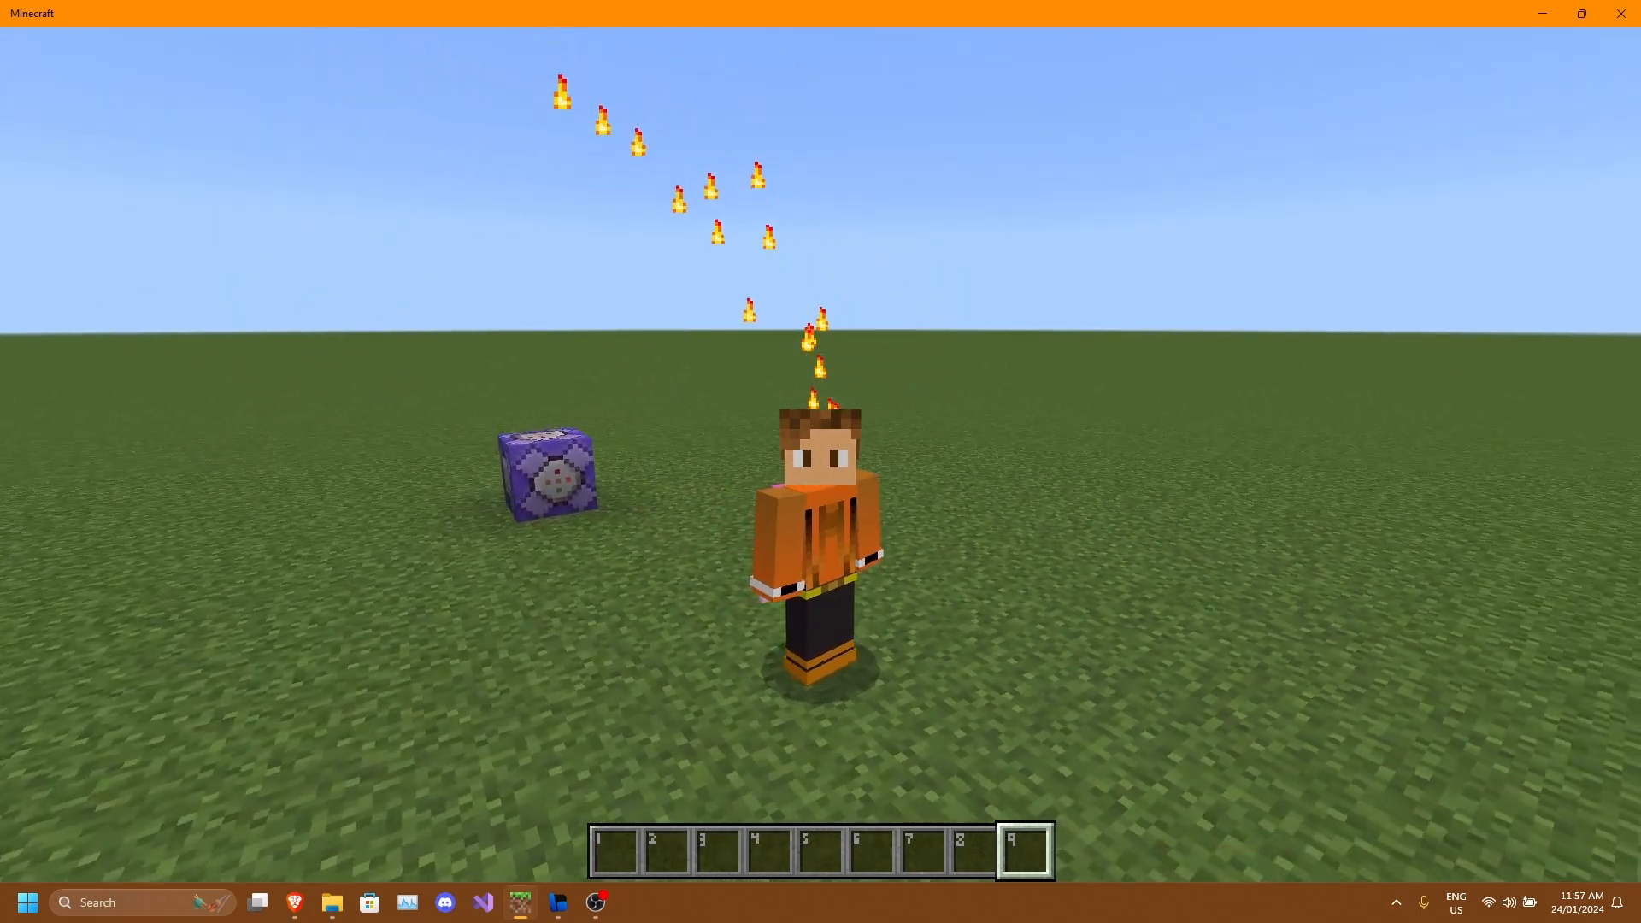
pyautogui.press('shift')
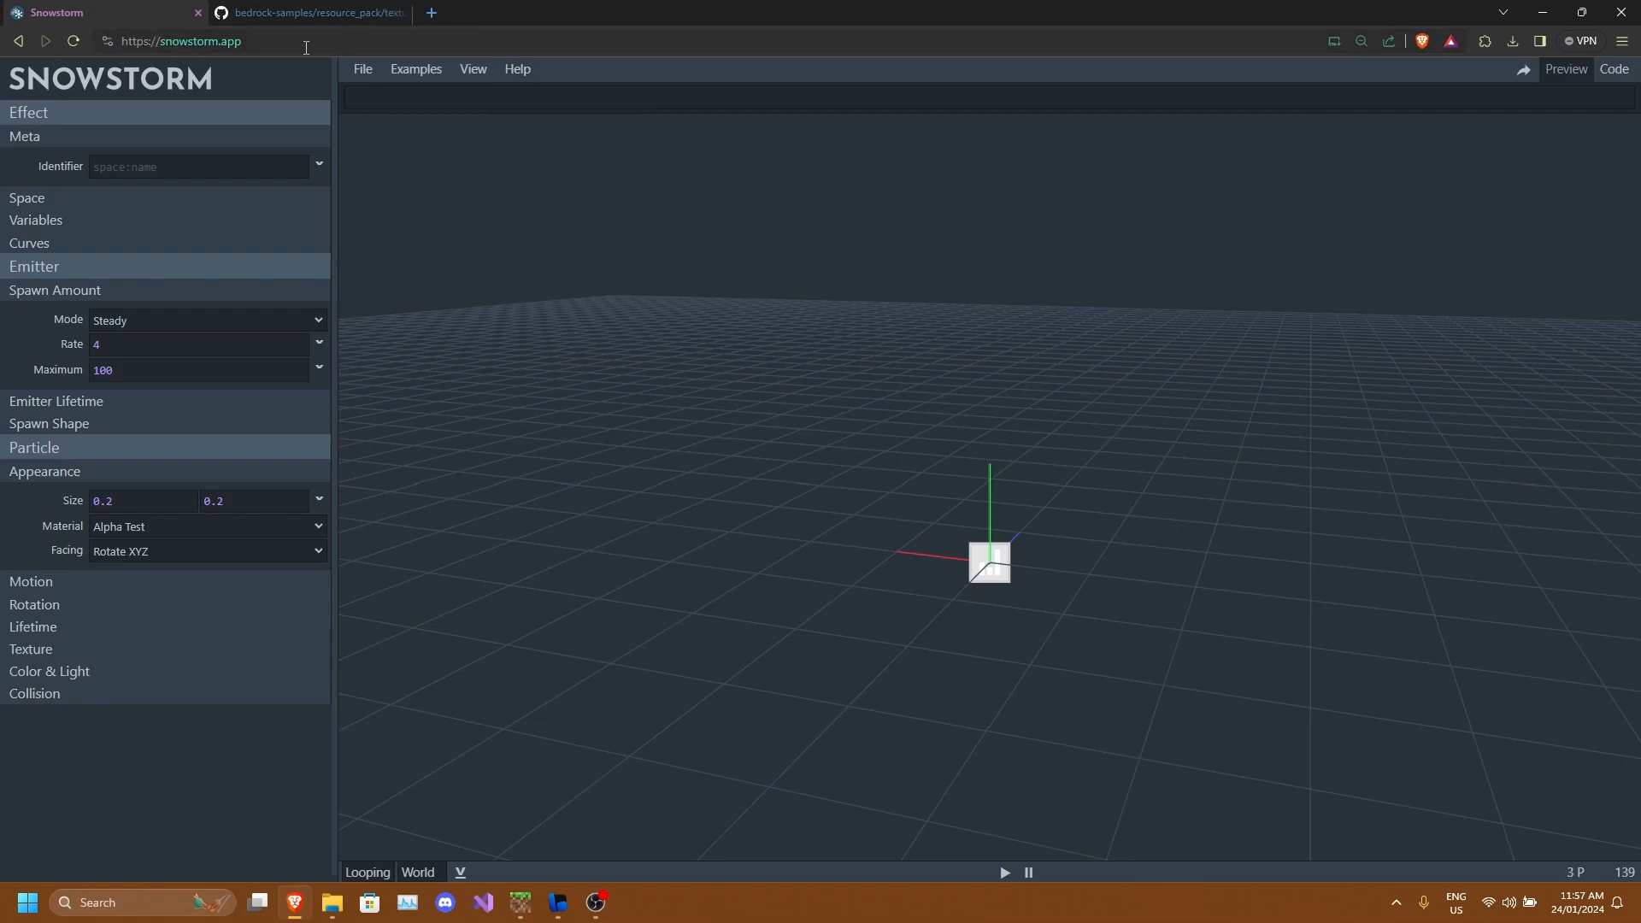
# Open snowstorm.app in the browser, reload the site, and dismiss the VSCode extension notice.
pyautogui.click(273, 39)
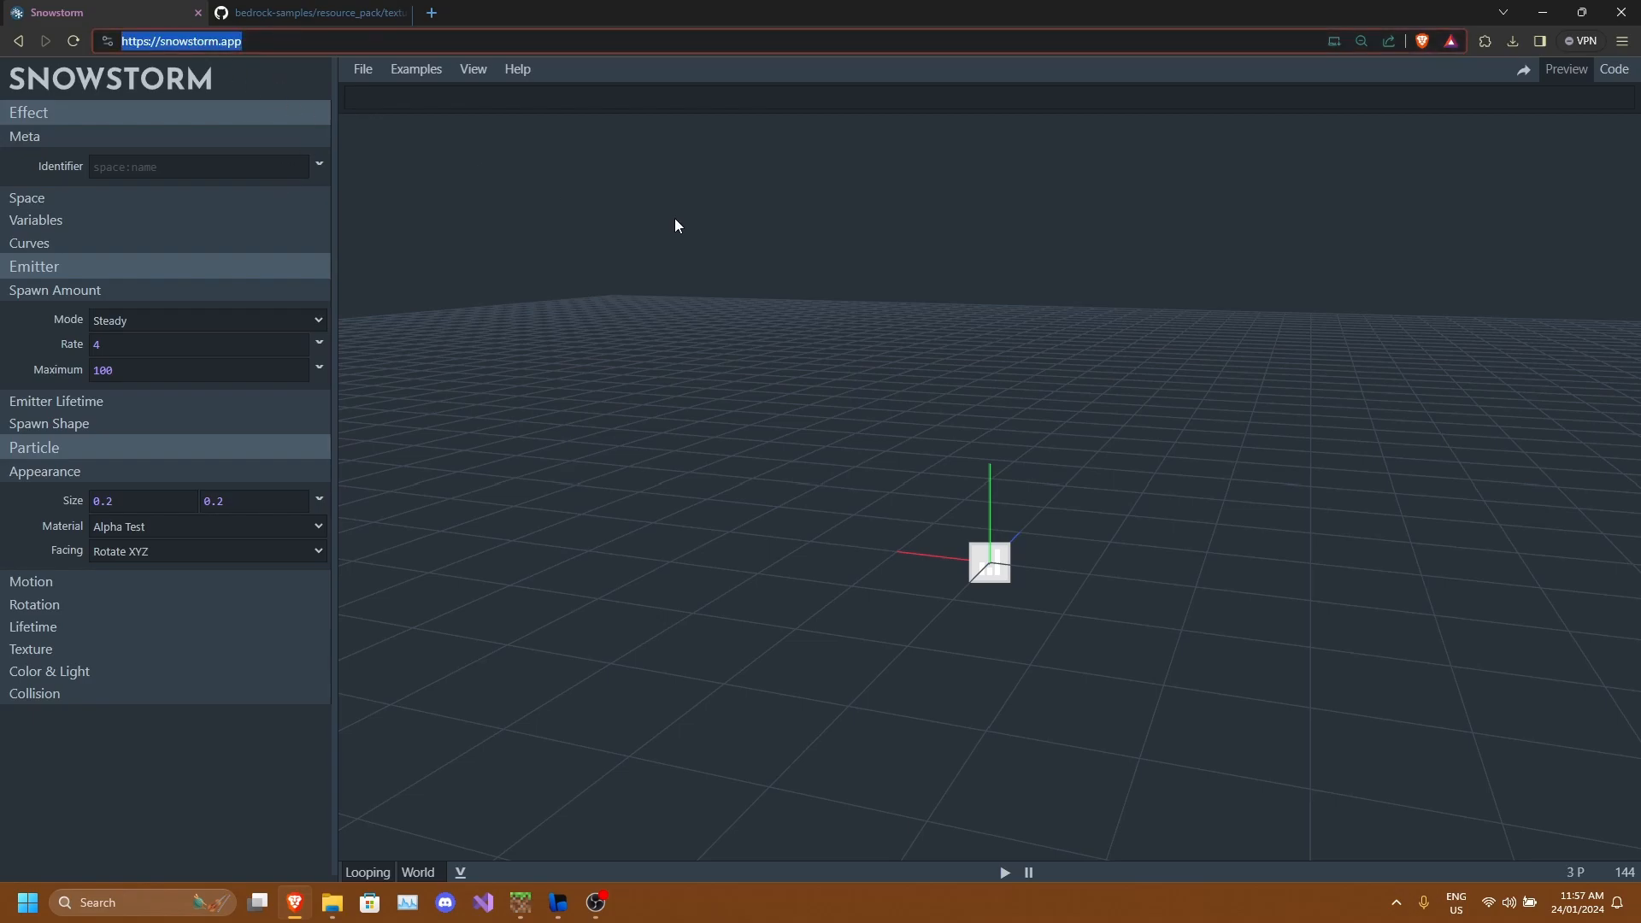
pyautogui.write('snow')
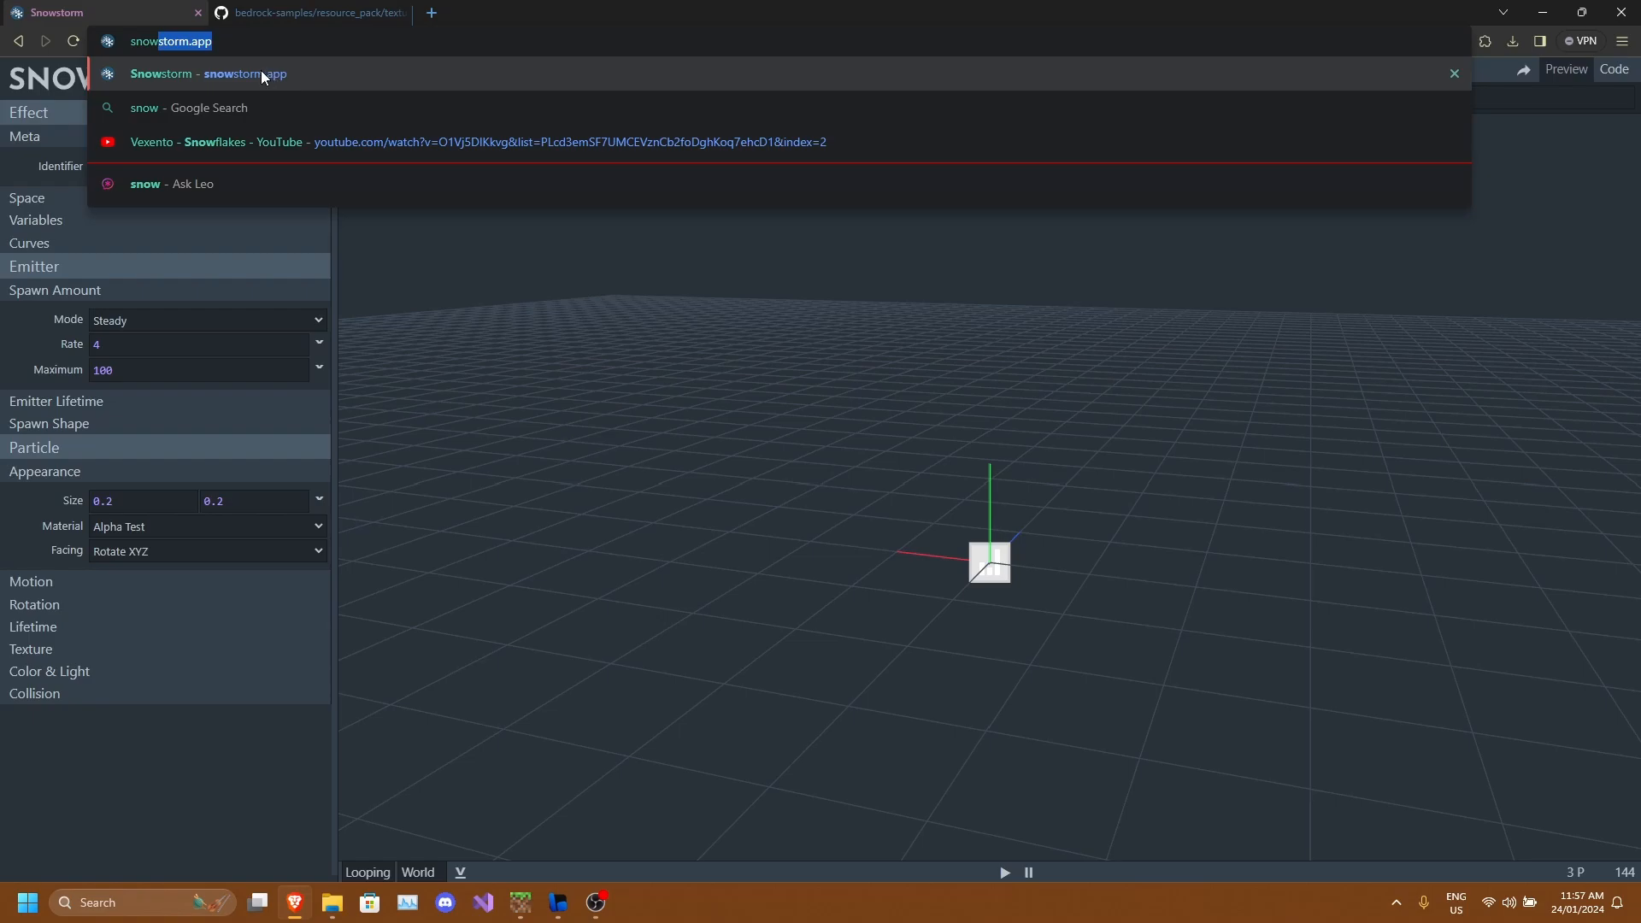
pyautogui.click(263, 75)
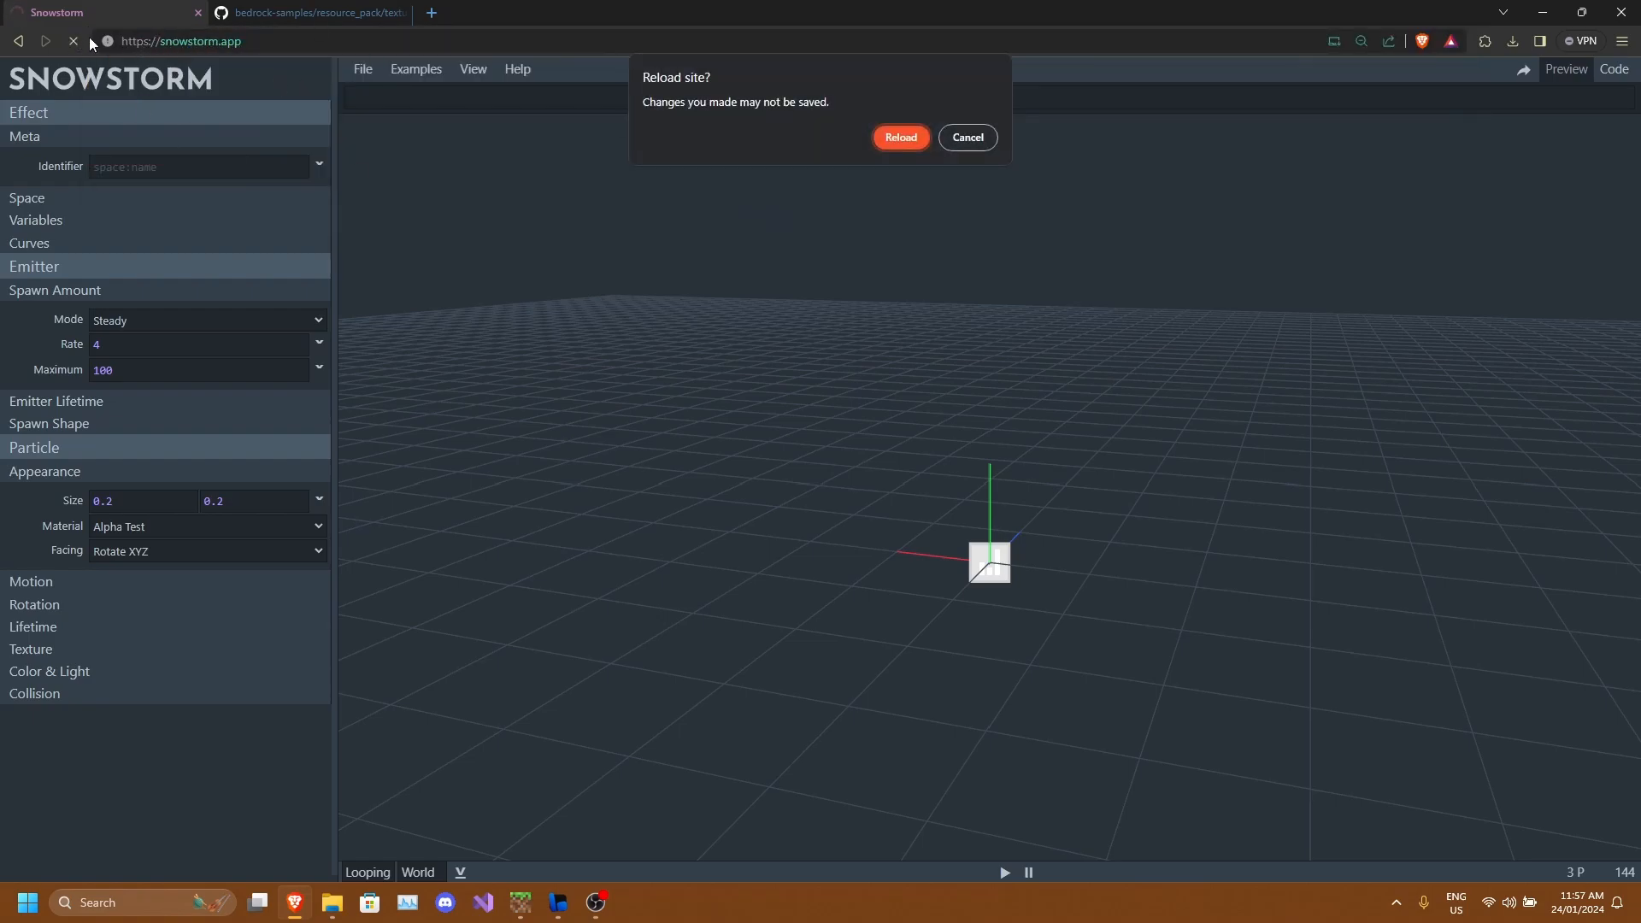
pyautogui.press('Return')
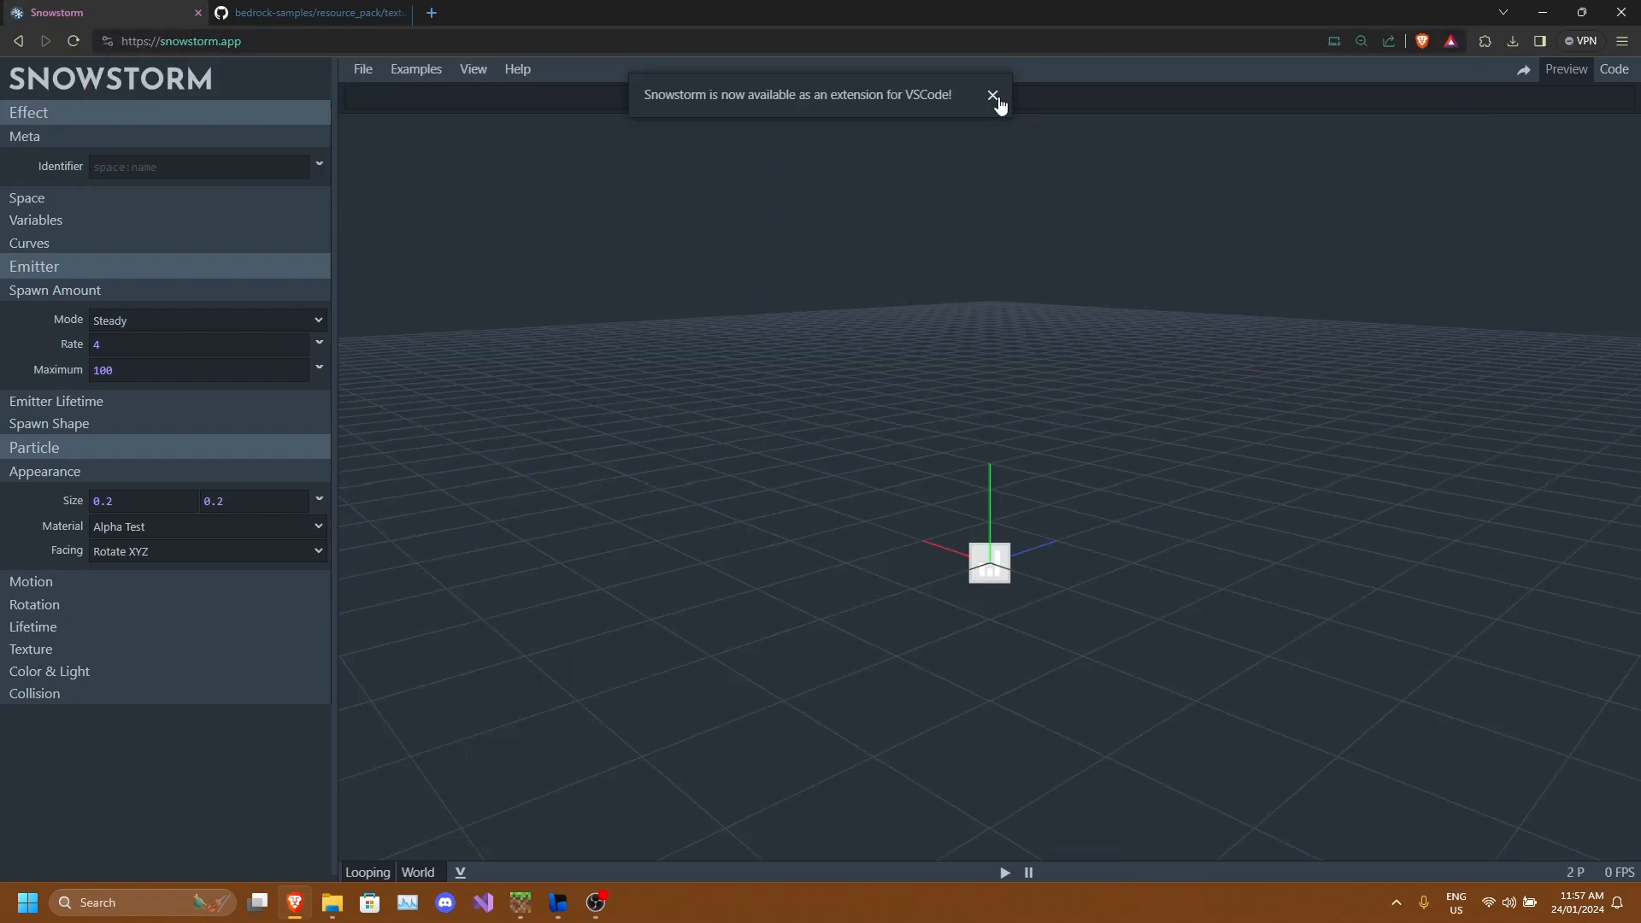
pyautogui.click(995, 100)
pyautogui.moveTo(863, 258); pyautogui.dragTo(900, 480)
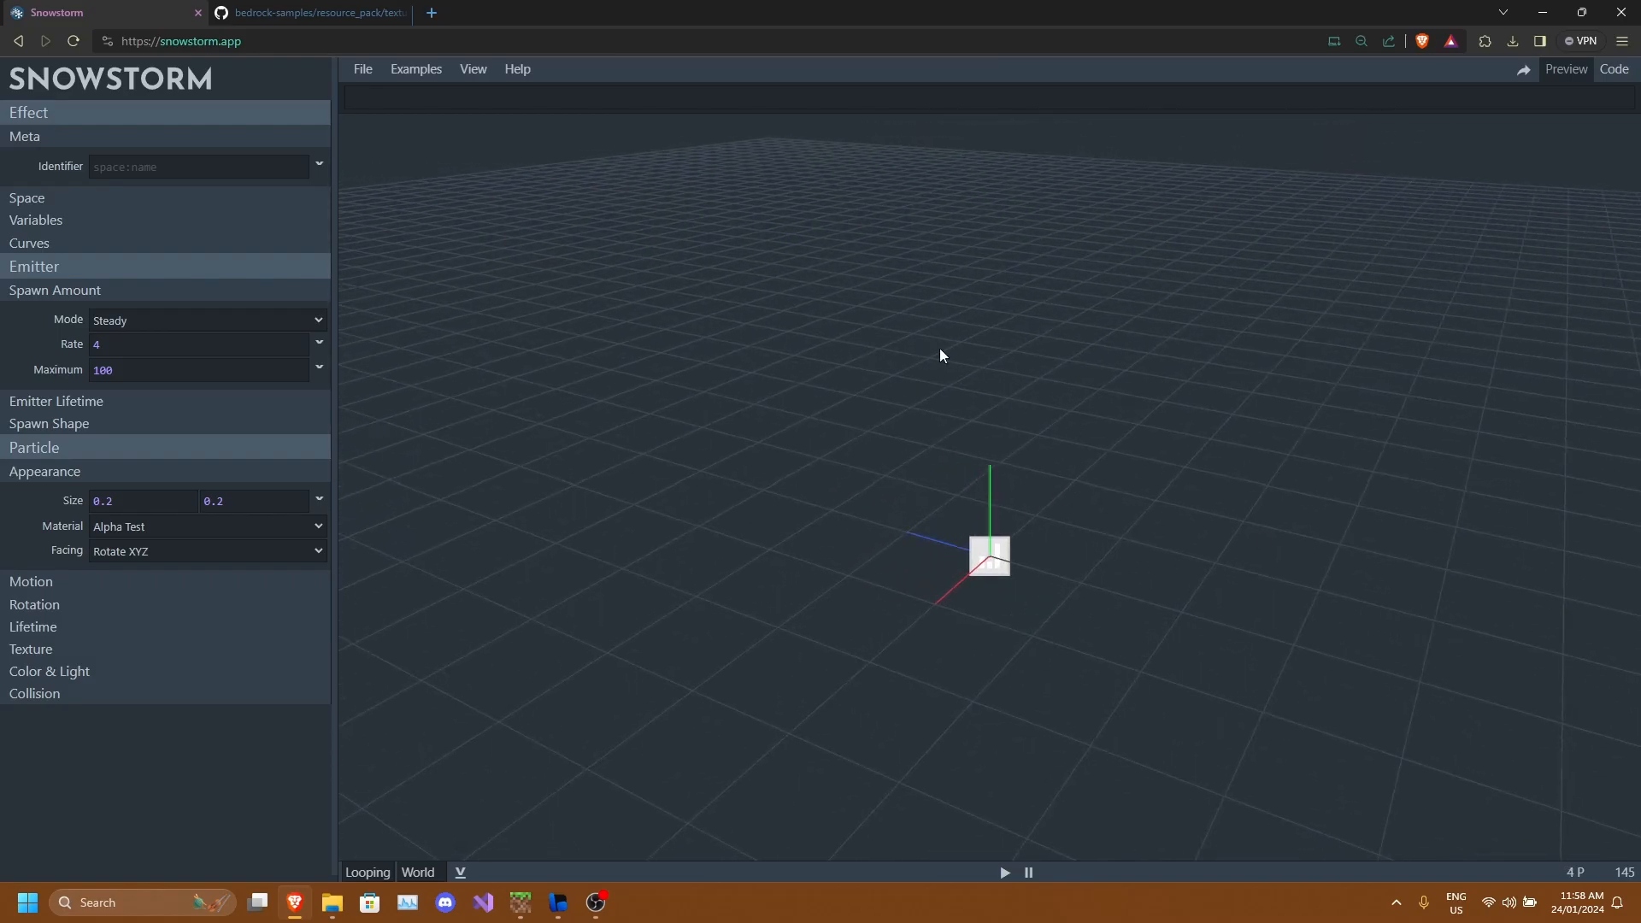
pyautogui.moveTo(941, 356); pyautogui.dragTo(918, 506)
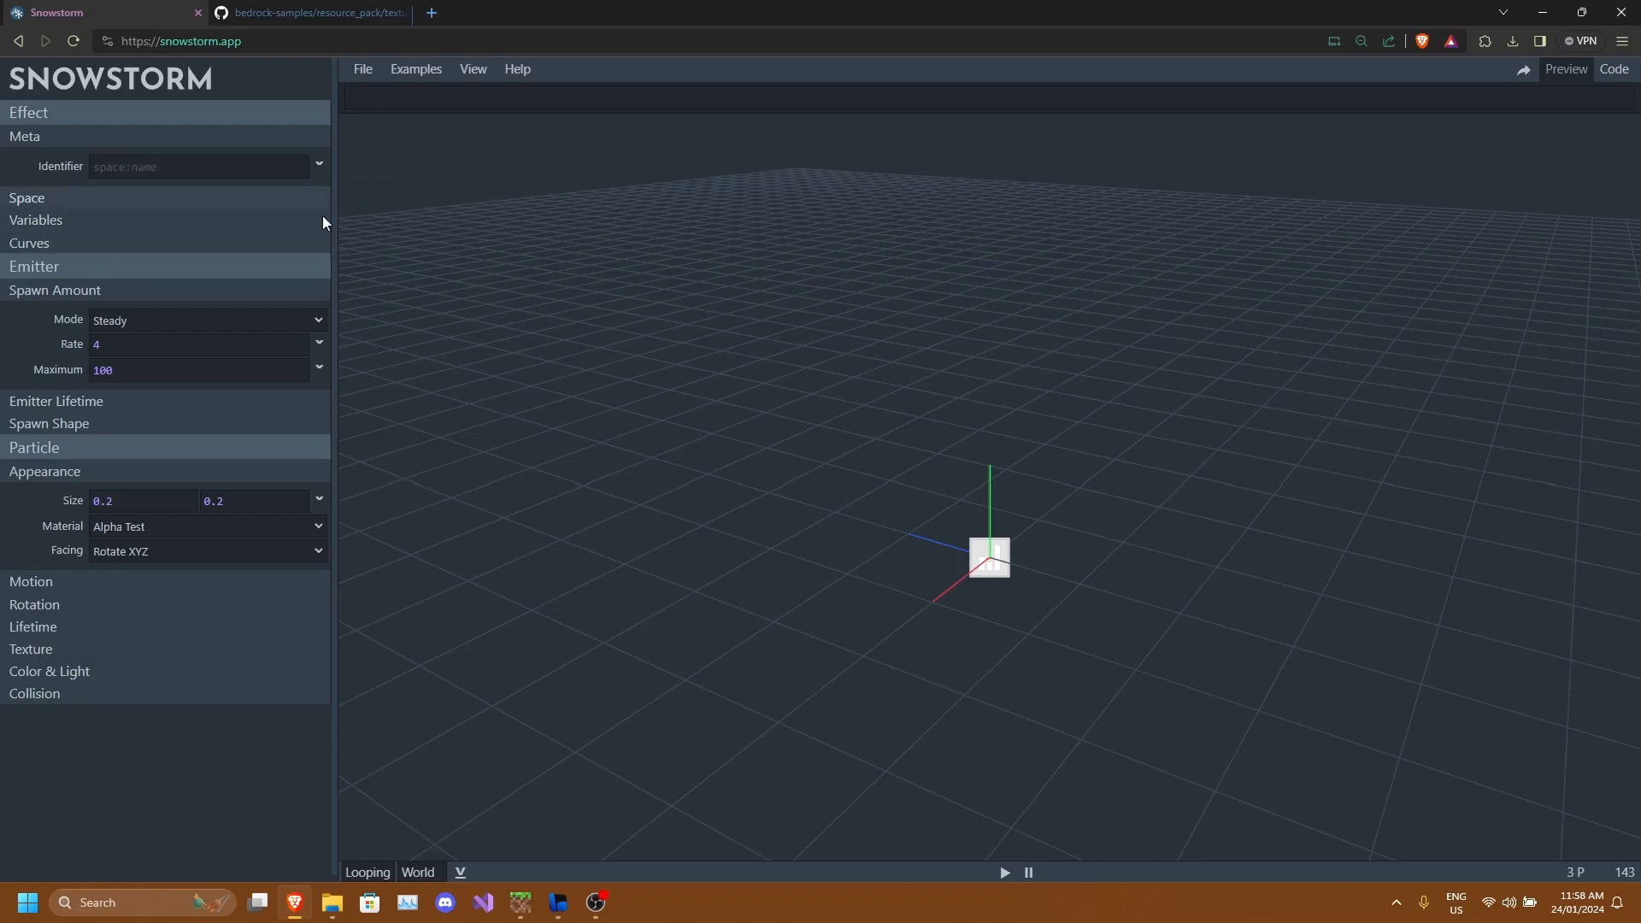
pyautogui.moveTo(930, 566); pyautogui.dragTo(952, 631)
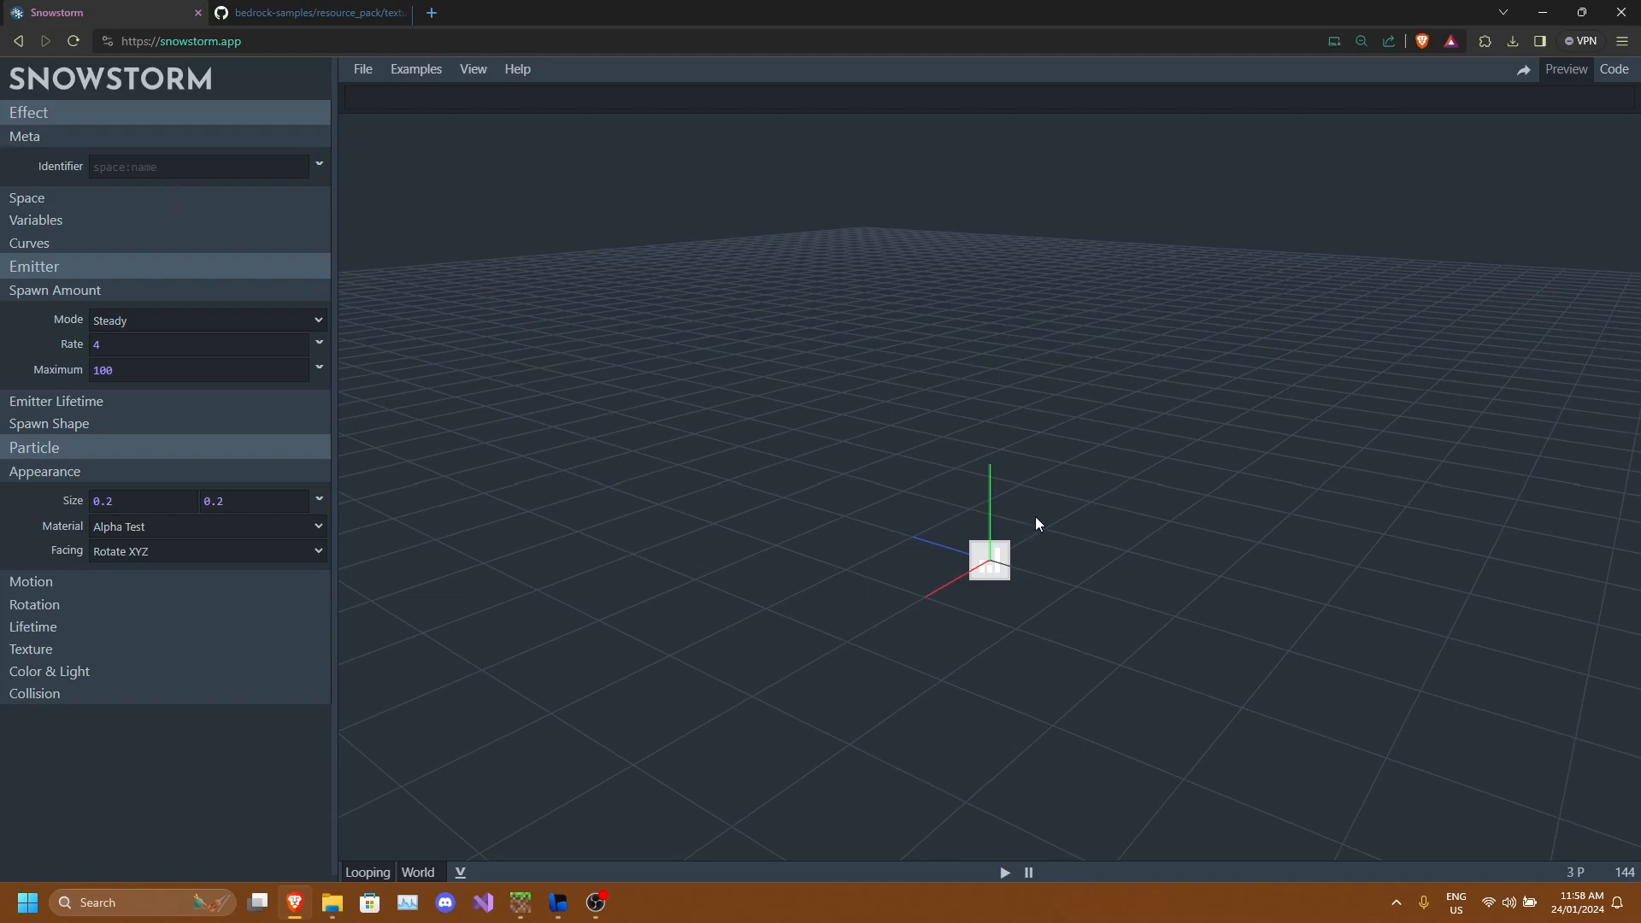
pyautogui.moveTo(1034, 597); pyautogui.dragTo(982, 497)
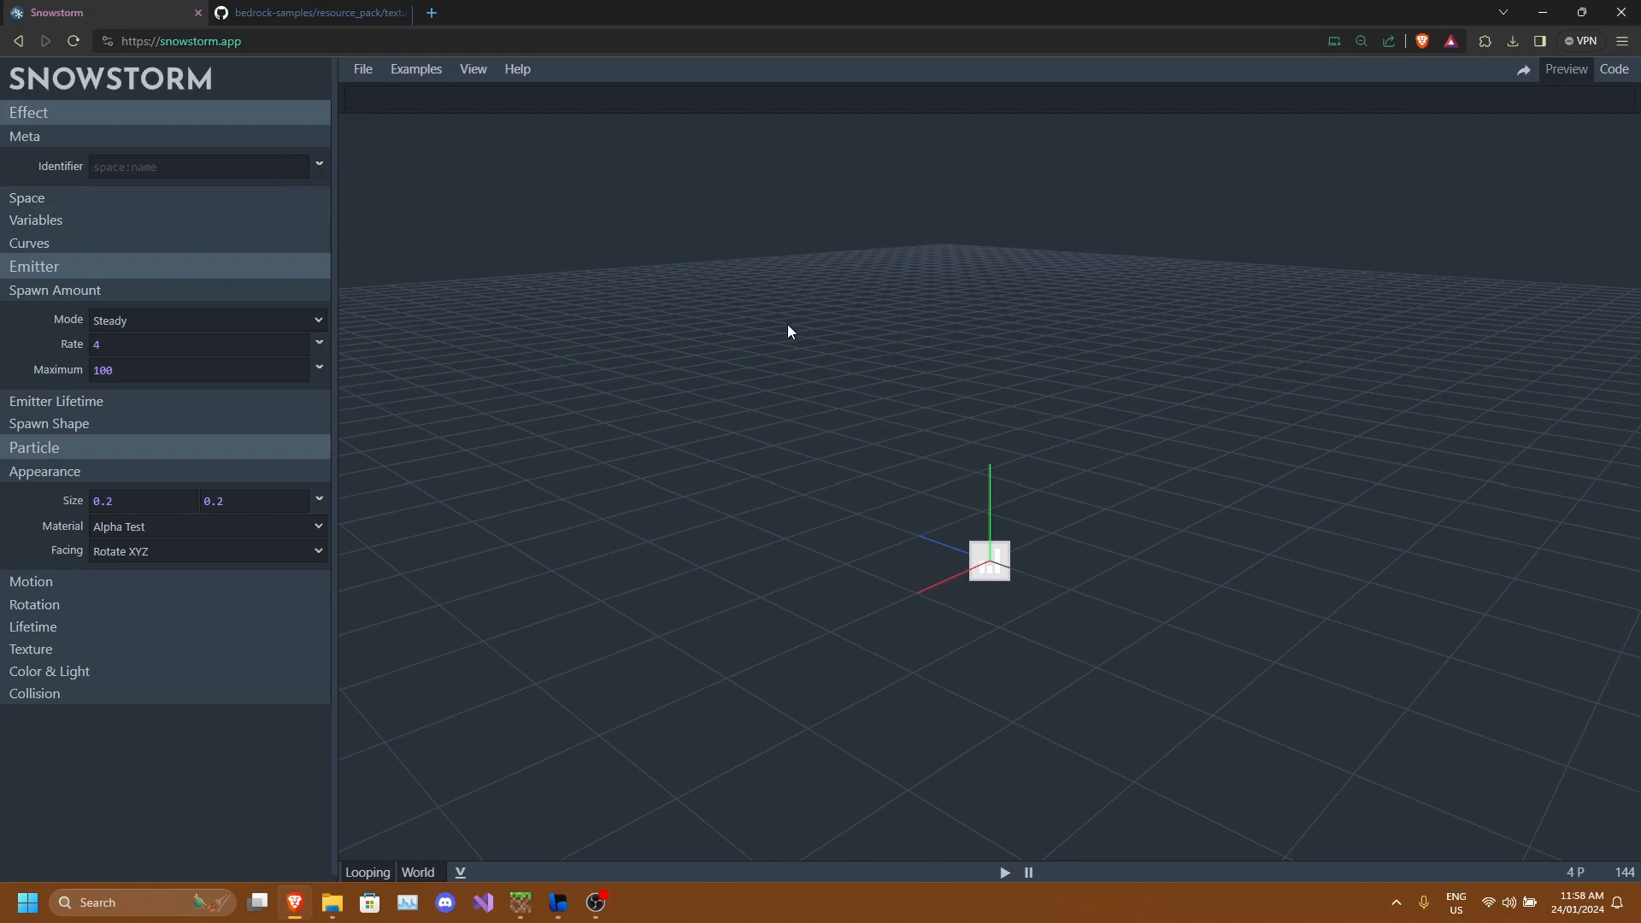
pyautogui.moveTo(918, 578); pyautogui.dragTo(989, 529)
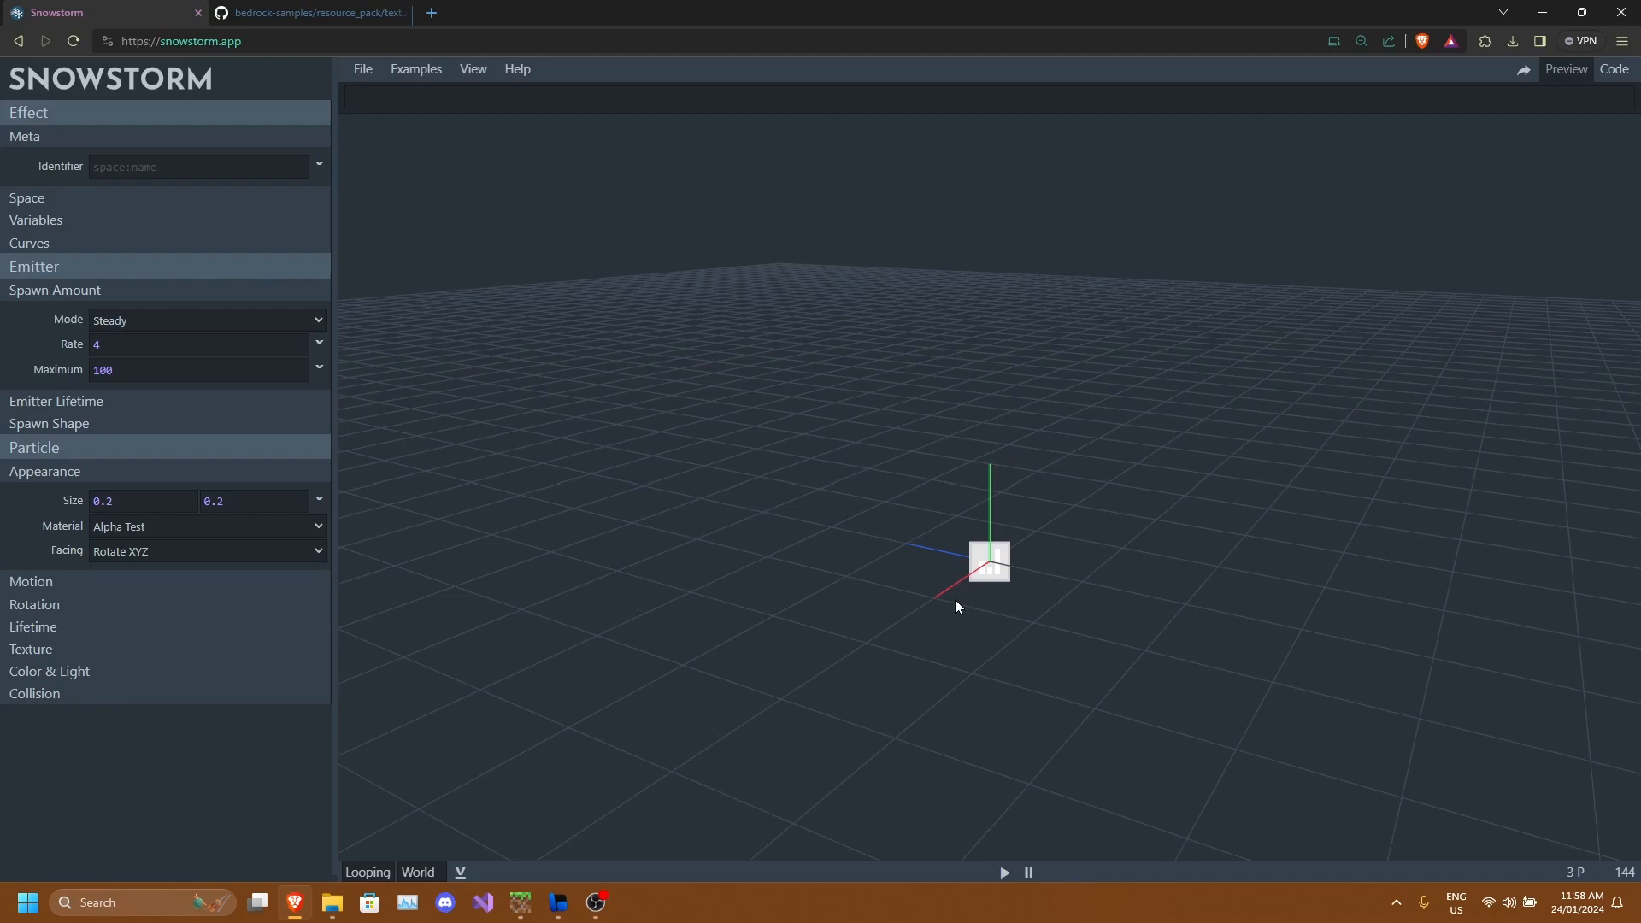
pyautogui.moveTo(1001, 590); pyautogui.dragTo(983, 602)
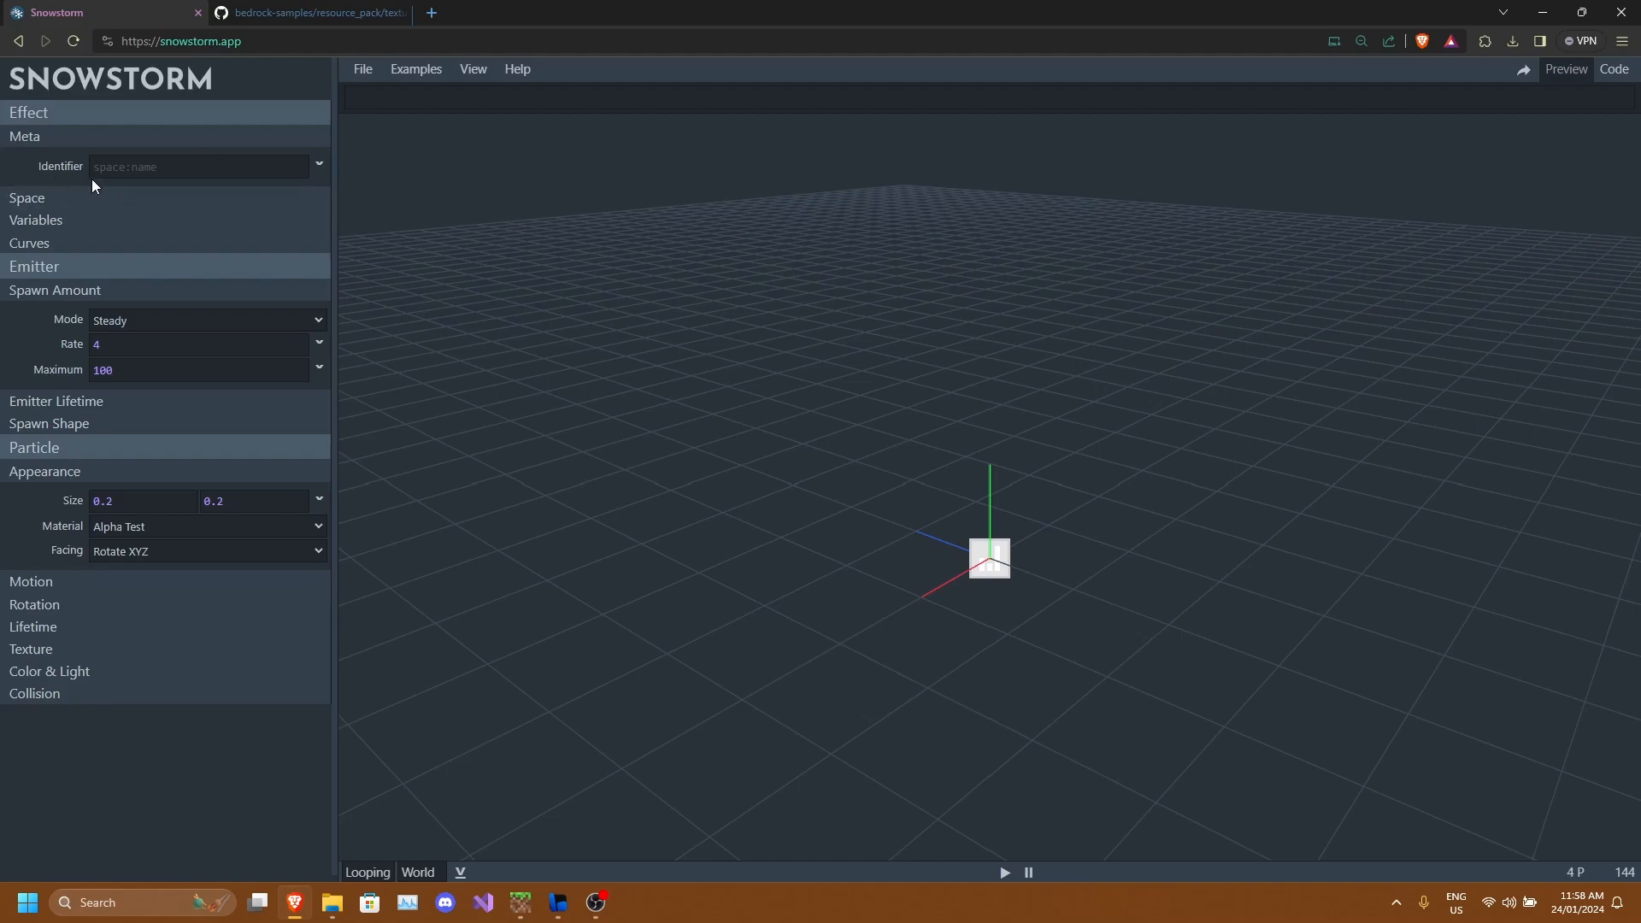
# Set the effect's identifier to sine:example.
pyautogui.write('sine:example')
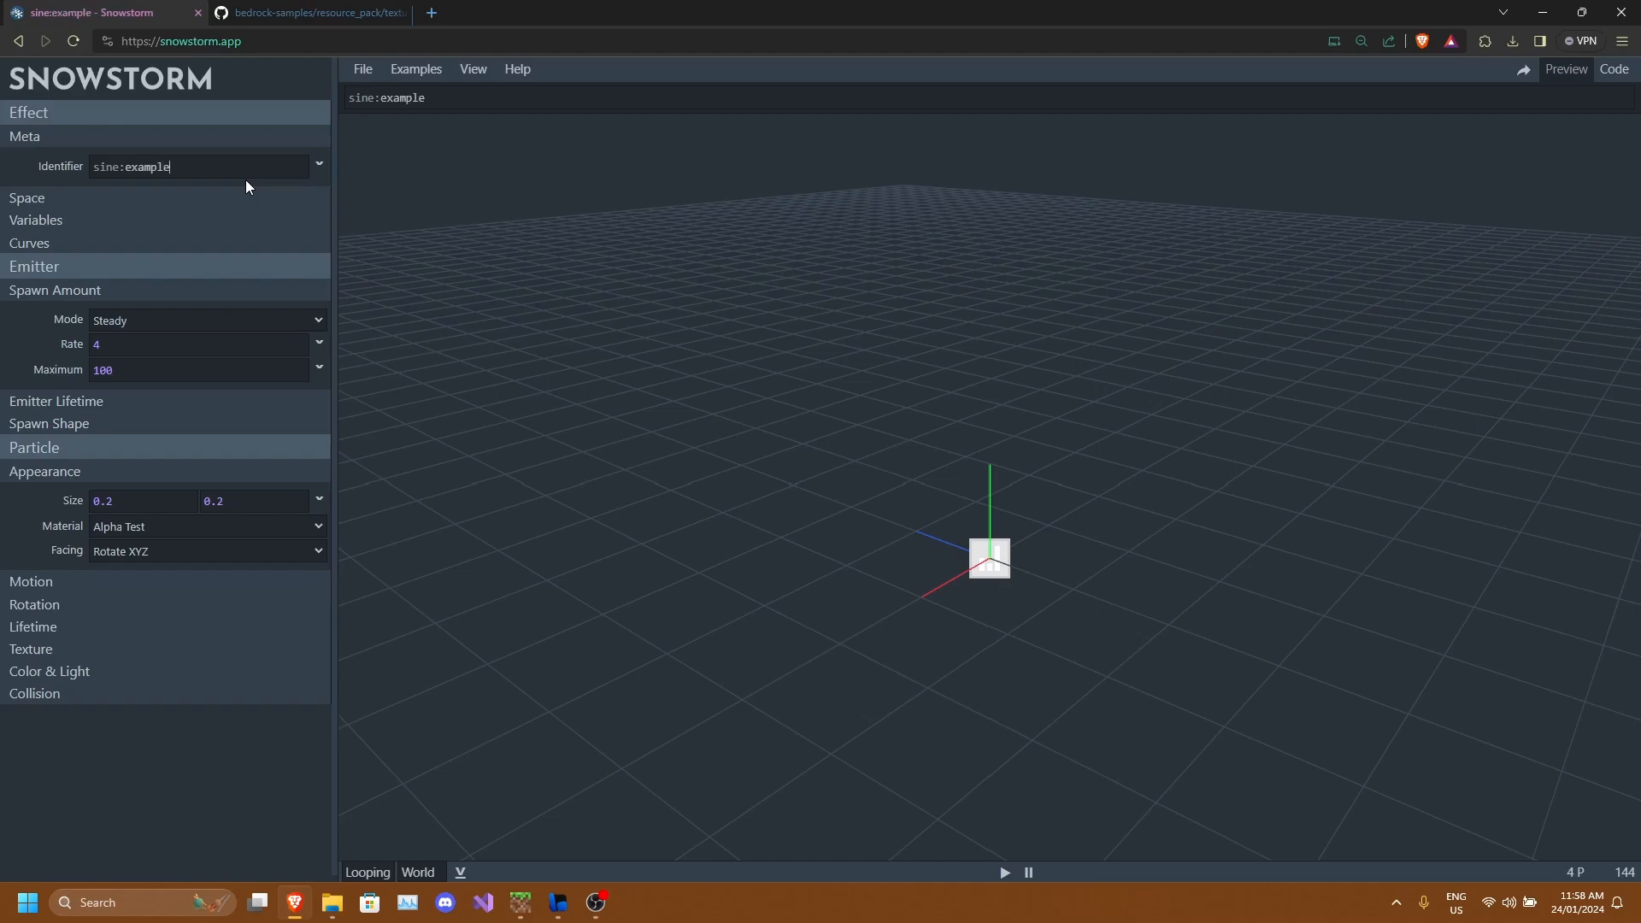
# Set the emitter's steady spawn rate to 20.
pyautogui.moveTo(757, 361); pyautogui.dragTo(650, 107)
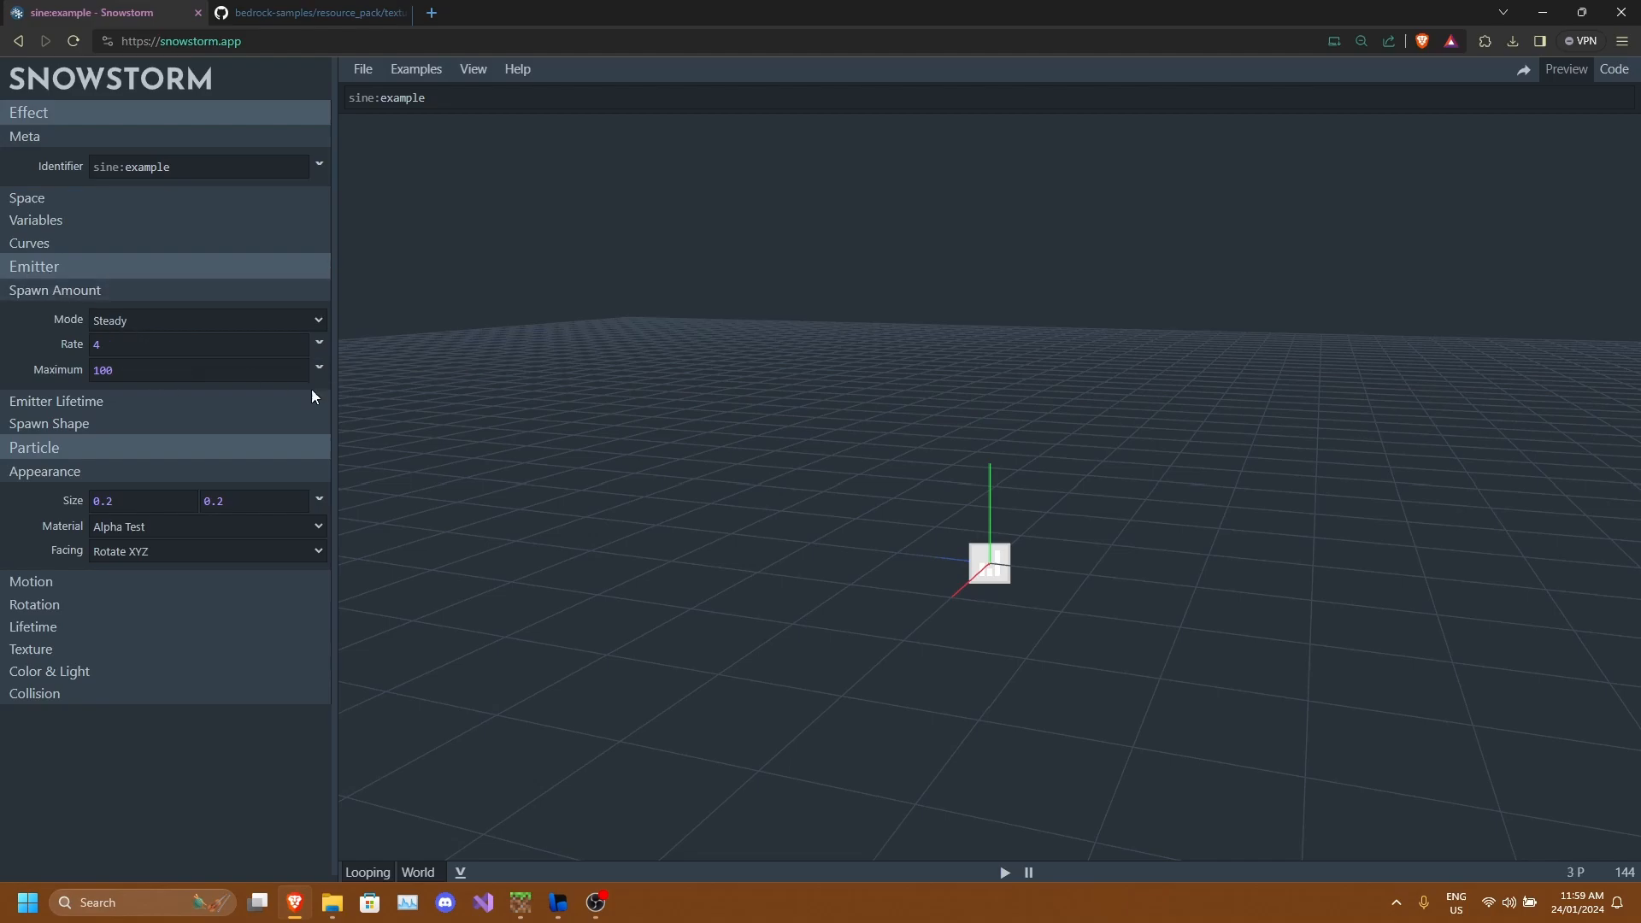
pyautogui.moveTo(930, 565); pyautogui.dragTo(985, 571)
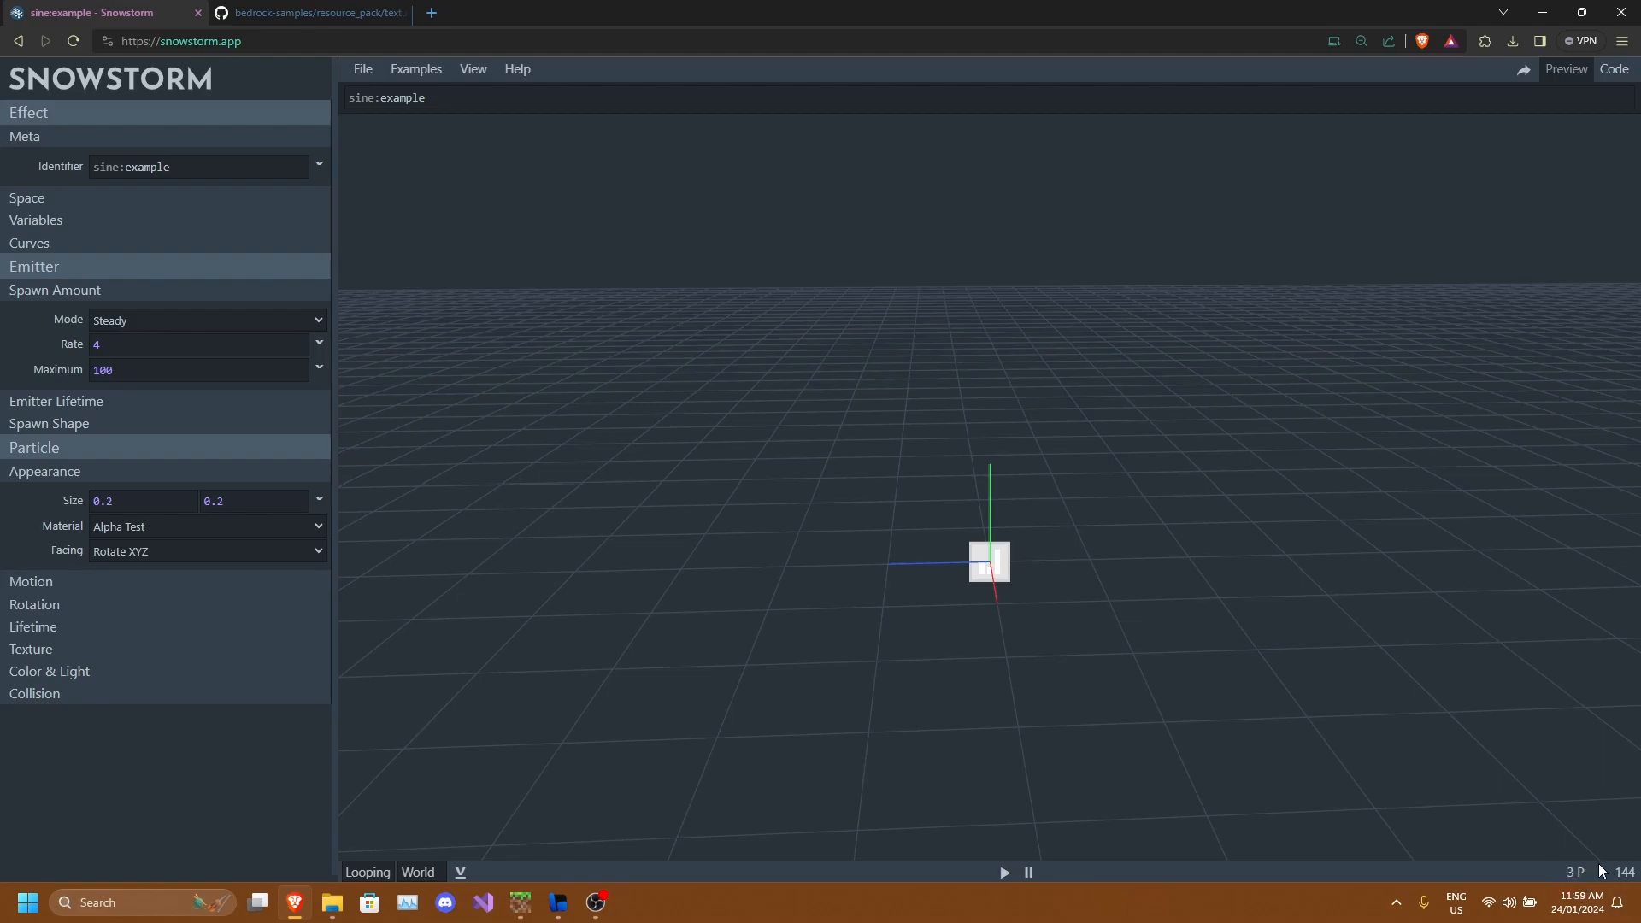
pyautogui.click(157, 342)
pyautogui.write('20')
pyautogui.moveTo(995, 590); pyautogui.dragTo(935, 544)
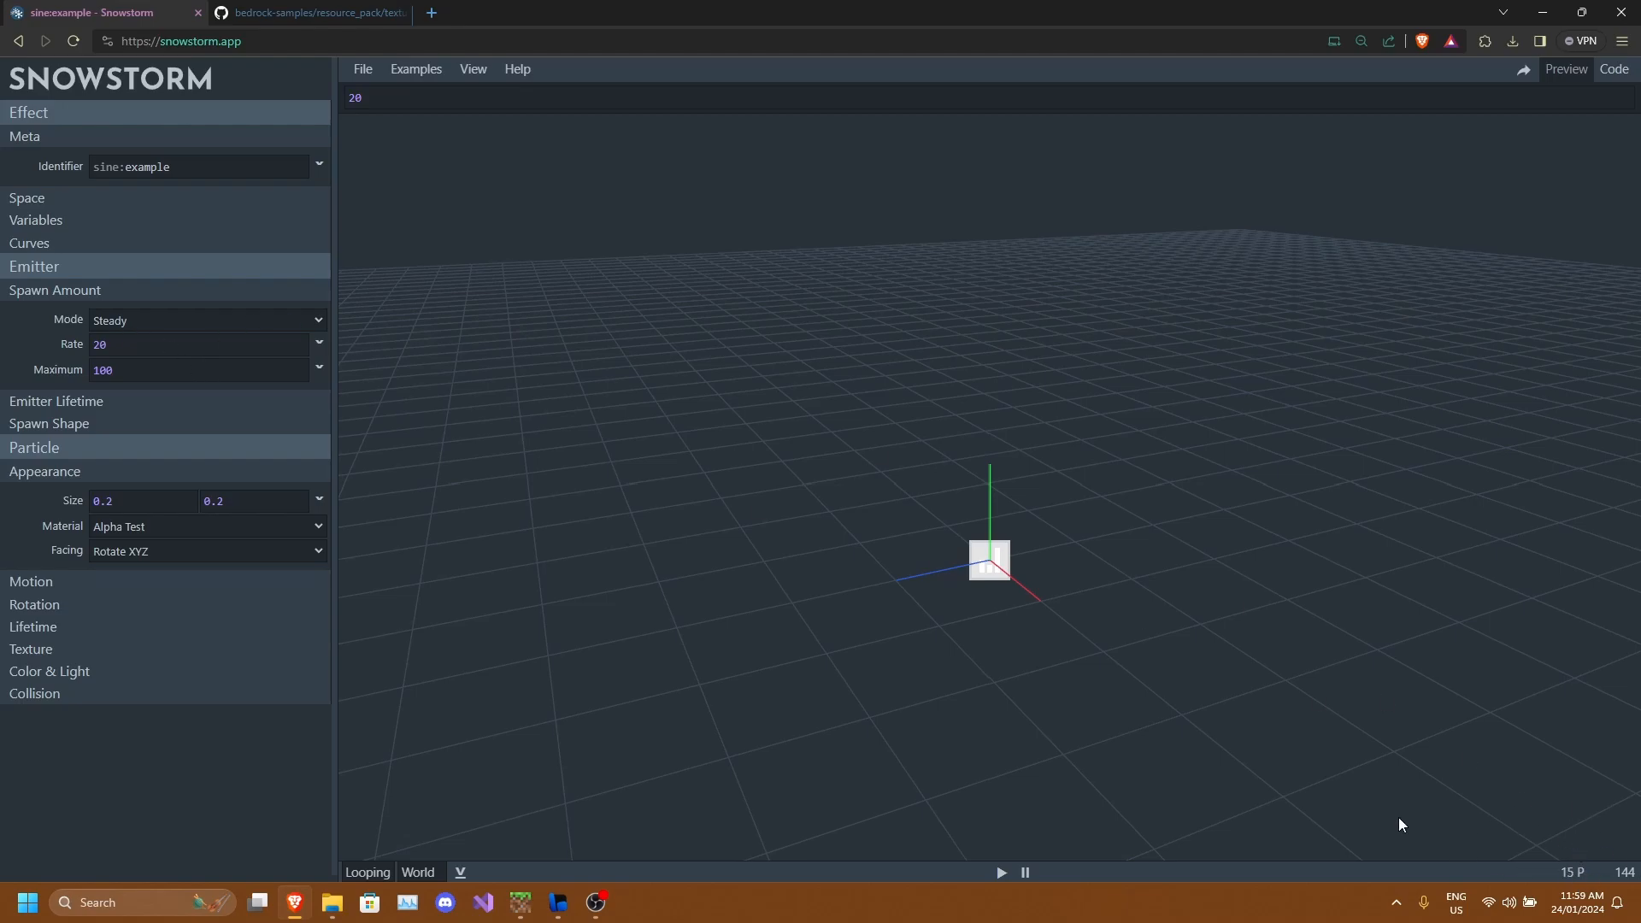
pyautogui.moveTo(1080, 601); pyautogui.dragTo(1187, 667)
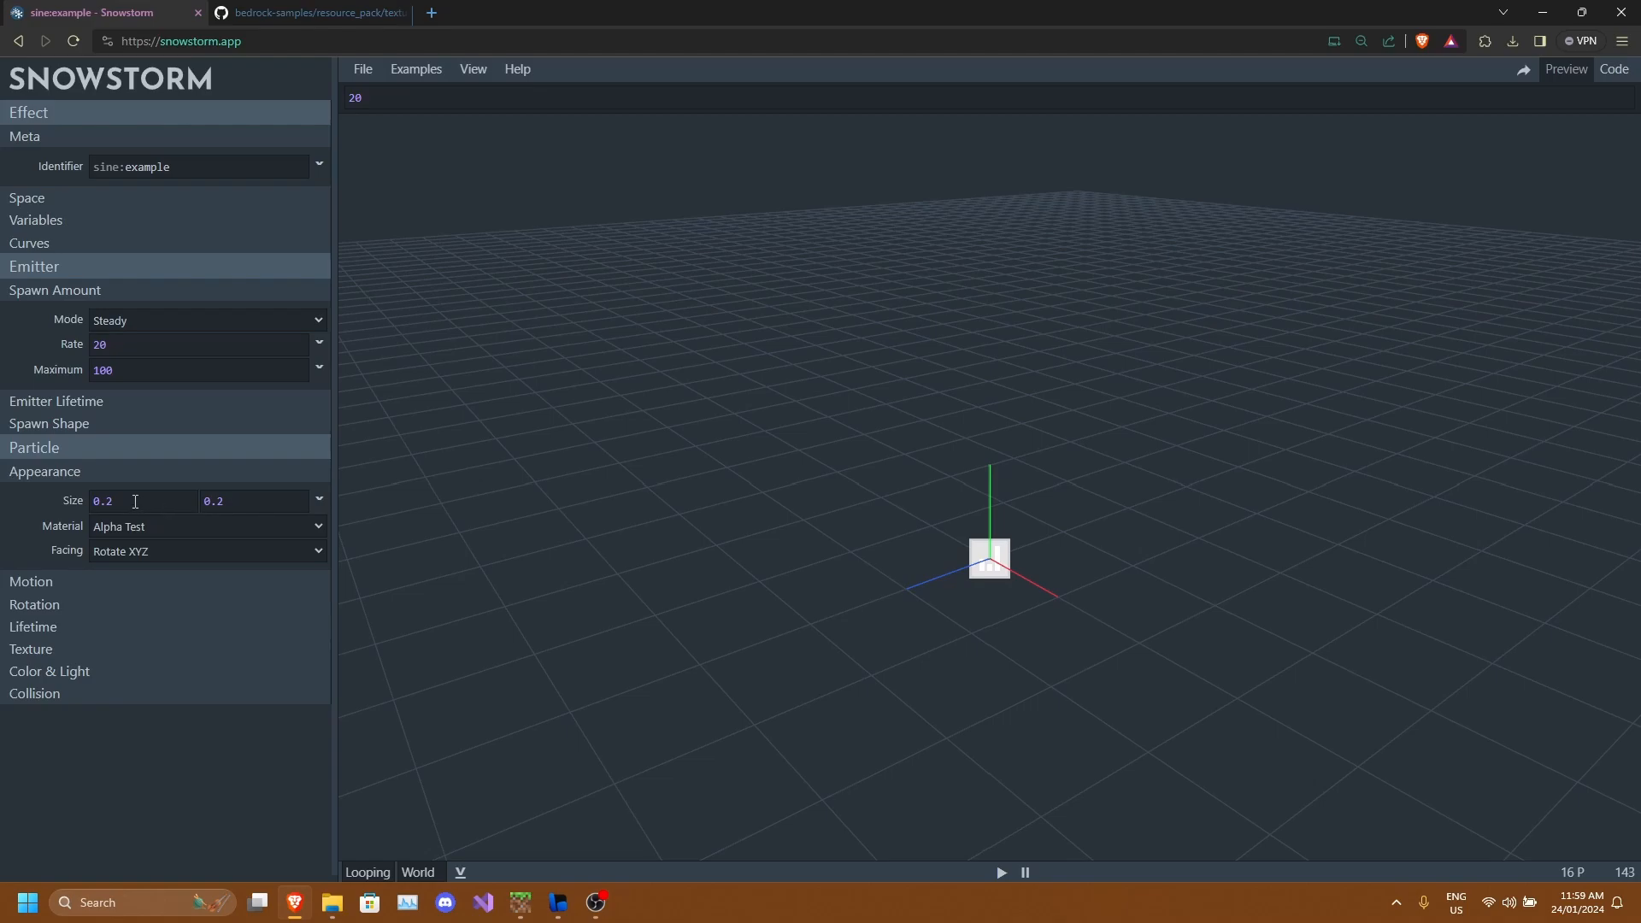
pyautogui.moveTo(1068, 607); pyautogui.dragTo(1022, 596)
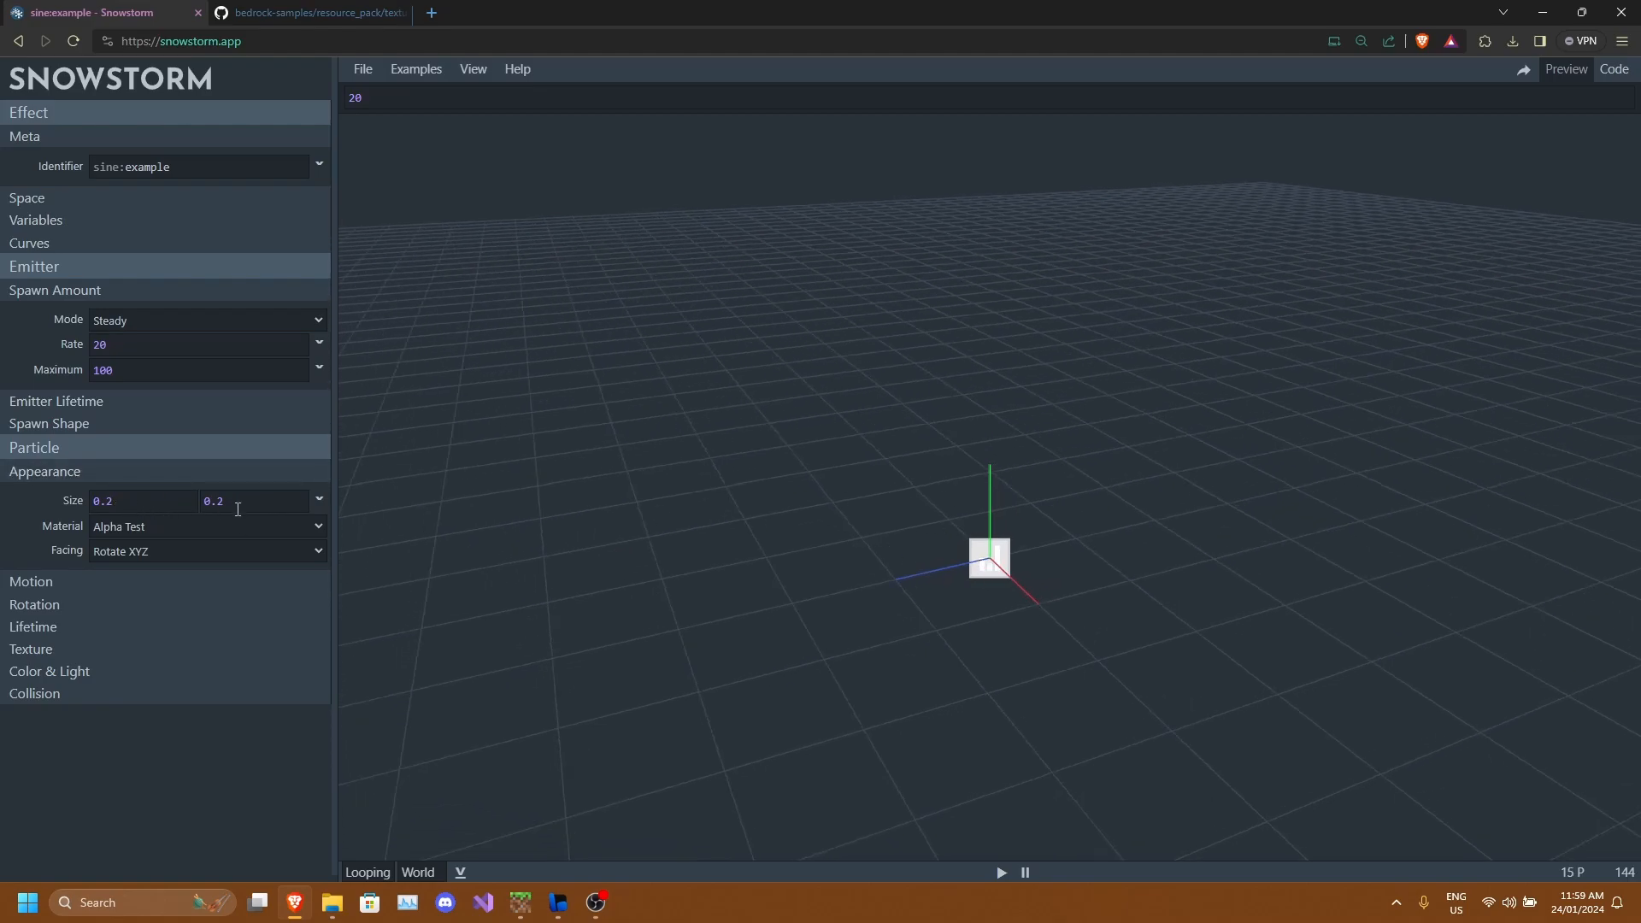
pyautogui.moveTo(802, 537); pyautogui.dragTo(608, 535)
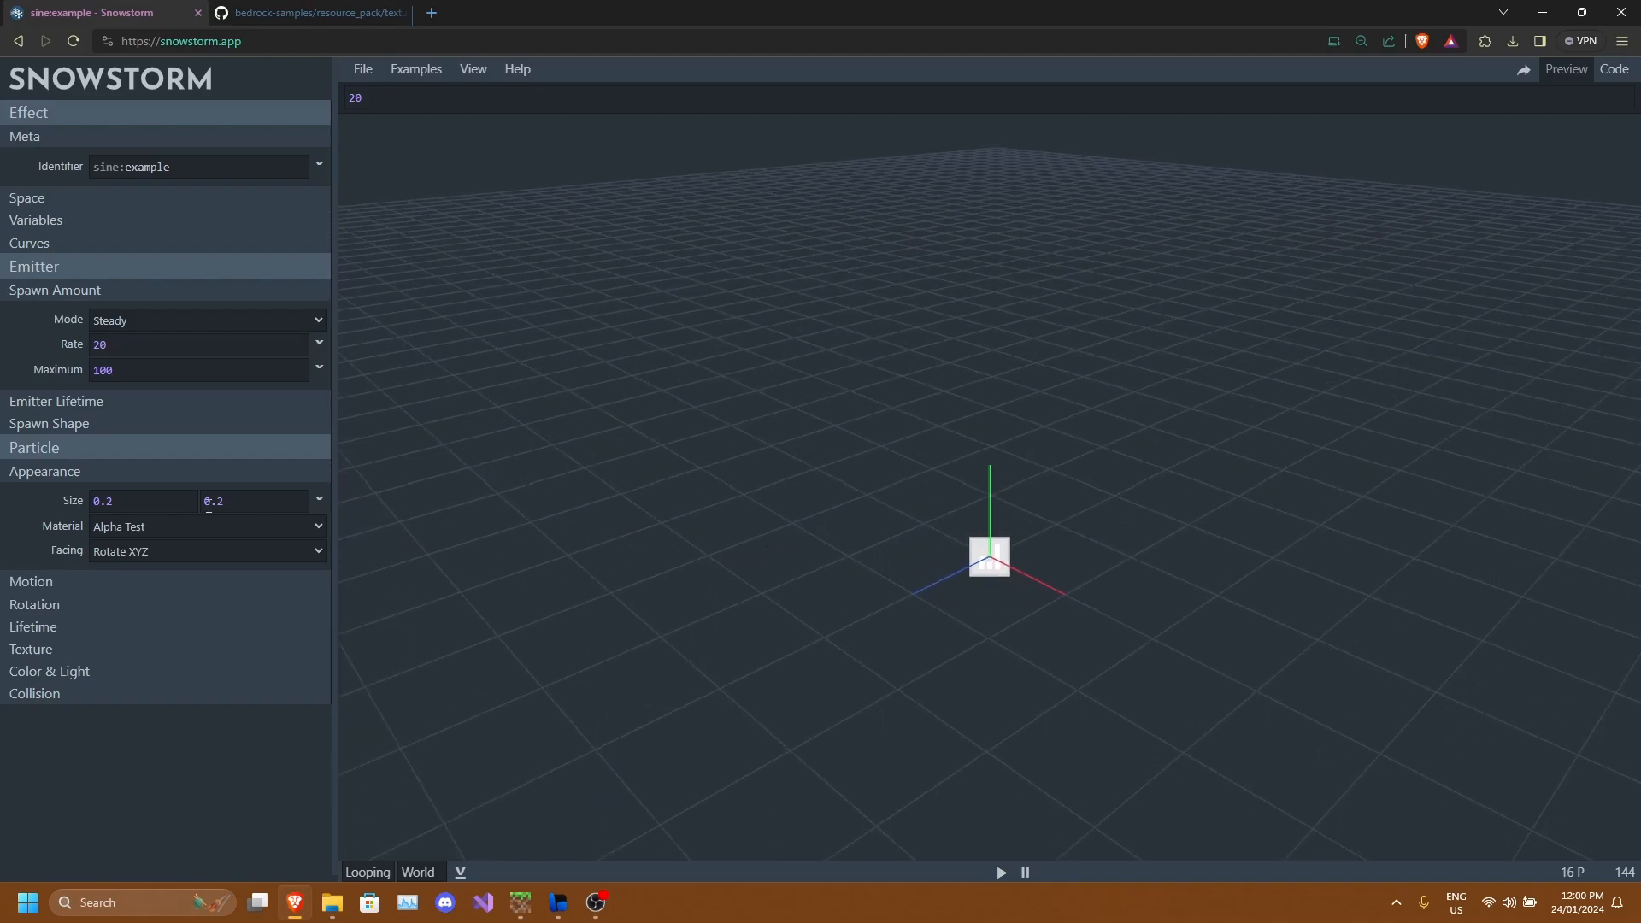
# Review the particle material options, keeping Alpha Test selected.
pyautogui.click(156, 531)
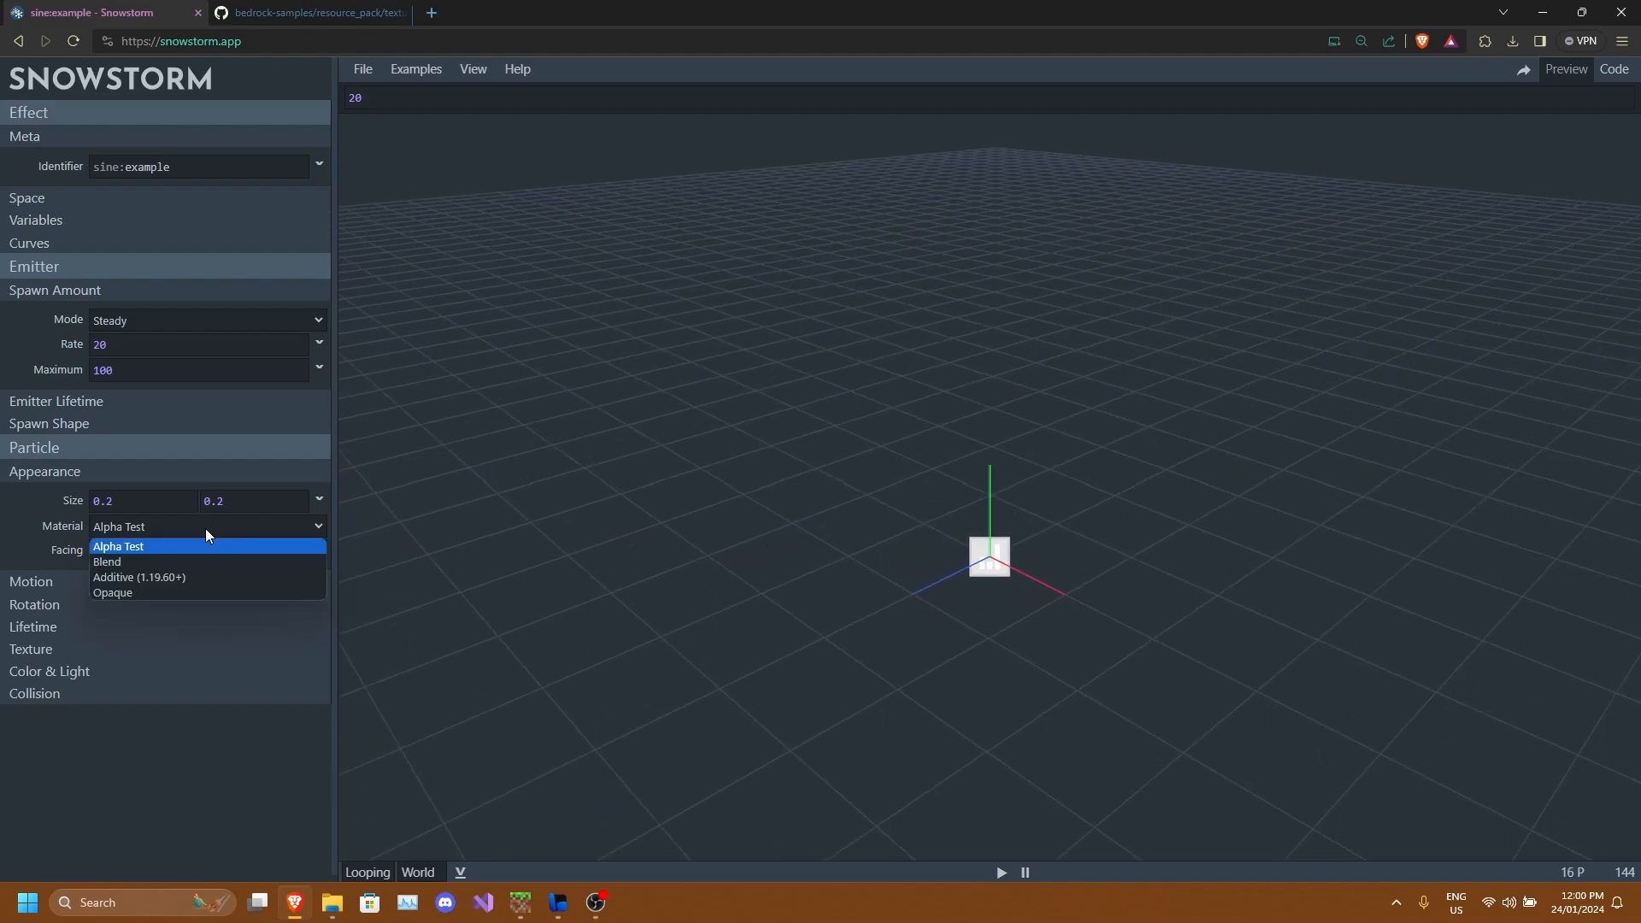
pyautogui.click(214, 547)
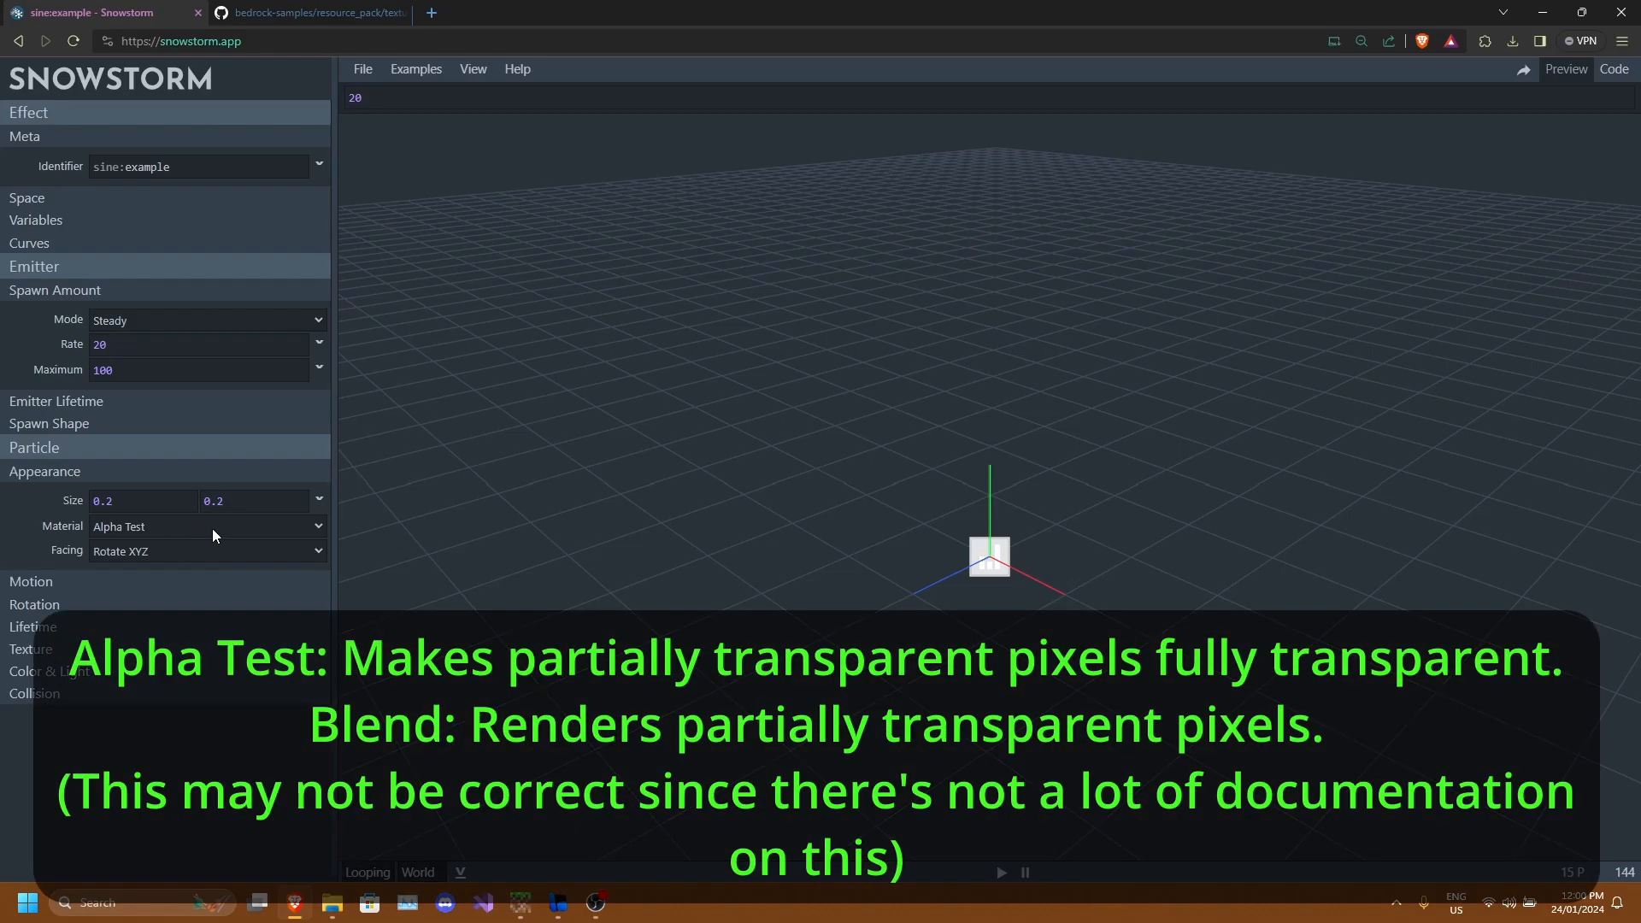
pyautogui.click(285, 528)
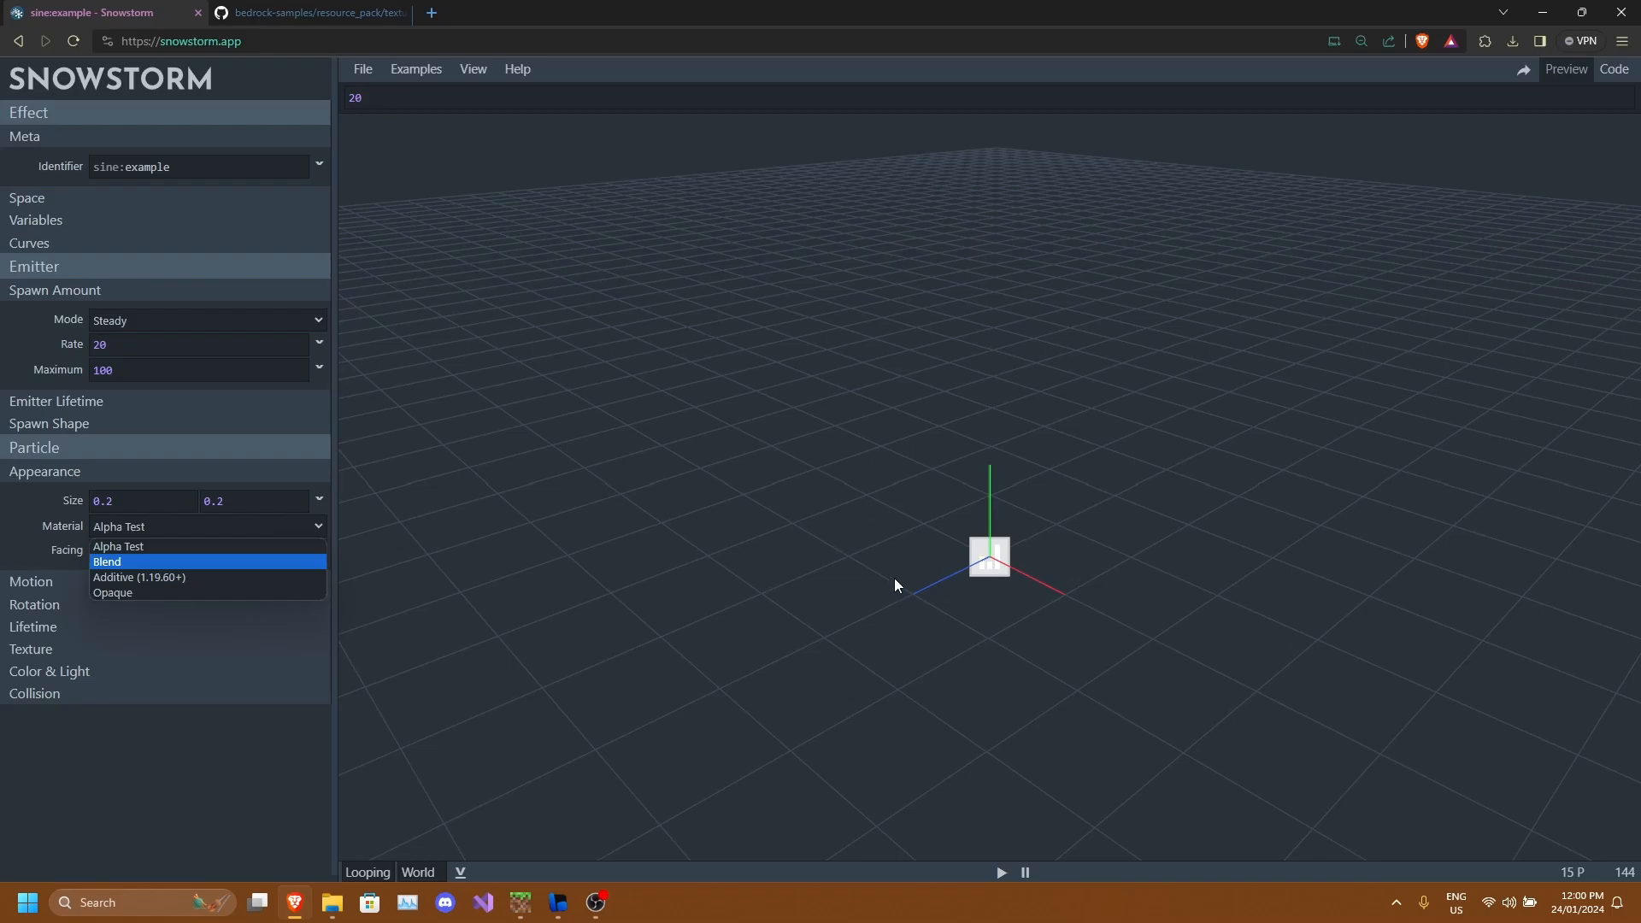
pyautogui.click(139, 548)
pyautogui.moveTo(895, 529); pyautogui.dragTo(1033, 588)
pyautogui.moveTo(1004, 516)
pyautogui.mouseDown()
pyautogui.moveTo(1020, 527)
pyautogui.moveTo(986, 536)
pyautogui.mouseUp()
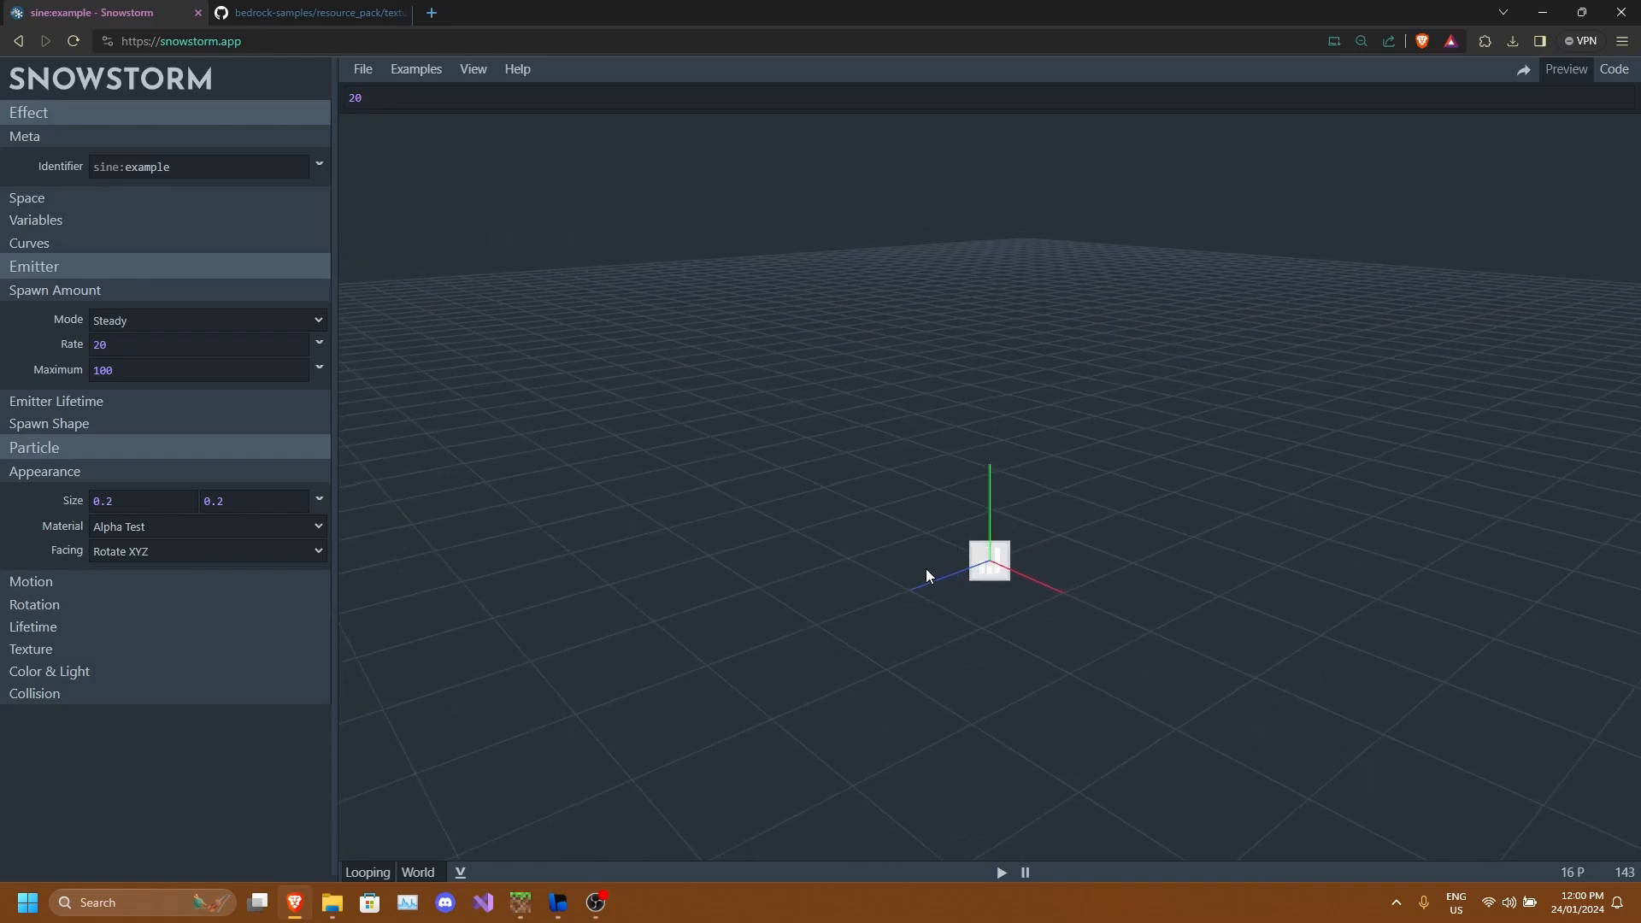
pyautogui.moveTo(1008, 551); pyautogui.dragTo(1015, 612)
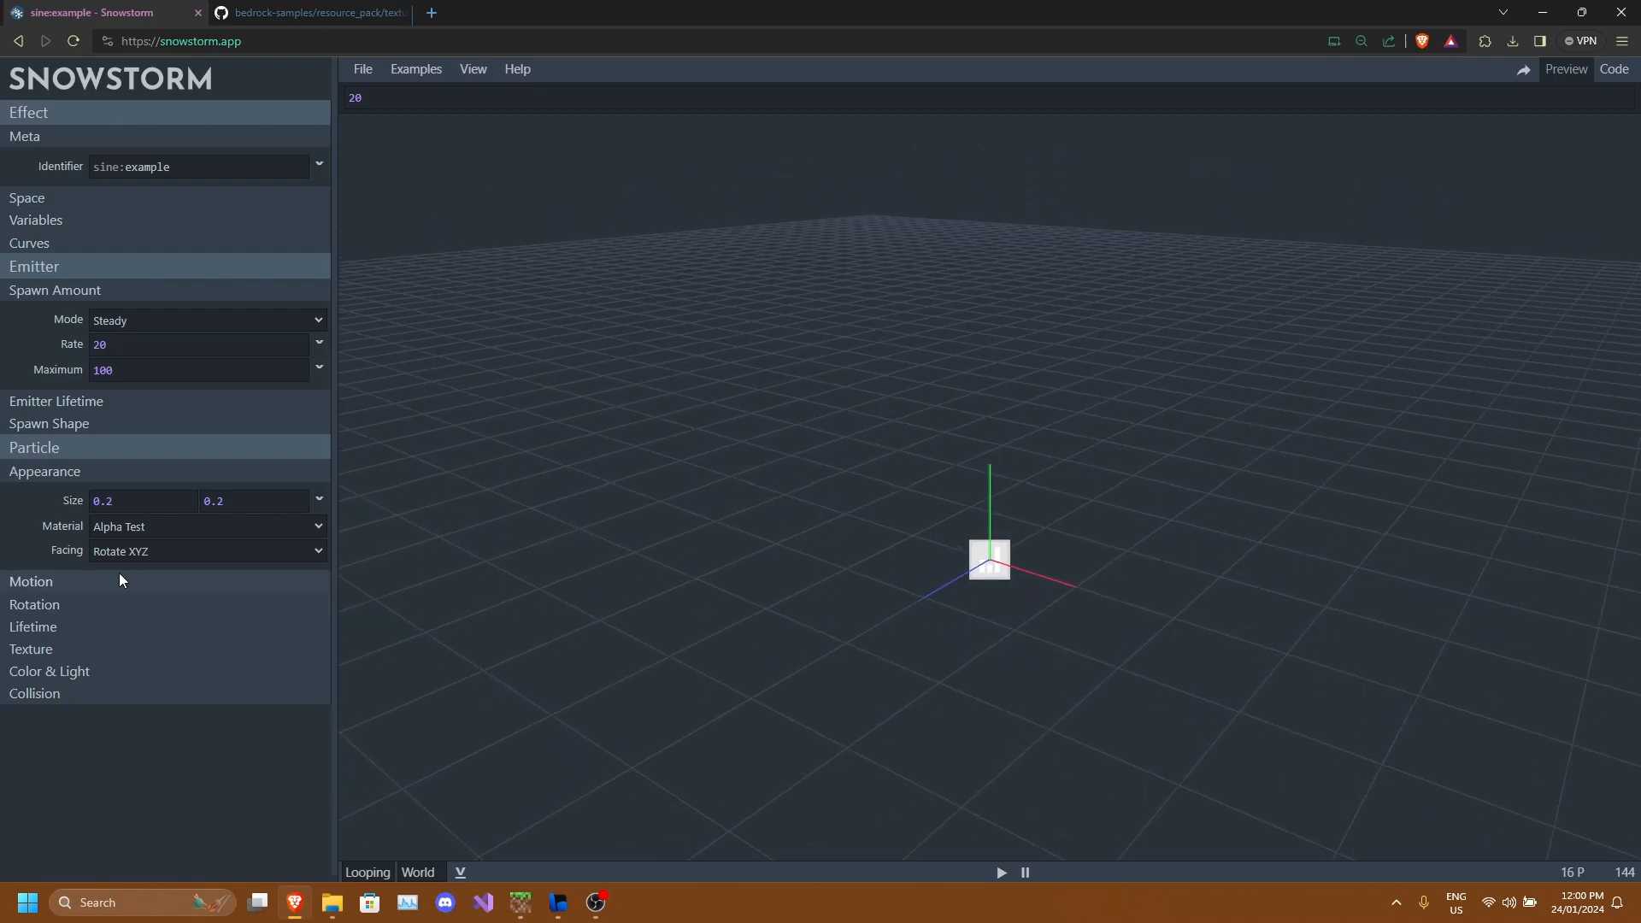
# Expand the particle Motion settings and set the speed to 2.
pyautogui.click(96, 582)
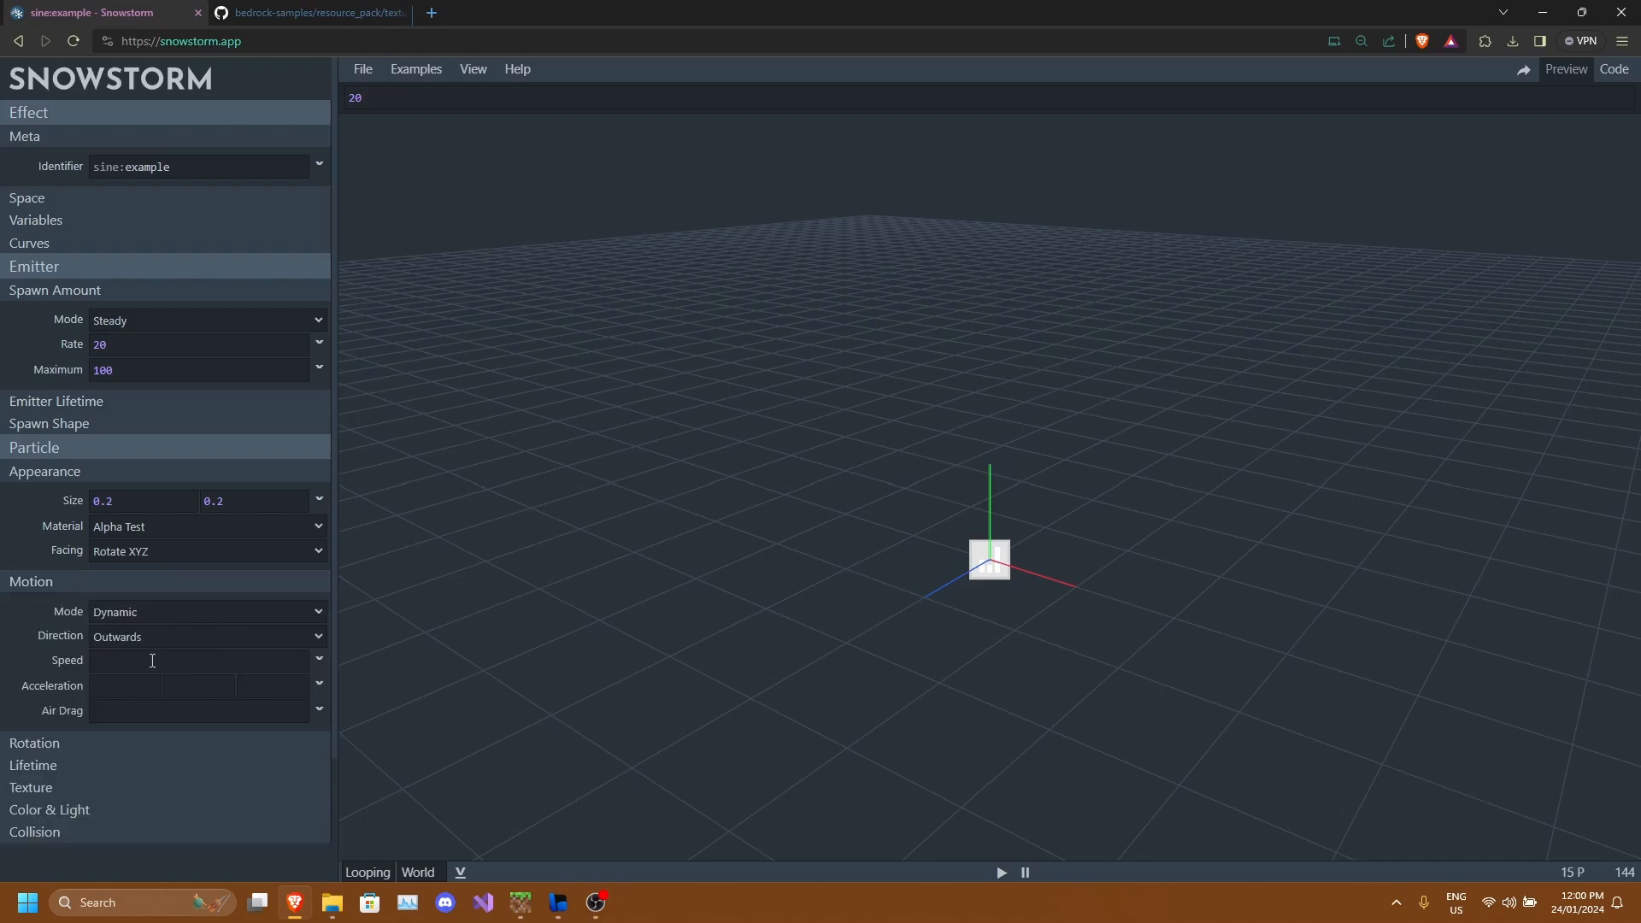
pyautogui.scroll(-2, 171, 583)
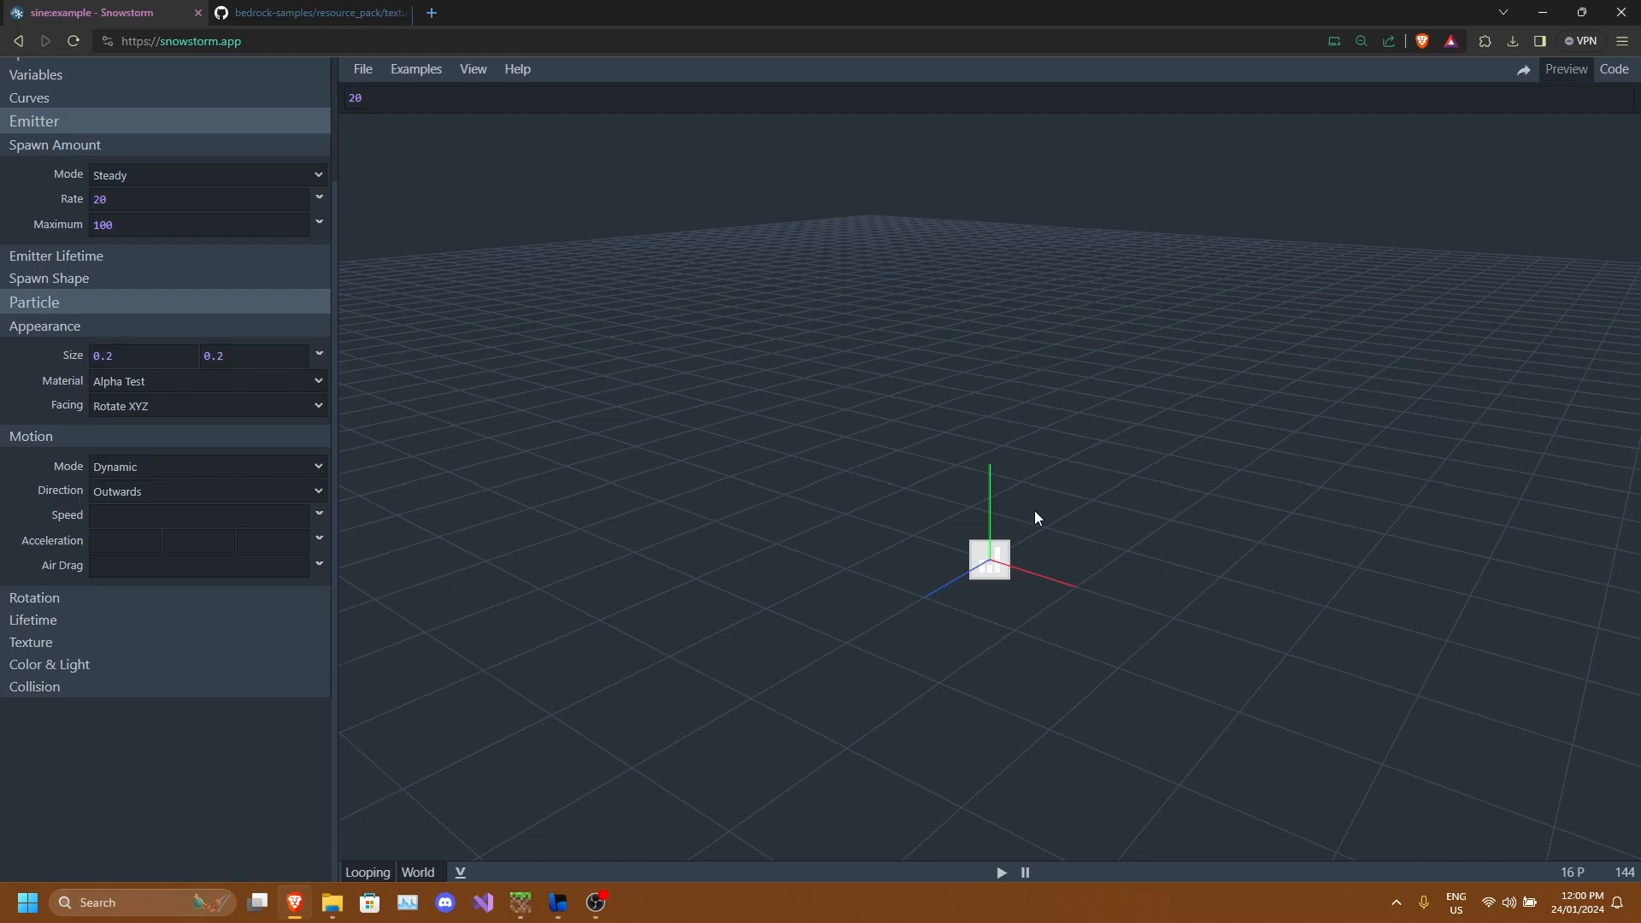
pyautogui.moveTo(993, 546); pyautogui.dragTo(1024, 566)
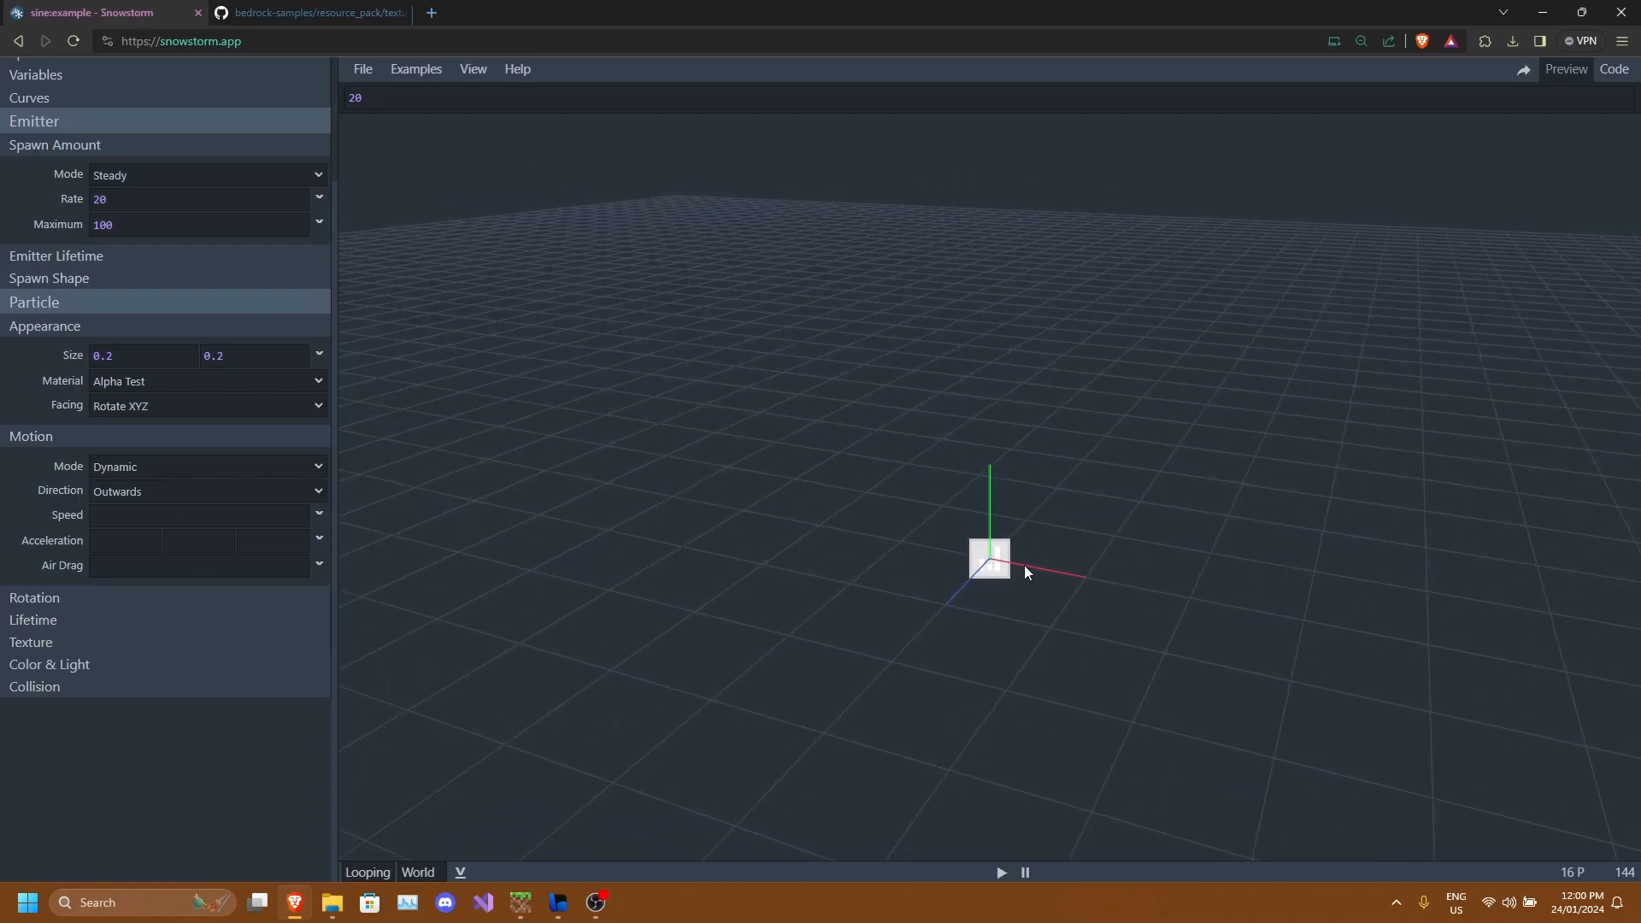
pyautogui.click(173, 522)
pyautogui.write('2')
pyautogui.moveTo(852, 589); pyautogui.dragTo(971, 572)
pyautogui.scroll(4, 965, 578)
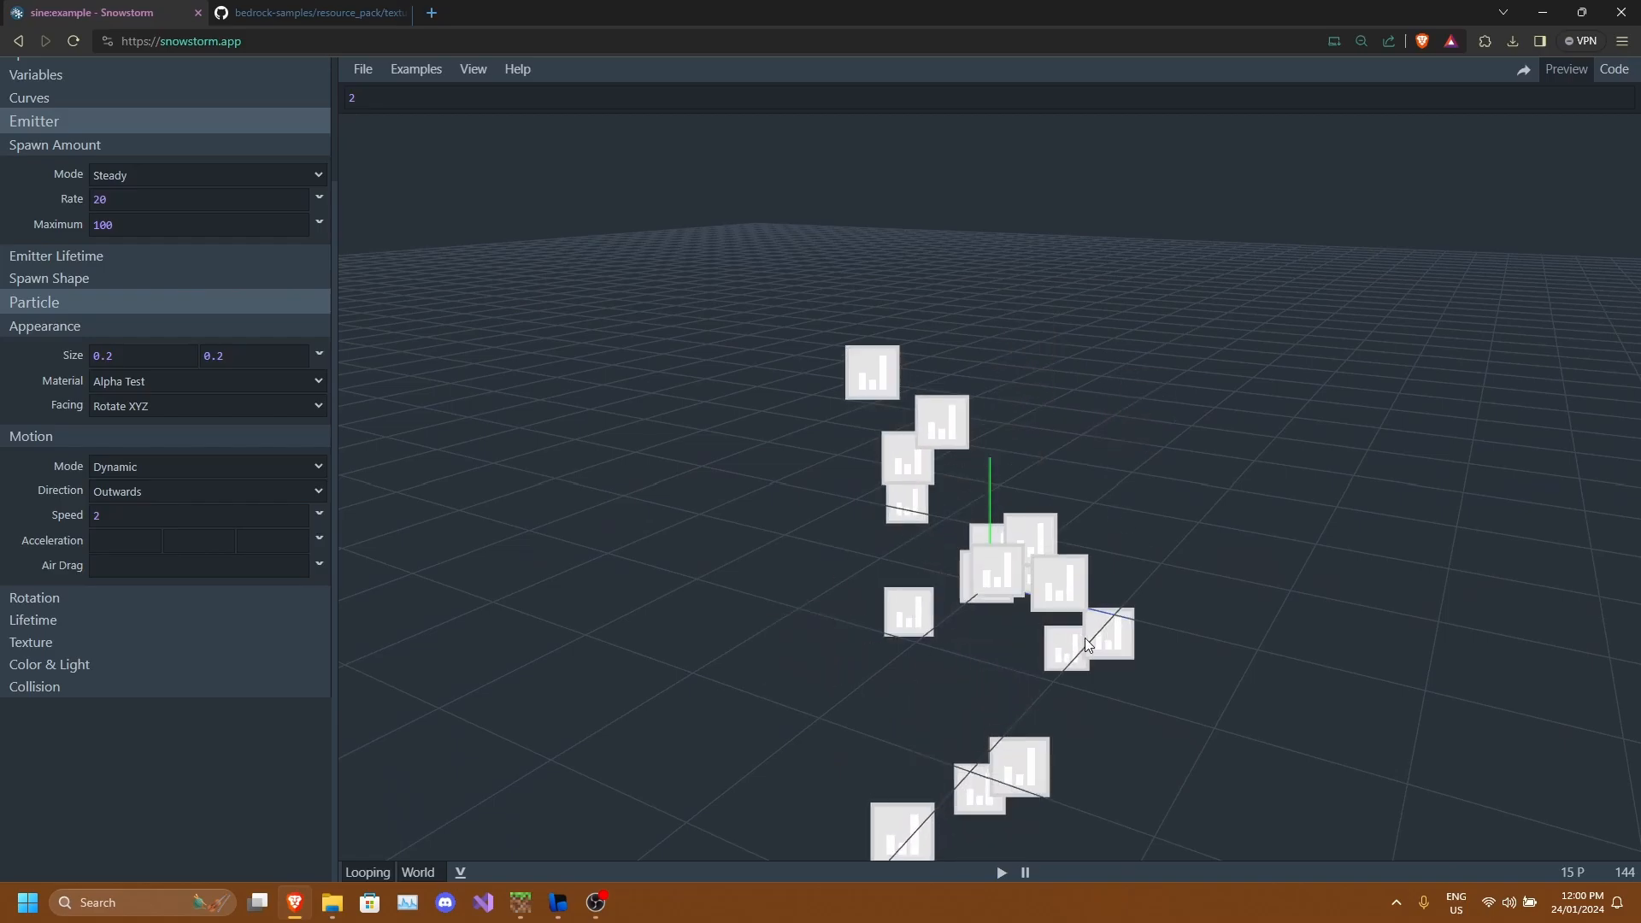
pyautogui.moveTo(1079, 644); pyautogui.dragTo(1109, 634)
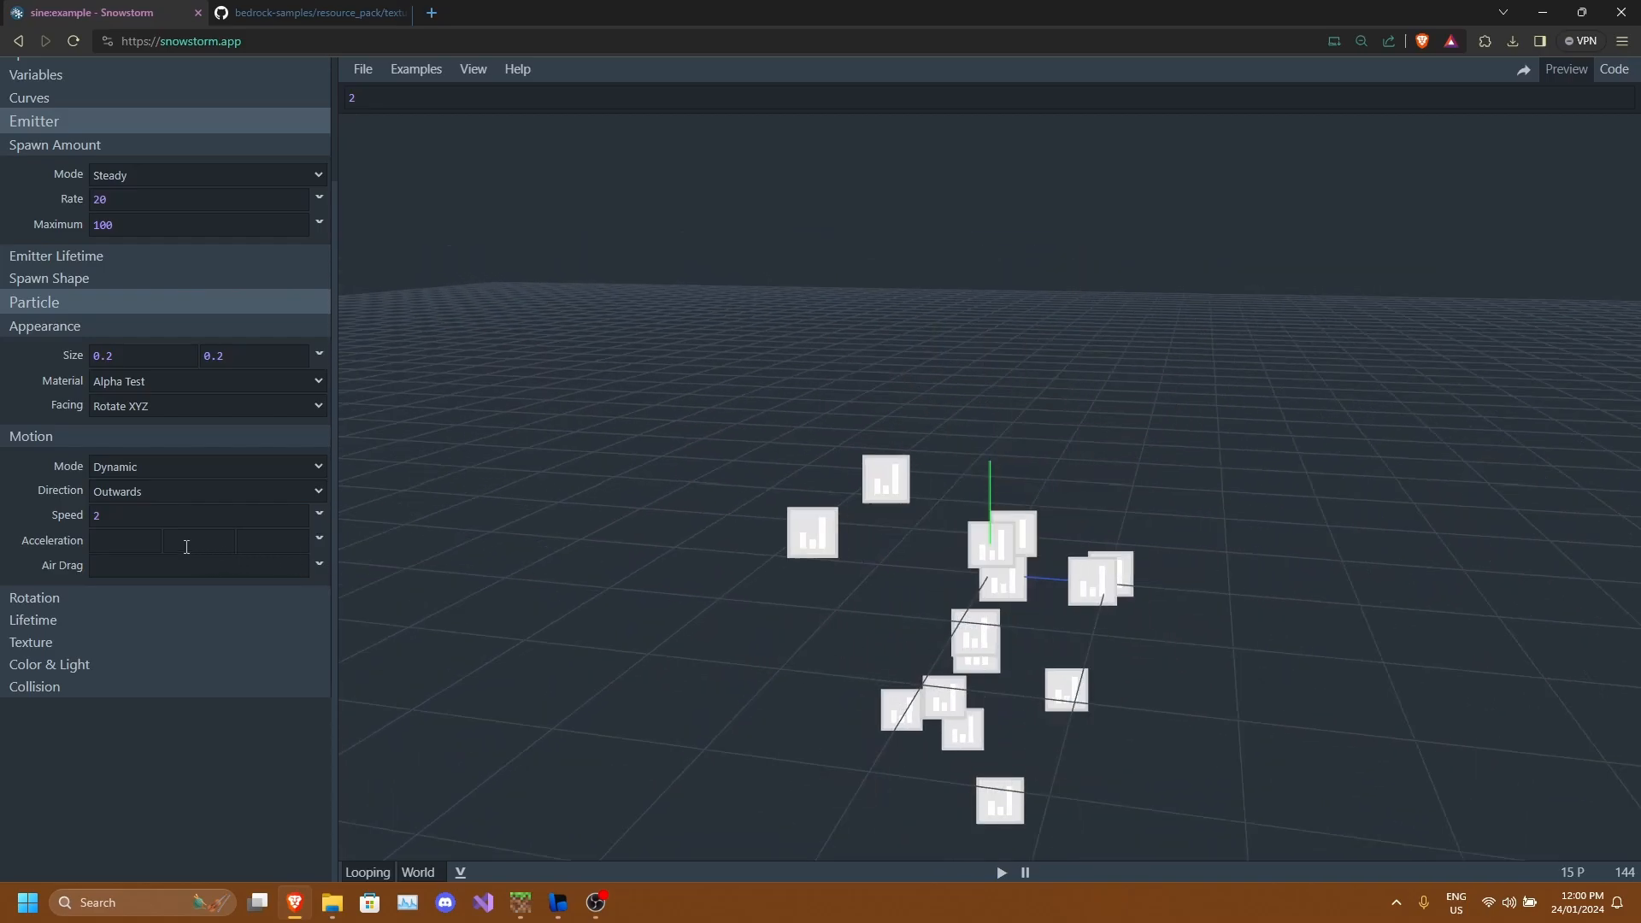
# Set the particle speed to 0.
pyautogui.moveTo(161, 517); pyautogui.dragTo(1, 519)
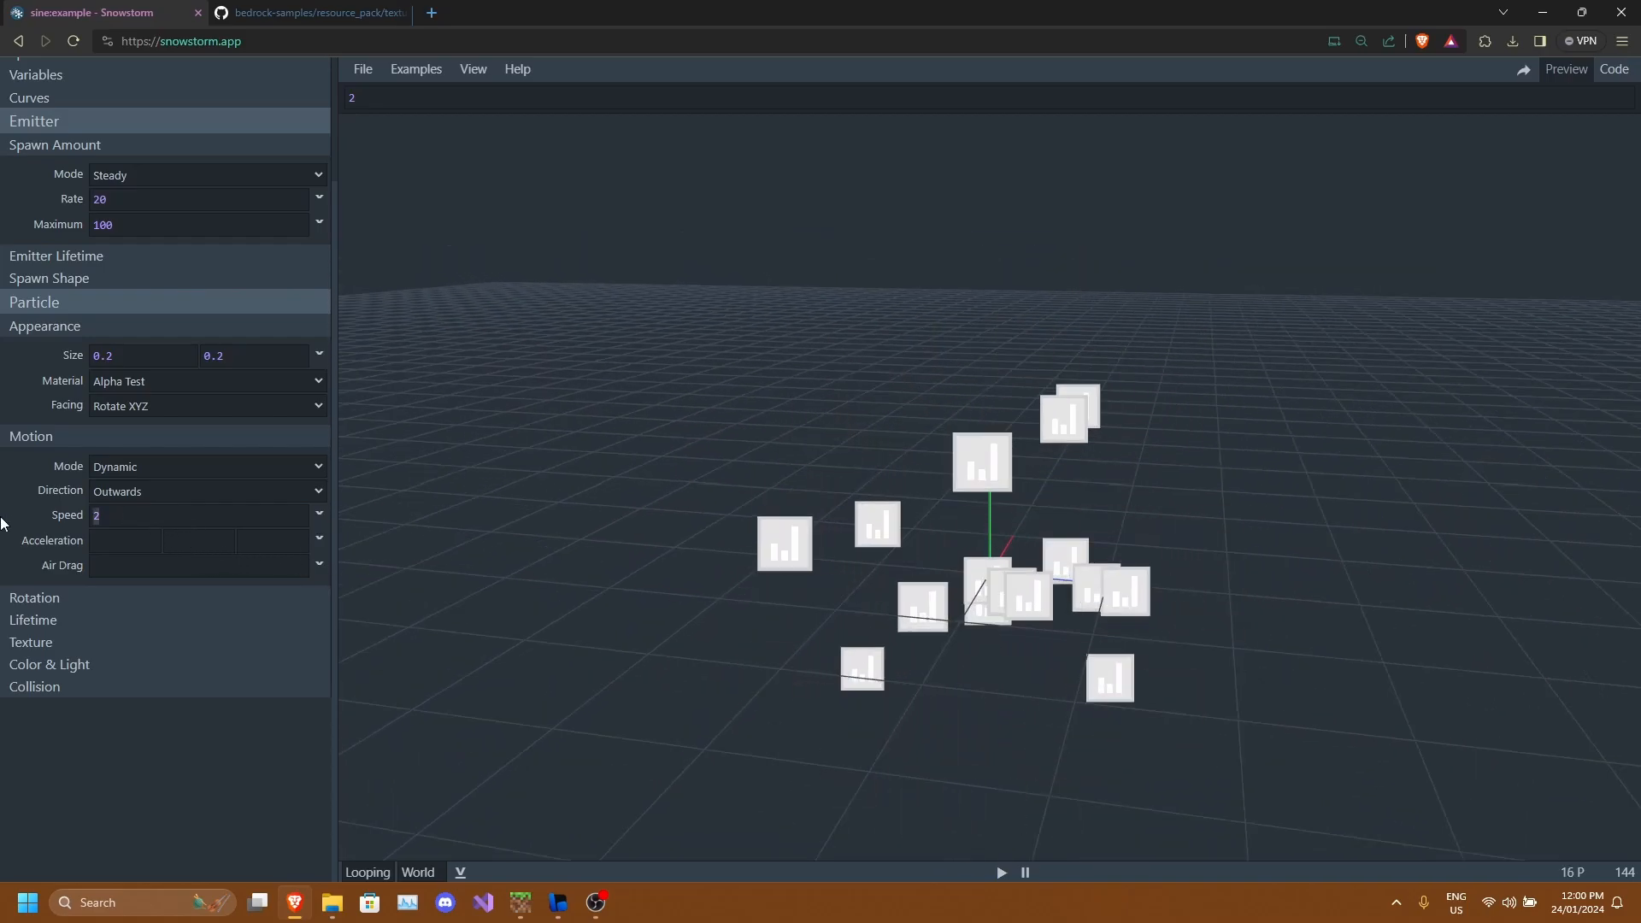
pyautogui.write('0')
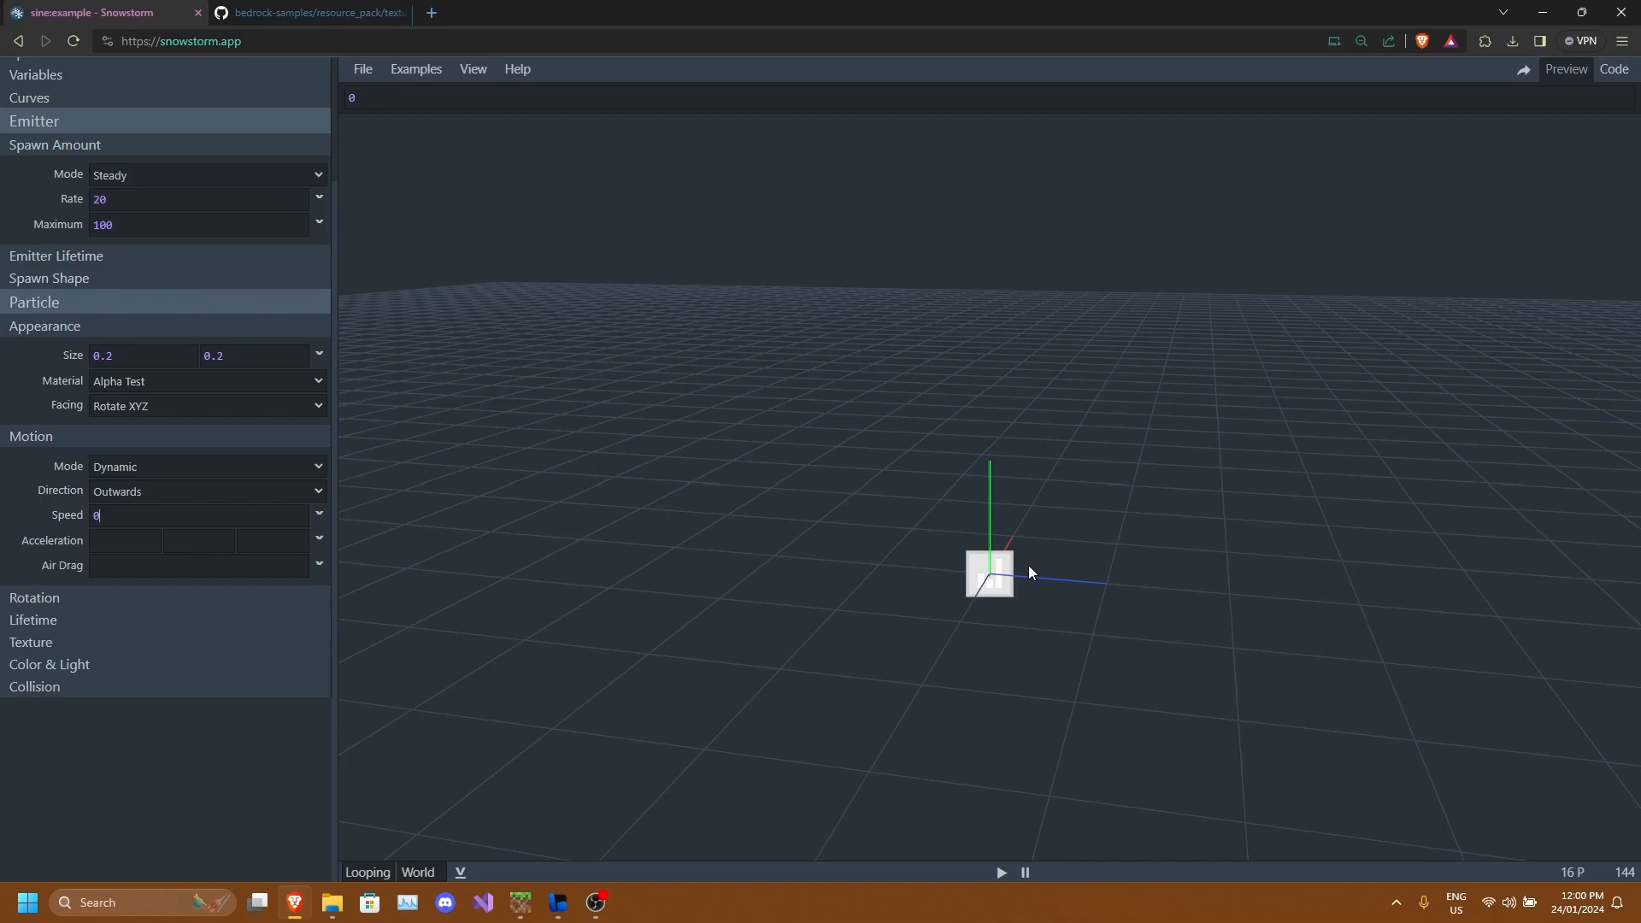
pyautogui.moveTo(981, 595); pyautogui.dragTo(967, 592)
pyautogui.moveTo(1067, 583); pyautogui.dragTo(922, 561)
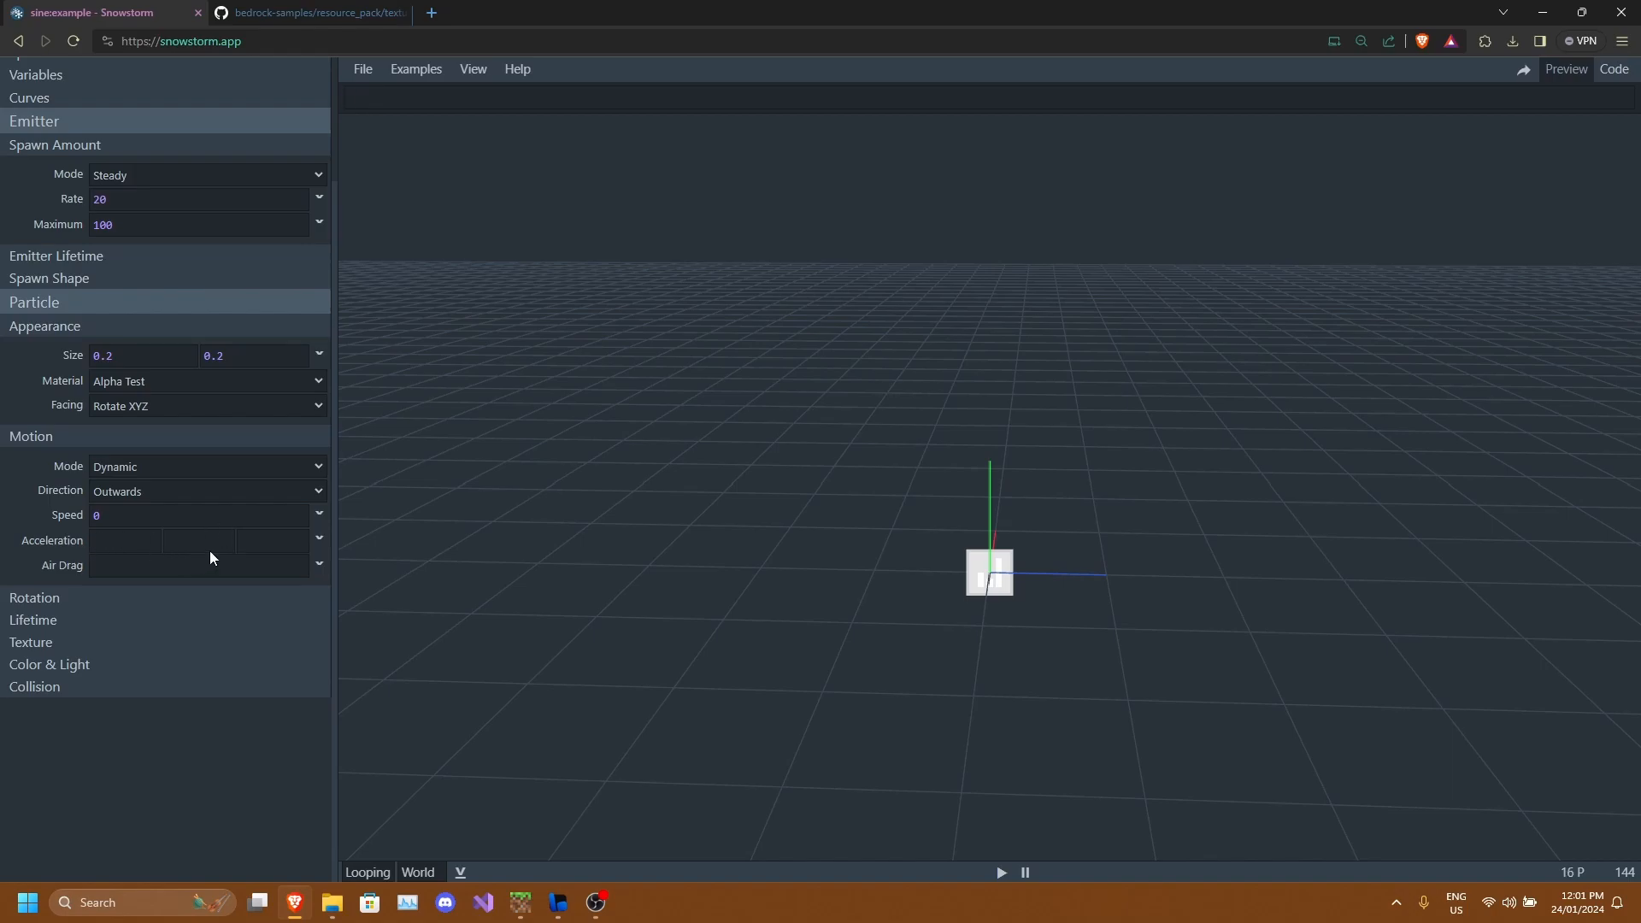
# Set the particle acceleration's second component to 2 and the particle speed to 4.
pyautogui.moveTo(1005, 586); pyautogui.dragTo(928, 445)
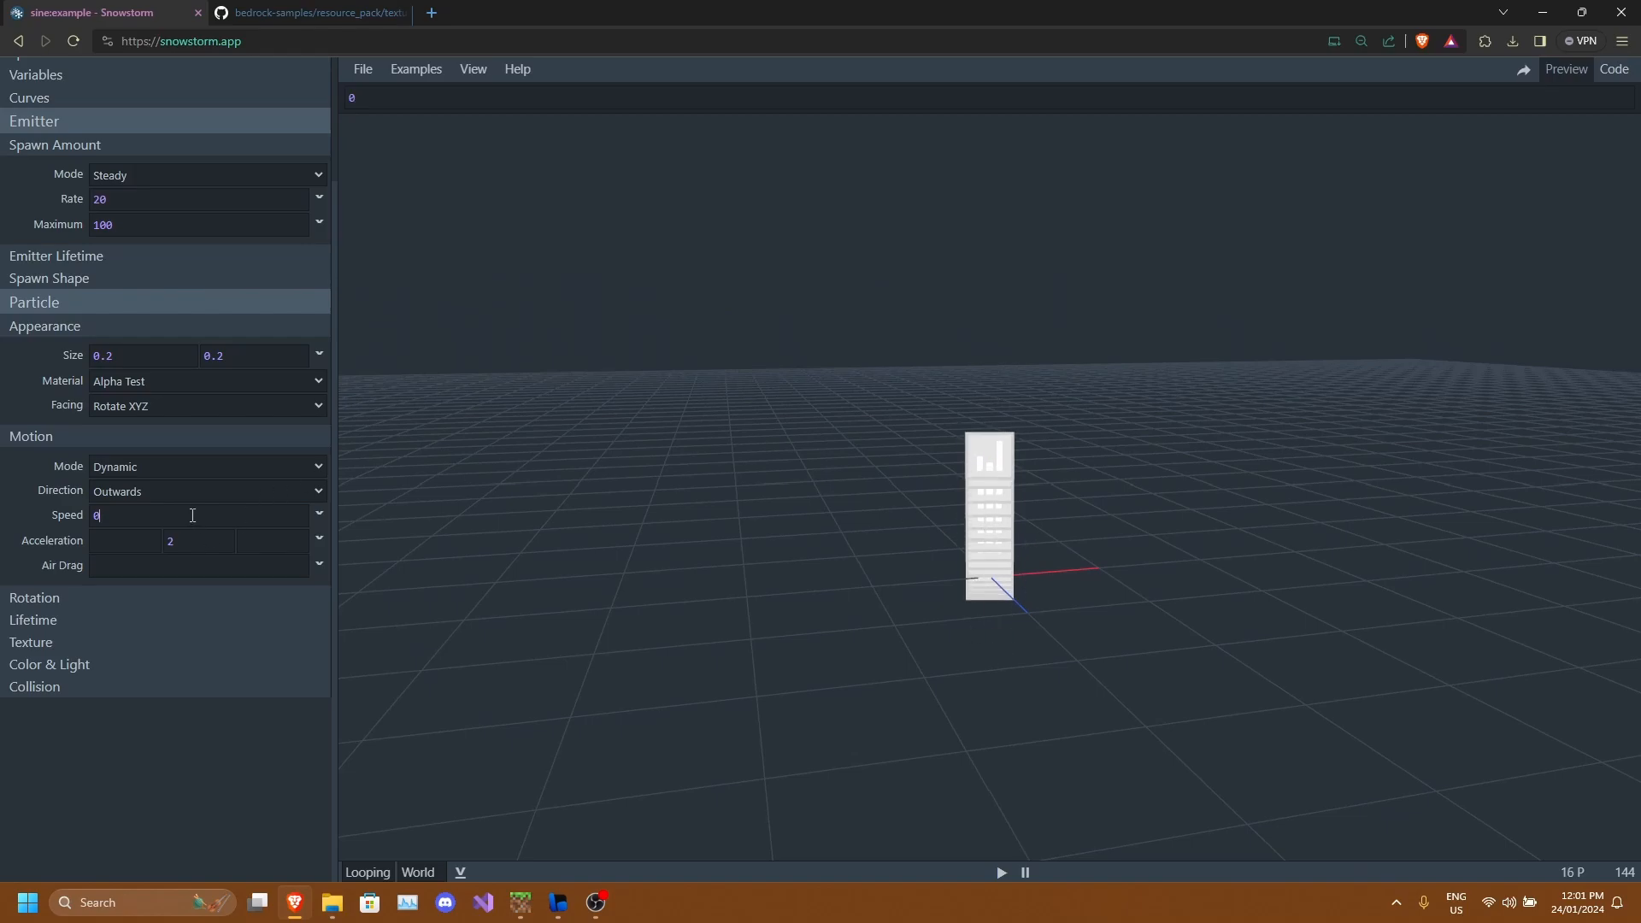
pyautogui.moveTo(711, 552); pyautogui.dragTo(828, 553)
pyautogui.scroll(-5, 863, 545)
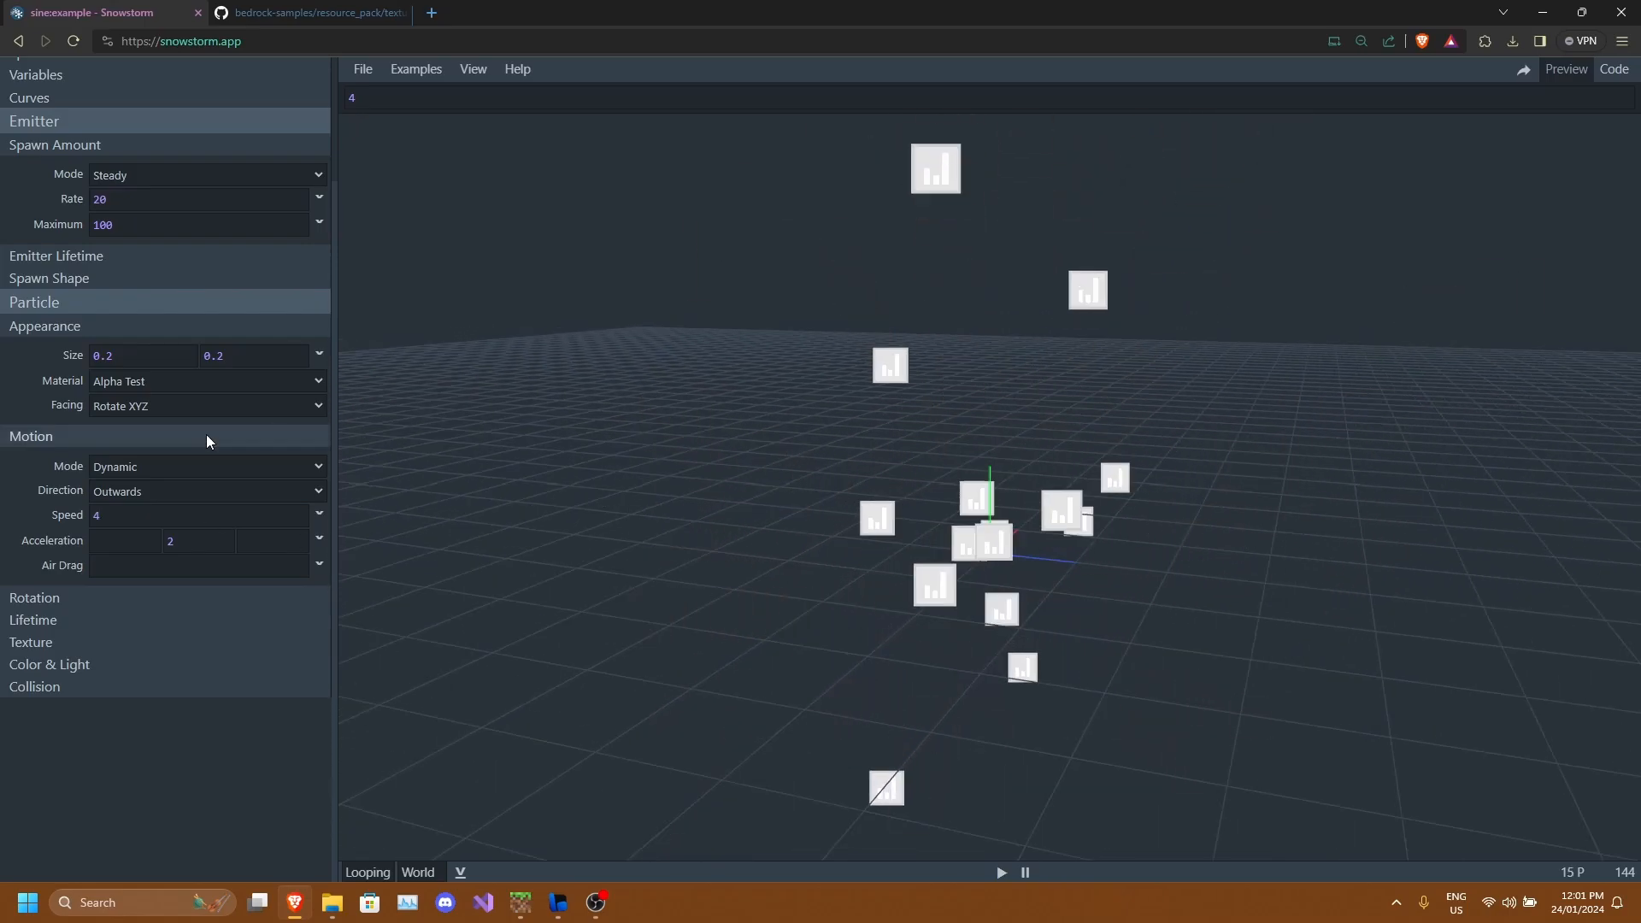
pyautogui.moveTo(395, 555); pyautogui.dragTo(973, 550)
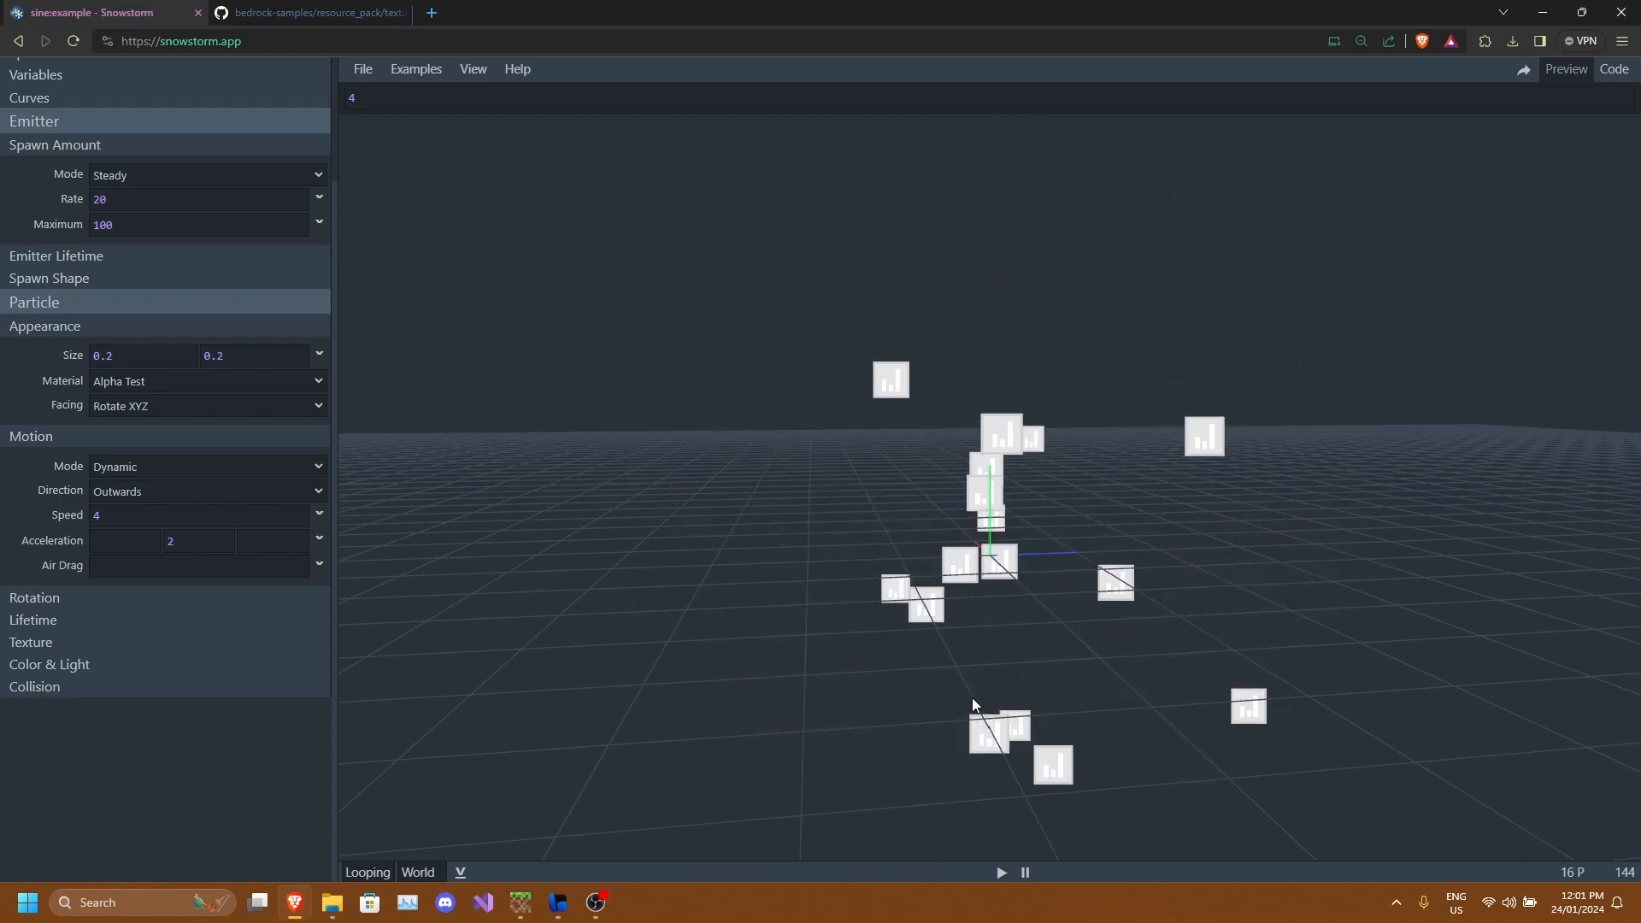
pyautogui.moveTo(987, 628); pyautogui.dragTo(901, 650)
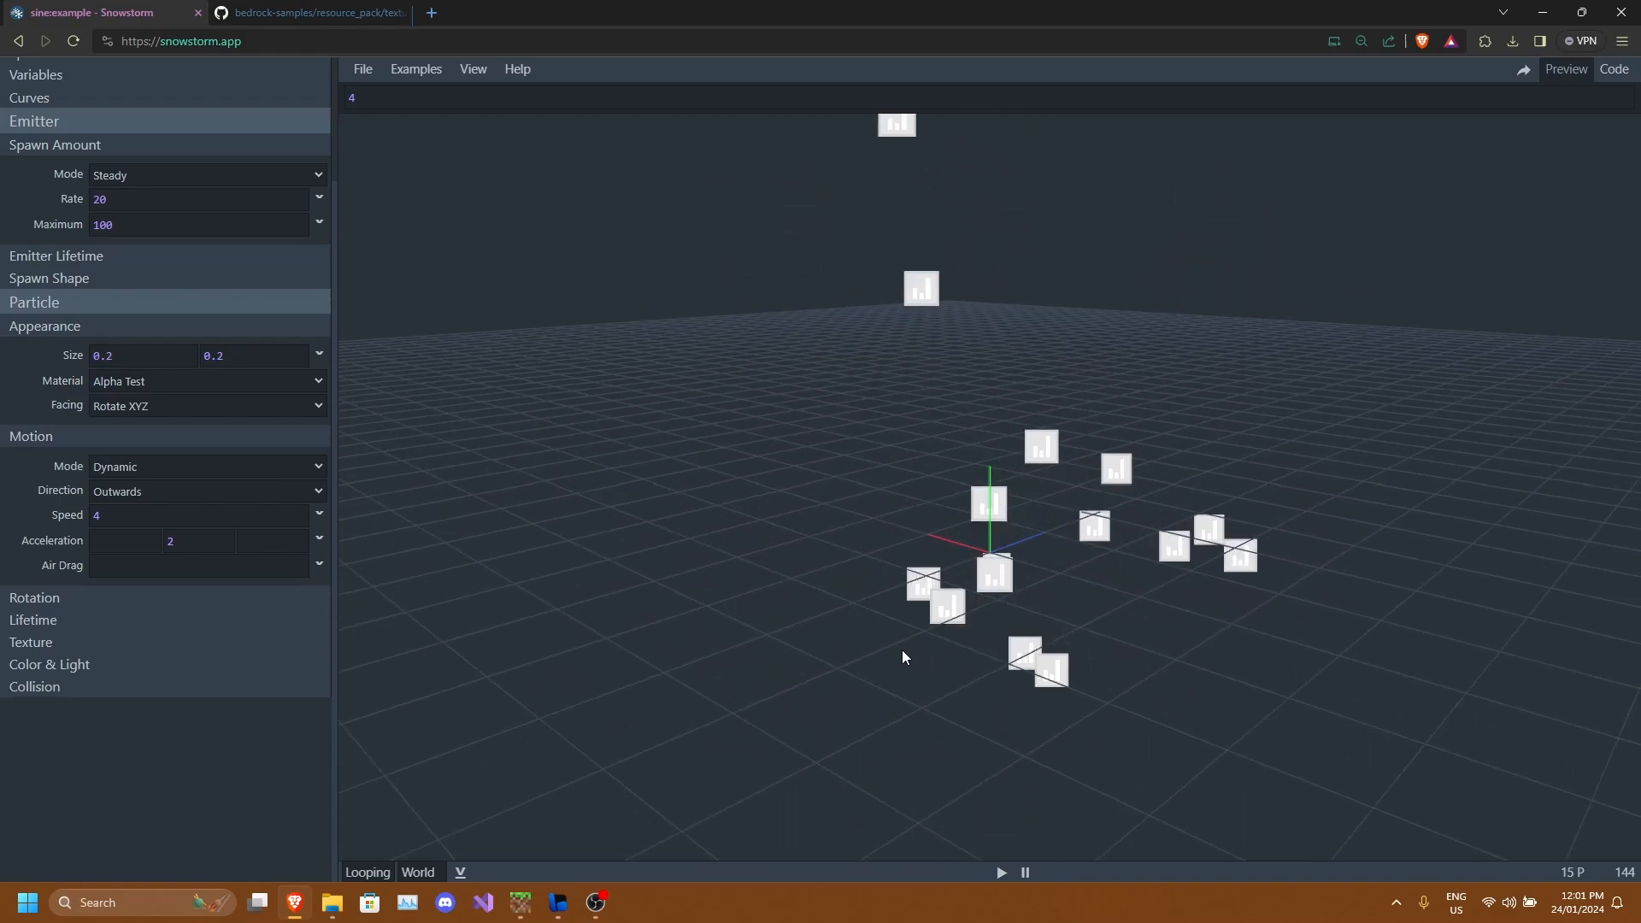
# Examine the moving particles in the preview from several angles.
pyautogui.moveTo(979, 597); pyautogui.dragTo(993, 484)
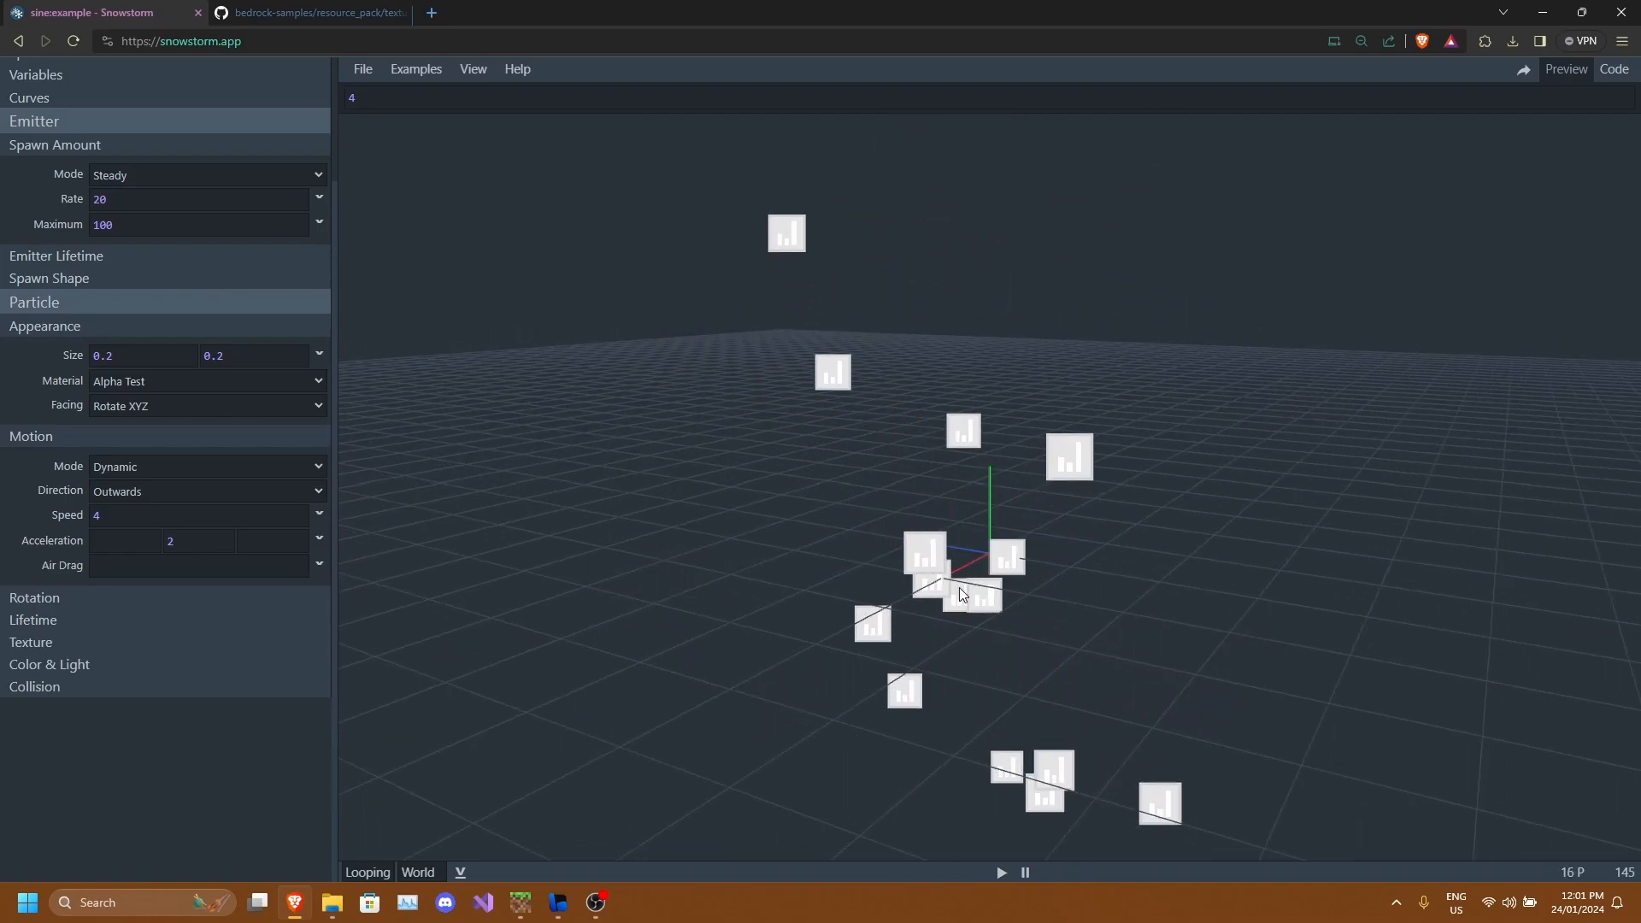
pyautogui.moveTo(1034, 577); pyautogui.dragTo(1096, 534)
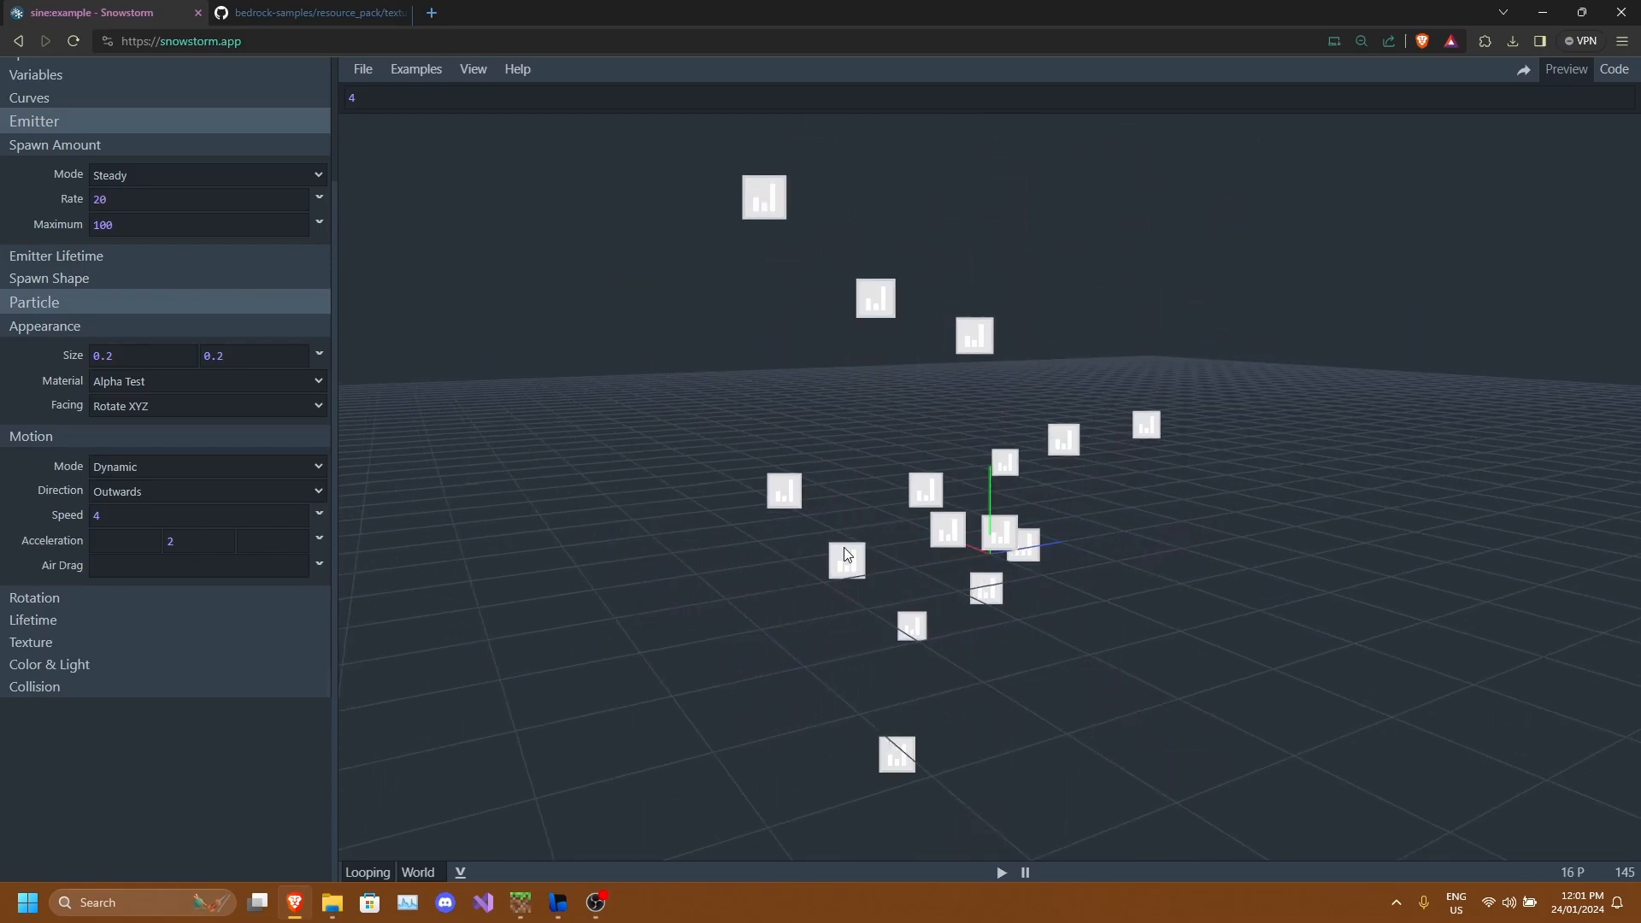
pyautogui.moveTo(1068, 517); pyautogui.dragTo(1018, 447)
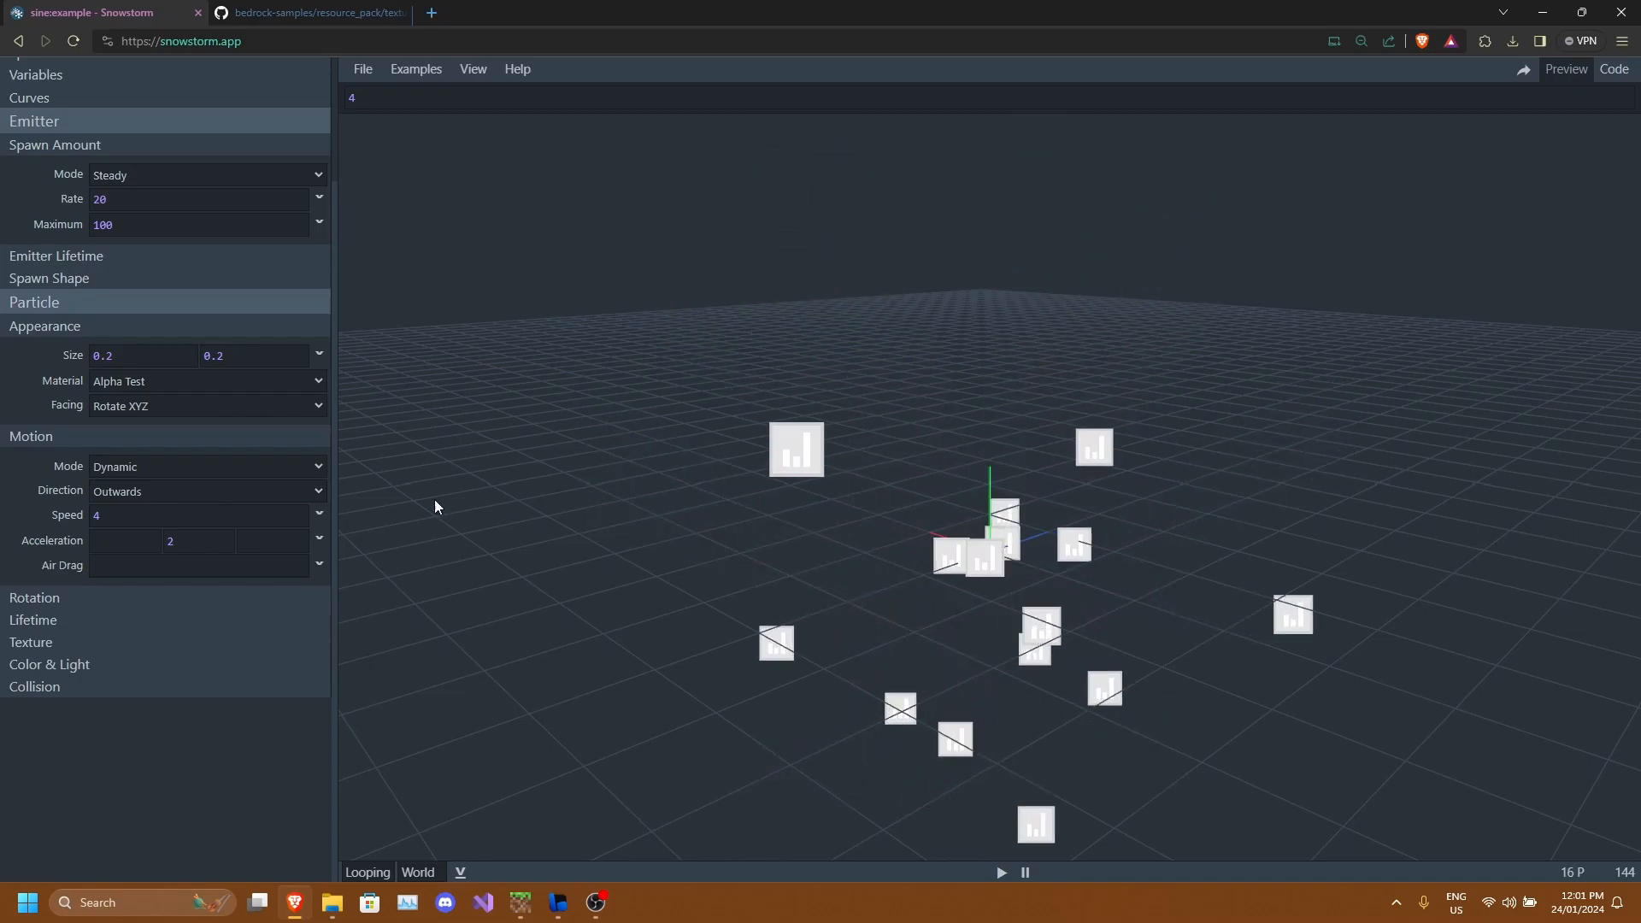
pyautogui.moveTo(967, 540); pyautogui.dragTo(923, 542)
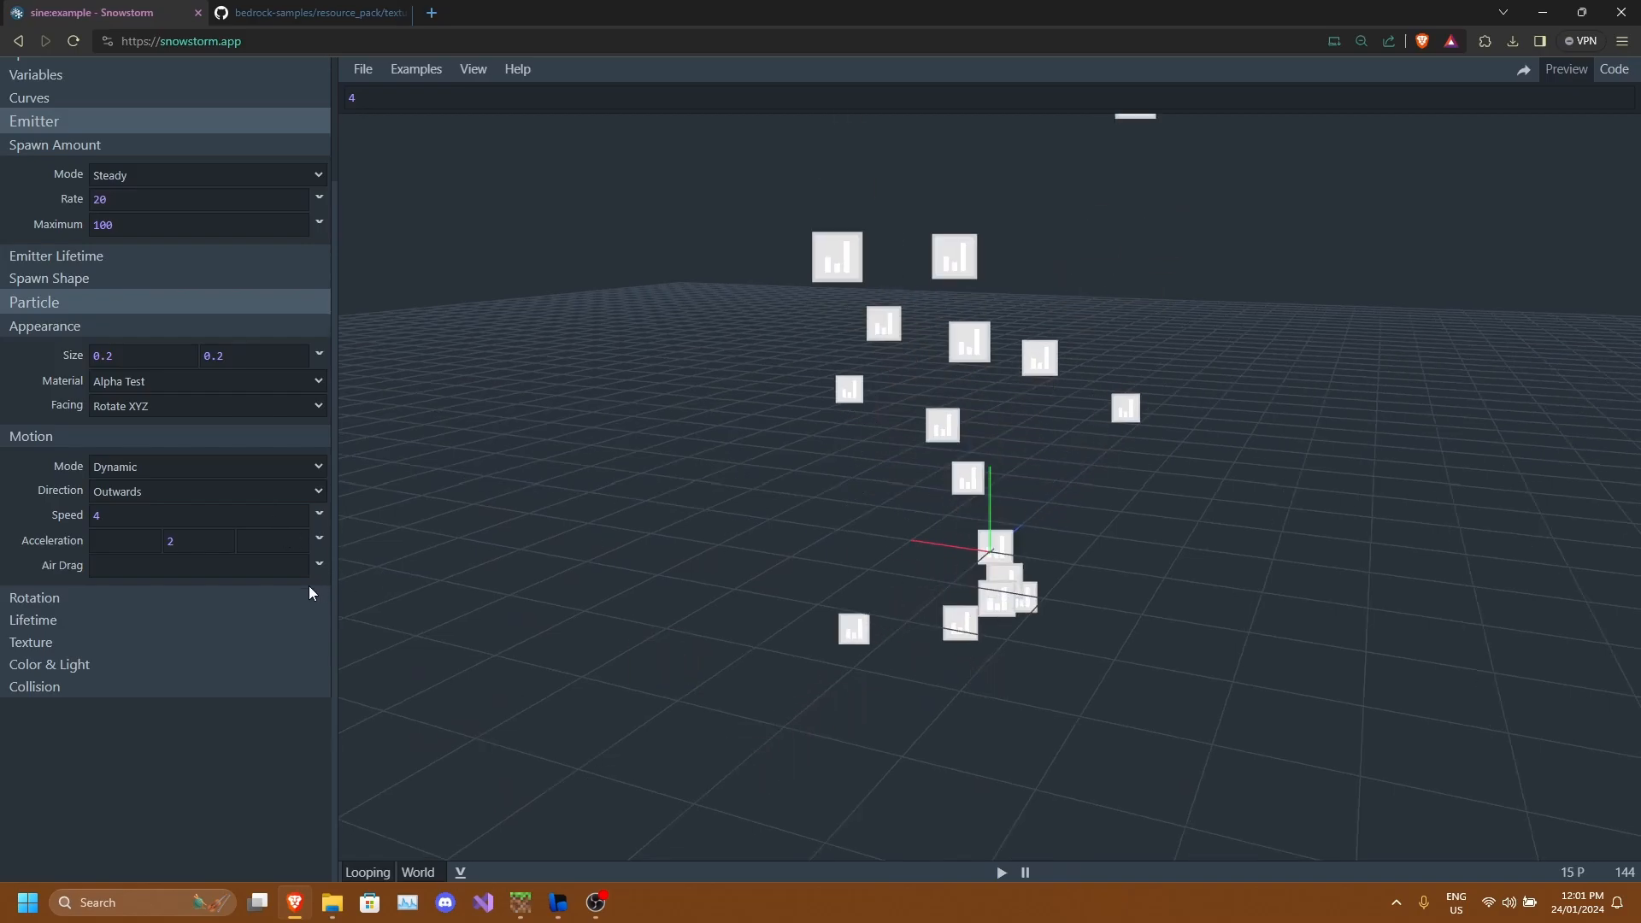
# Expand the Rotation and Lifetime settings, review the rotation options, and collapse Rotation again.
pyautogui.click(229, 600)
pyautogui.scroll(-2, 330, 608)
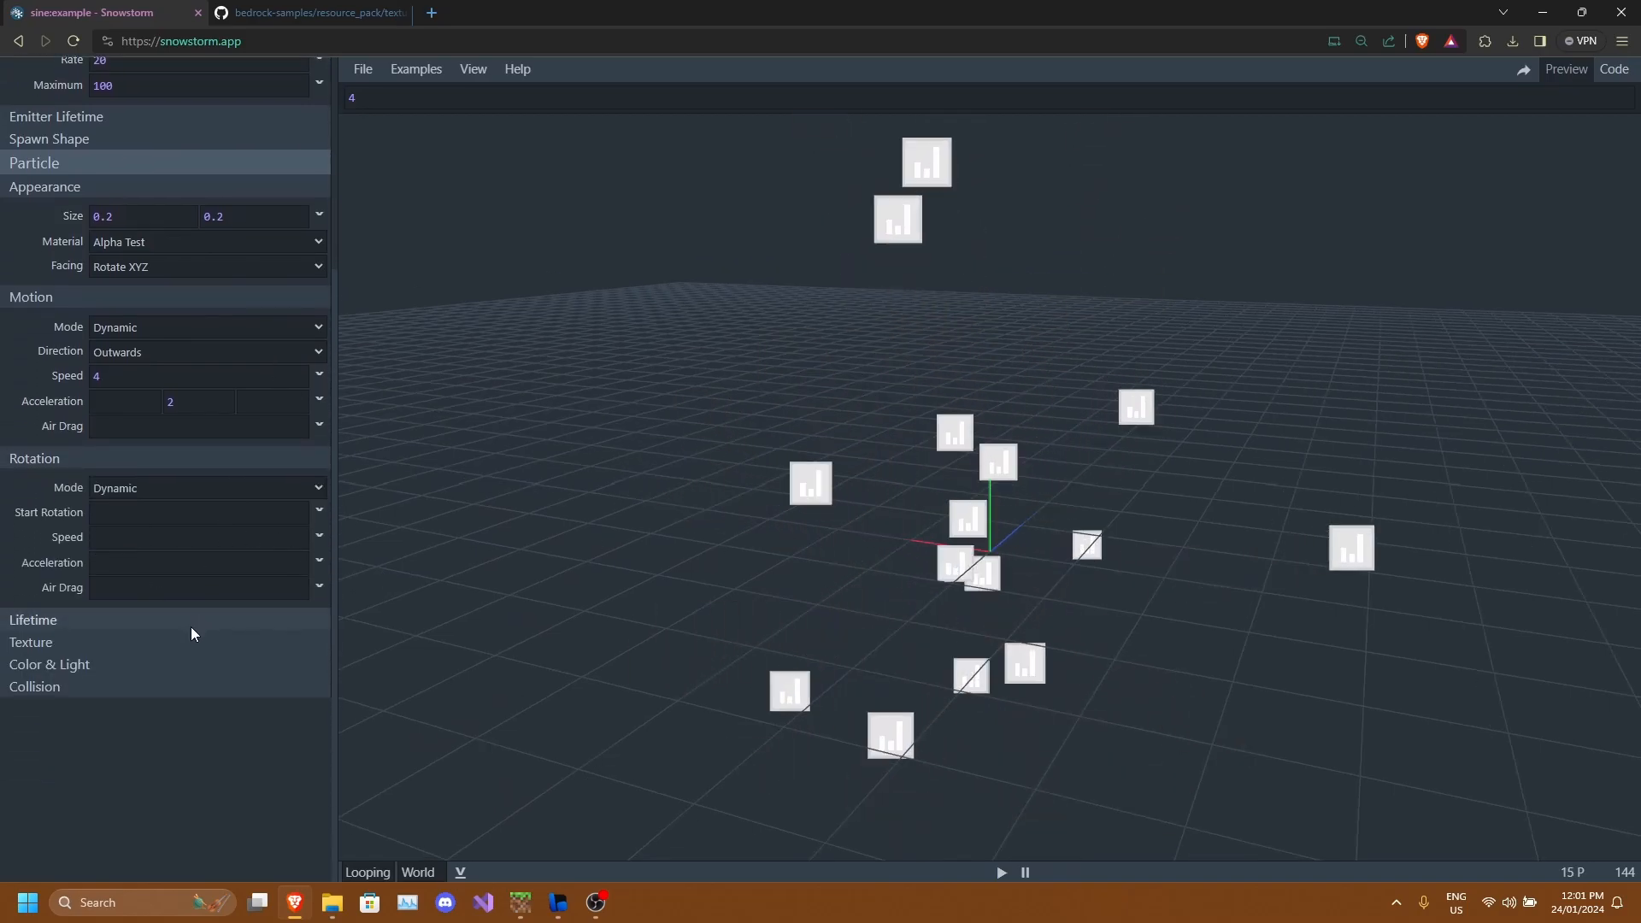
pyautogui.click(136, 619)
pyautogui.scroll(-2, 135, 618)
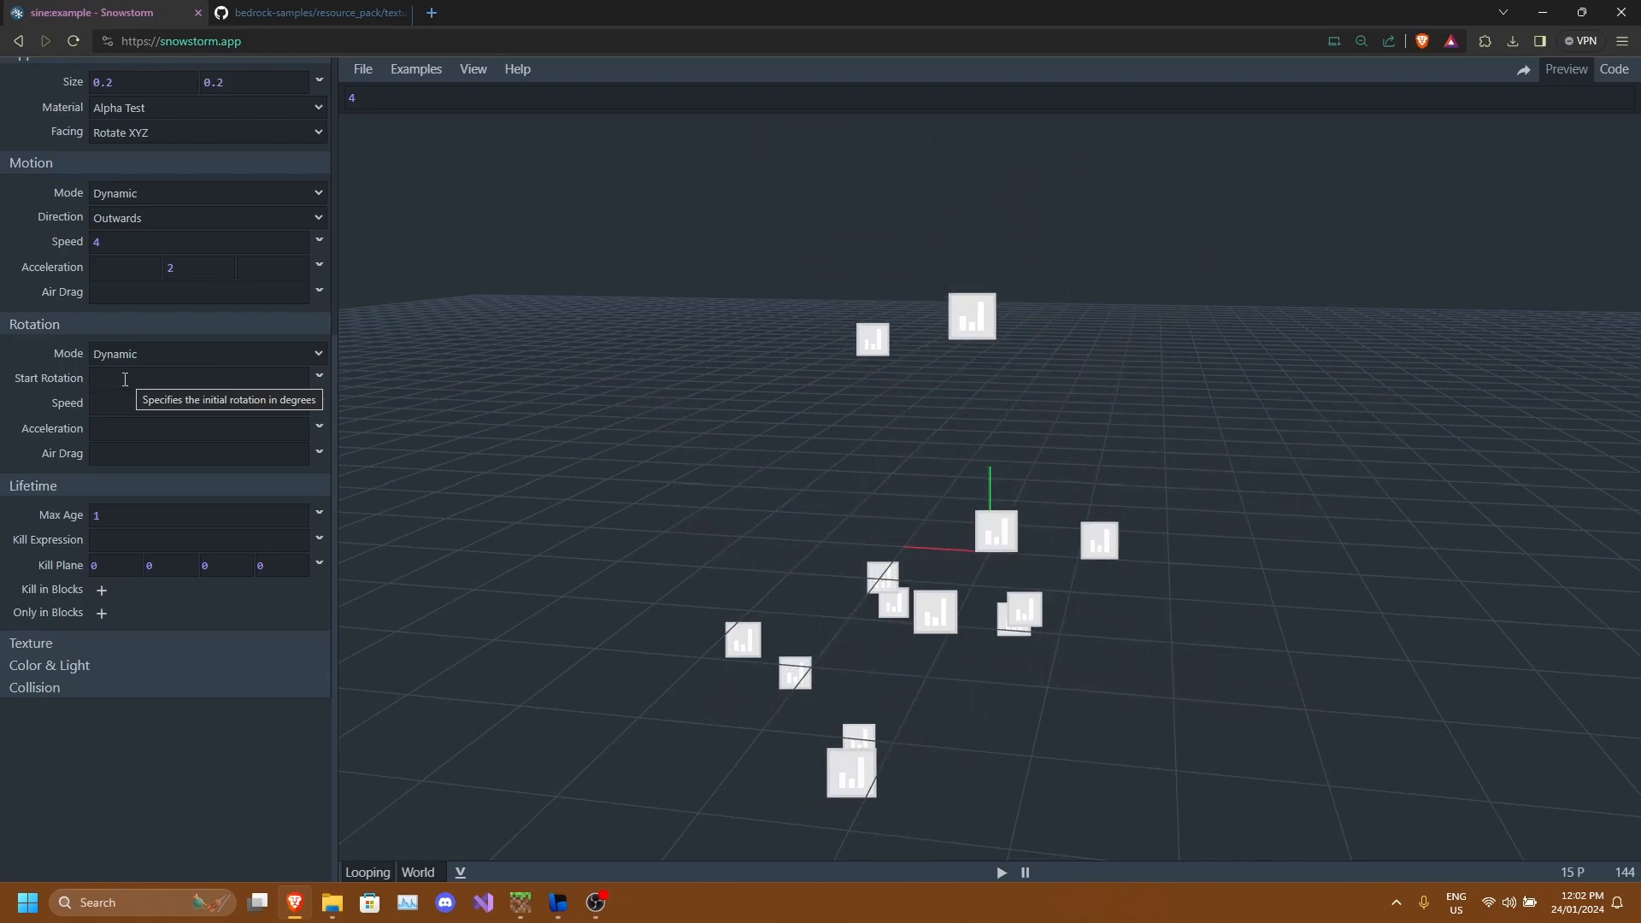
pyautogui.moveTo(732, 377); pyautogui.dragTo(886, 460)
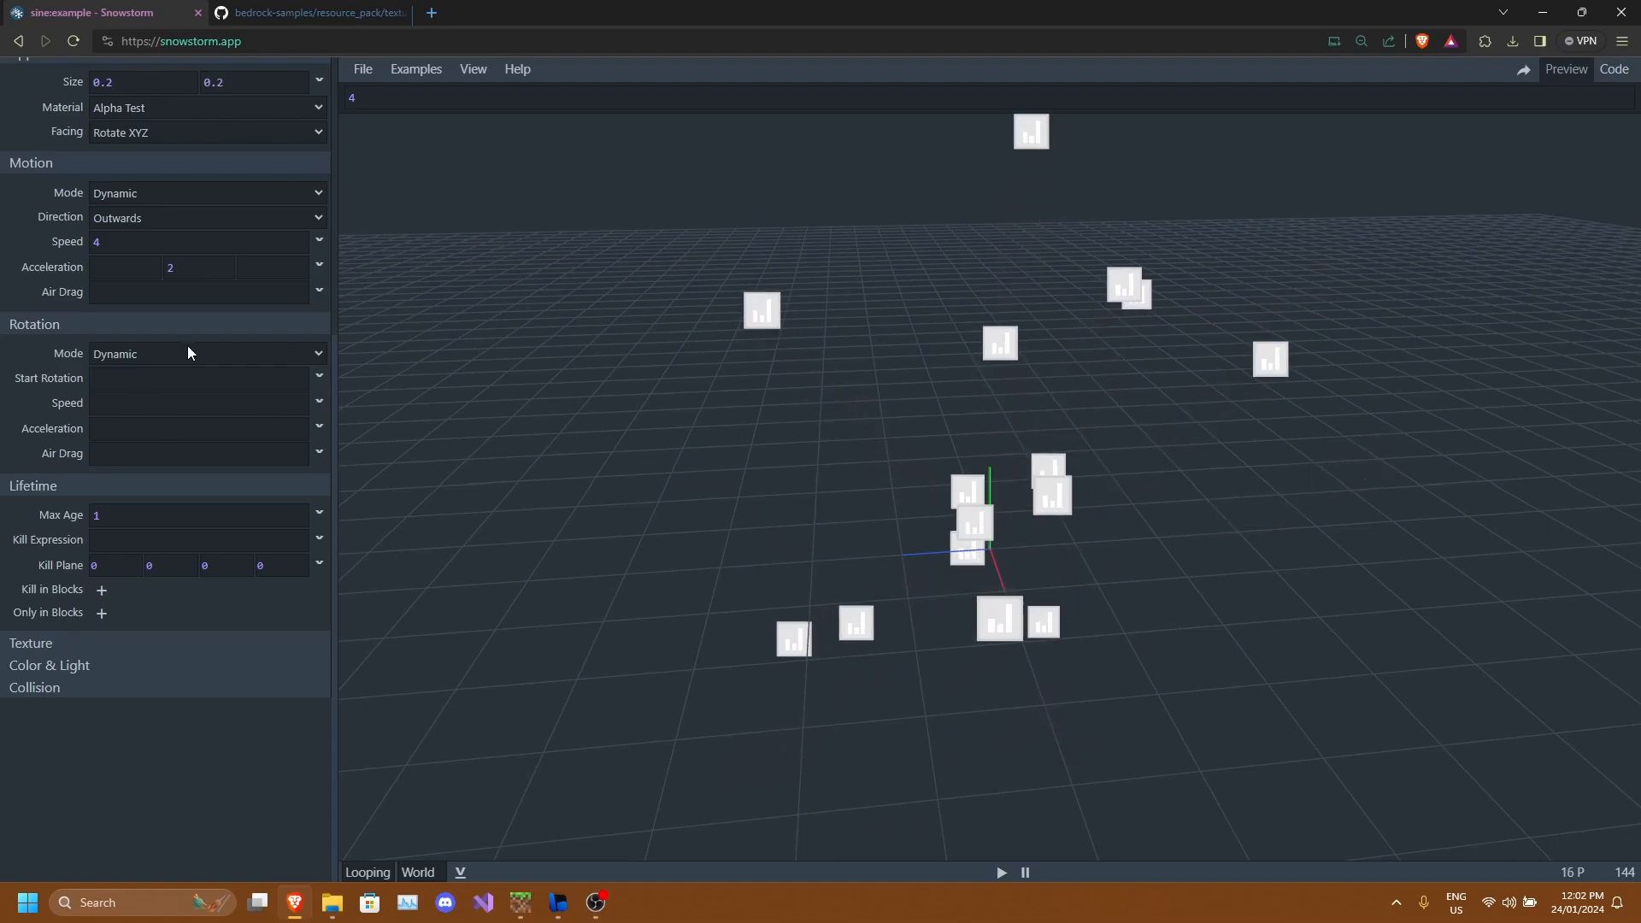
pyautogui.scroll(5, 198, 379)
pyautogui.scroll(-5, 36, 449)
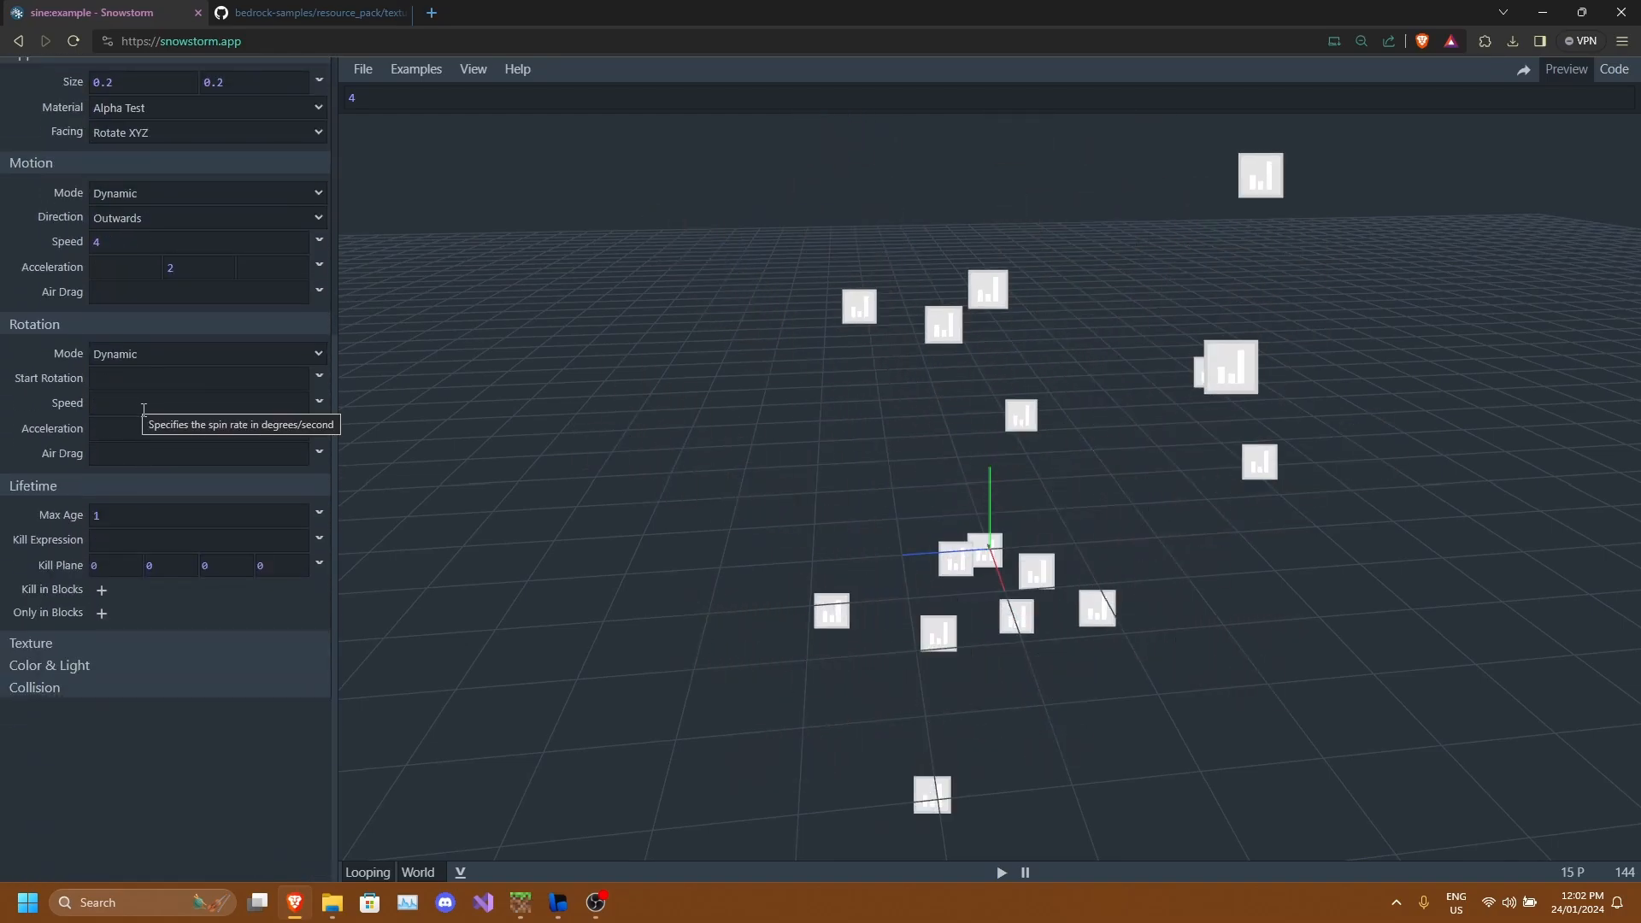
pyautogui.click(96, 326)
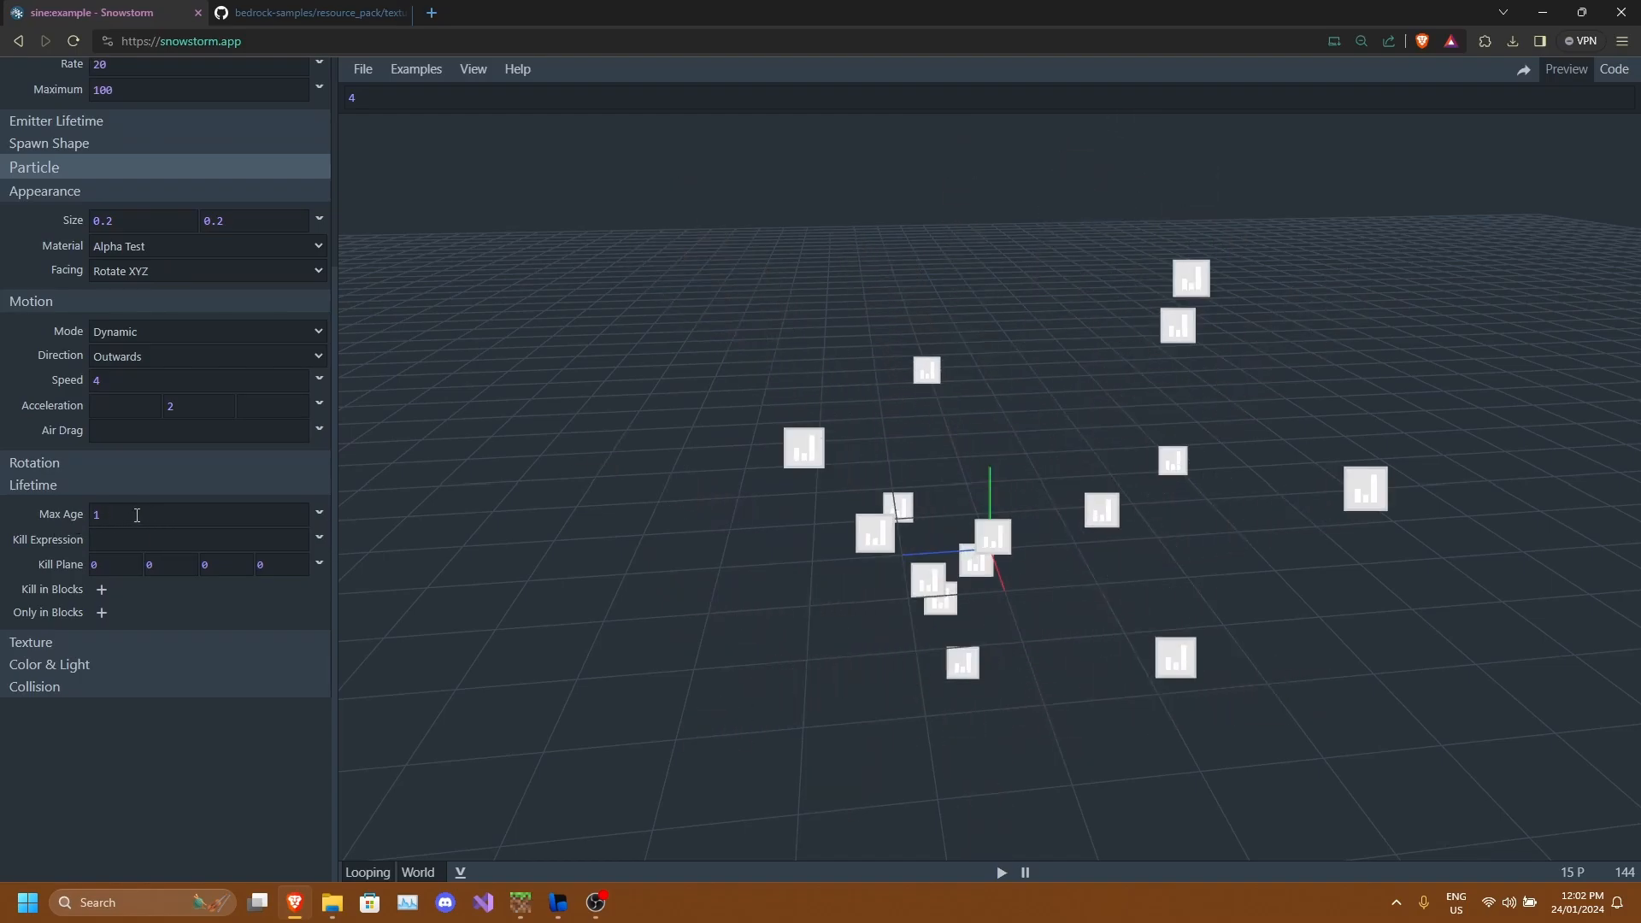
# Set the particle max age to 0.2.
pyautogui.moveTo(857, 524); pyautogui.dragTo(858, 476)
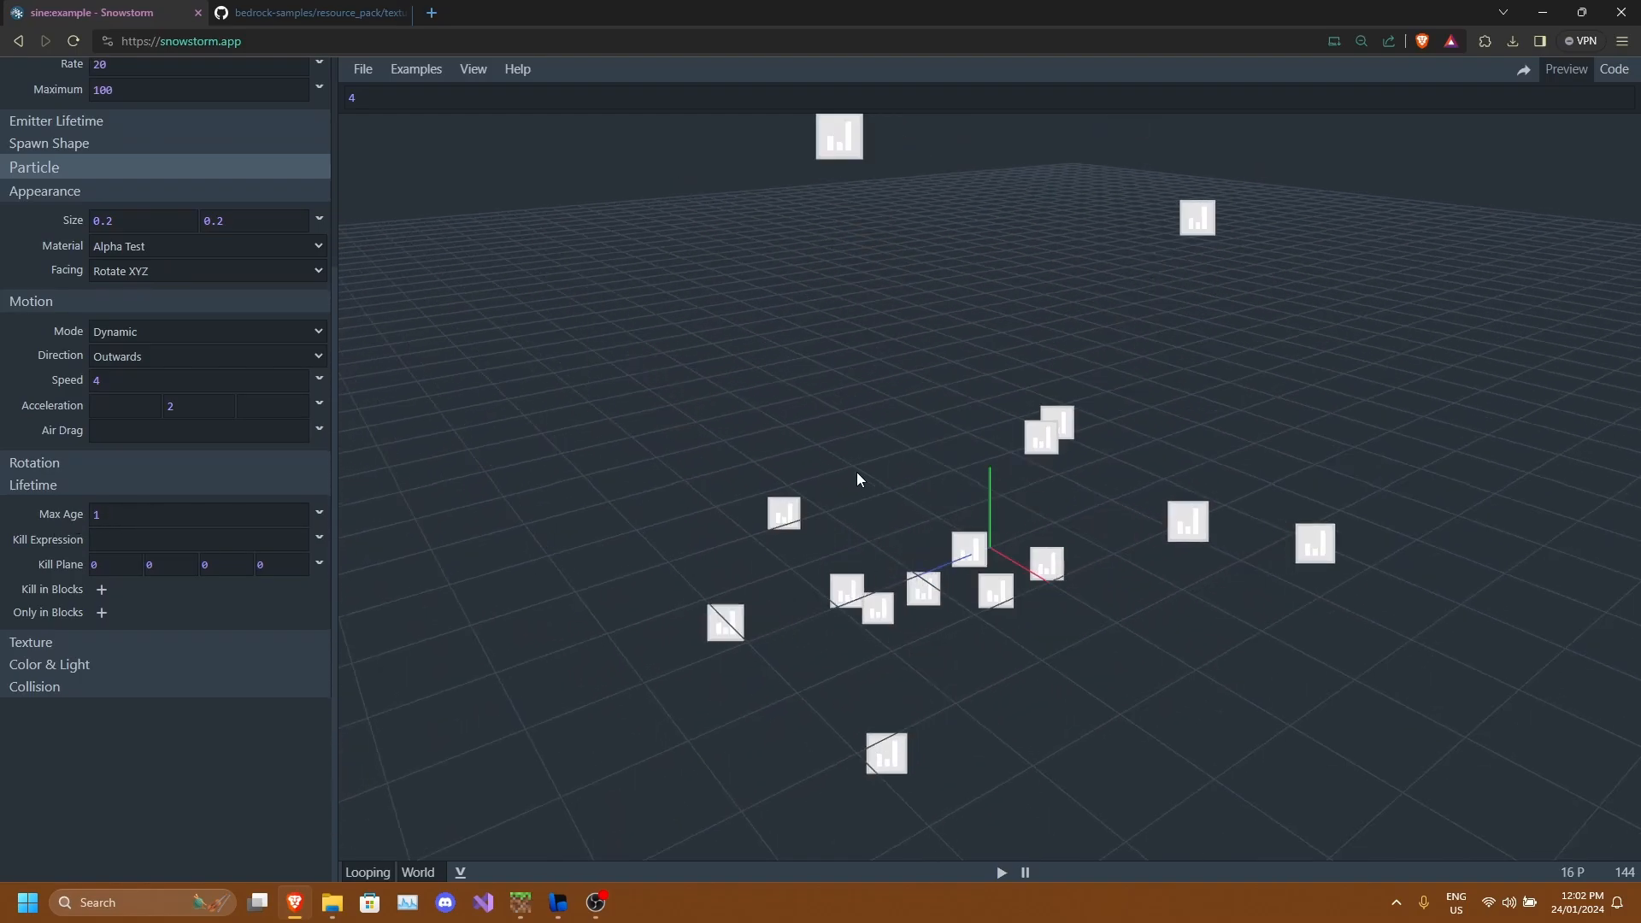
pyautogui.moveTo(1067, 517)
pyautogui.mouseDown()
pyautogui.moveTo(1140, 509)
pyautogui.moveTo(1077, 502)
pyautogui.moveTo(1120, 495)
pyautogui.moveTo(1039, 514)
pyautogui.mouseUp()
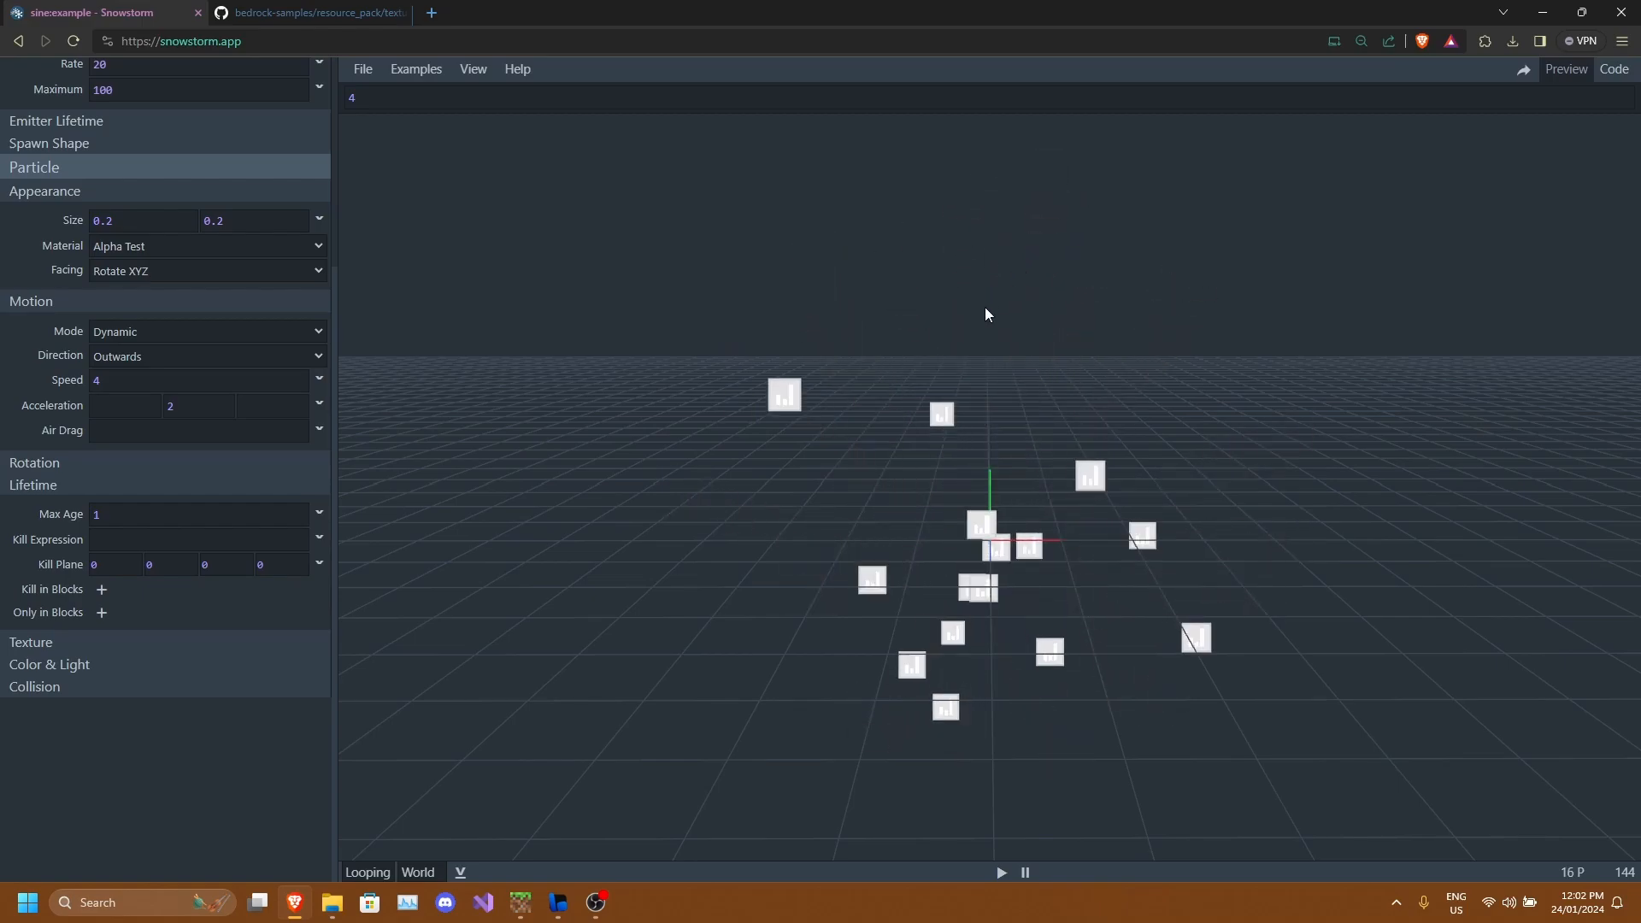
pyautogui.moveTo(984, 306); pyautogui.dragTo(803, 352)
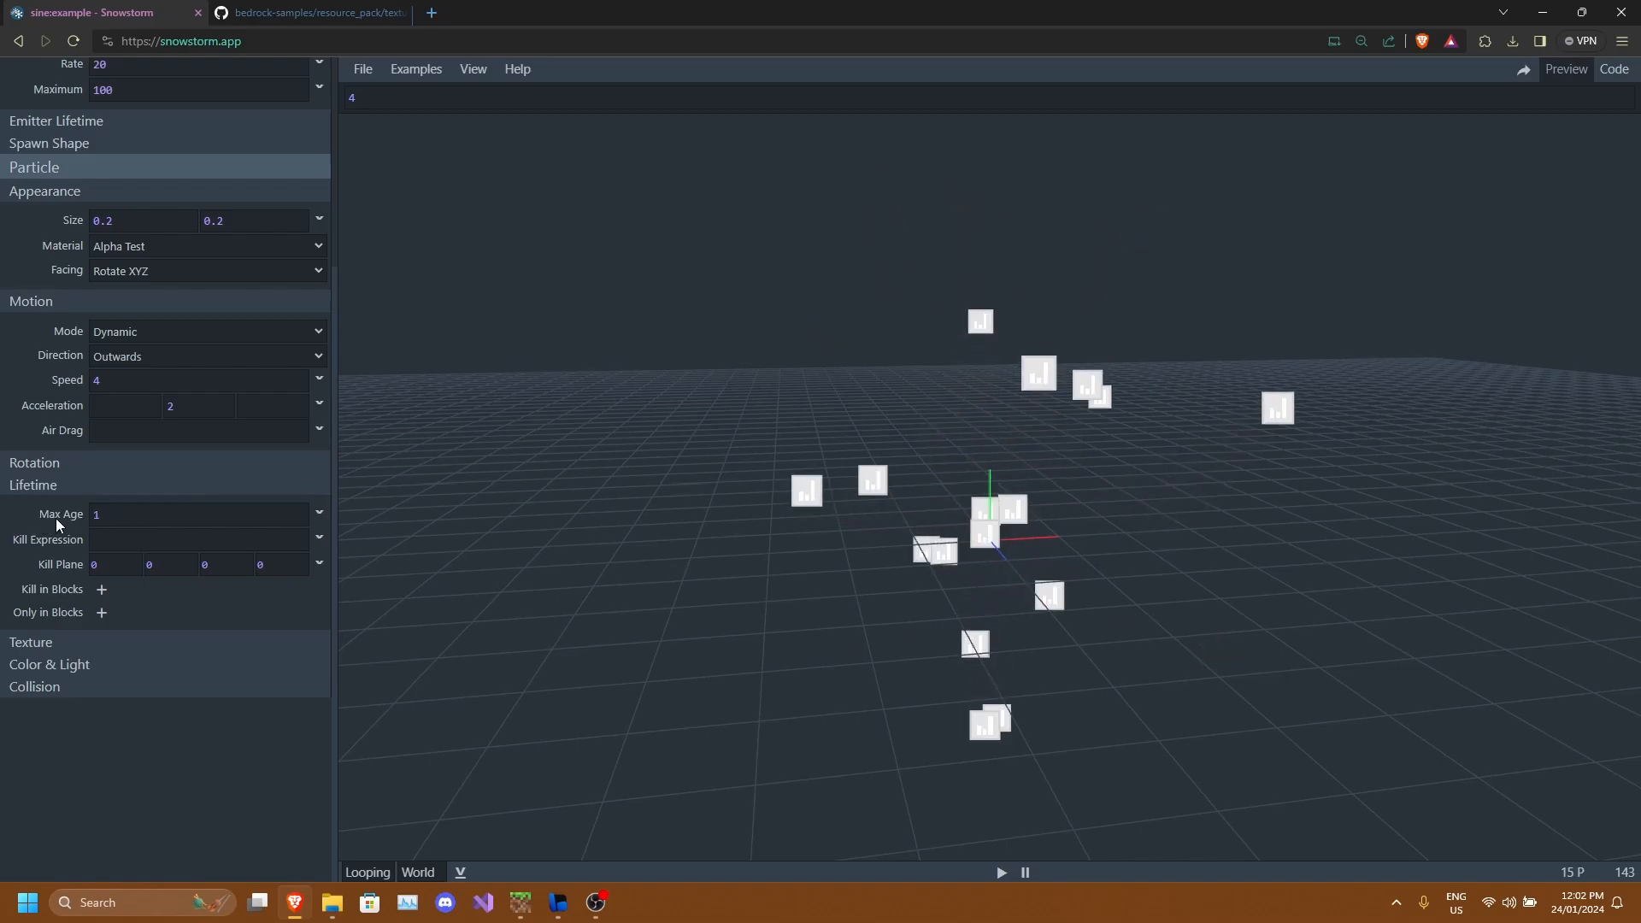
pyautogui.click(281, 518)
pyautogui.press('BackSpace')
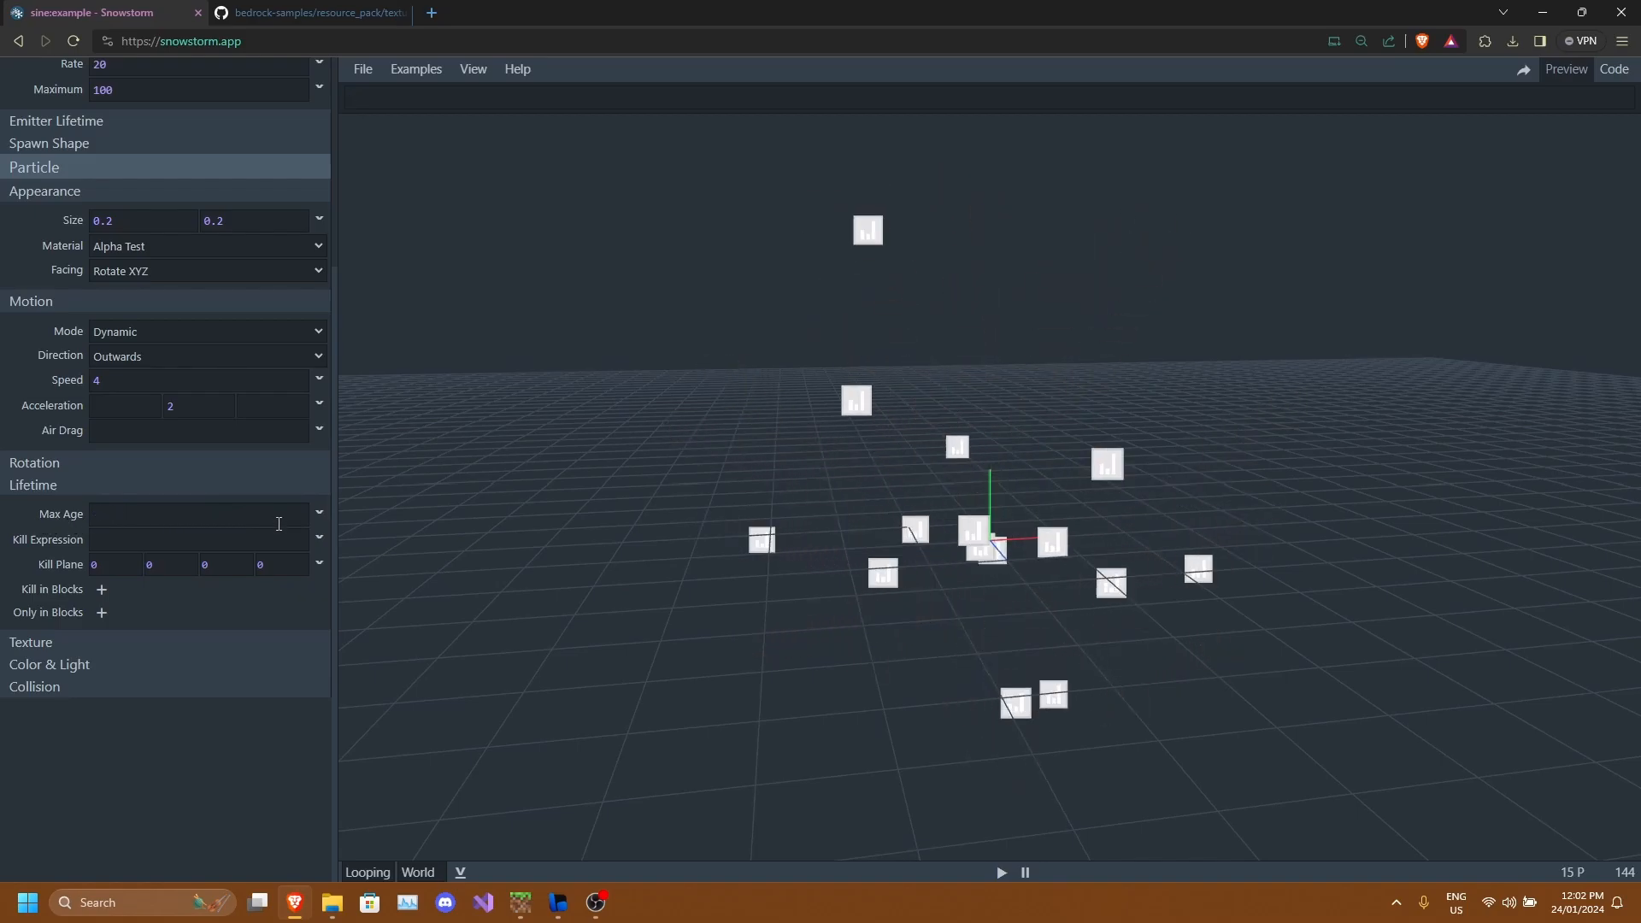
pyautogui.write('0.2')
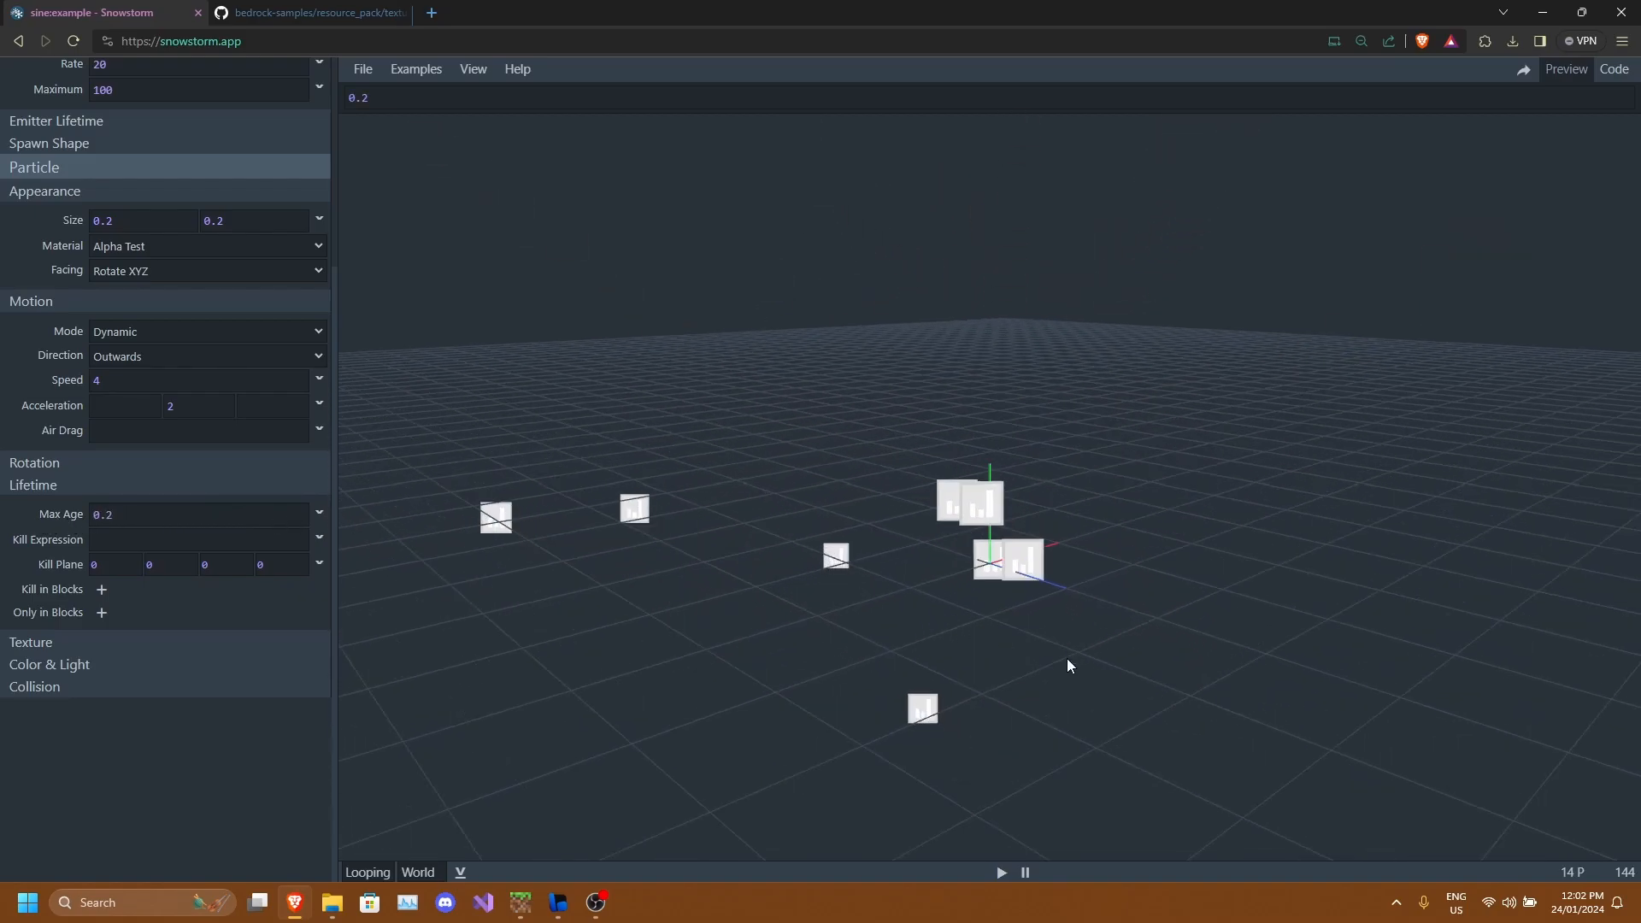
pyautogui.scroll(-5, 962, 593)
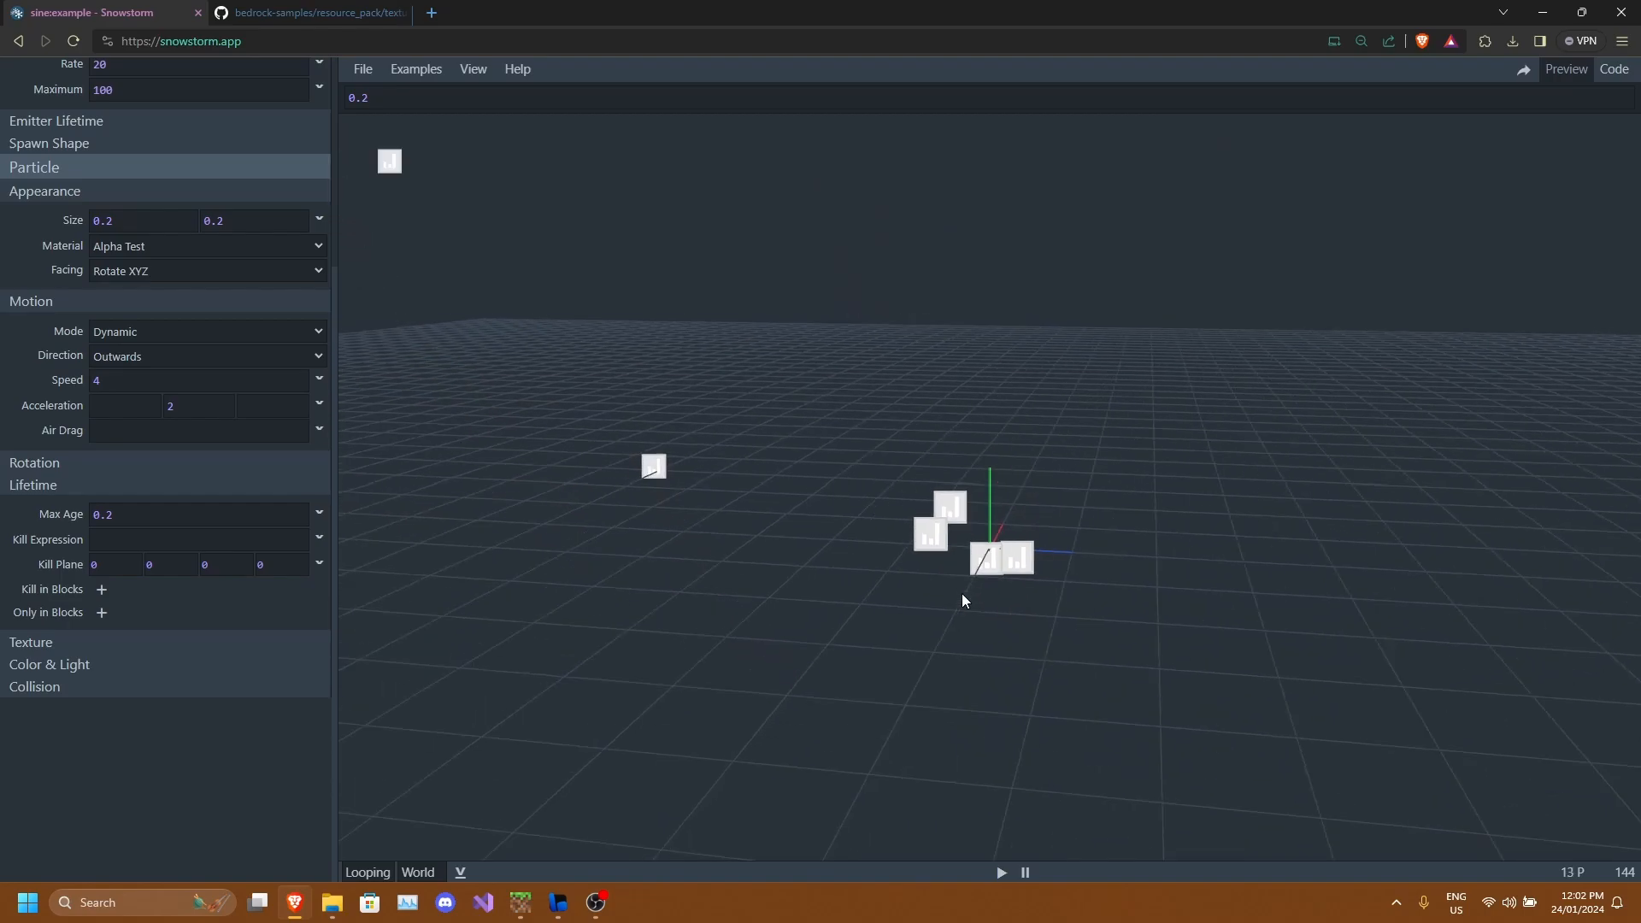
pyautogui.moveTo(996, 555); pyautogui.dragTo(1207, 656)
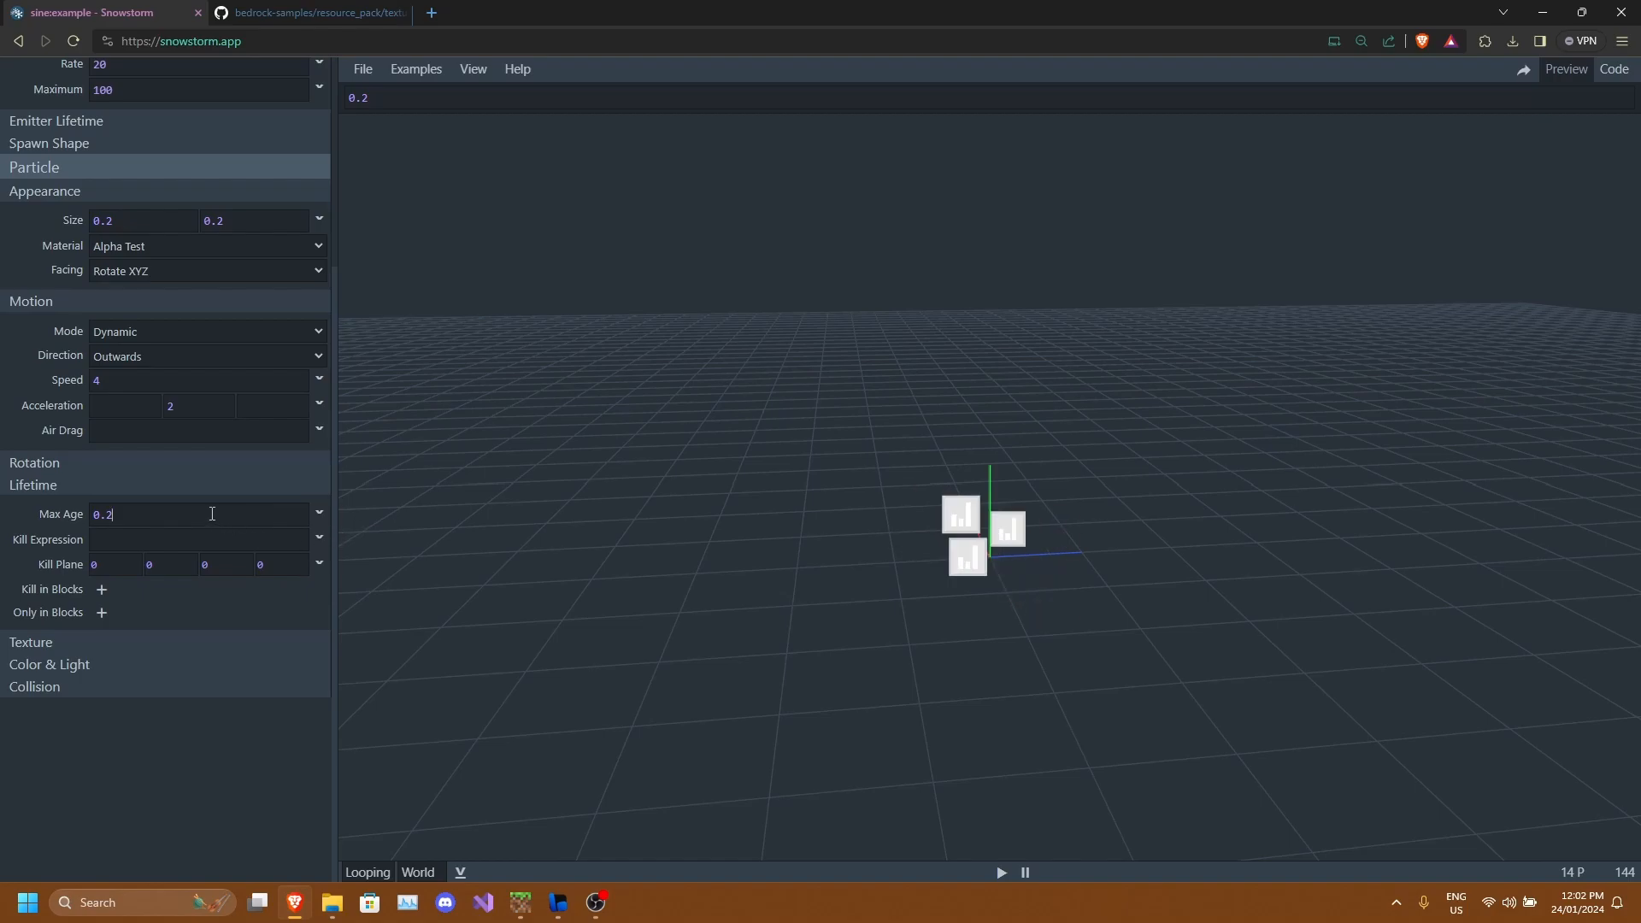
# Set the particle max age to 2.
pyautogui.press('BackSpace')
pyautogui.press('BackSpace')
pyautogui.write('2')
pyautogui.scroll(-5, 1017, 511)
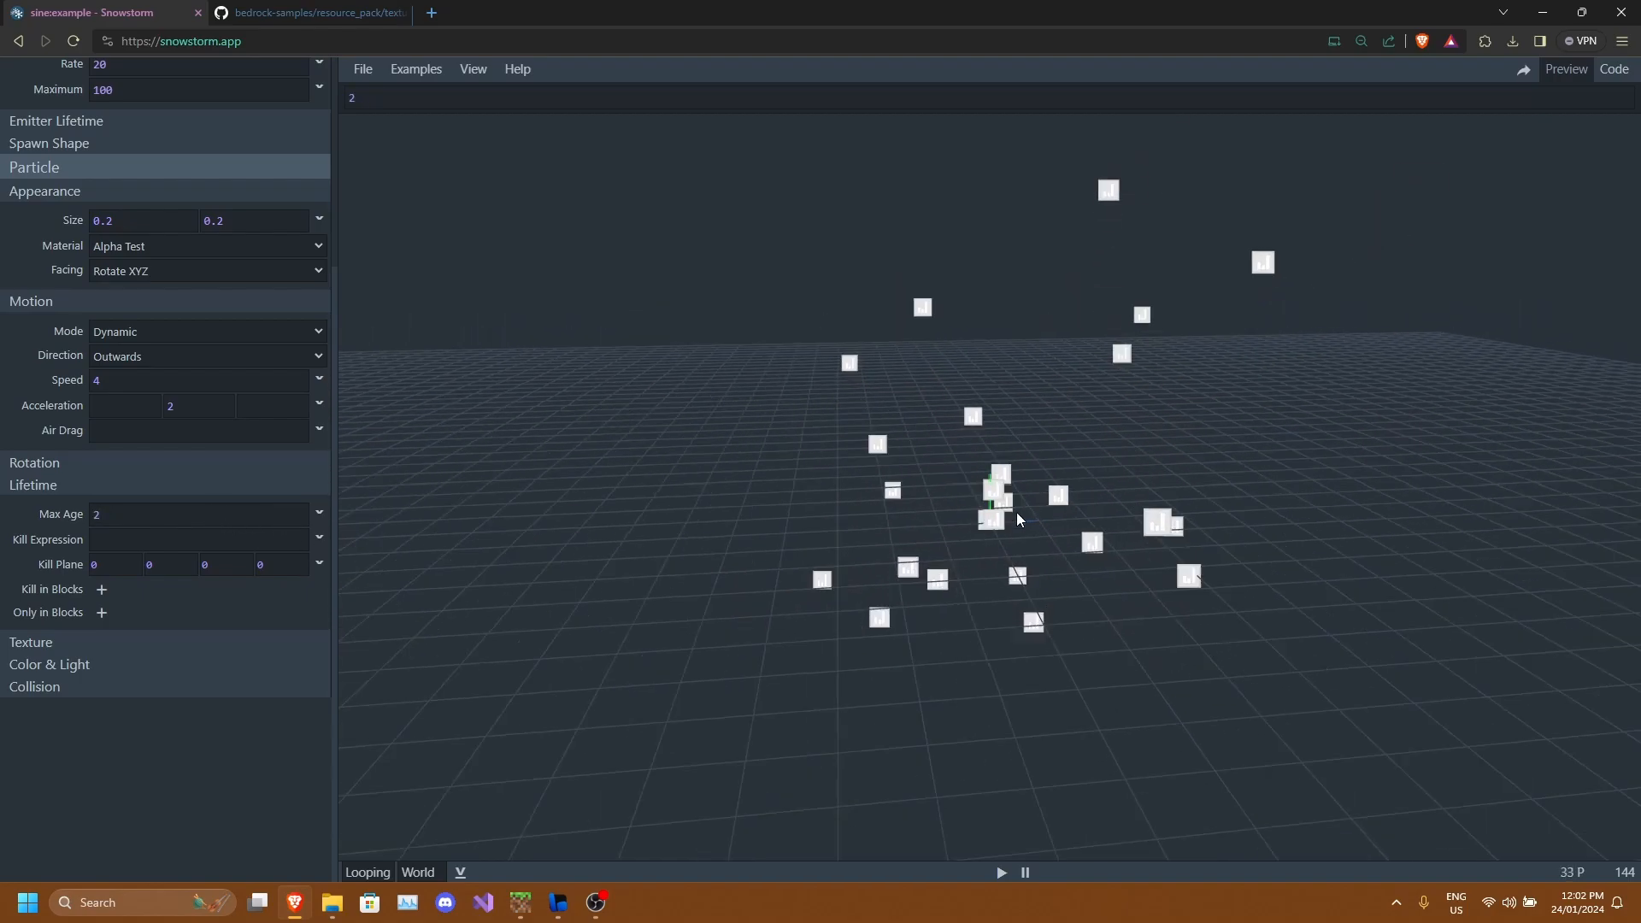
pyautogui.moveTo(1007, 472); pyautogui.dragTo(1109, 361)
pyautogui.moveTo(1001, 402); pyautogui.dragTo(856, 229)
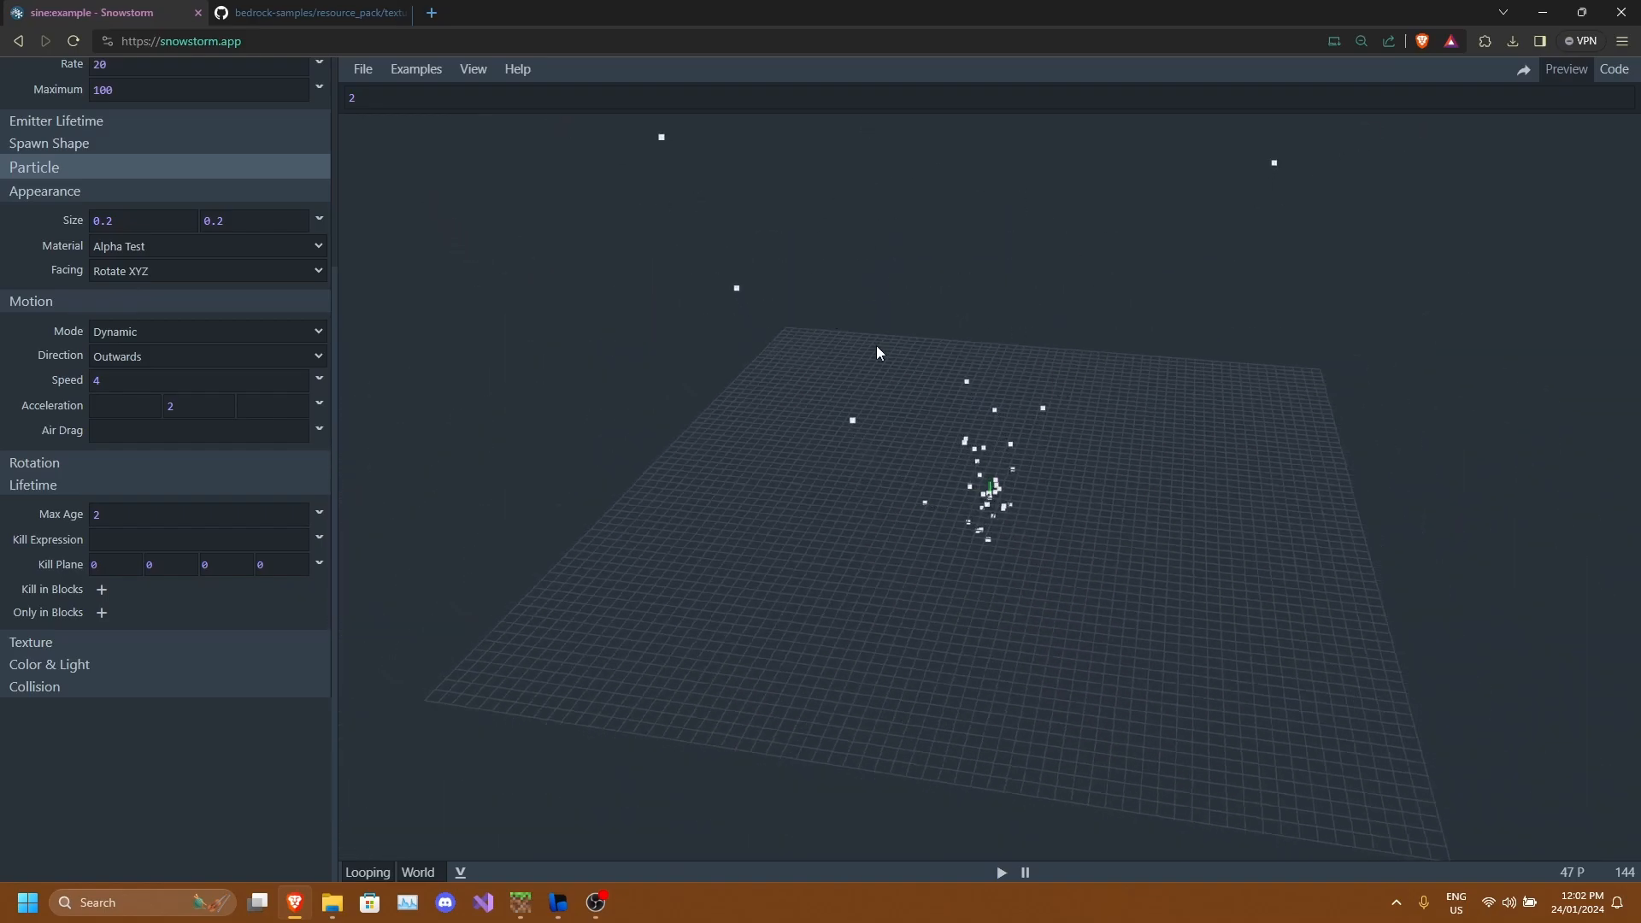
pyautogui.moveTo(1019, 299); pyautogui.dragTo(1043, 357)
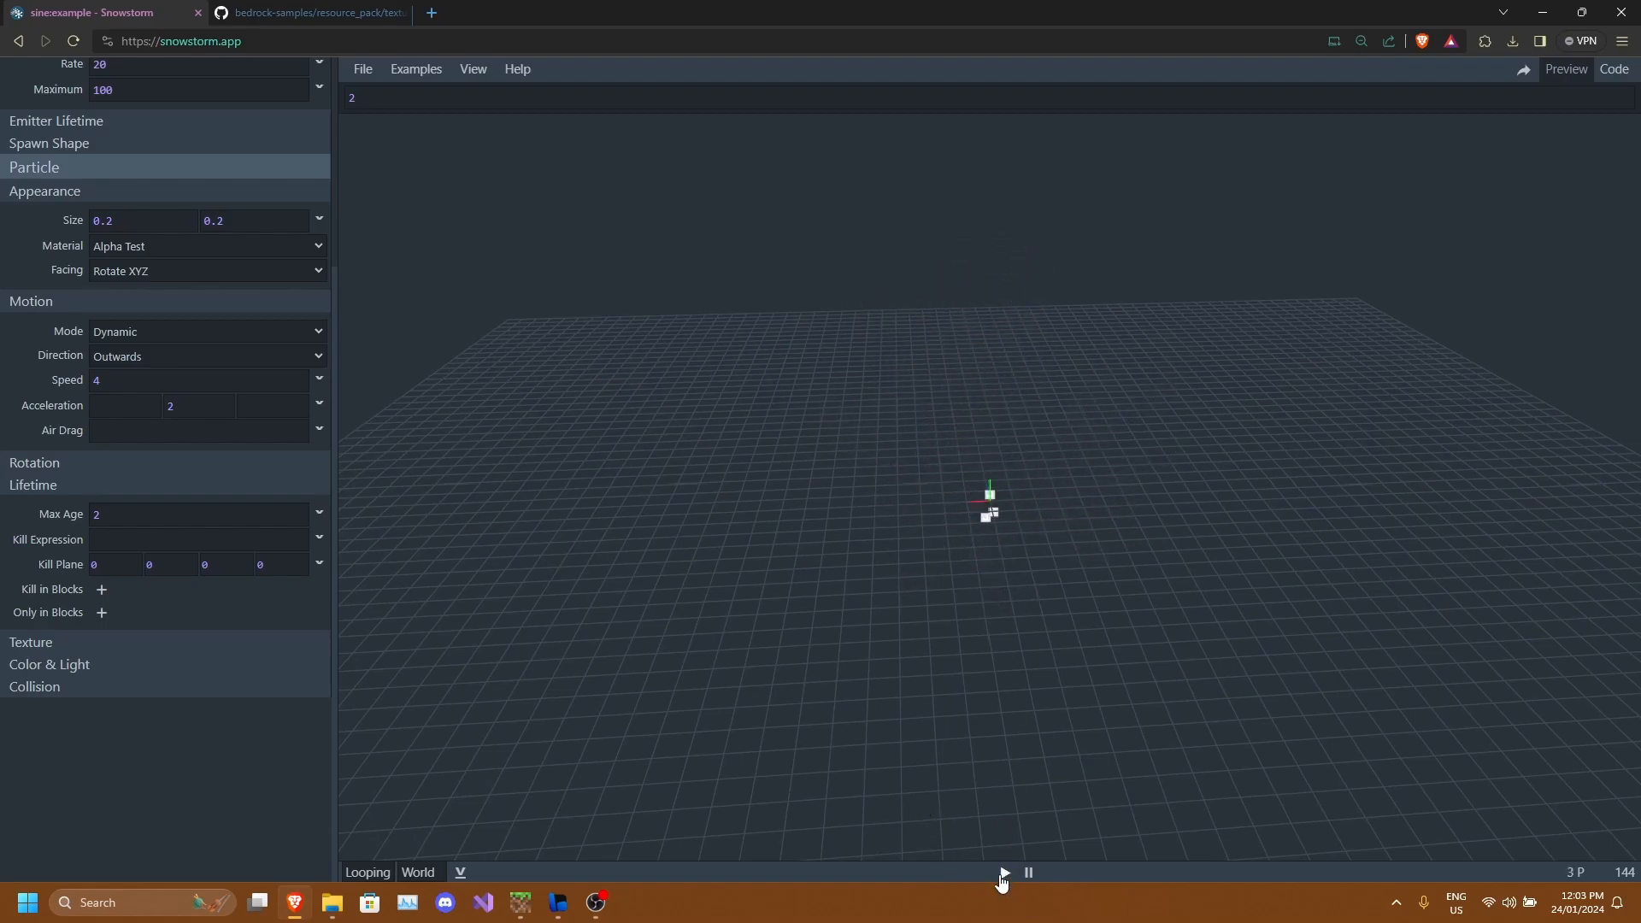
pyautogui.scroll(3, 996, 622)
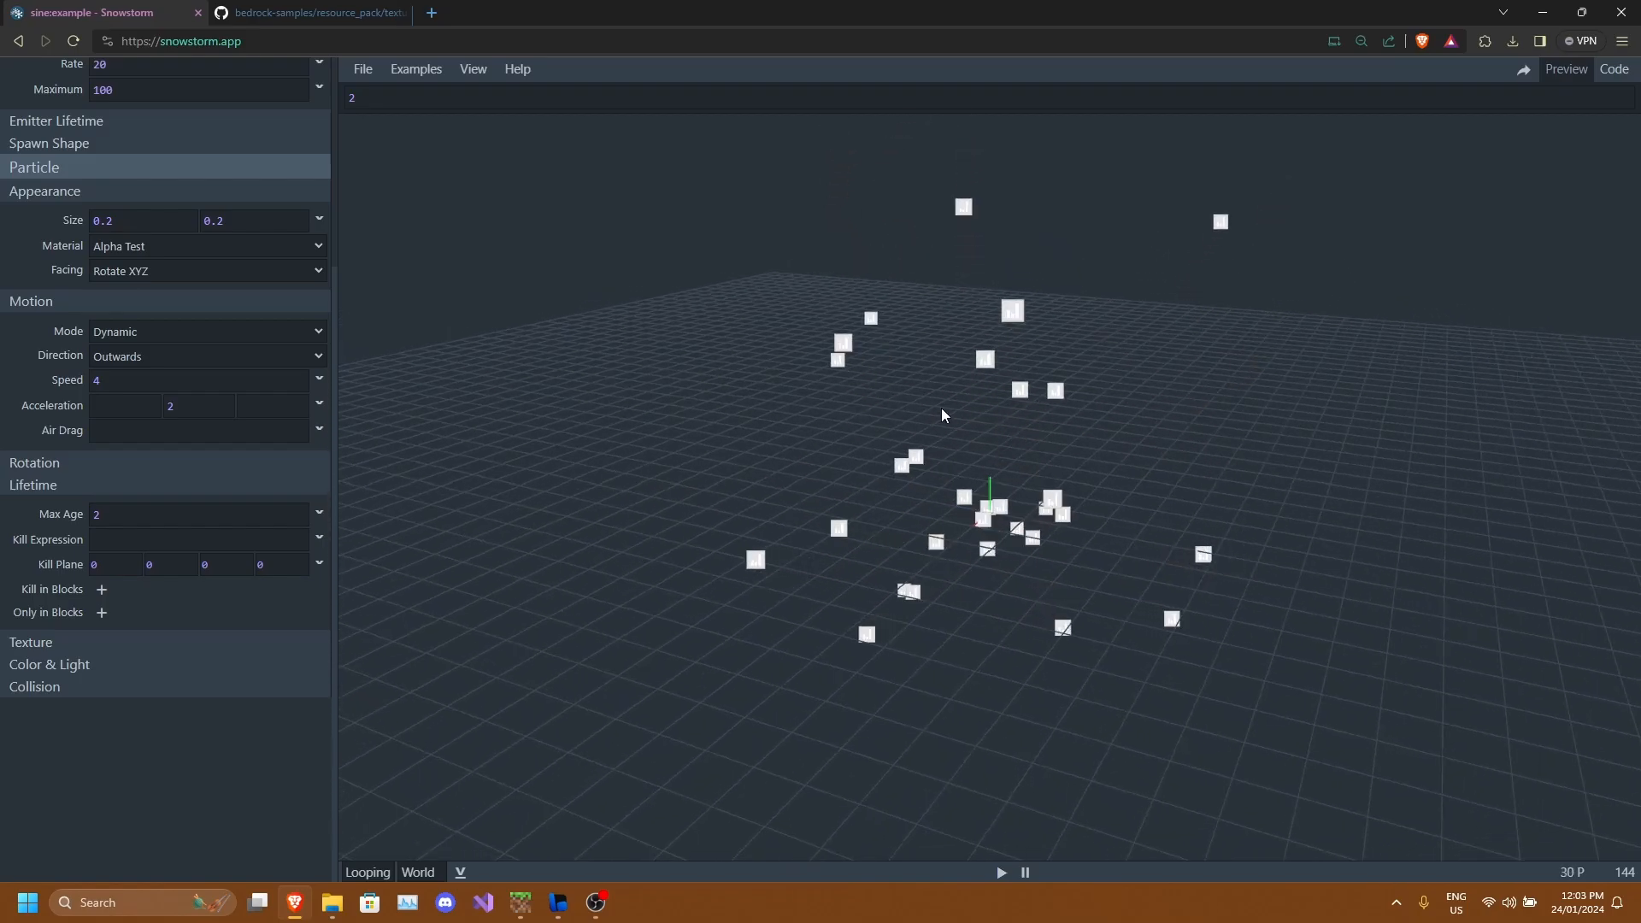
pyautogui.moveTo(941, 408); pyautogui.dragTo(988, 501)
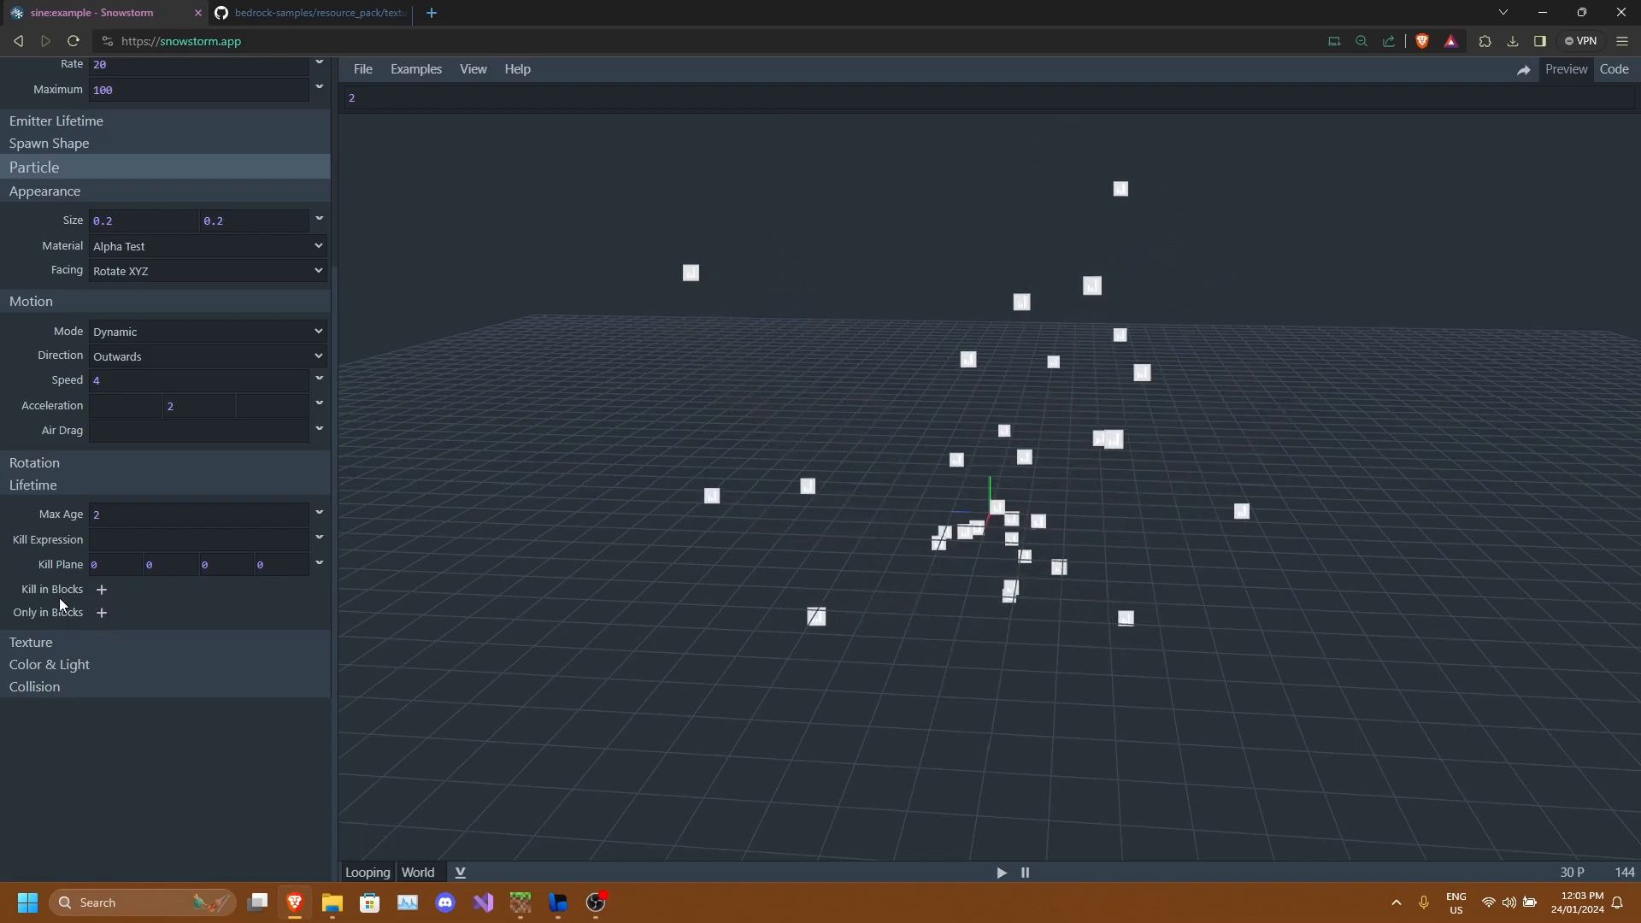
# Set the particle max age to 1 and restart the preview playback.
pyautogui.moveTo(120, 516); pyautogui.dragTo(1, 499)
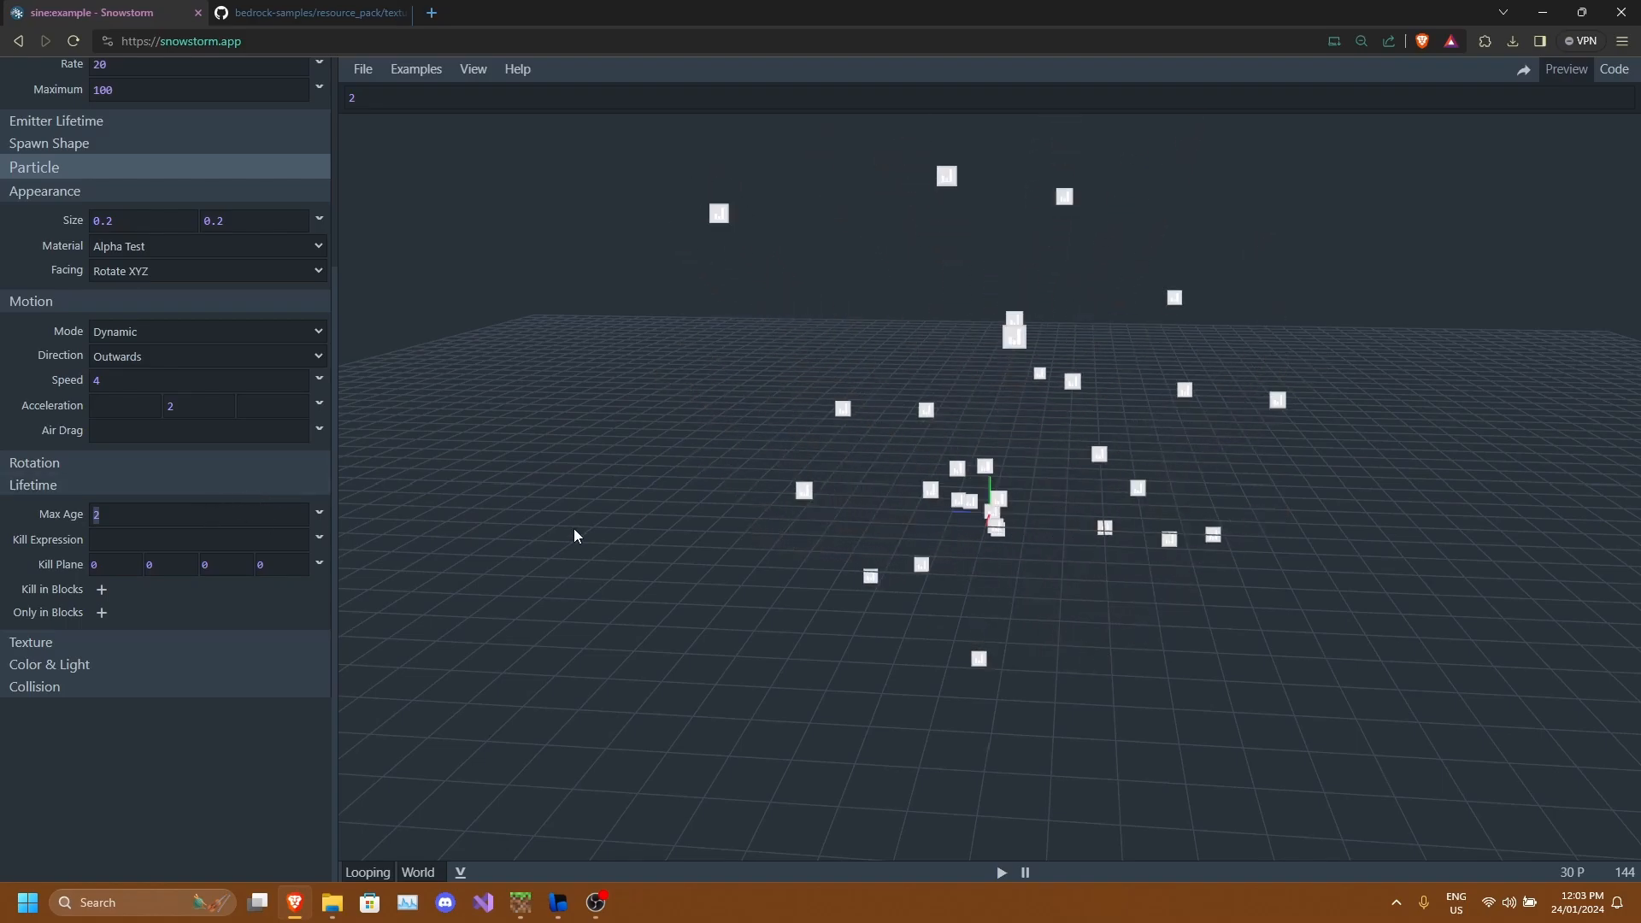
pyautogui.write('1')
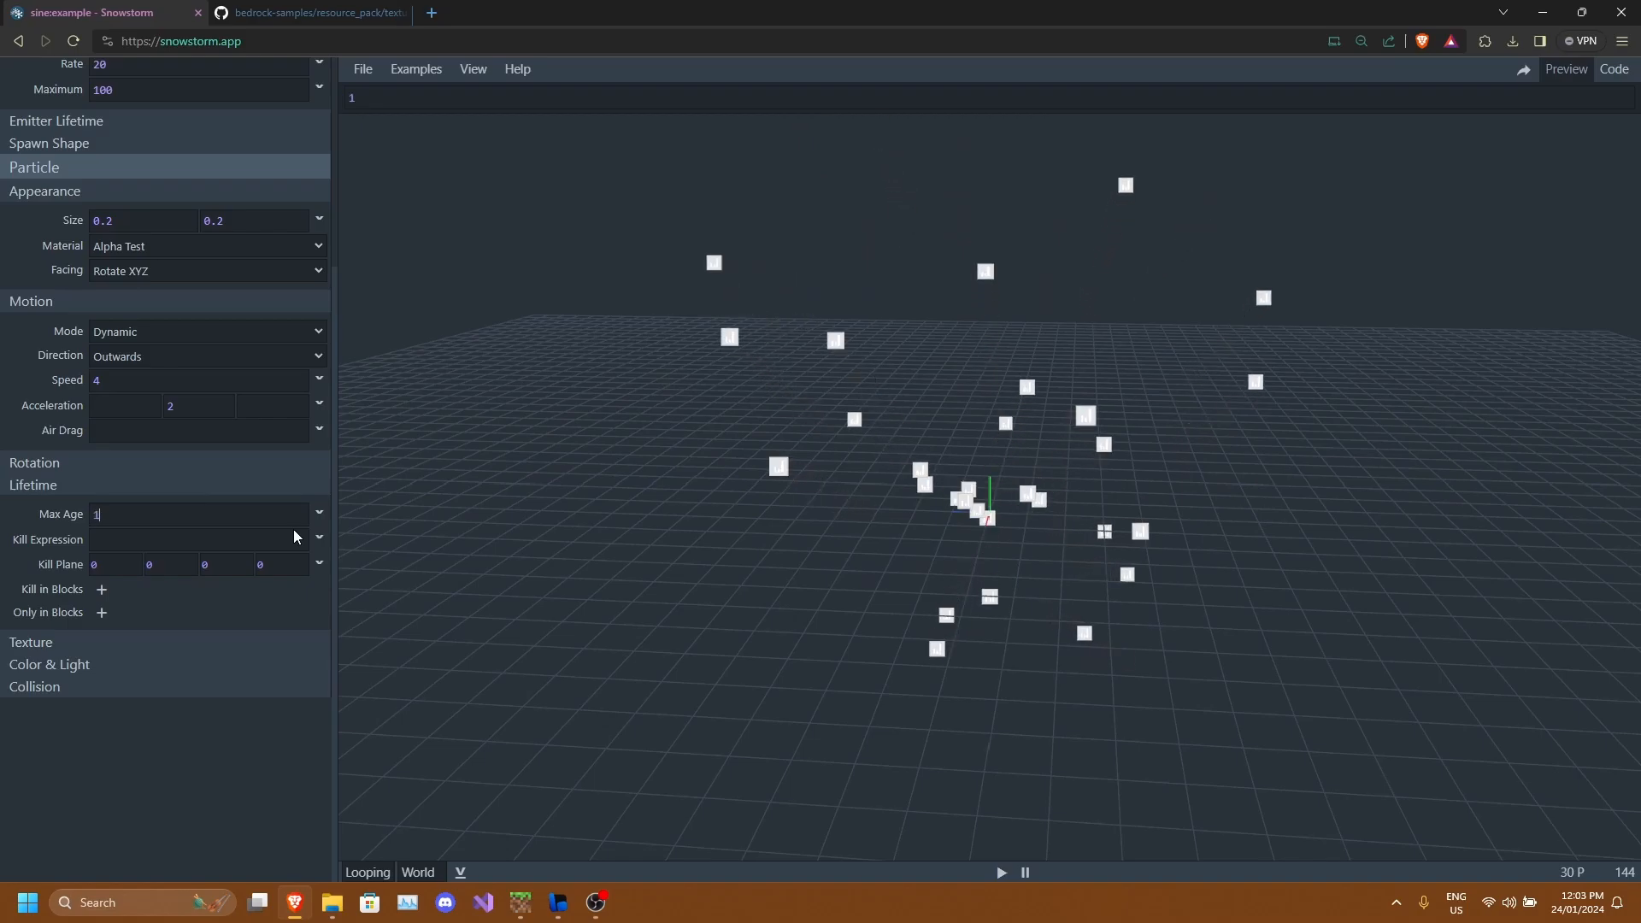
pyautogui.moveTo(871, 514); pyautogui.dragTo(978, 496)
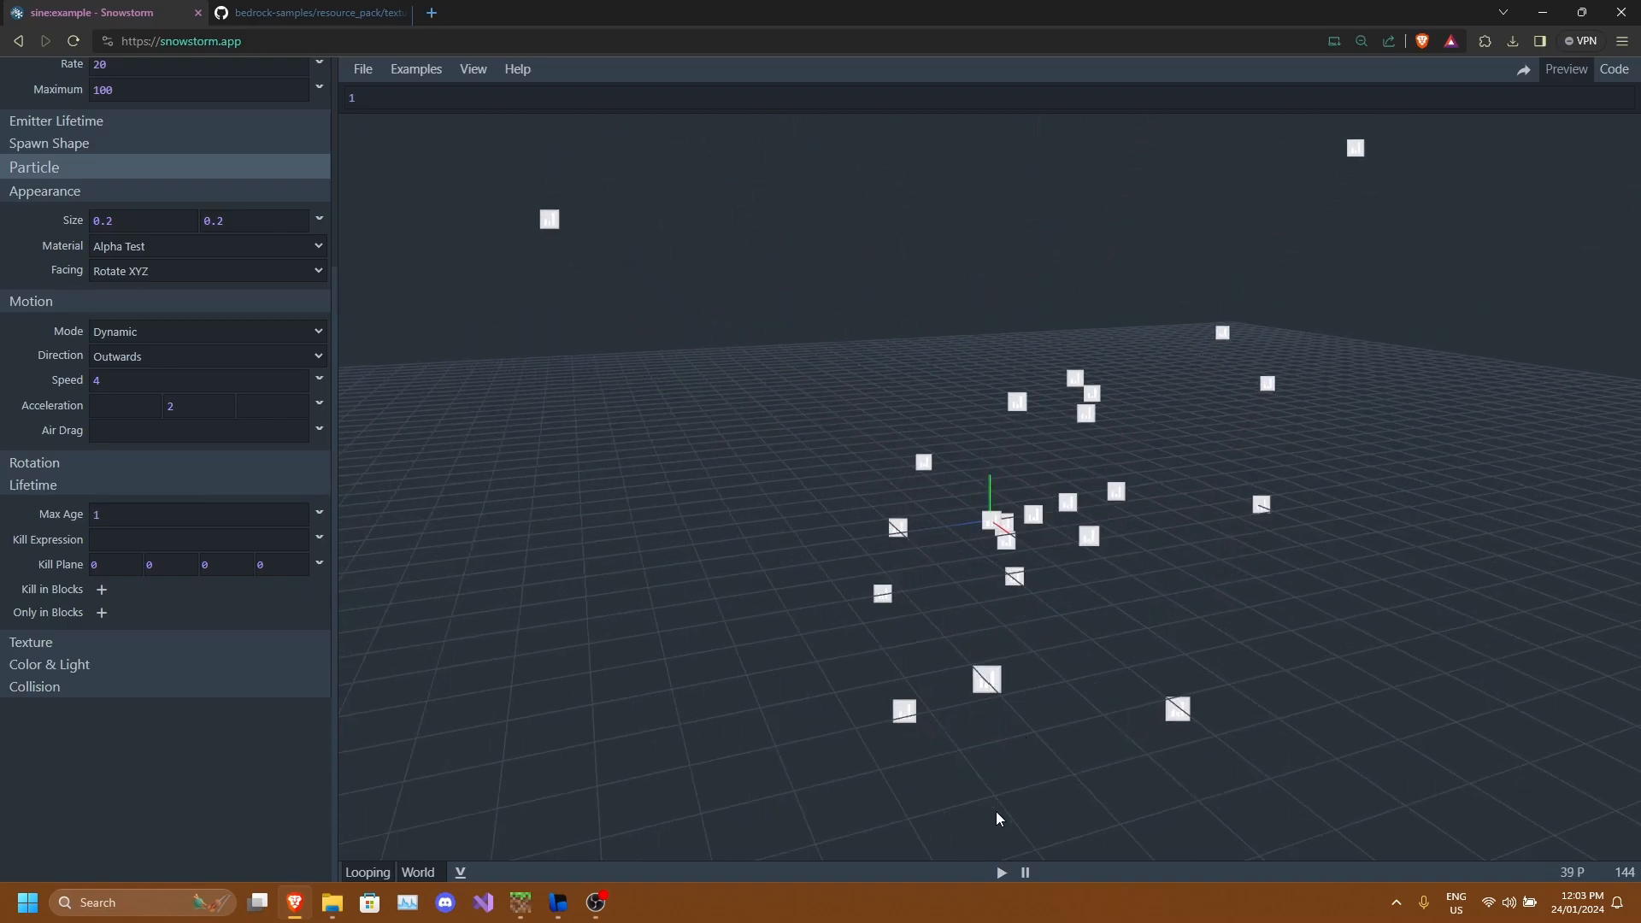
pyautogui.click(1002, 872)
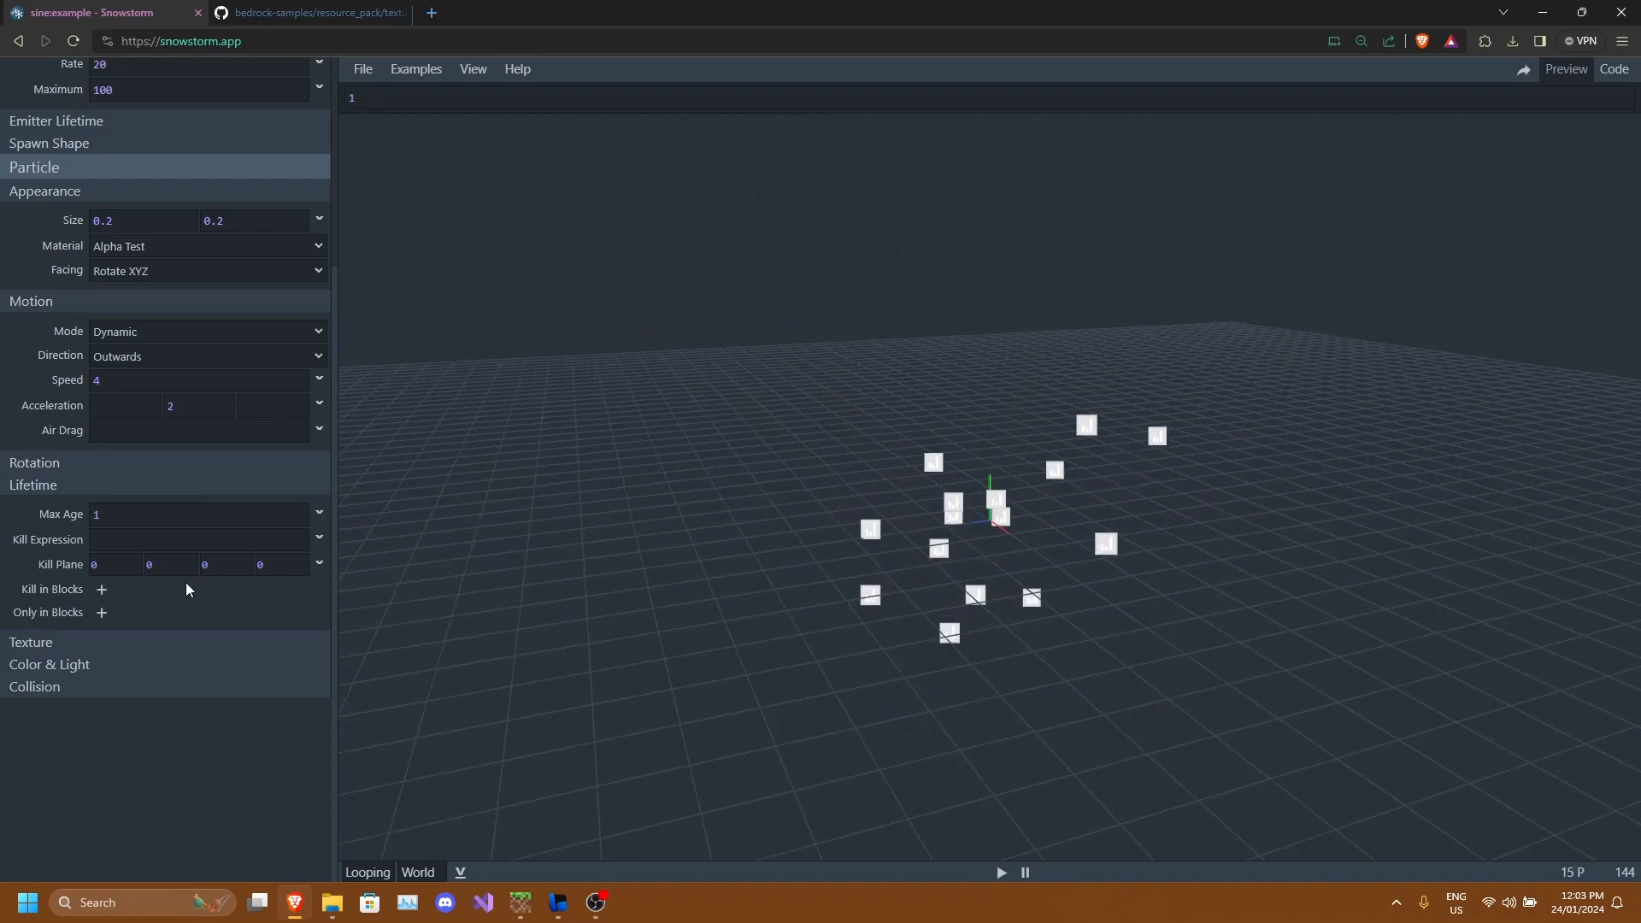
# Expand the Texture settings and browse for a texture file, cancelling the file dialog.
pyautogui.click(34, 644)
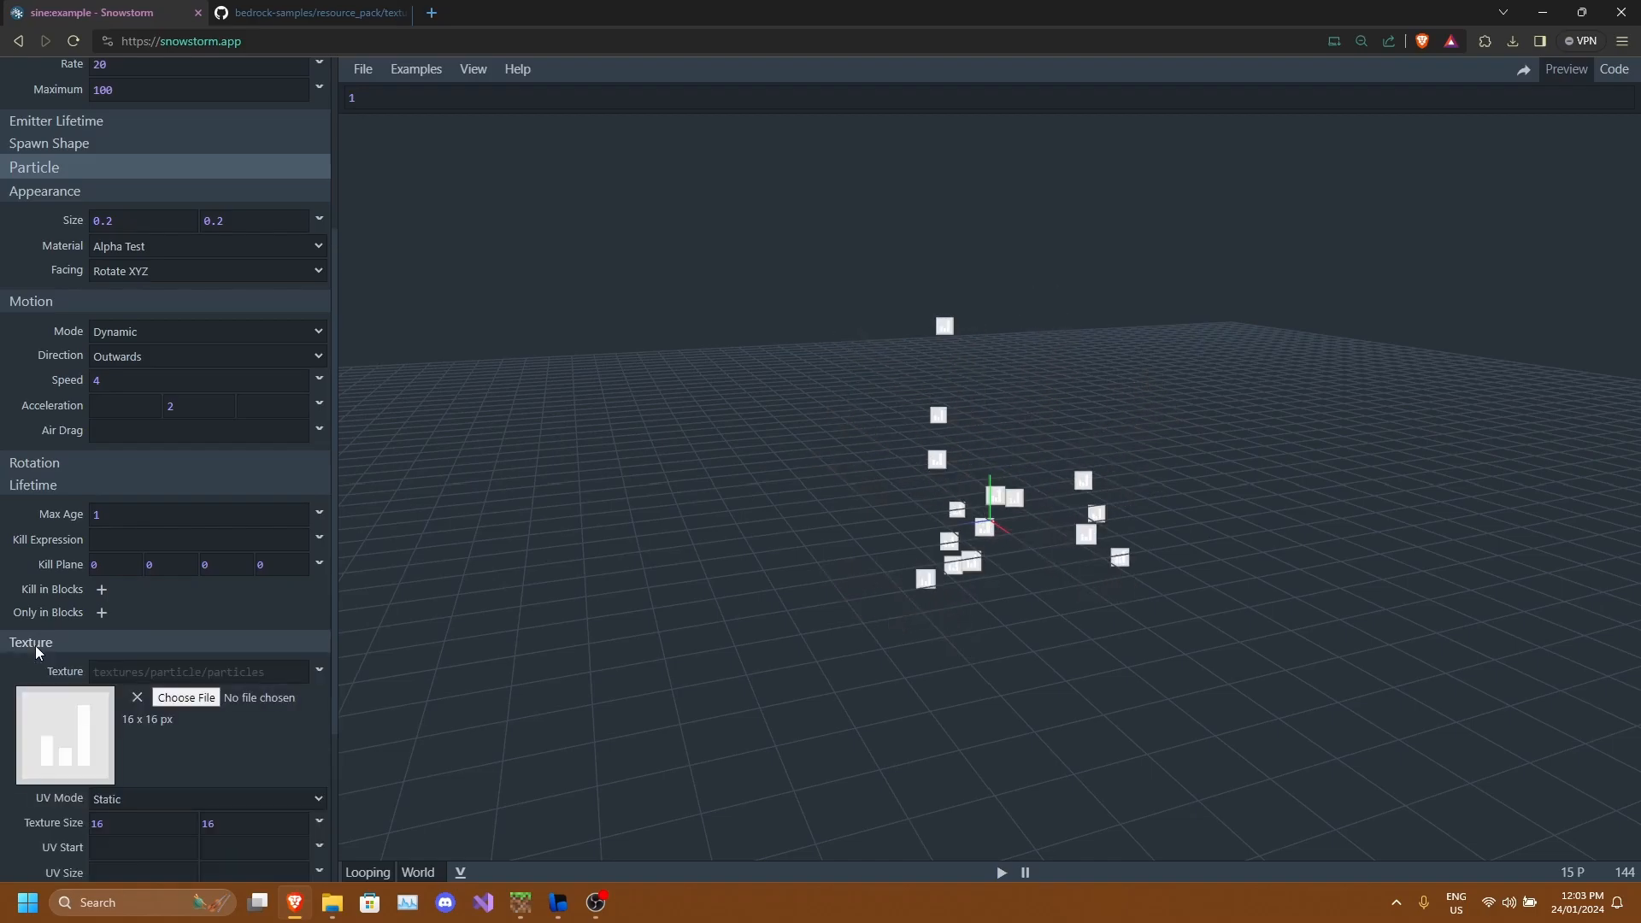
pyautogui.scroll(-3, 86, 504)
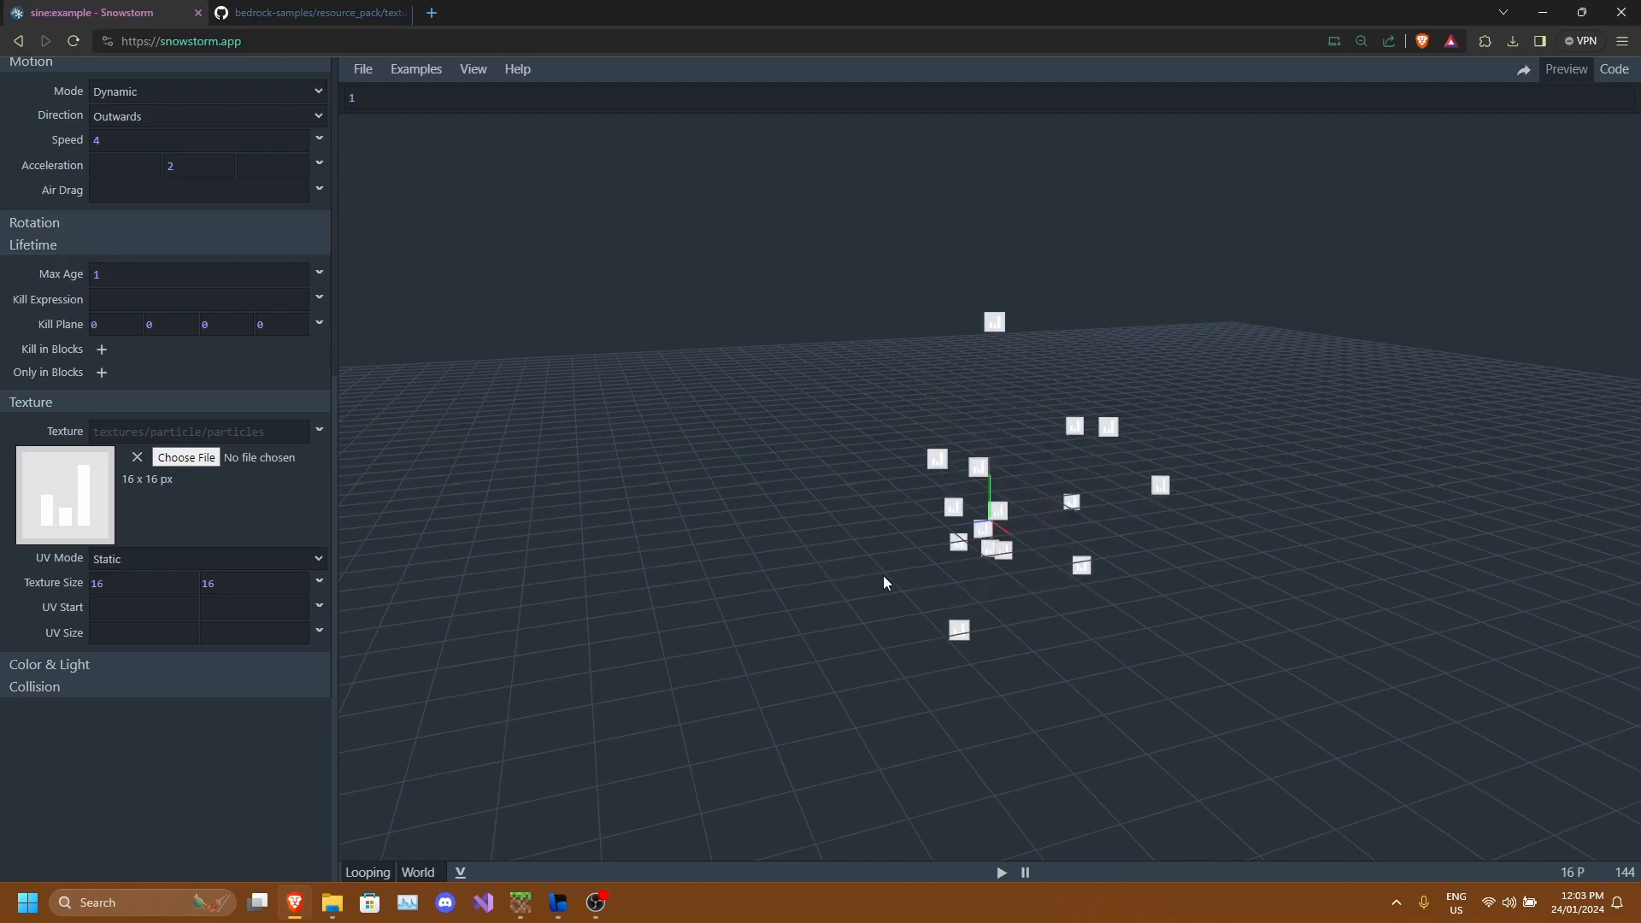
pyautogui.rightClick(135, 591)
pyautogui.press('Escape')
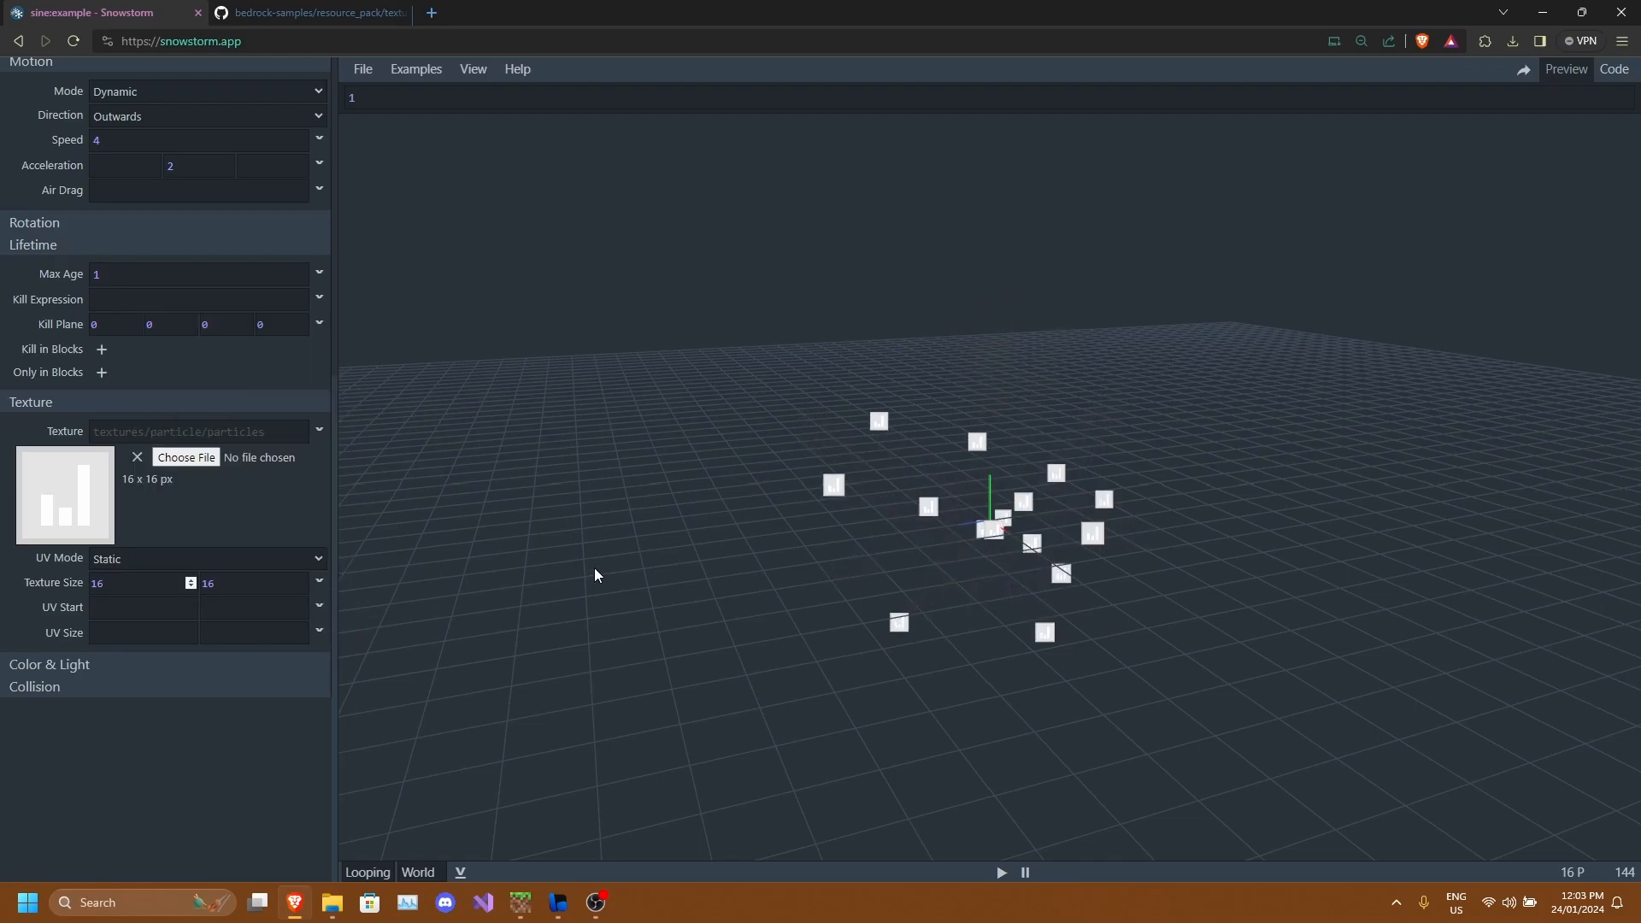
pyautogui.click(191, 458)
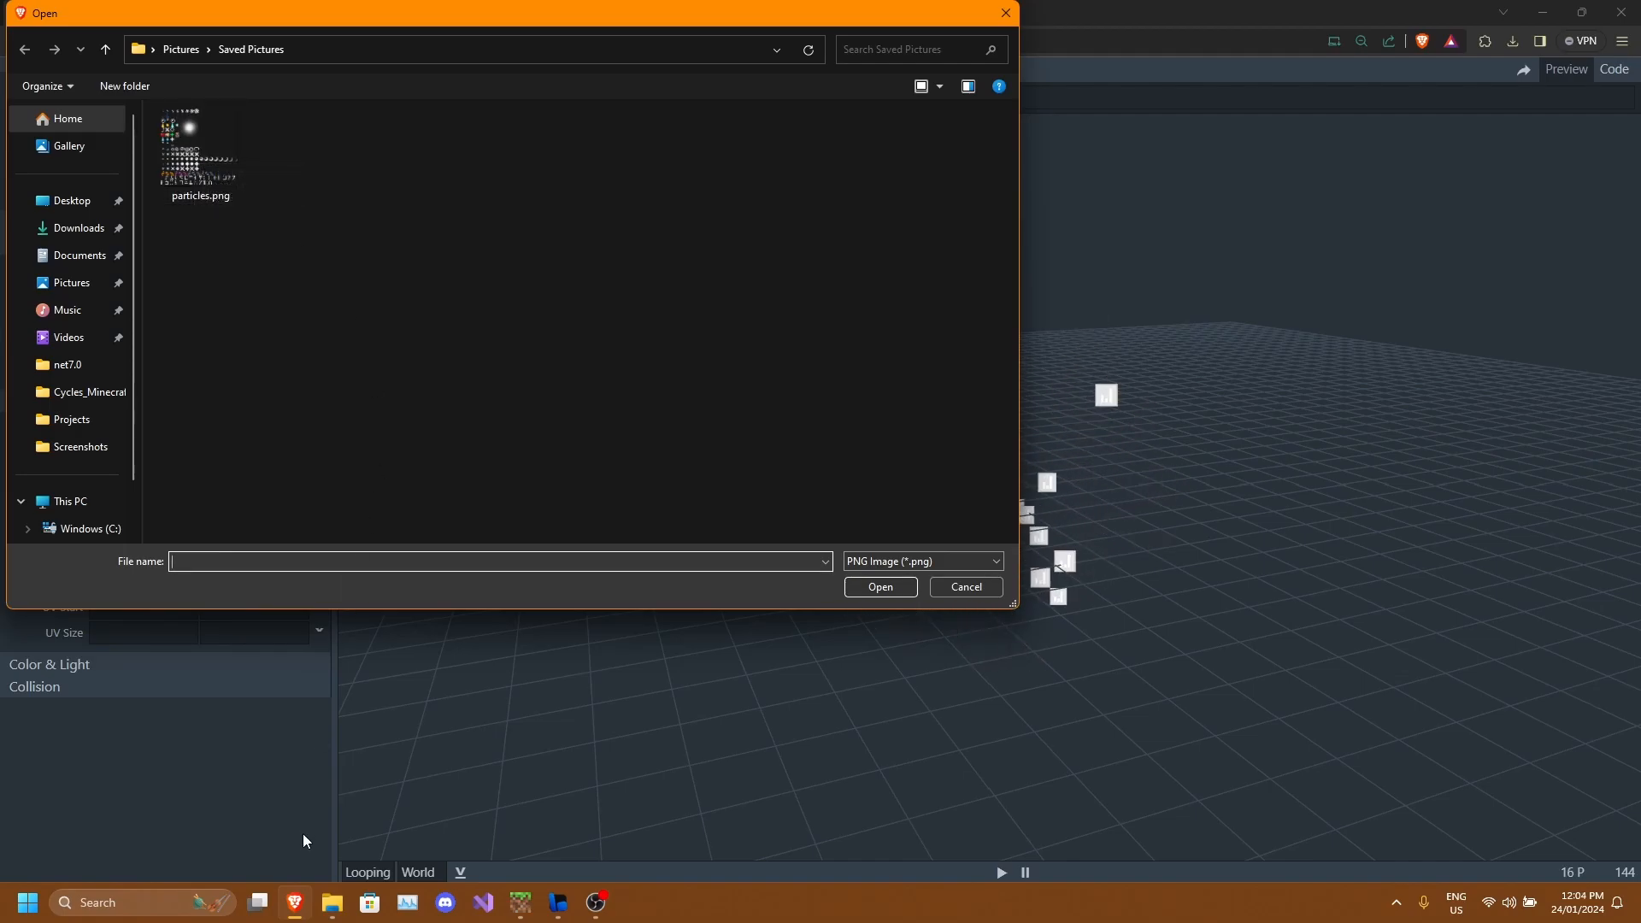
pyautogui.click(967, 586)
# Check the particles.png path on the bedrock-samples GitHub tab, then set the texture to textures/particle/particles.
pyautogui.click(372, 10)
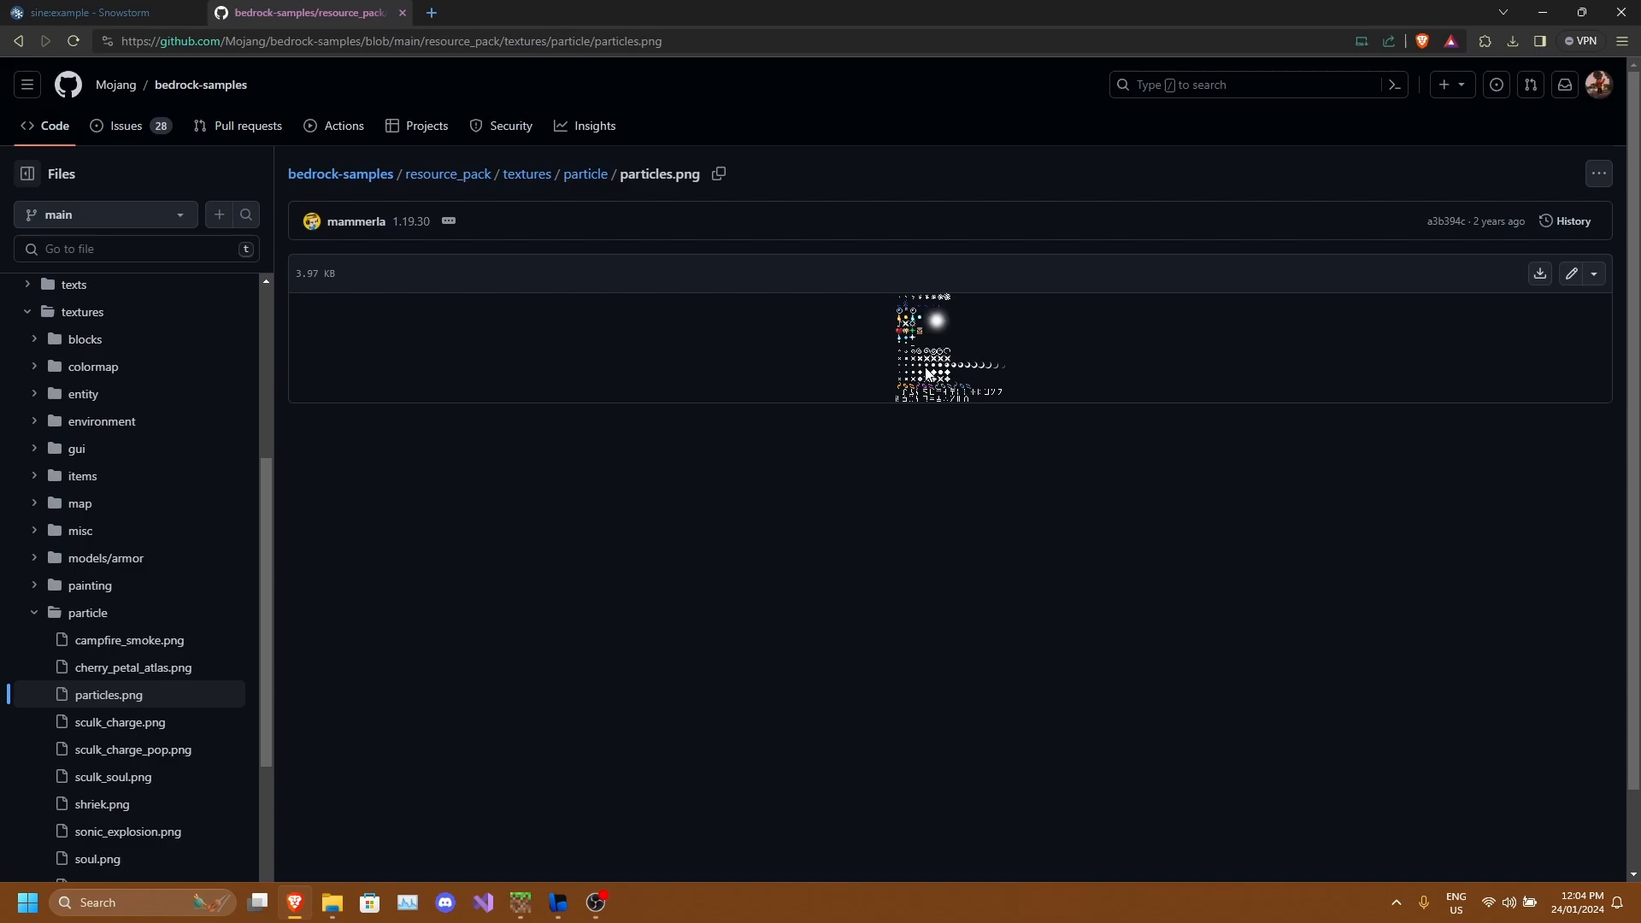
pyautogui.click(158, 13)
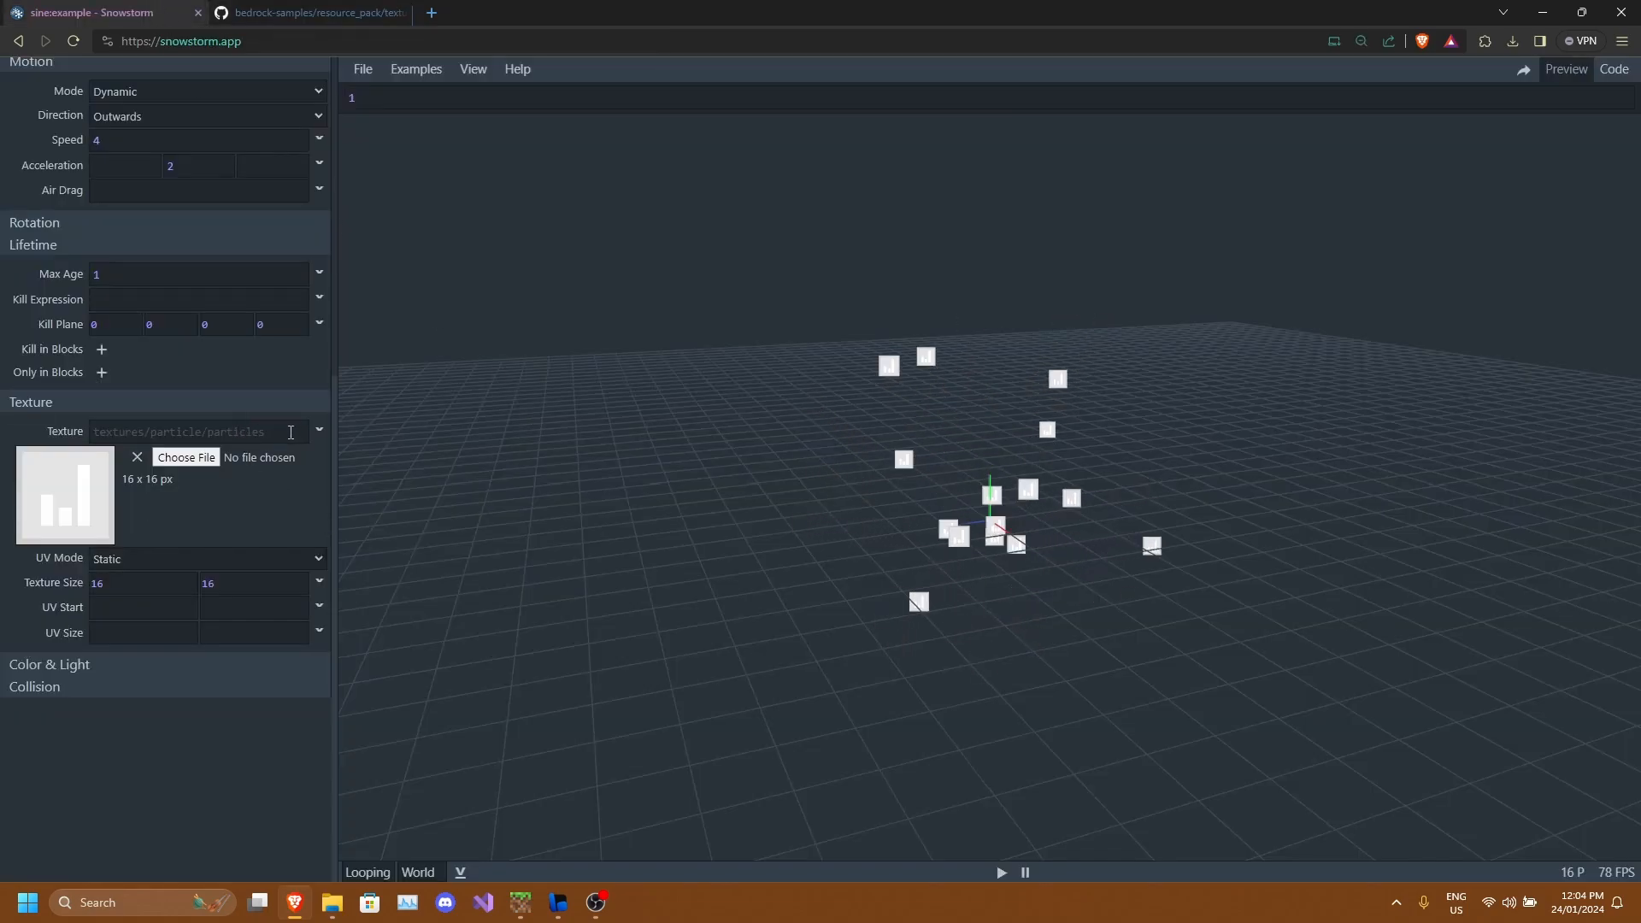
pyautogui.click(213, 437)
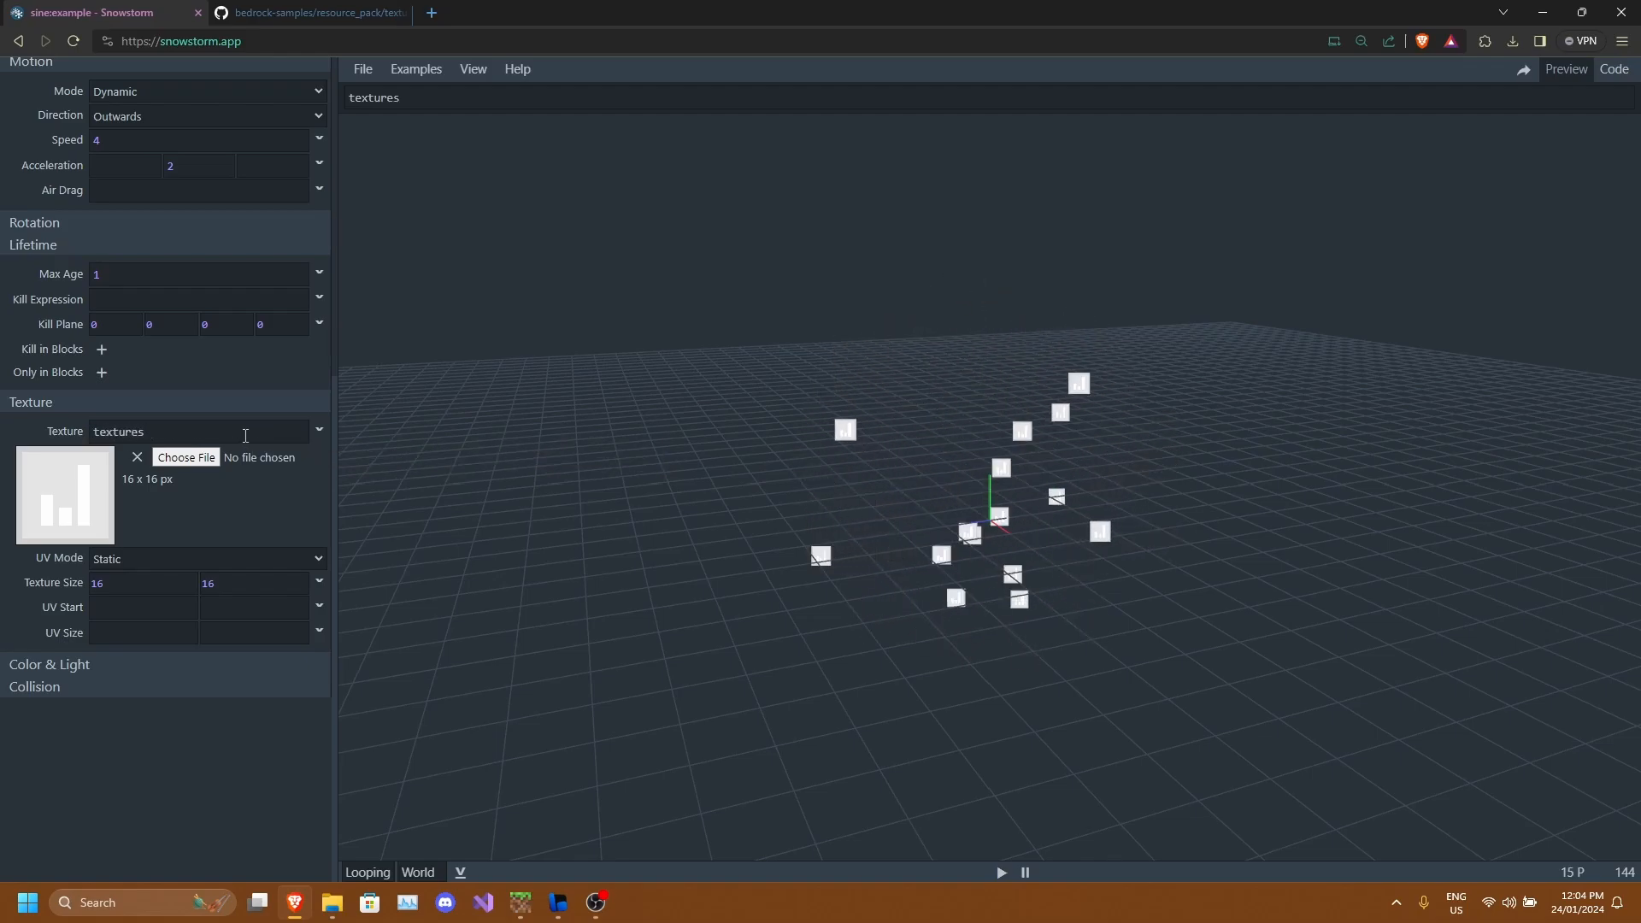
pyautogui.write('/particle')
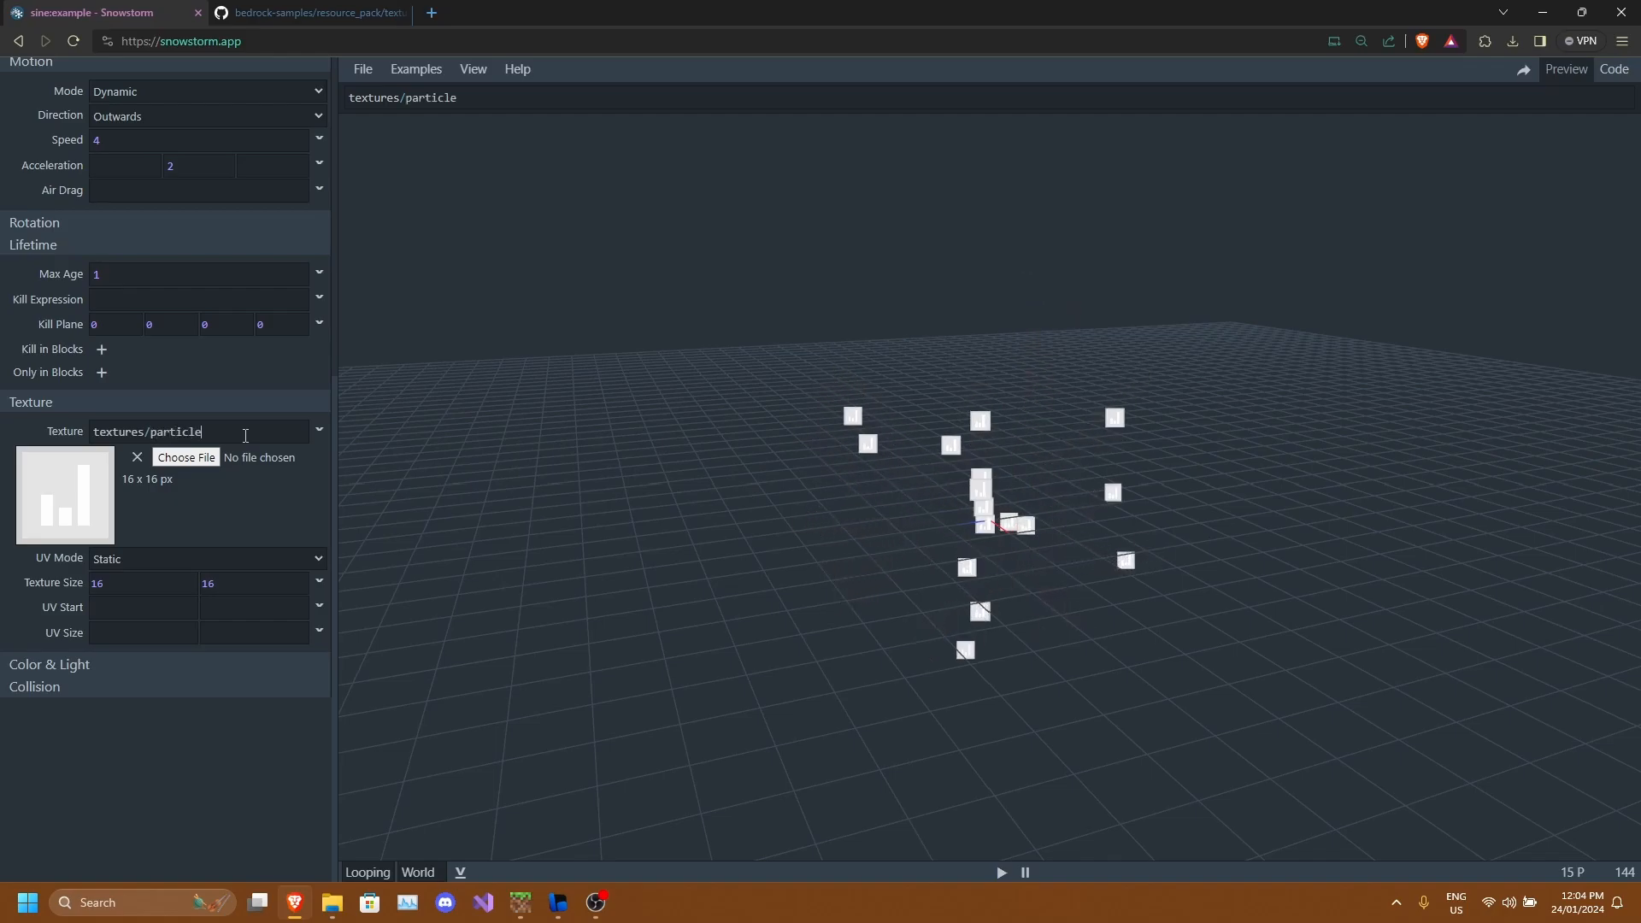
pyautogui.write('/particles')
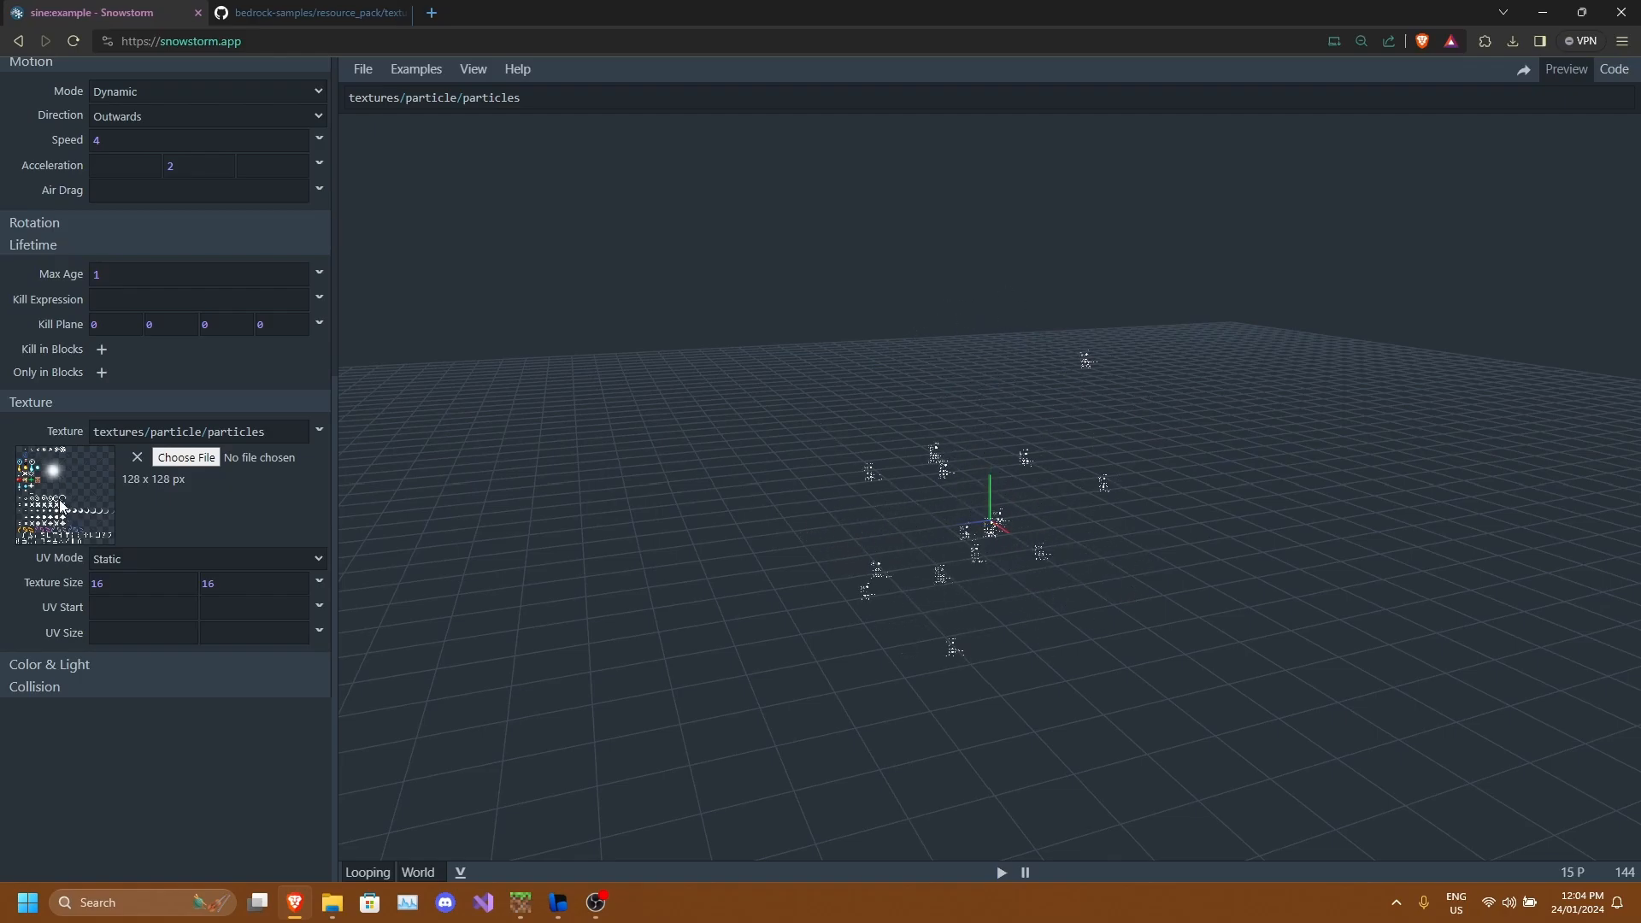
pyautogui.scroll(6, 830, 546)
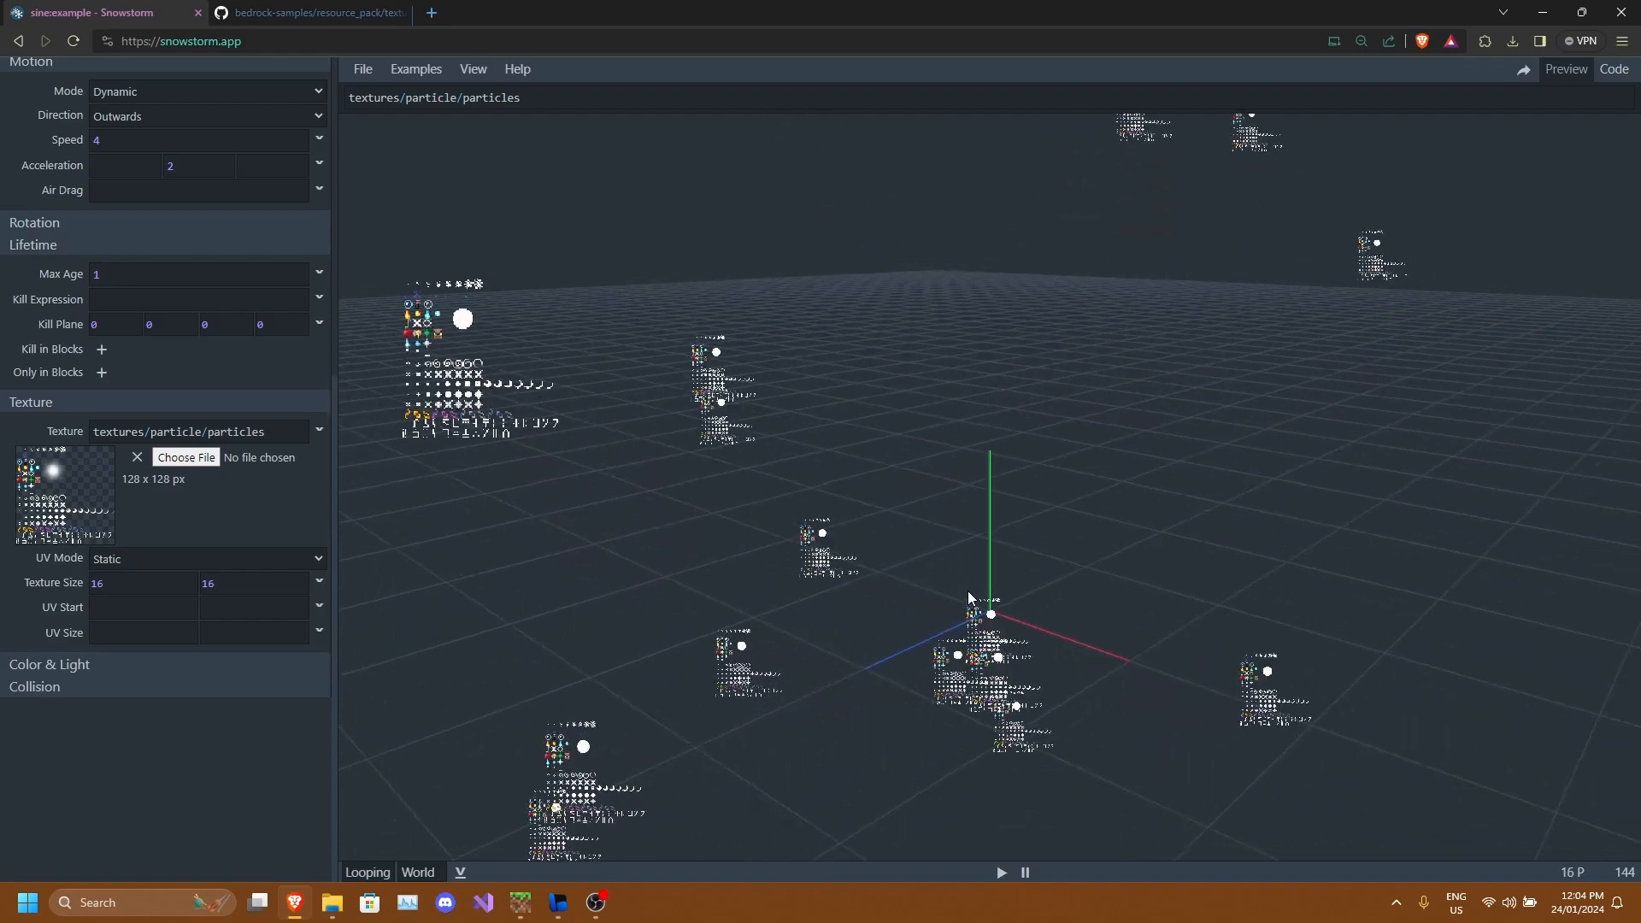
# Set the texture's UV Size to 1 by 1.
pyautogui.scroll(1, 142, 588)
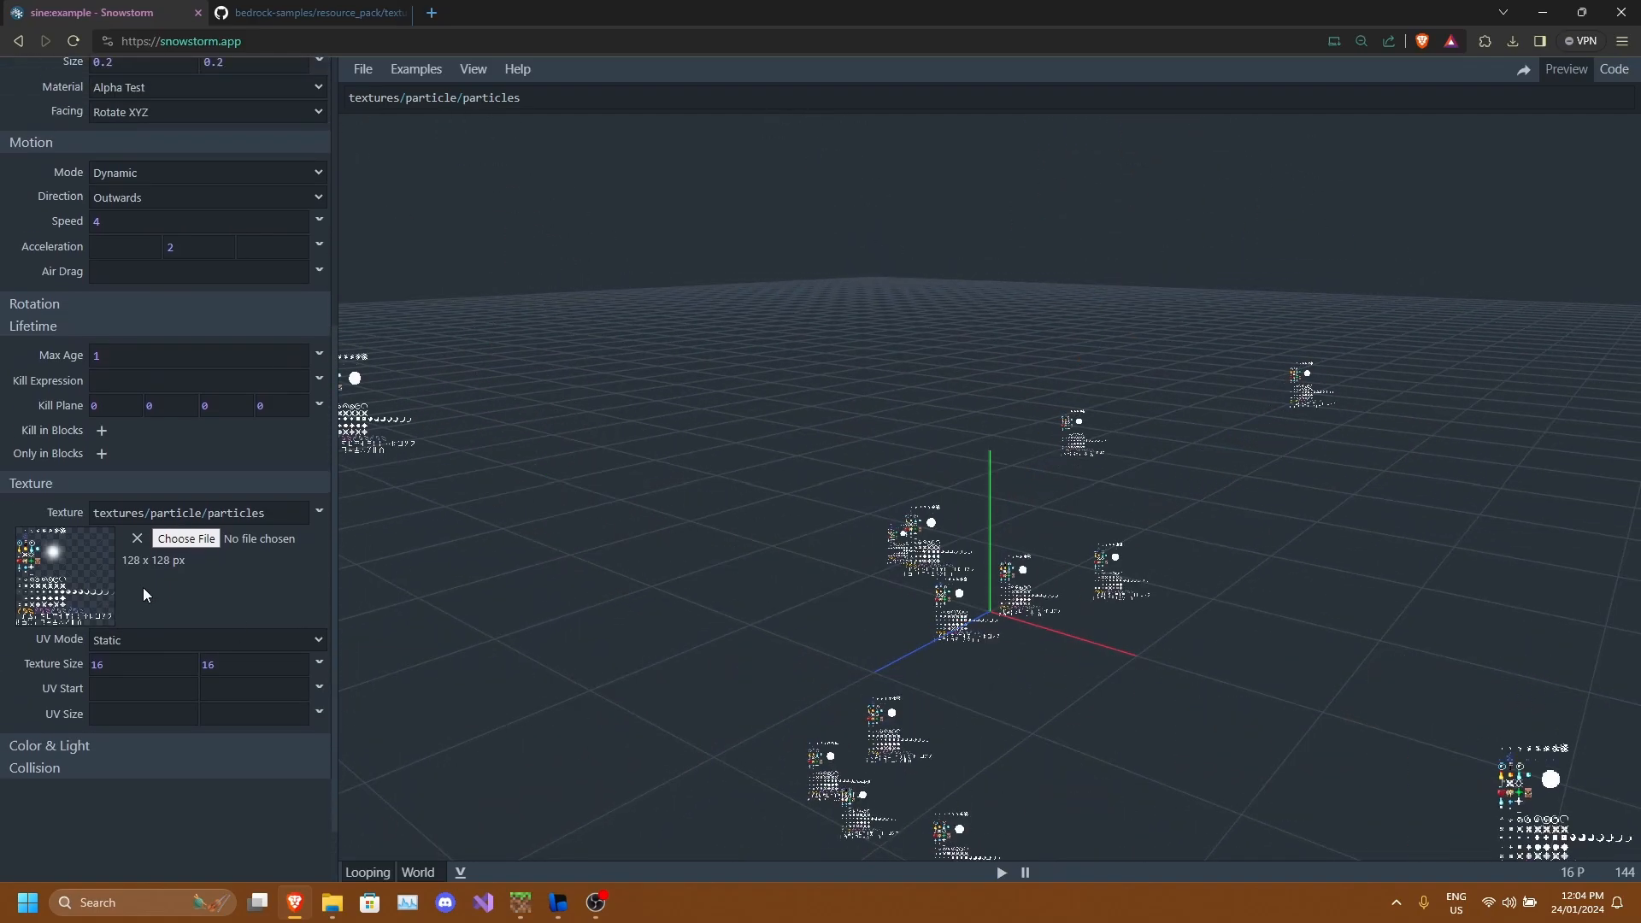
pyautogui.scroll(-1, 62, 582)
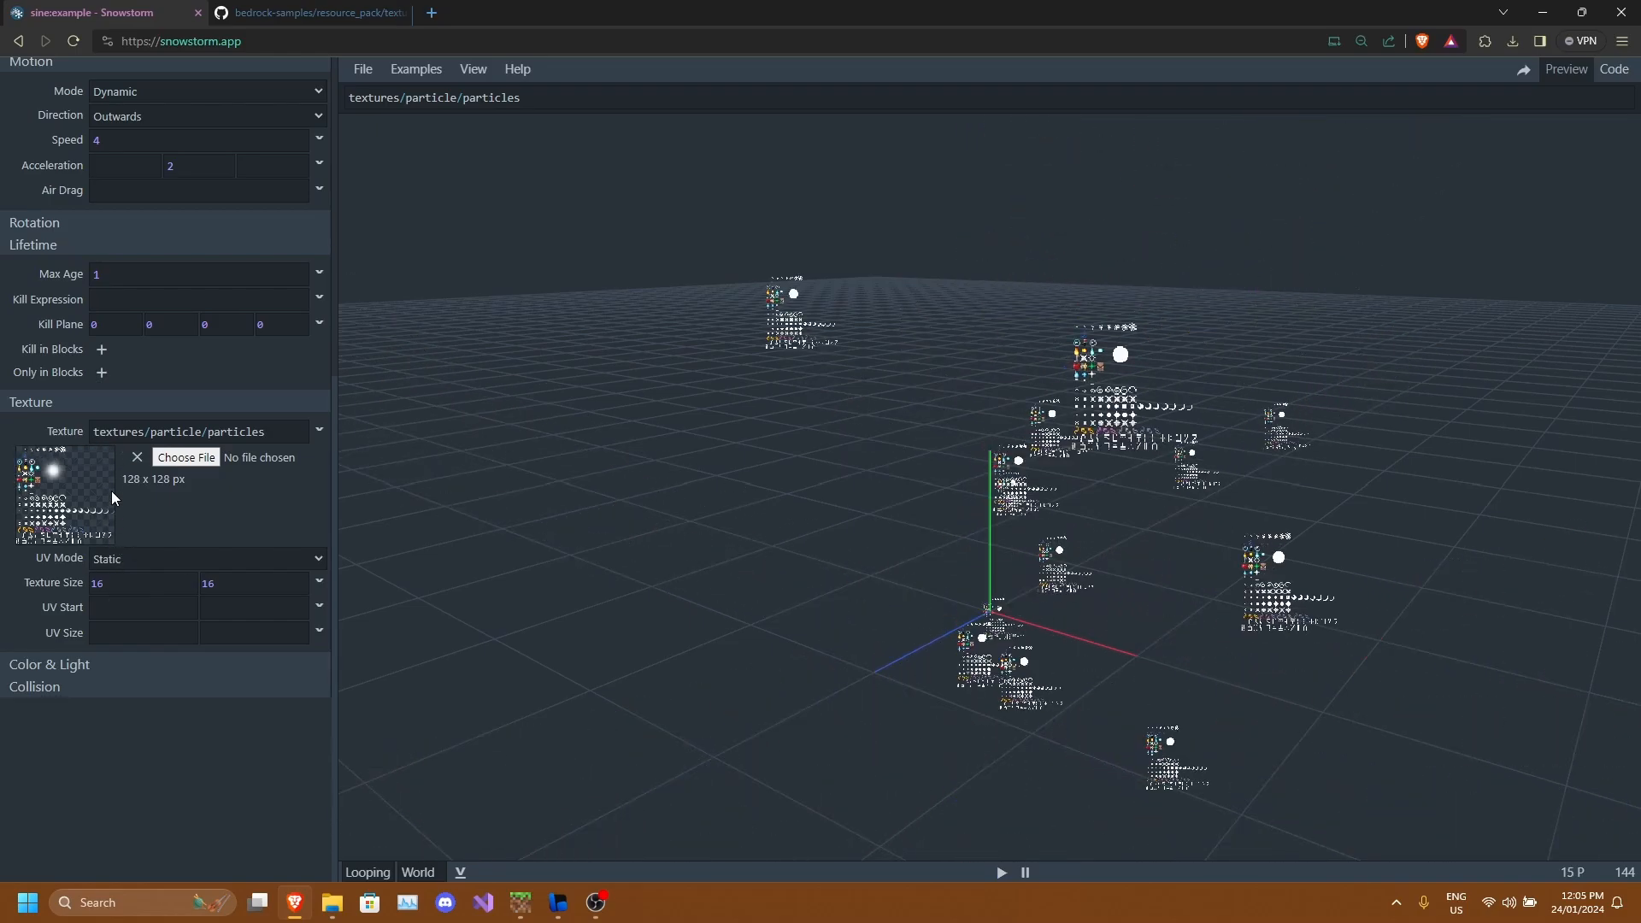
pyautogui.click(135, 632)
pyautogui.write('1')
pyautogui.click(249, 640)
pyautogui.write('1')
pyautogui.moveTo(598, 625); pyautogui.dragTo(638, 619)
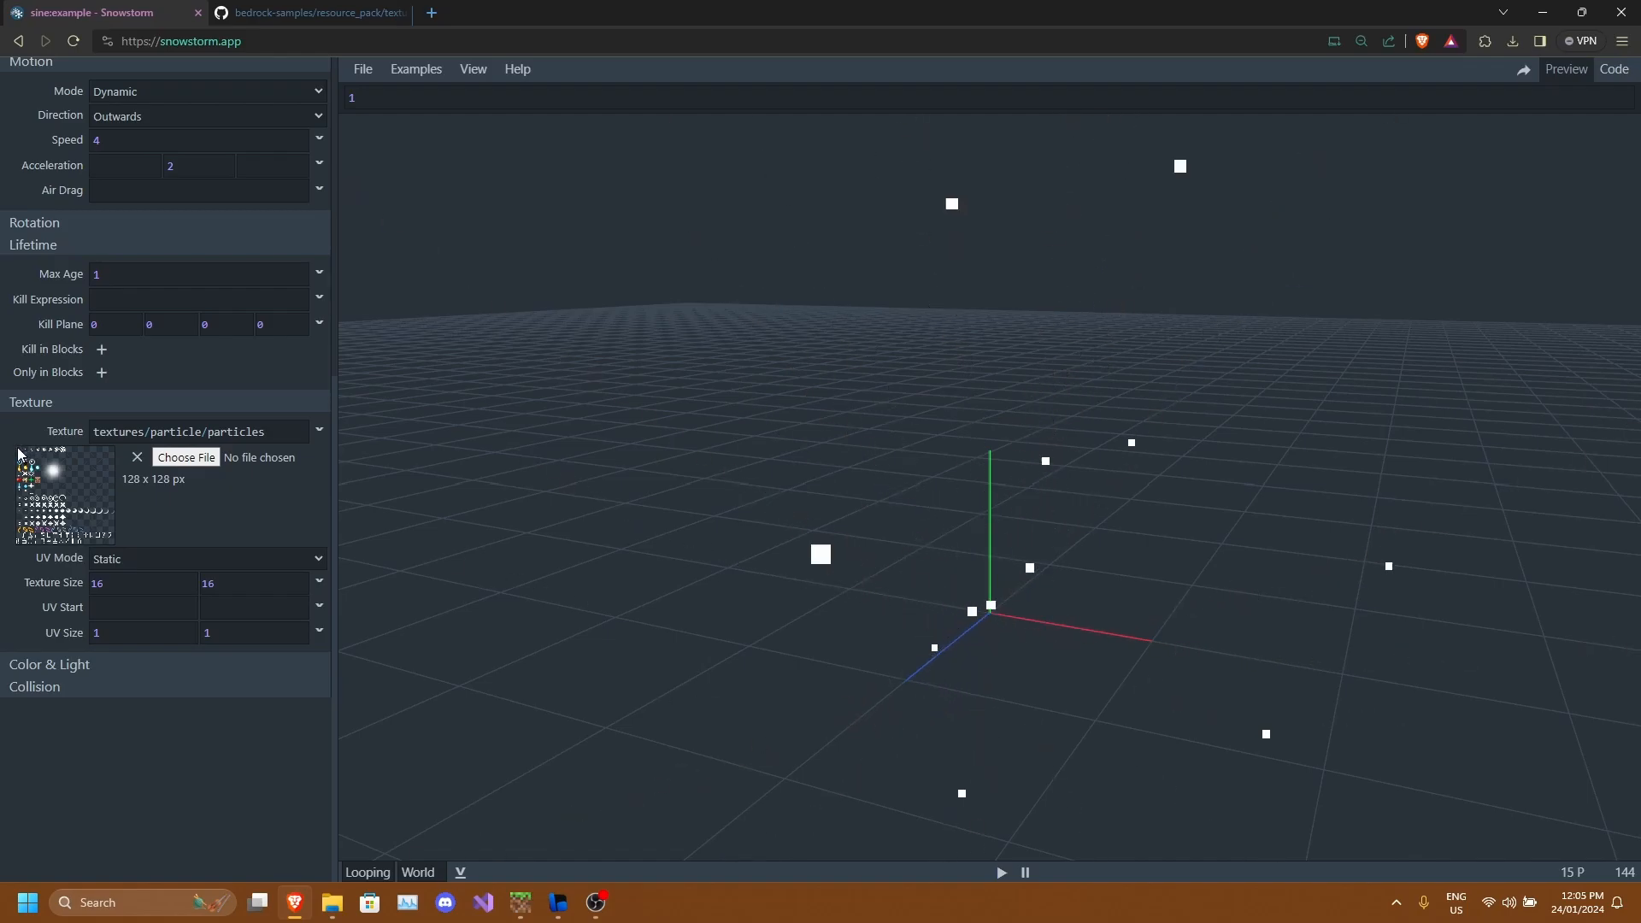
pyautogui.moveTo(595, 499); pyautogui.dragTo(1014, 644)
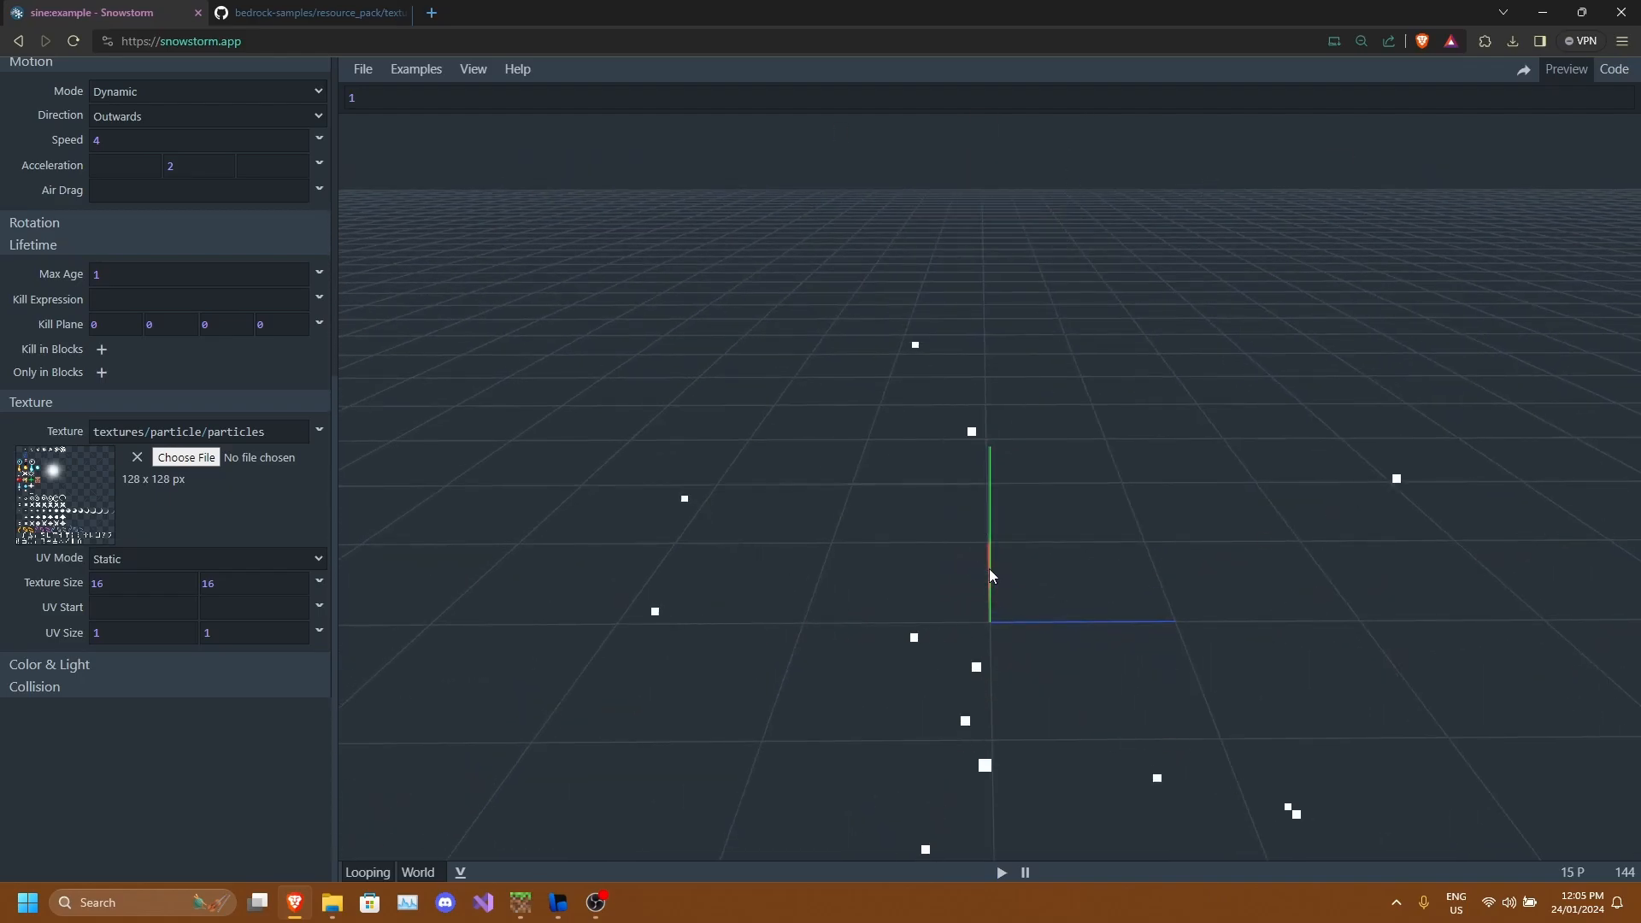
pyautogui.moveTo(1017, 585); pyautogui.dragTo(992, 537)
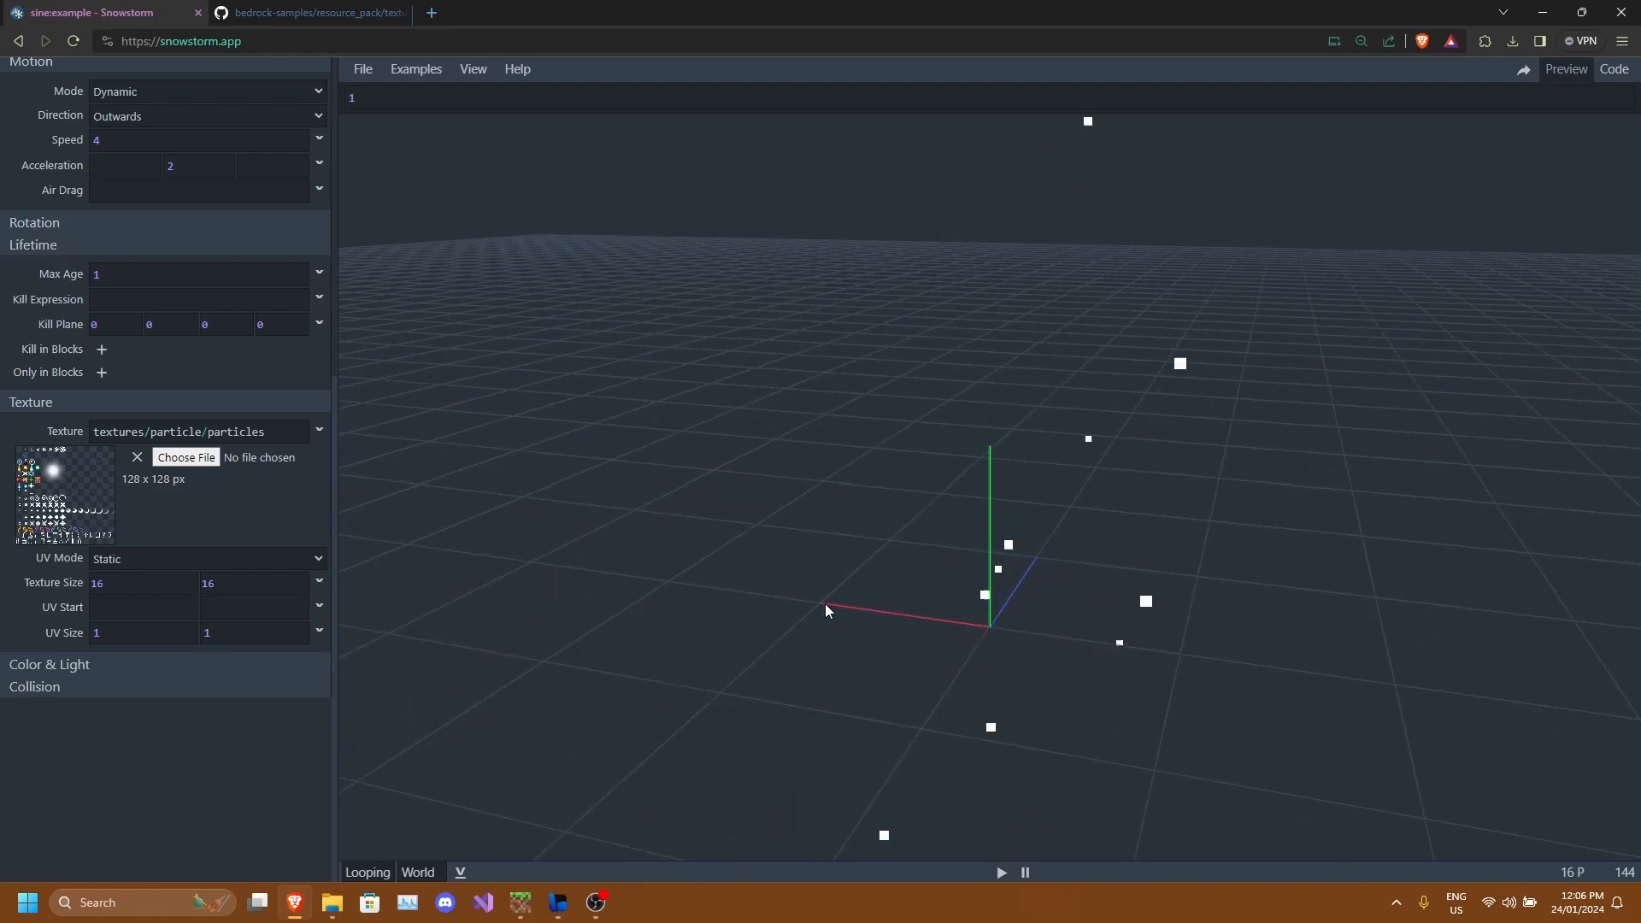
pyautogui.moveTo(823, 604); pyautogui.dragTo(818, 599)
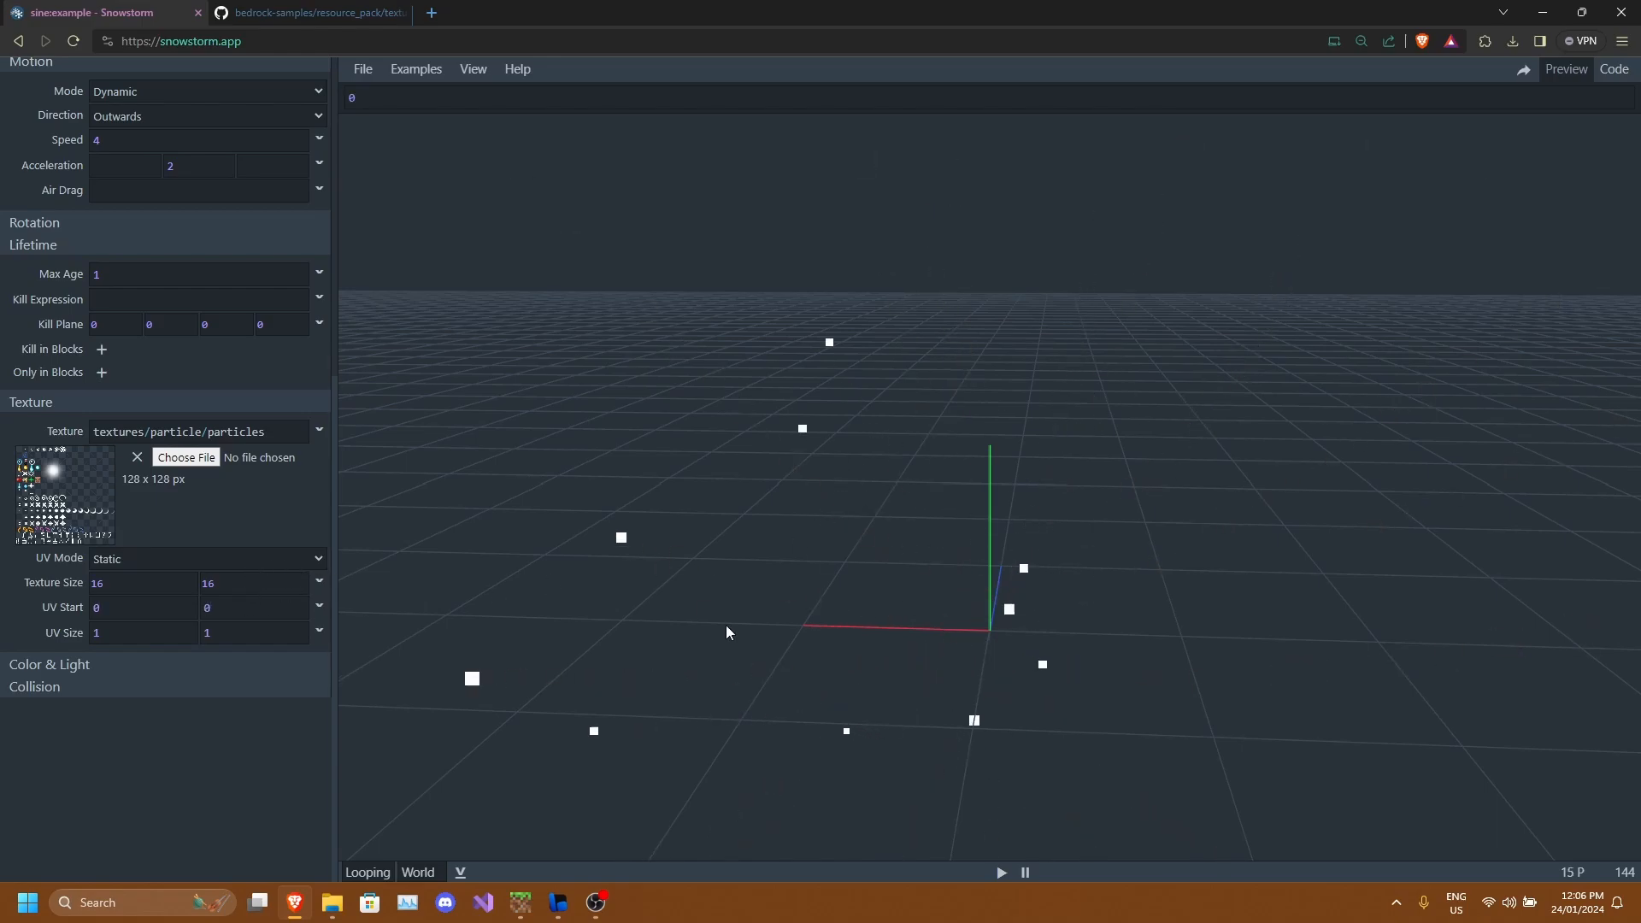
pyautogui.moveTo(934, 638); pyautogui.dragTo(893, 472)
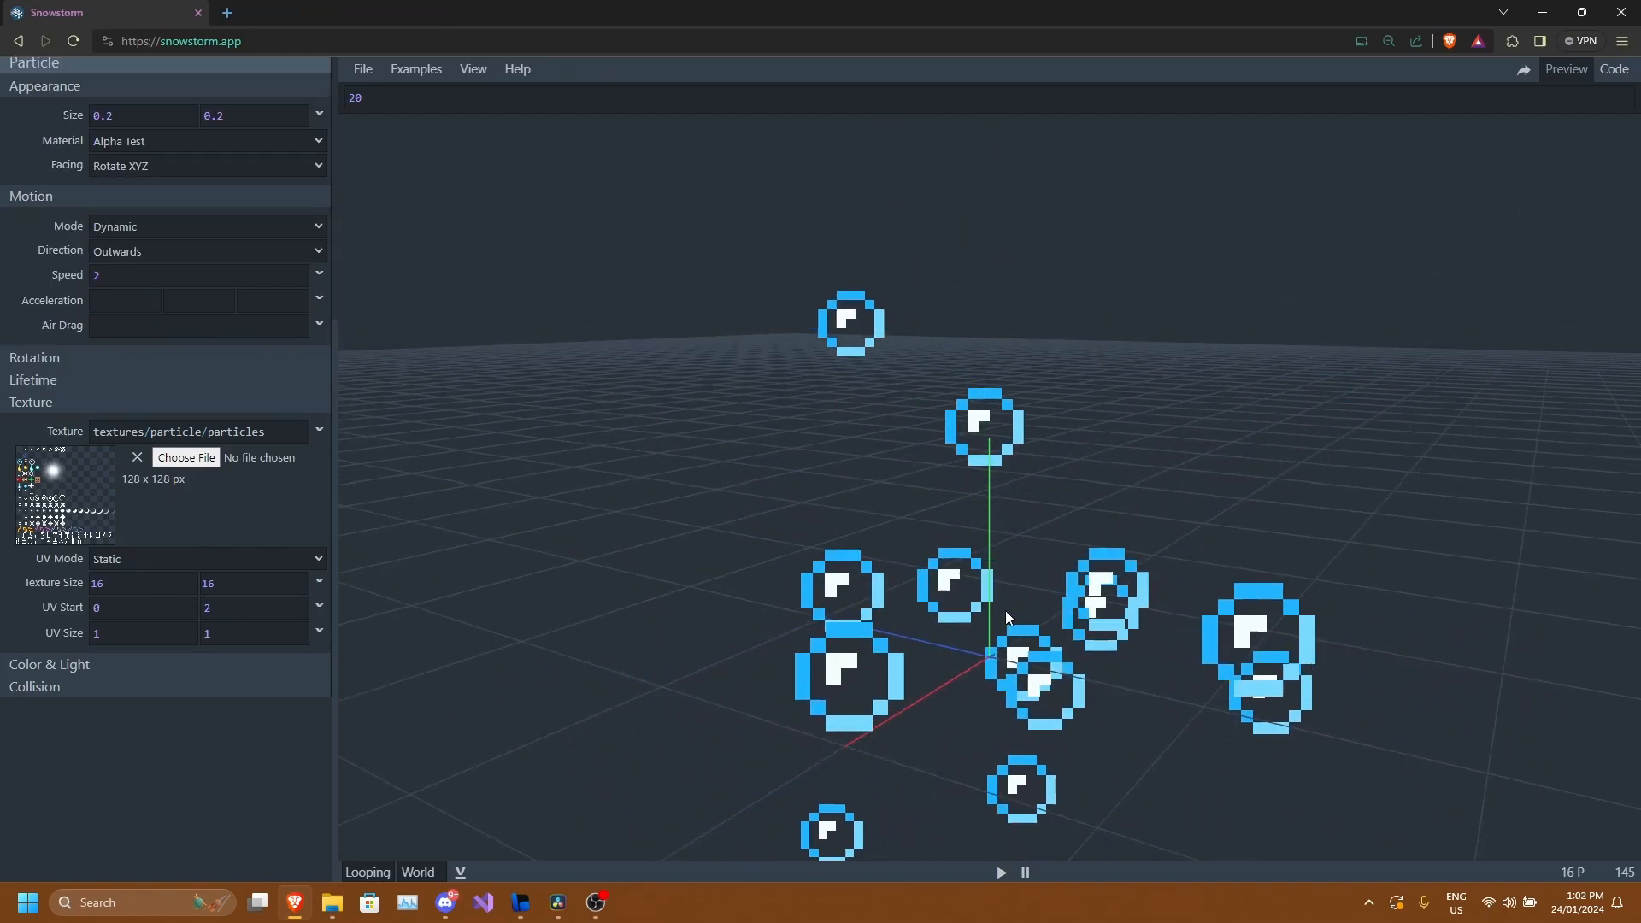
# Expand Color & Light and try a red static particle color.
pyautogui.scroll(-3, 1005, 610)
pyautogui.moveTo(1005, 610)
pyautogui.mouseDown()
pyautogui.moveTo(1080, 648)
pyautogui.moveTo(1027, 608)
pyautogui.mouseUp()
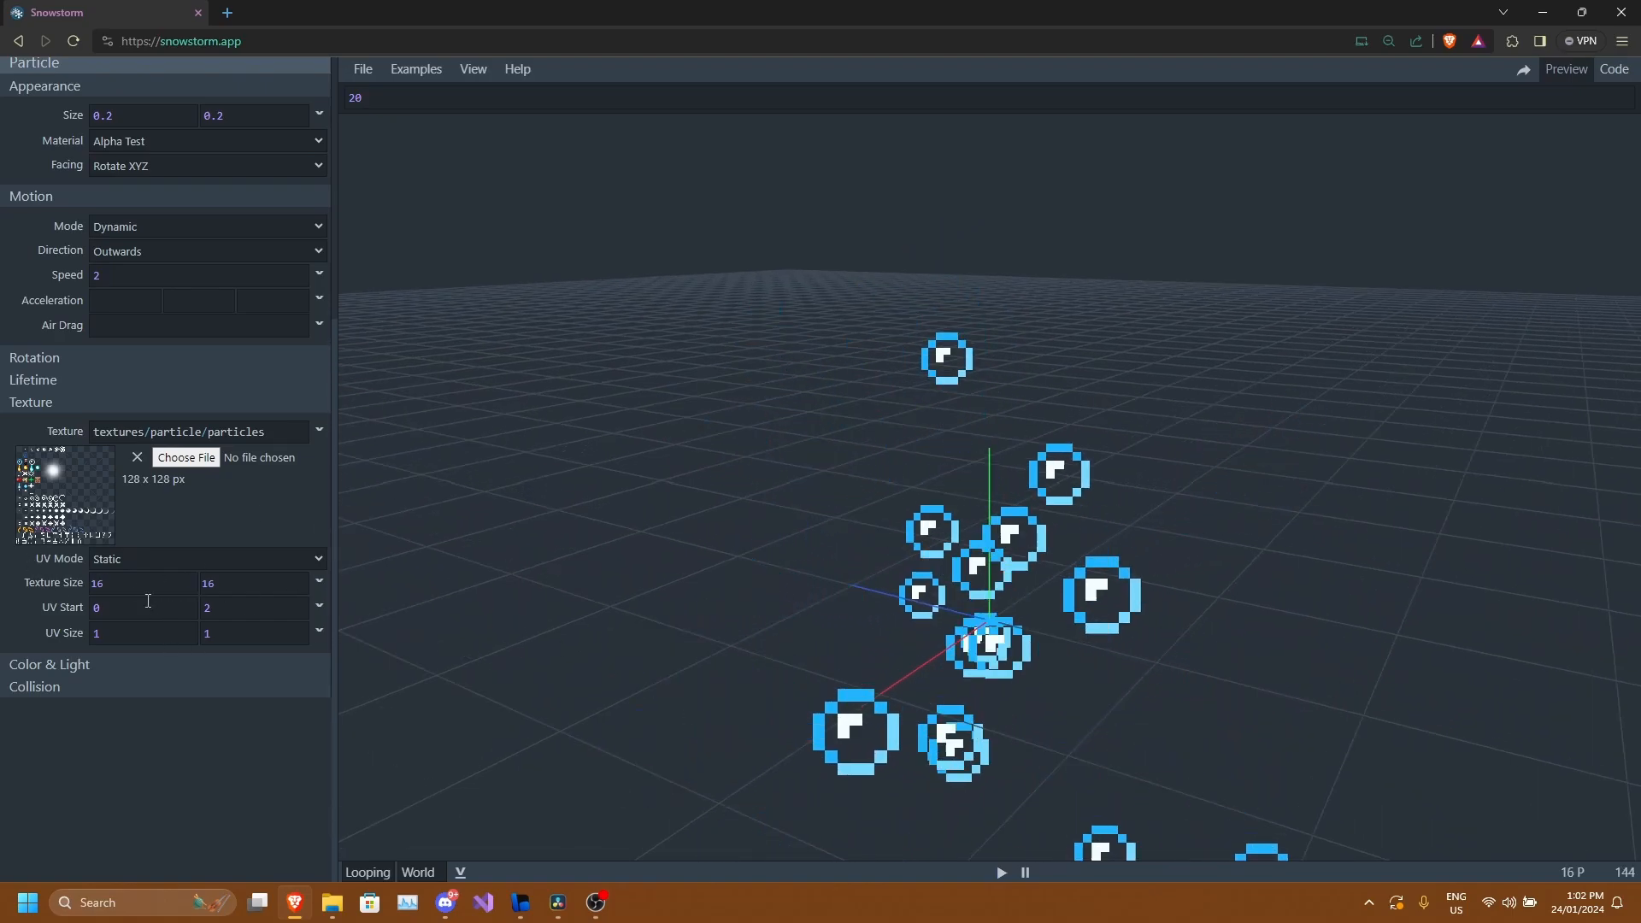
pyautogui.moveTo(1037, 535); pyautogui.dragTo(975, 600)
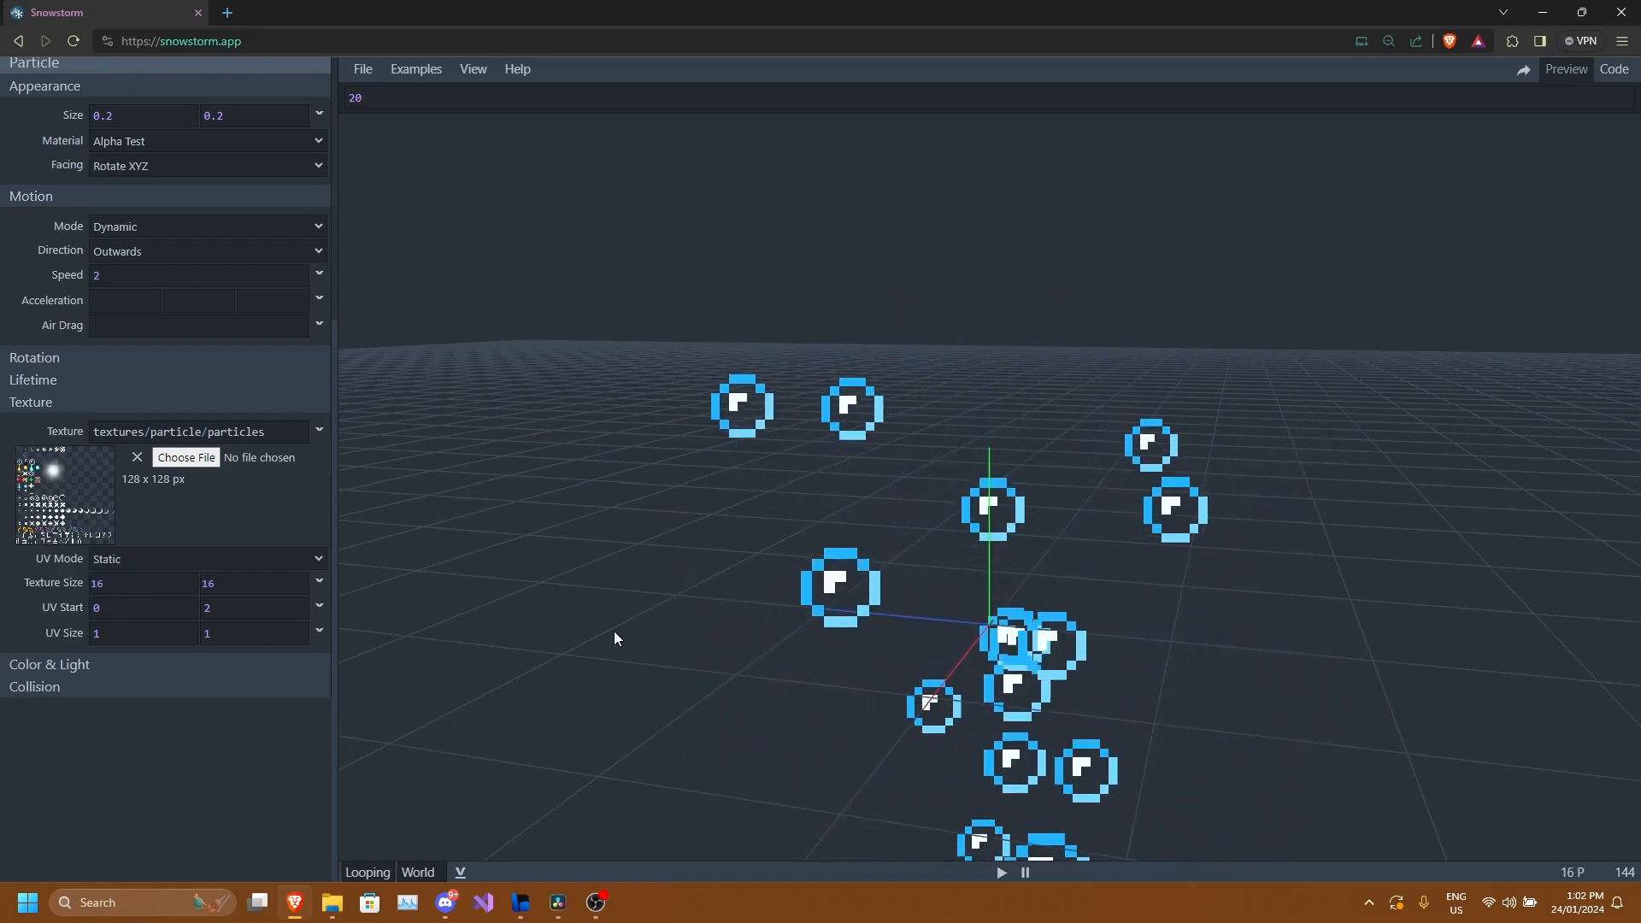
pyautogui.click(130, 665)
pyautogui.scroll(-1, 121, 611)
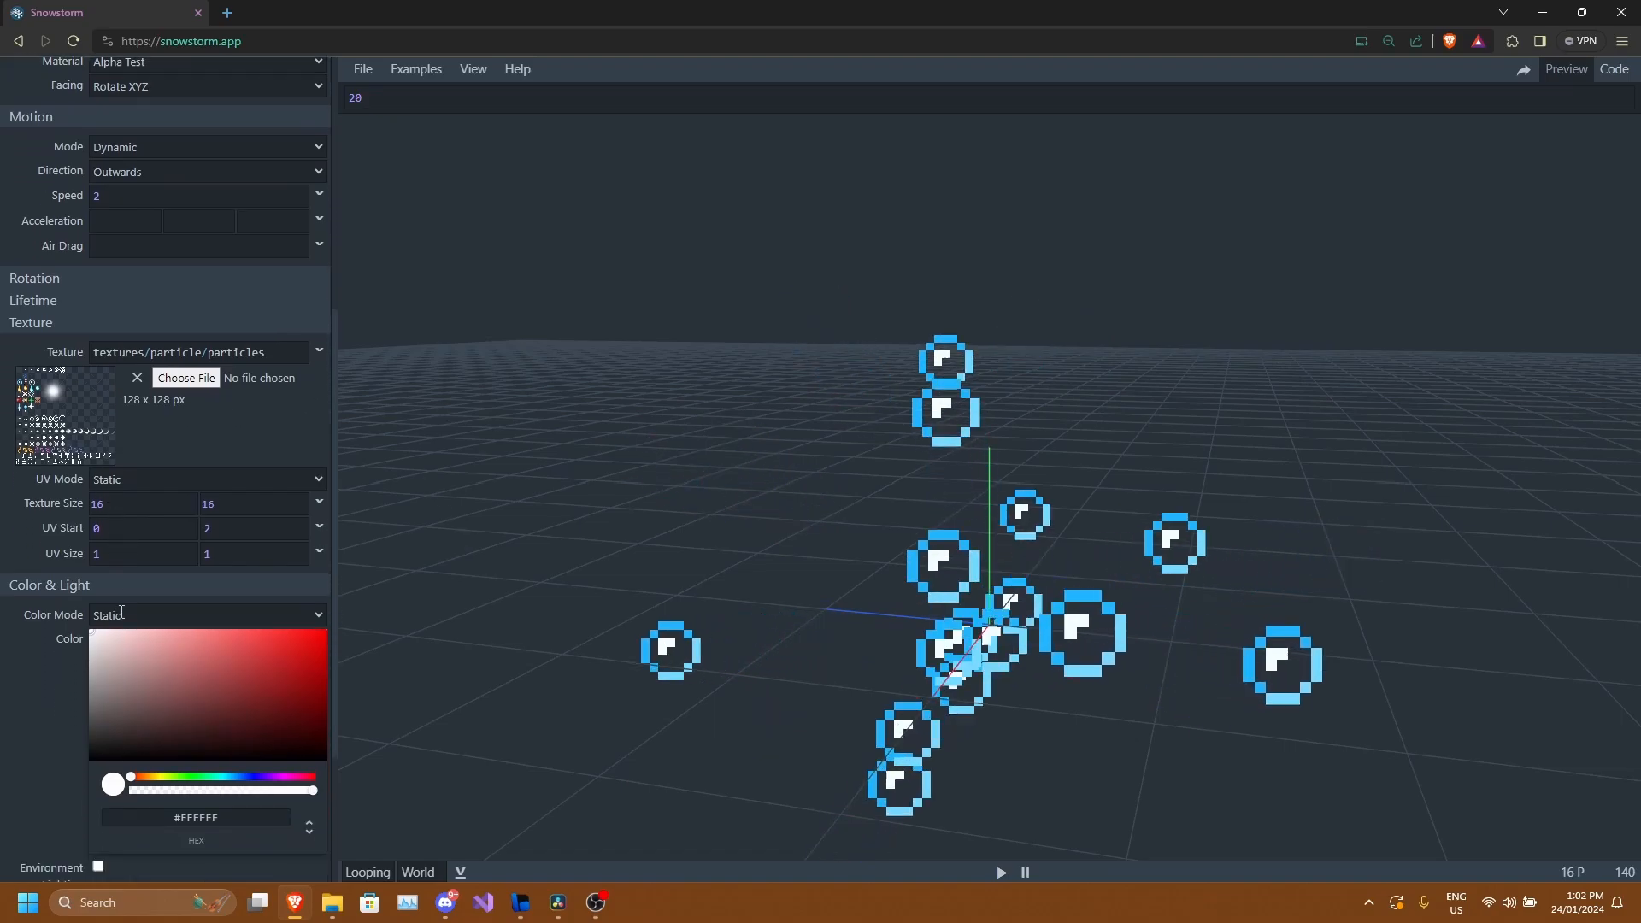
pyautogui.scroll(-3, 121, 612)
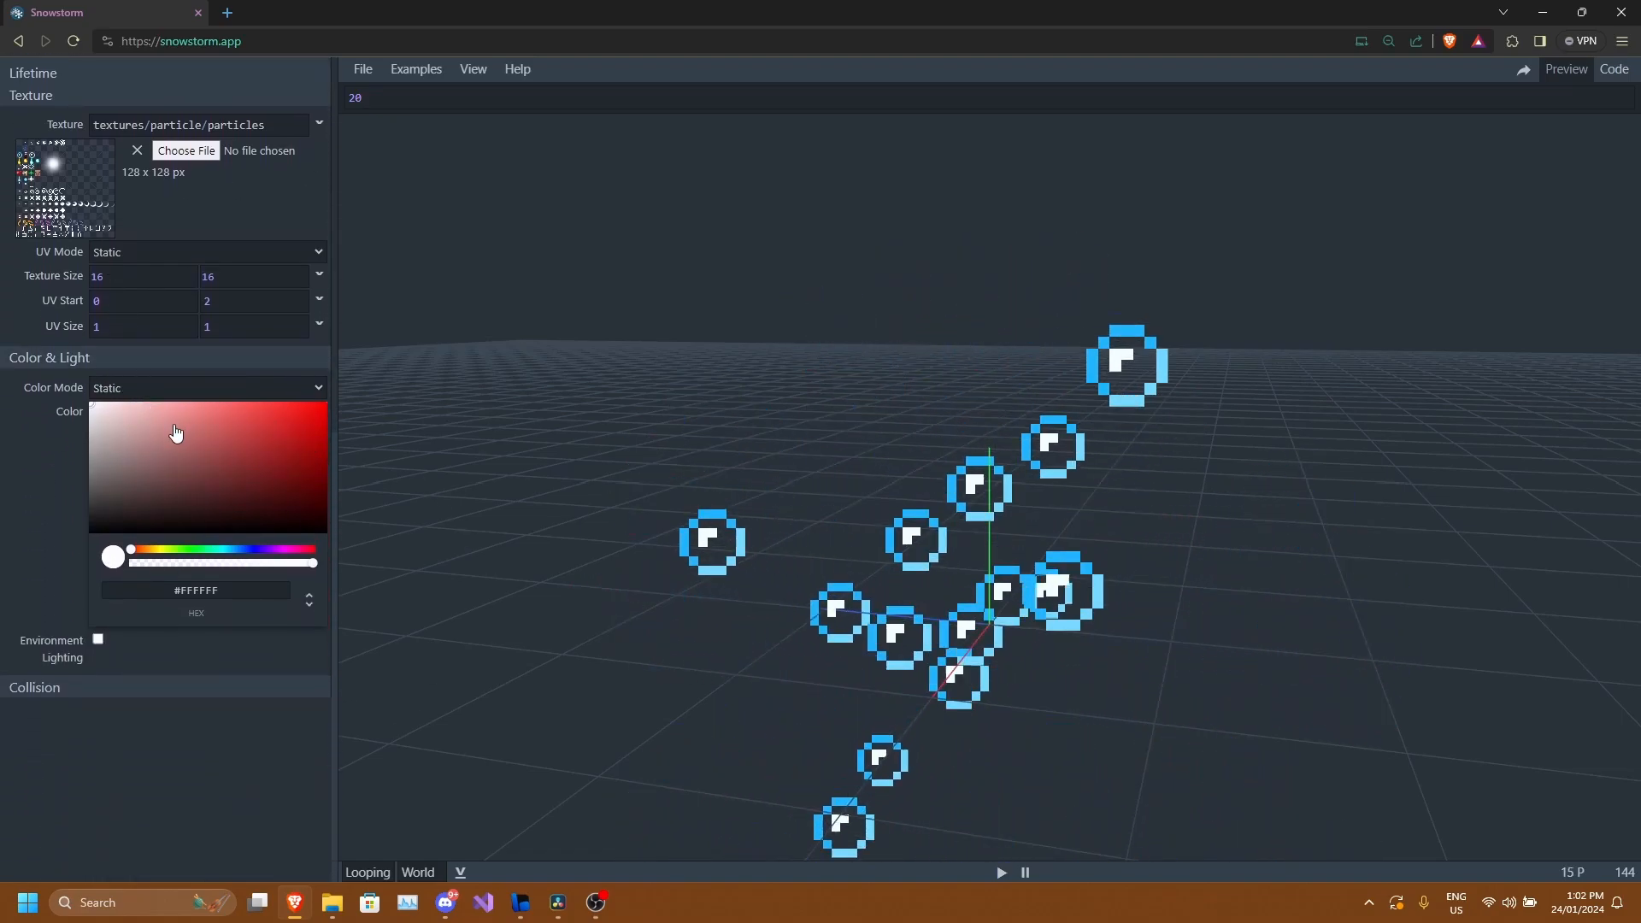
pyautogui.click(308, 413)
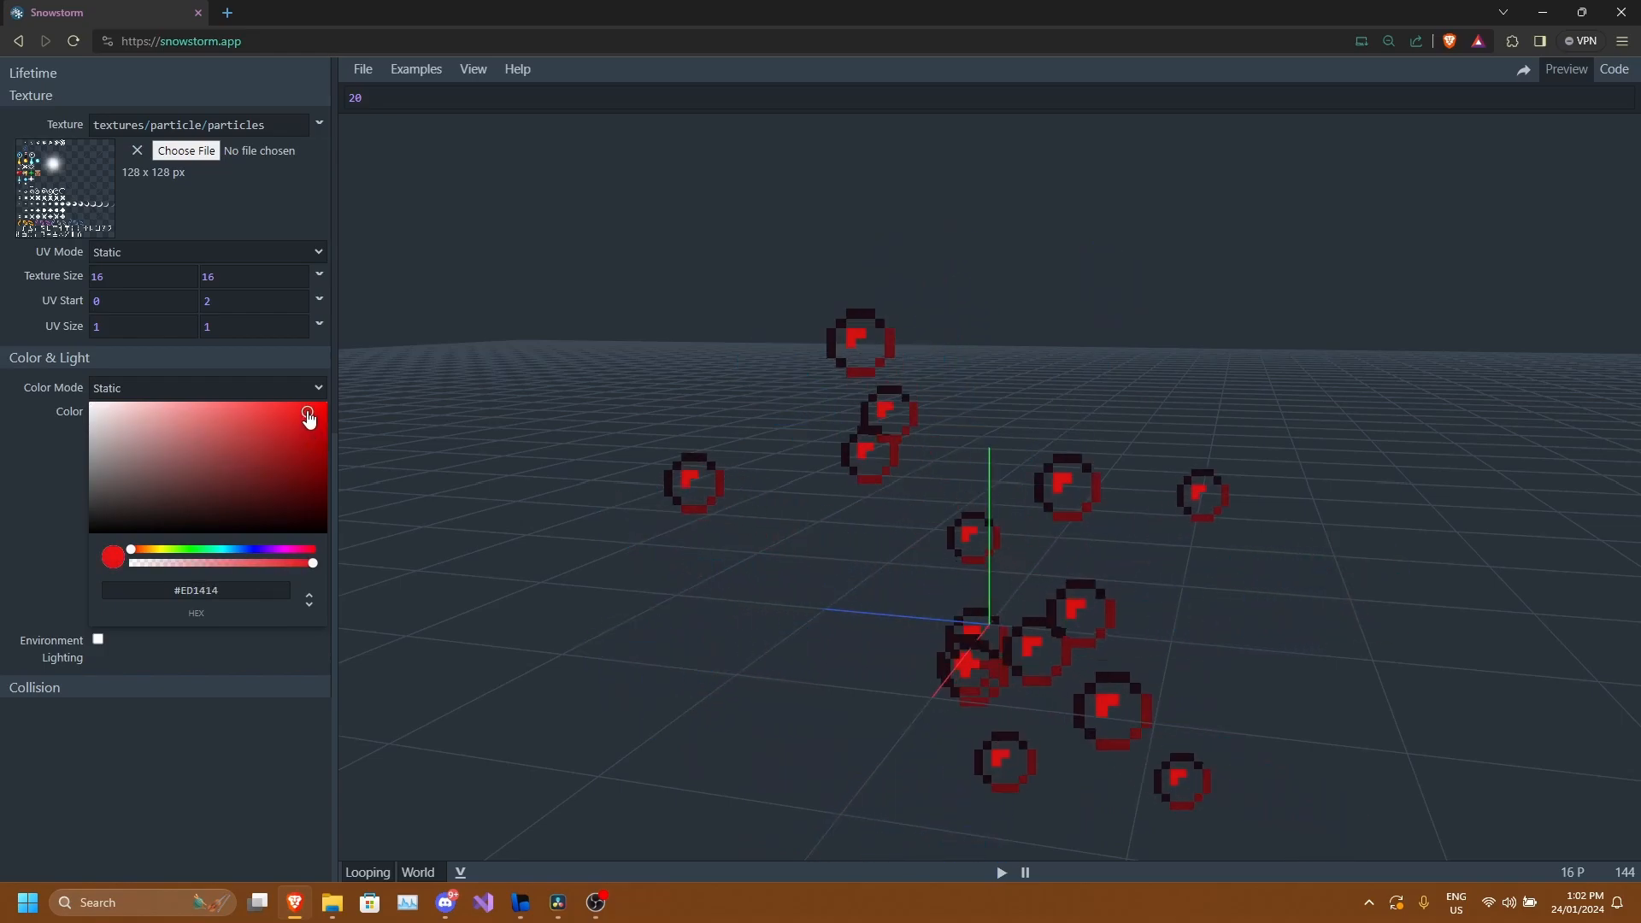
pyautogui.moveTo(309, 416); pyautogui.dragTo(289, 423)
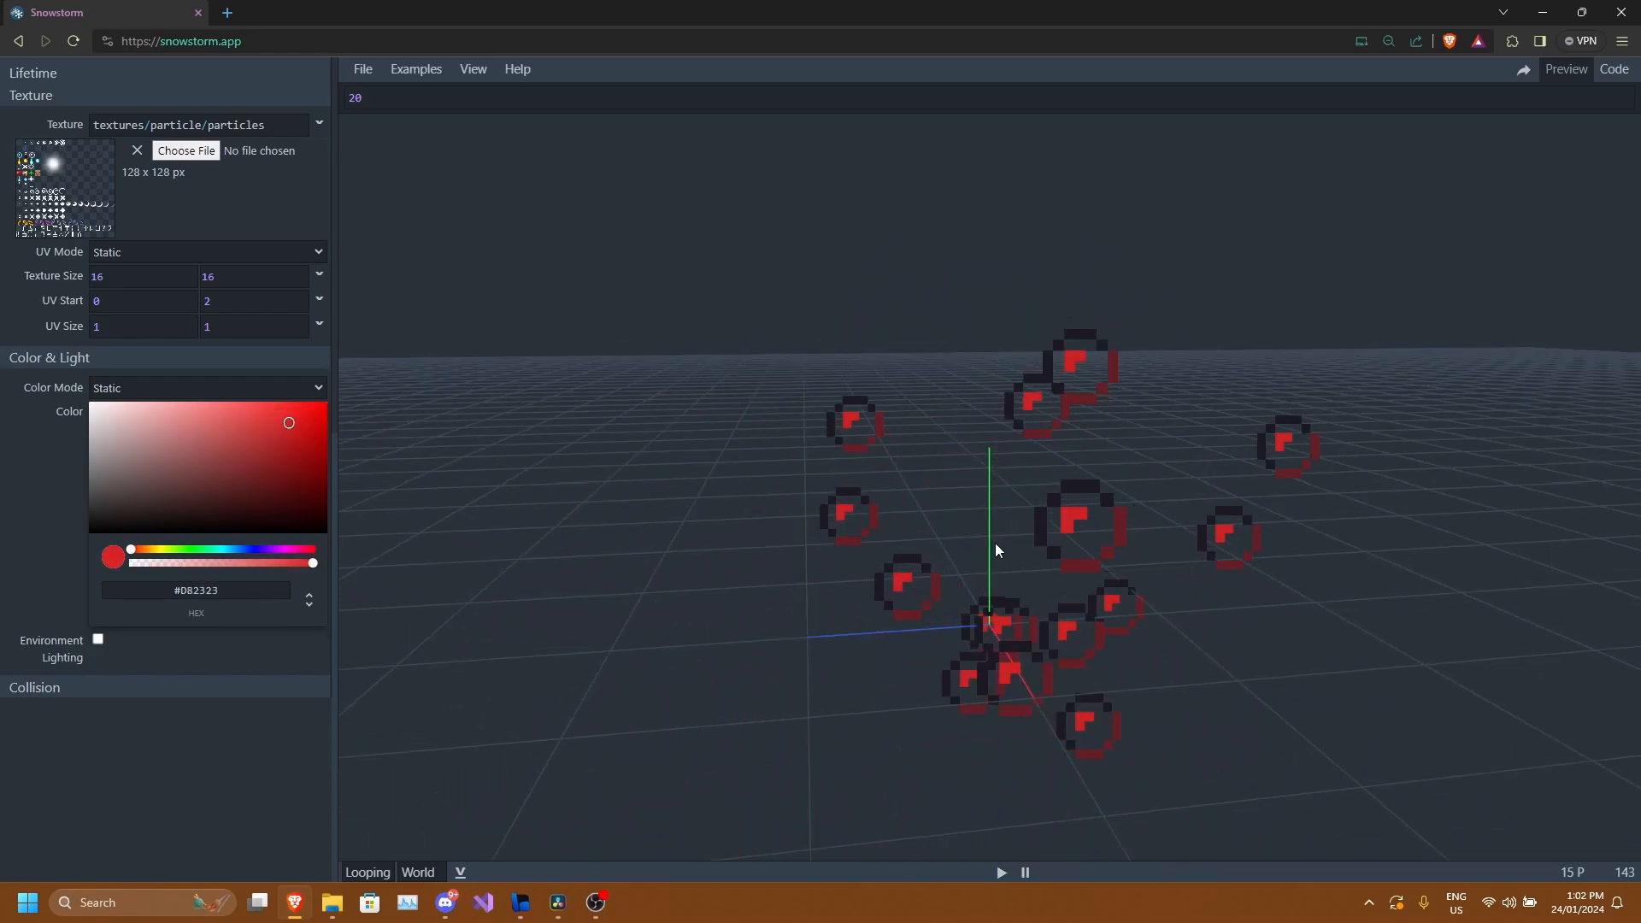
pyautogui.moveTo(1015, 531); pyautogui.dragTo(575, 524)
# Set a semi-transparent green particle color and enable Environment Lighting.
pyautogui.click(177, 550)
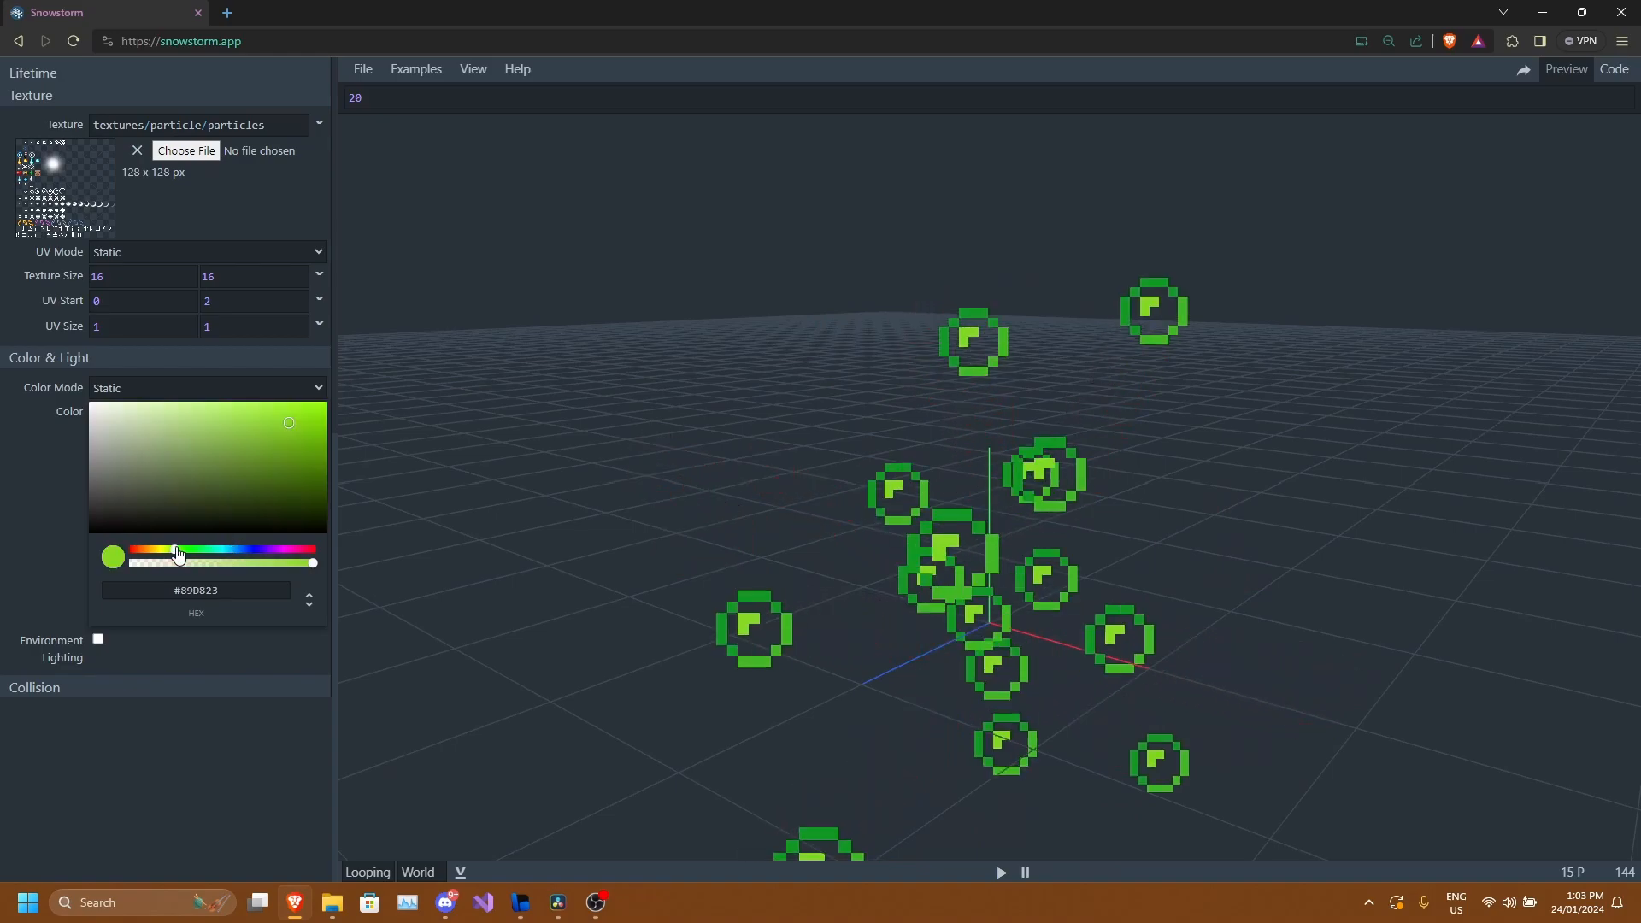
pyautogui.moveTo(176, 550); pyautogui.dragTo(185, 549)
pyautogui.click(309, 412)
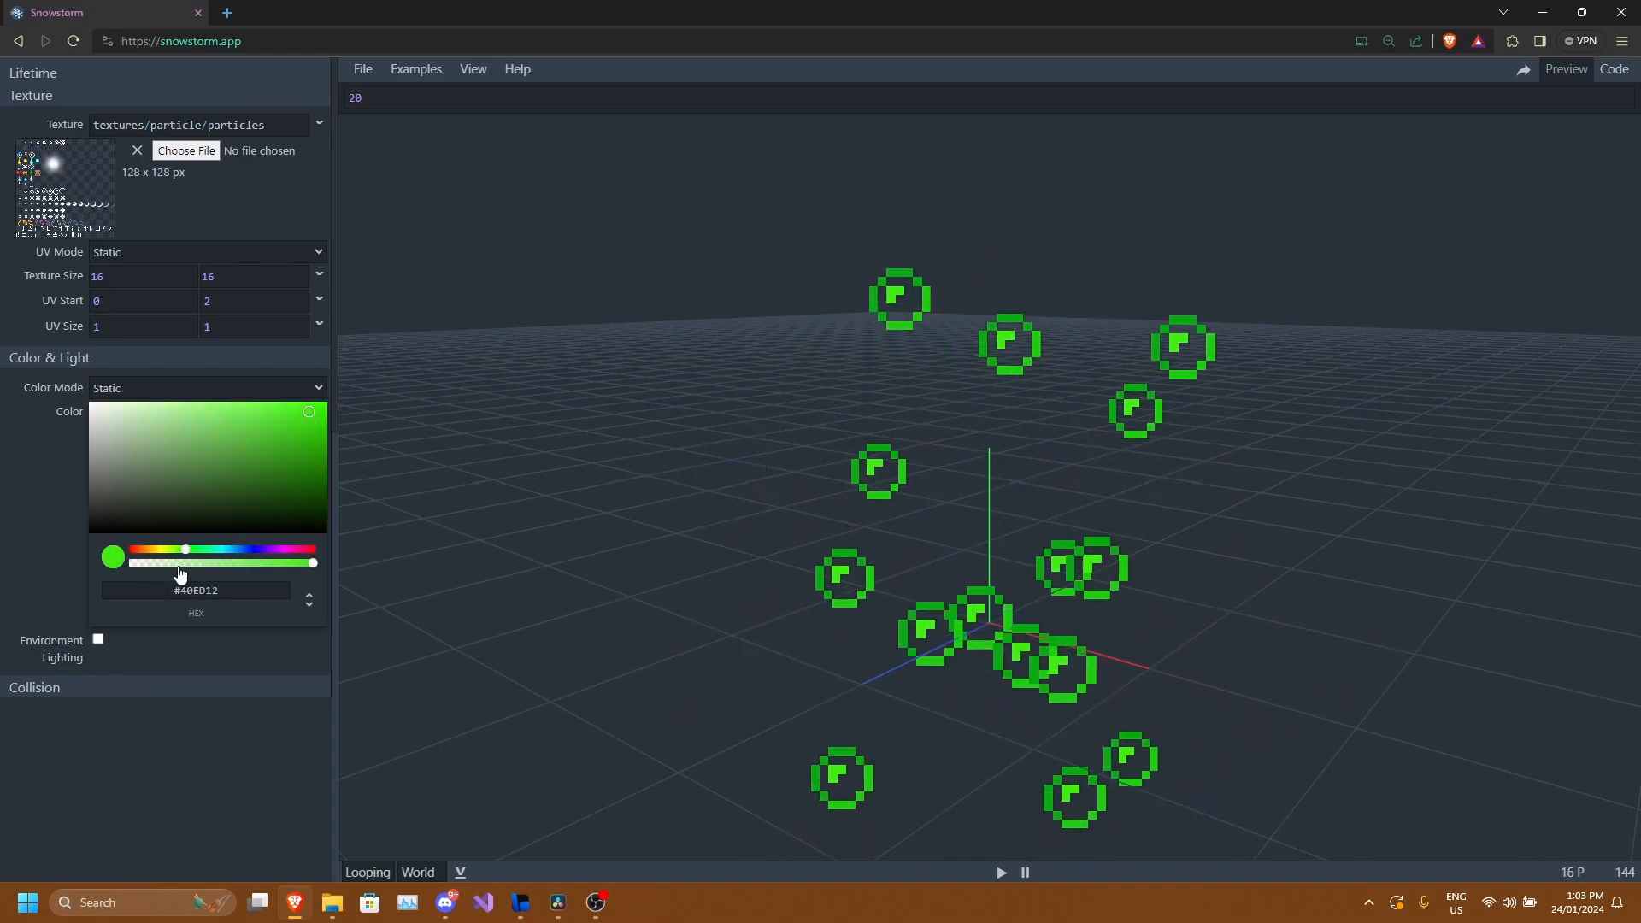
pyautogui.moveTo(313, 564); pyautogui.dragTo(218, 564)
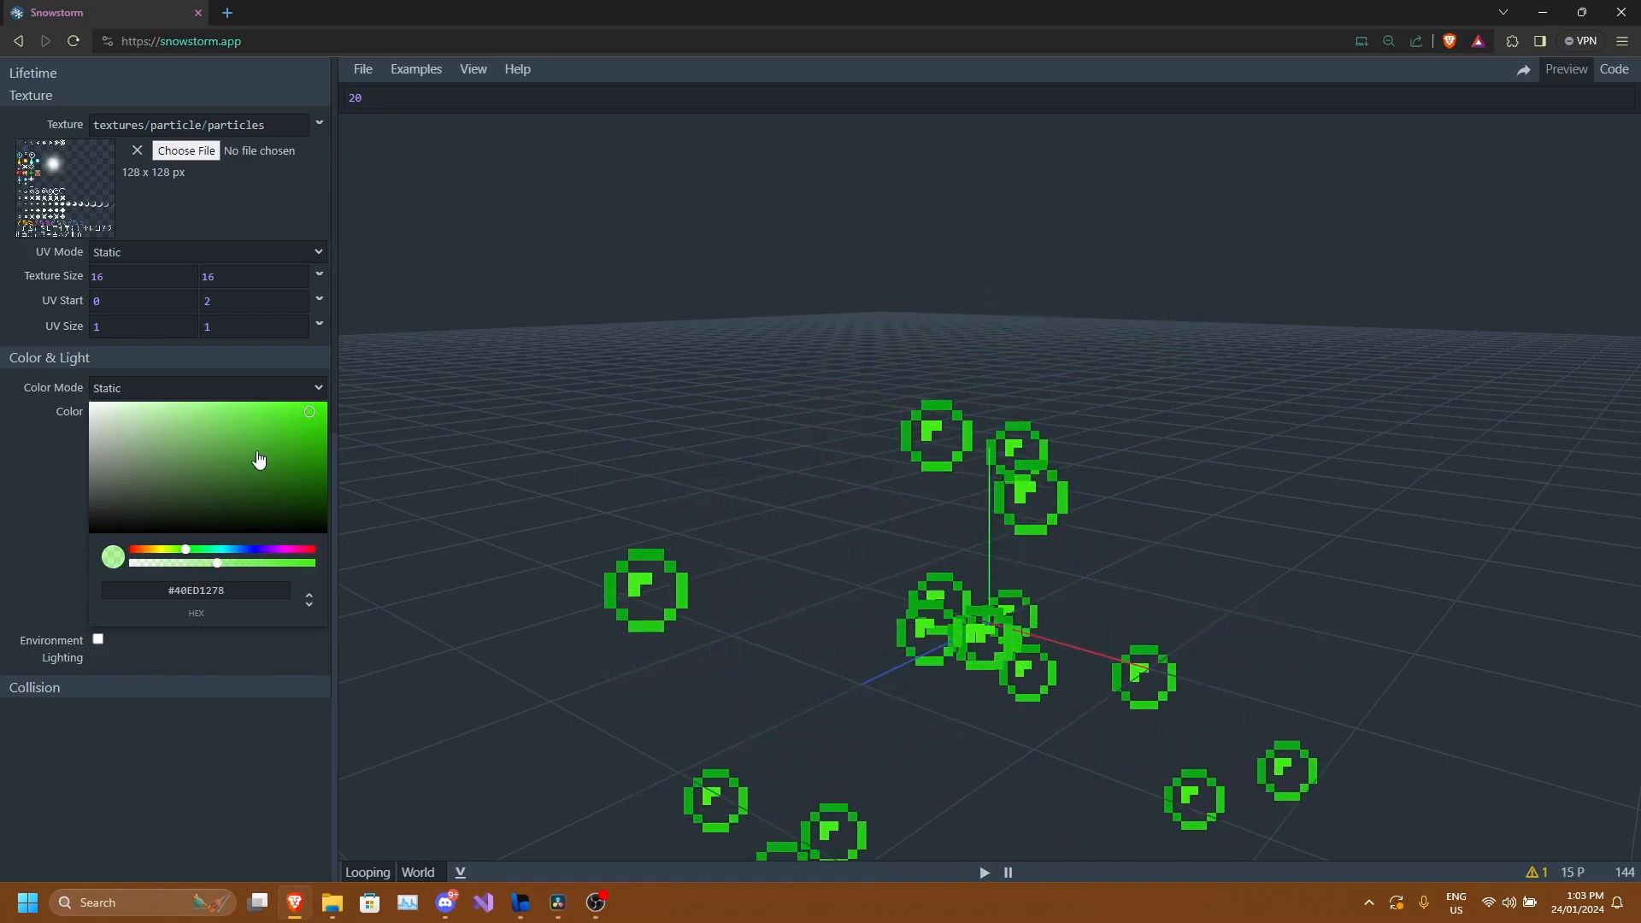
pyautogui.moveTo(259, 460); pyautogui.dragTo(203, 419)
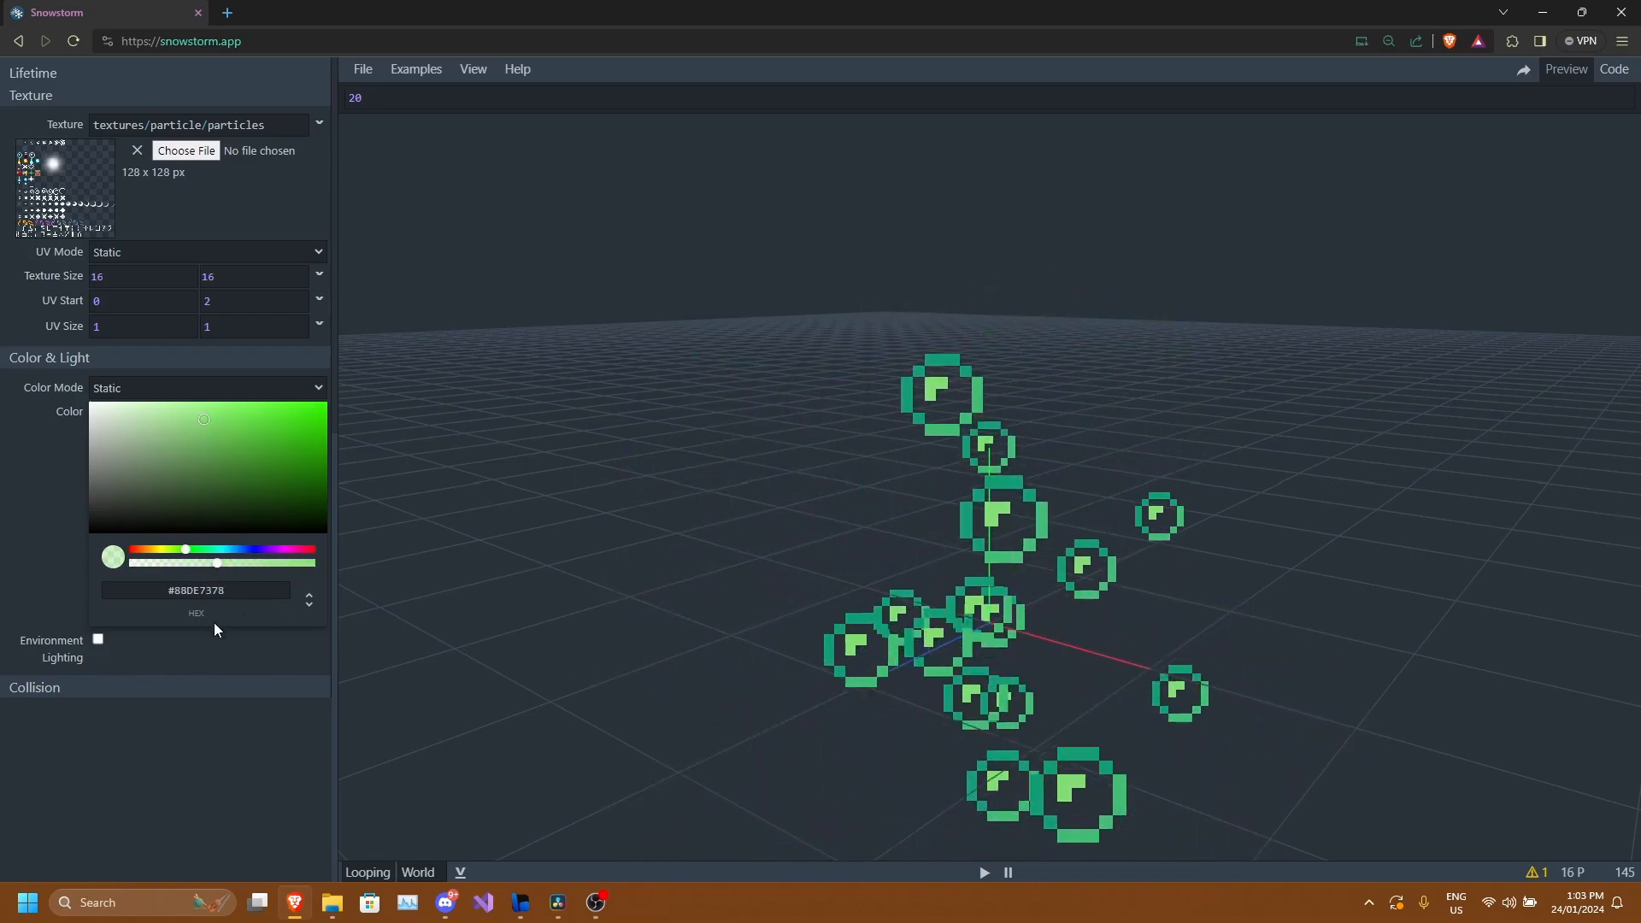
pyautogui.click(98, 639)
pyautogui.moveTo(846, 546); pyautogui.dragTo(983, 587)
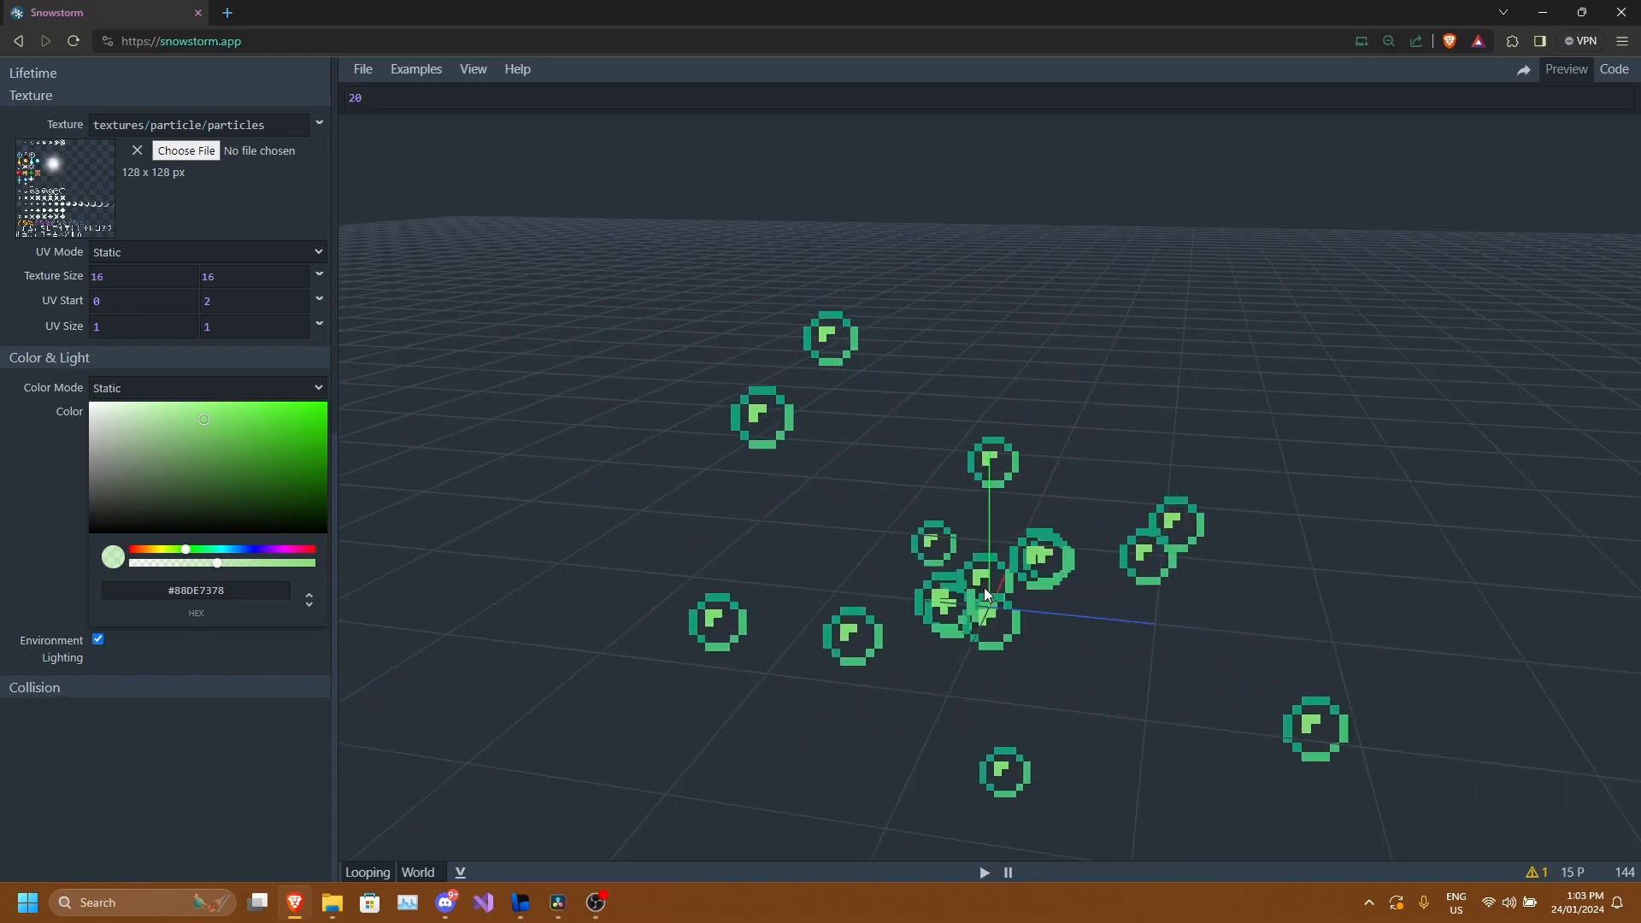
# Reset the particle color to semi-transparent white #FFFFFF78 and disable Environment Lighting.
pyautogui.moveTo(252, 469); pyautogui.dragTo(2, 396)
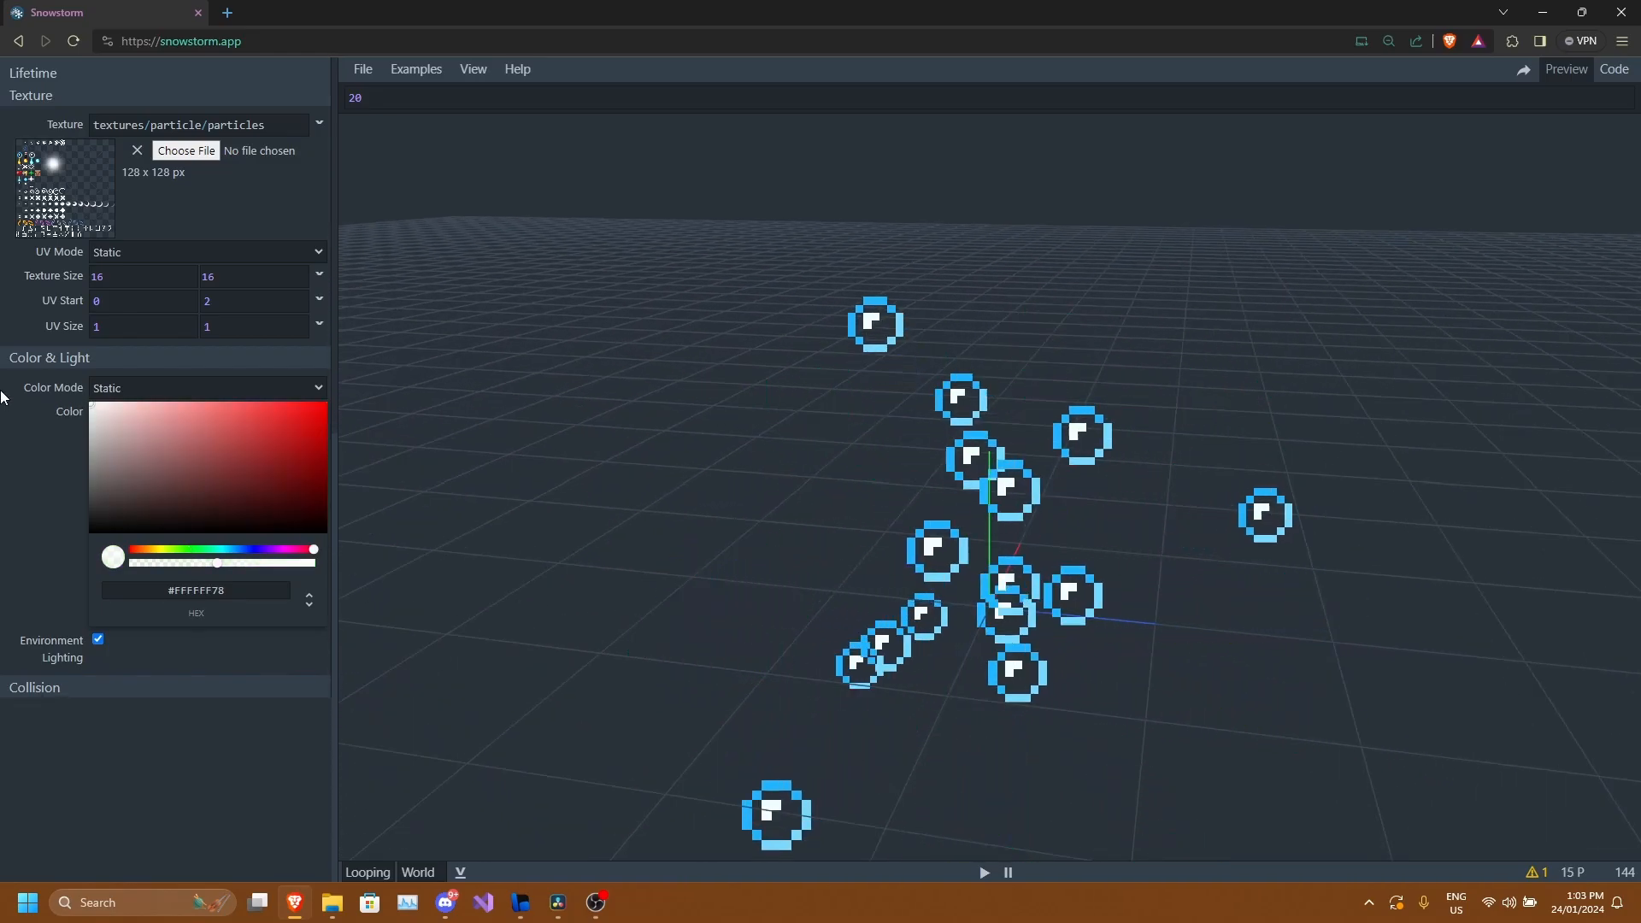
pyautogui.moveTo(923, 557); pyautogui.dragTo(957, 544)
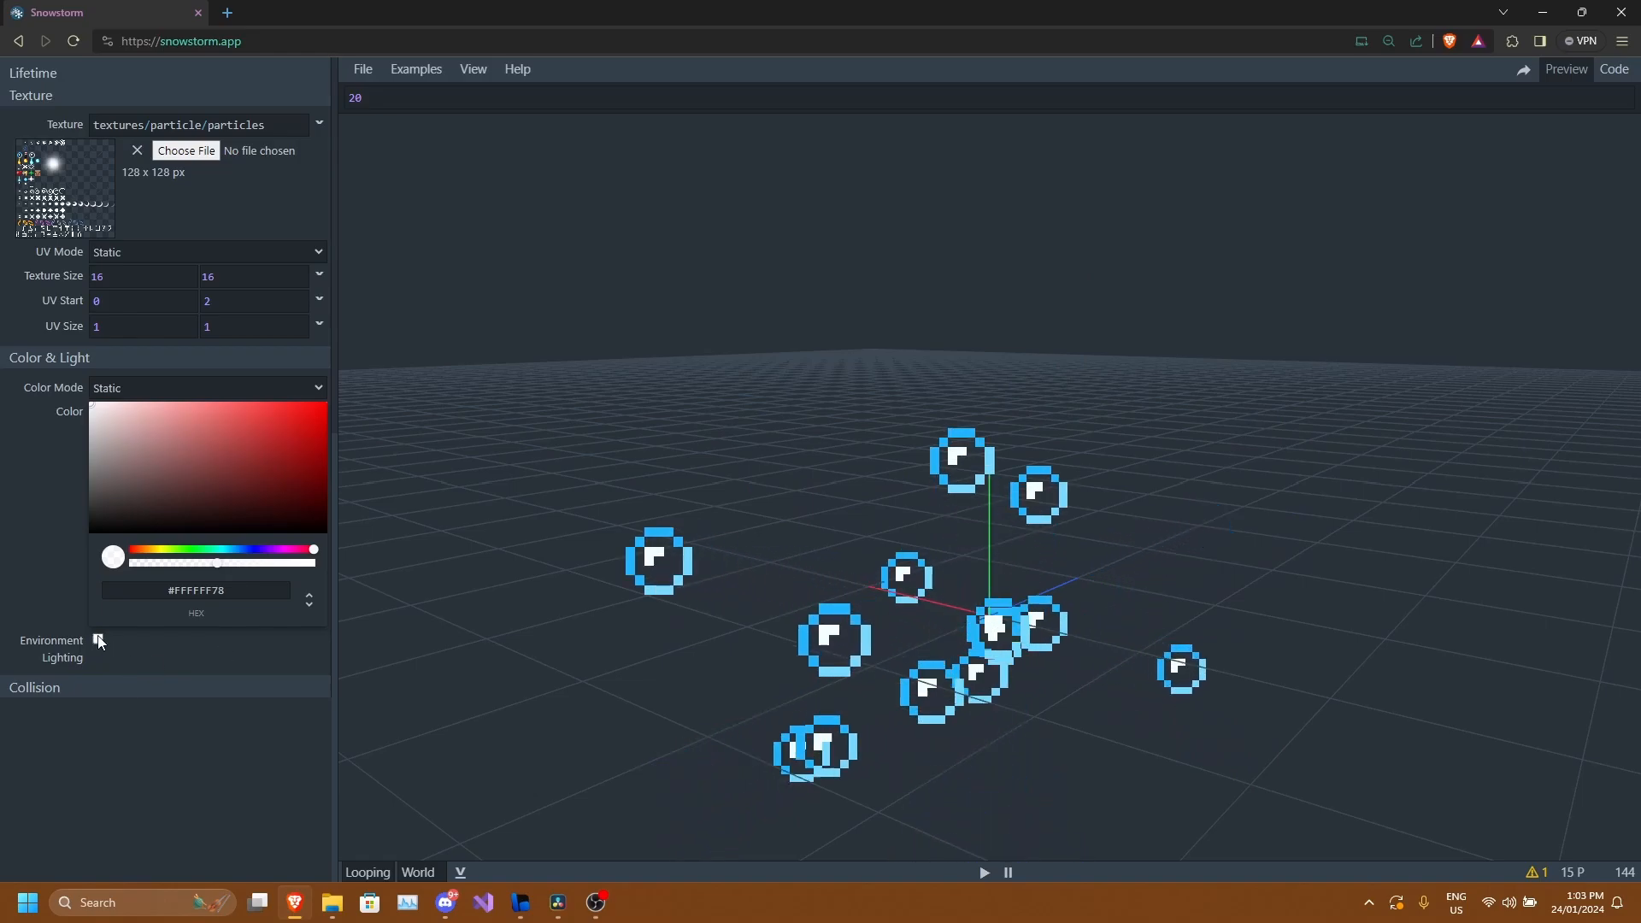
pyautogui.moveTo(977, 549); pyautogui.dragTo(1048, 597)
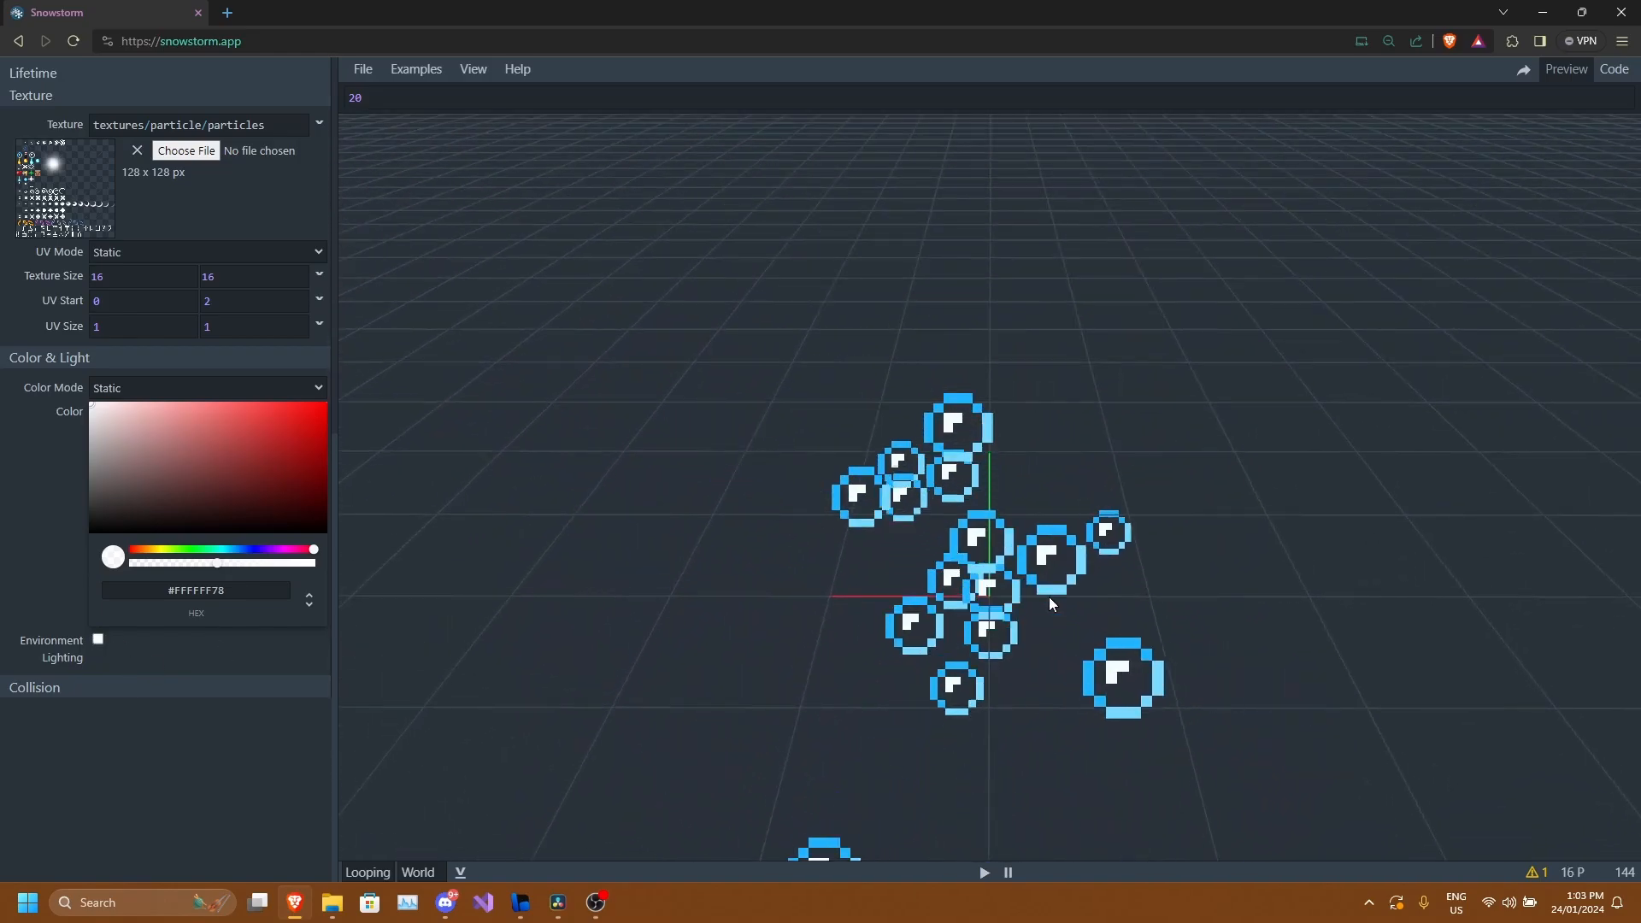
# Collapse the open Texture, Color & Light, Lifetime and Appearance setting sections.
pyautogui.scroll(1, 171, 680)
pyautogui.scroll(5, 167, 650)
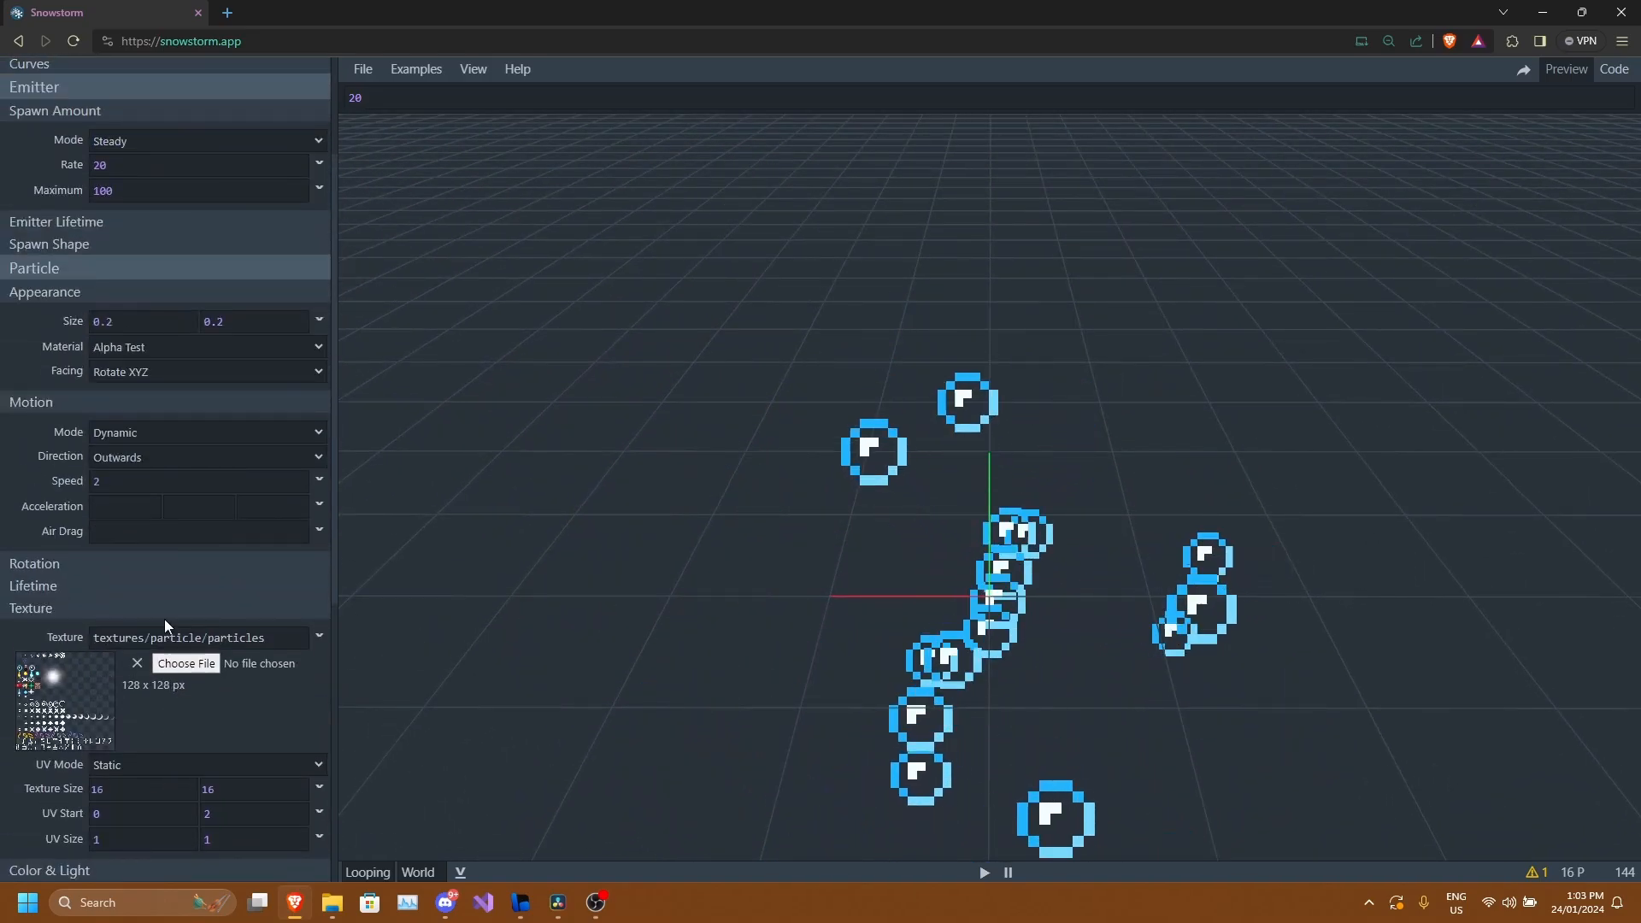
pyautogui.scroll(-6, 85, 431)
pyautogui.scroll(6, 137, 423)
pyautogui.click(82, 576)
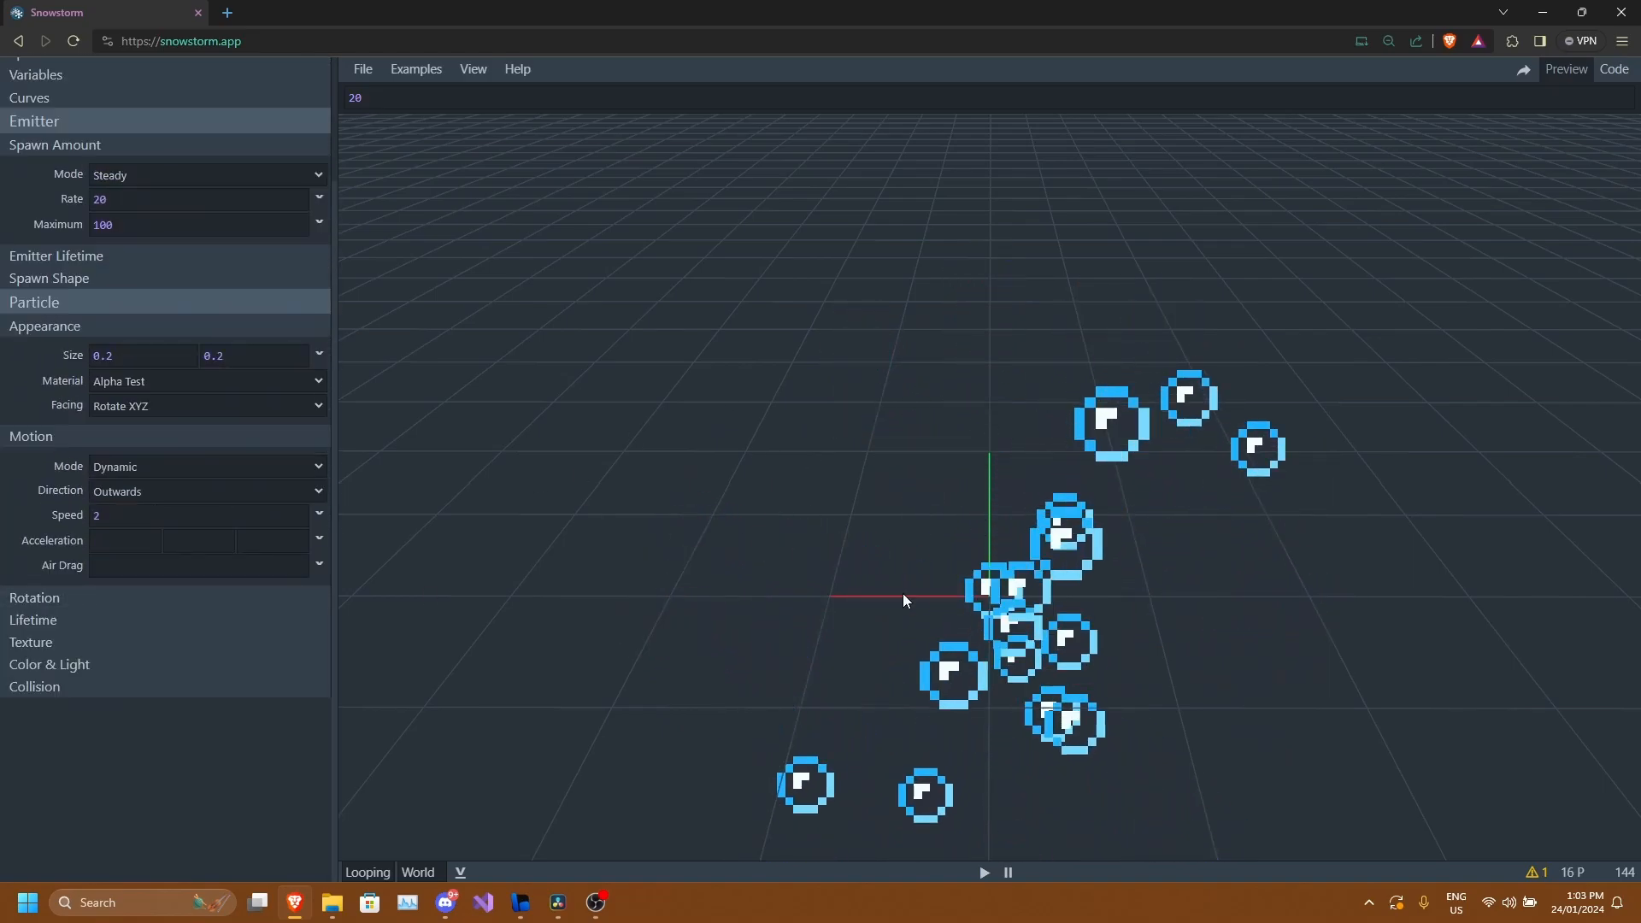
pyautogui.moveTo(984, 582); pyautogui.dragTo(538, 540)
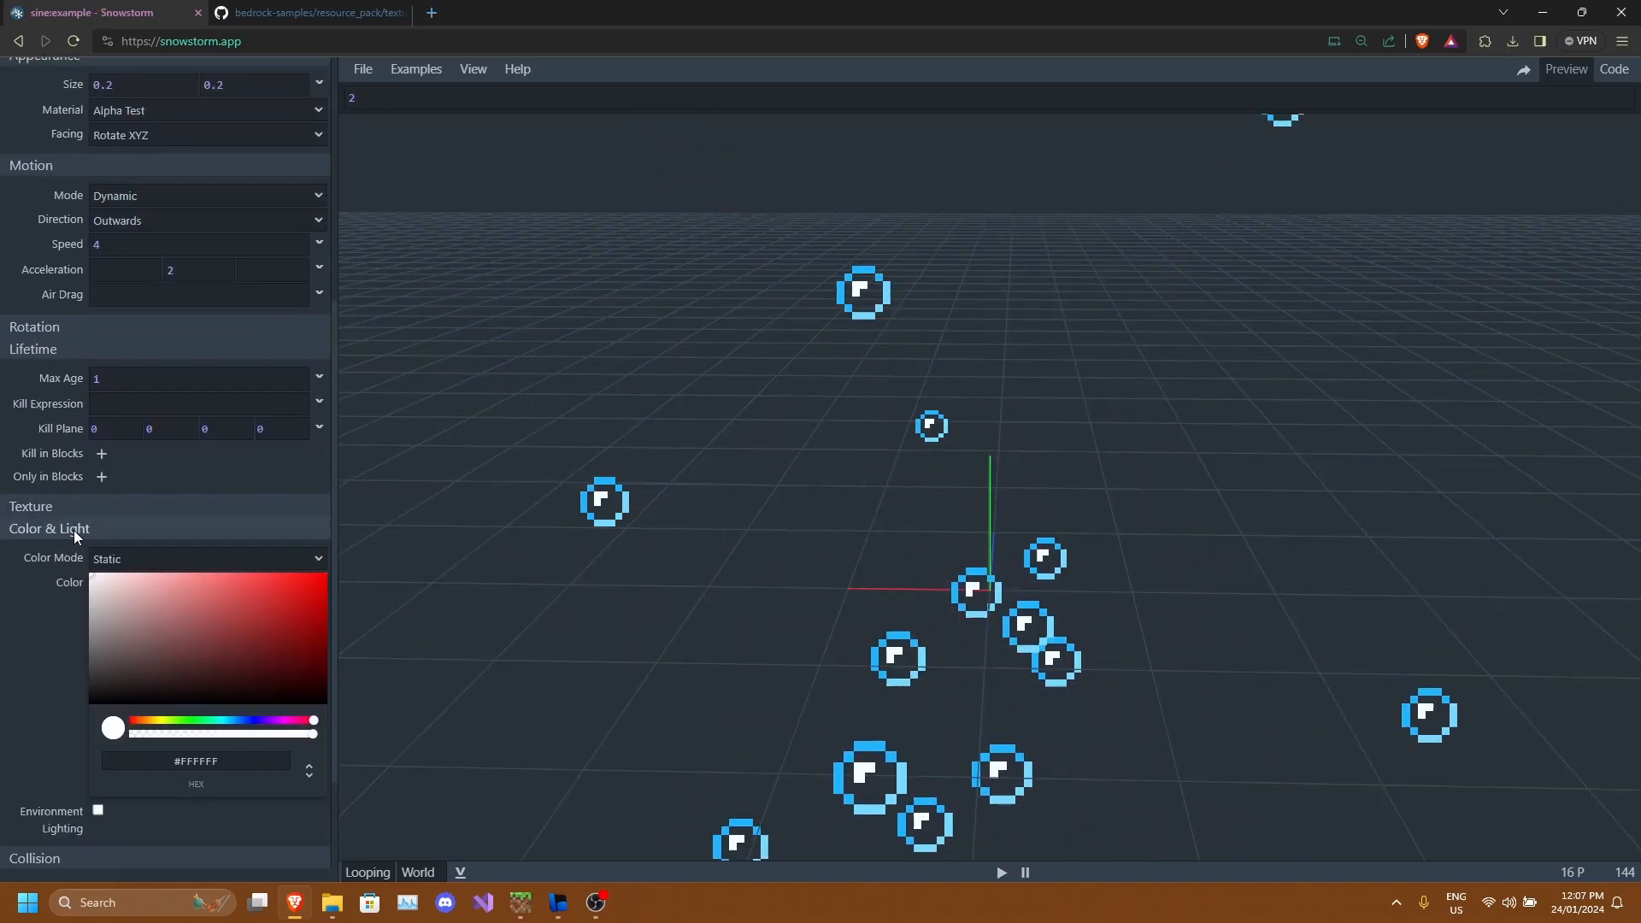
pyautogui.click(73, 529)
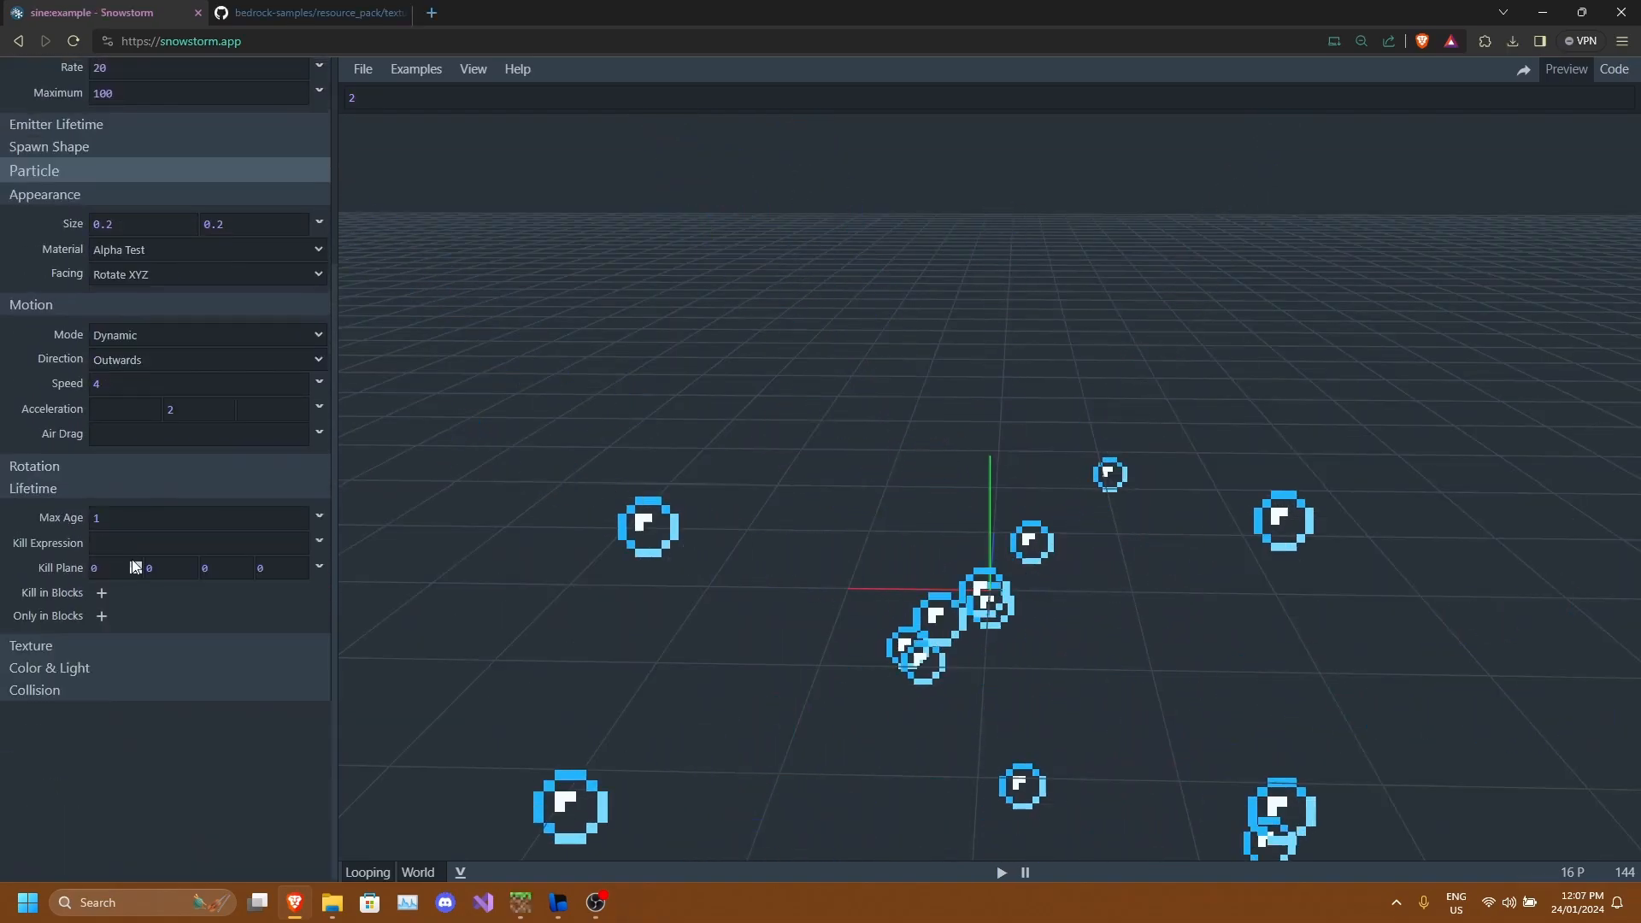
pyautogui.click(70, 653)
pyautogui.click(78, 505)
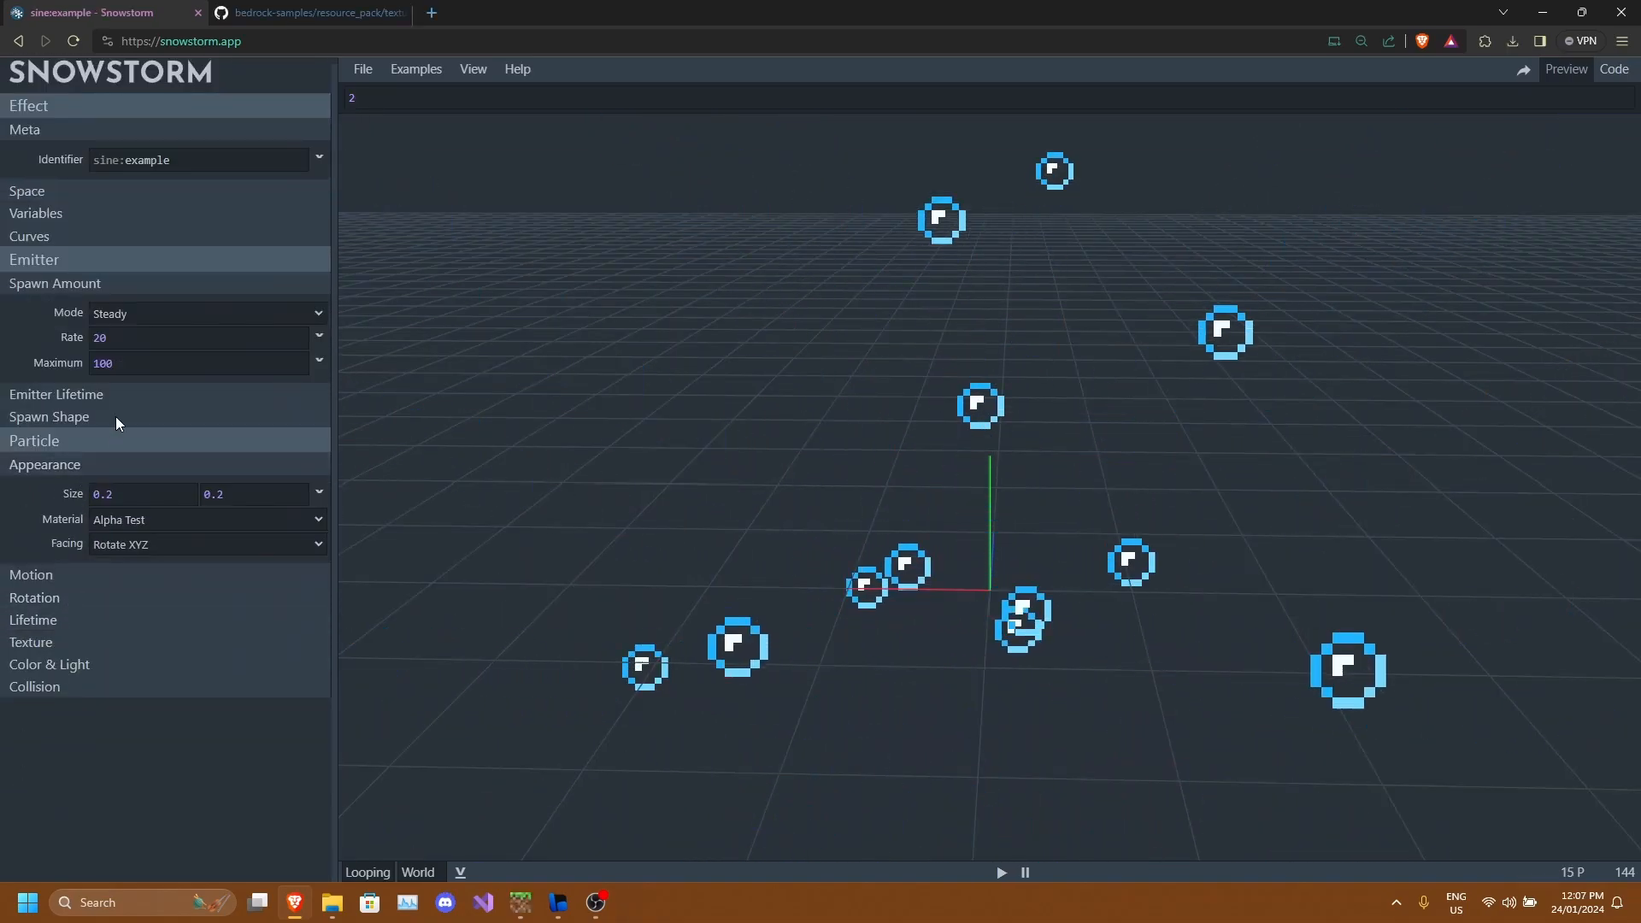
pyautogui.click(69, 466)
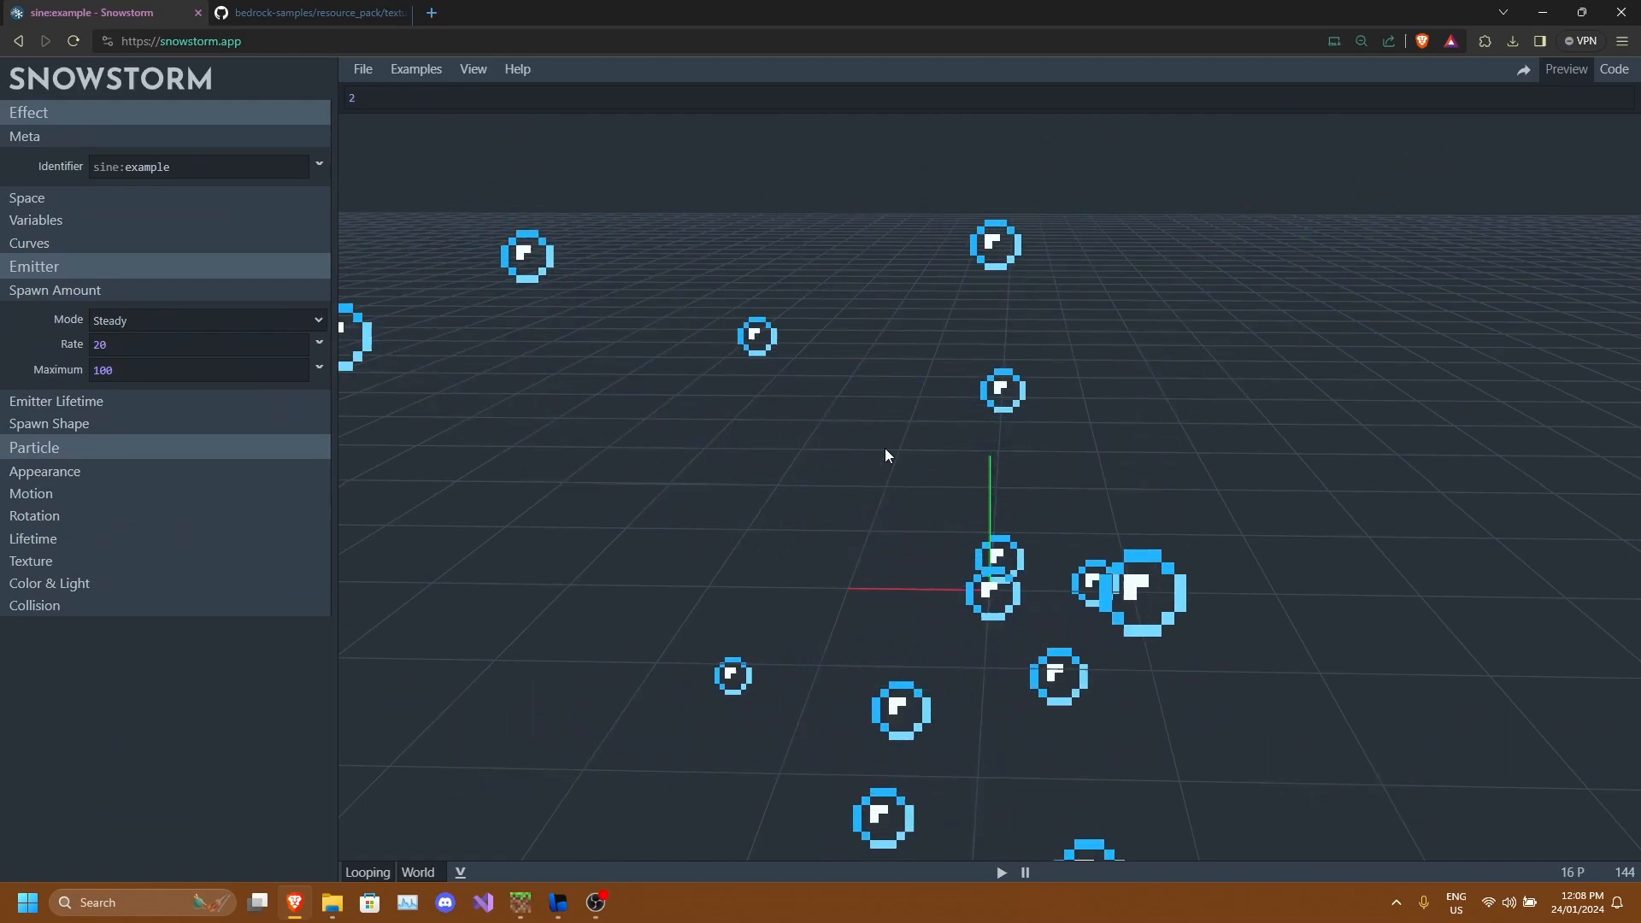
pyautogui.moveTo(883, 454); pyautogui.dragTo(1012, 592)
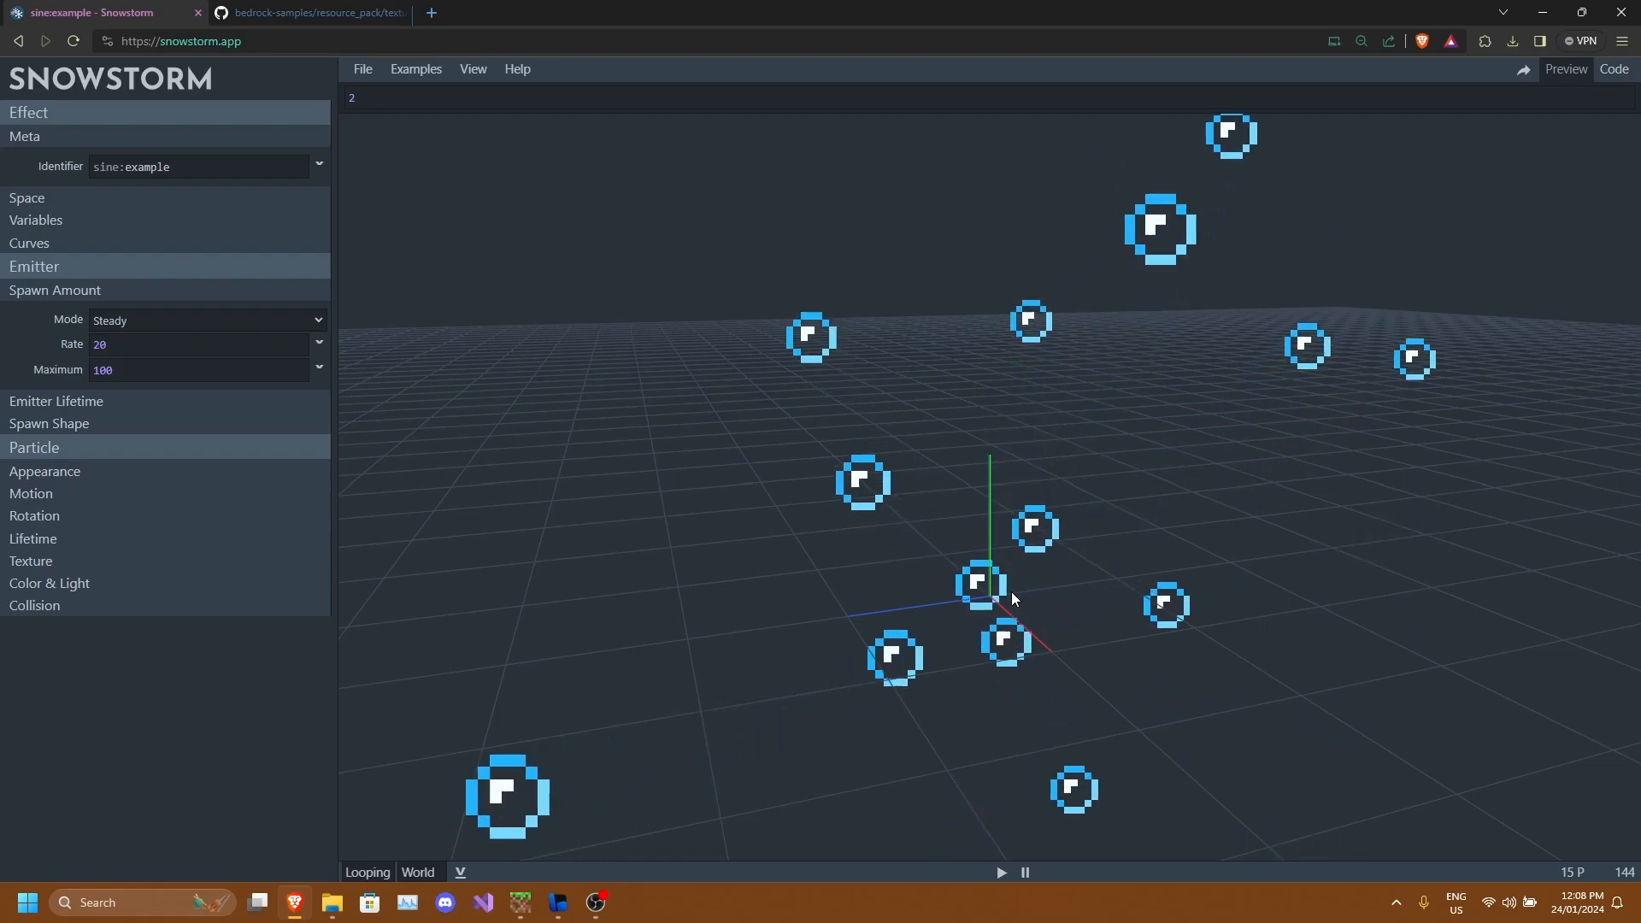
pyautogui.moveTo(901, 571); pyautogui.dragTo(1041, 597)
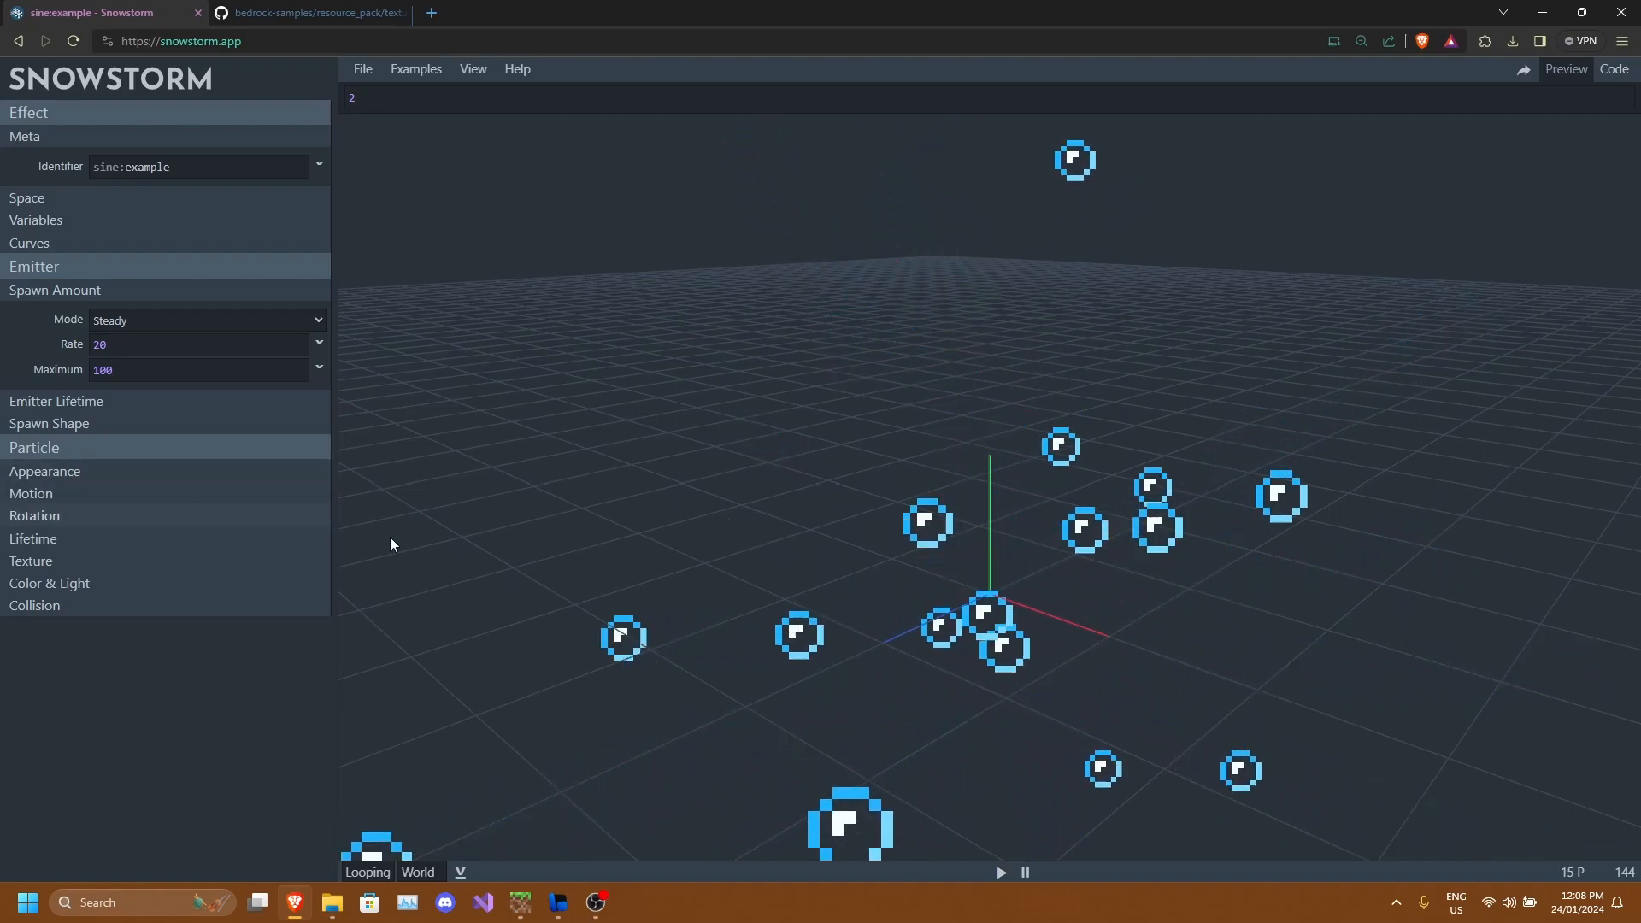
# Expand Motion and set both the particle speed and acceleration to 0.
pyautogui.click(68, 472)
pyautogui.click(94, 475)
pyautogui.click(64, 496)
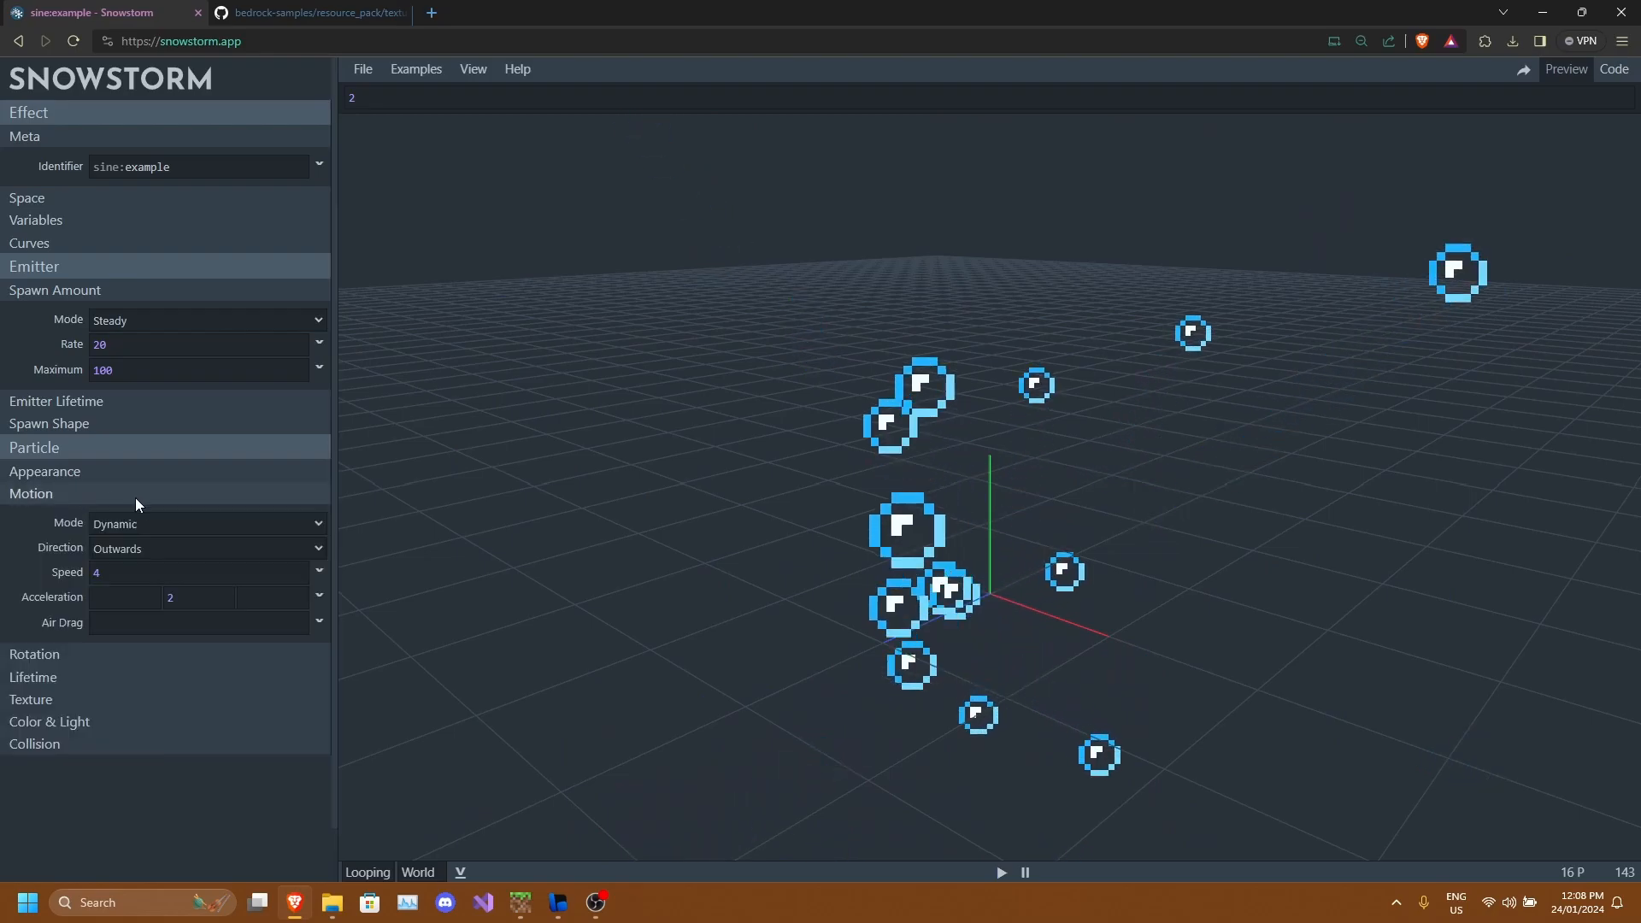
pyautogui.write('0')
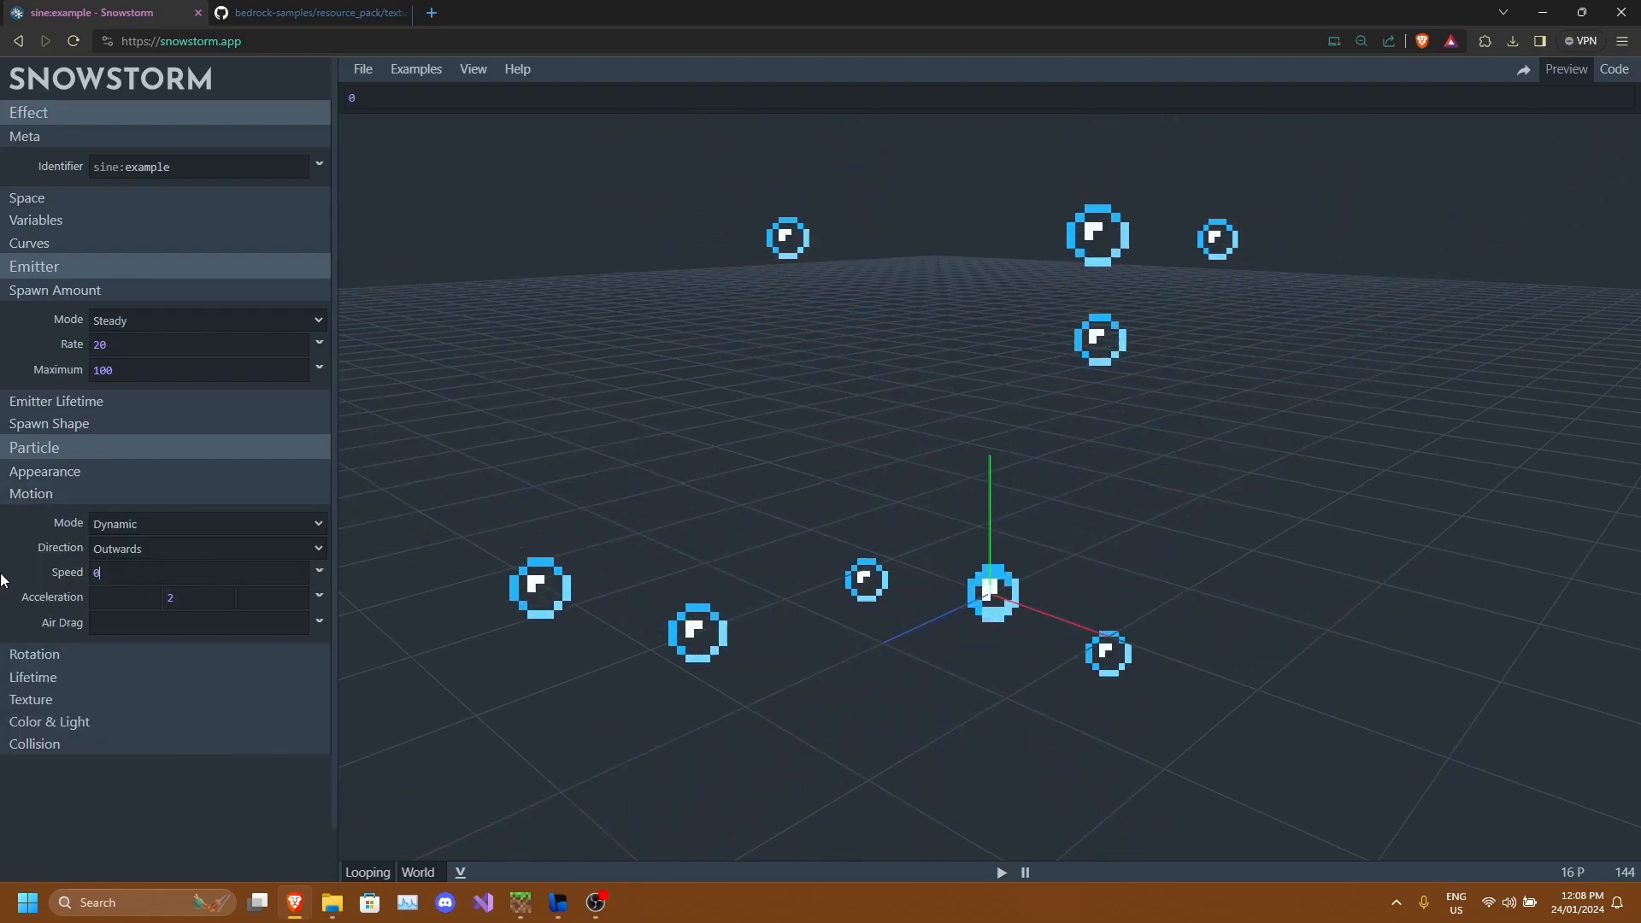
pyautogui.click(170, 597)
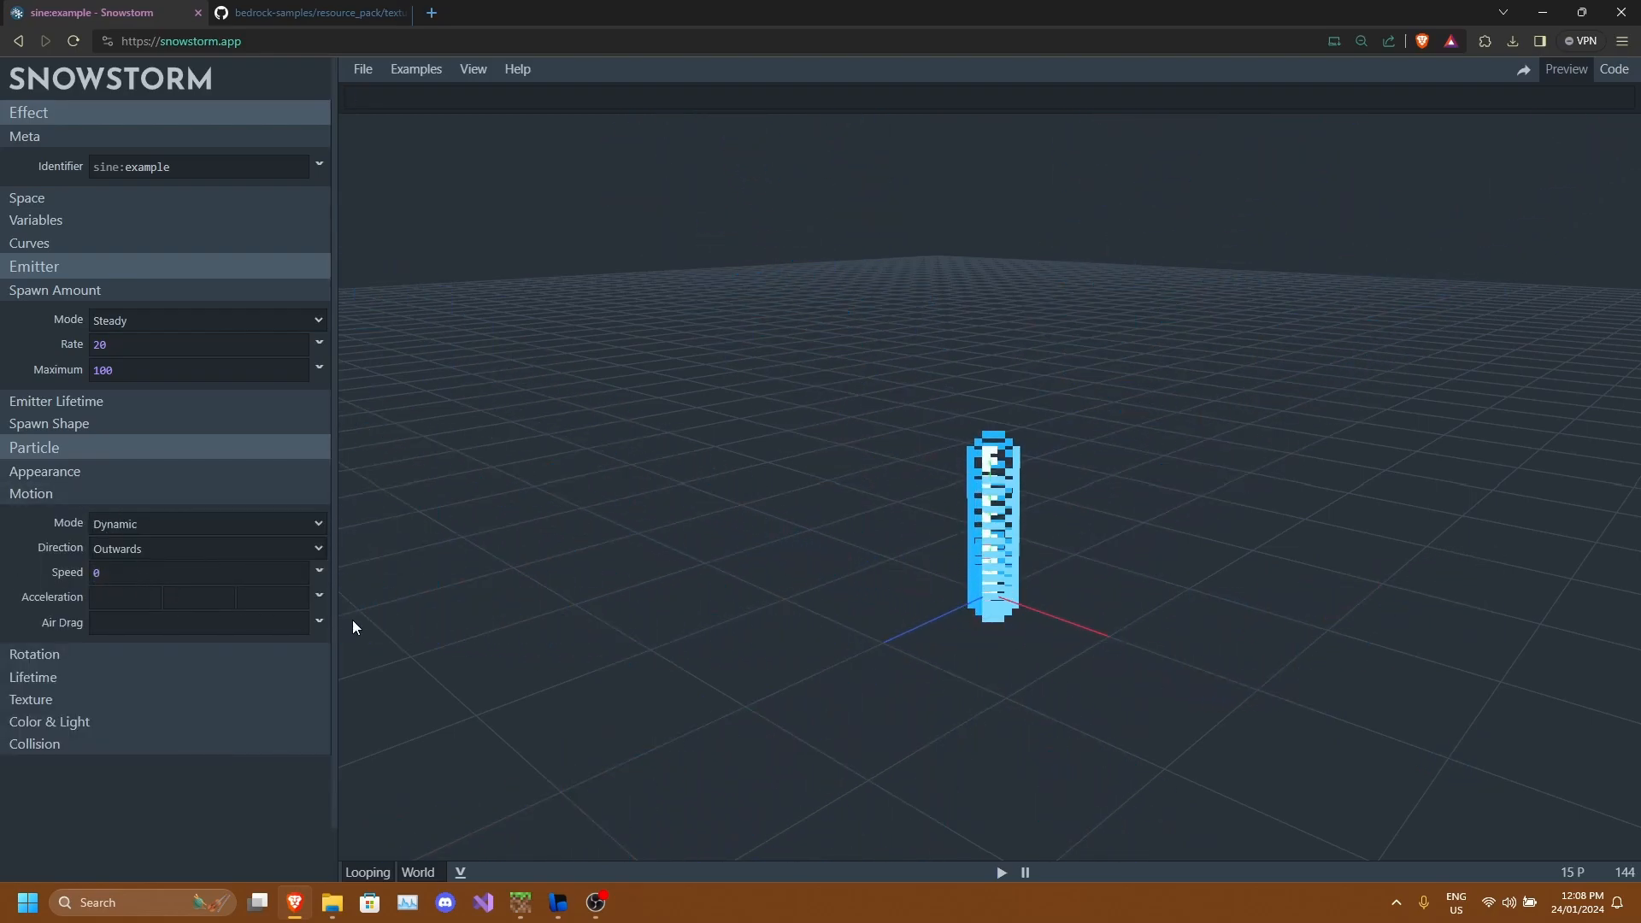
pyautogui.press('BackSpace')
pyautogui.write('0')
pyautogui.moveTo(795, 581); pyautogui.dragTo(920, 599)
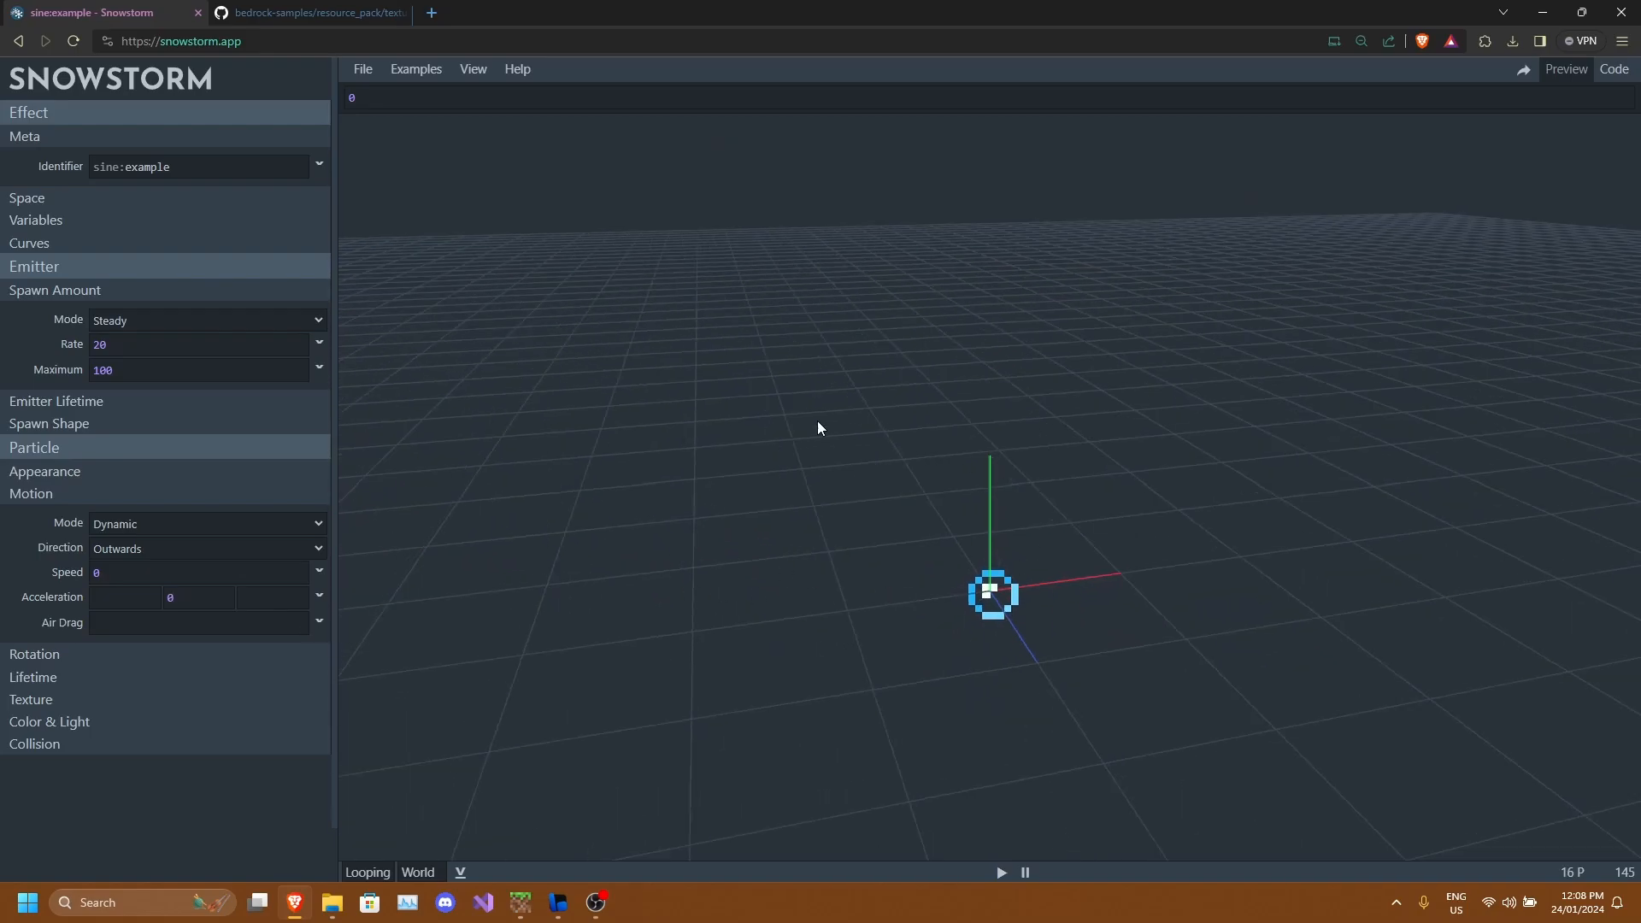
# Collapse the Motion section and review the MoLang Sheet's variables and math operations.
pyautogui.click(80, 493)
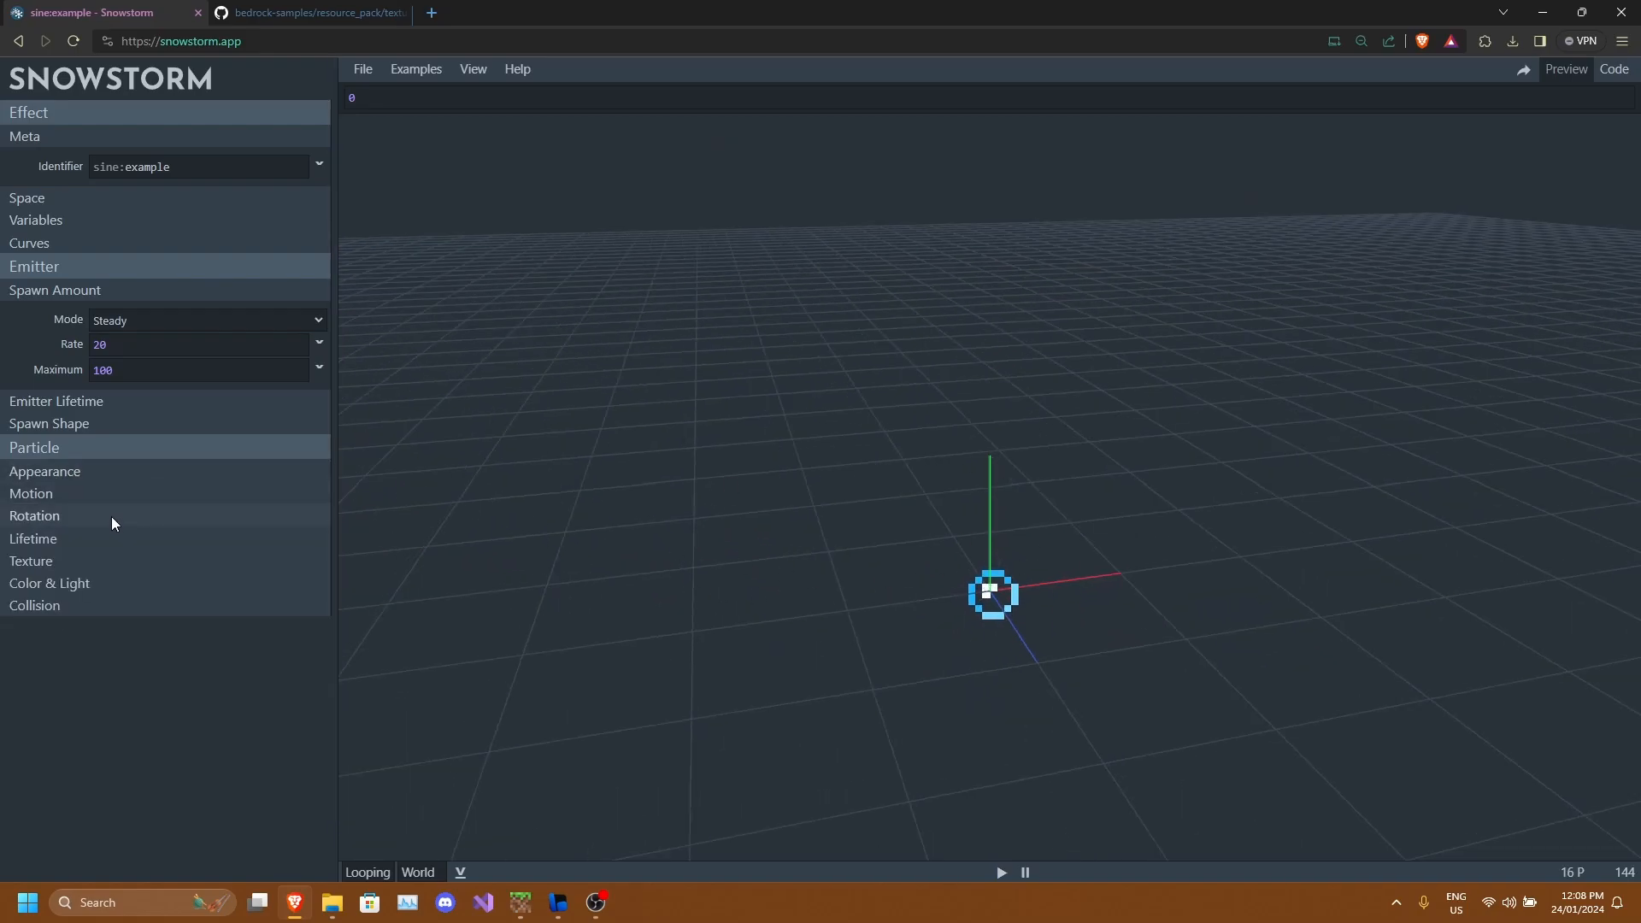
pyautogui.click(507, 73)
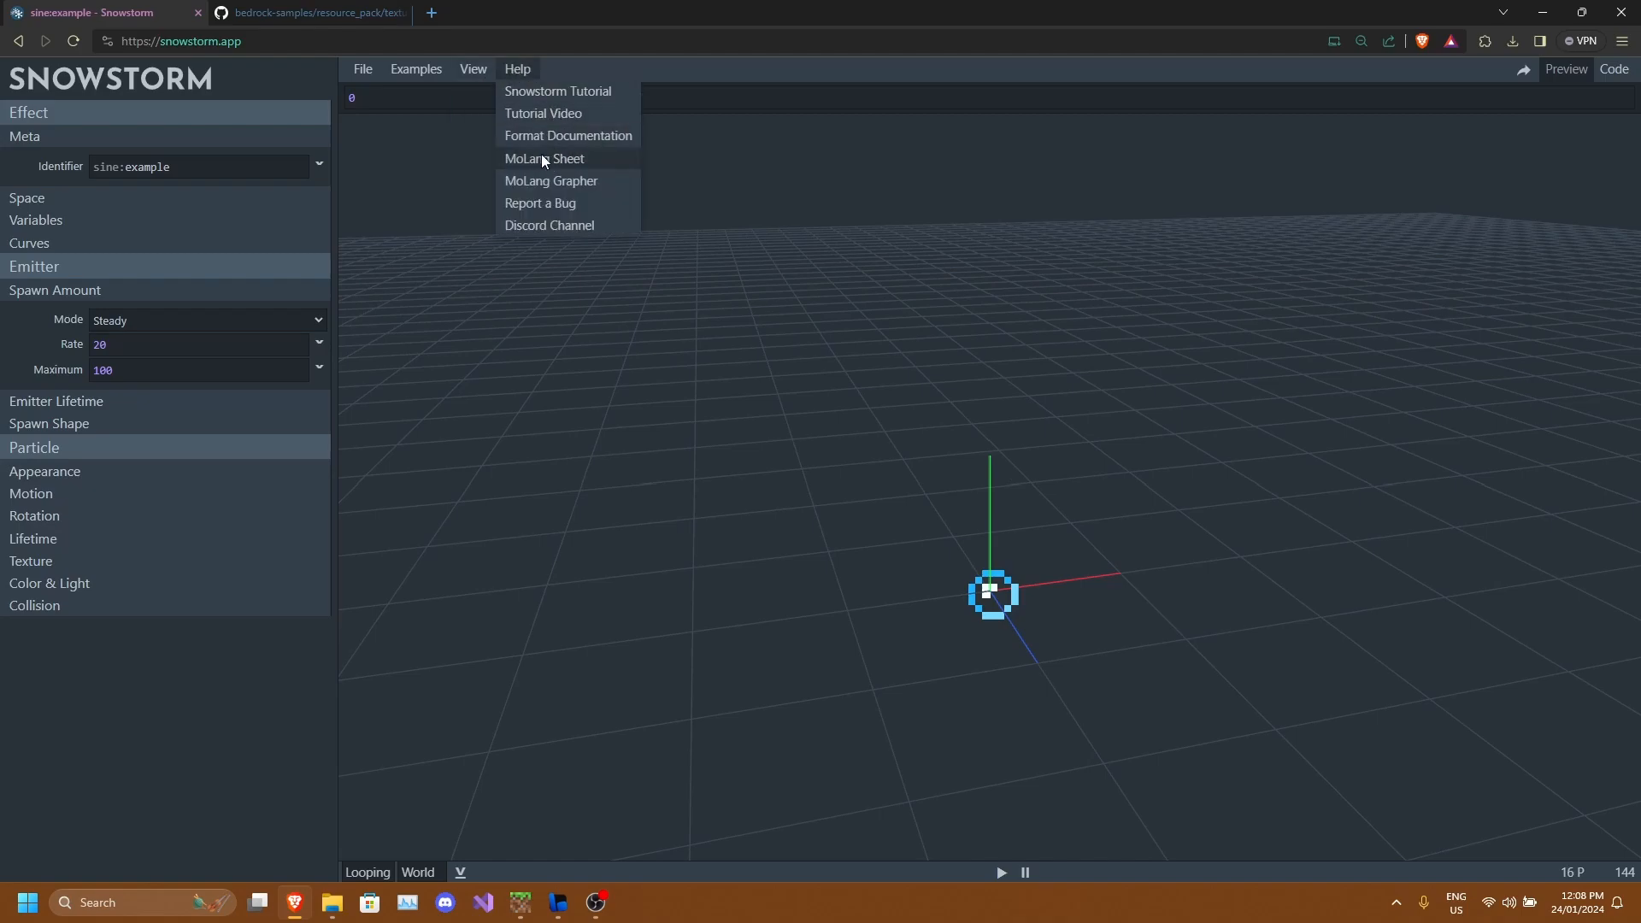
pyautogui.click(583, 159)
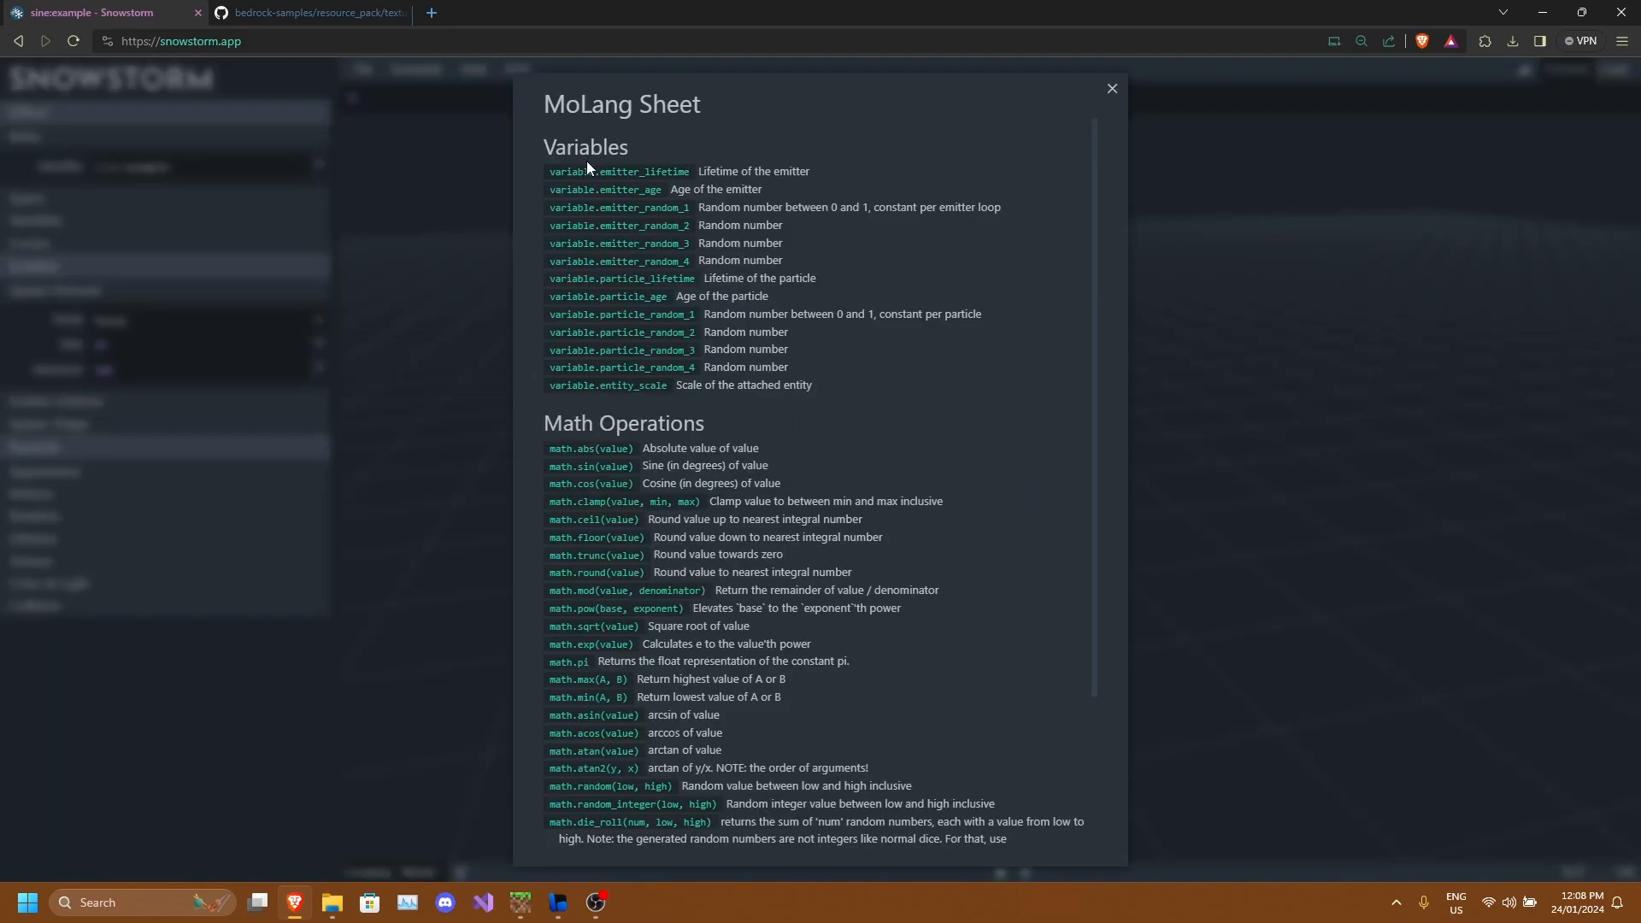
pyautogui.moveTo(544, 177); pyautogui.dragTo(674, 386)
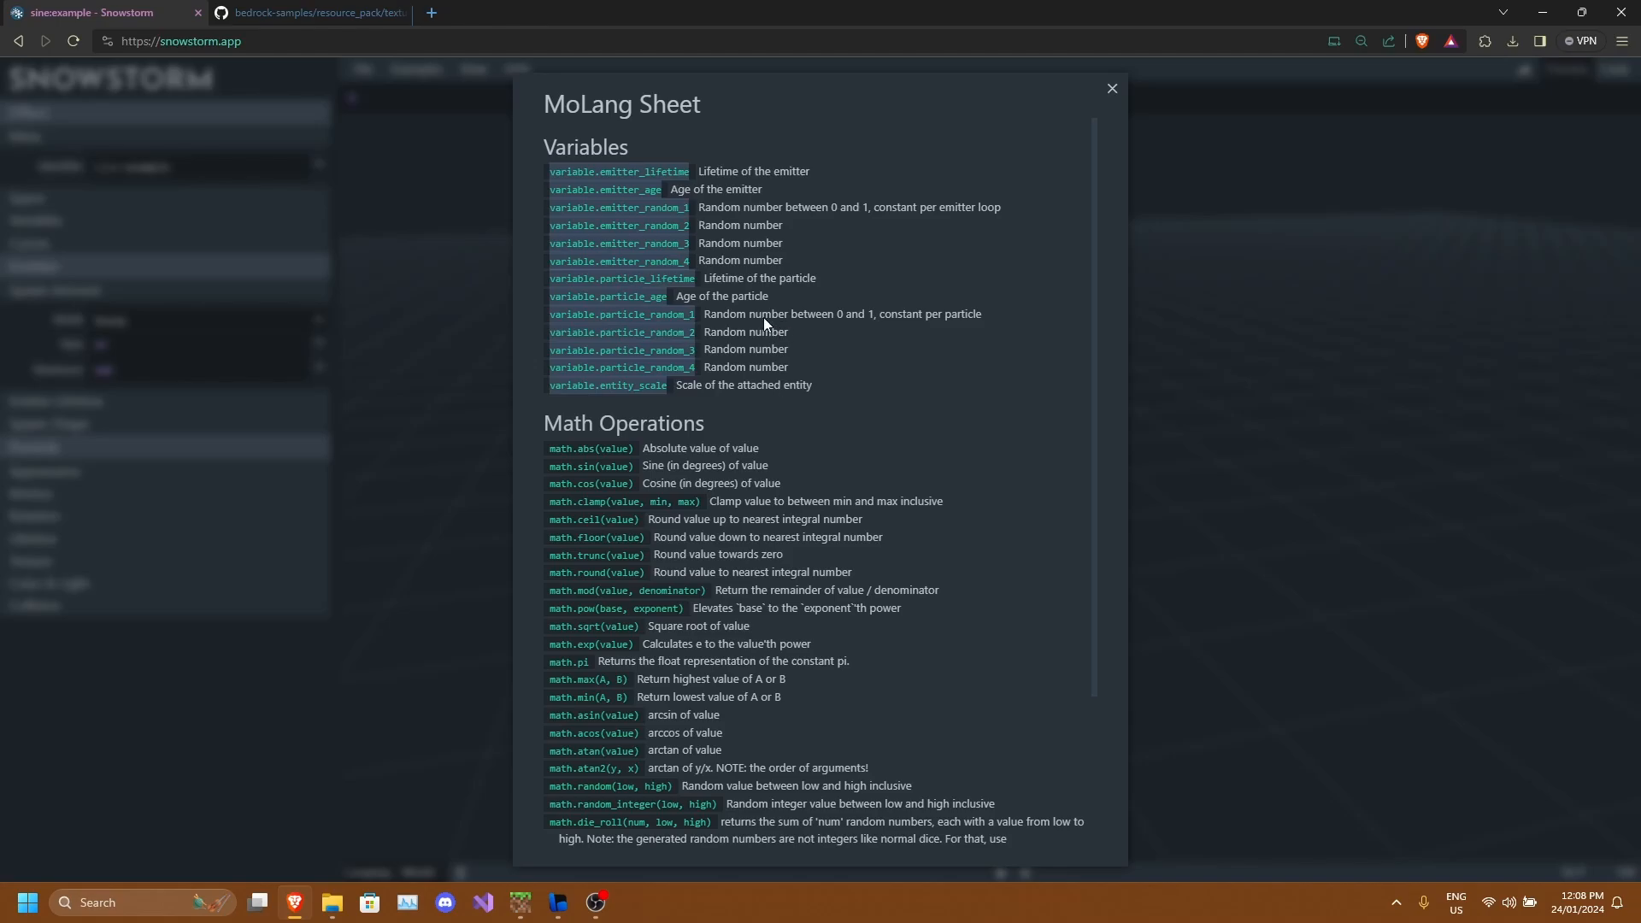
pyautogui.click(671, 229)
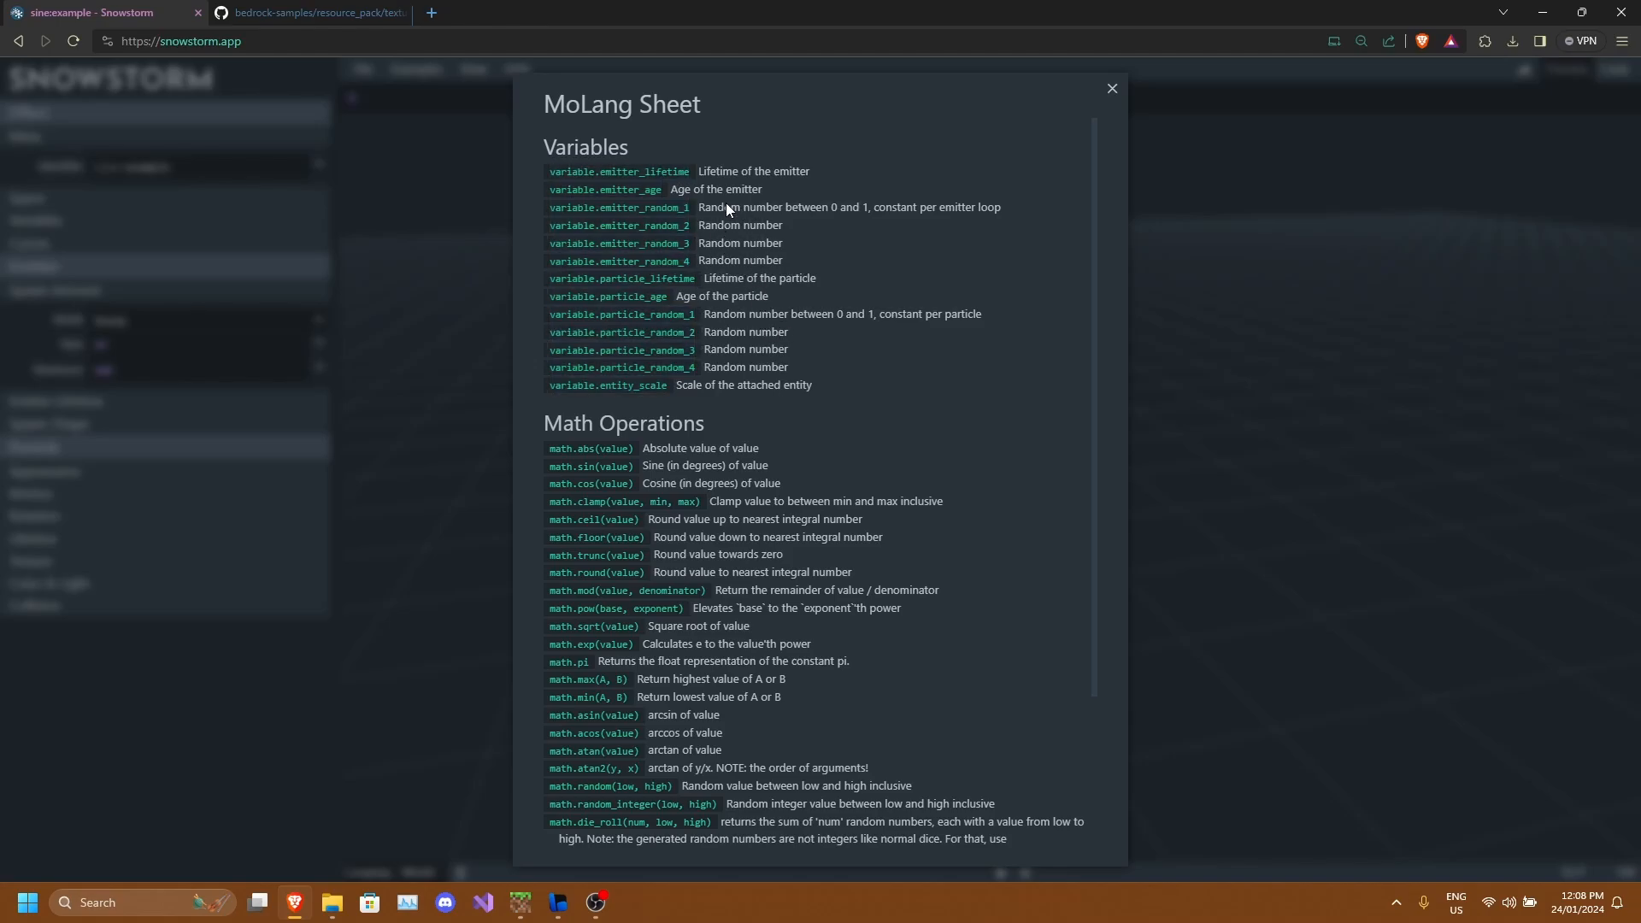
pyautogui.scroll(-3, 747, 318)
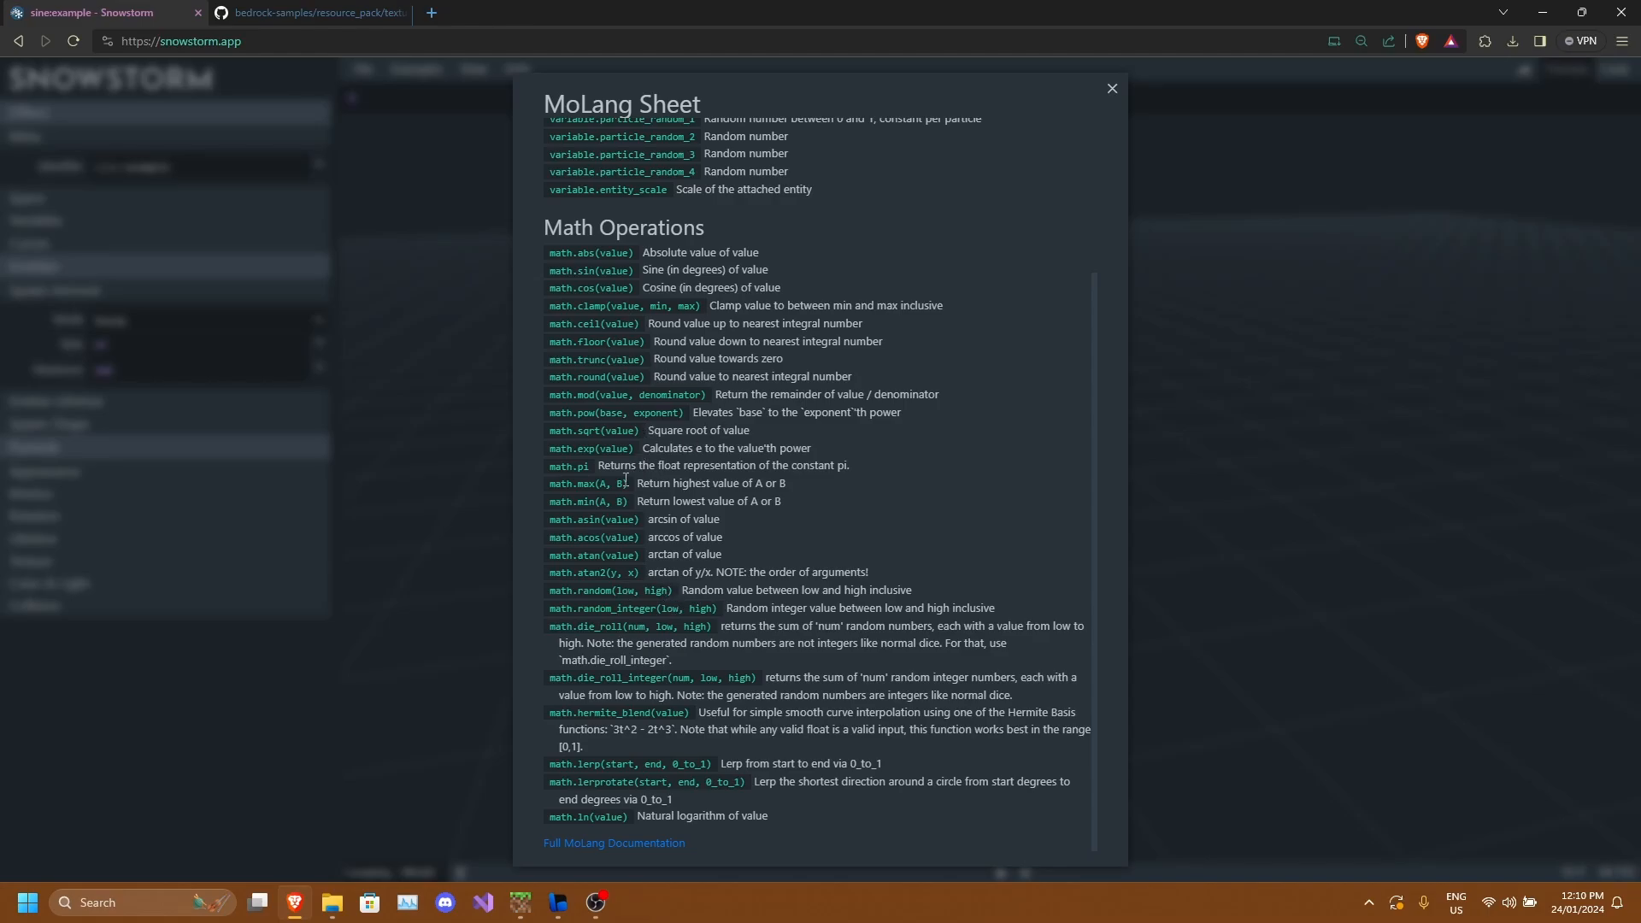
pyautogui.scroll(3, 636, 461)
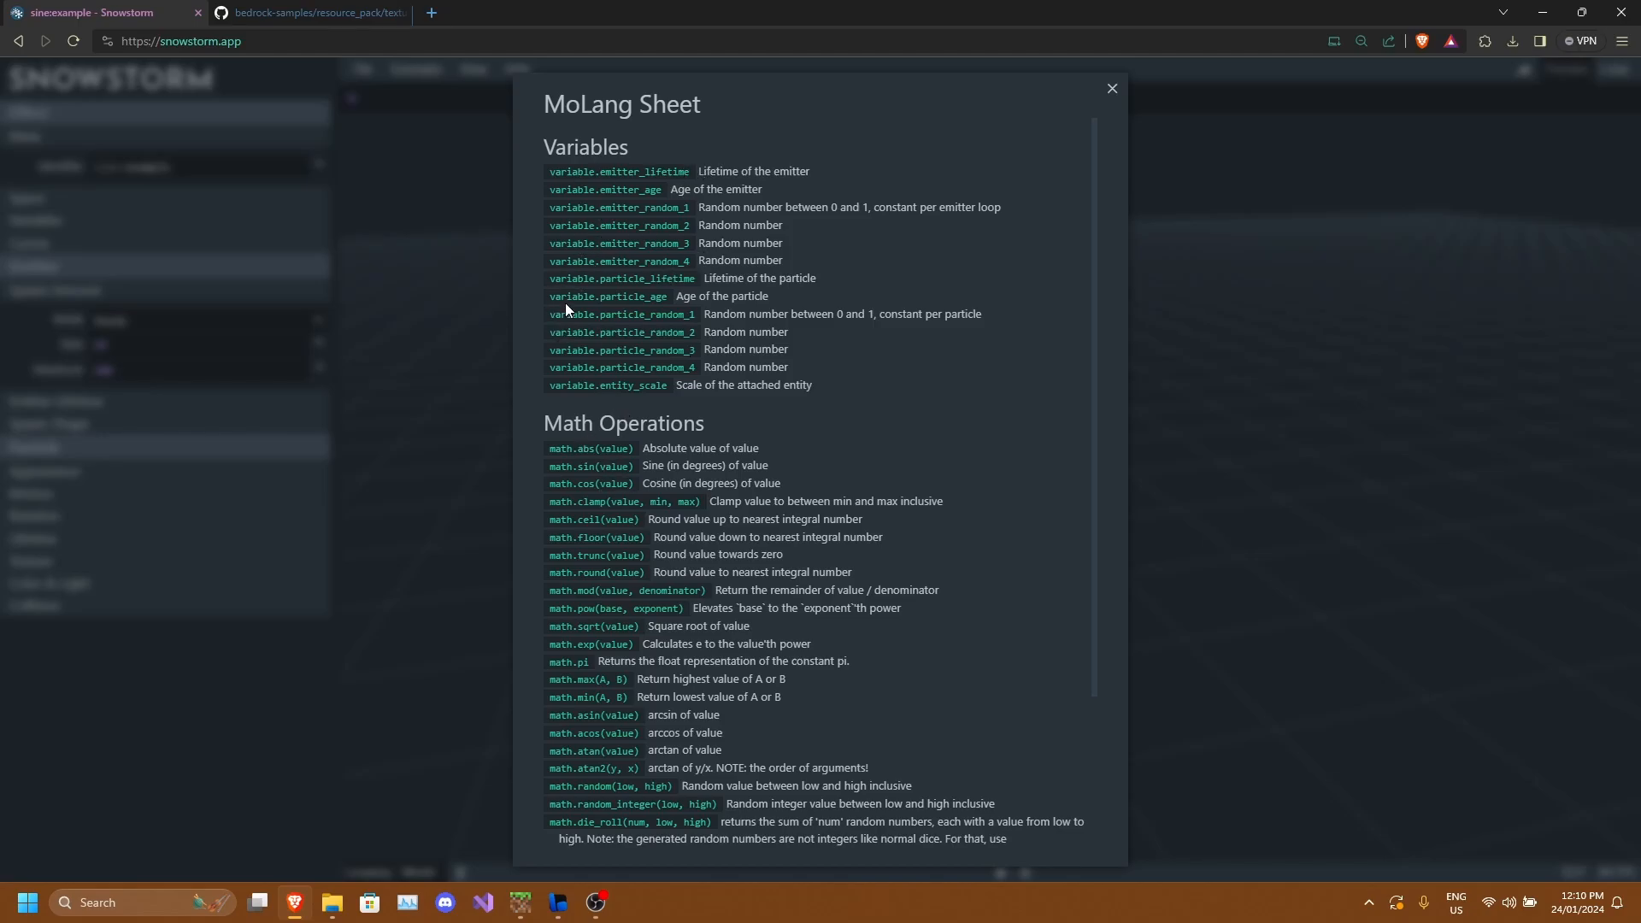
pyautogui.scroll(-2, 637, 334)
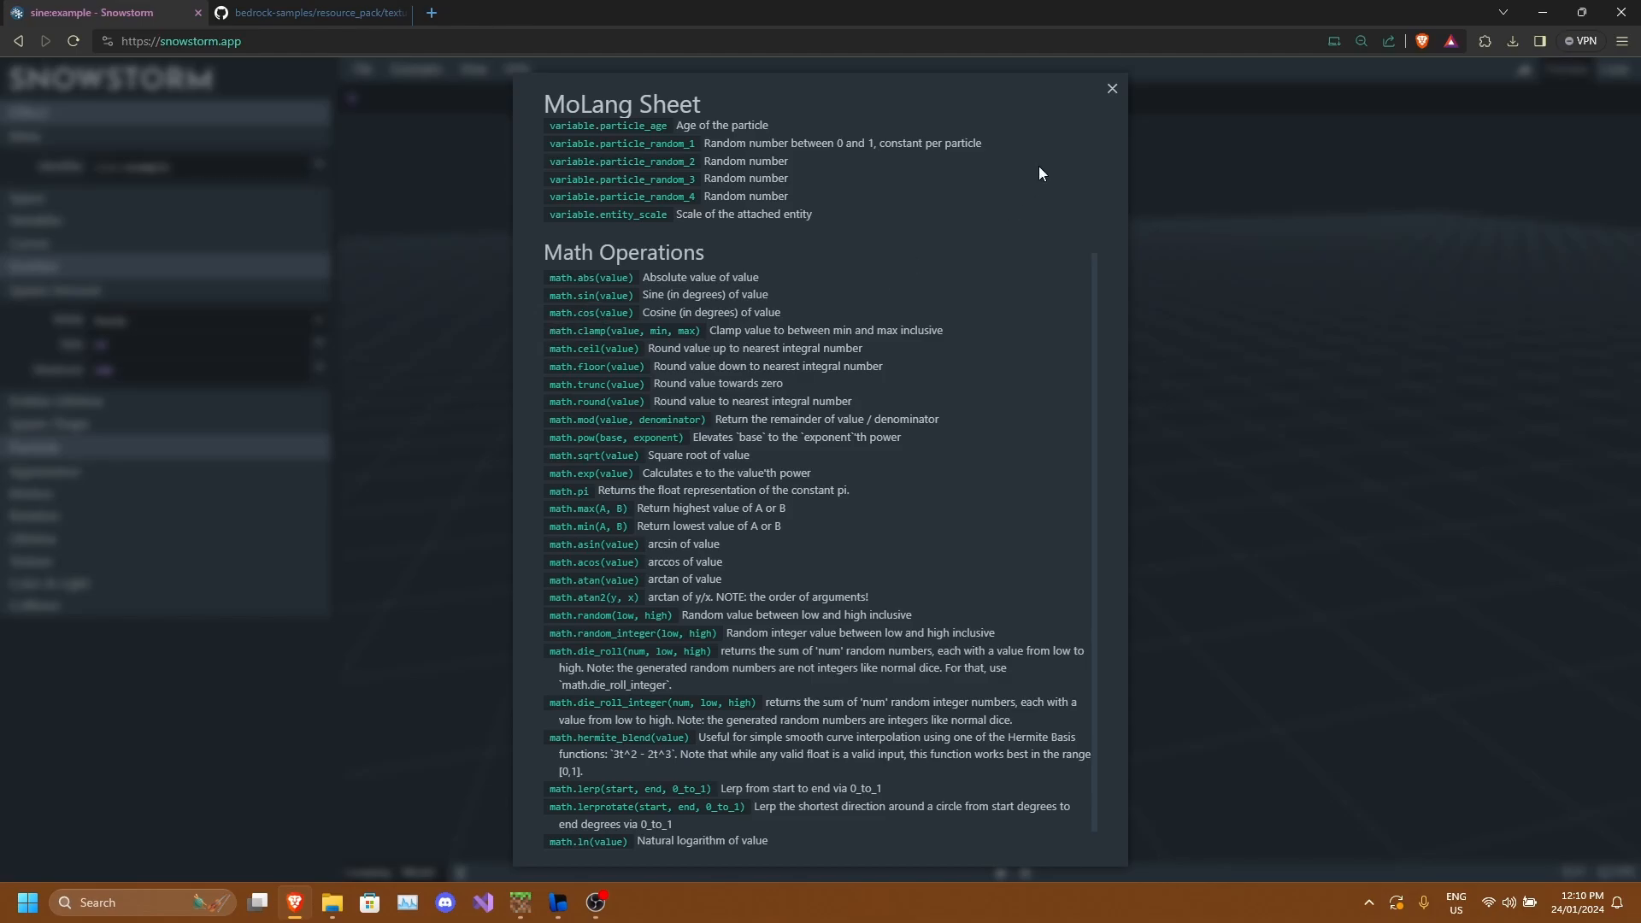
pyautogui.click(1112, 90)
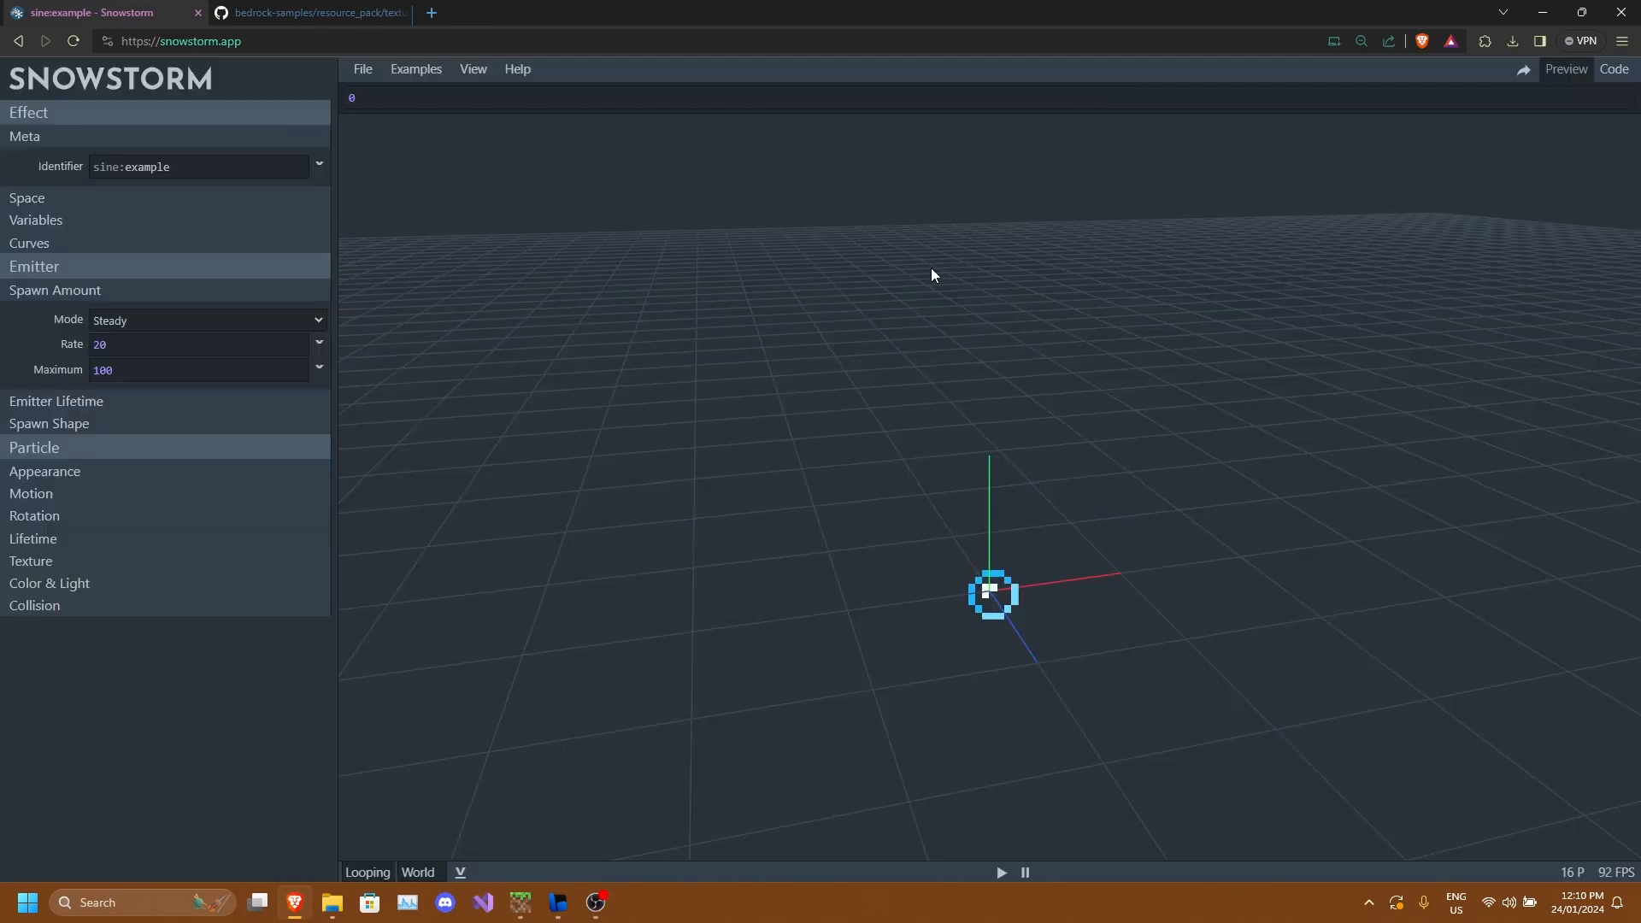
# Expand the Emitter Lifetime section.
pyautogui.click(72, 404)
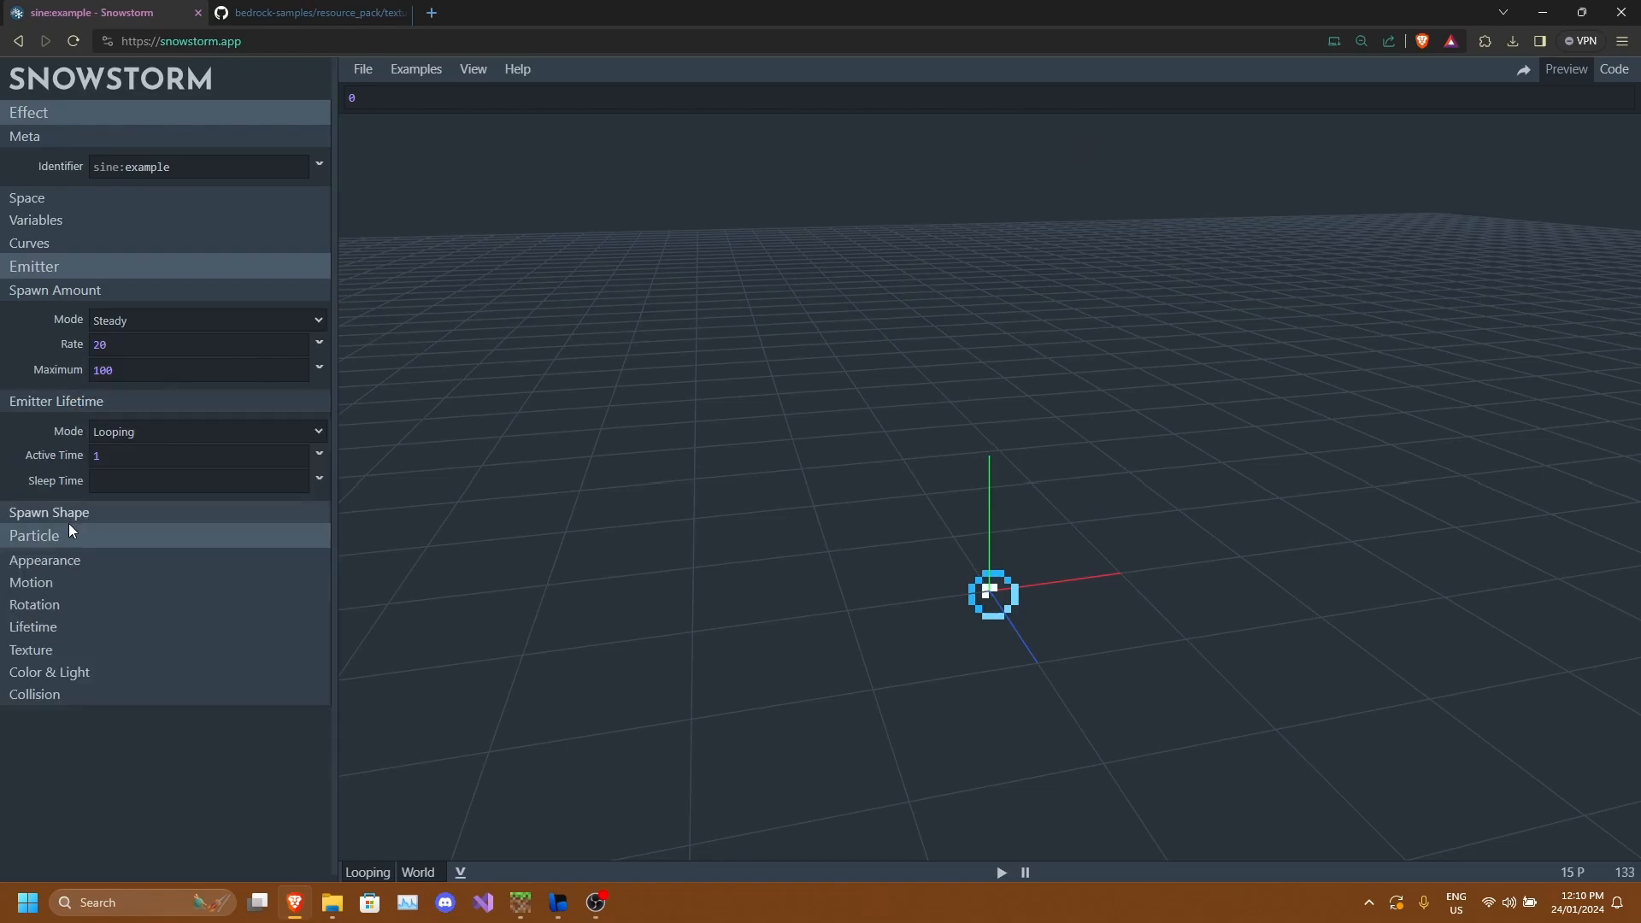
pyautogui.click(69, 568)
pyautogui.click(74, 566)
pyautogui.click(91, 582)
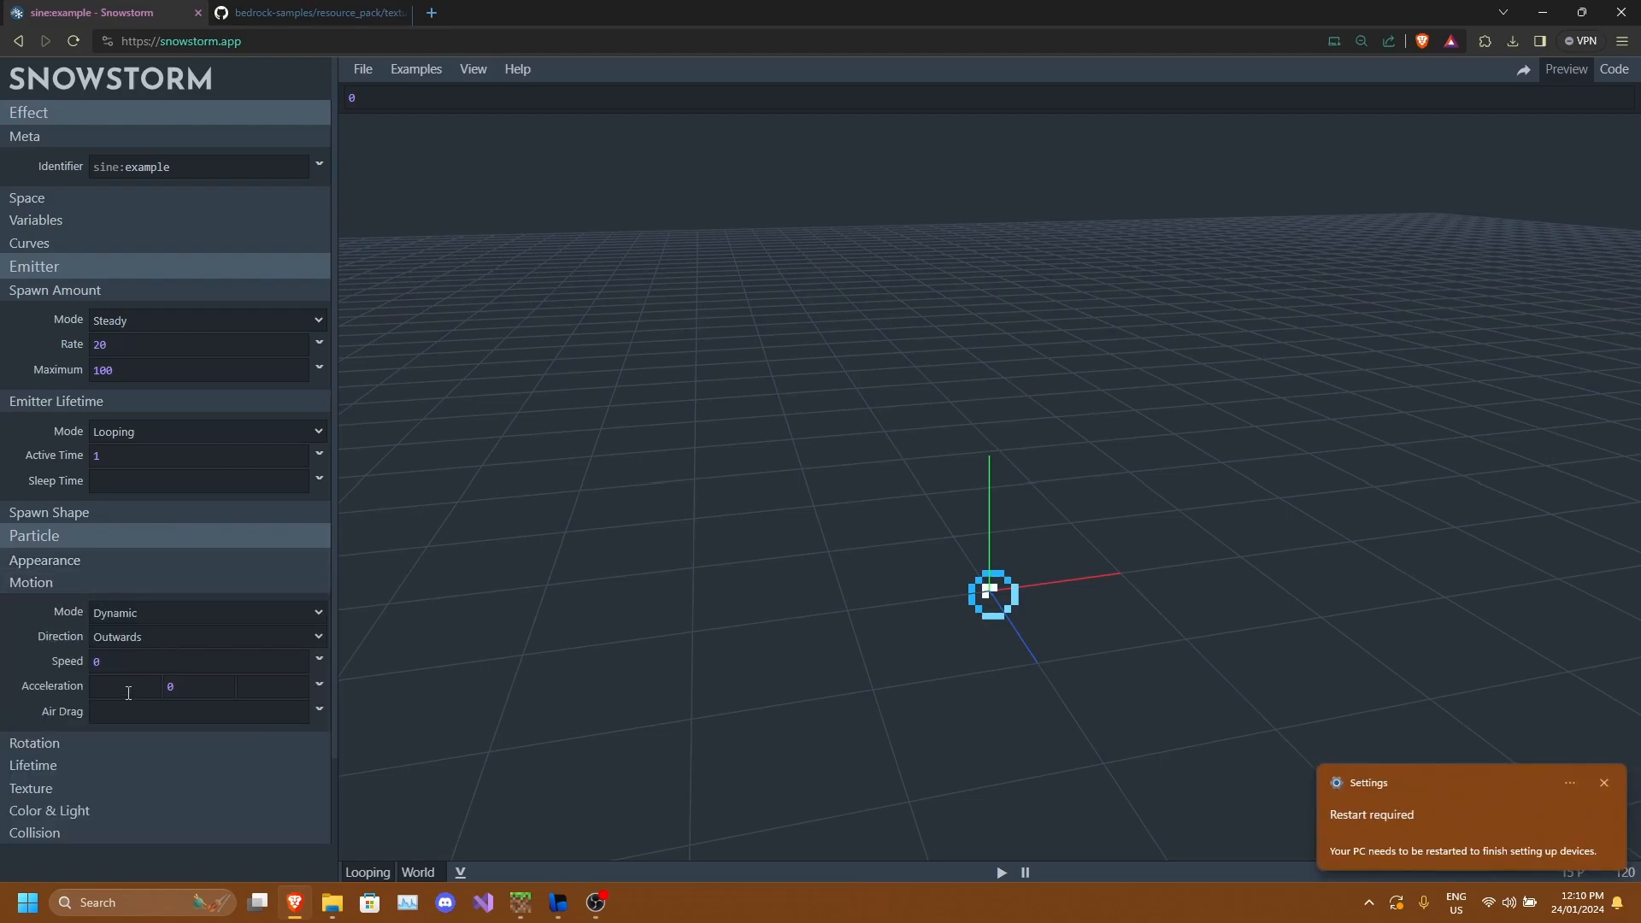
pyautogui.click(73, 590)
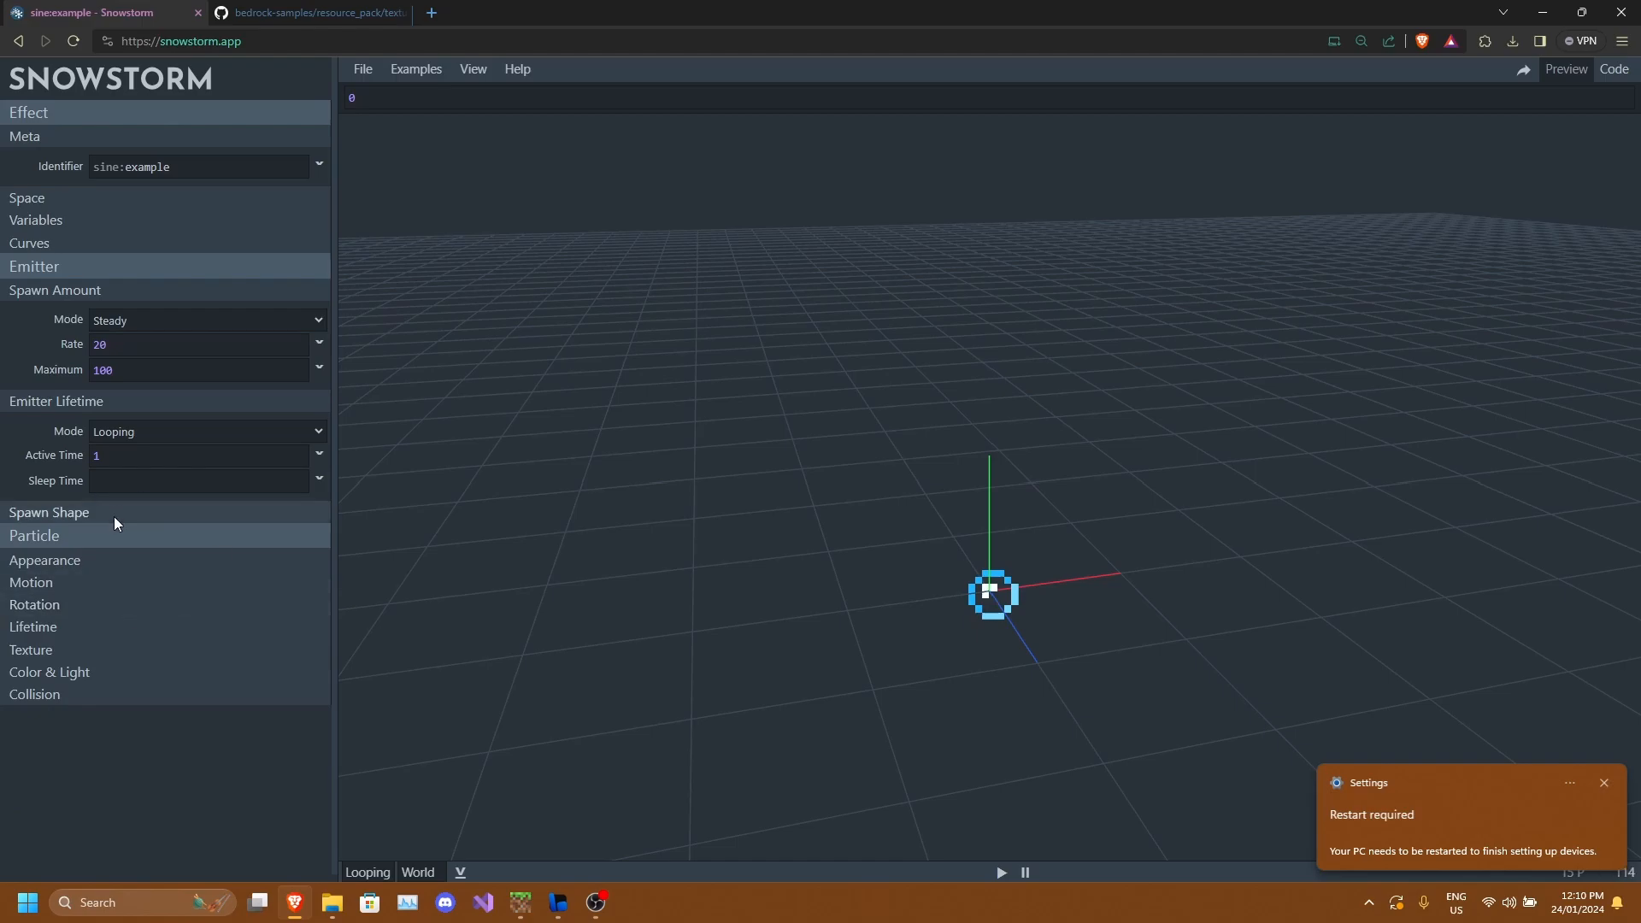
pyautogui.click(61, 198)
pyautogui.click(106, 198)
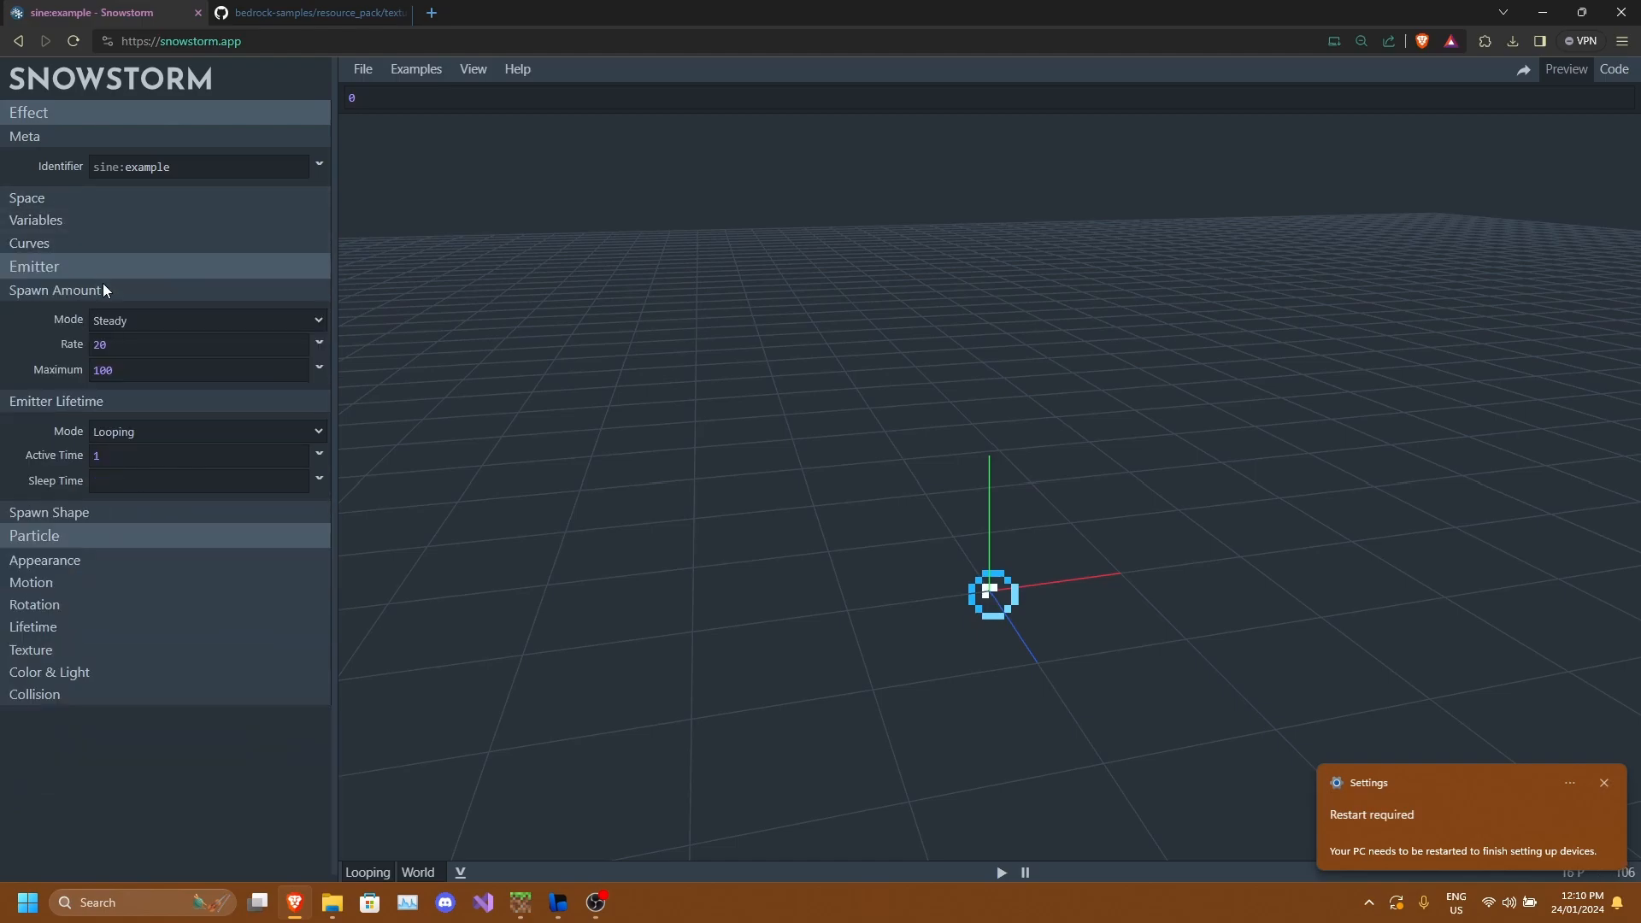
# Expand Spawn Shape and keep its mode set to Point.
pyautogui.click(101, 516)
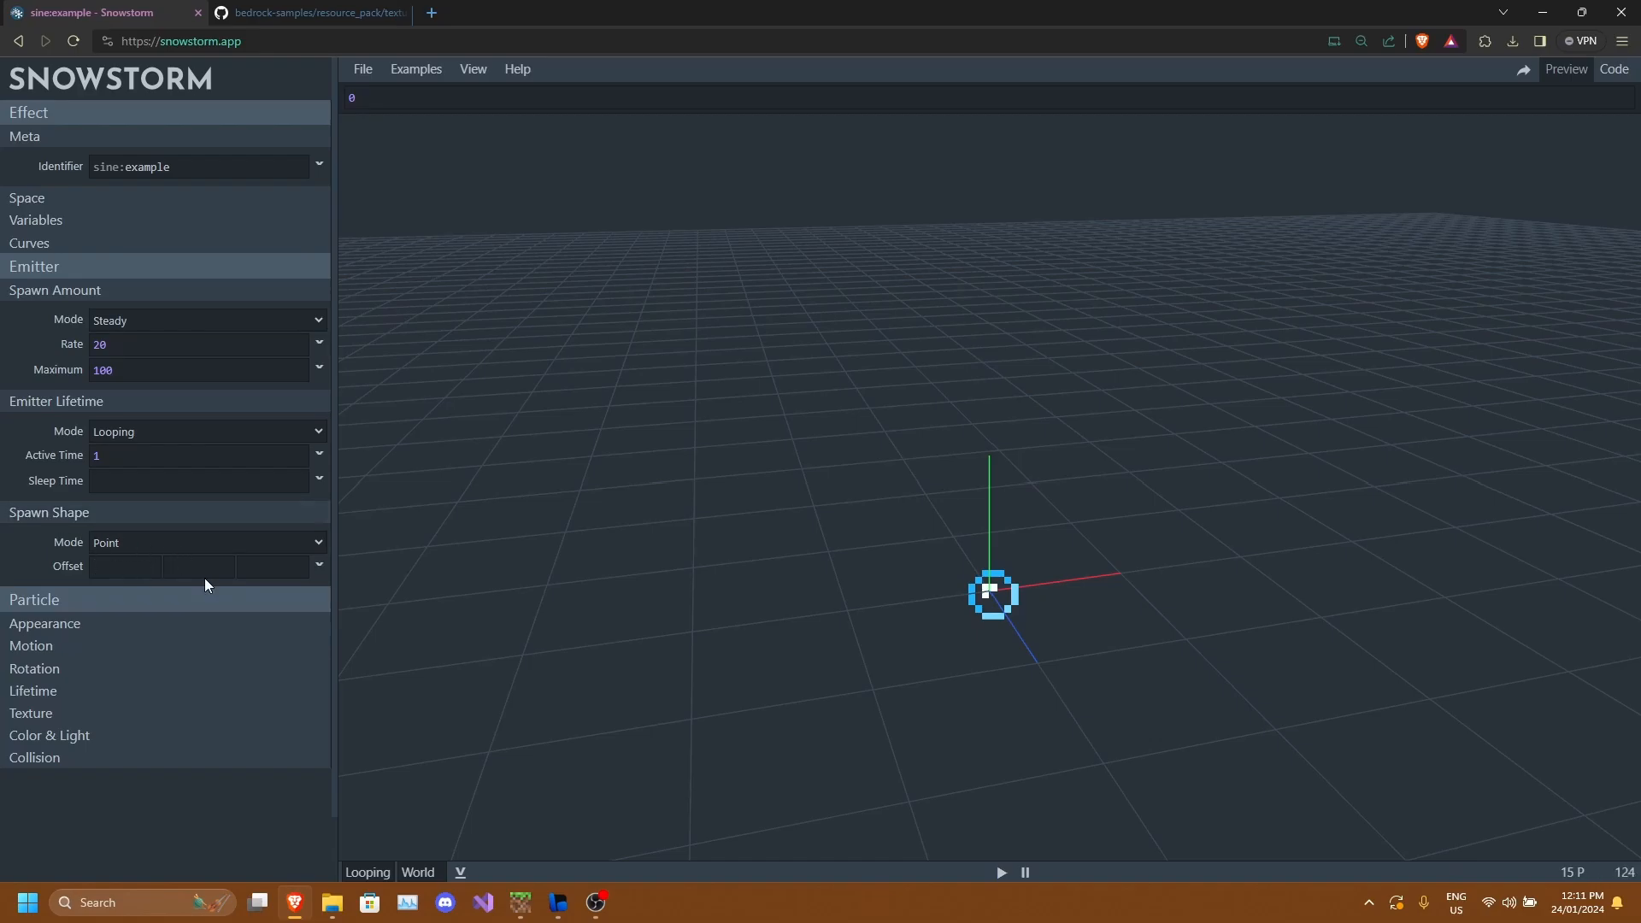
pyautogui.click(144, 546)
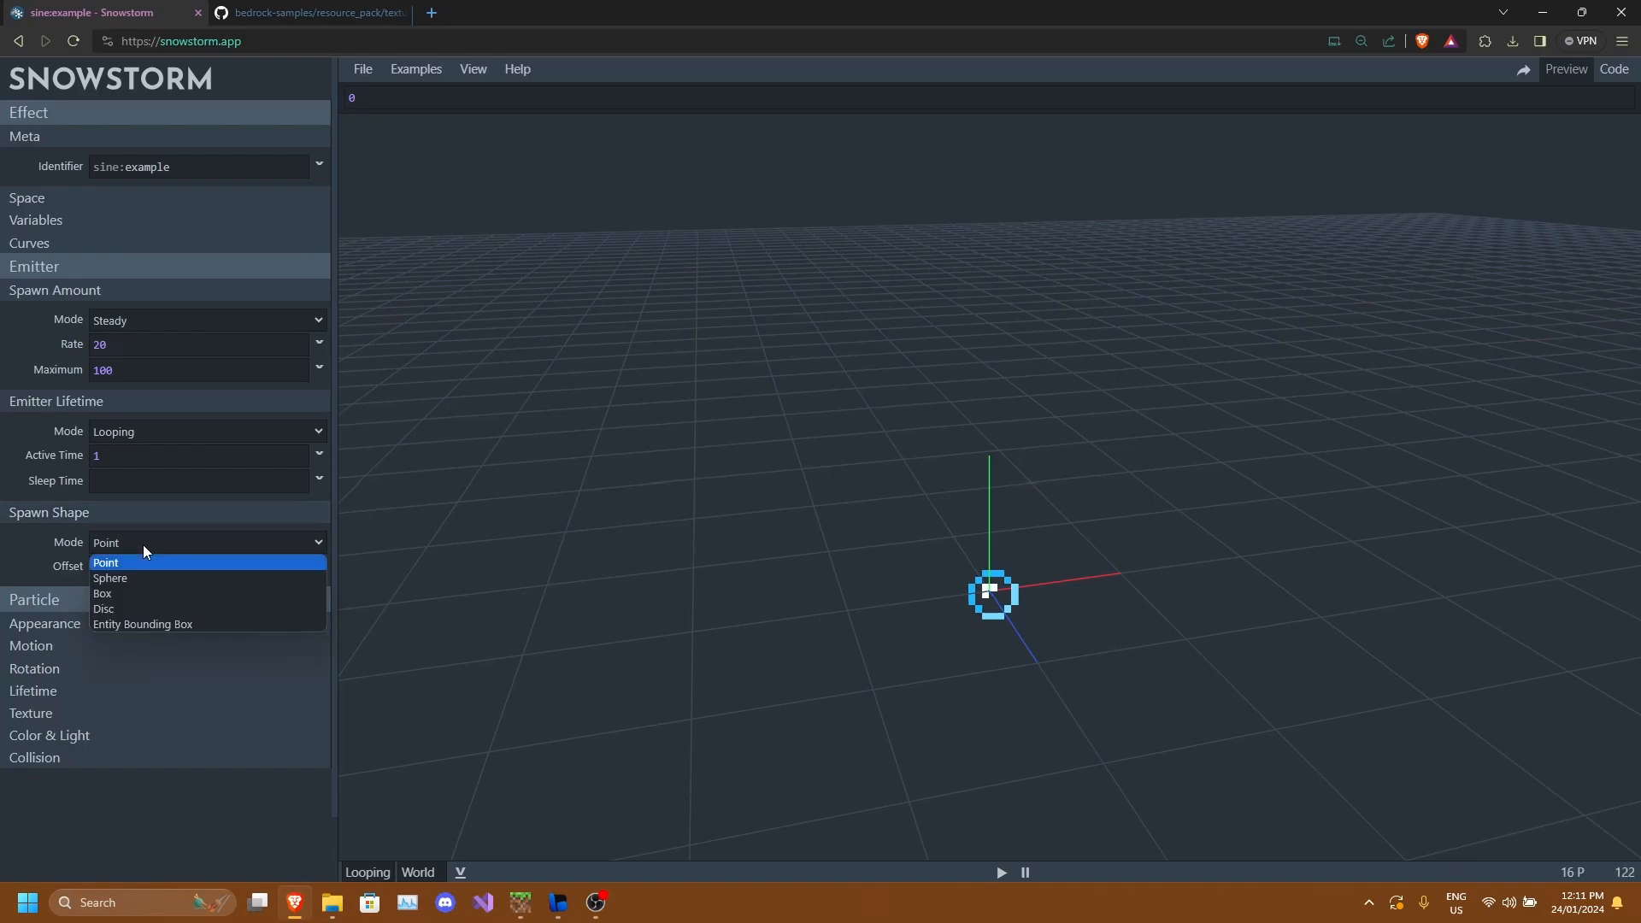
pyautogui.click(142, 545)
# Try setting the spawn offset's Y value to 2, then clear it.
pyautogui.moveTo(914, 579); pyautogui.dragTo(1011, 629)
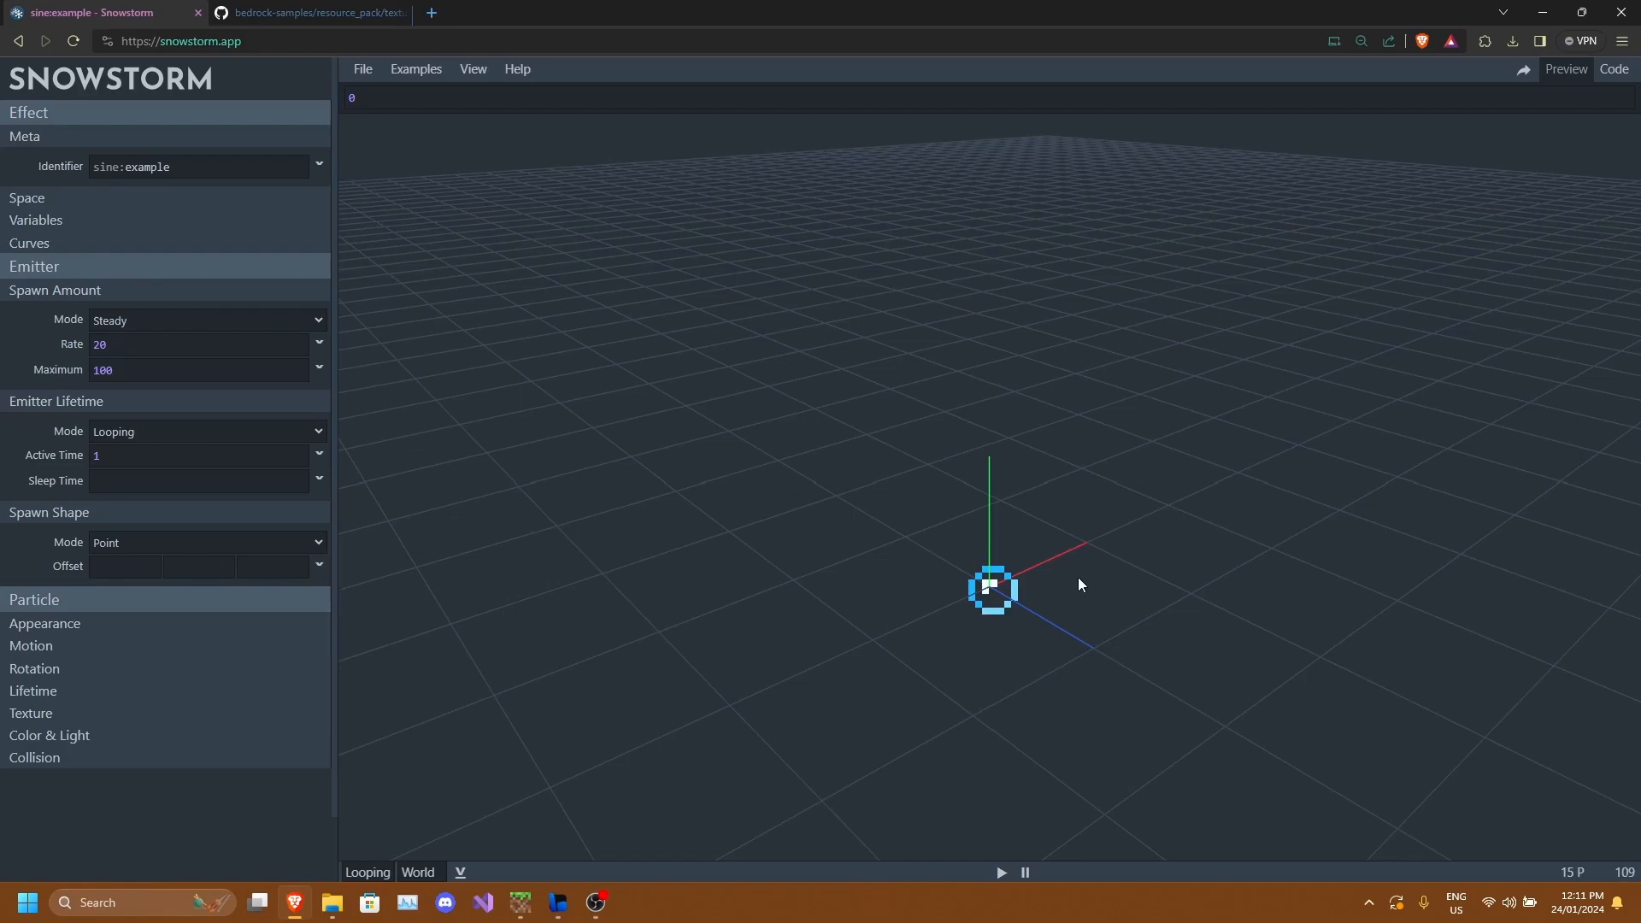
pyautogui.moveTo(992, 602); pyautogui.dragTo(993, 582)
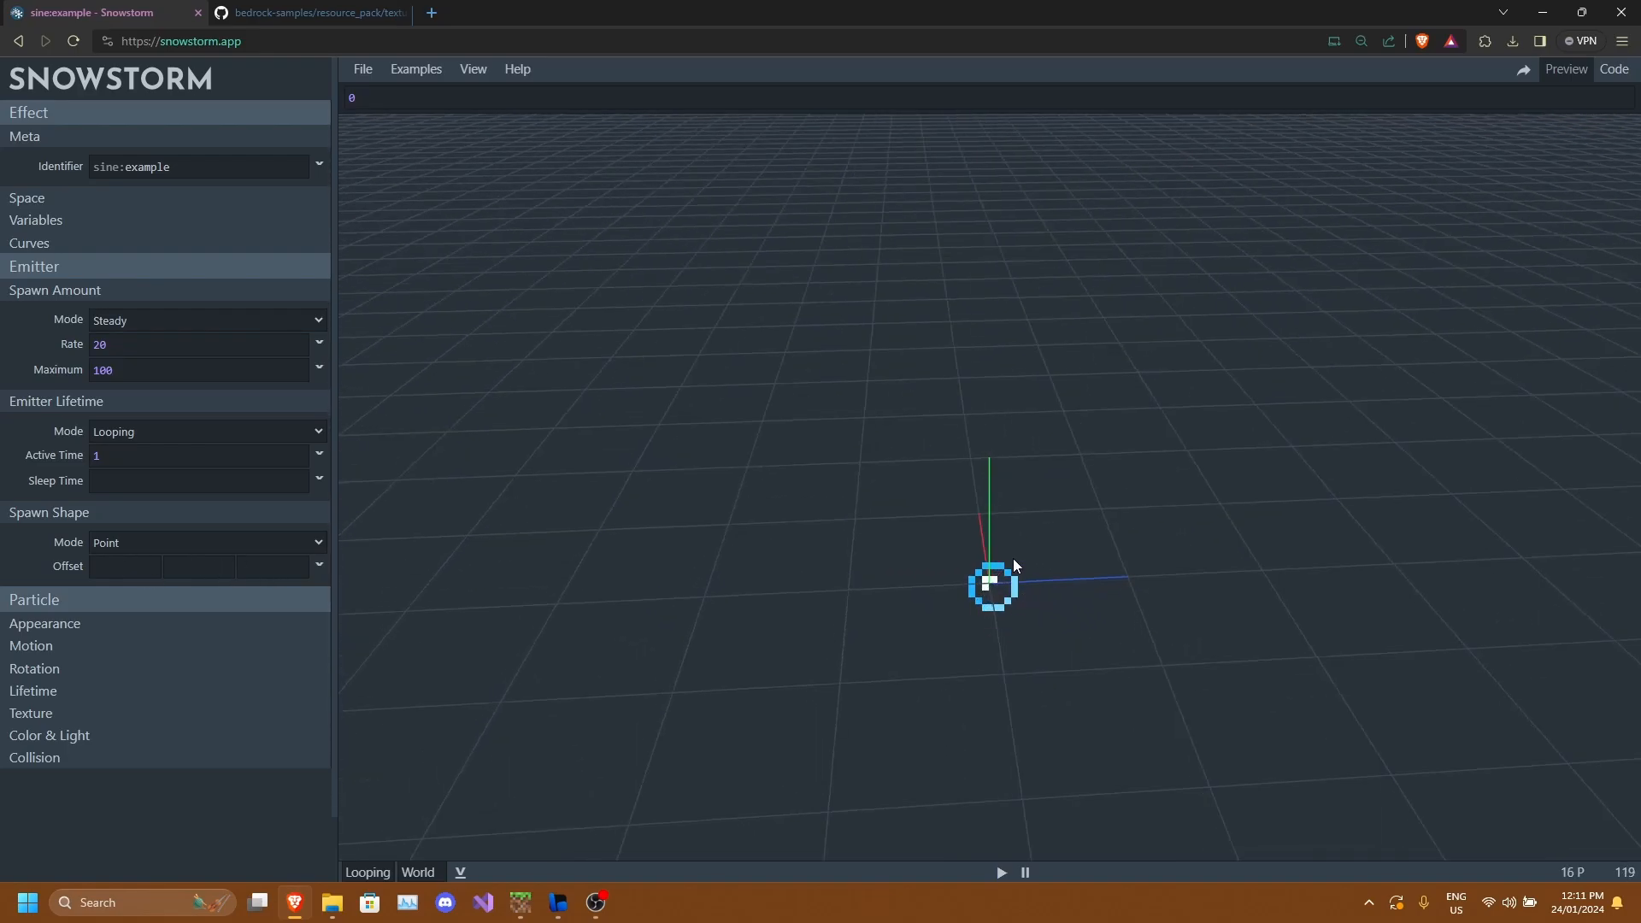
pyautogui.click(204, 572)
pyautogui.moveTo(504, 612); pyautogui.dragTo(846, 591)
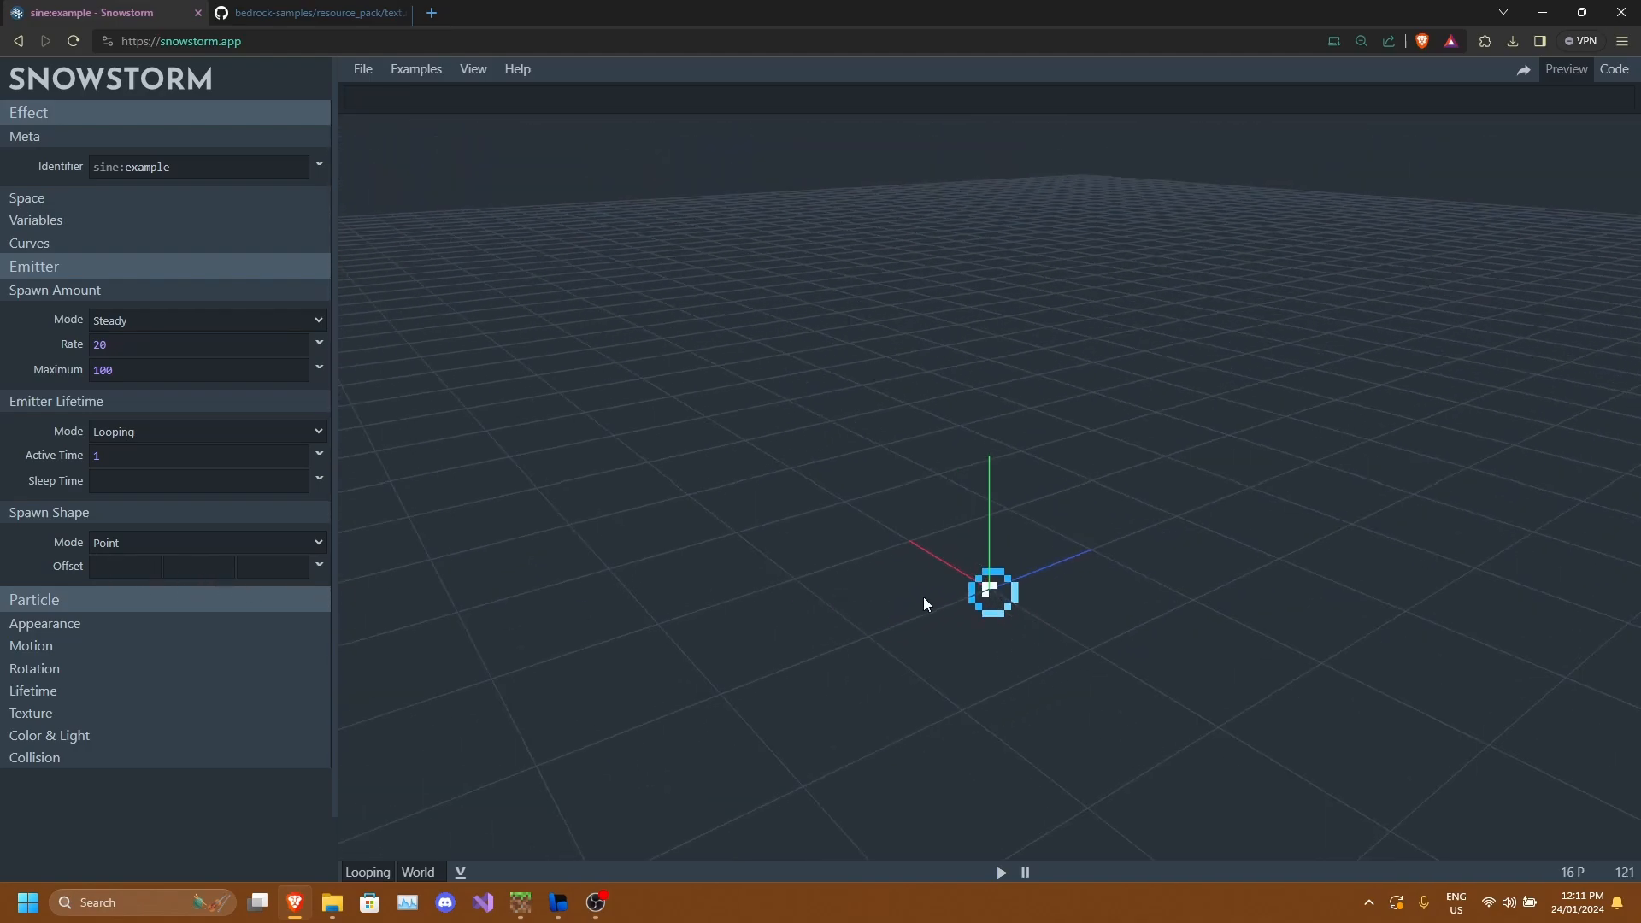
pyautogui.write('2')
pyautogui.moveTo(1063, 598); pyautogui.dragTo(1145, 564)
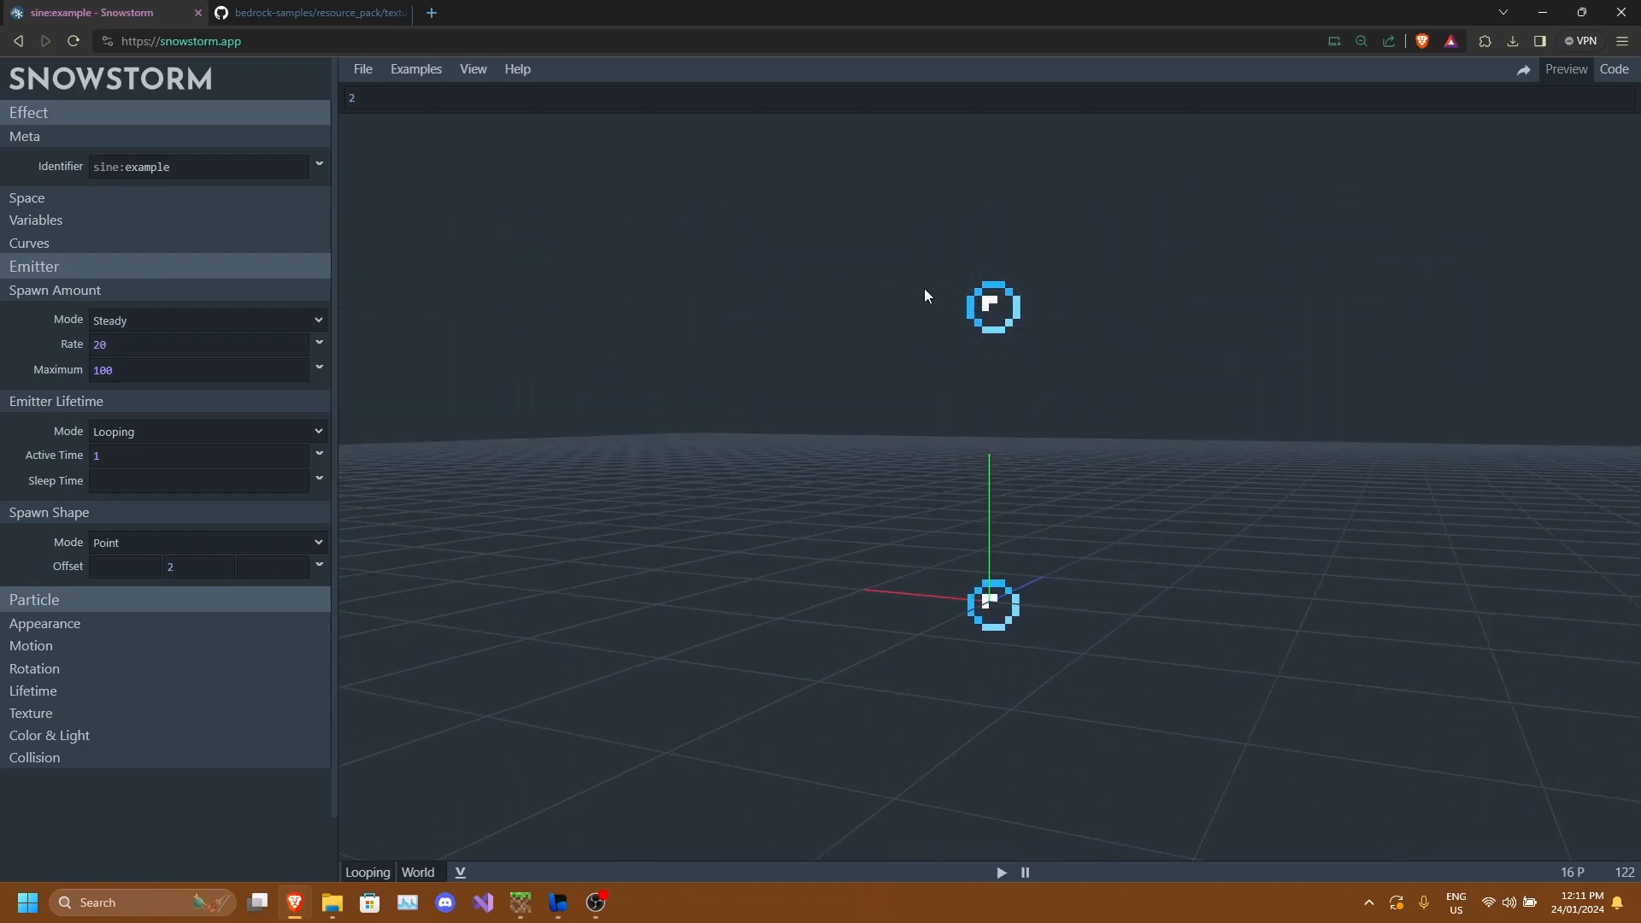
pyautogui.moveTo(970, 329); pyautogui.dragTo(968, 357)
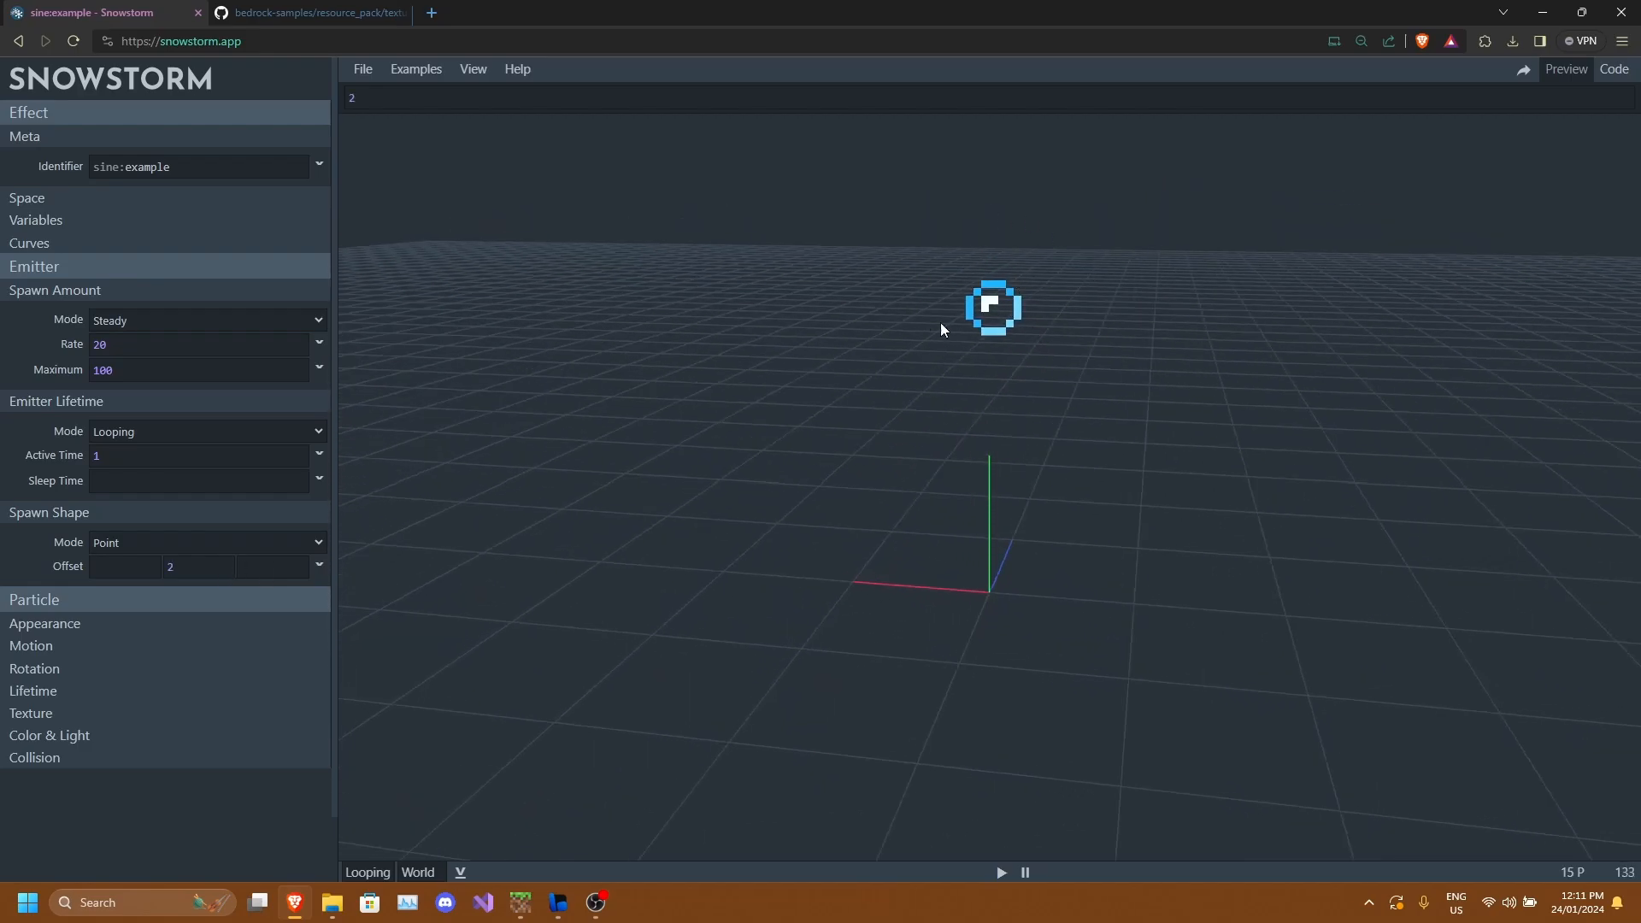
pyautogui.press('BackSpace')
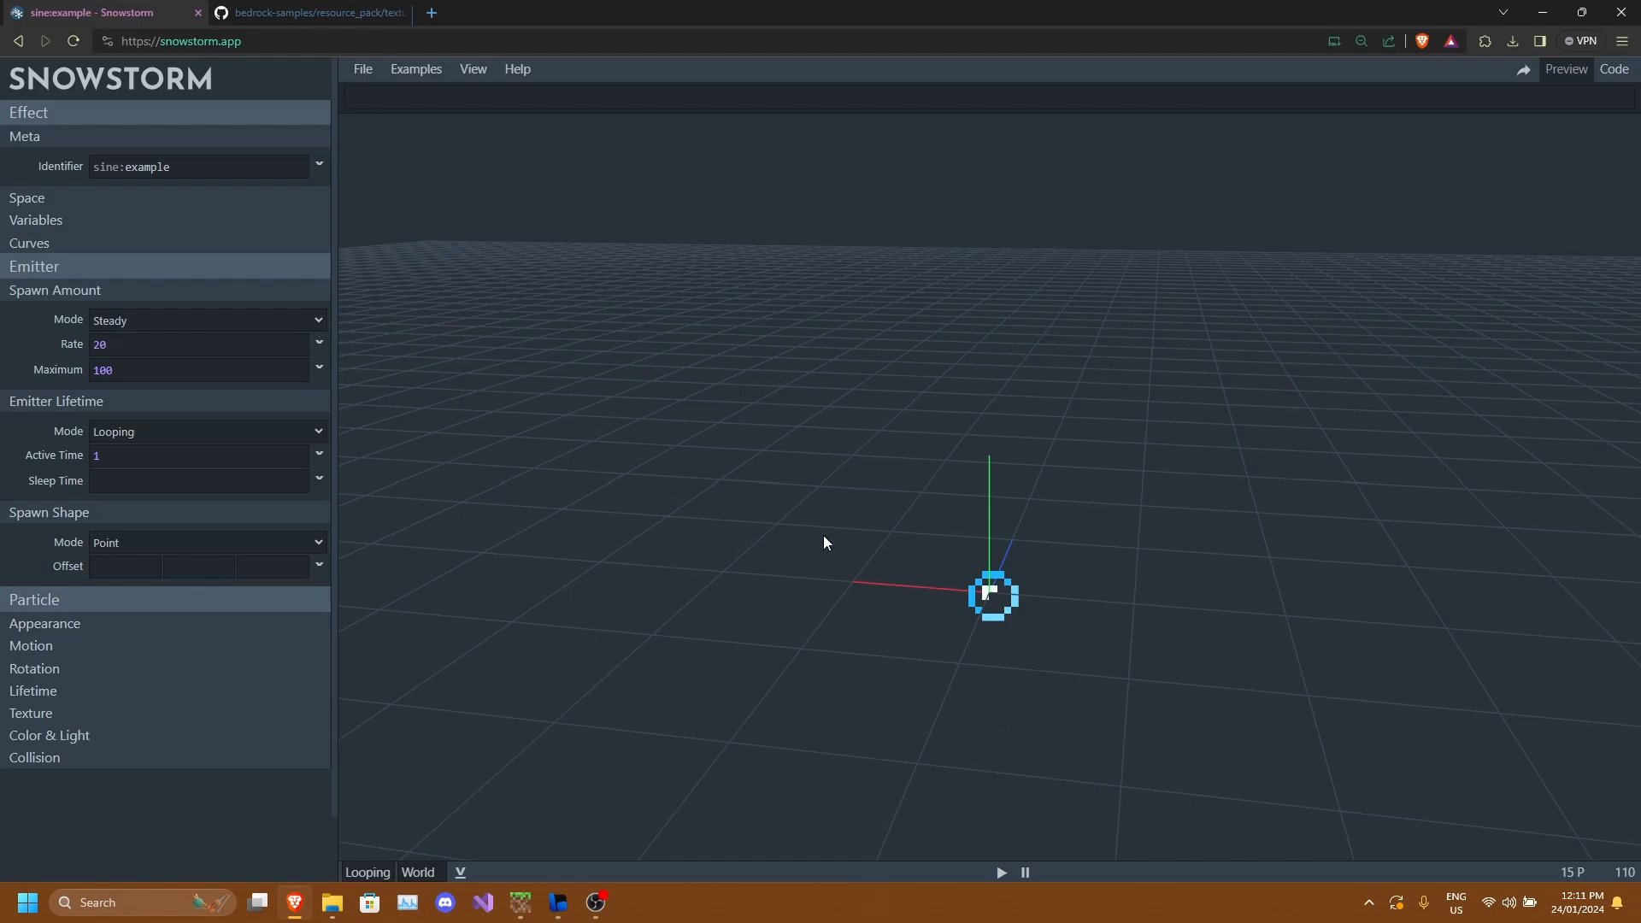
# Set the spawn offset's Y value to math.cos(v.emitter_age / v.emitter_lifetime * 180) * 10.
pyautogui.moveTo(823, 535); pyautogui.dragTo(994, 193)
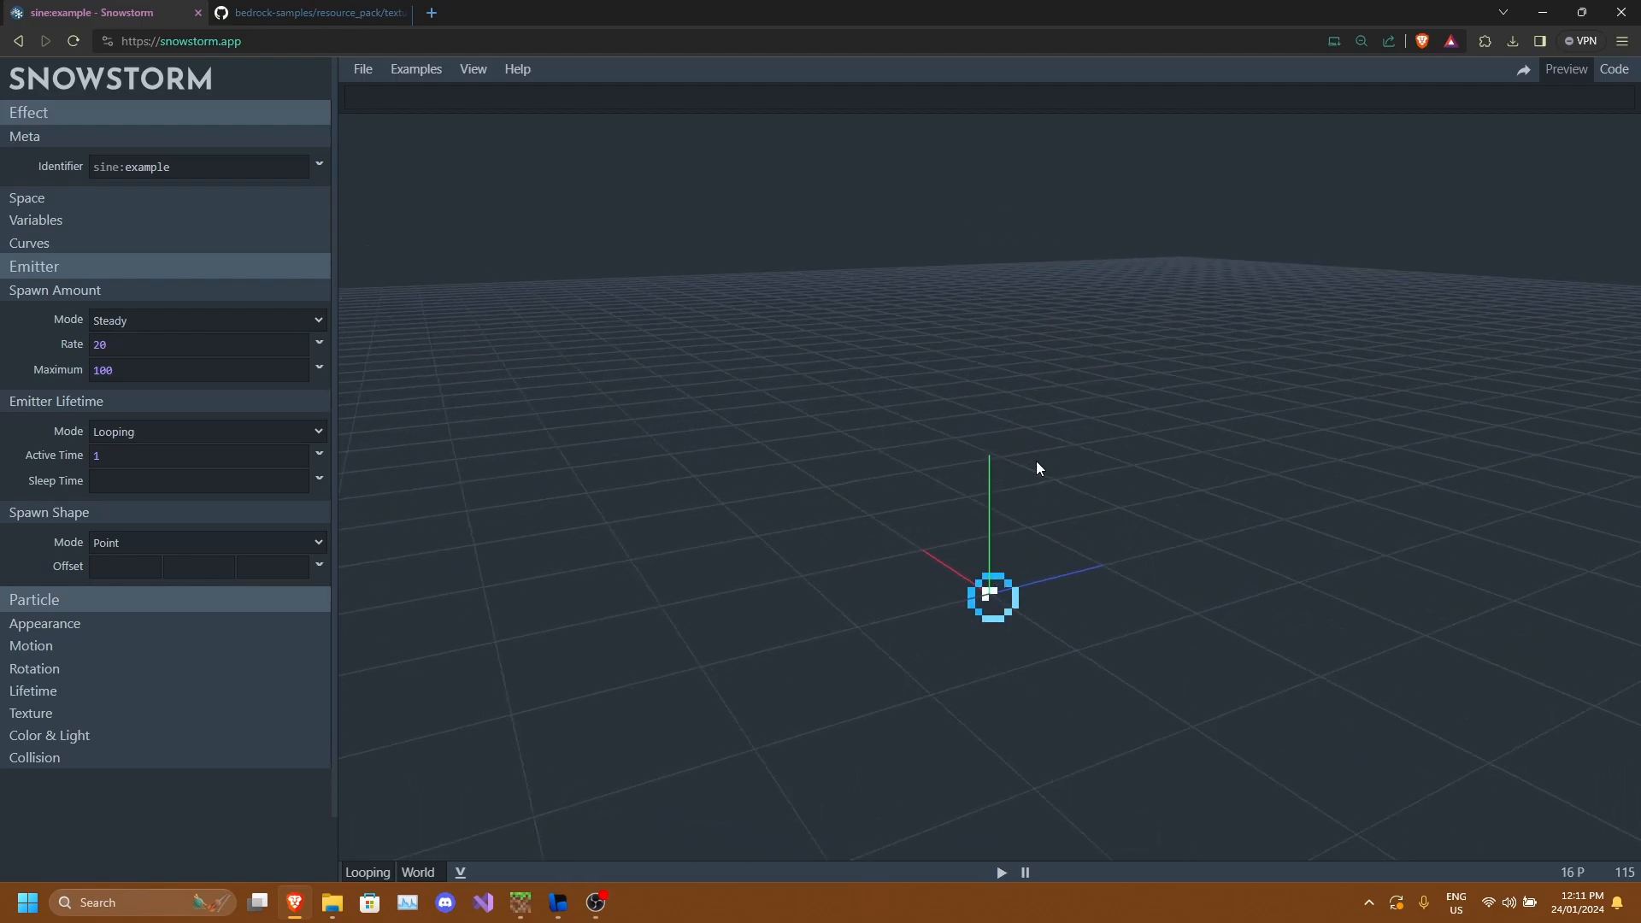
pyautogui.click(209, 577)
pyautogui.click(395, 98)
pyautogui.write('m')
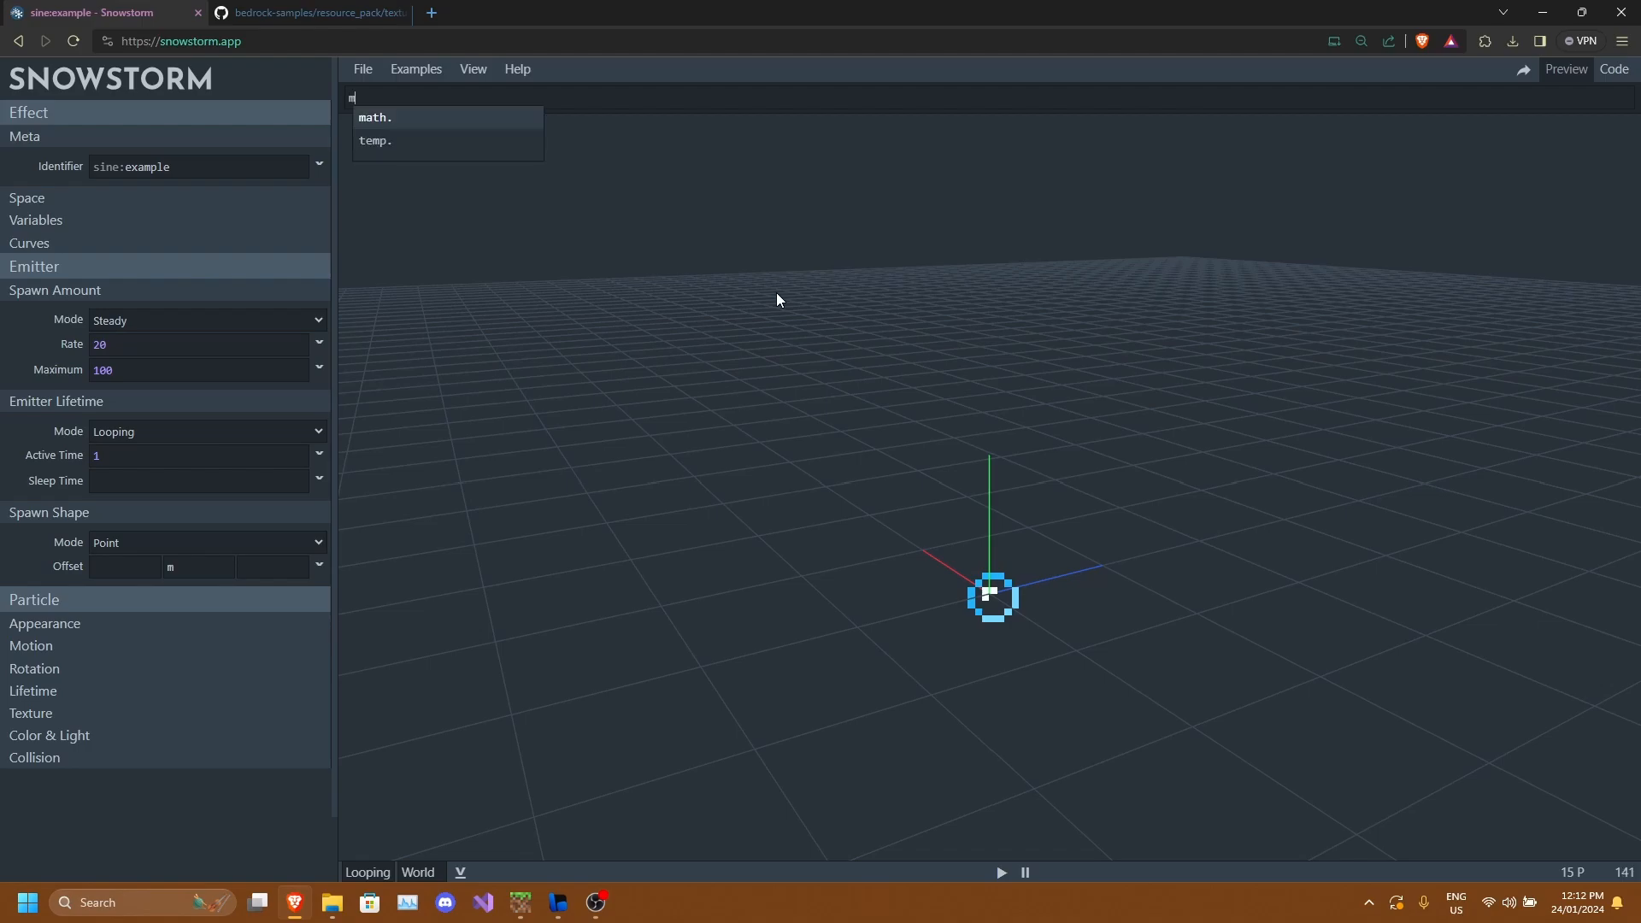
pyautogui.write('ath.cos')
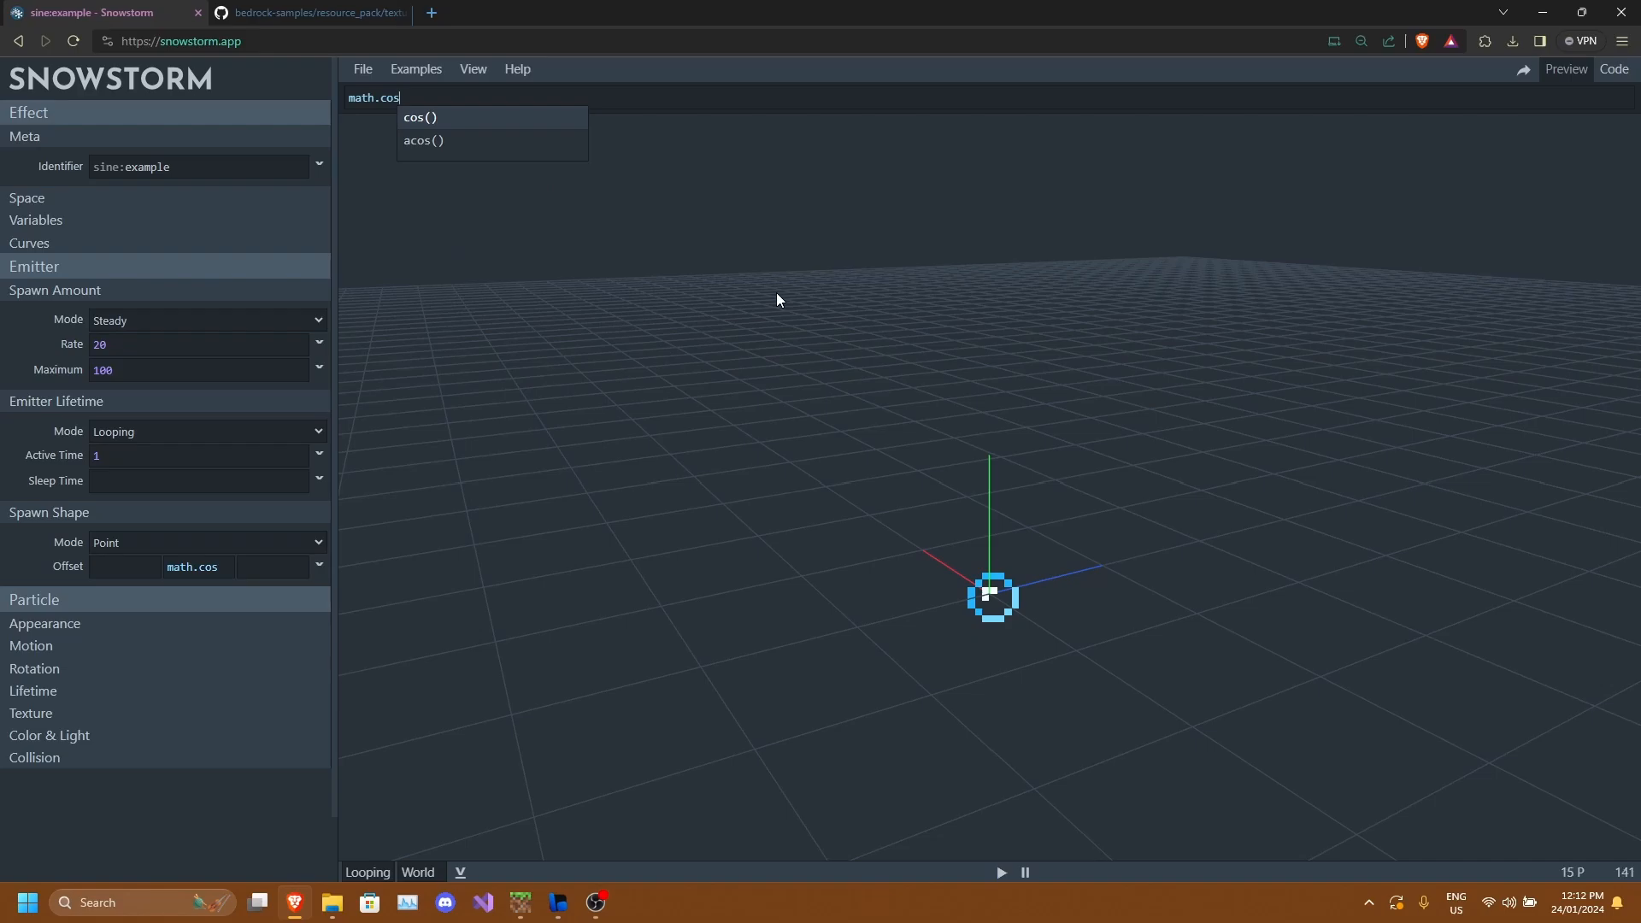
pyautogui.write('(')
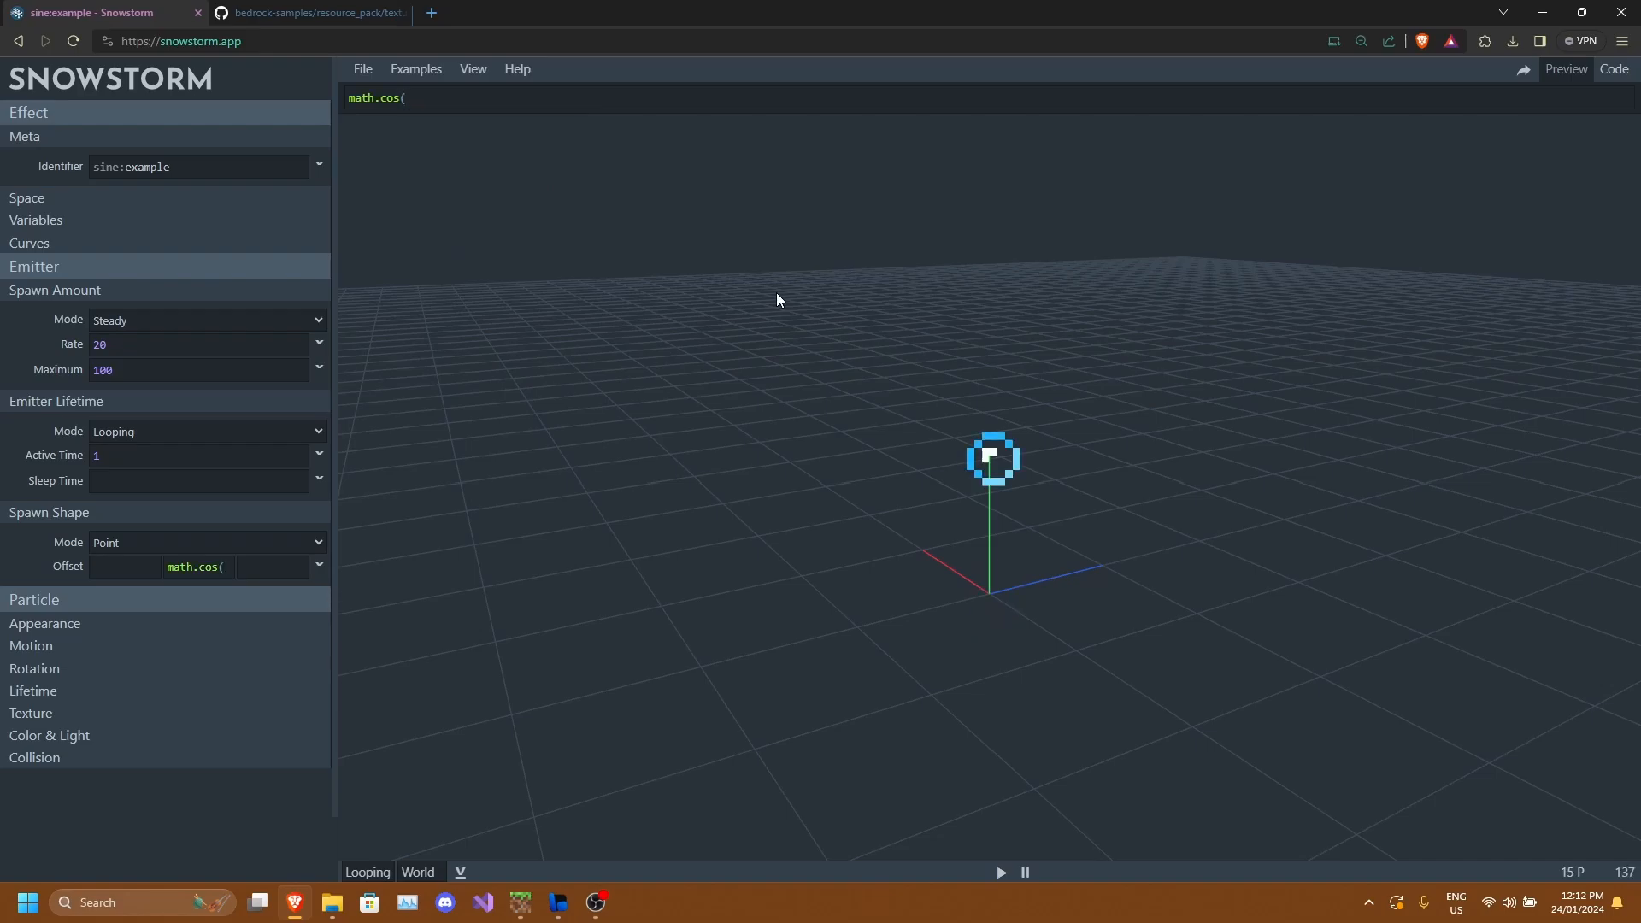
pyautogui.write('v')
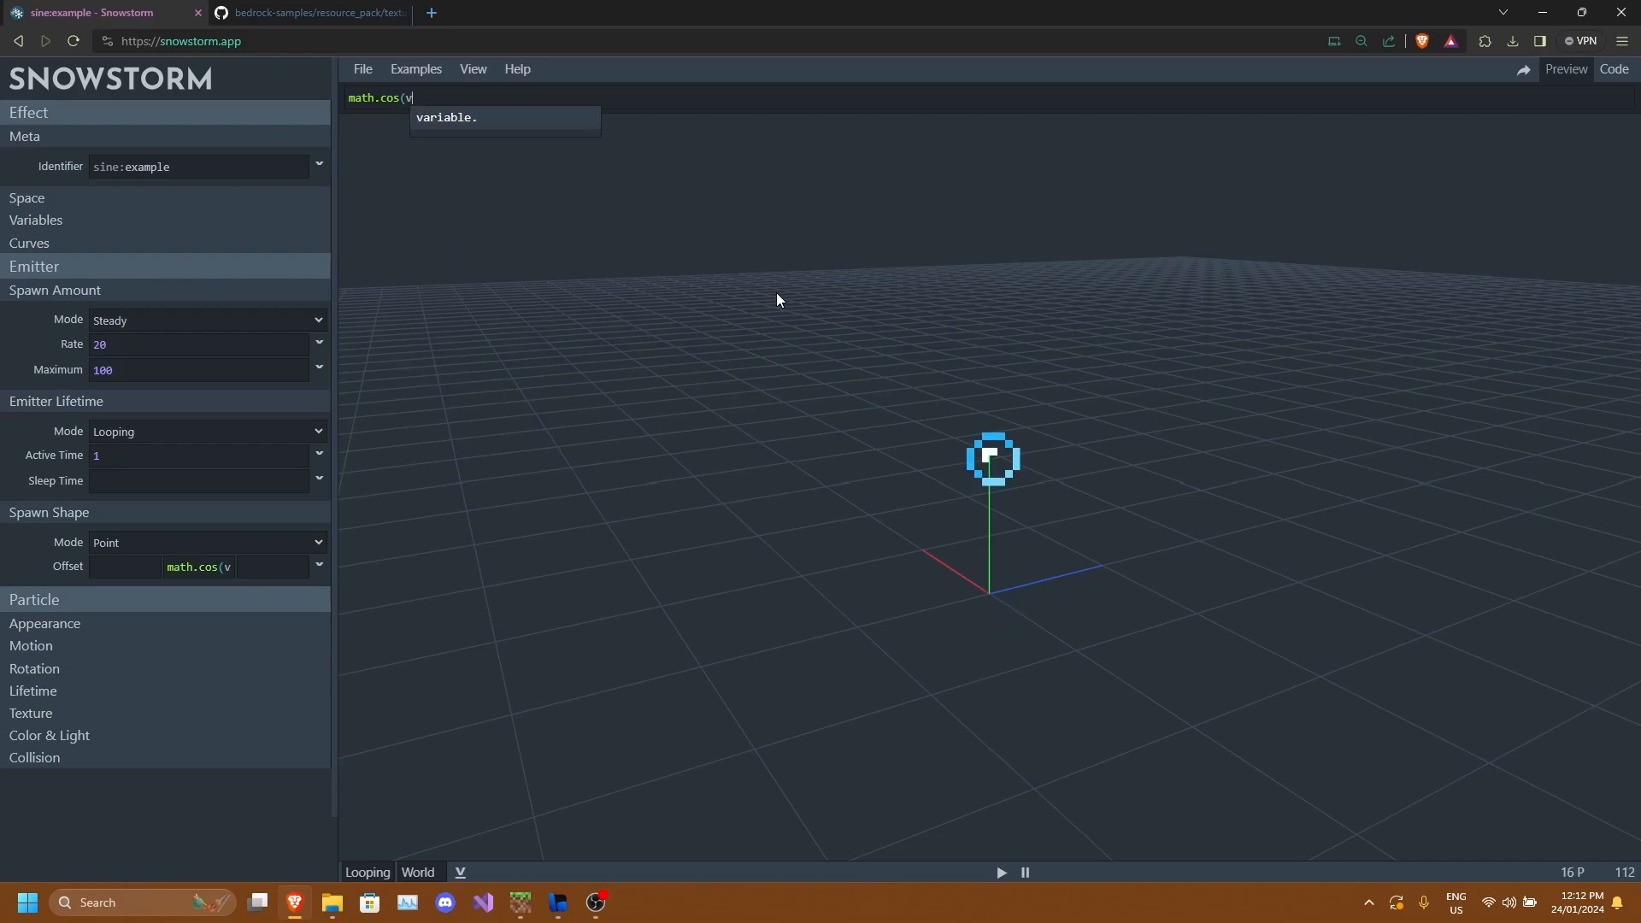
pyautogui.write('.')
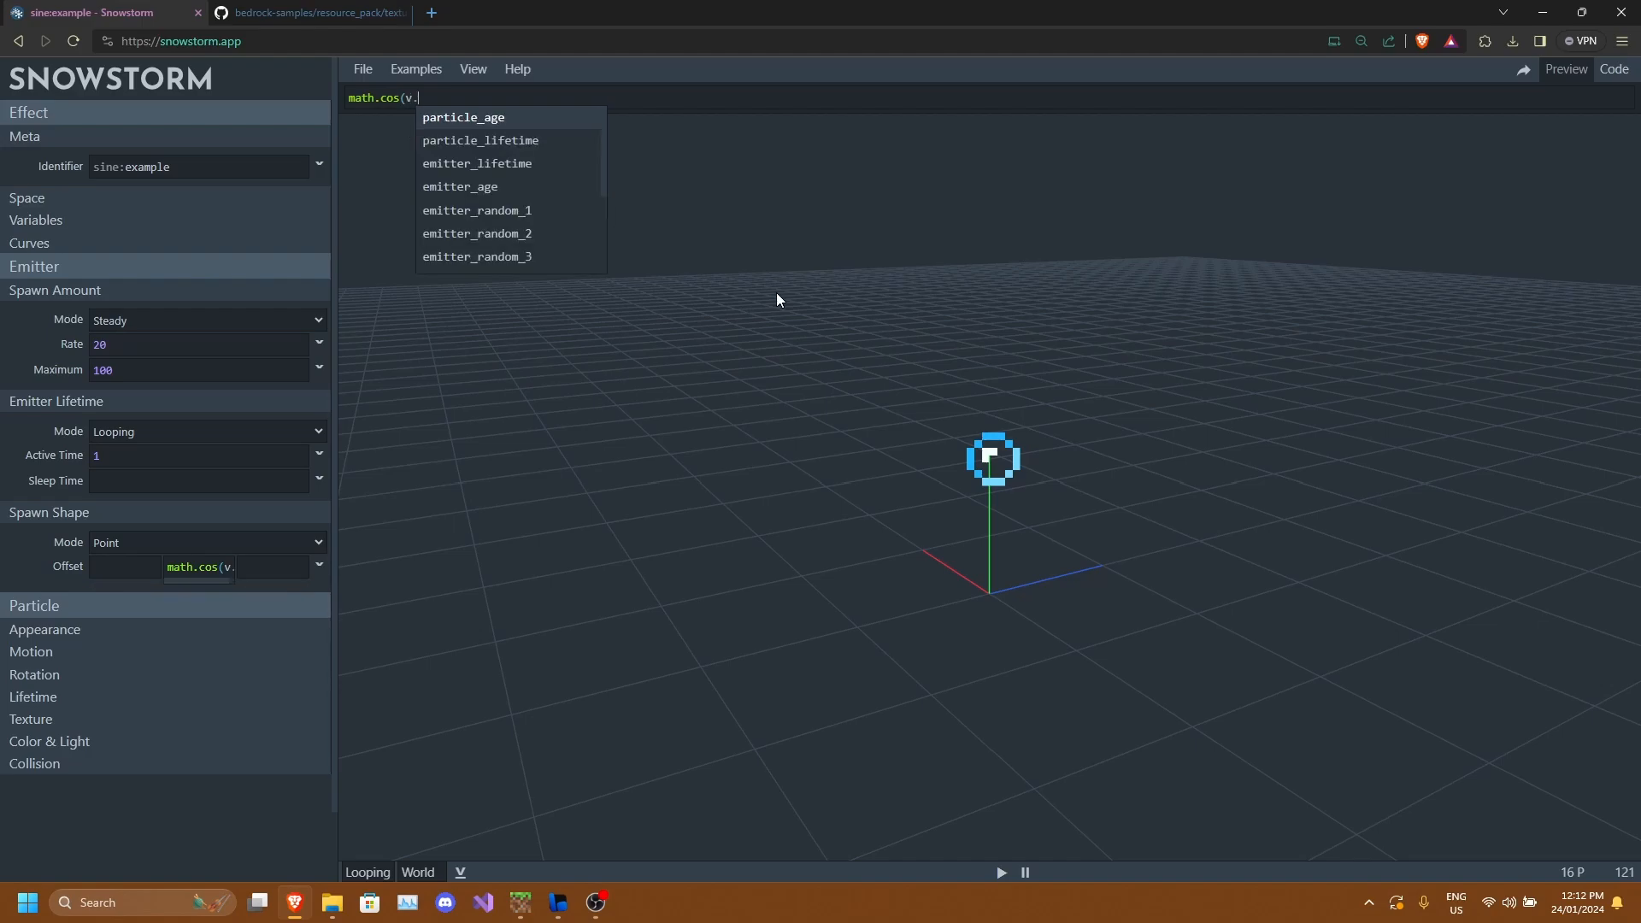
pyautogui.write('emitter')
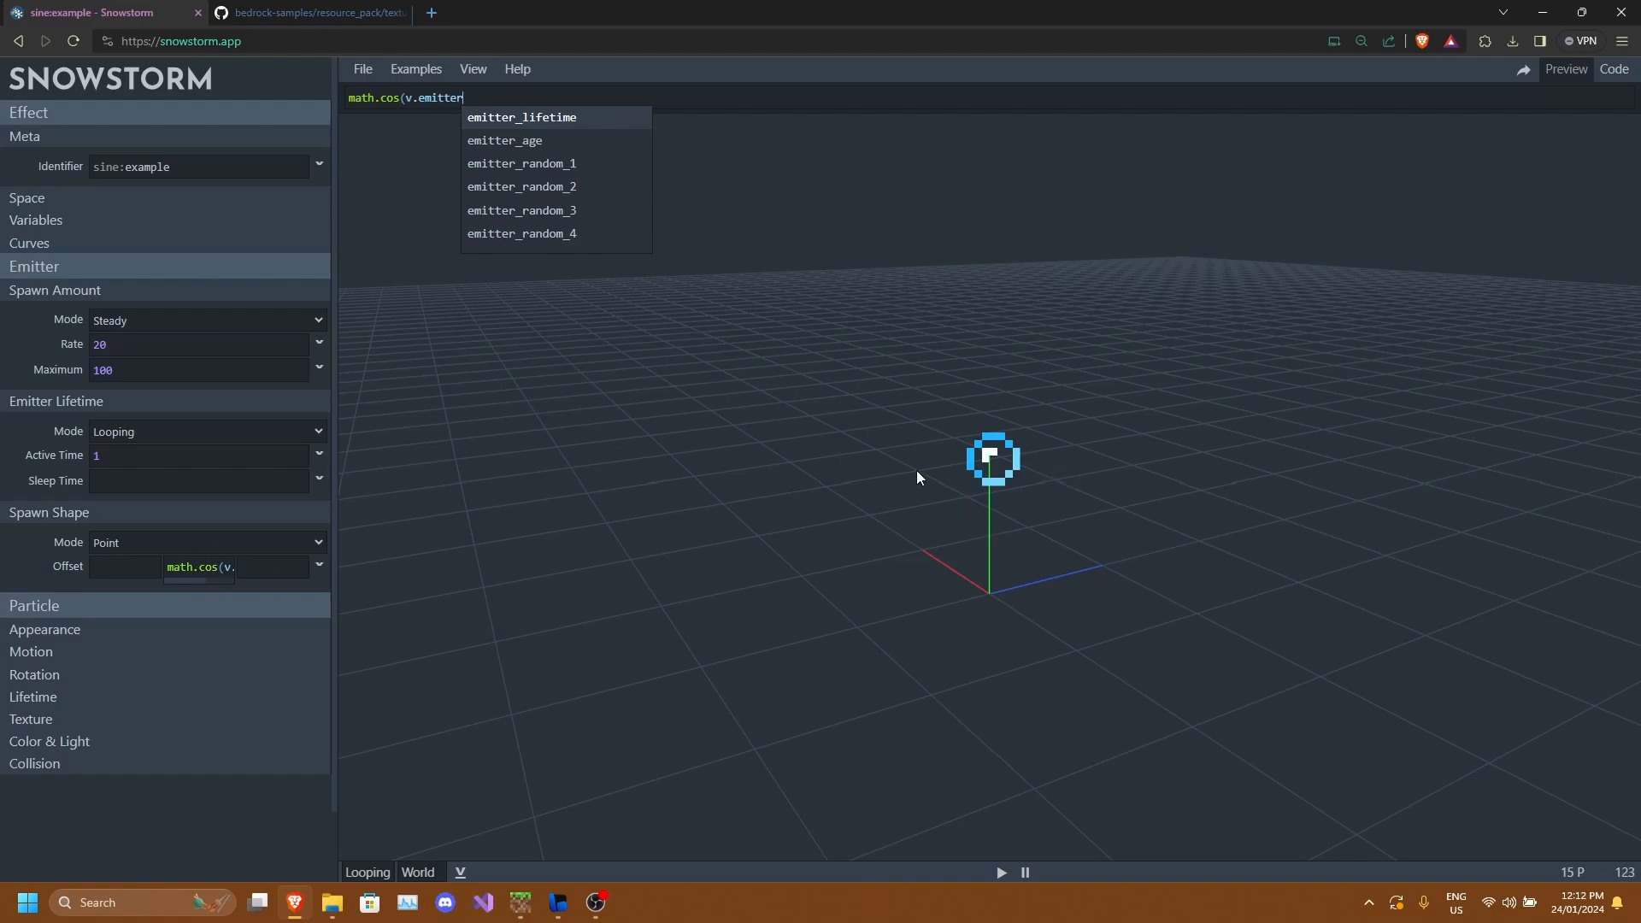
pyautogui.write('_age')
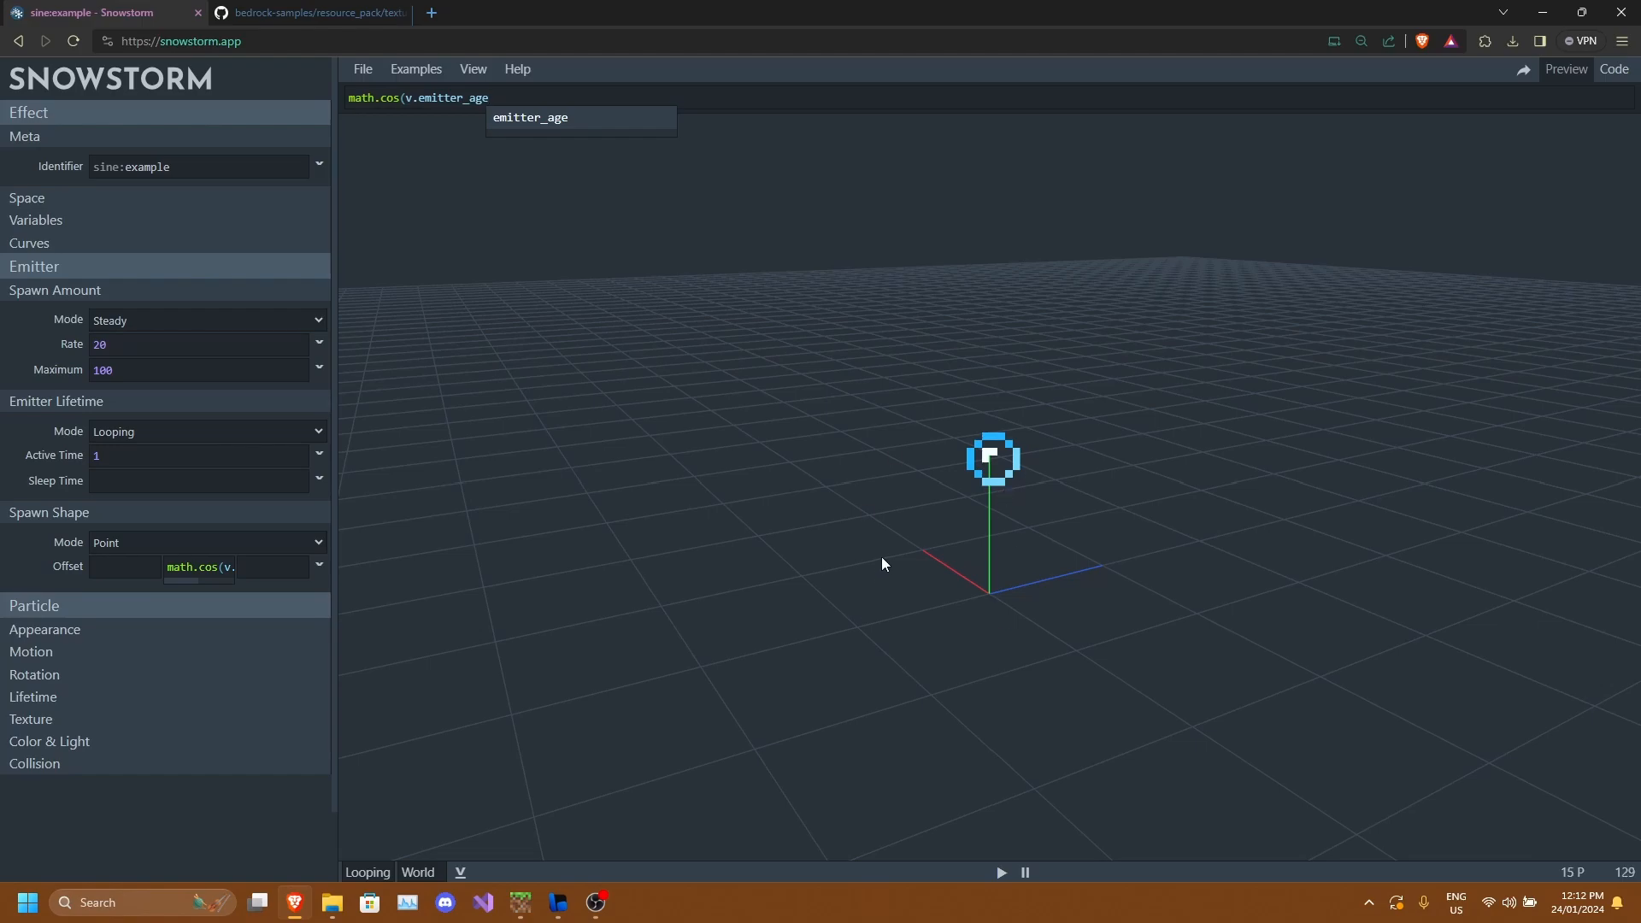
pyautogui.write('*')
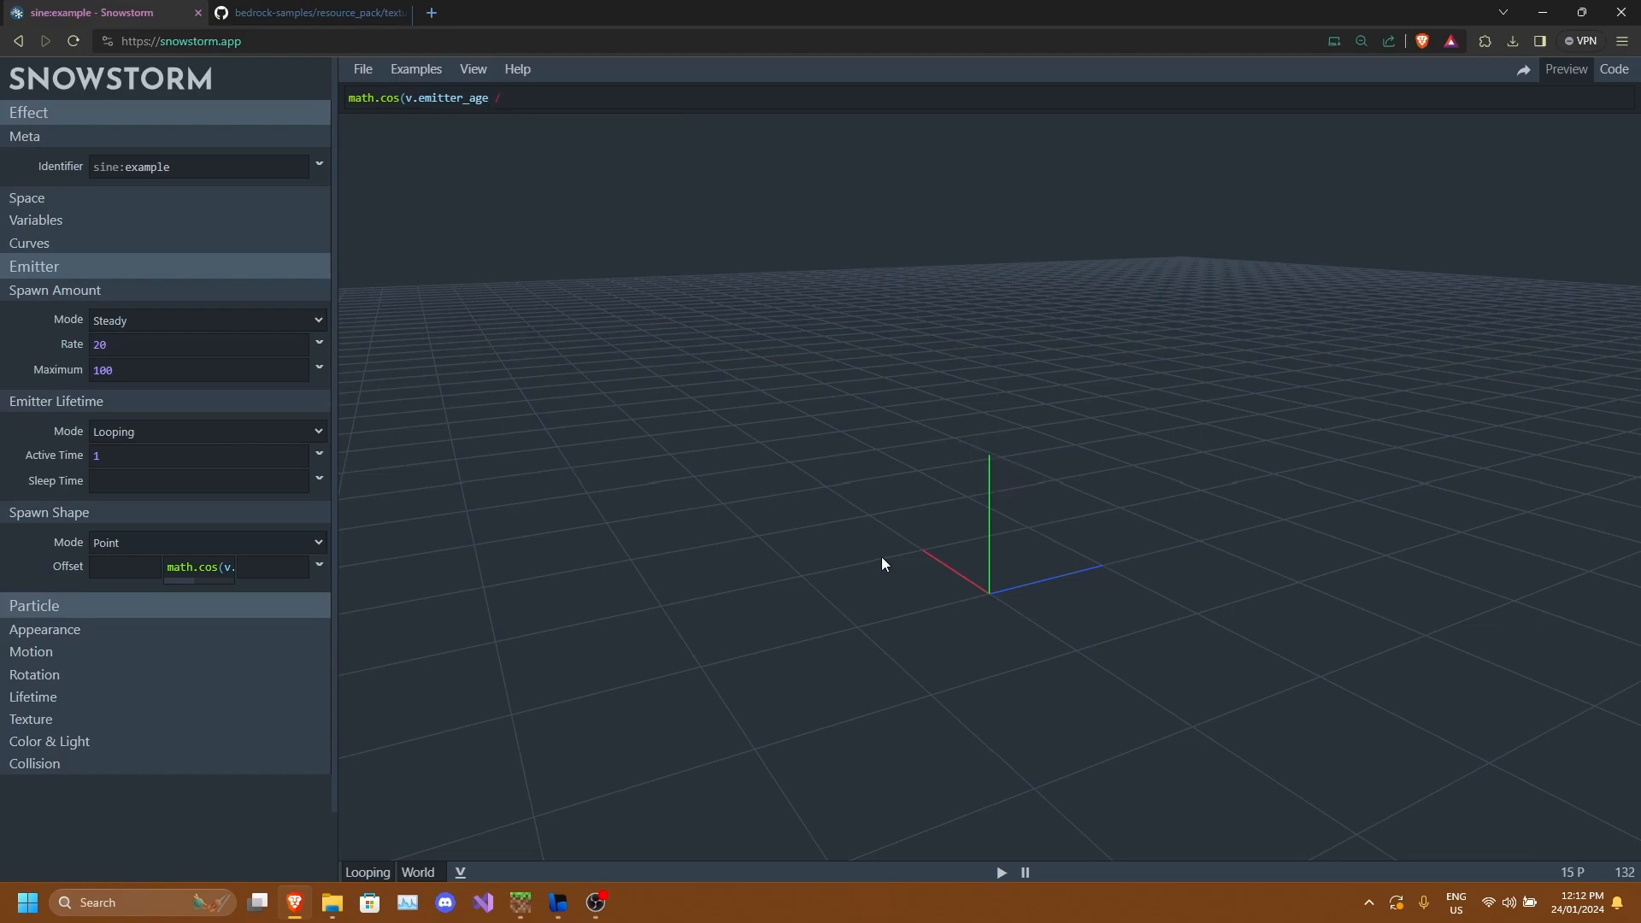
pyautogui.write('v.emitter_lifetime')
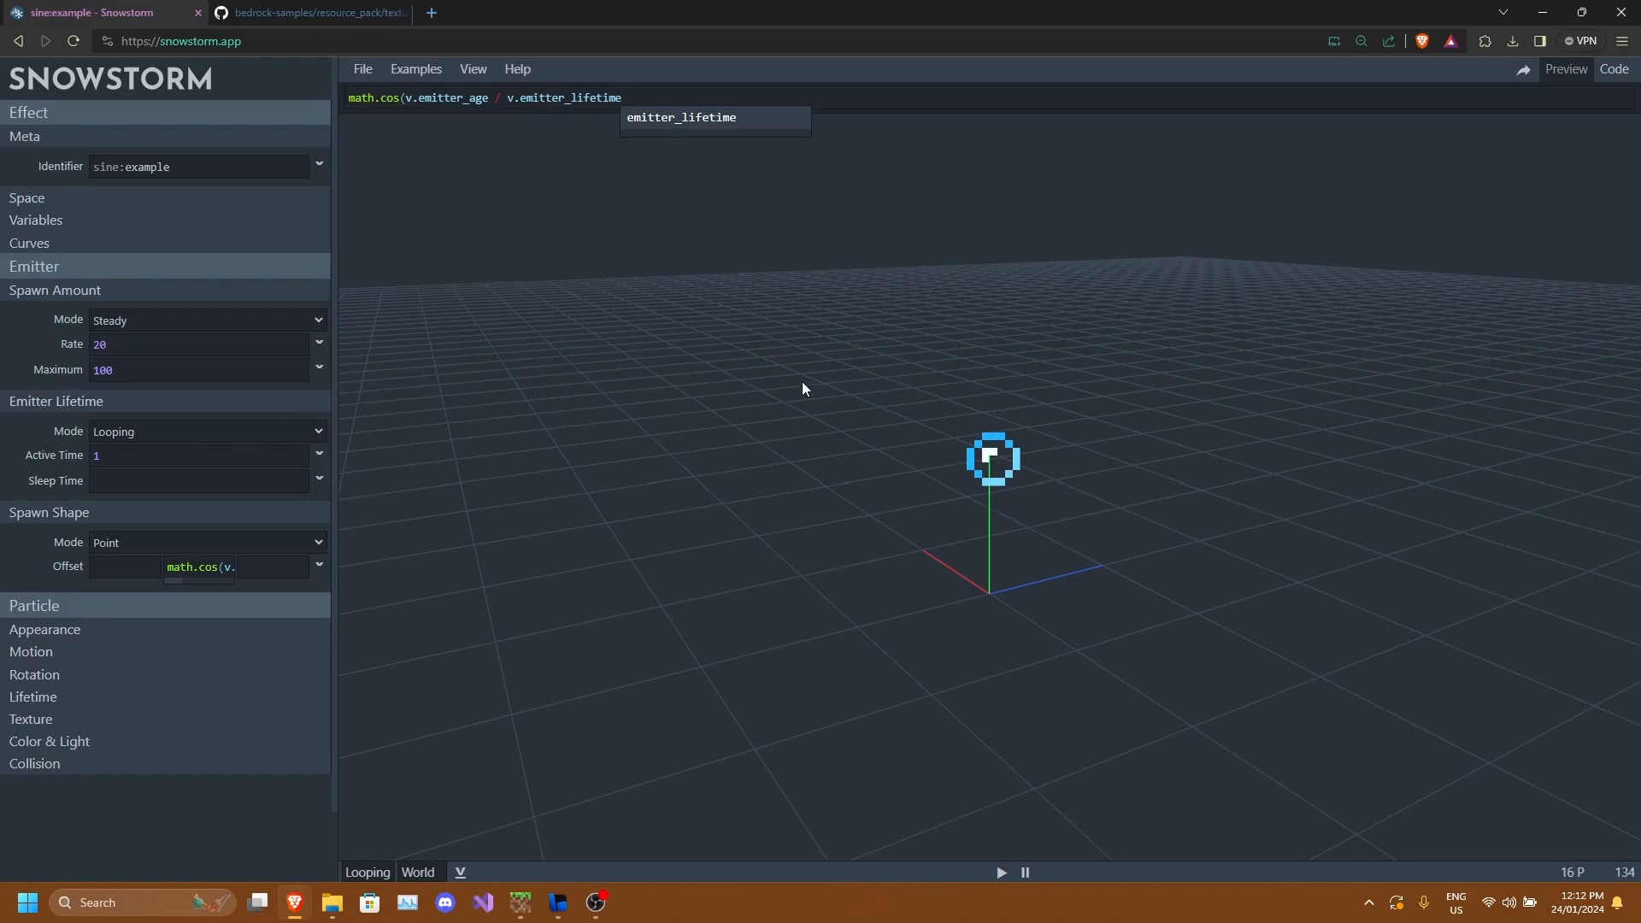
pyautogui.write('* ')
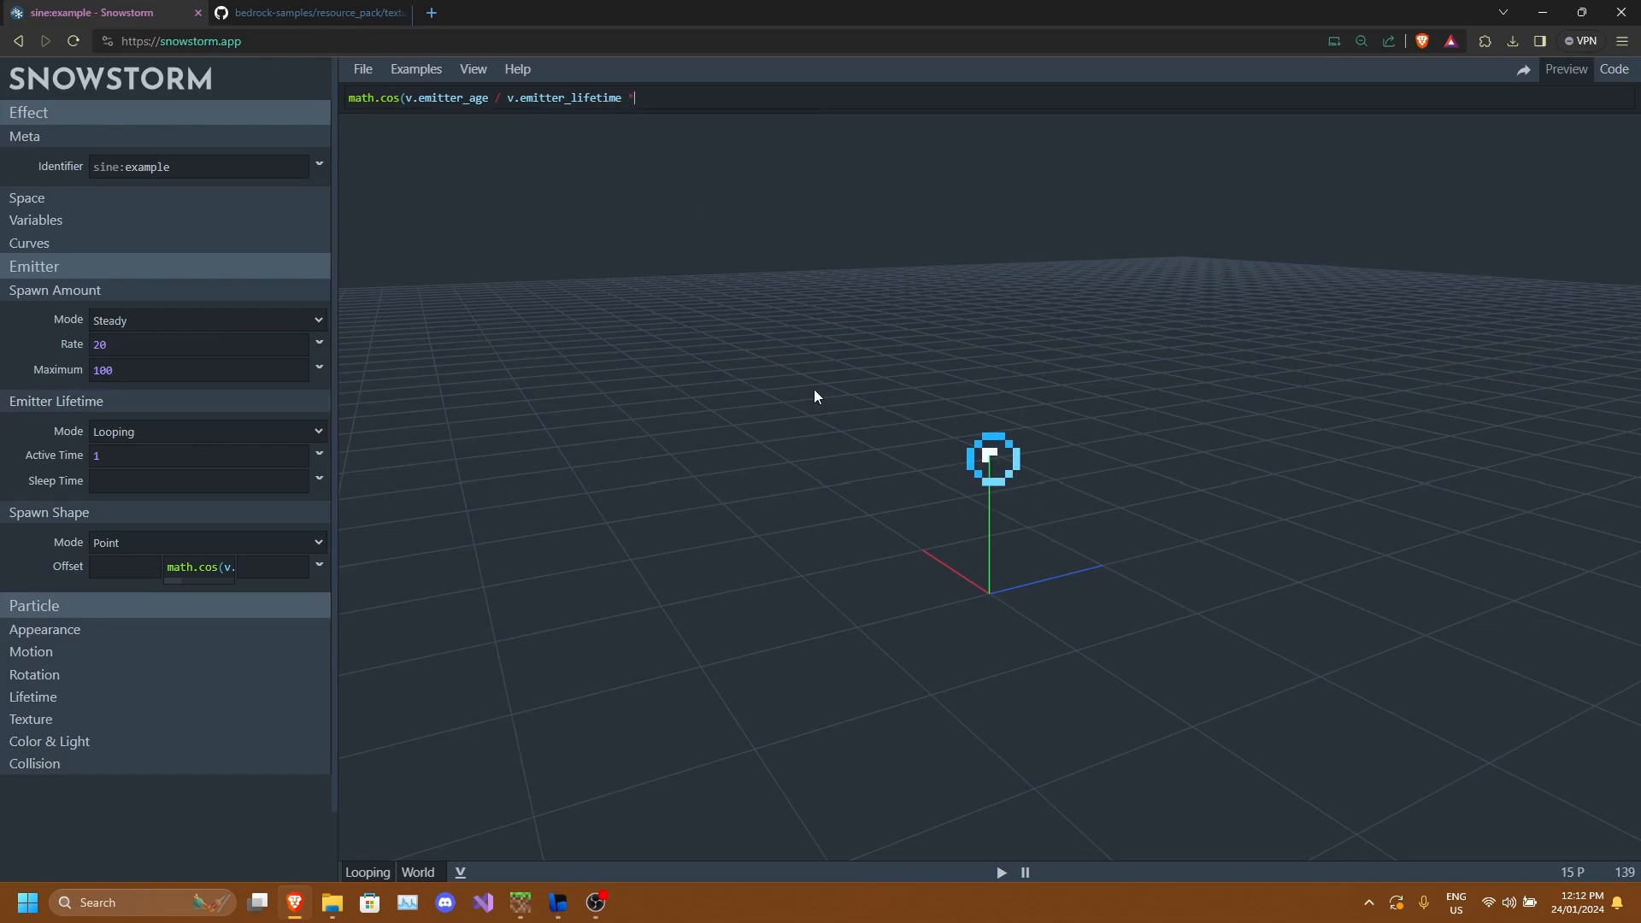
pyautogui.write('180)')
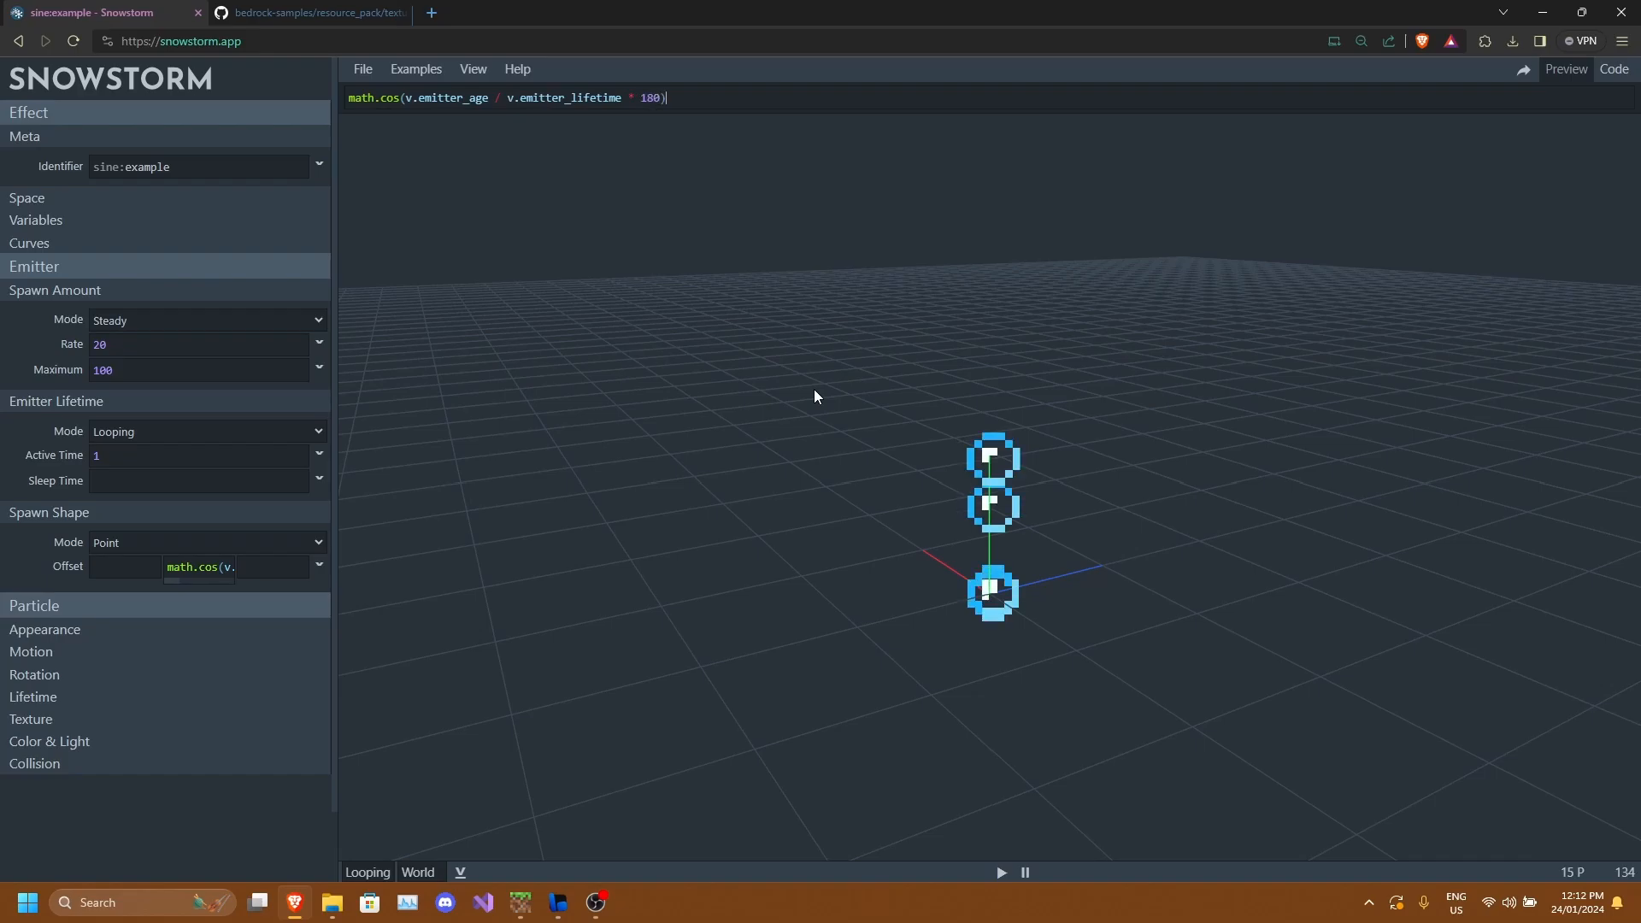
pyautogui.moveTo(993, 546); pyautogui.dragTo(1173, 595)
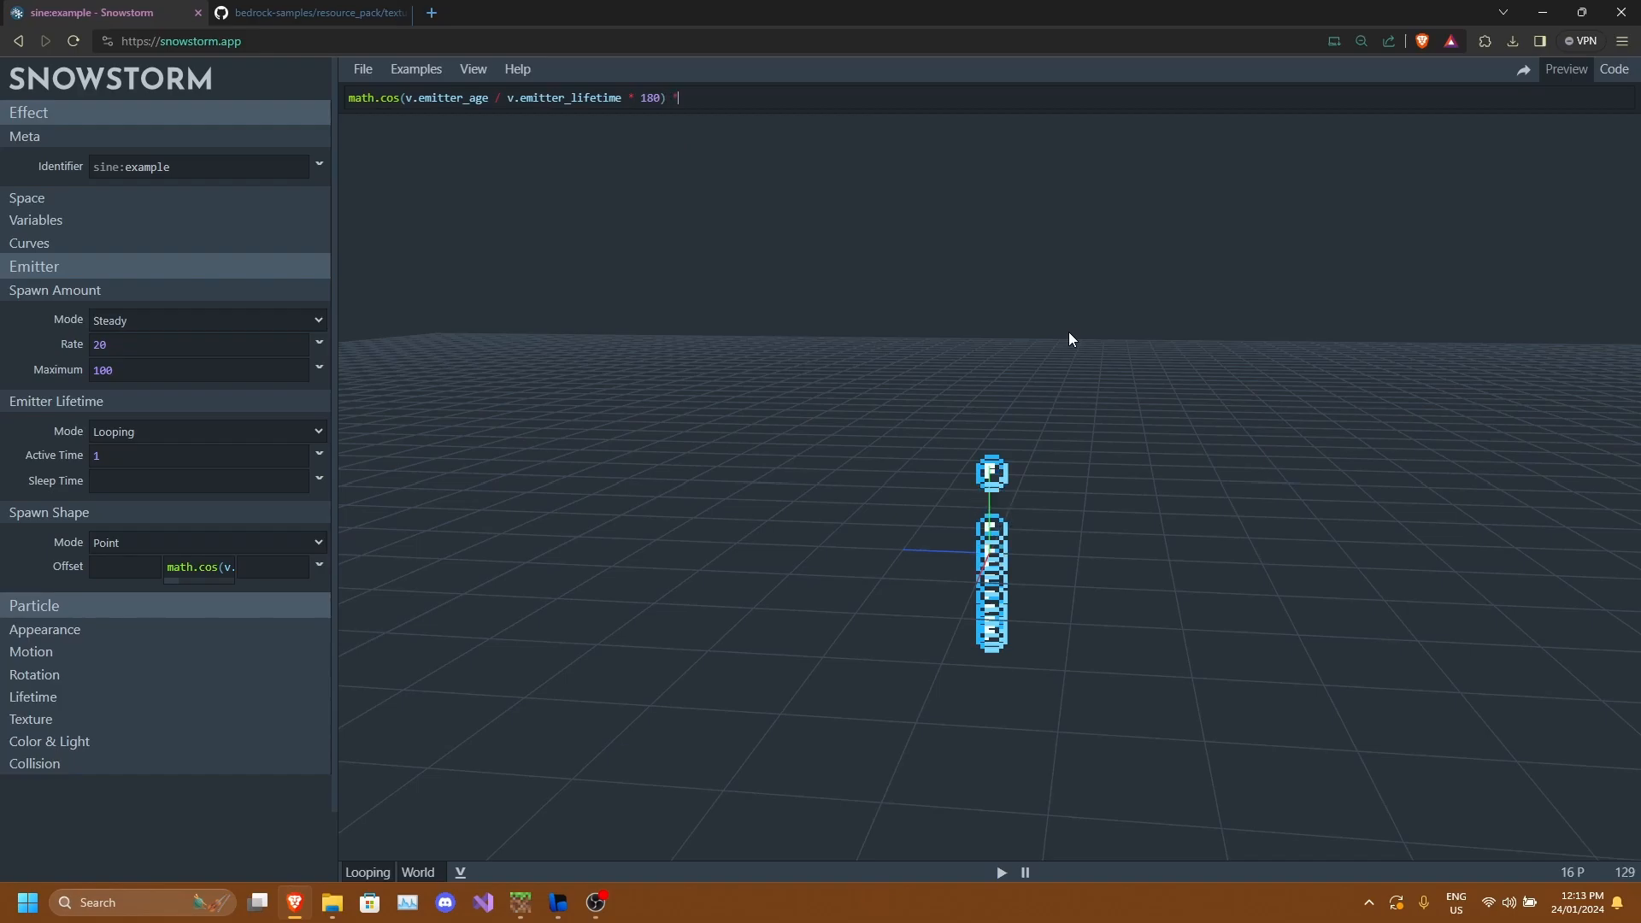
pyautogui.write('* 10')
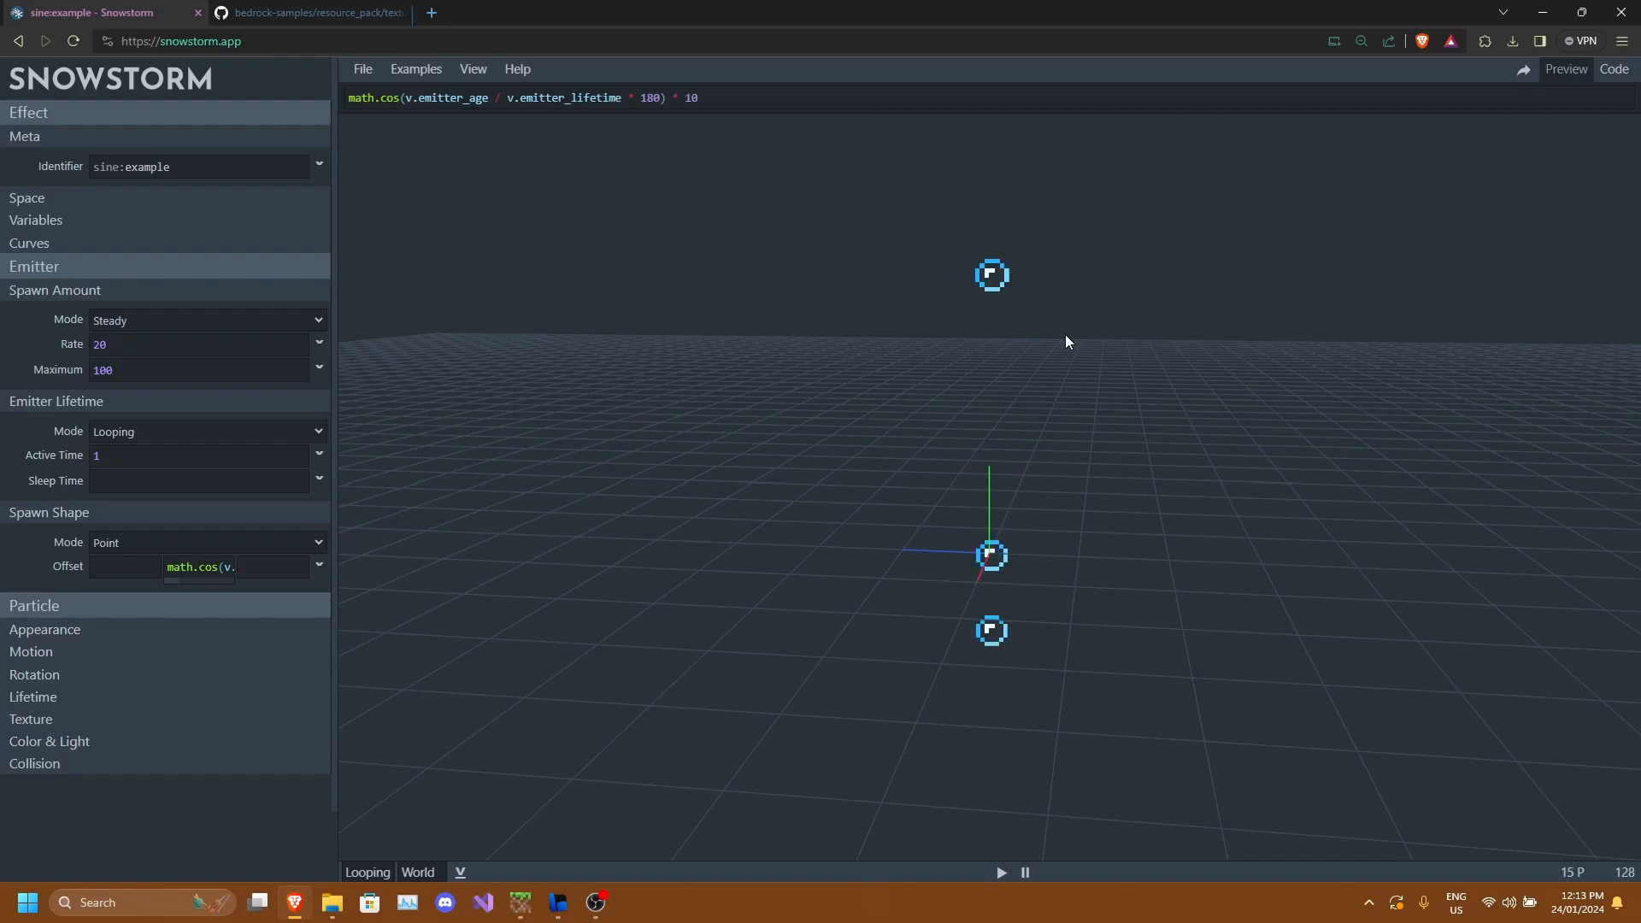
# Set the spawn amount rate to 30.
pyautogui.scroll(-20, 1087, 562)
pyautogui.moveTo(1080, 559); pyautogui.dragTo(1140, 550)
pyautogui.scroll(5, 1113, 566)
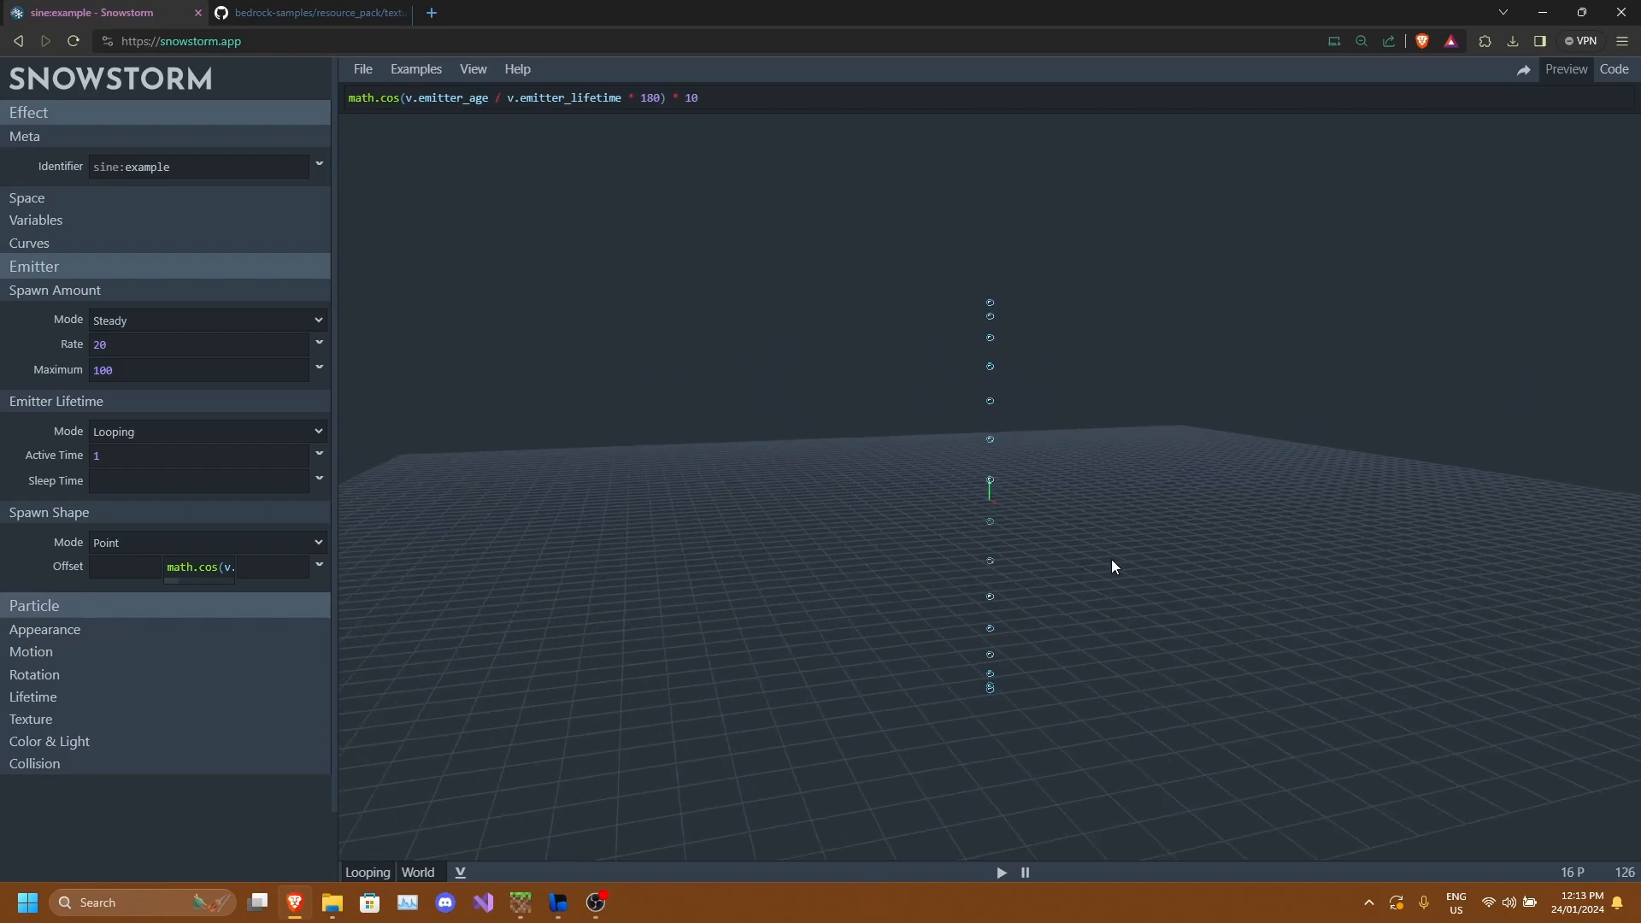
pyautogui.scroll(3, 994, 590)
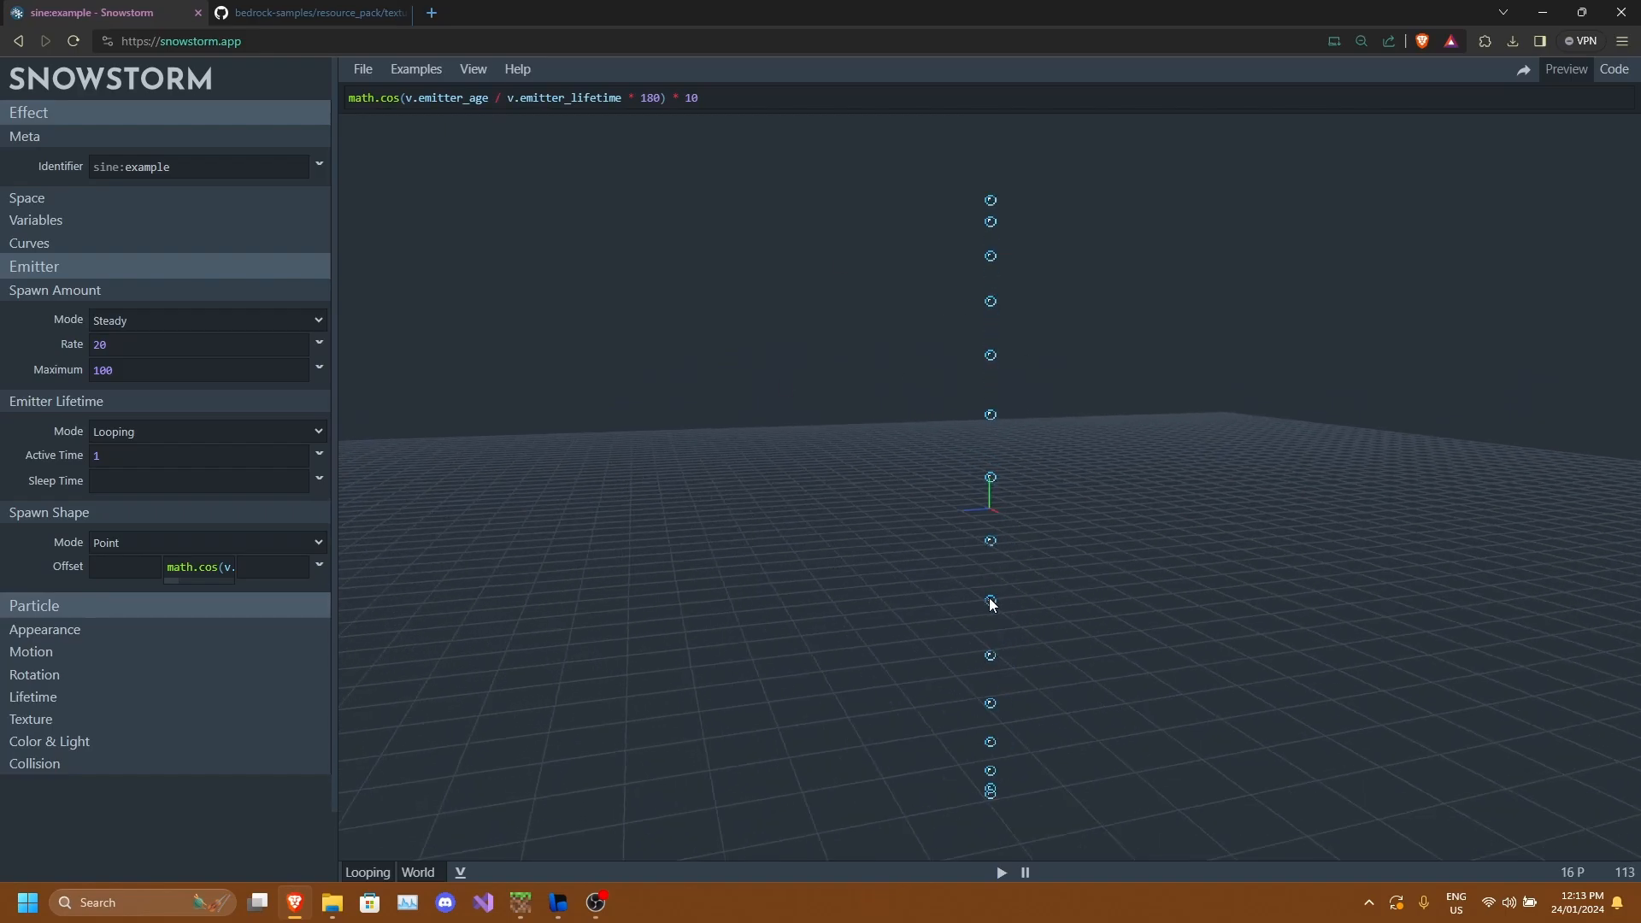
pyautogui.click(94, 633)
pyautogui.click(107, 633)
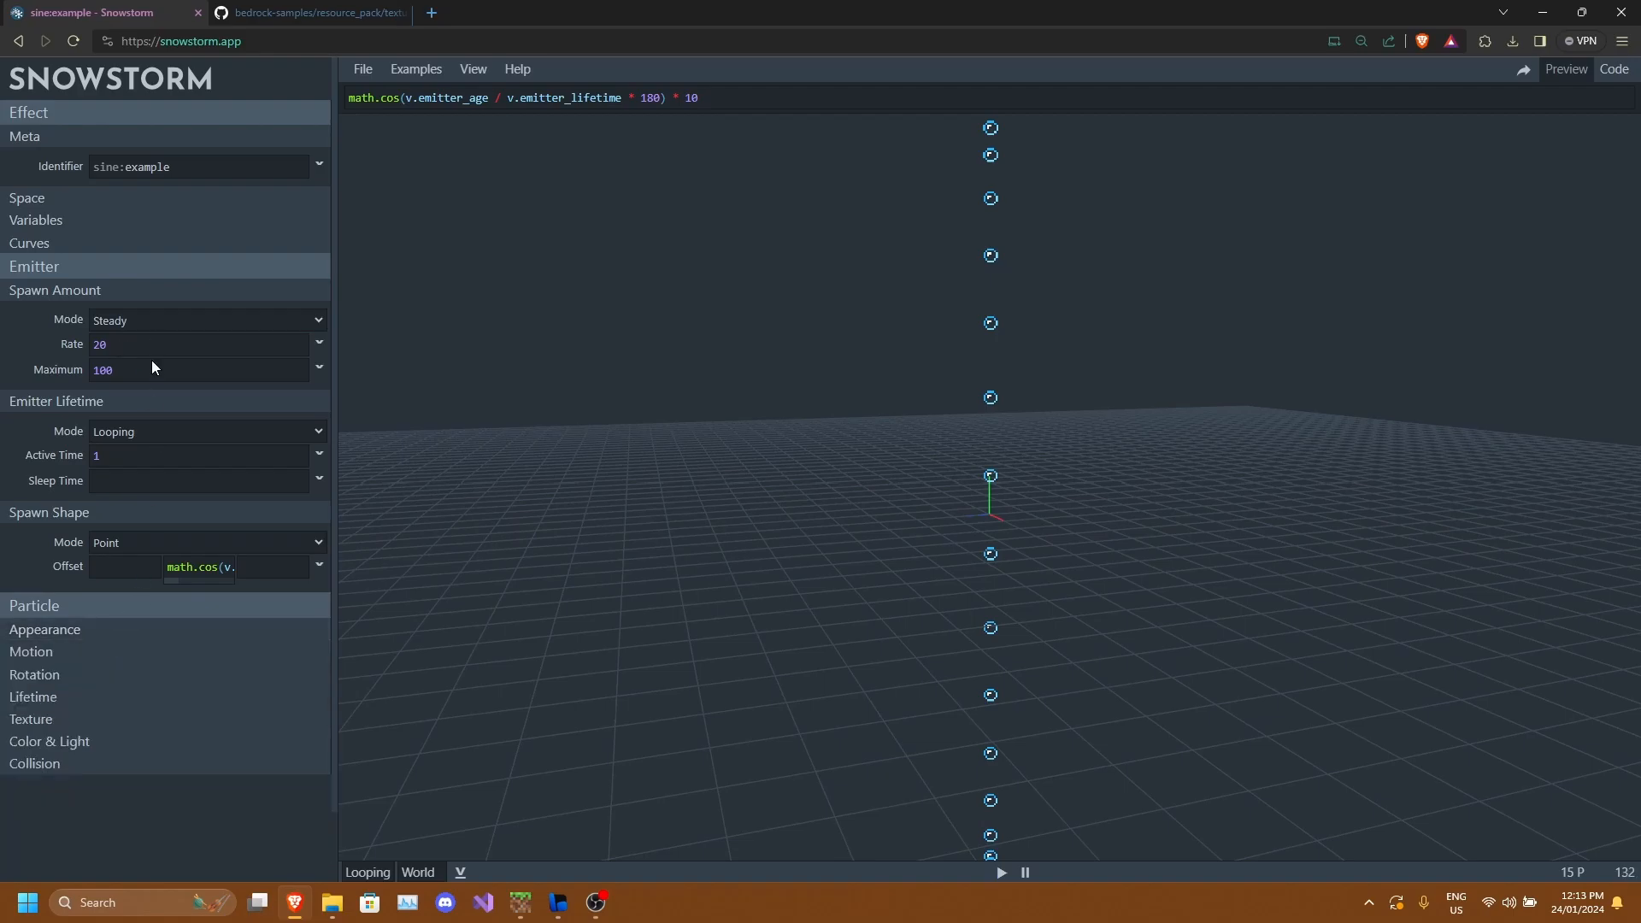
pyautogui.doubleClick(266, 342)
pyautogui.write('309')
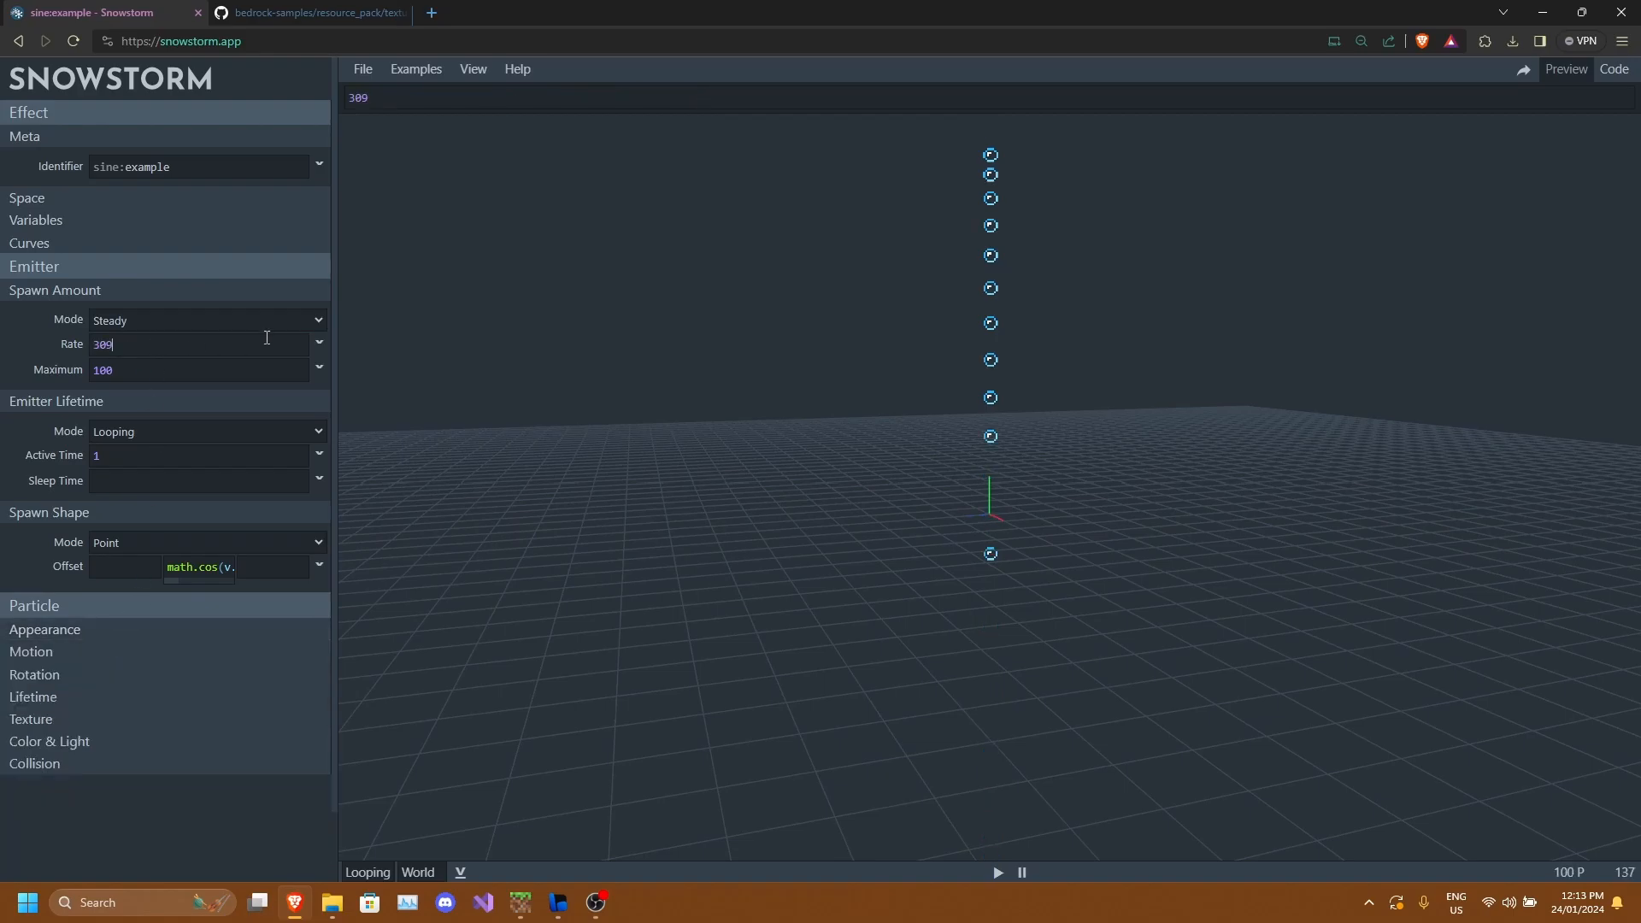
pyautogui.moveTo(694, 289); pyautogui.dragTo(1008, 352)
pyautogui.scroll(5, 983, 355)
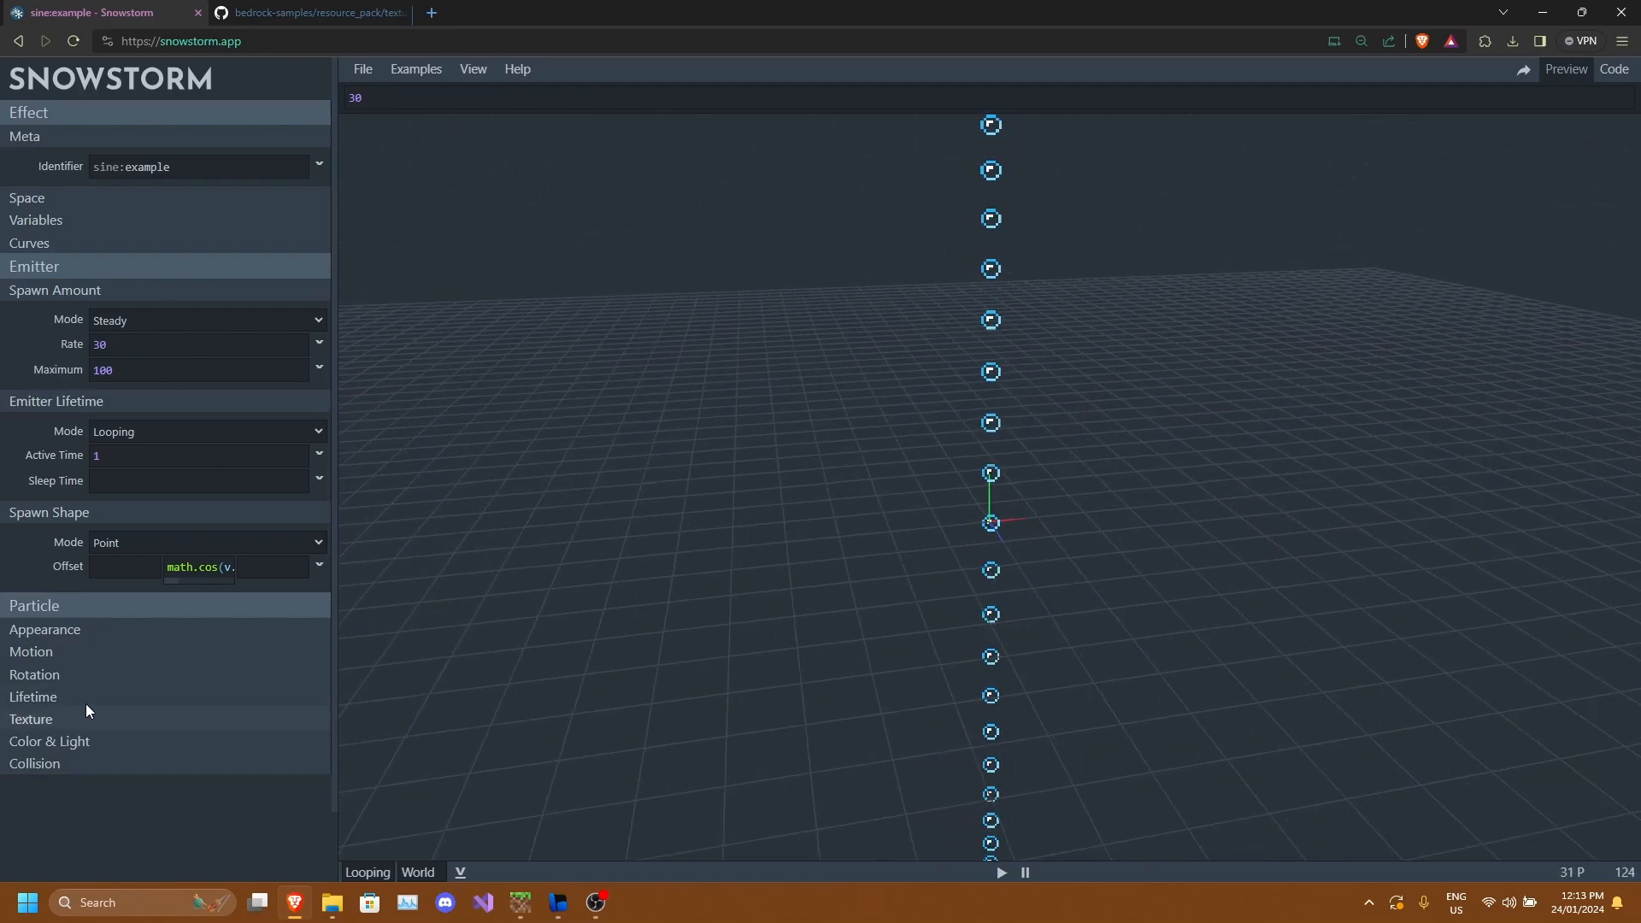
# Set the particle lifetime's Max Age to 0.2.
pyautogui.click(84, 632)
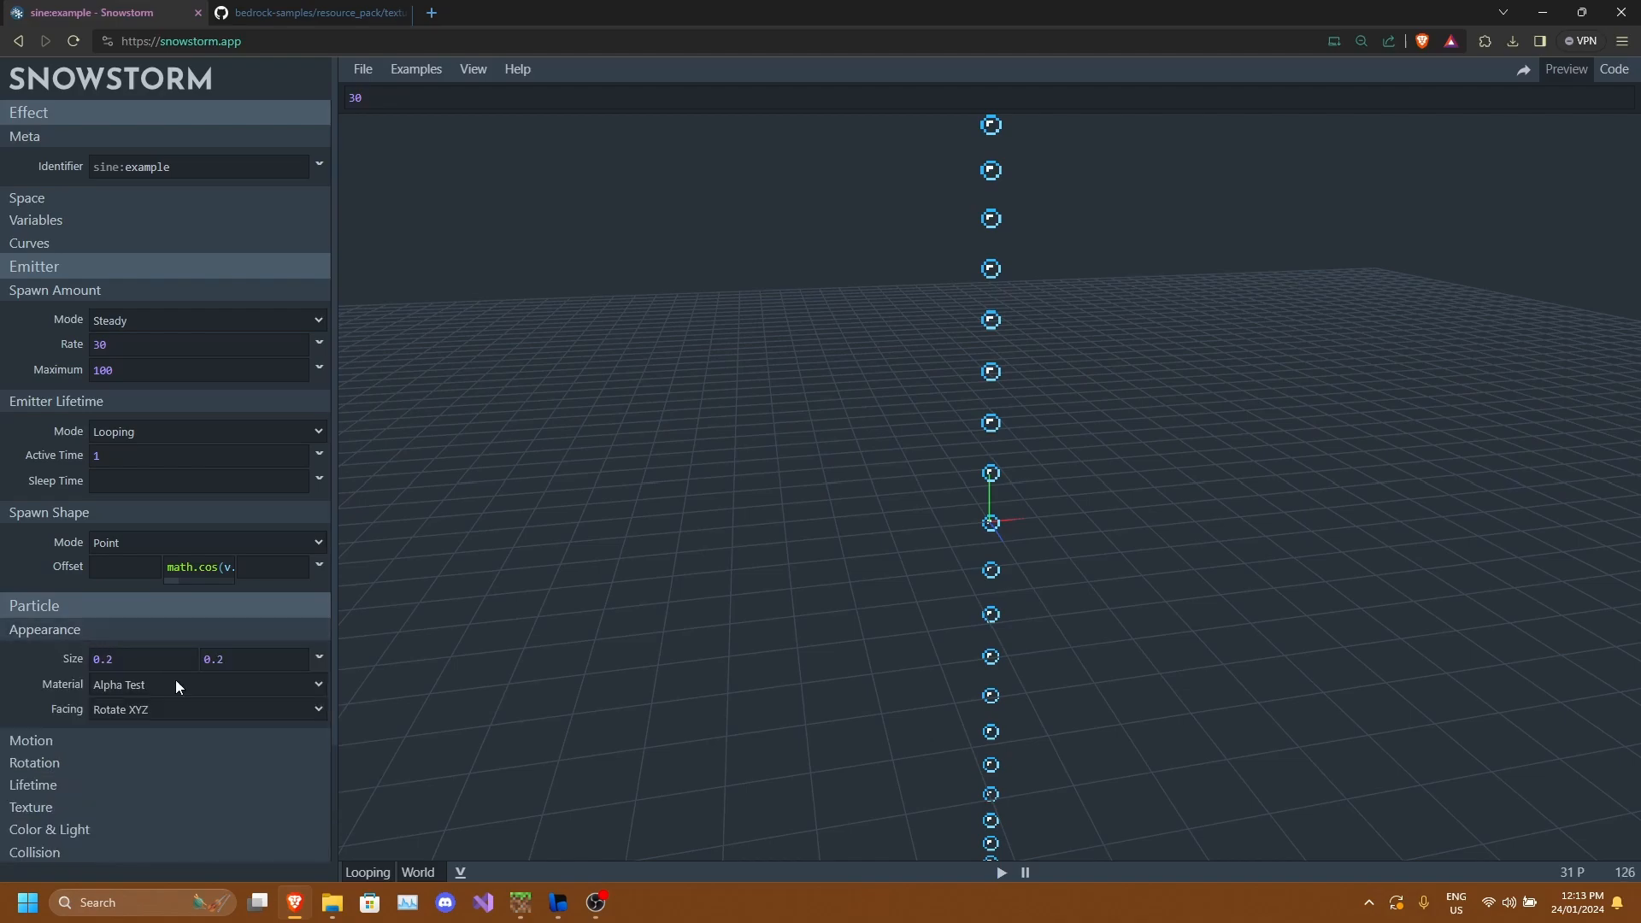
pyautogui.click(86, 742)
pyautogui.scroll(-2, 79, 745)
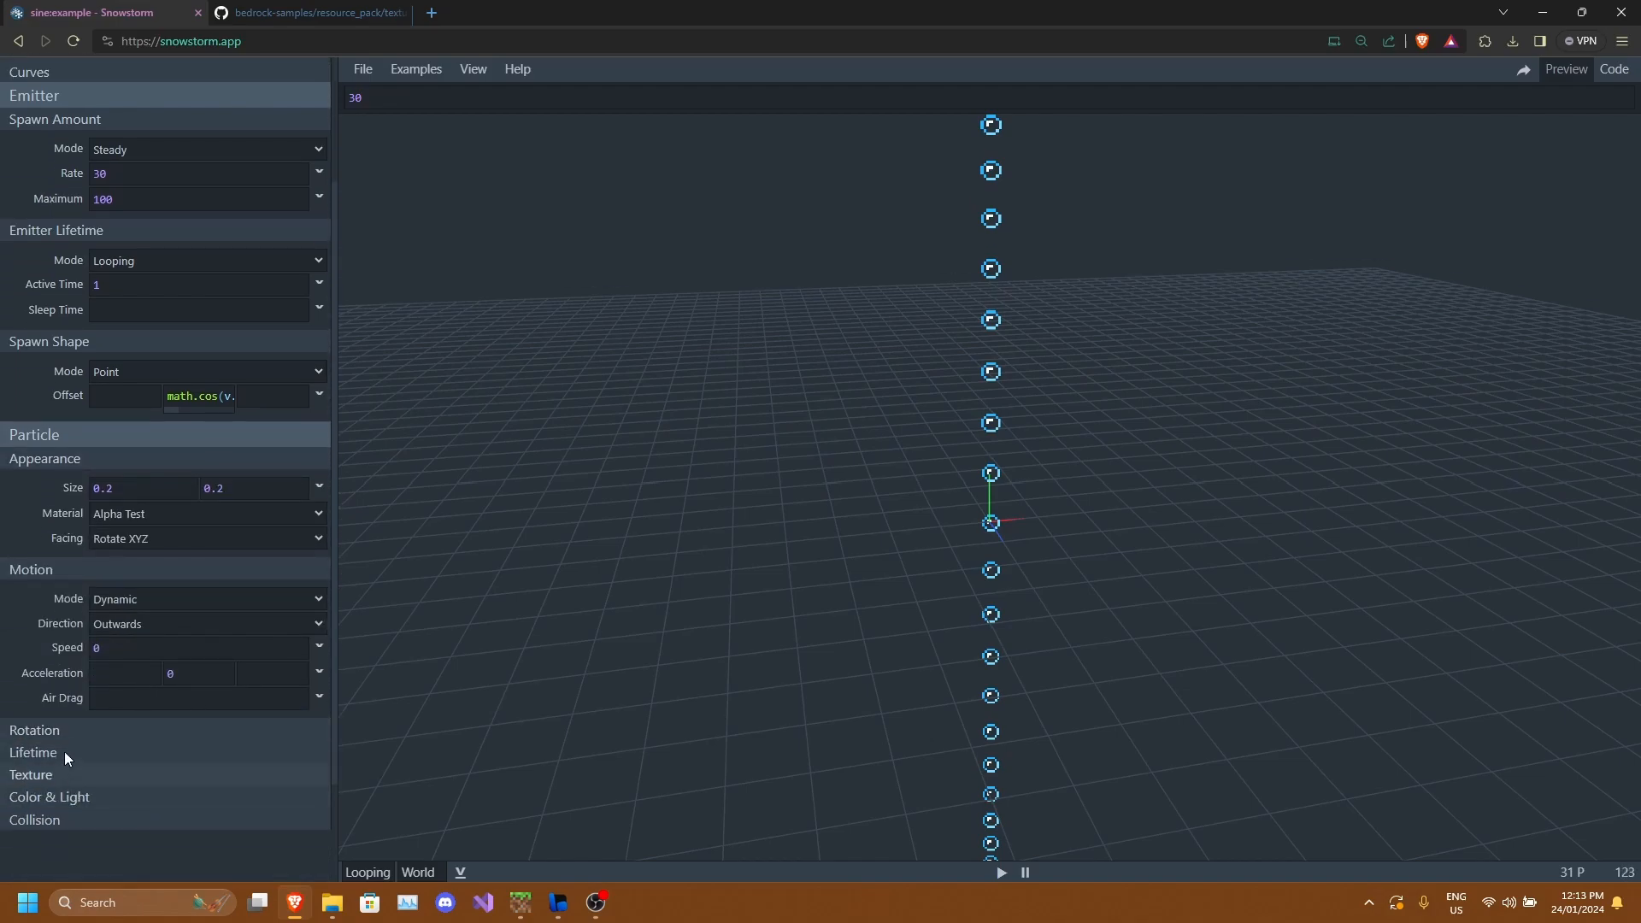
pyautogui.click(70, 751)
pyautogui.click(80, 569)
pyautogui.click(84, 458)
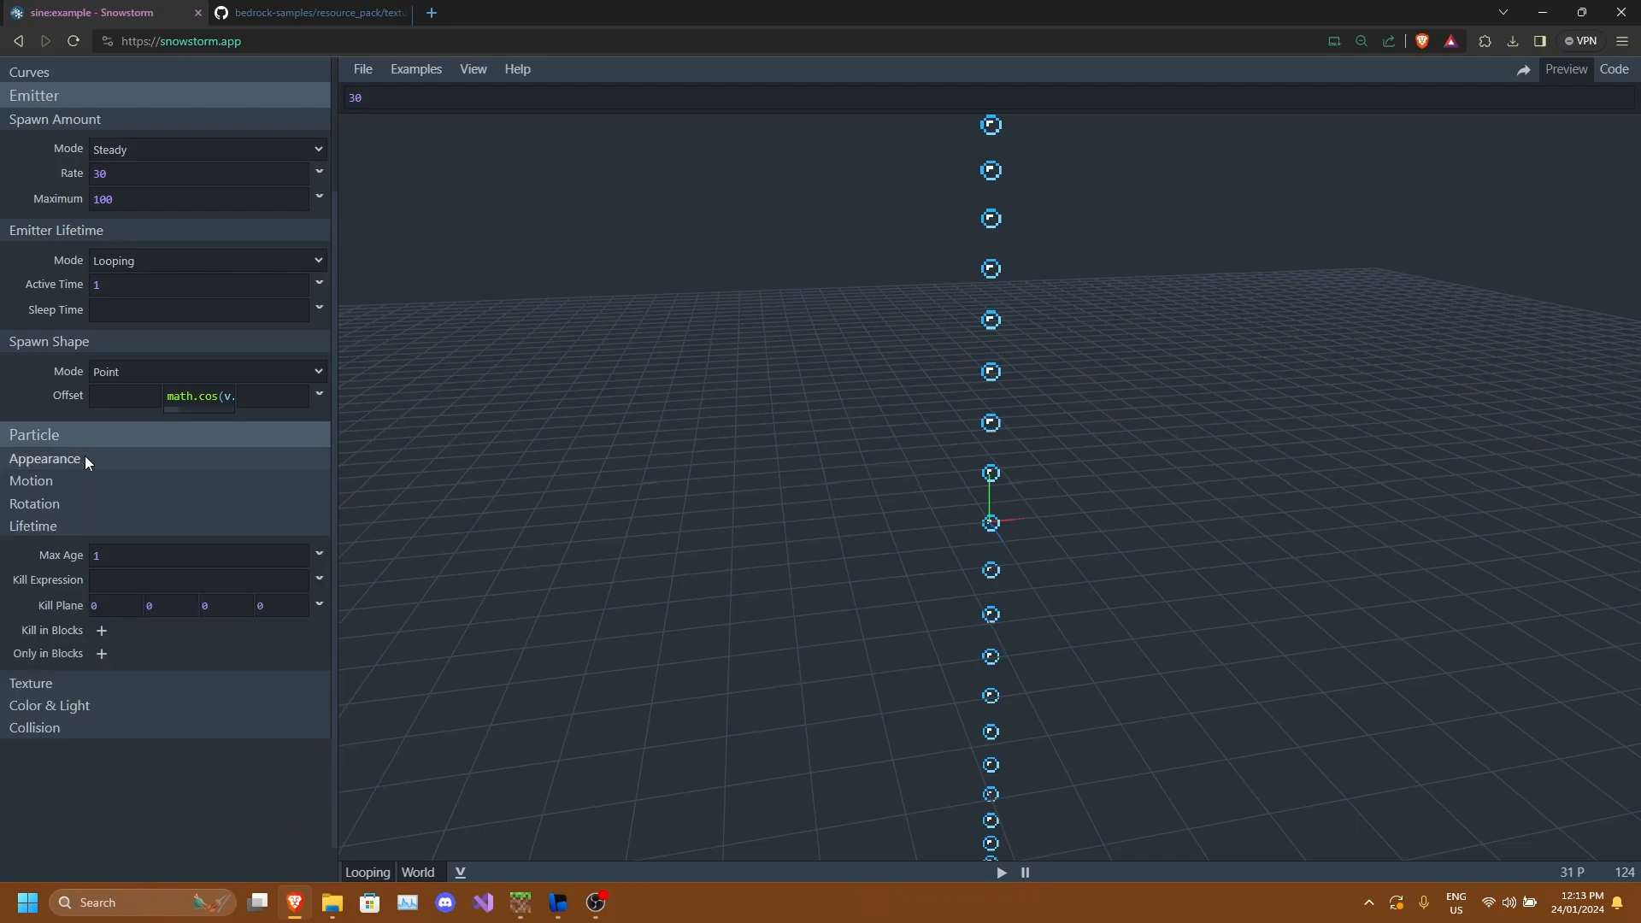
pyautogui.click(148, 563)
pyautogui.press('BackSpace')
pyautogui.write('0.2')
pyautogui.moveTo(846, 403); pyautogui.dragTo(968, 480)
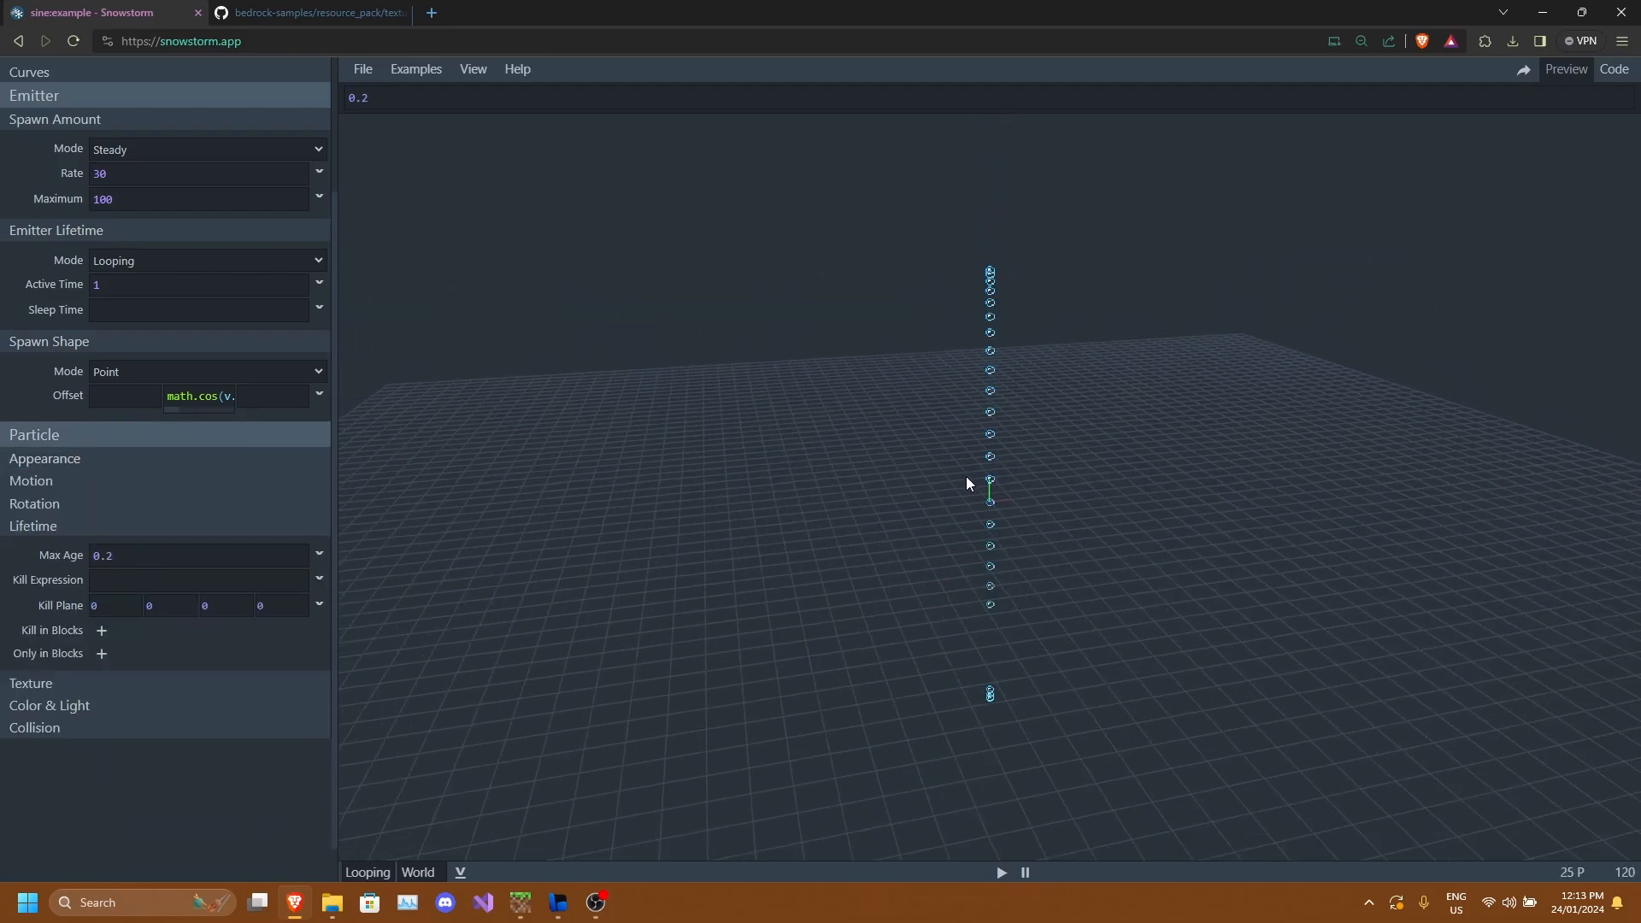
# Change the function in the Y offset expression from math.cos to math.sin.
pyautogui.click(1006, 871)
pyautogui.scroll(4, 1085, 604)
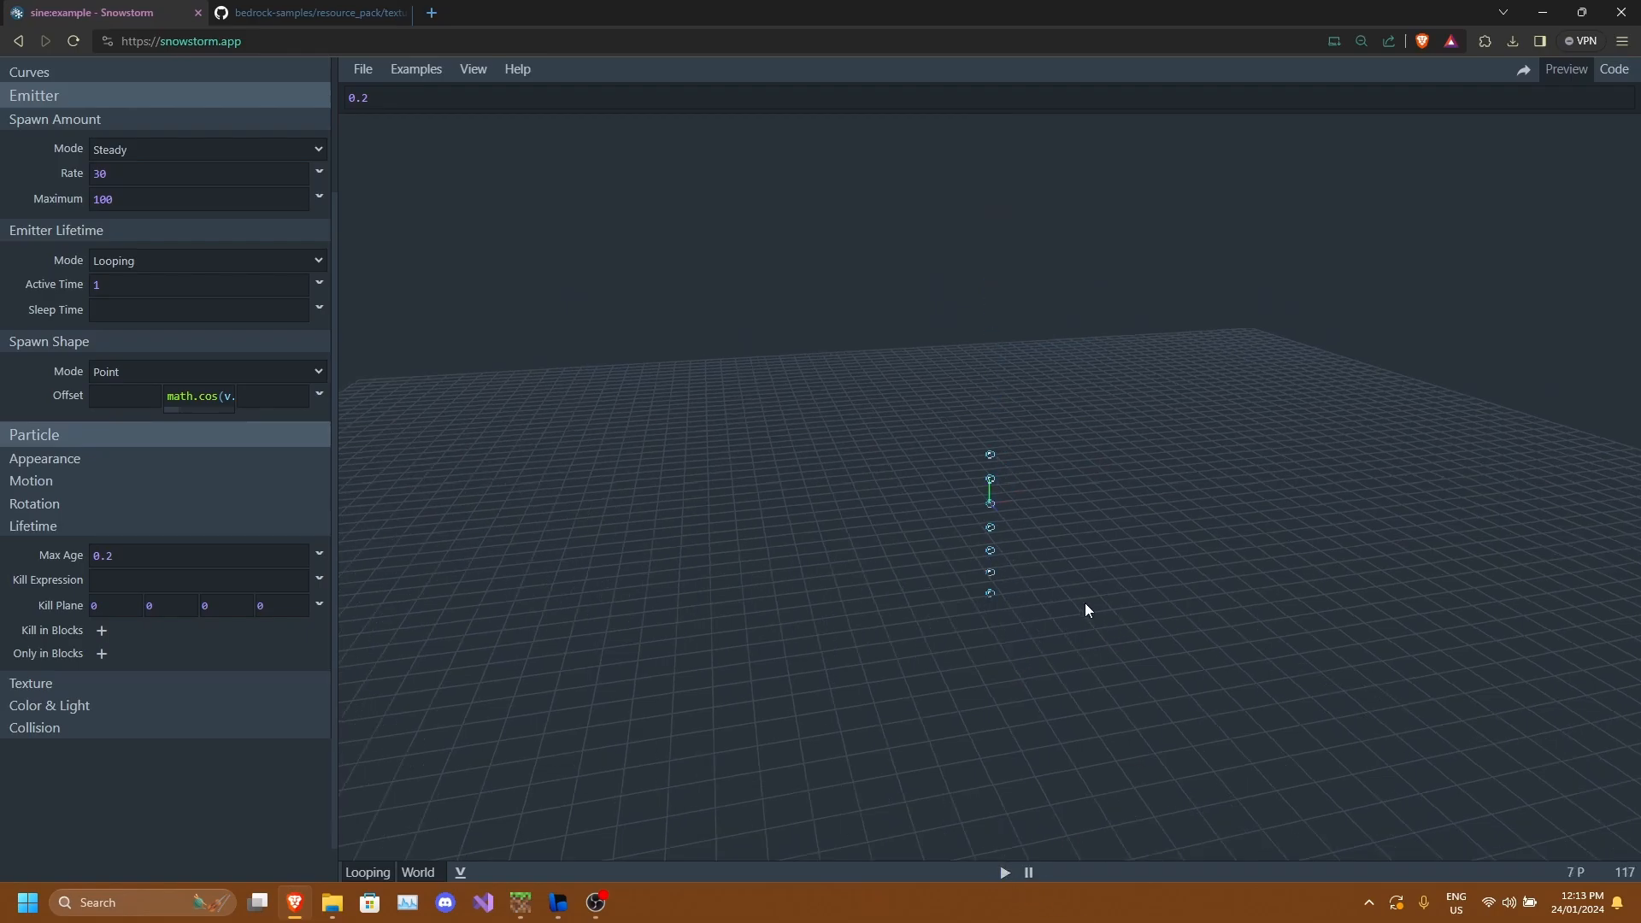
pyautogui.moveTo(1089, 602); pyautogui.dragTo(1256, 589)
pyautogui.scroll(2, 207, 523)
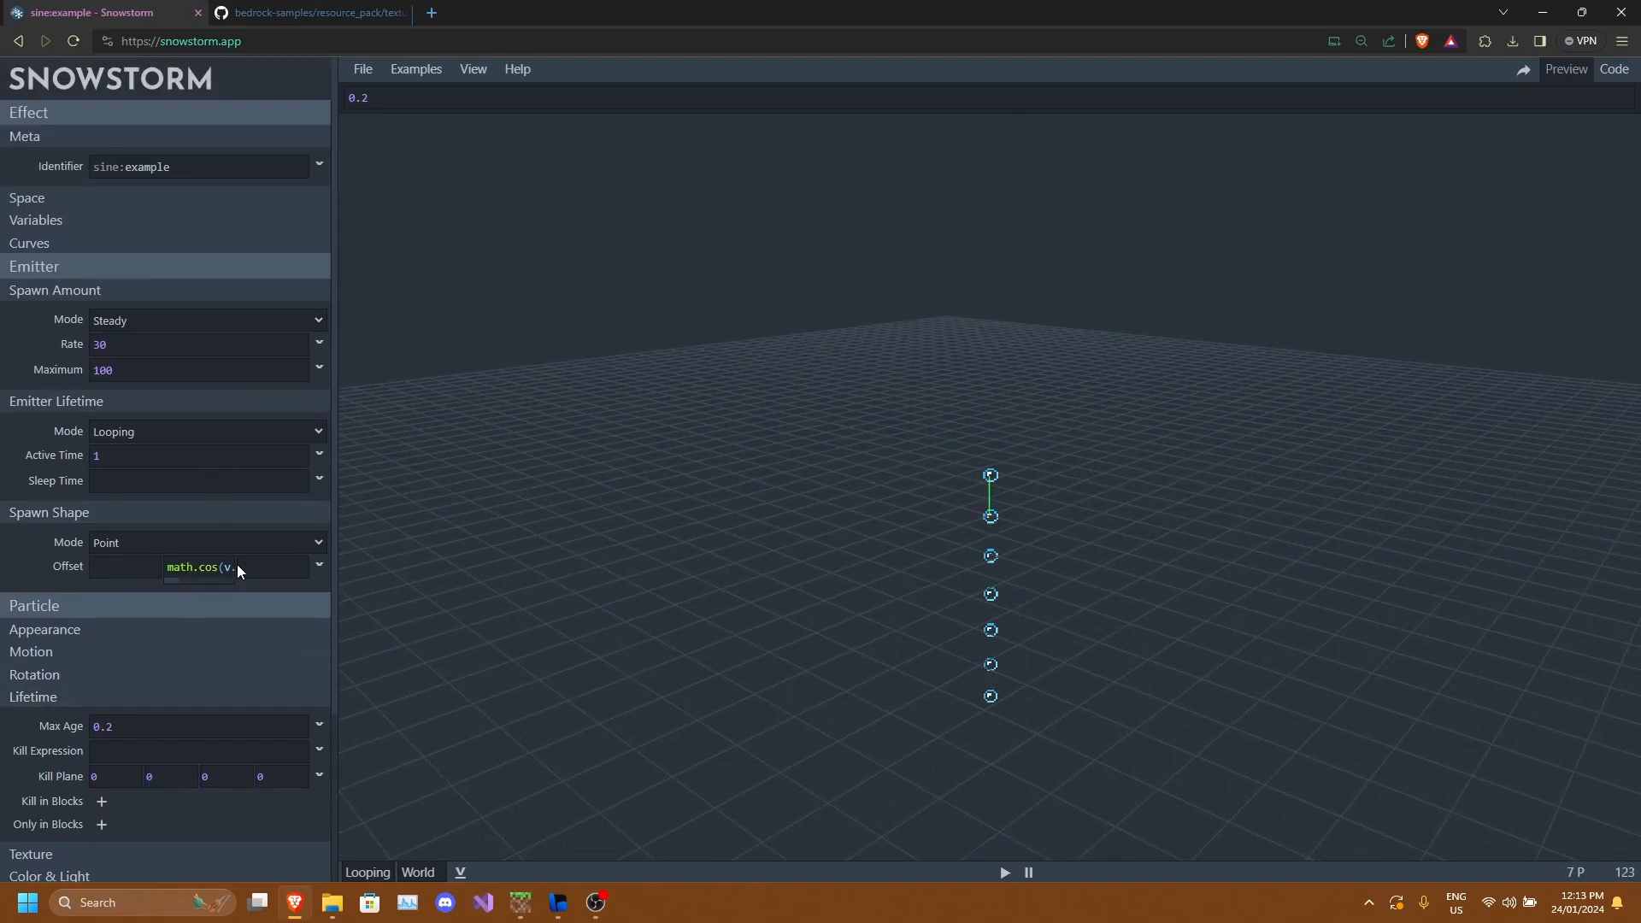
pyautogui.click(200, 566)
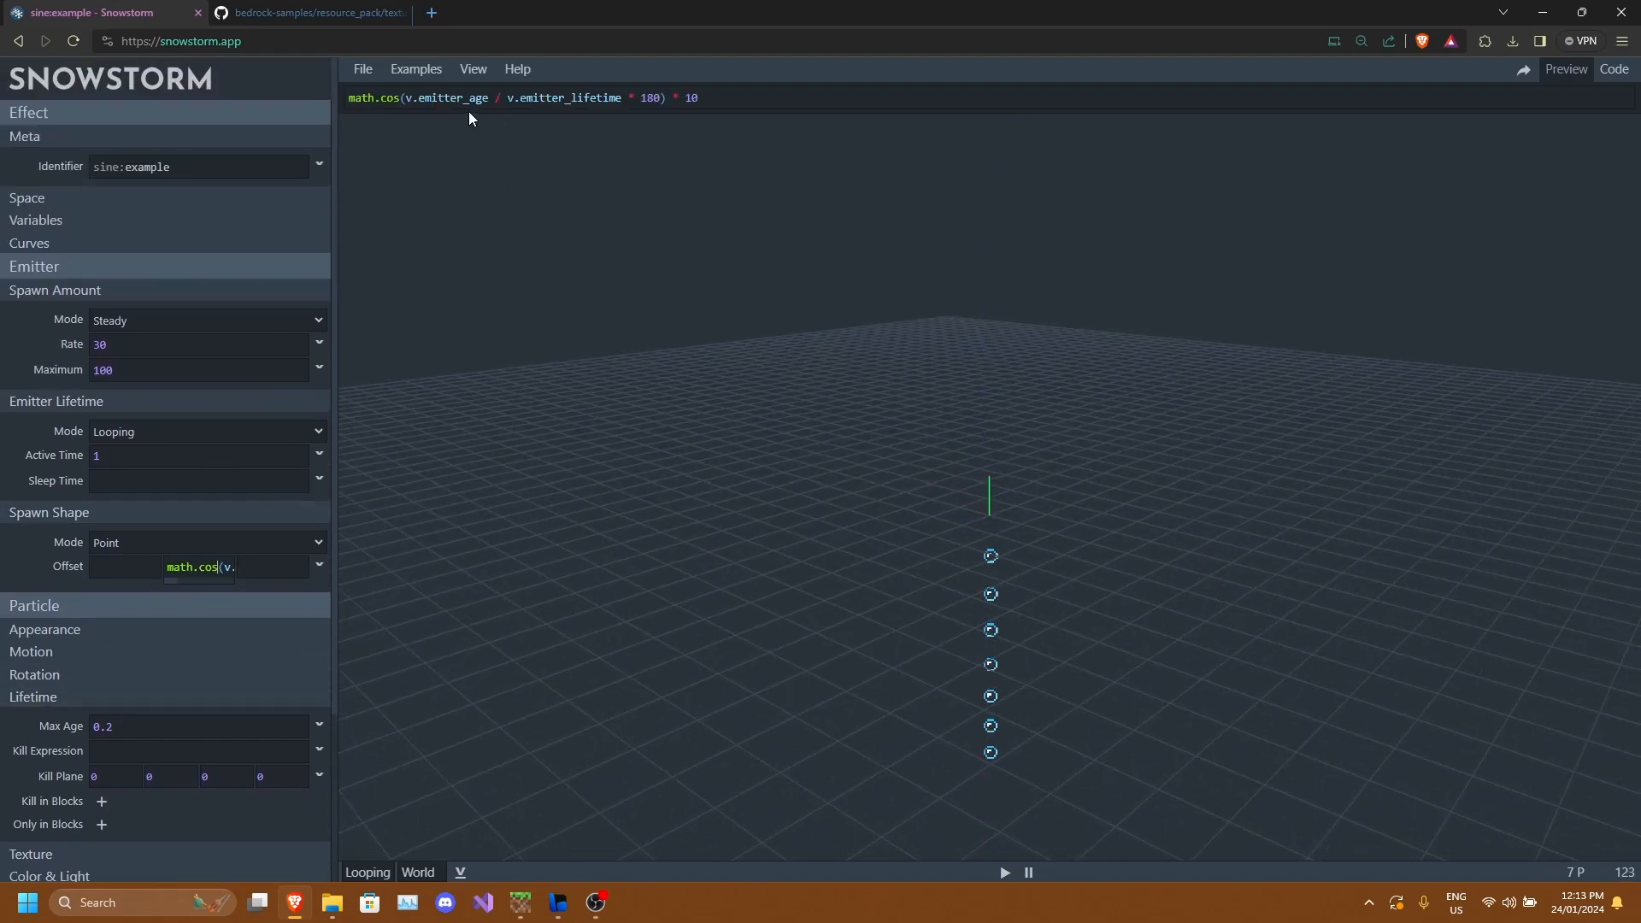
pyautogui.click(399, 104)
pyautogui.press('BackSpace')
pyautogui.press('BackSpace')
pyautogui.press('BackSpace')
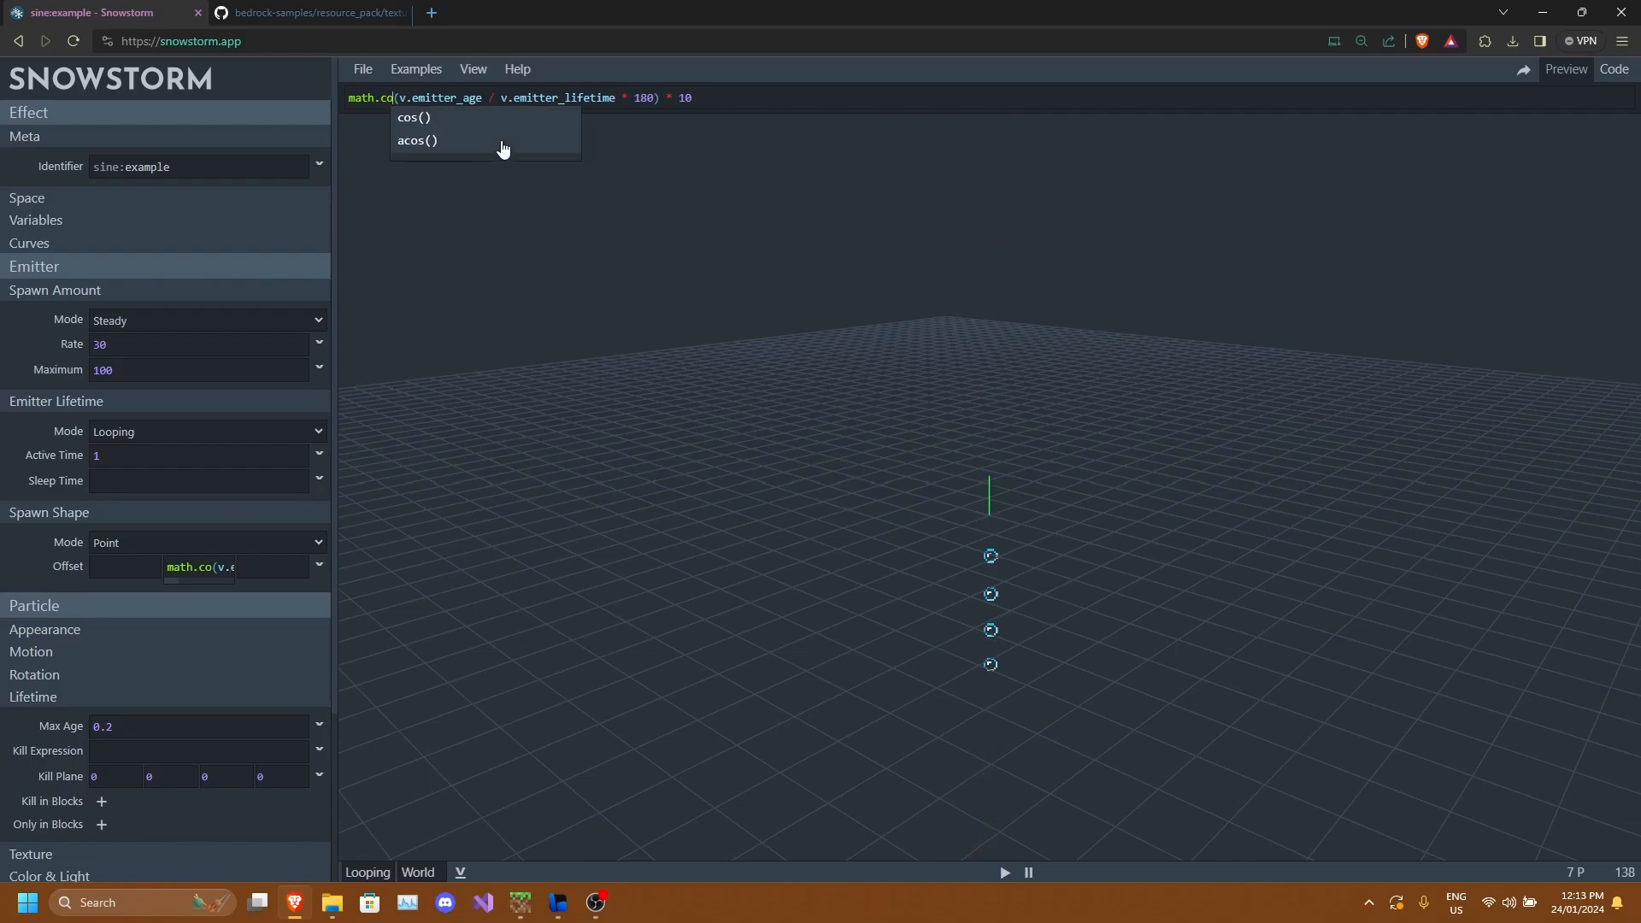
pyautogui.write('sin')
pyautogui.moveTo(1068, 393); pyautogui.dragTo(850, 255)
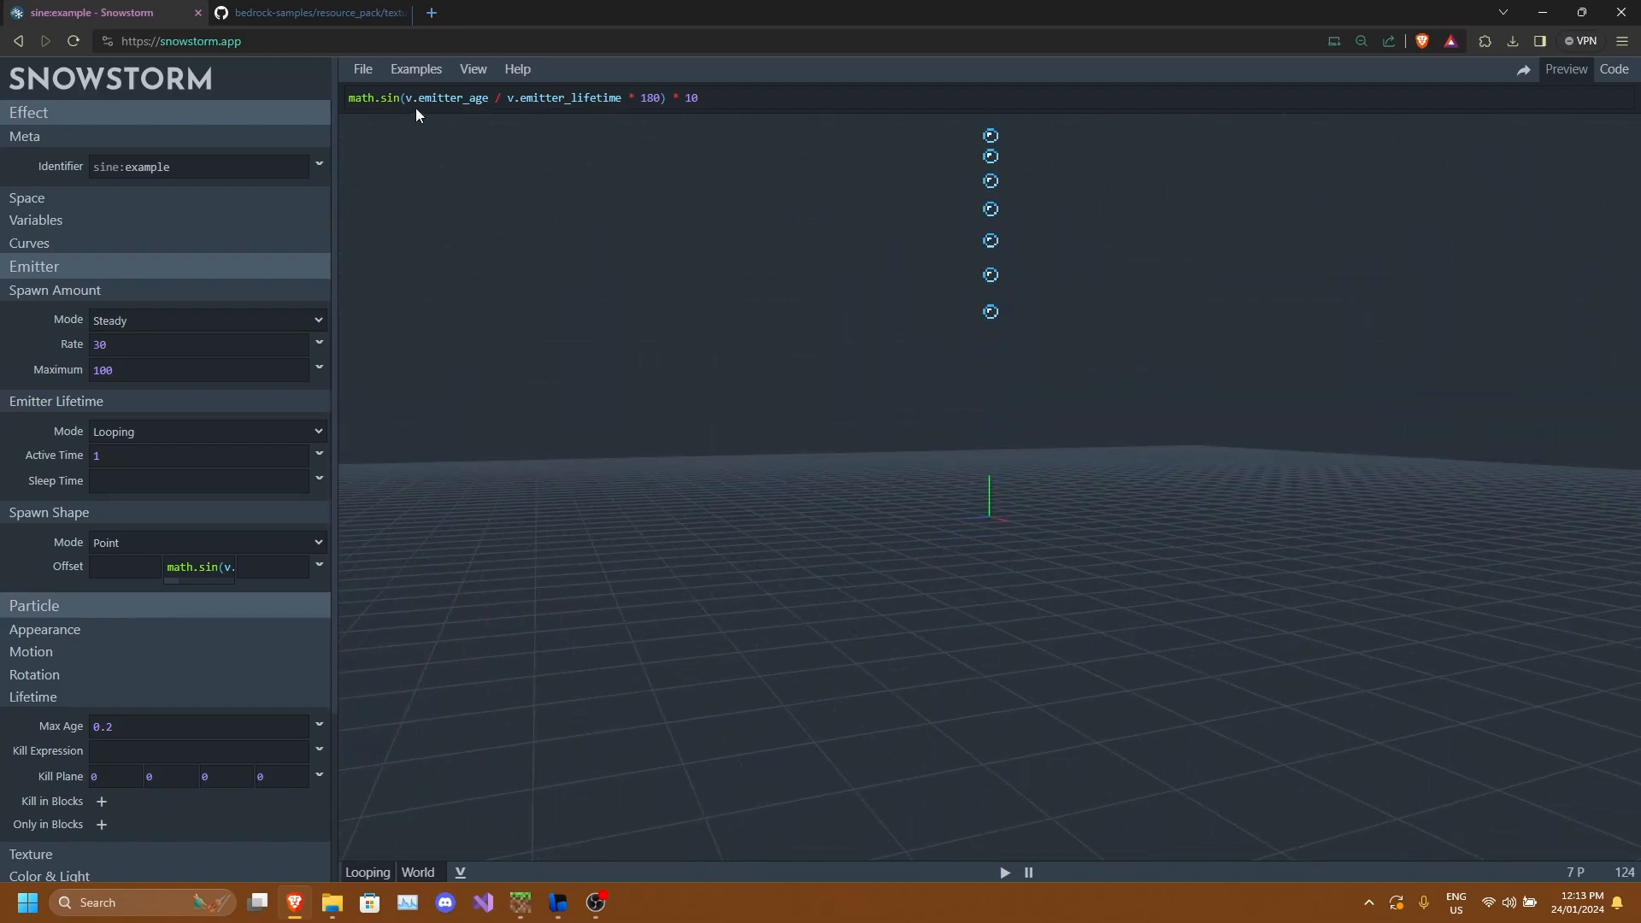
# Try replacing math.sin with math.tan in the Y offset expression, then restore math.sin.
pyautogui.press('BackSpace')
pyautogui.press('BackSpace')
pyautogui.press('BackSpace')
pyautogui.write('tan')
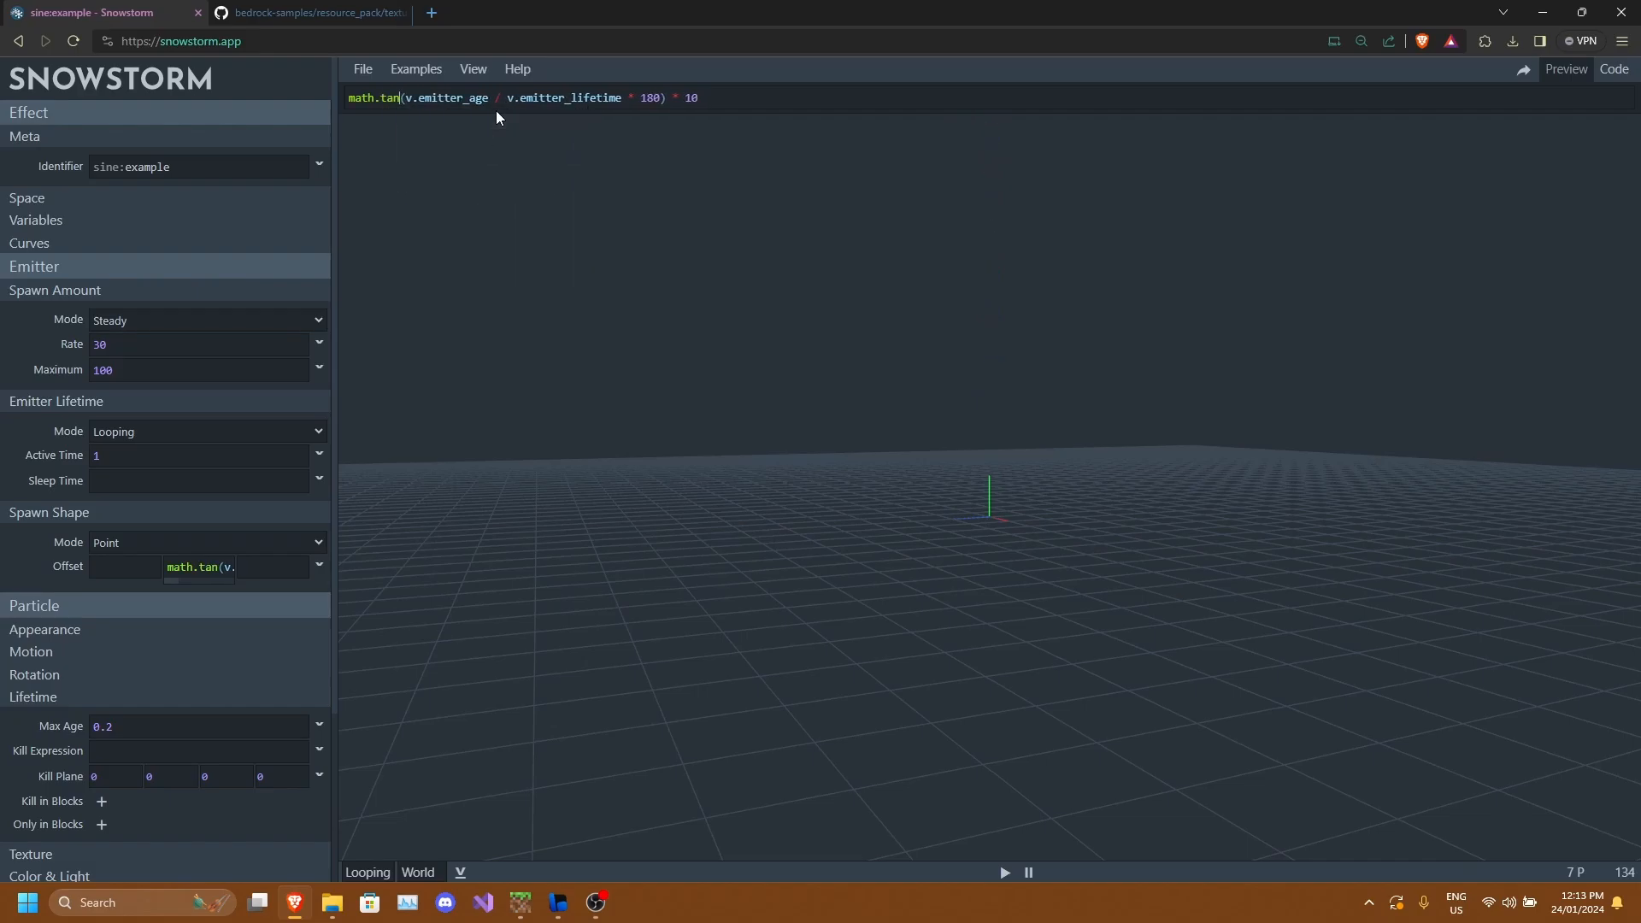
pyautogui.moveTo(1060, 359); pyautogui.dragTo(1086, 571)
pyautogui.moveTo(1032, 740); pyautogui.dragTo(1367, 654)
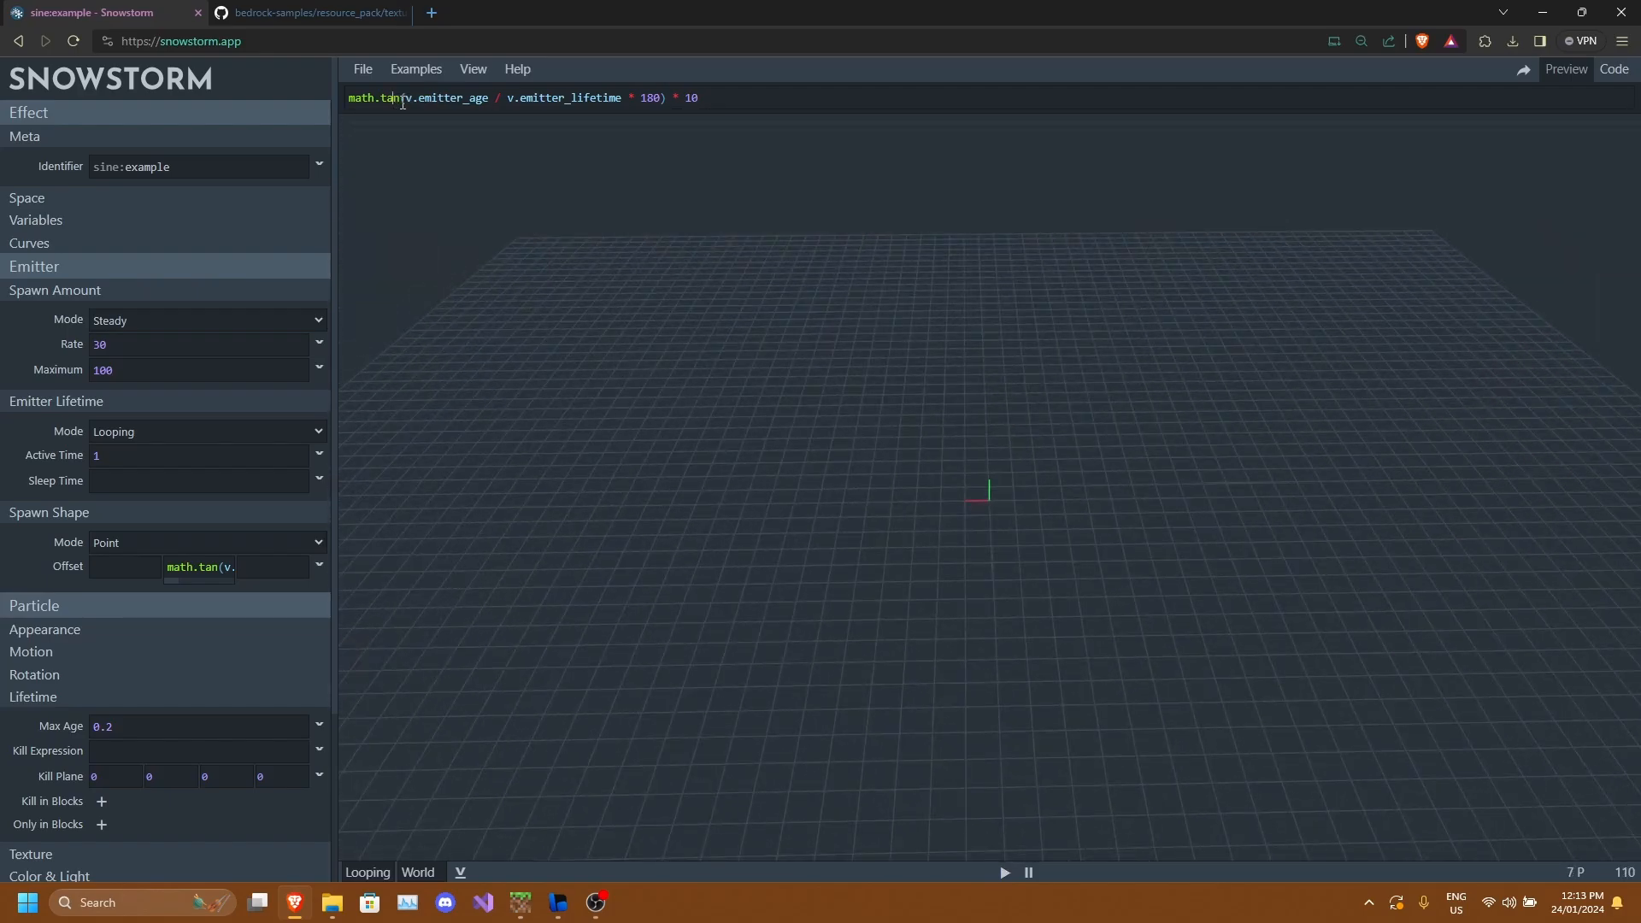
pyautogui.click(399, 101)
pyautogui.press('BackSpace')
pyautogui.press('BackSpace')
pyautogui.press('BackSpace')
pyautogui.write('sin')
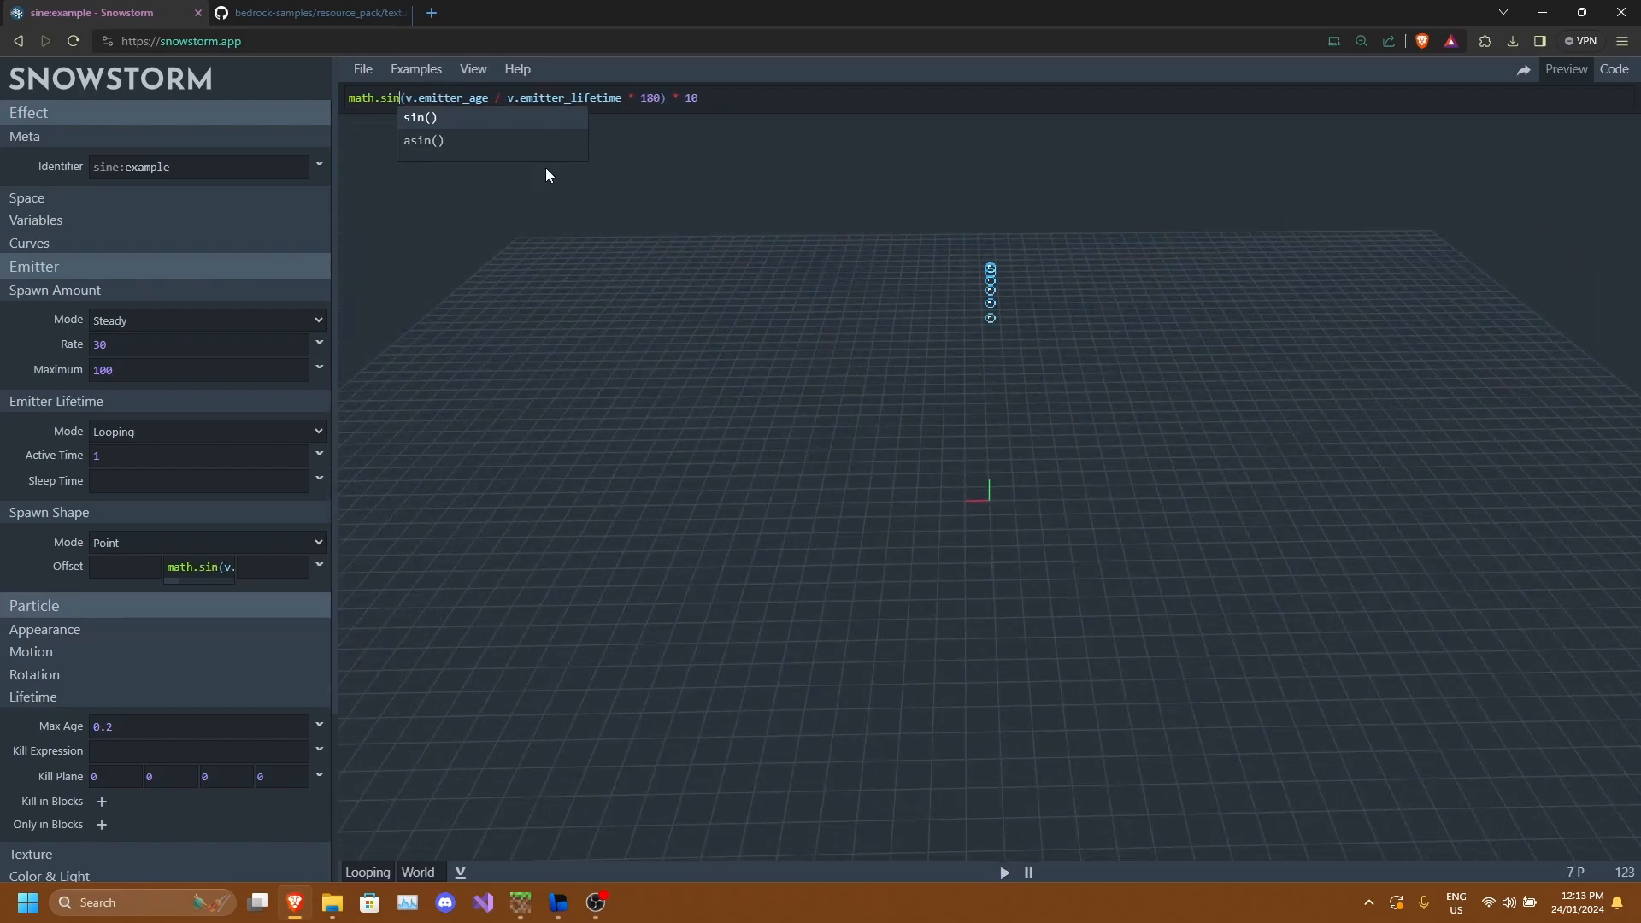
pyautogui.click(545, 168)
pyautogui.moveTo(1099, 373); pyautogui.dragTo(1286, 361)
pyautogui.scroll(6, 1163, 350)
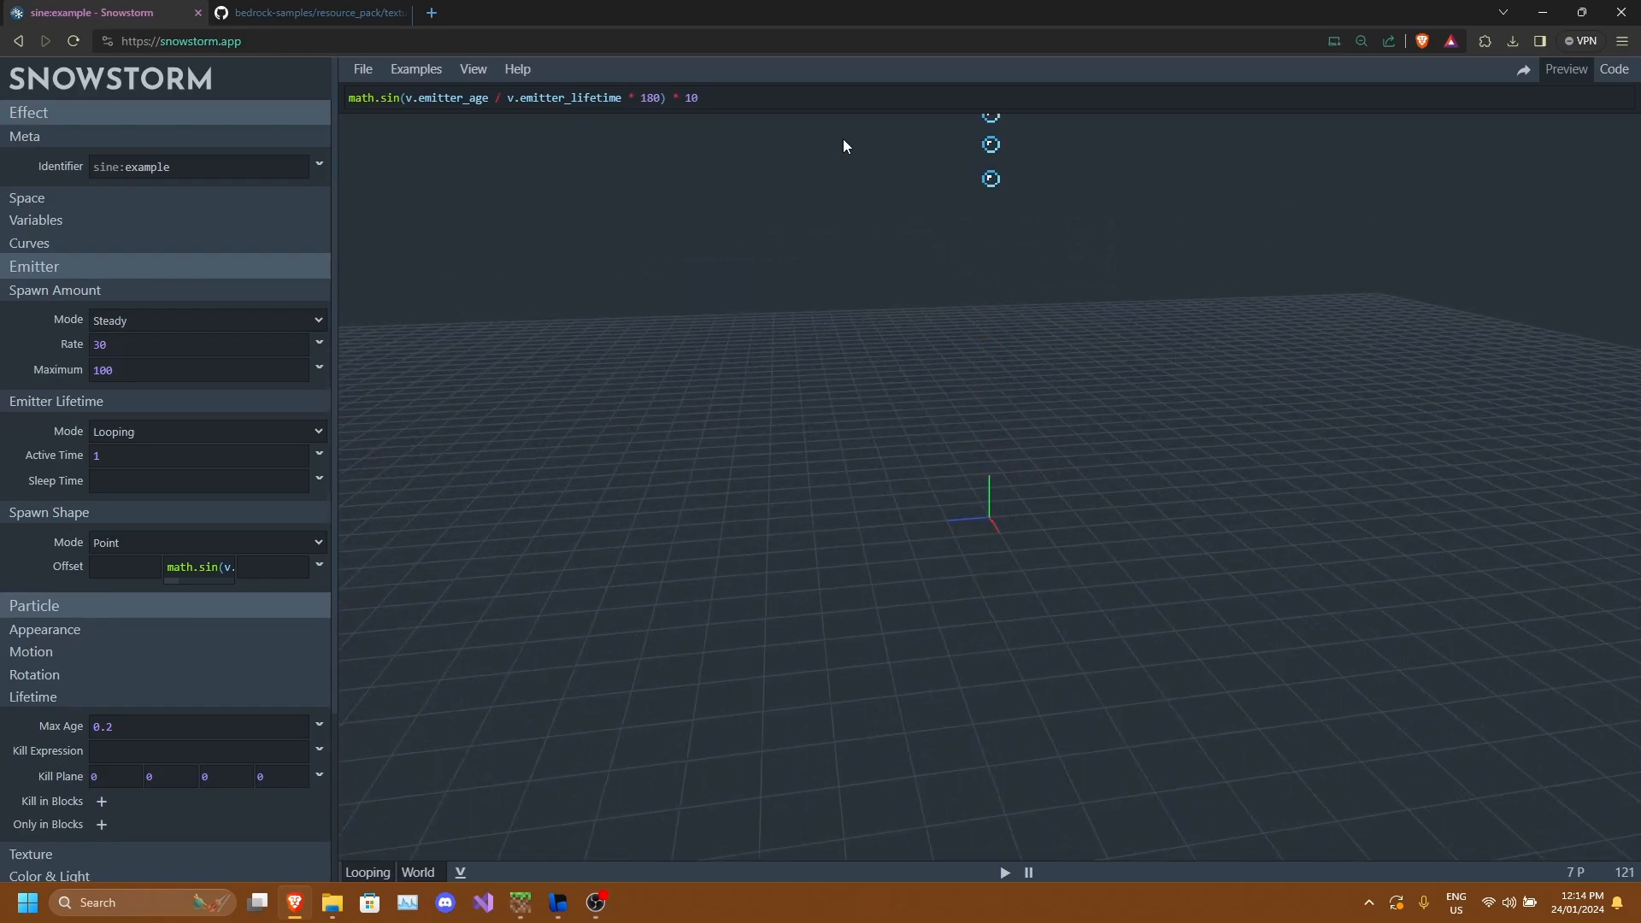
# Set the Y offset expression's final multiplier to 2.
pyautogui.click(714, 101)
pyautogui.press('BackSpace')
pyautogui.press('BackSpace')
pyautogui.write('2')
pyautogui.moveTo(1099, 374); pyautogui.dragTo(1053, 309)
pyautogui.scroll(12, 1053, 309)
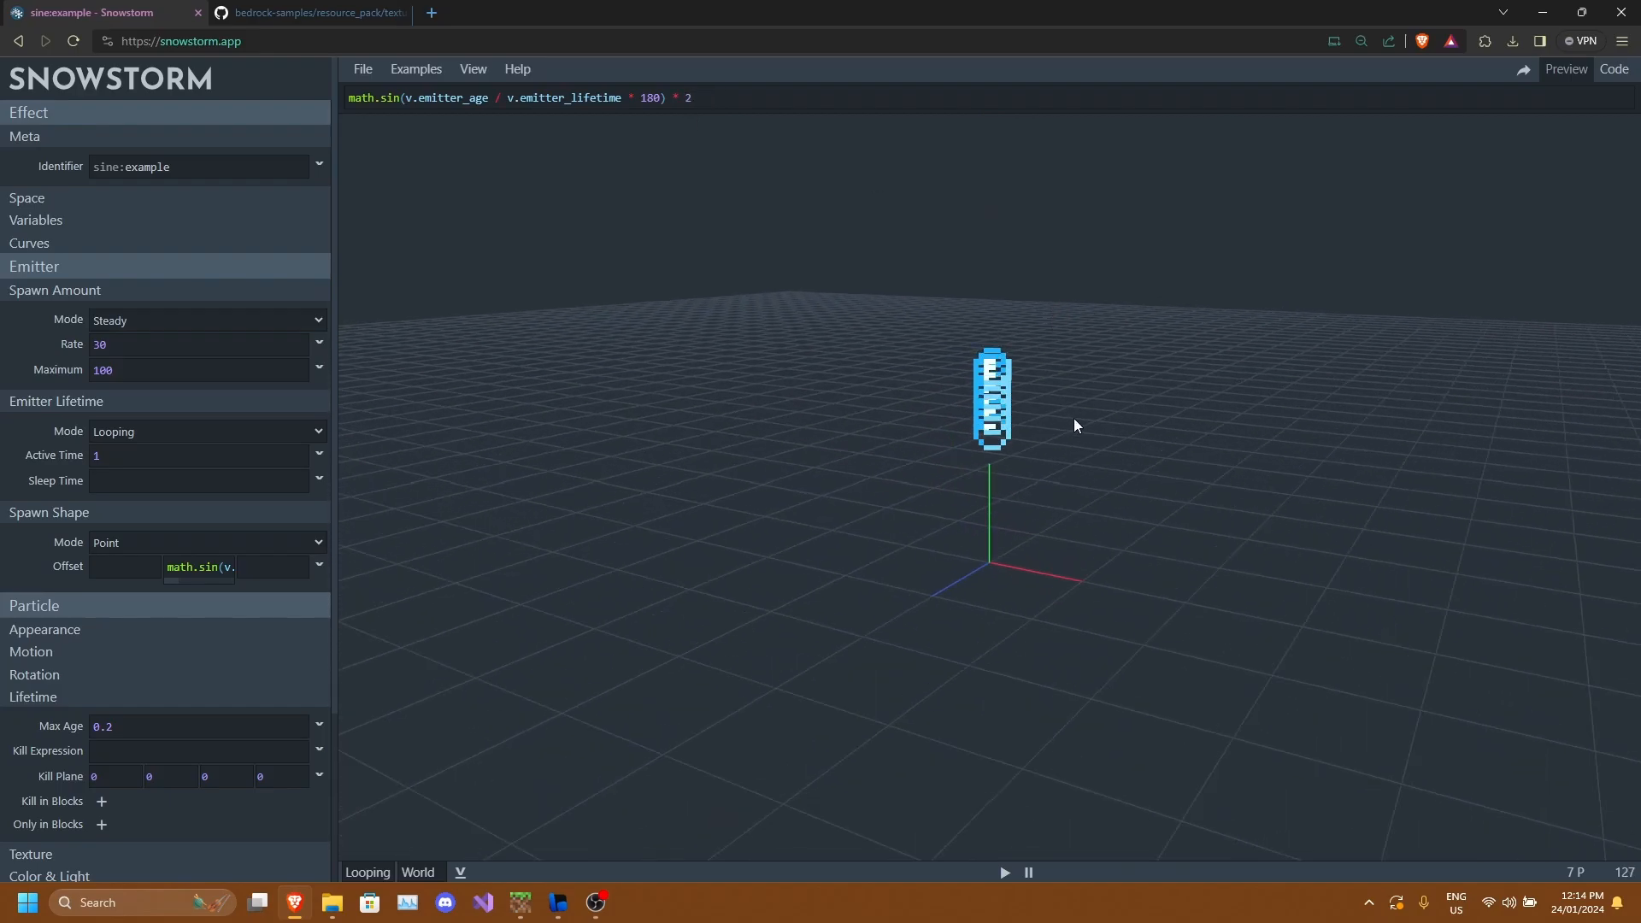
# Replace 180 with 360 in the Y offset expression.
pyautogui.moveTo(1073, 424); pyautogui.dragTo(1111, 422)
pyautogui.scroll(-4, 1058, 344)
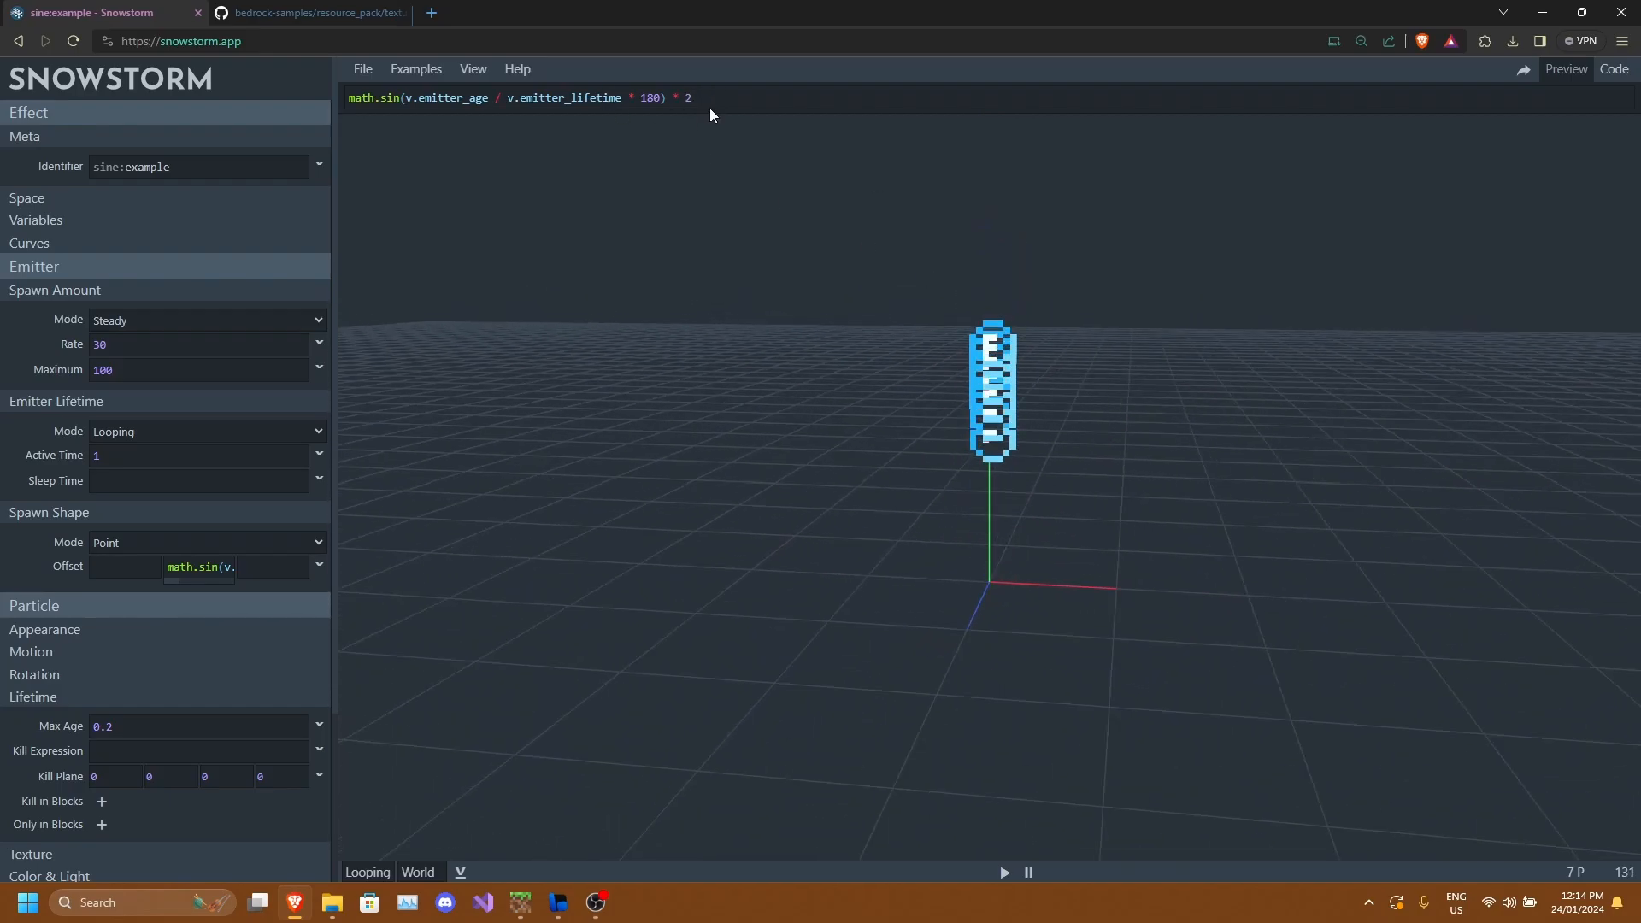
pyautogui.click(660, 99)
pyautogui.press('BackSpace')
pyautogui.press('BackSpace')
pyautogui.press('BackSpace')
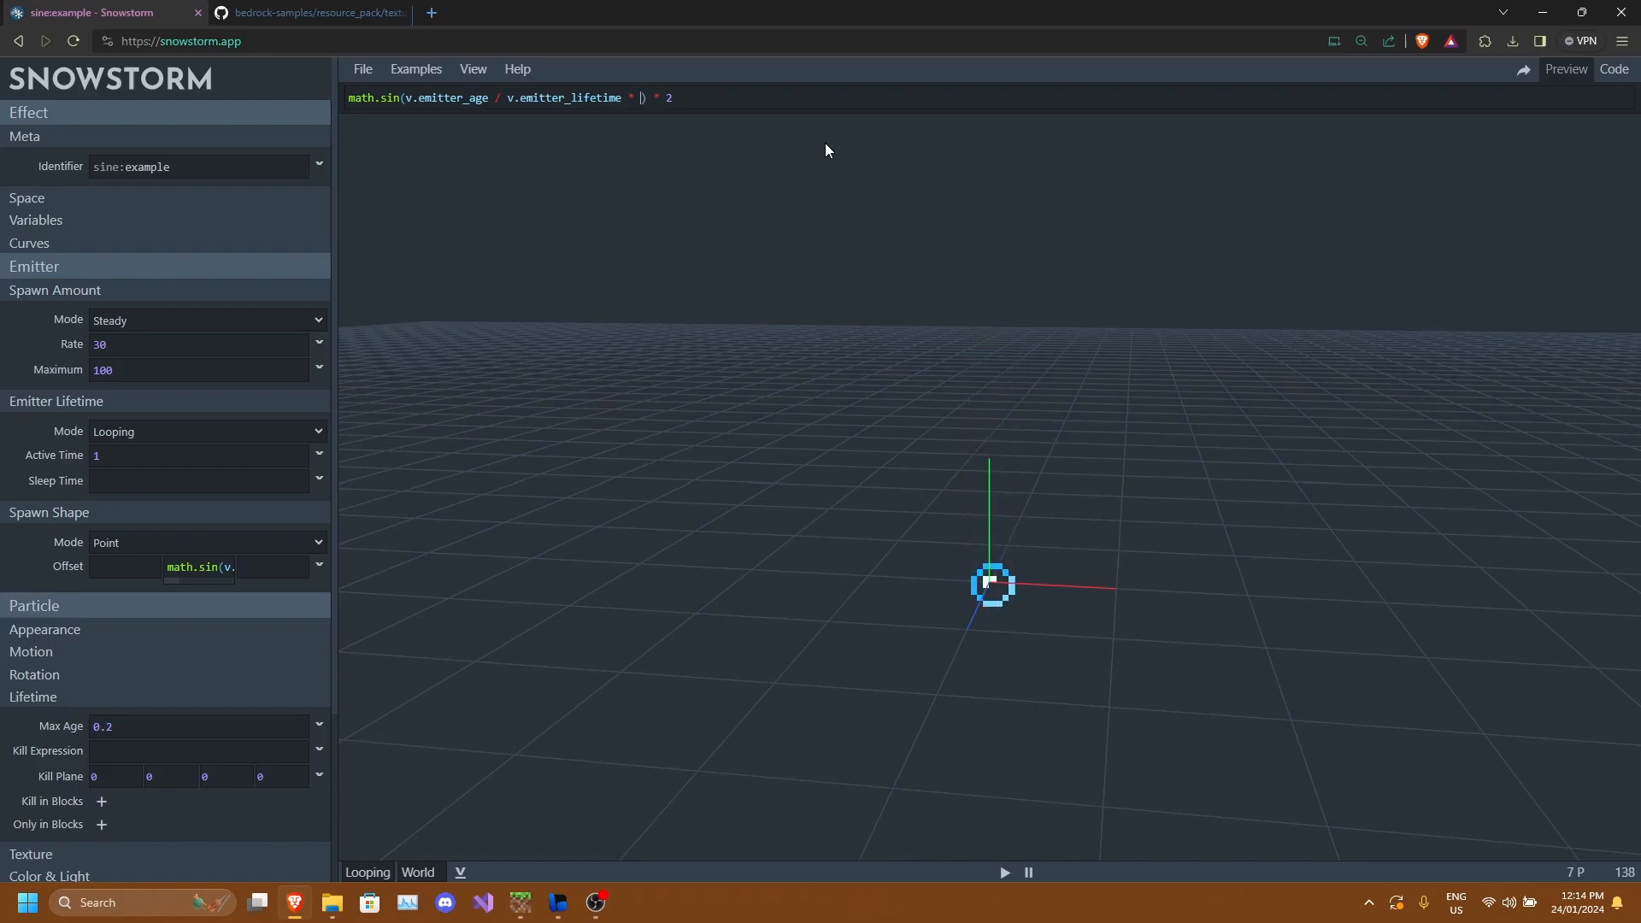
pyautogui.write('360')
pyautogui.moveTo(824, 142); pyautogui.dragTo(941, 374)
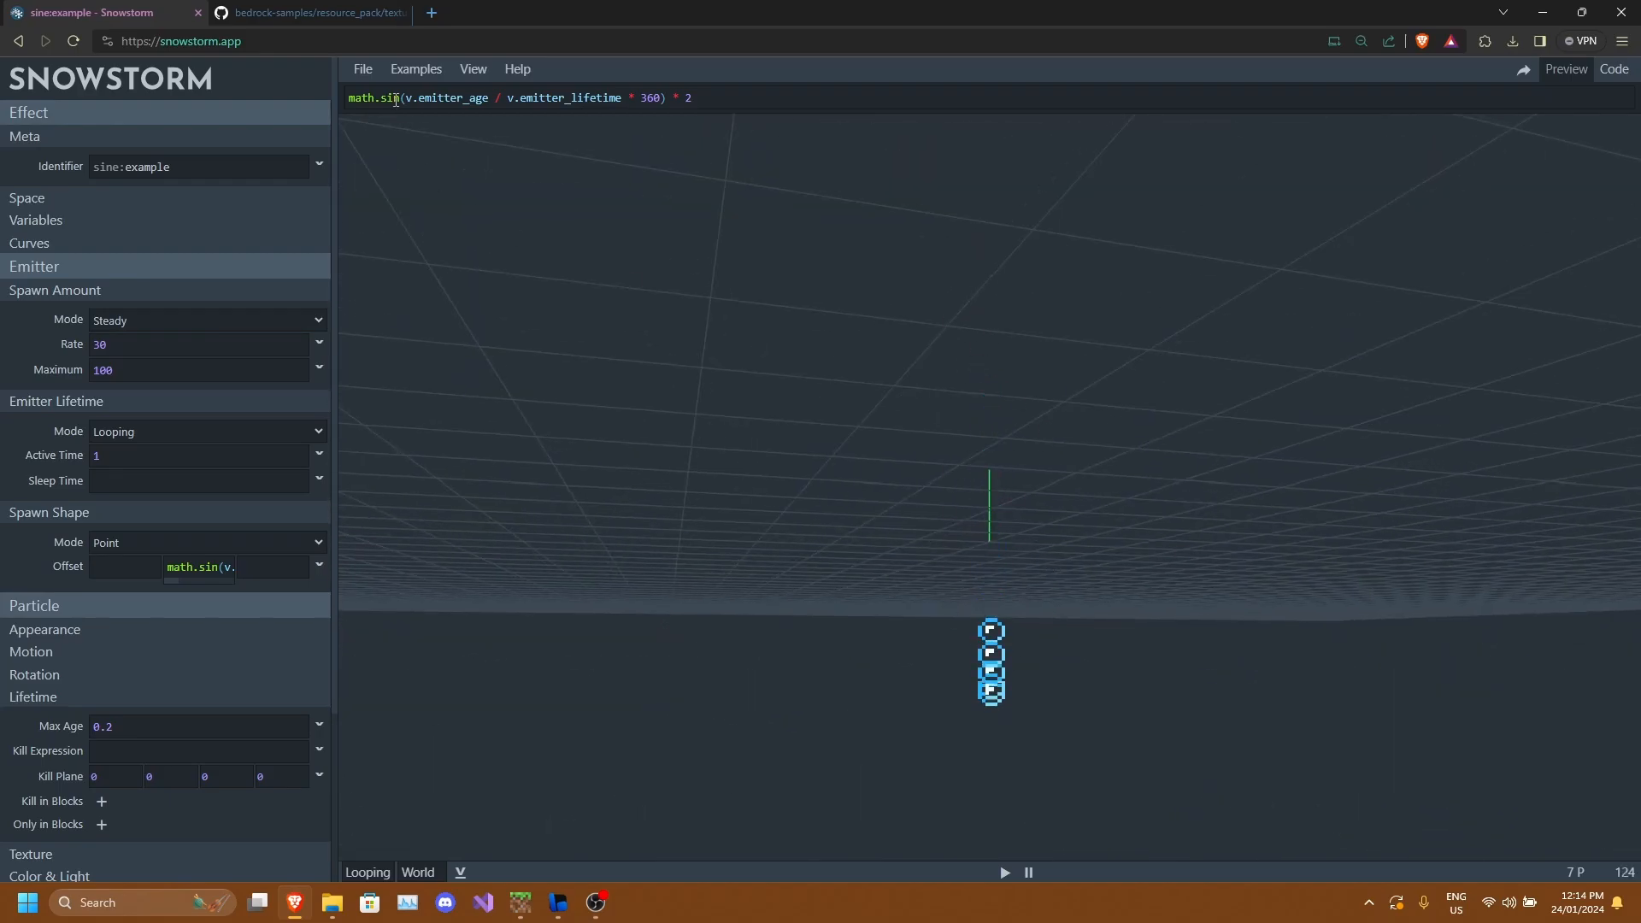
# Copy the Y offset expression and paste it into the X offset field.
pyautogui.click(741, 96)
pyautogui.moveTo(741, 95); pyautogui.dragTo(279, 89)
pyautogui.hotkey('ctrl', 'c')
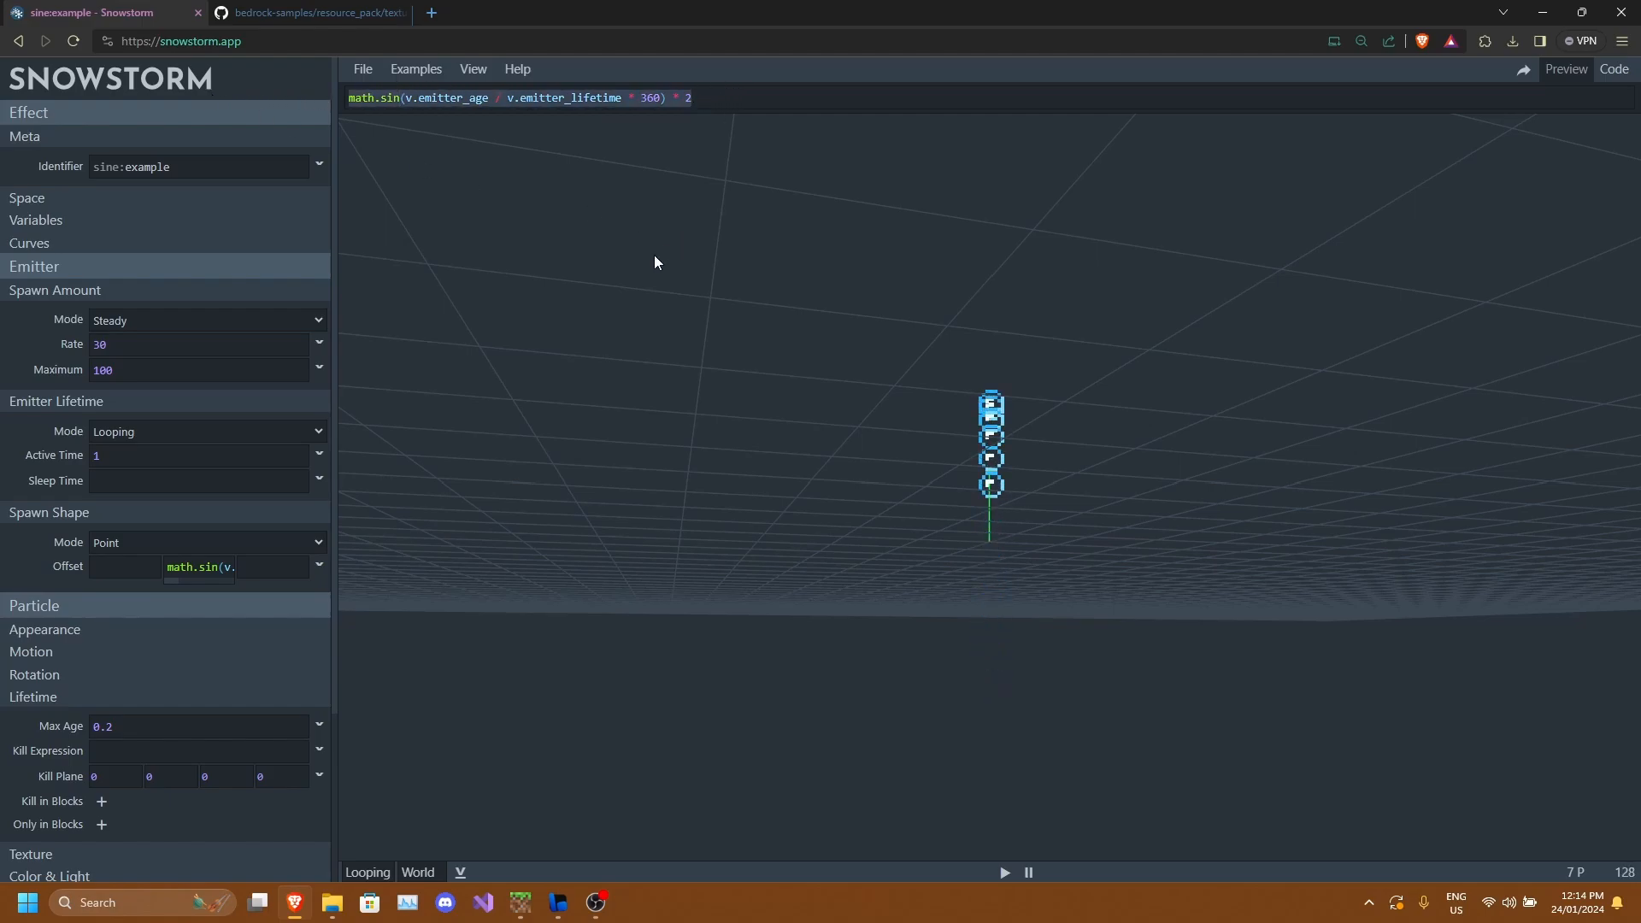
pyautogui.click(116, 568)
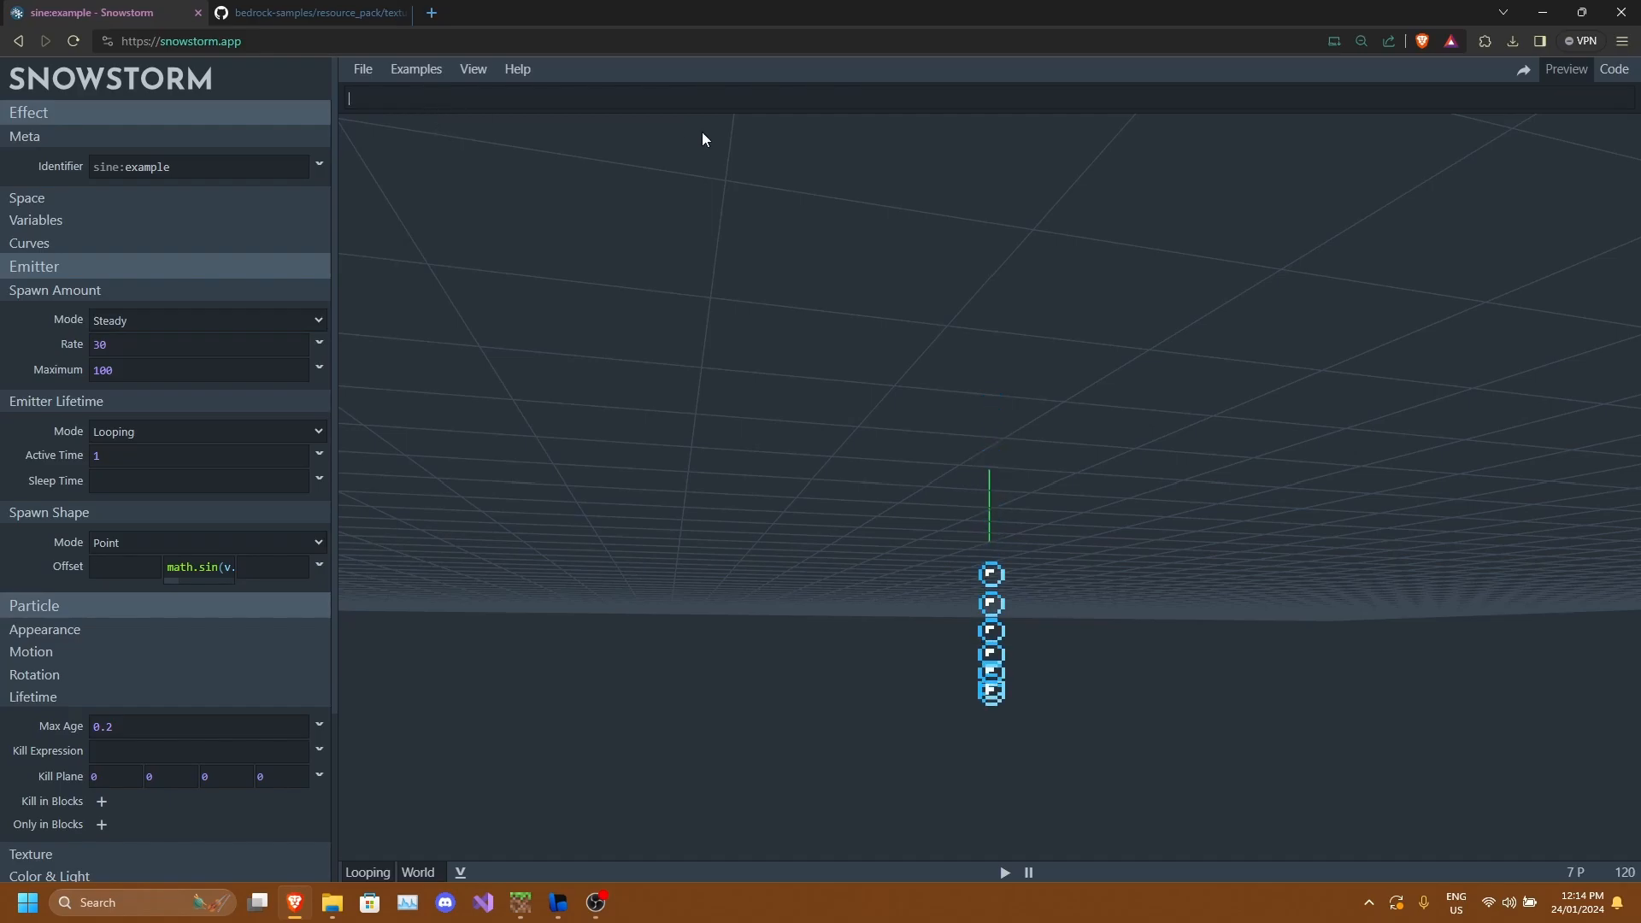
pyautogui.hotkey('ctrl', 'v')
pyautogui.moveTo(688, 253); pyautogui.dragTo(373, 165)
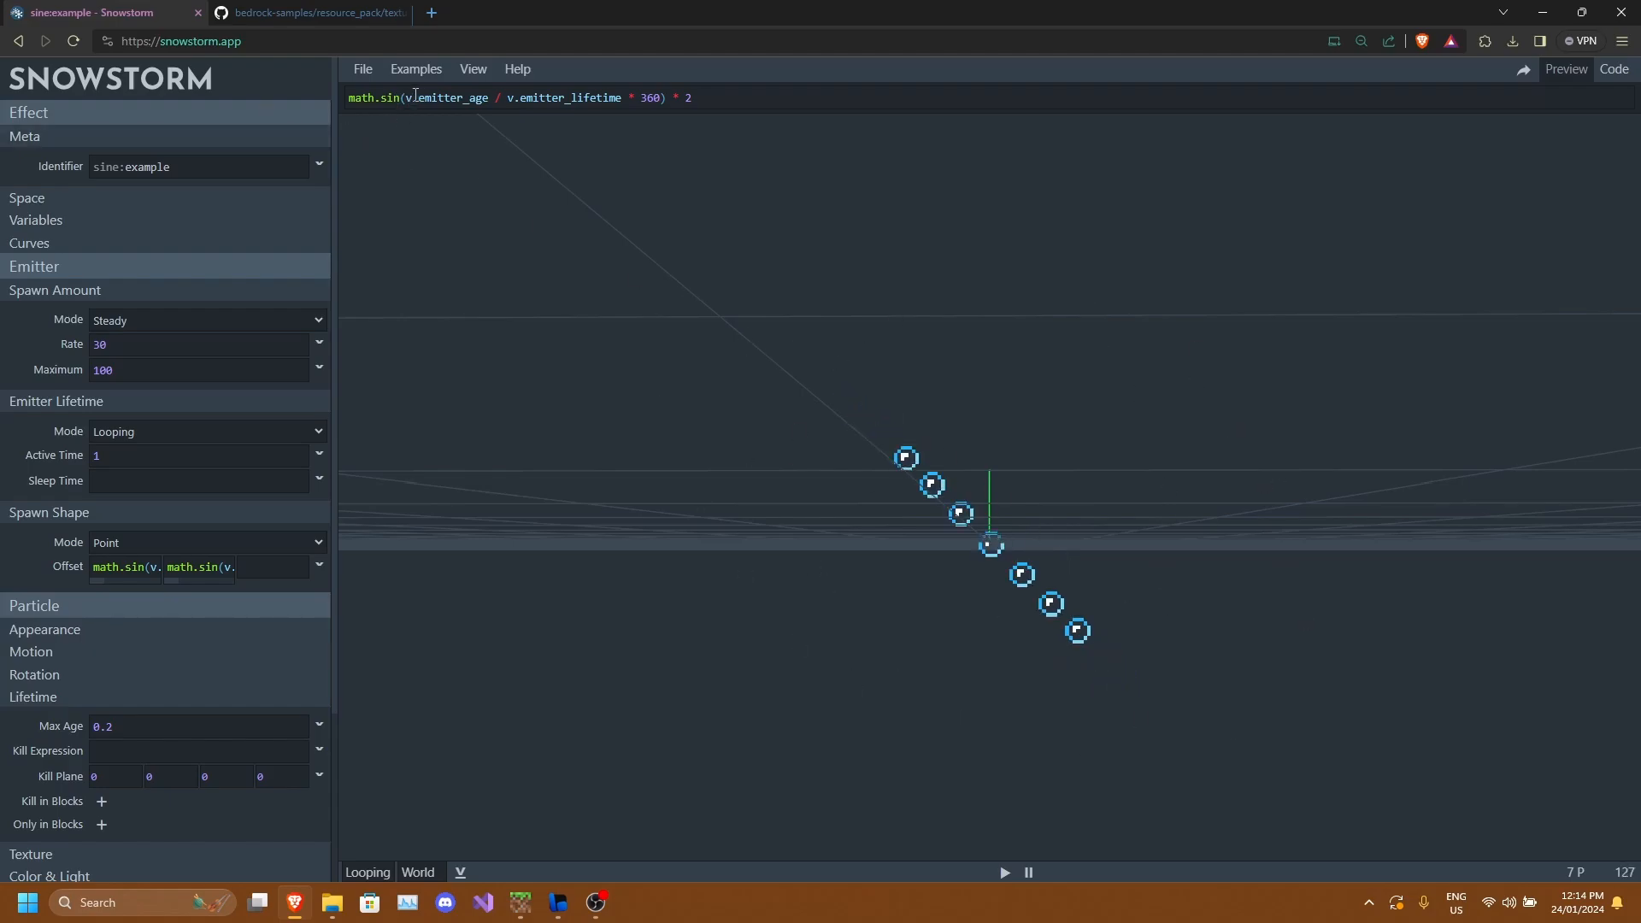
# Change math.sin to math.cos in the X offset expression.
pyautogui.press('BackSpace')
pyautogui.press('BackSpace')
pyautogui.press('BackSpace')
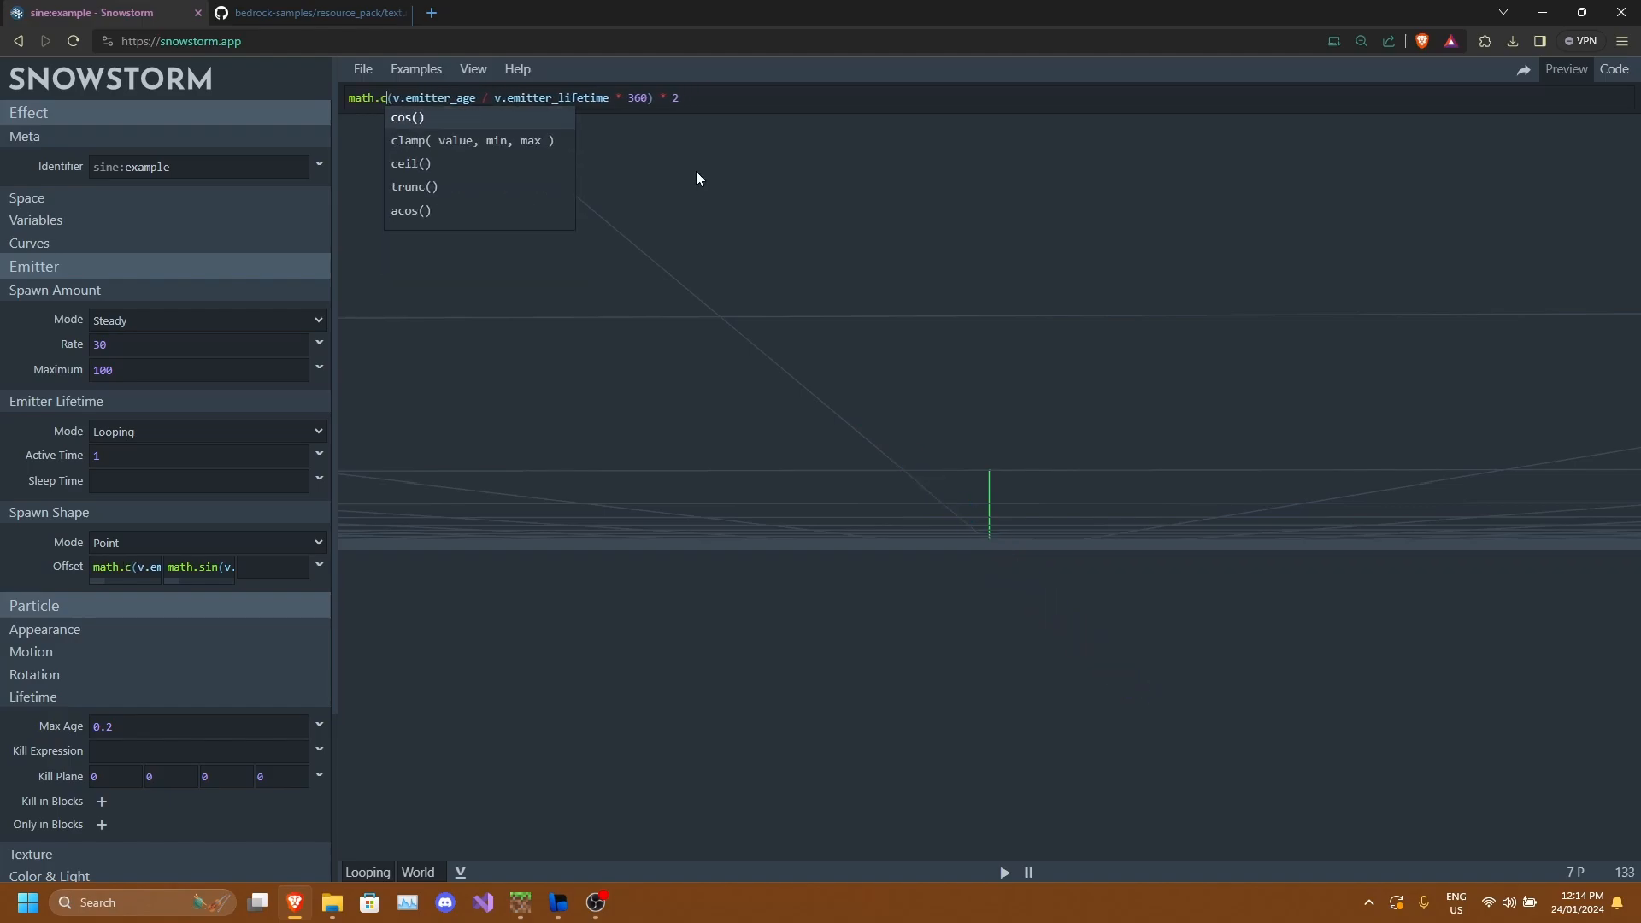
pyautogui.write('cos')
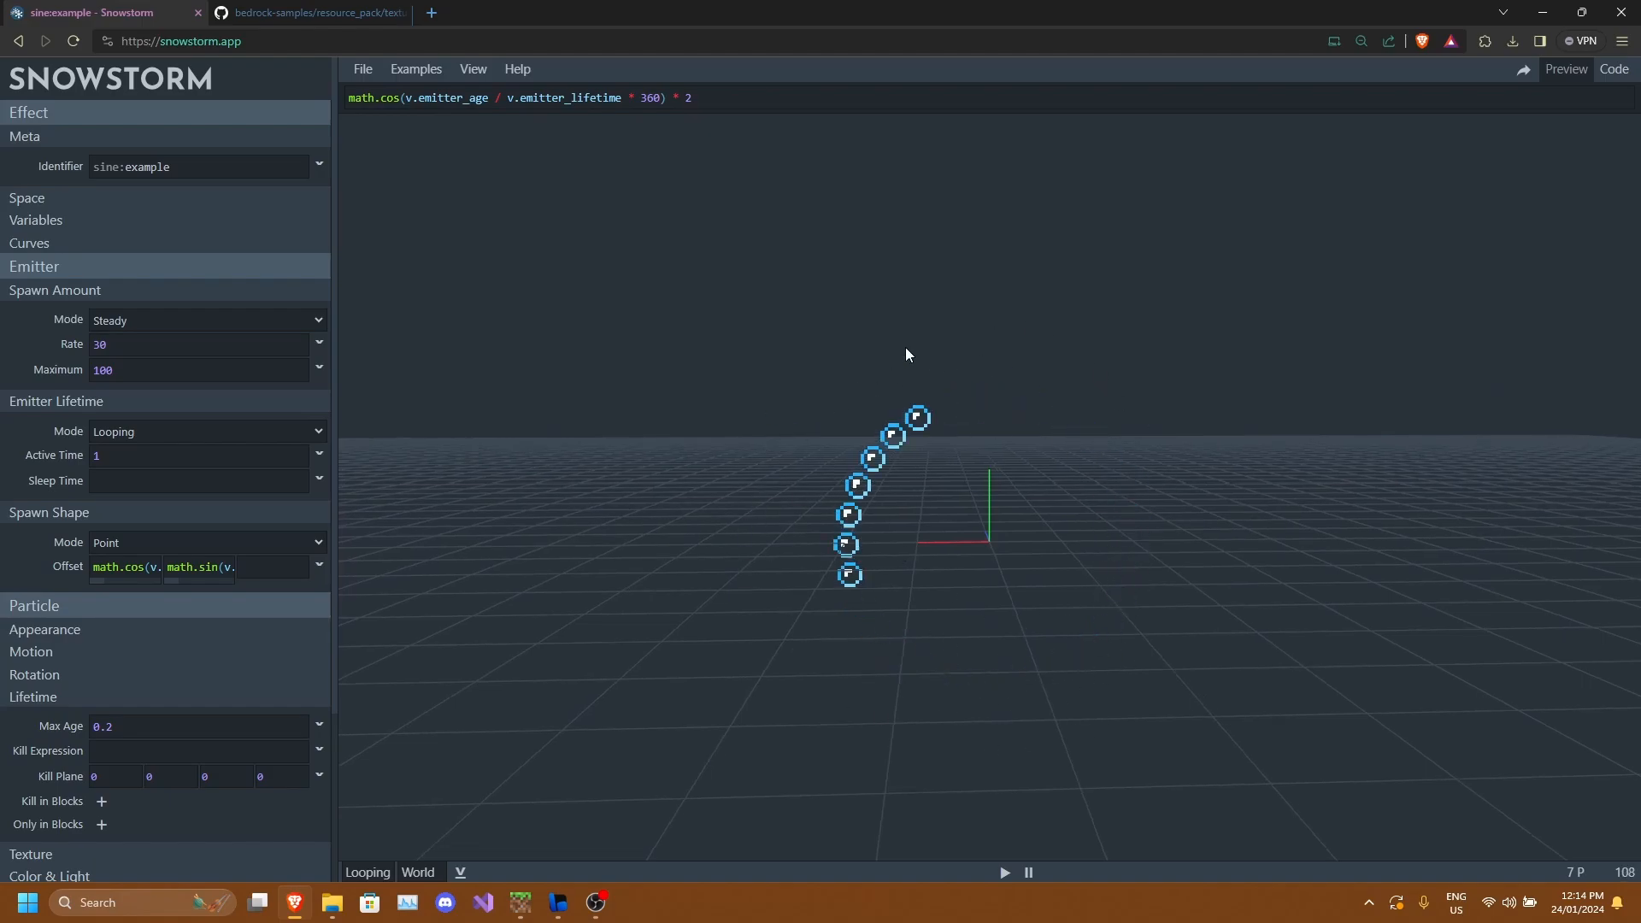
# Make the X offset expression's final multiplier -2.
pyautogui.click(688, 99)
pyautogui.press('Left')
pyautogui.write('-')
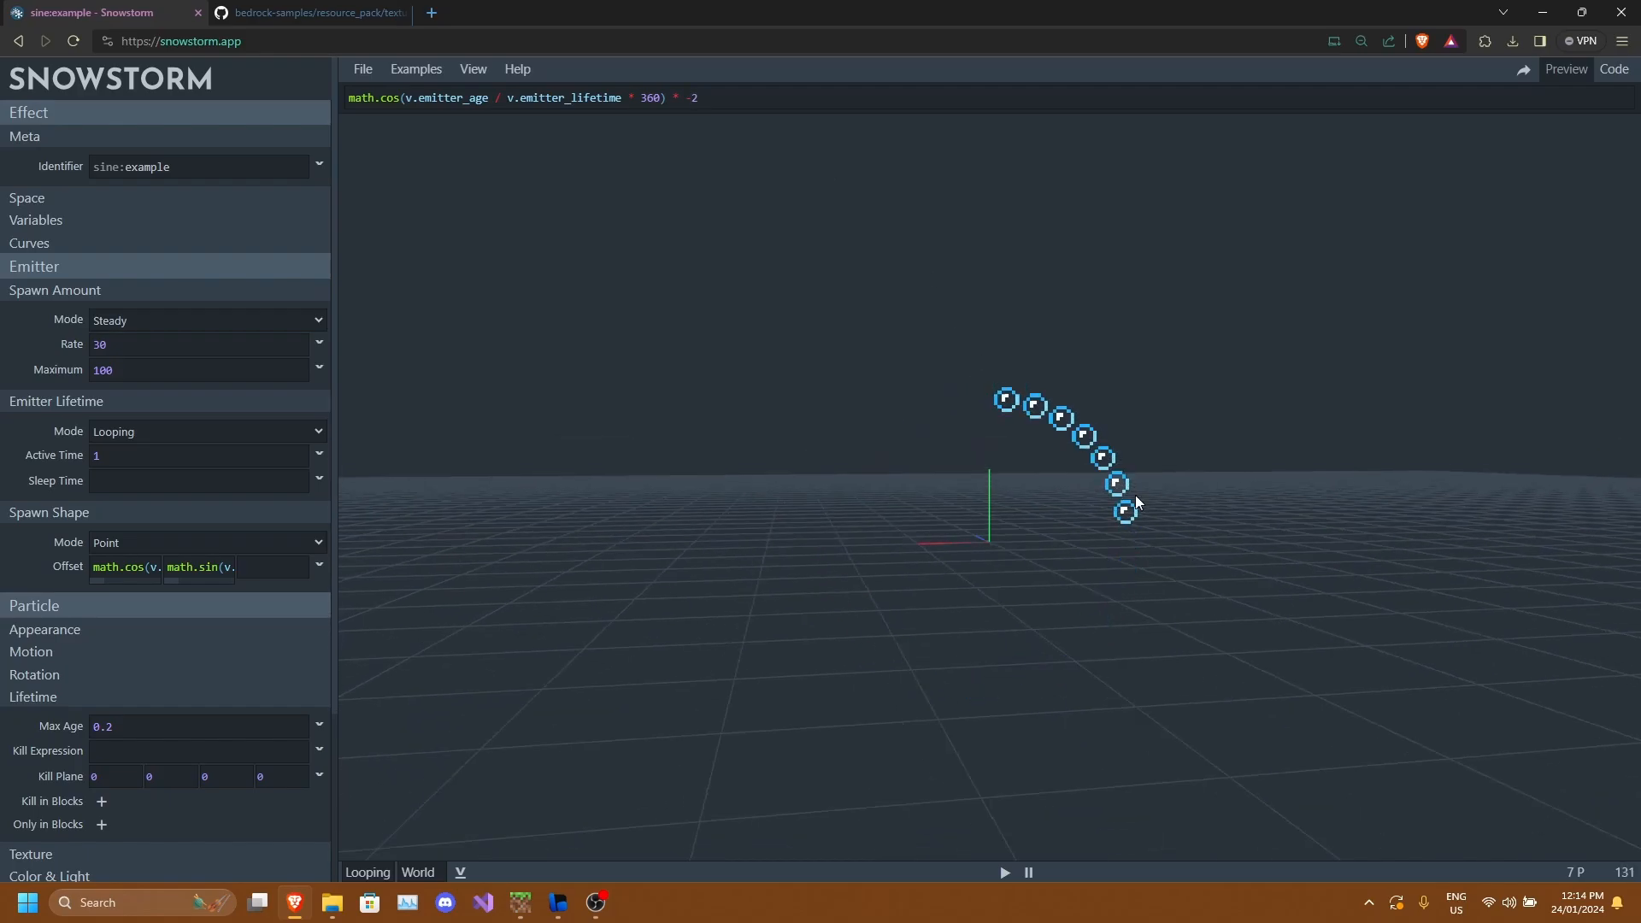
pyautogui.moveTo(1091, 311); pyautogui.dragTo(997, 490)
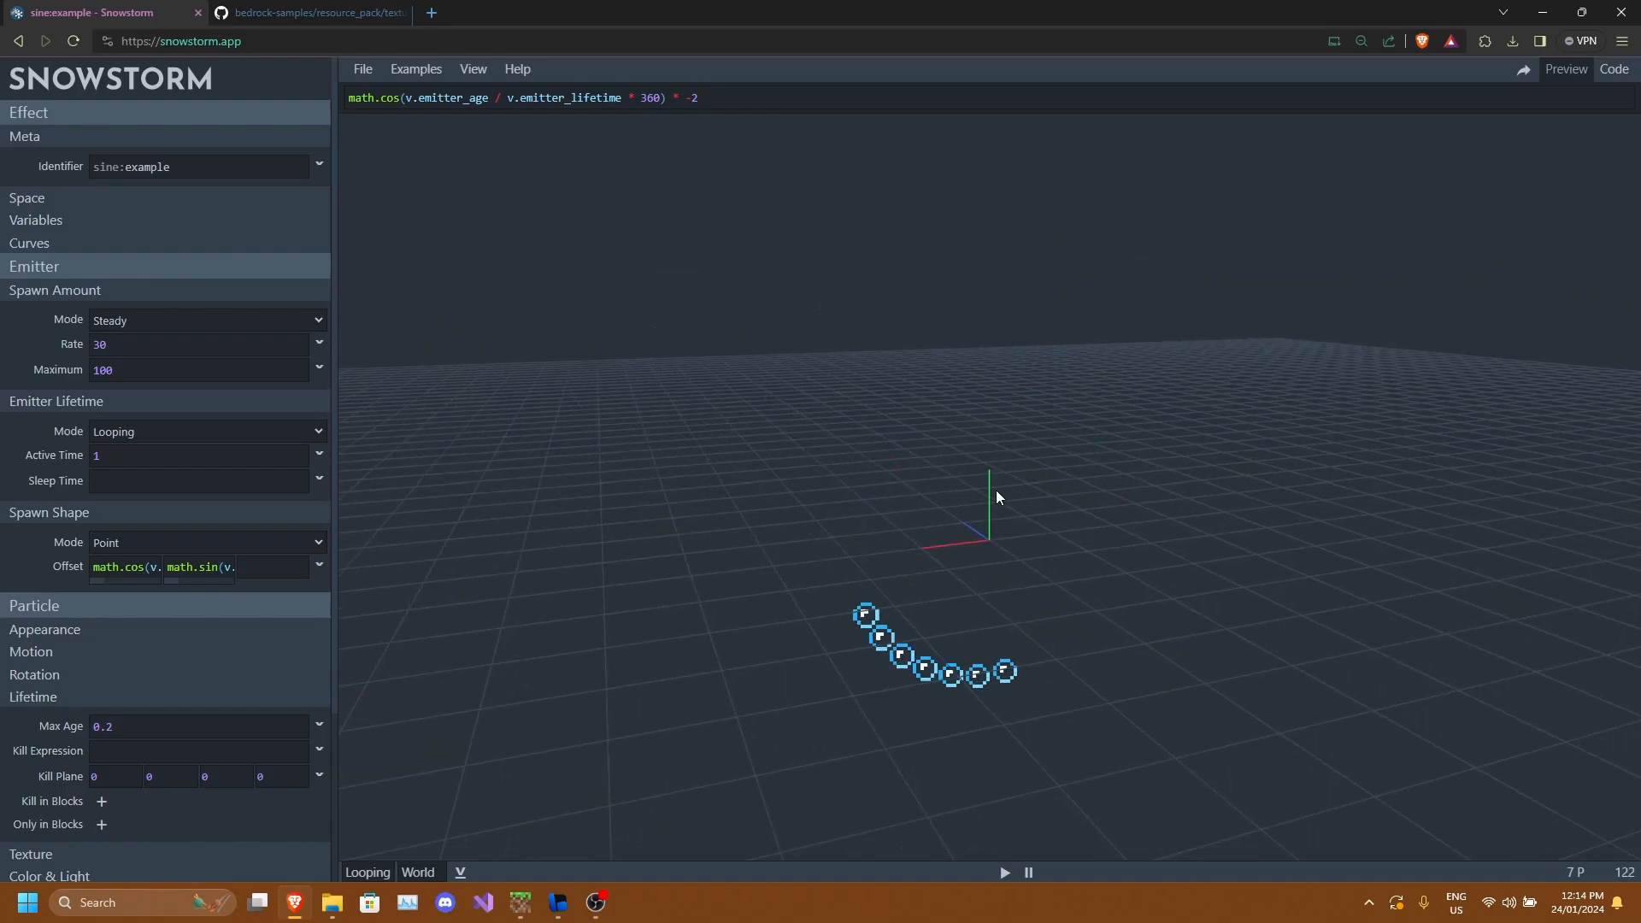
# Orbit the preview to examine the circular particle path produced by the offset expressions.
pyautogui.moveTo(729, 105); pyautogui.dragTo(329, 89)
pyautogui.tripleClick(719, 98)
pyautogui.click(720, 99)
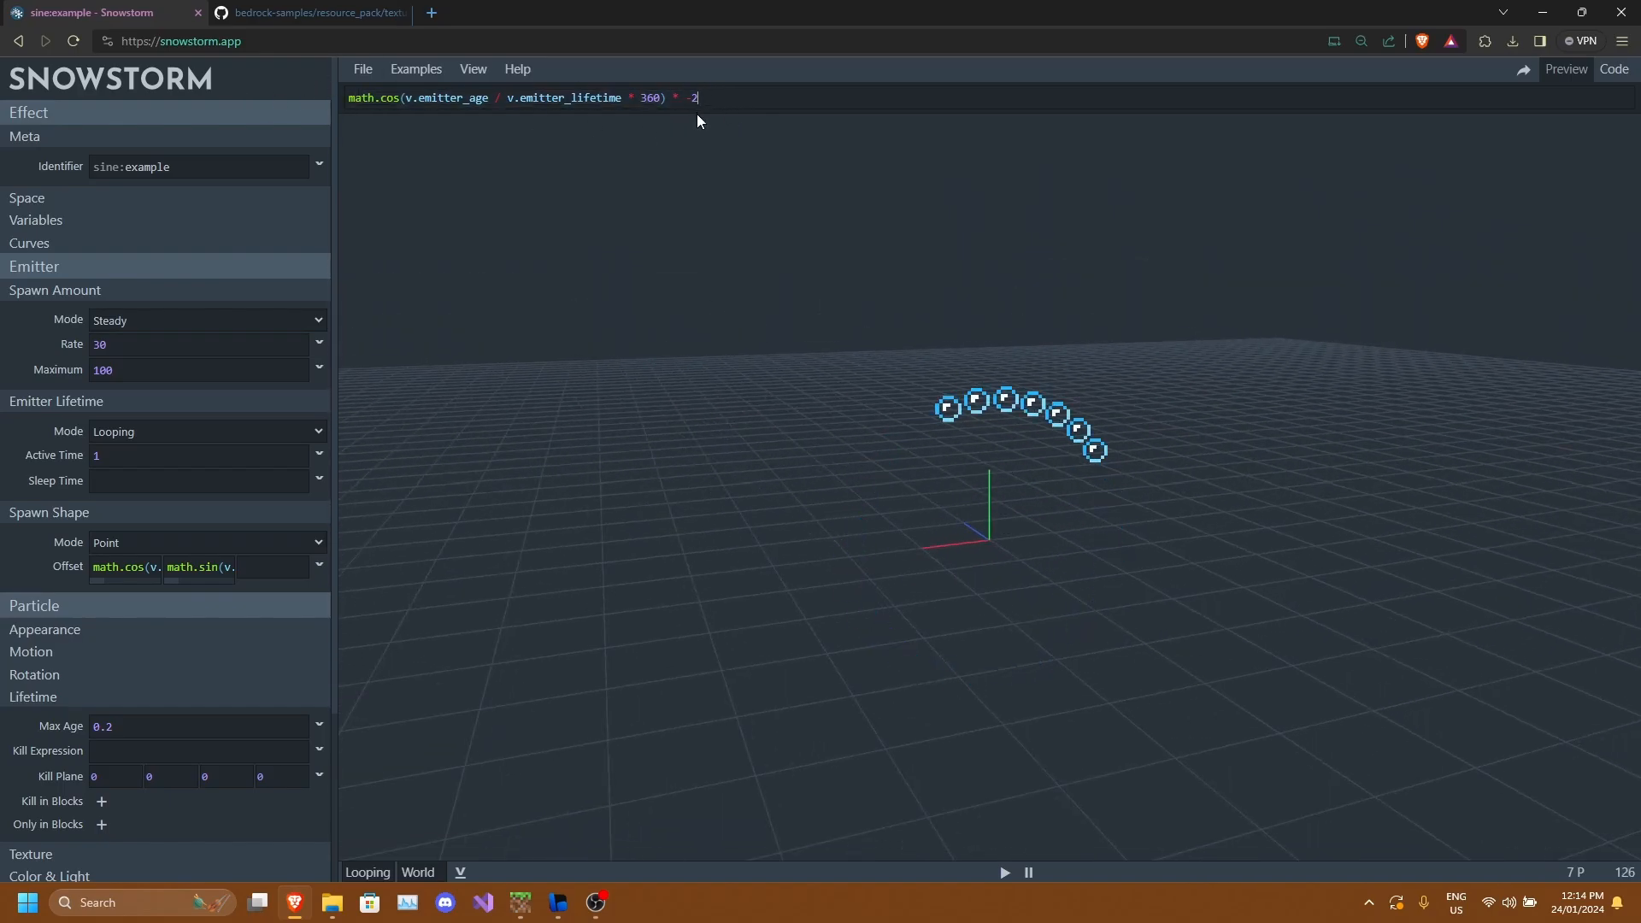
pyautogui.moveTo(1083, 587); pyautogui.dragTo(1041, 570)
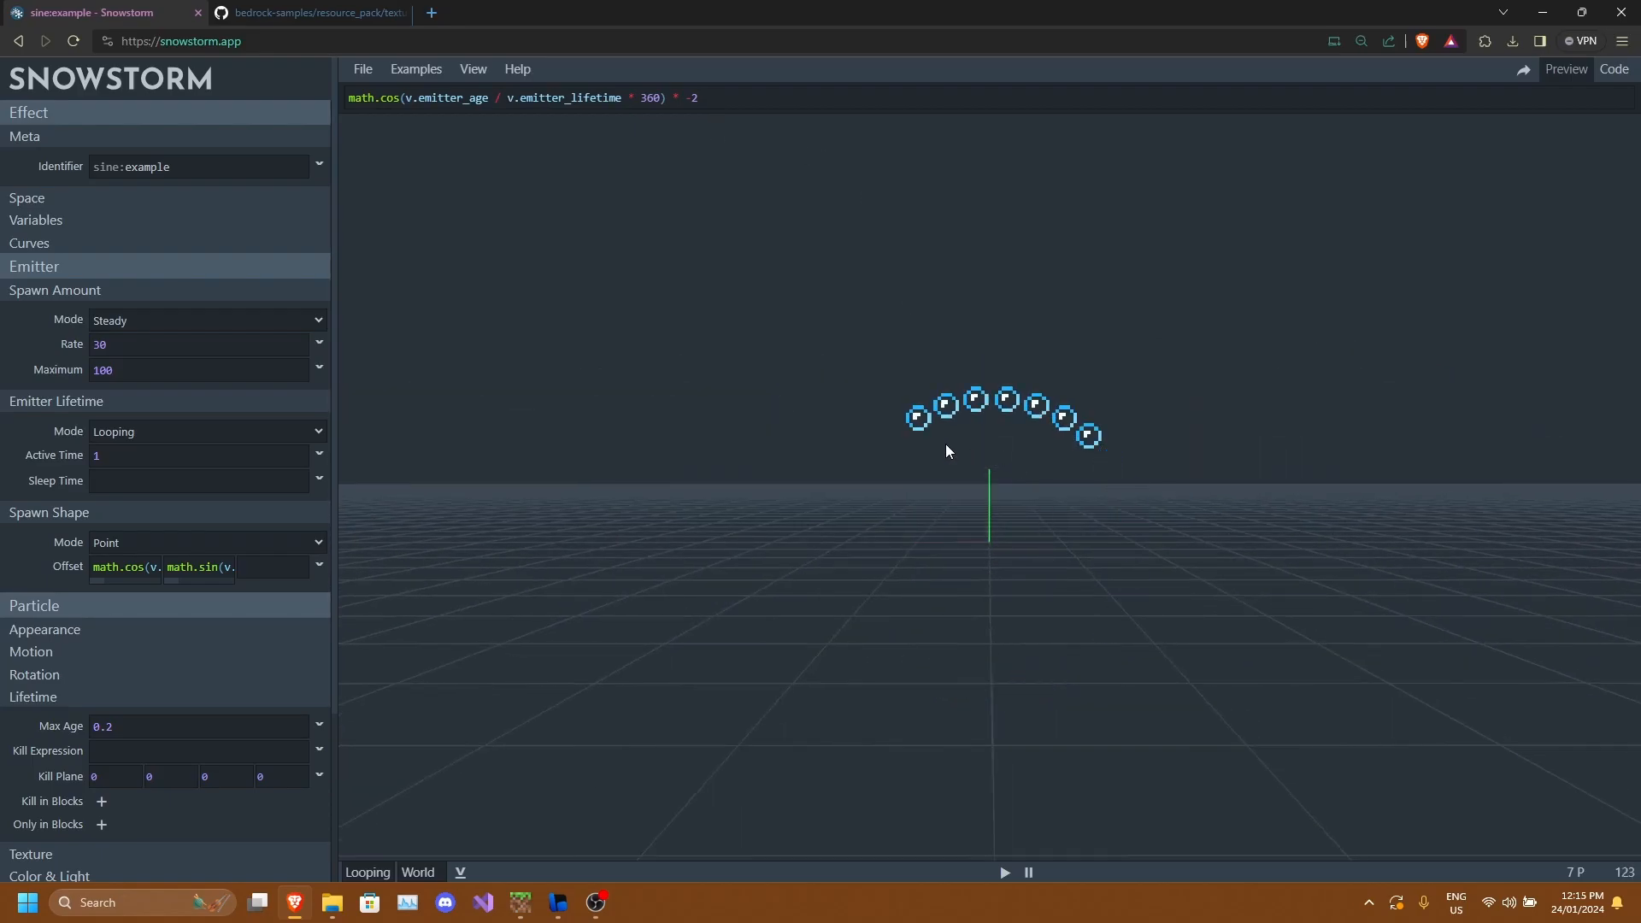
pyautogui.moveTo(1108, 507); pyautogui.dragTo(1029, 443)
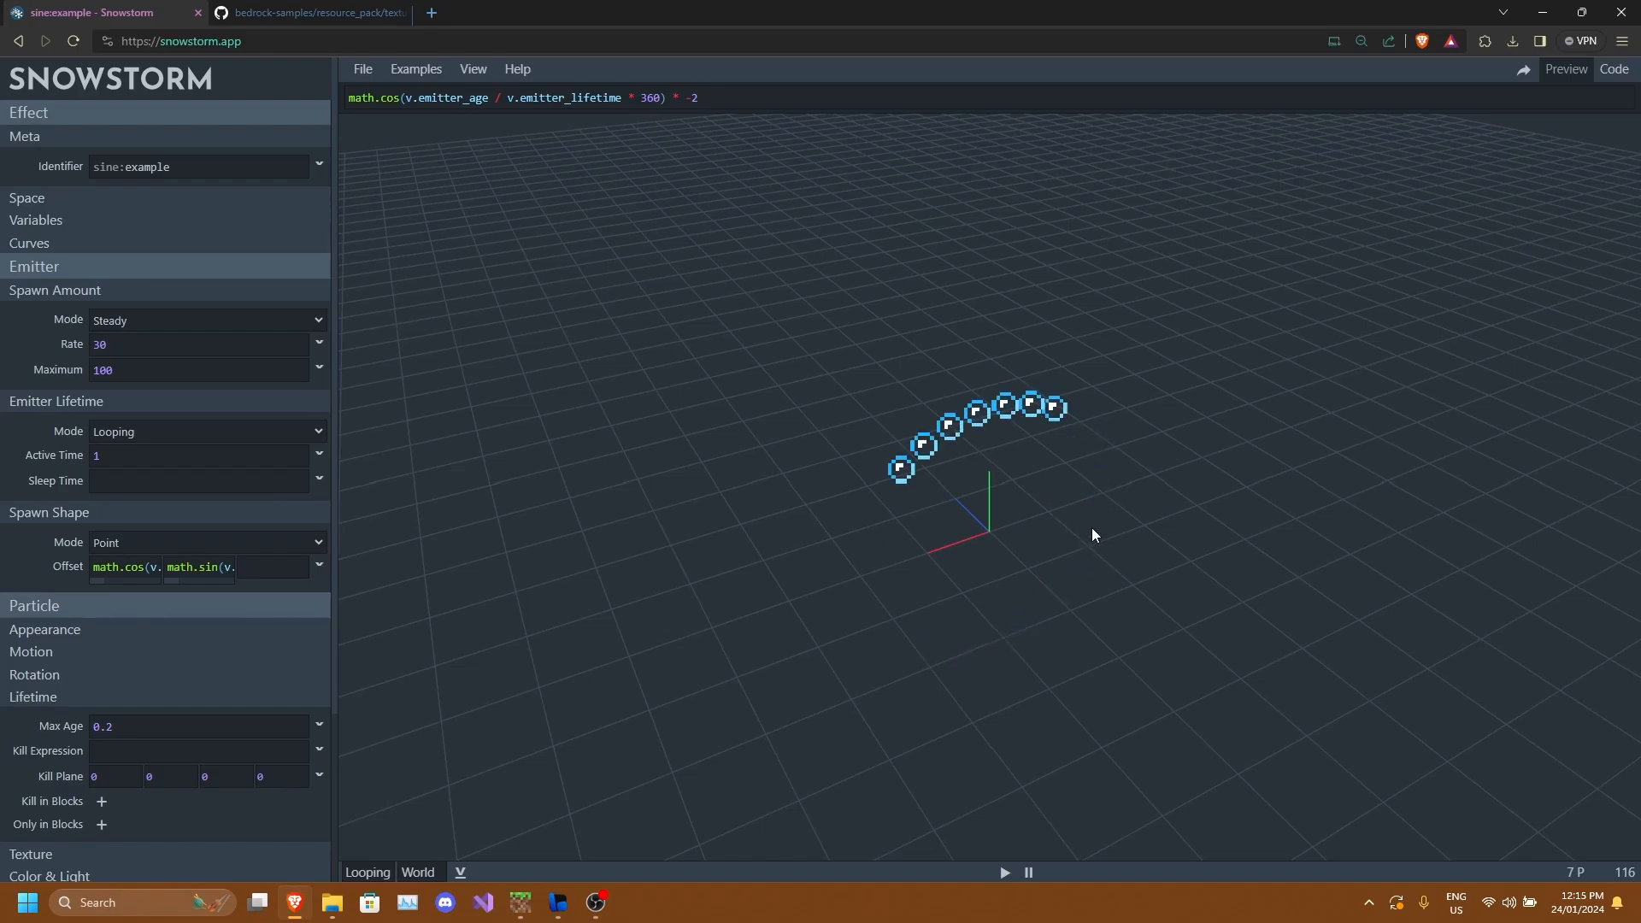
pyautogui.moveTo(1091, 535); pyautogui.dragTo(1074, 513)
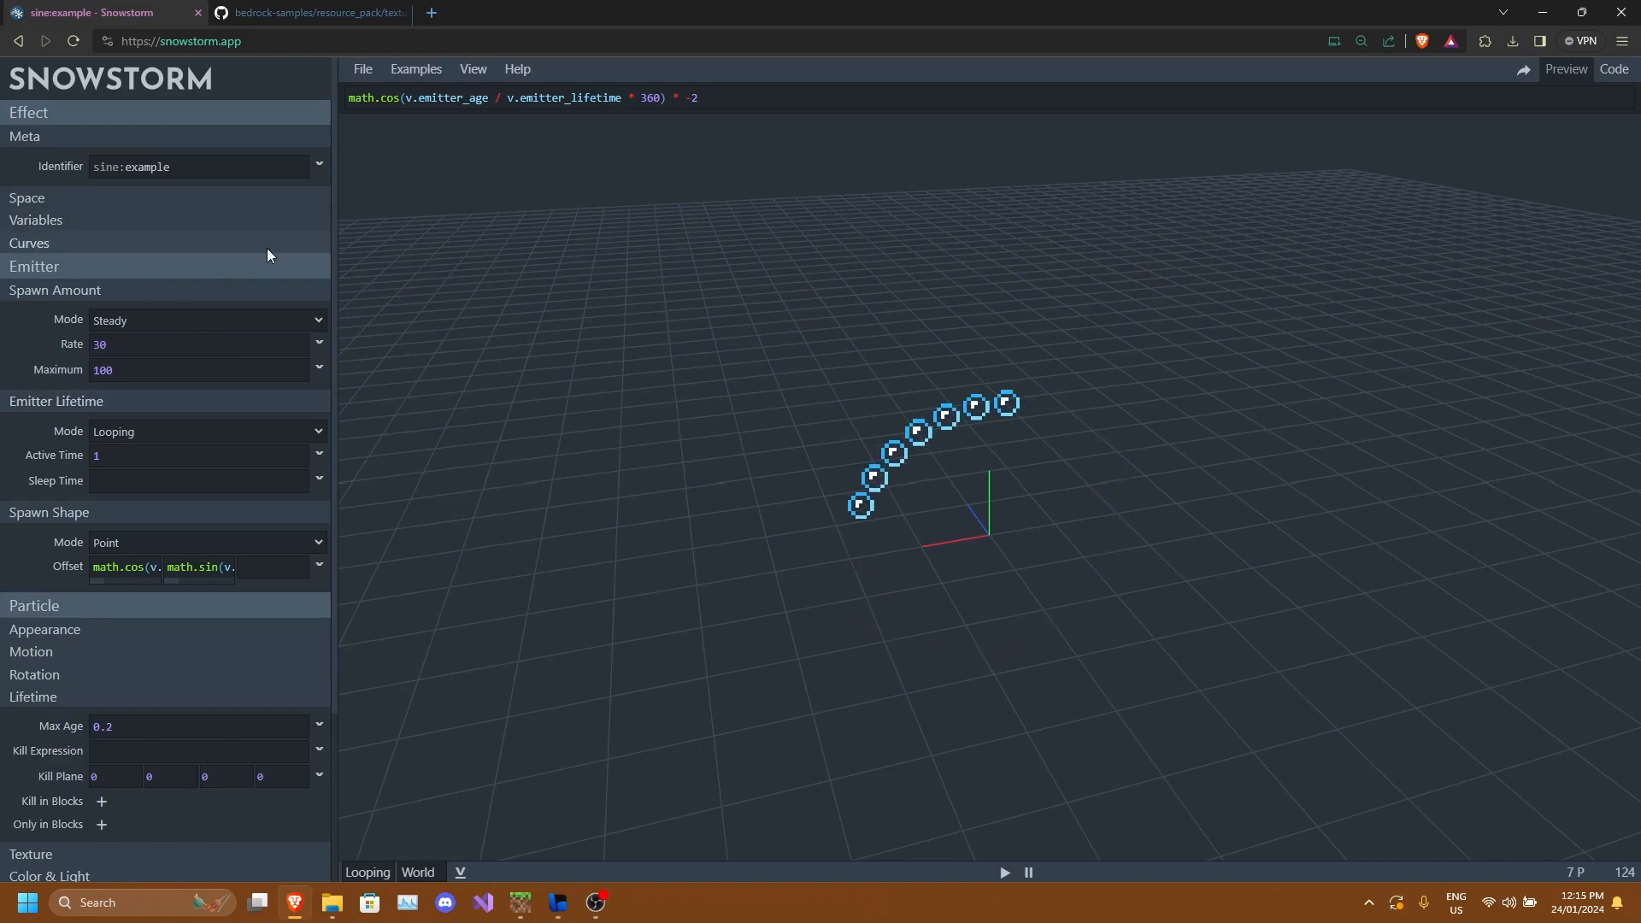
# Open the Curves section, add a new curve, and name it variable.test.
pyautogui.click(60, 244)
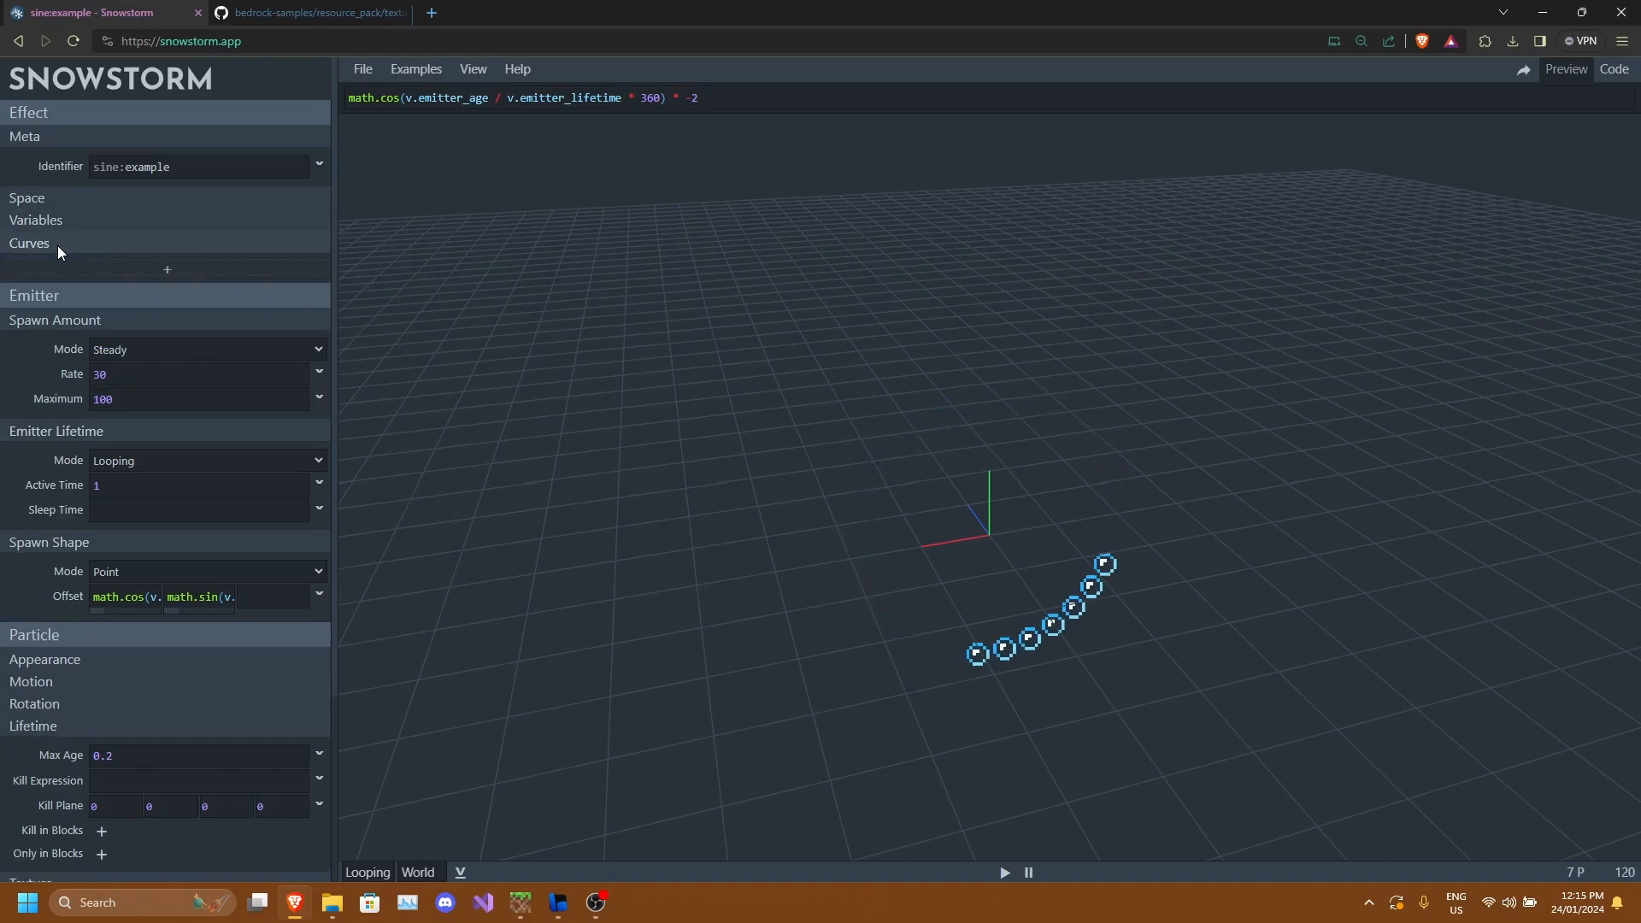
pyautogui.click(163, 270)
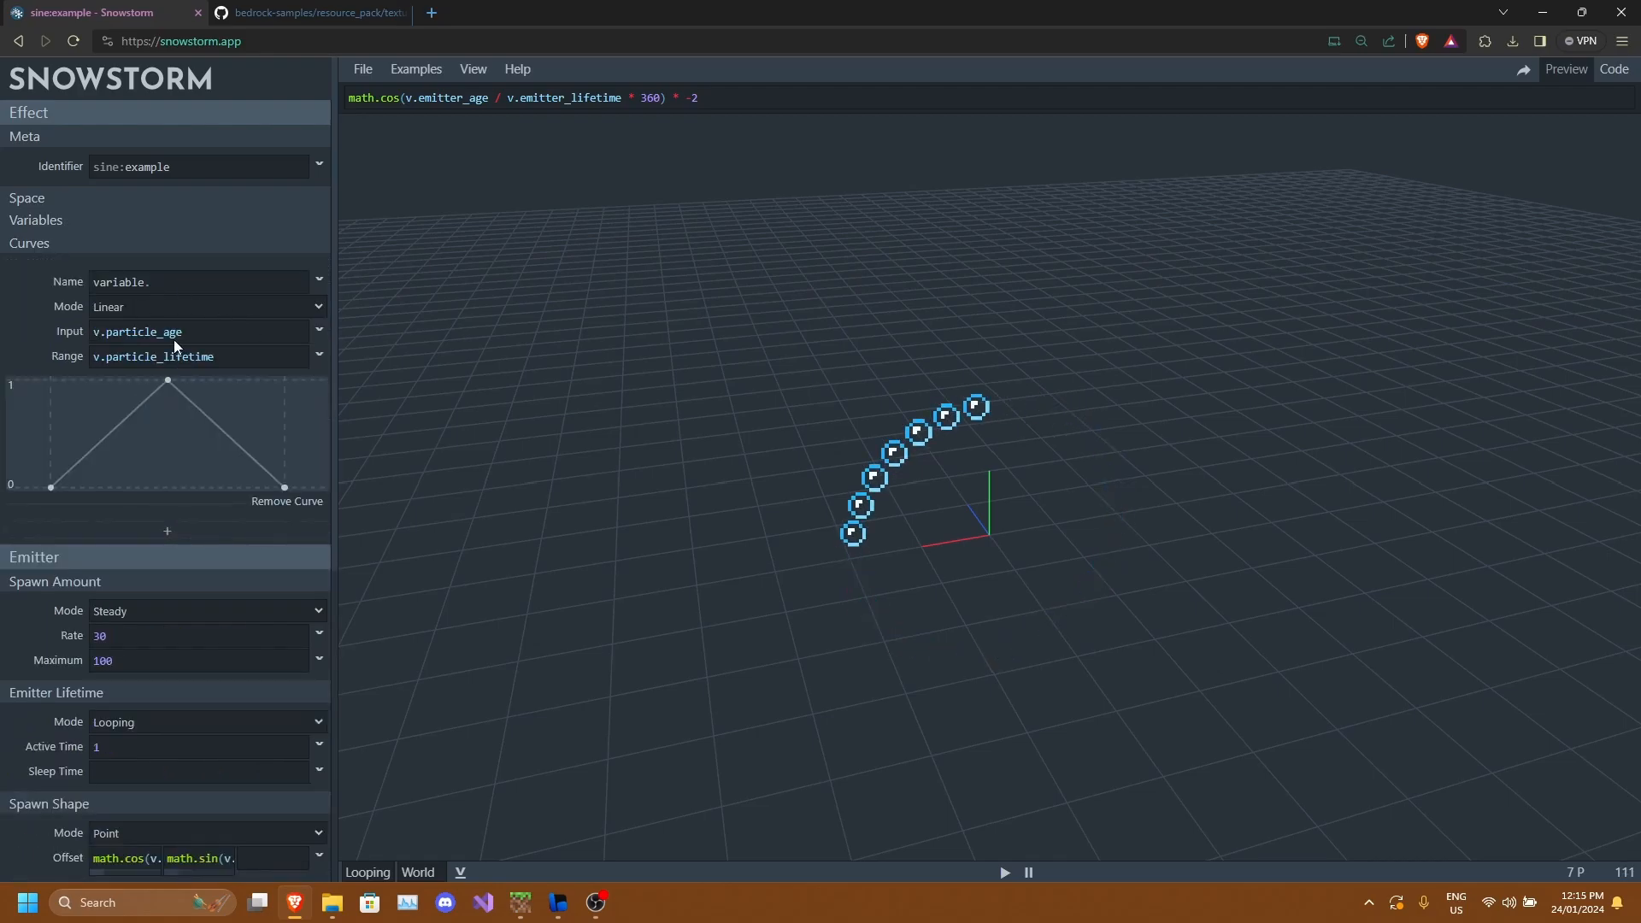
pyautogui.click(146, 287)
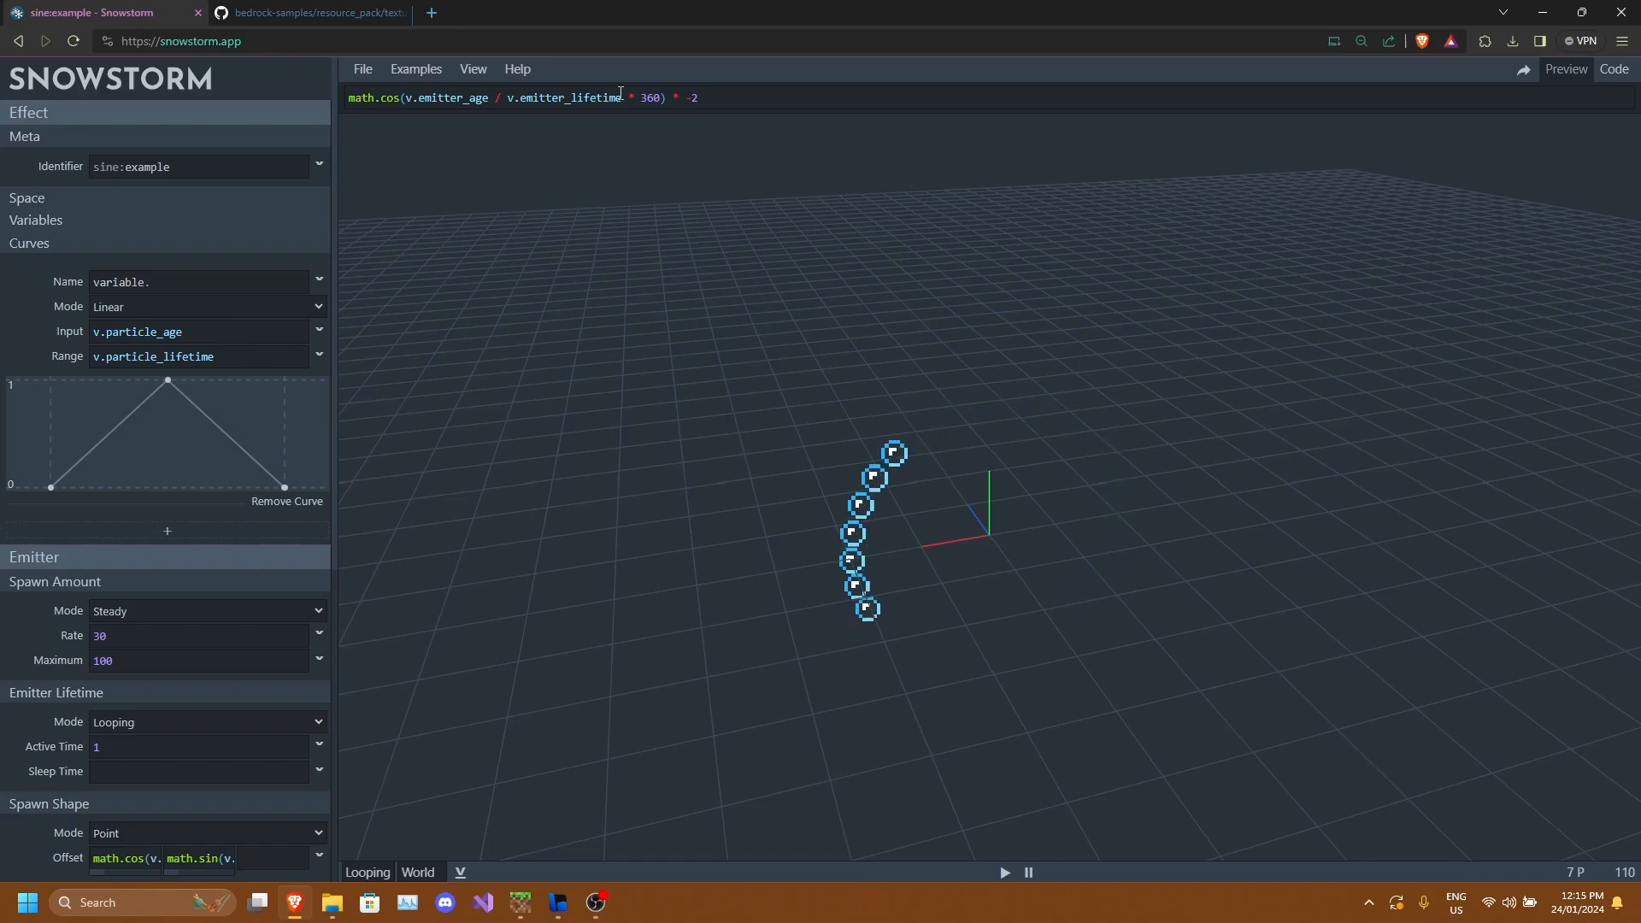
# Clear the X offset expression of the spawn shape.
pyautogui.scroll(-2, 196, 686)
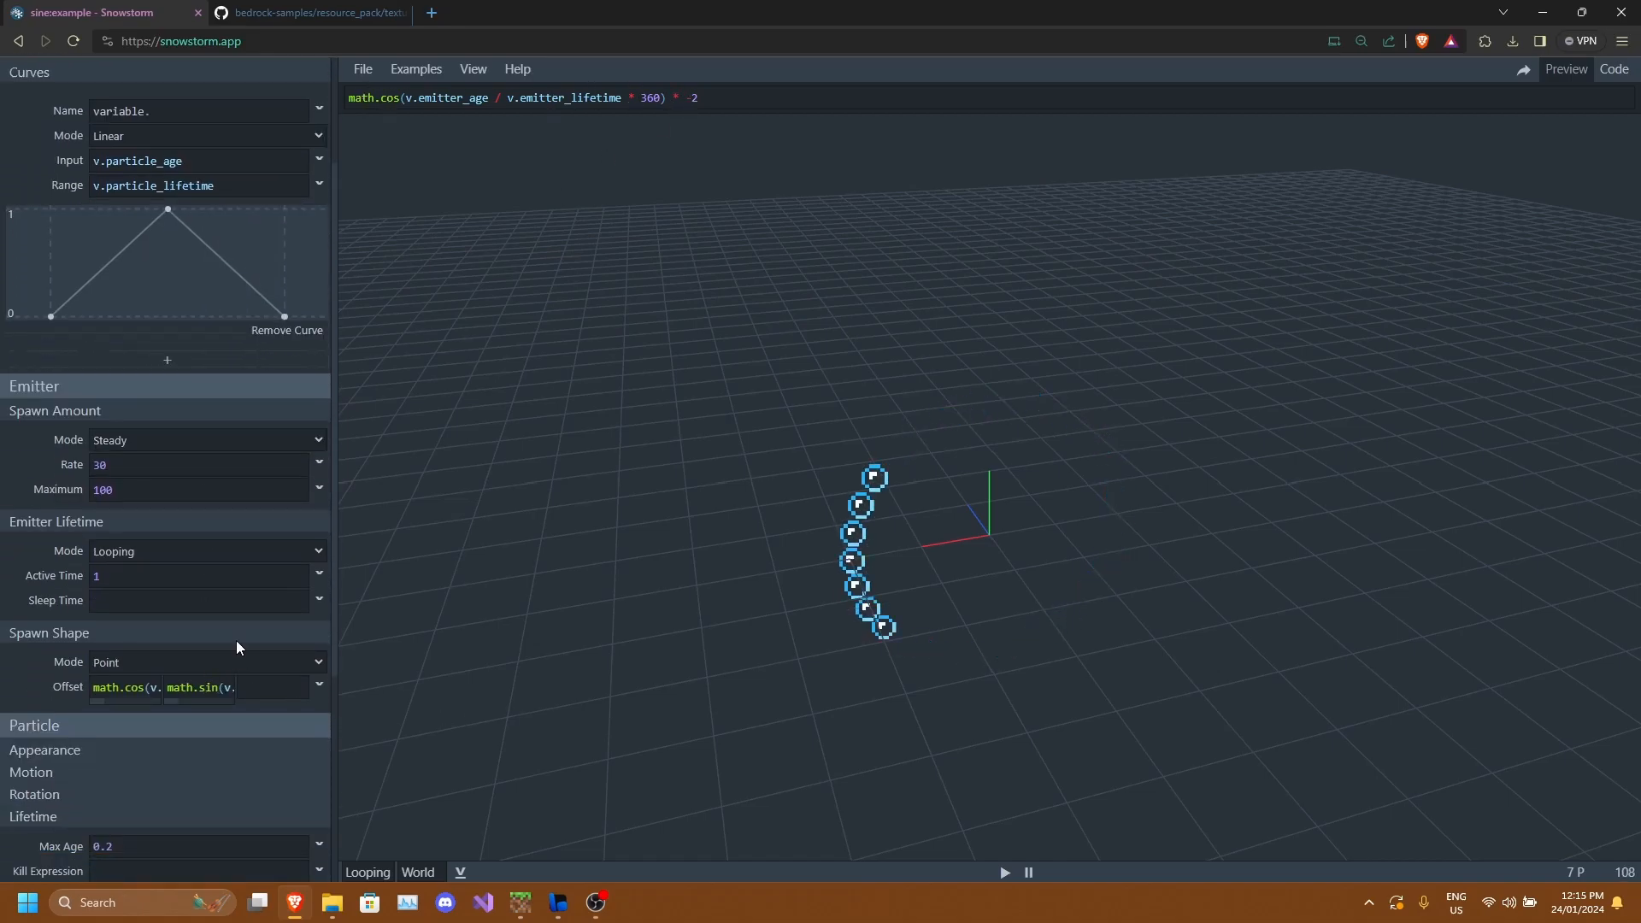
pyautogui.click(757, 98)
pyautogui.moveTo(1133, 609); pyautogui.dragTo(1095, 564)
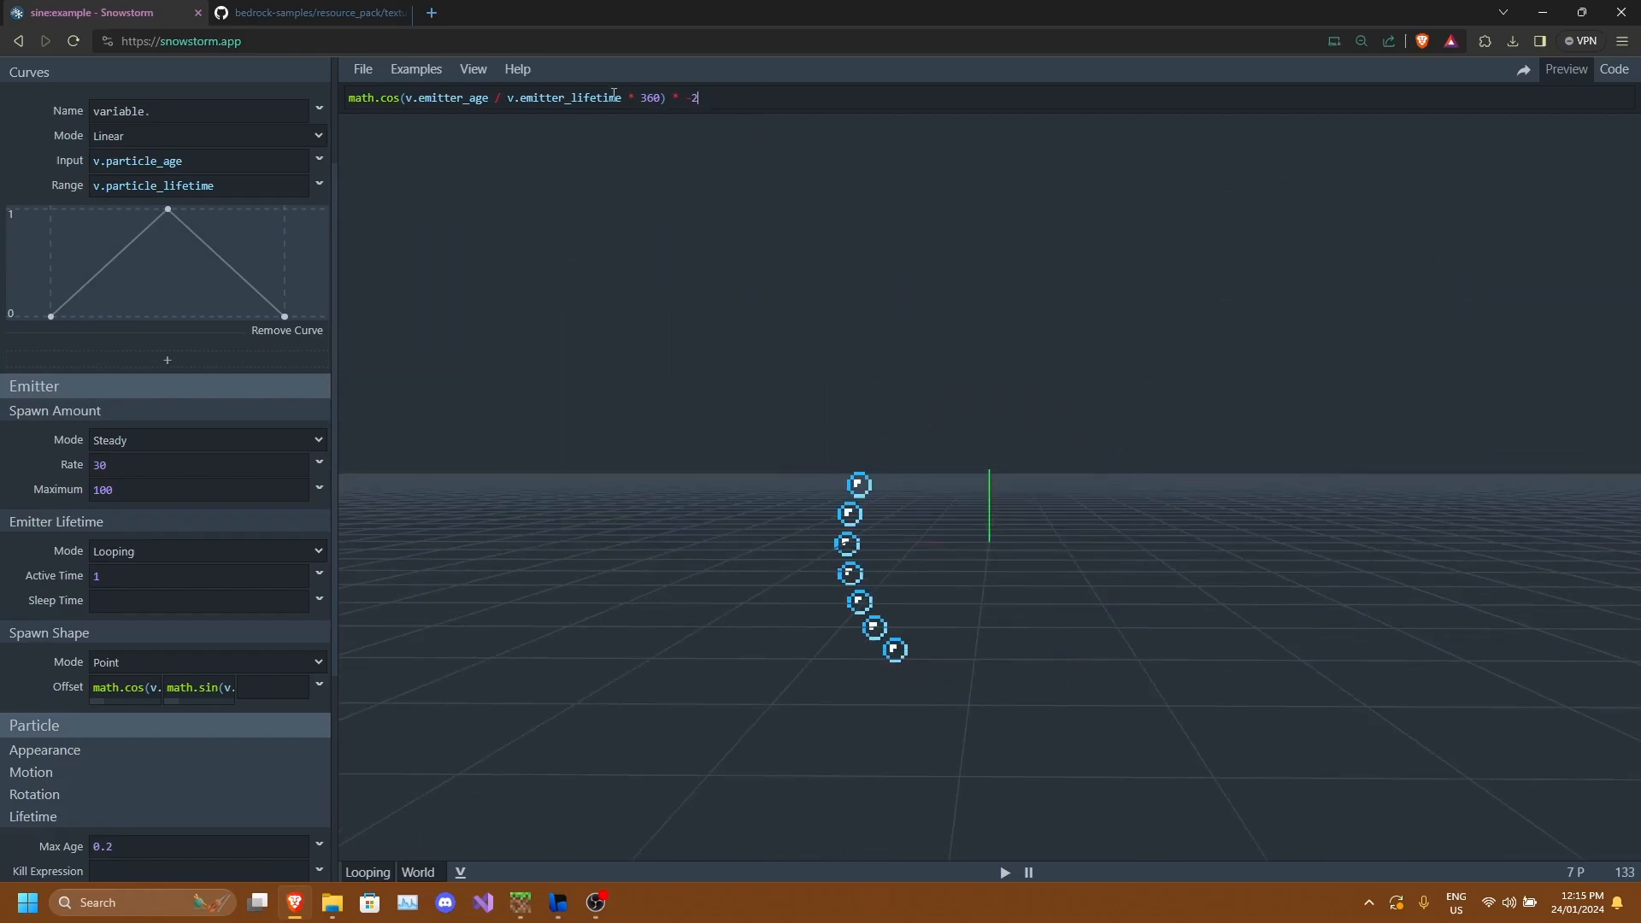
pyautogui.moveTo(726, 100); pyautogui.dragTo(85, 99)
pyautogui.press('BackSpace')
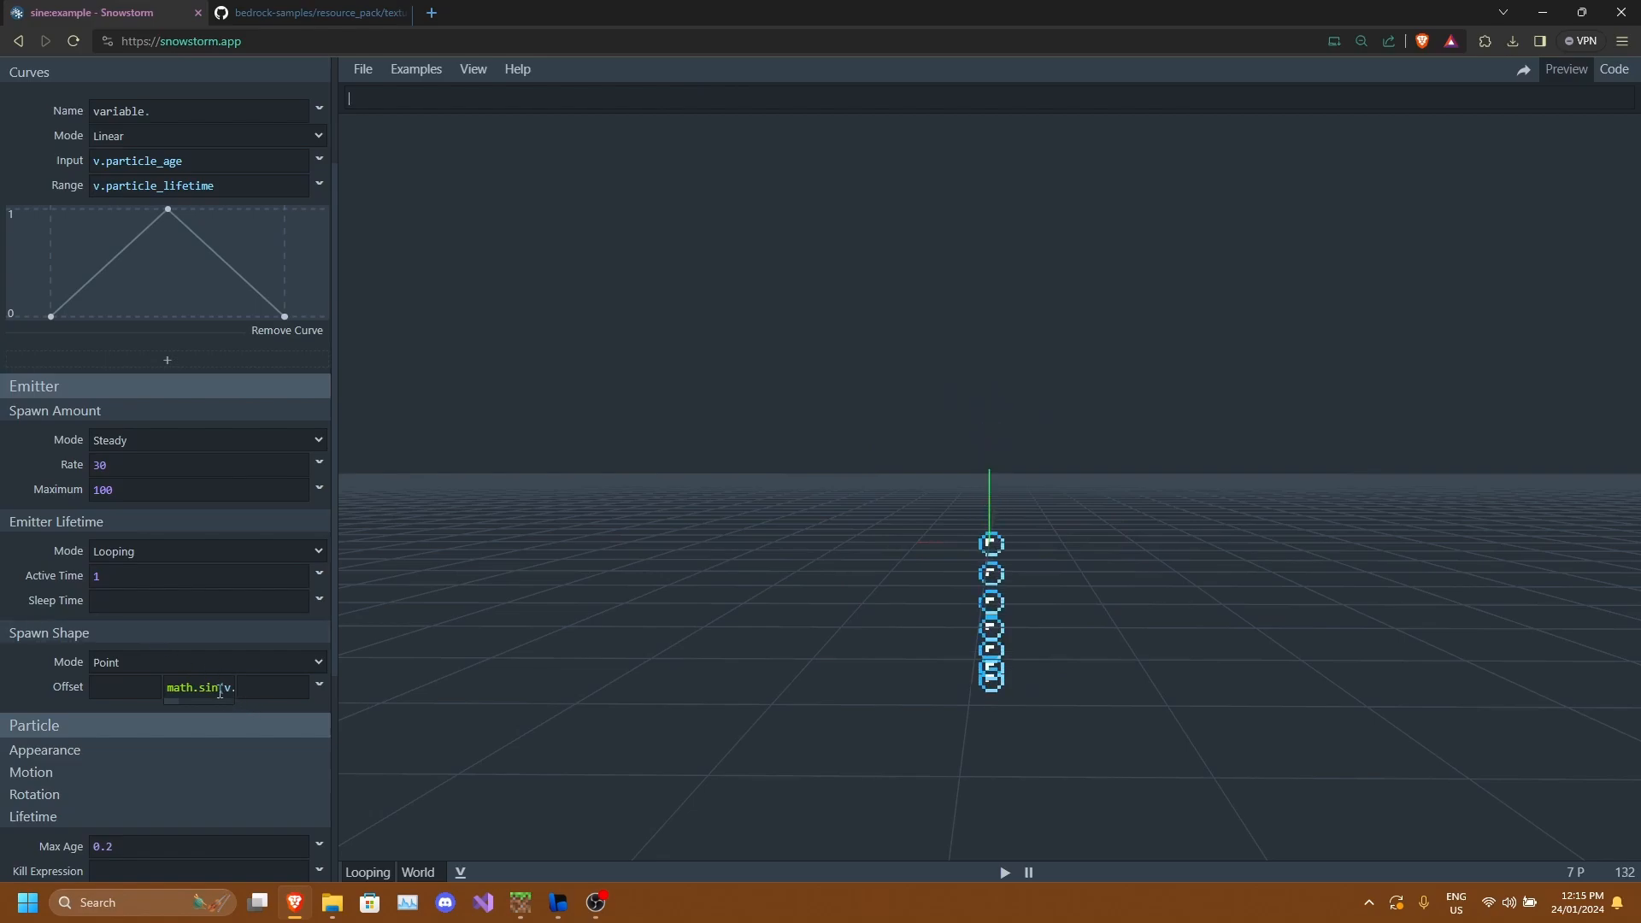
# Clear the Y offset expression of the spawn shape.
pyautogui.moveTo(171, 687); pyautogui.dragTo(505, 658)
pyautogui.press('BackSpace')
pyautogui.moveTo(635, 631); pyautogui.dragTo(973, 542)
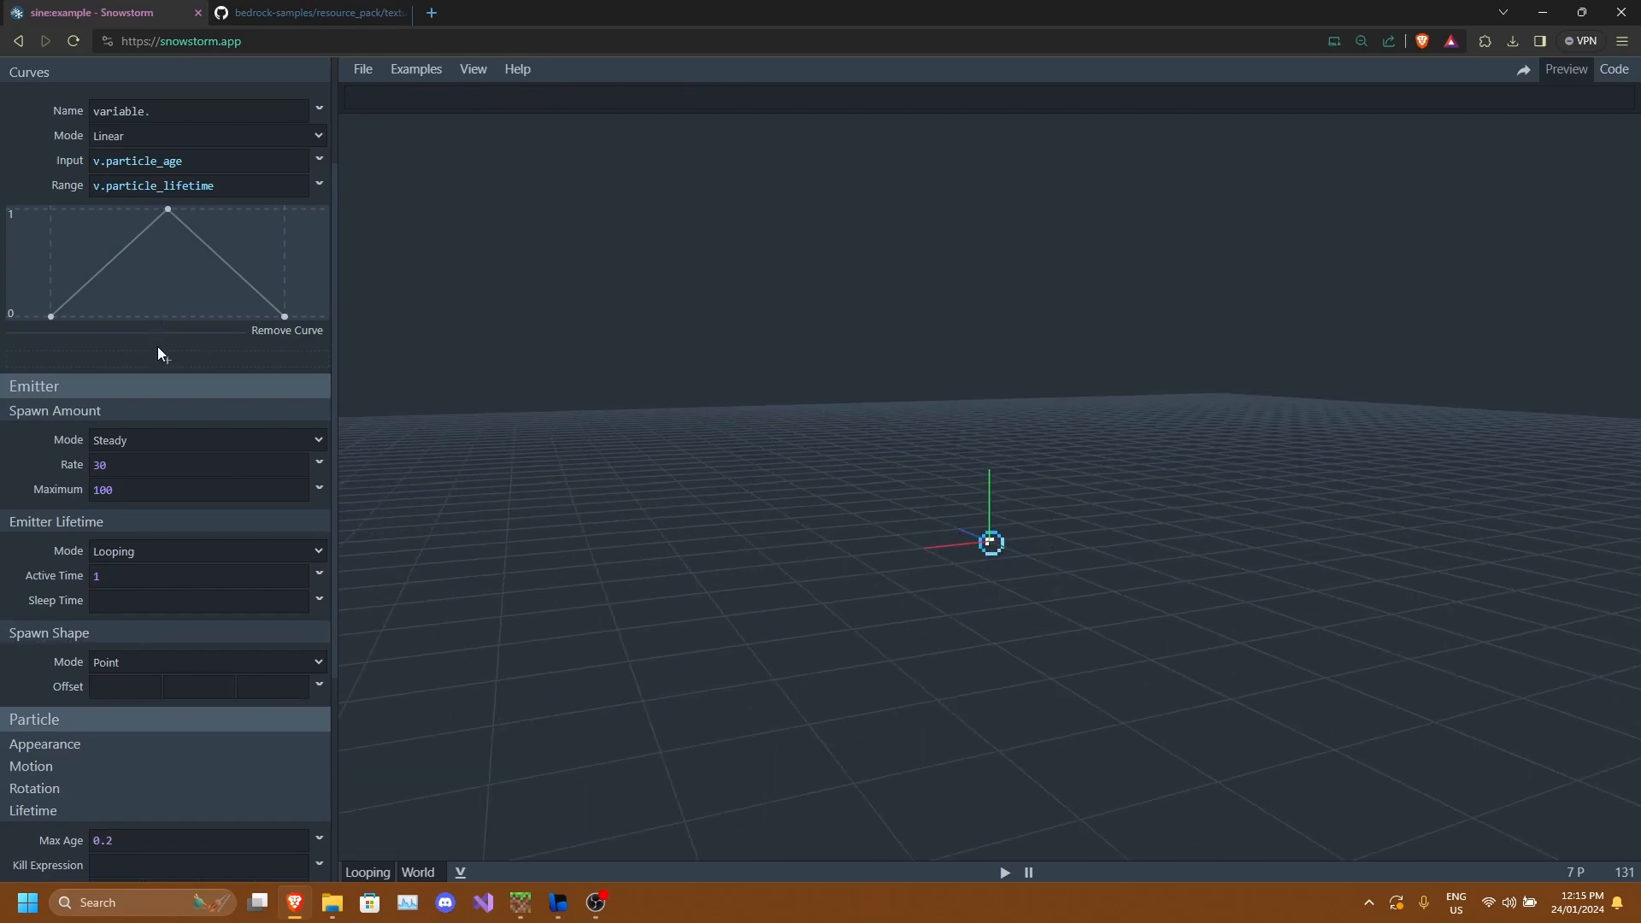
pyautogui.scroll(2, 157, 346)
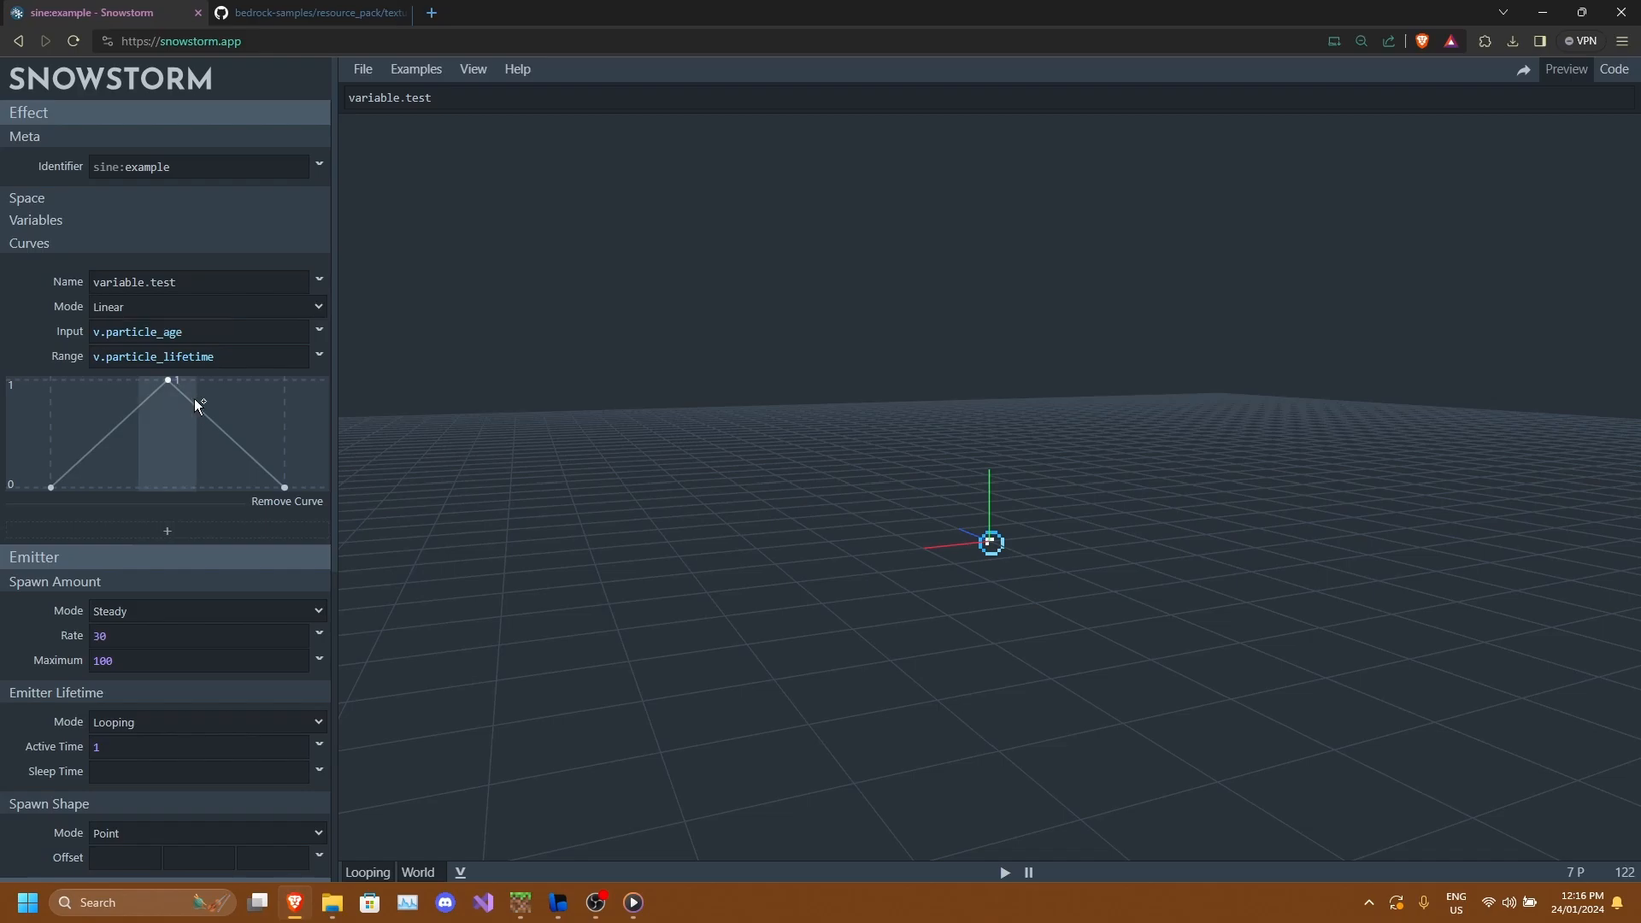
# Switch the curve mode to Catmull Rom and back to Linear.
pyautogui.click(150, 308)
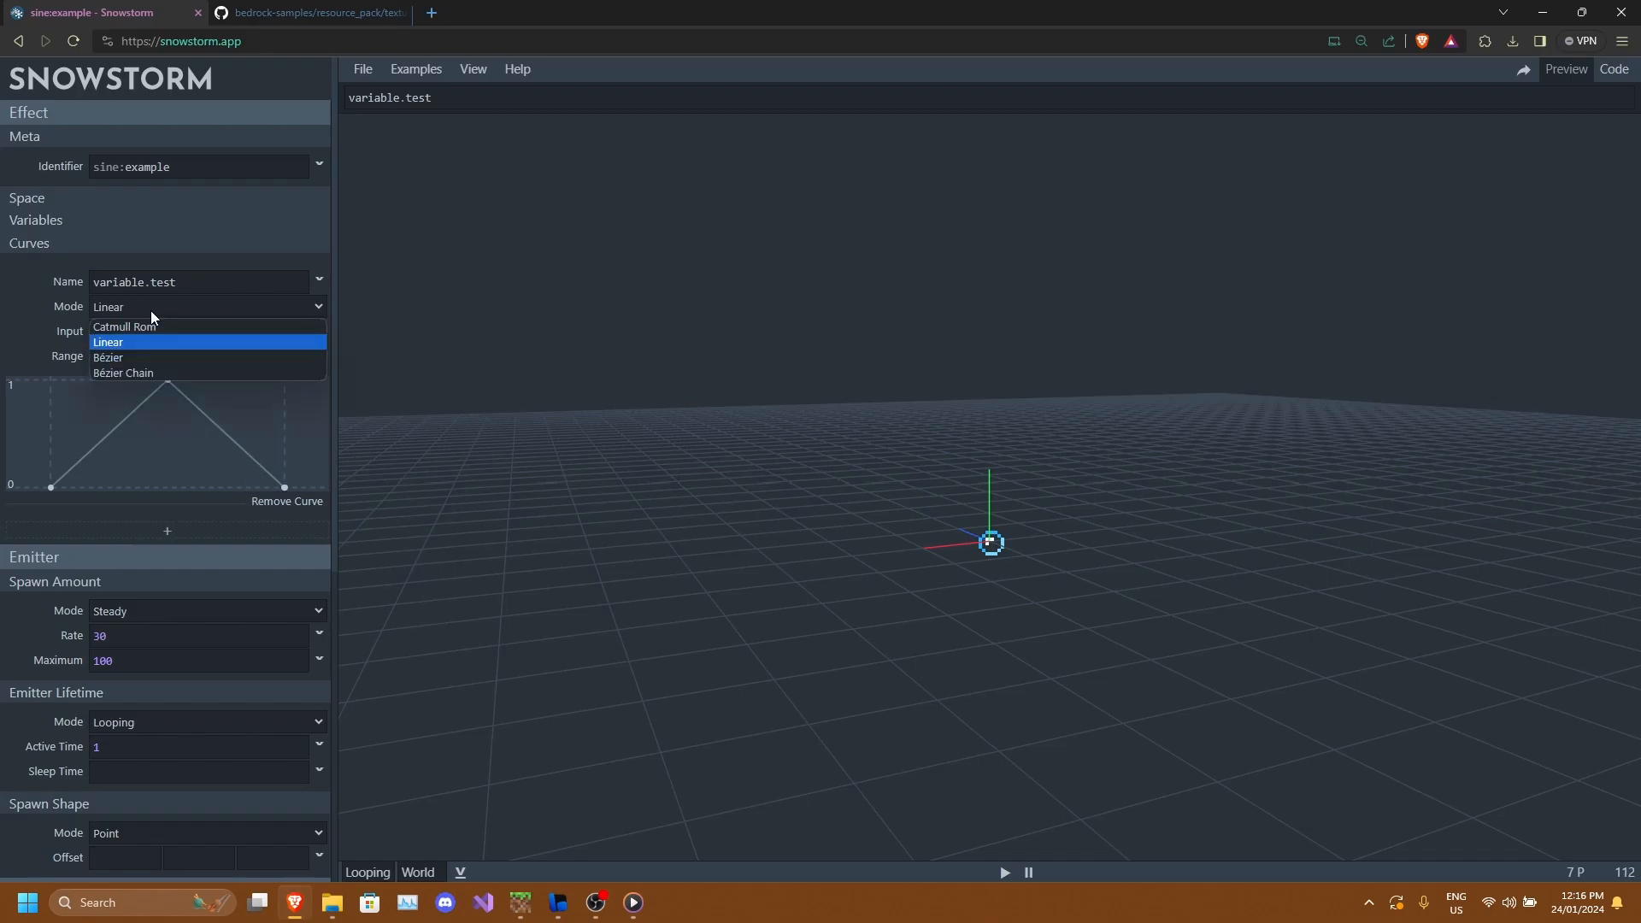
pyautogui.click(139, 330)
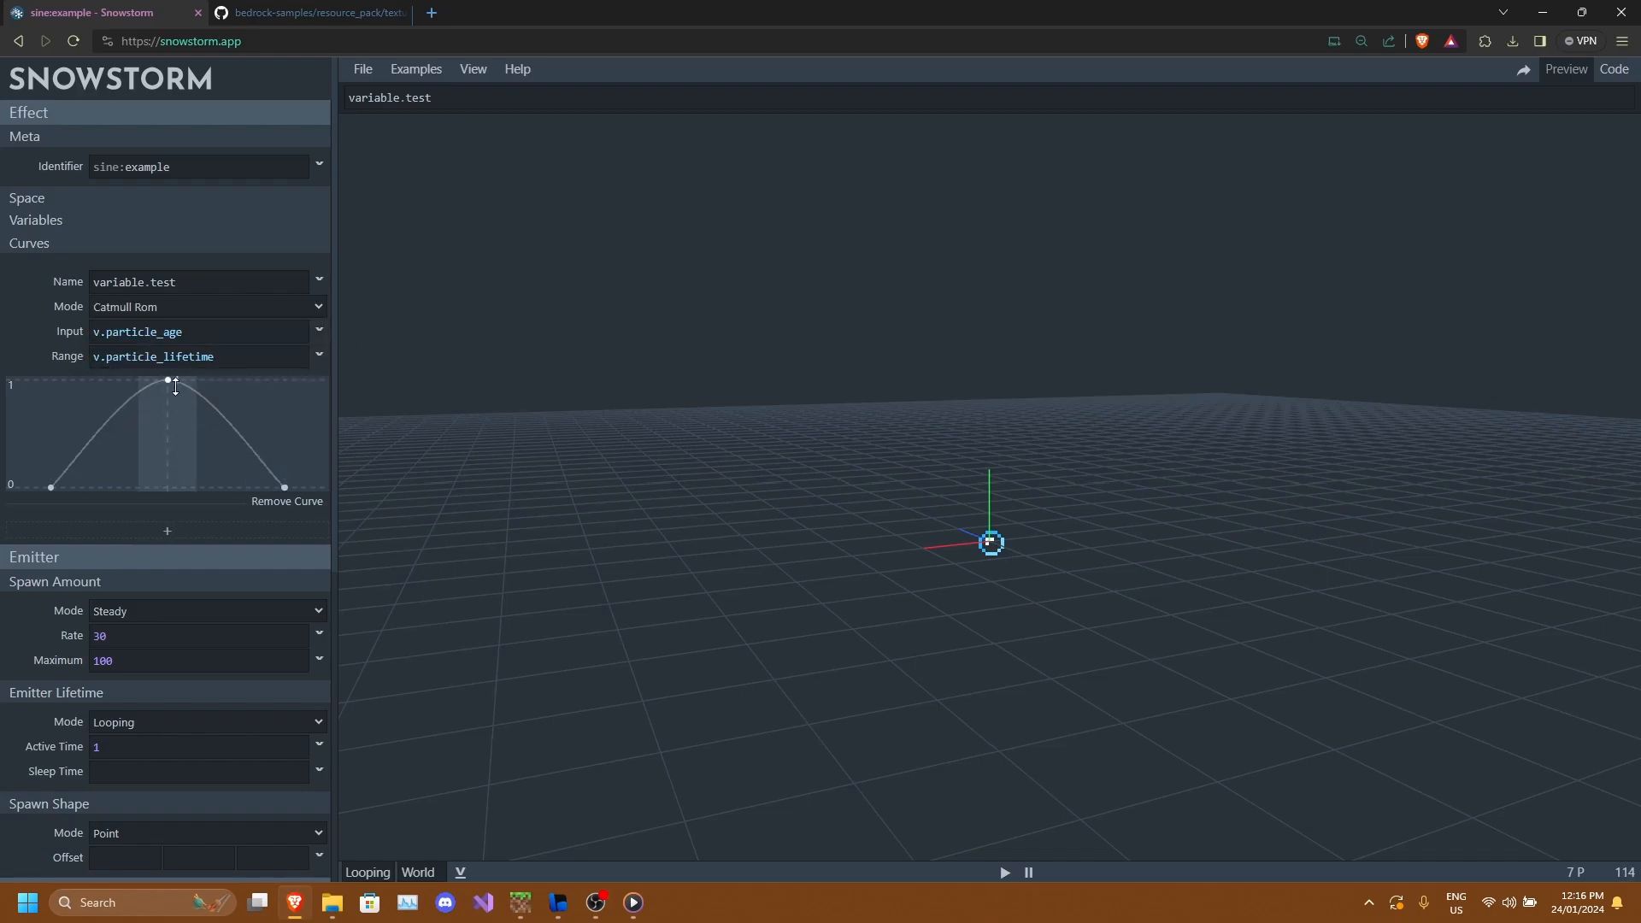
pyautogui.click(152, 312)
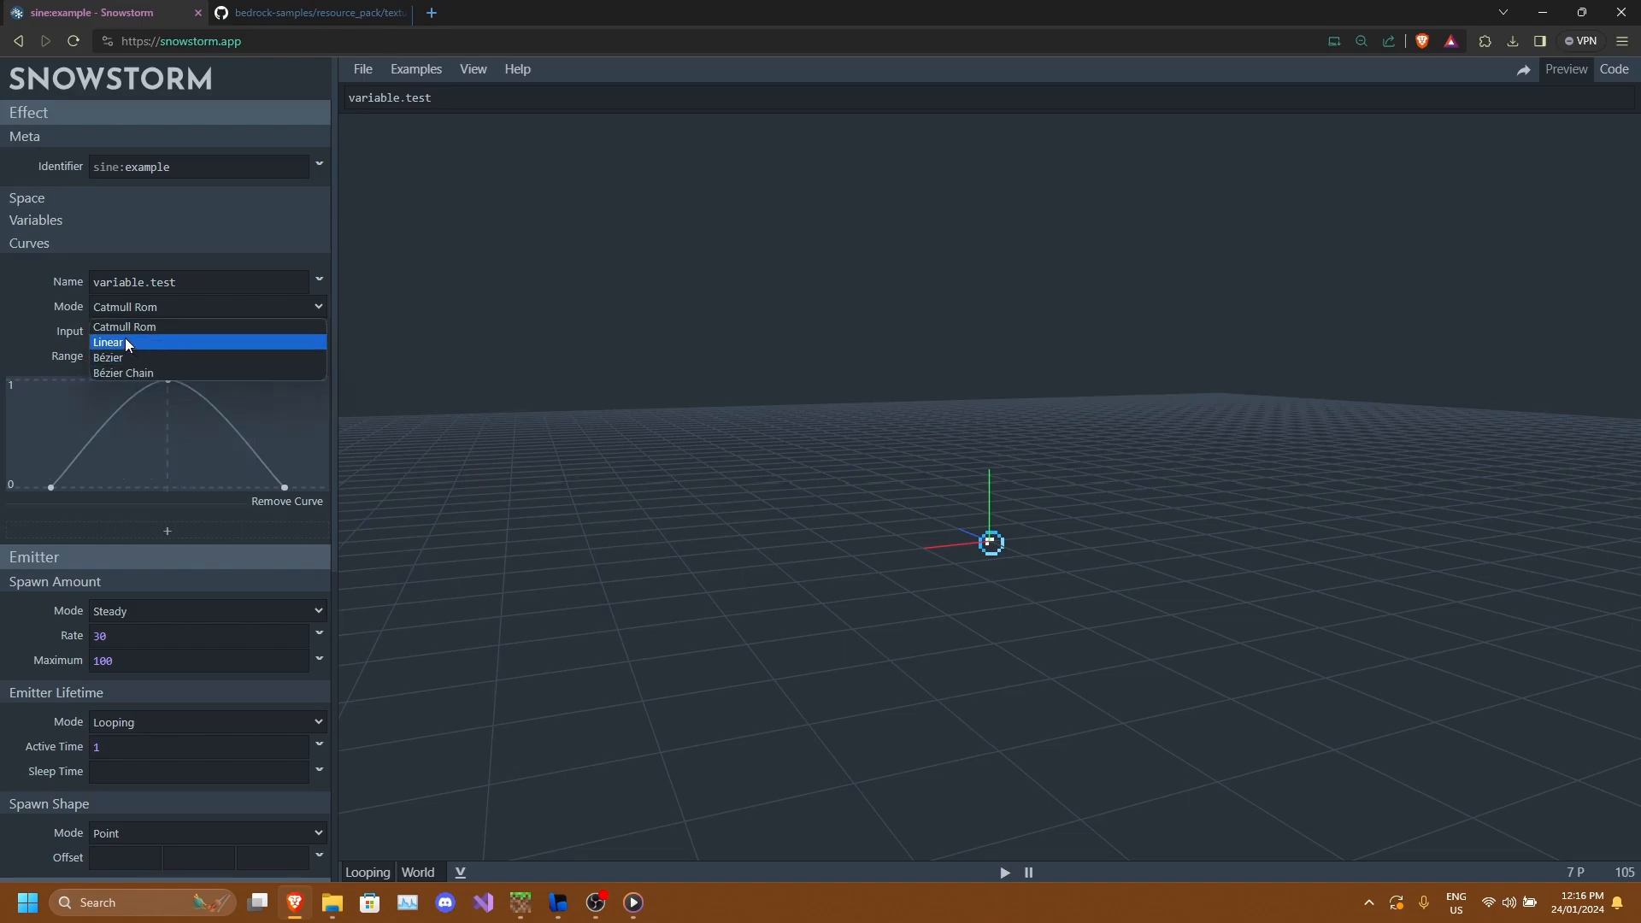
pyautogui.click(125, 342)
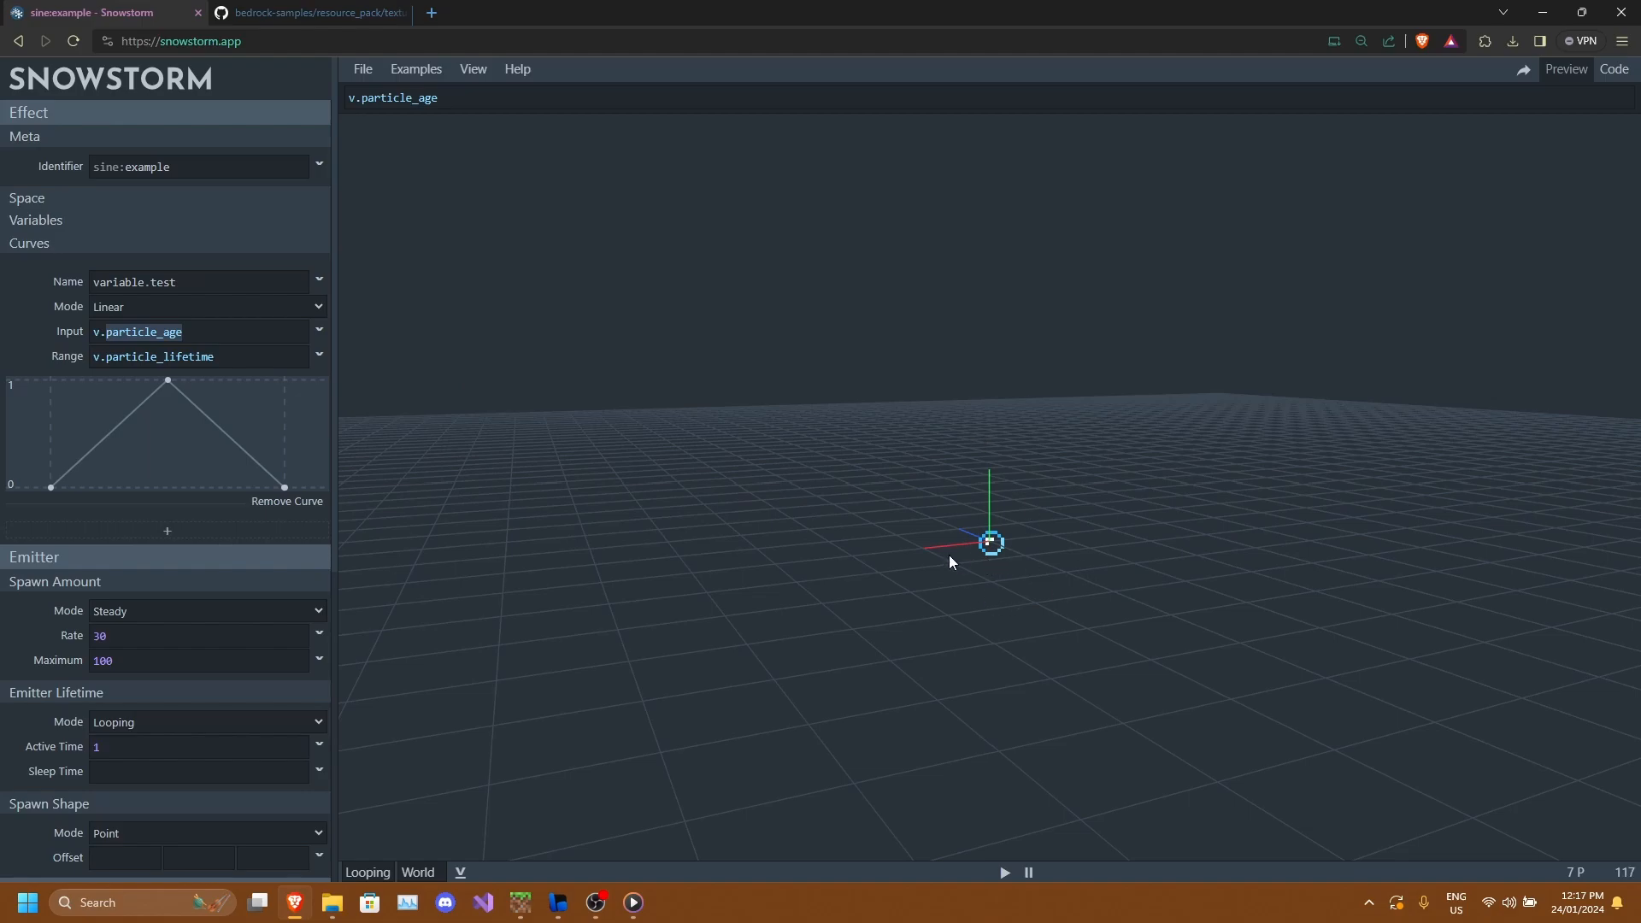
# Set the curve's input to v.emitter_age and its range to v.emitter_lifetime.
pyautogui.write('emitt')
pyautogui.press('Down')
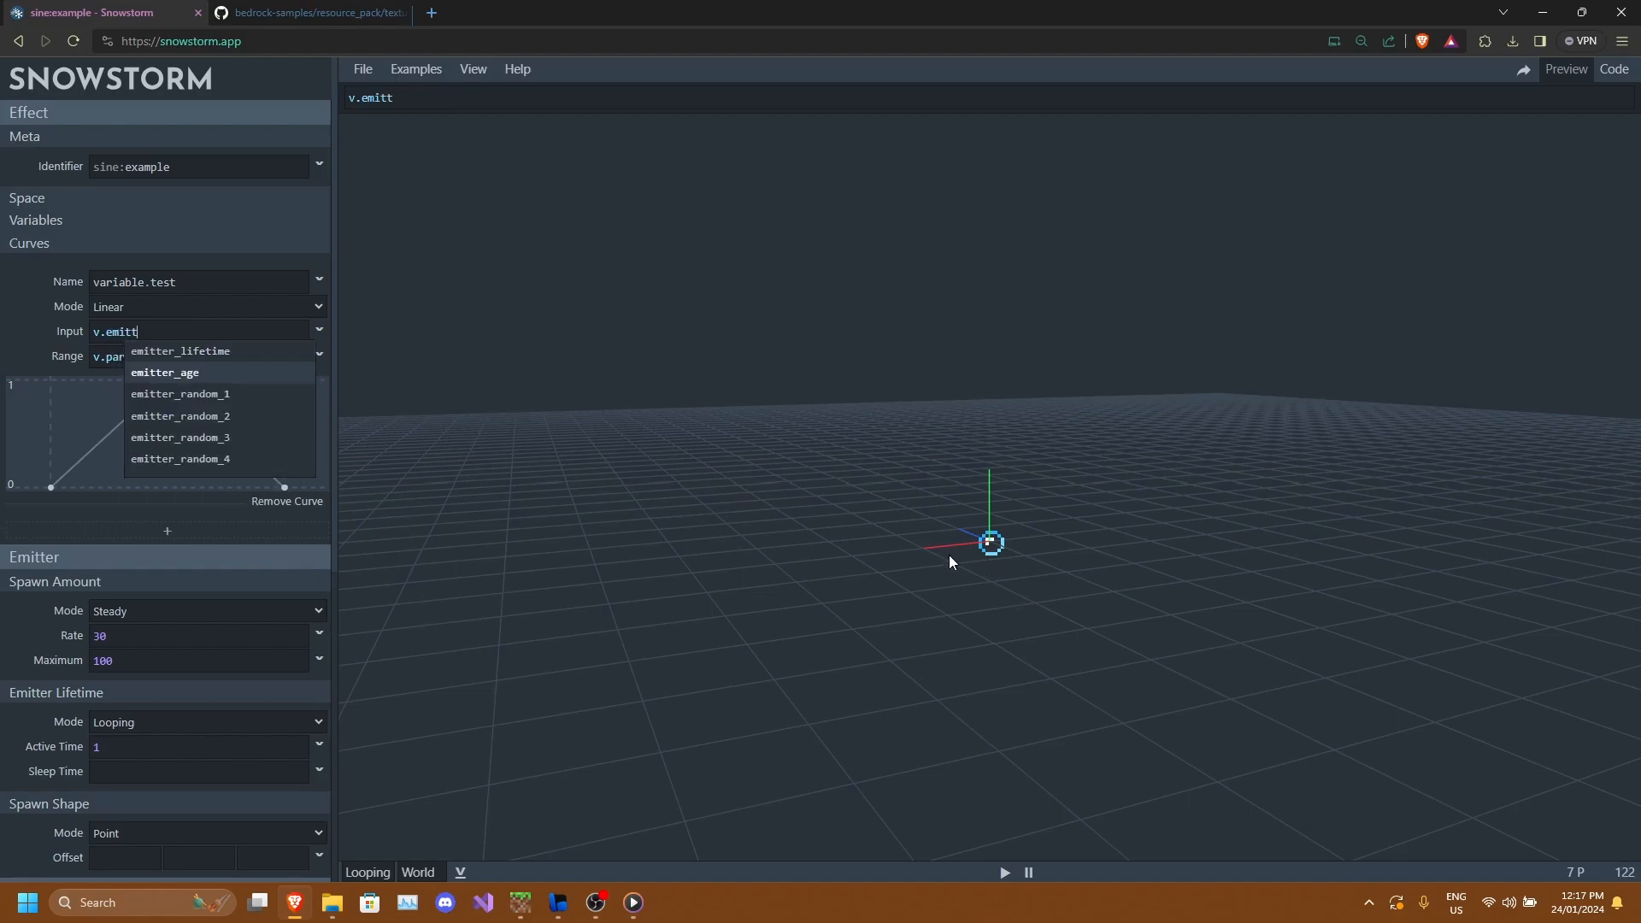
pyautogui.press('Return')
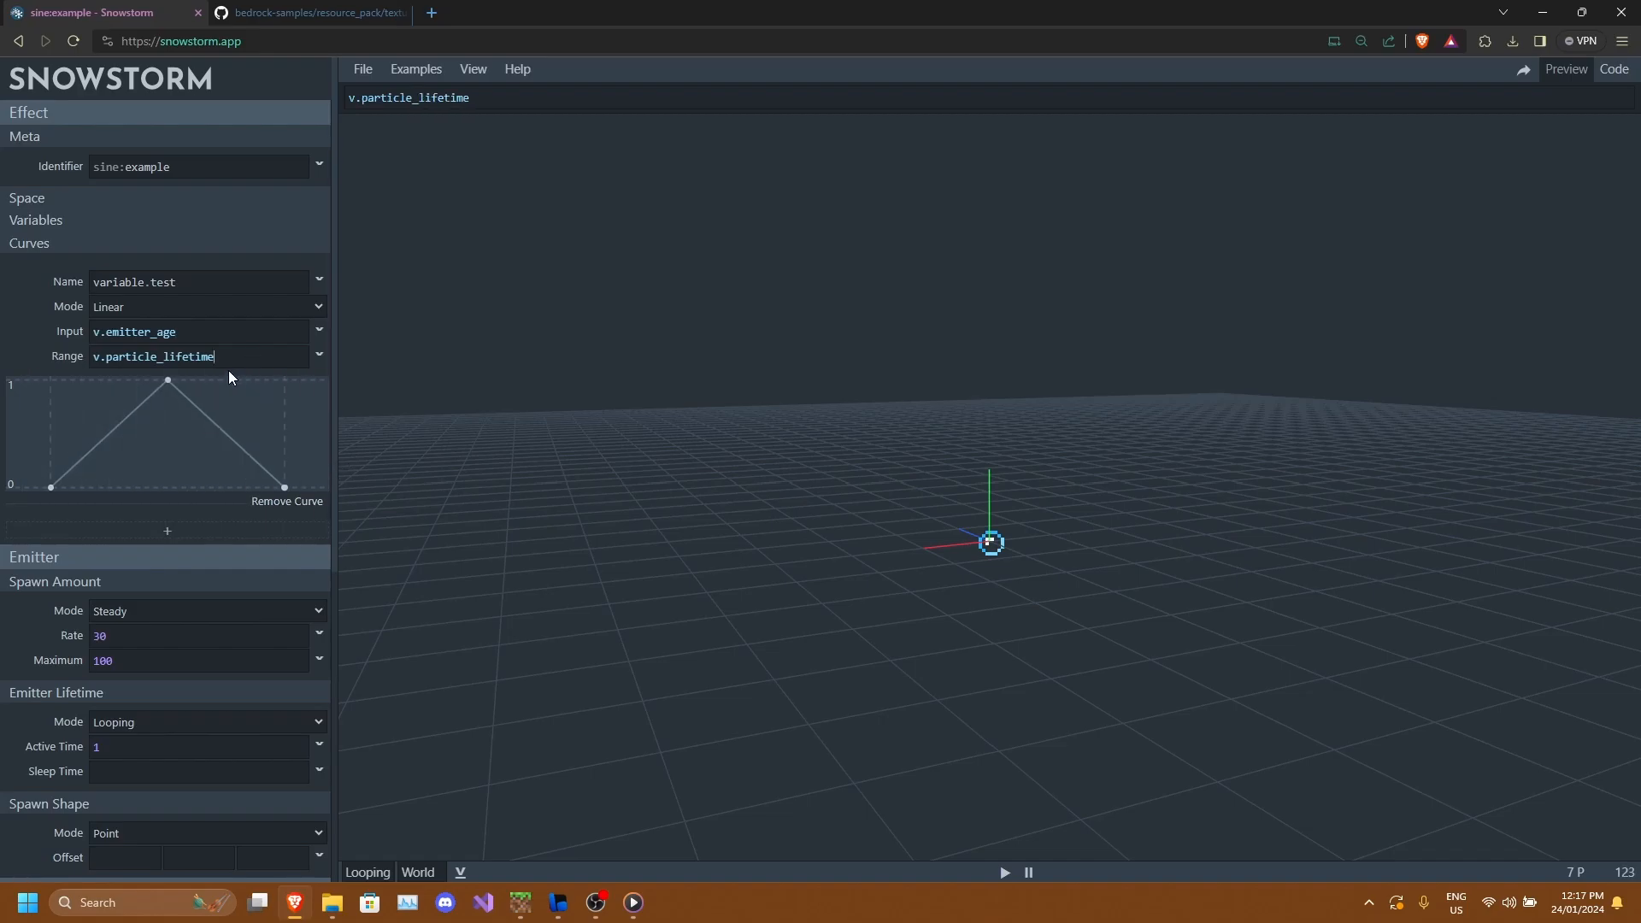
pyautogui.write('emitter')
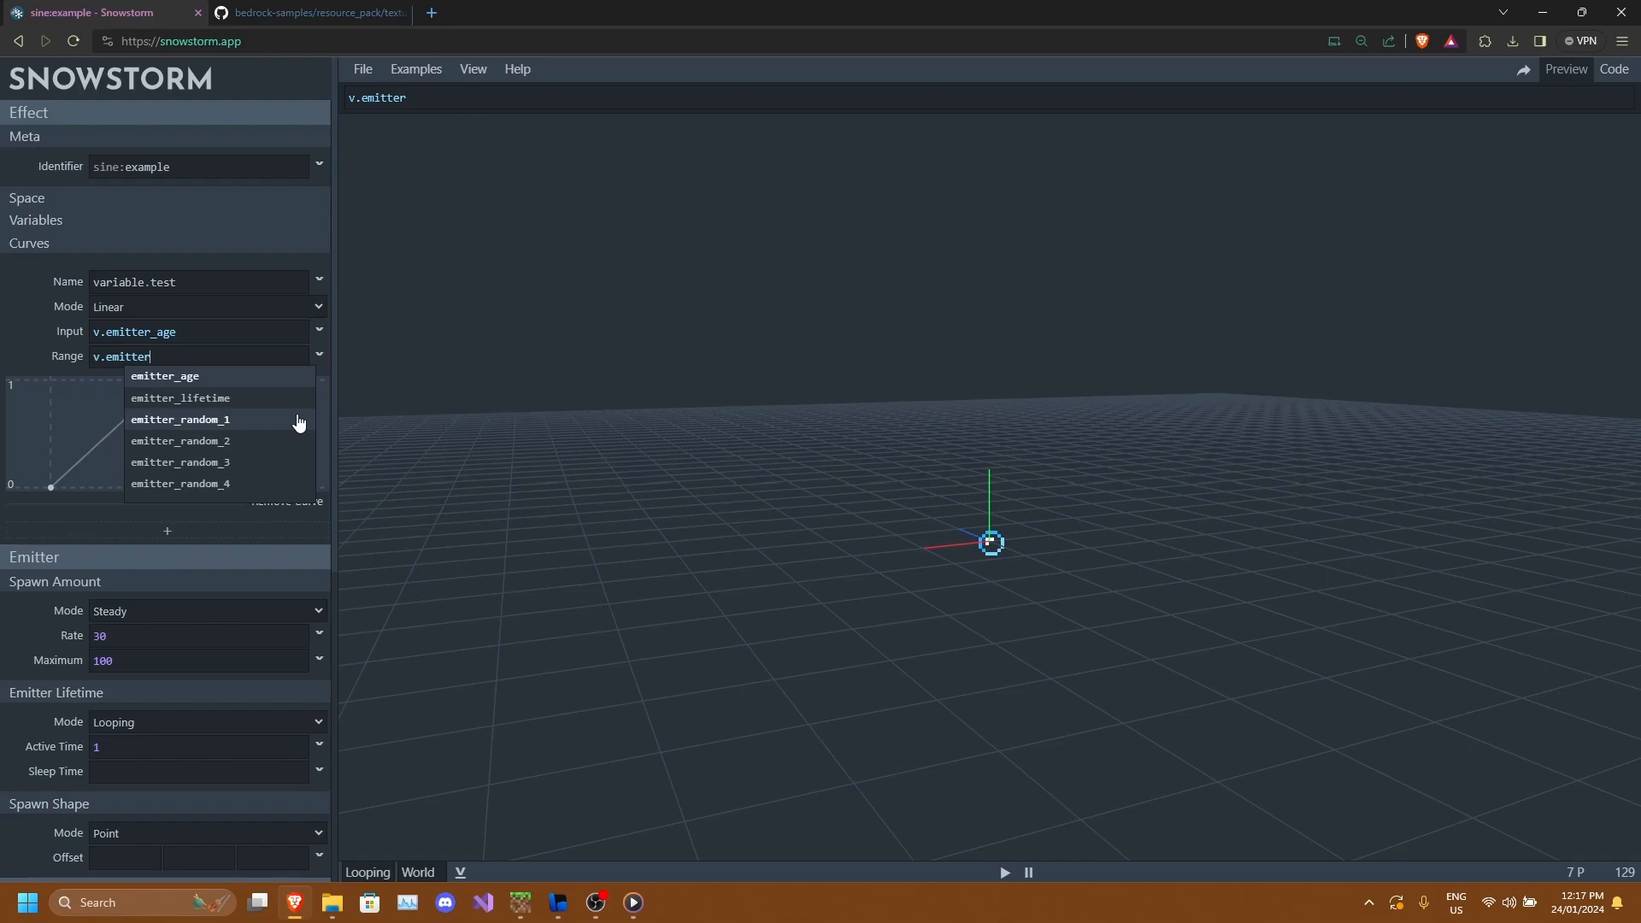
pyautogui.press('Down')
pyautogui.press('Return')
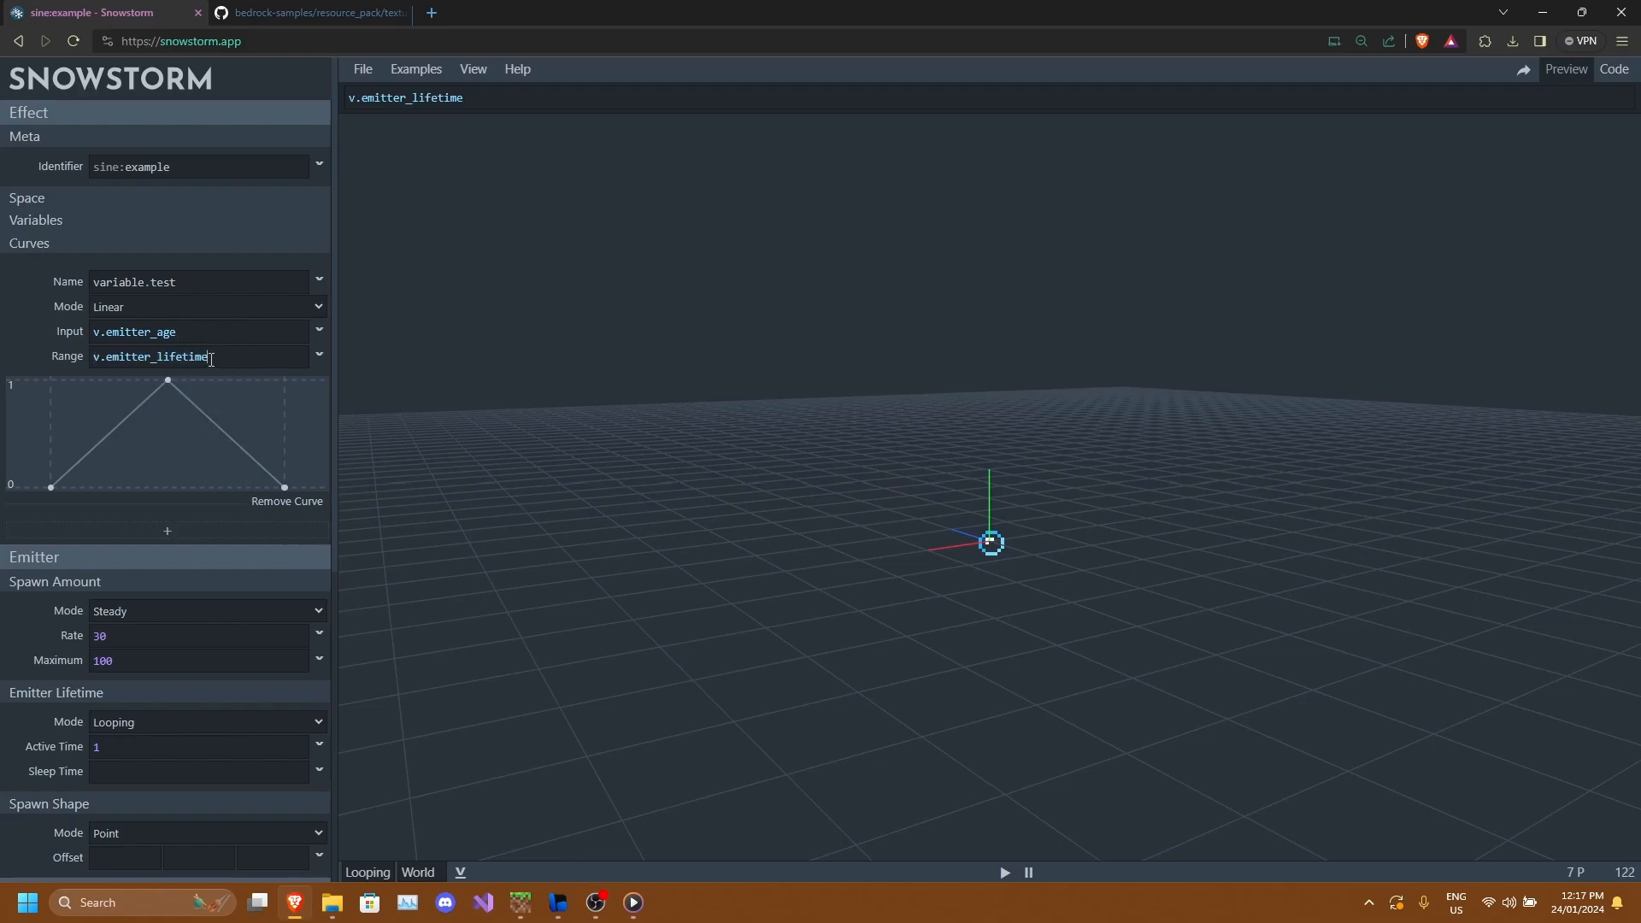
# Copy the curve name variable.test and paste it into the Y offset field.
pyautogui.click(155, 332)
pyautogui.moveTo(852, 473); pyautogui.dragTo(948, 500)
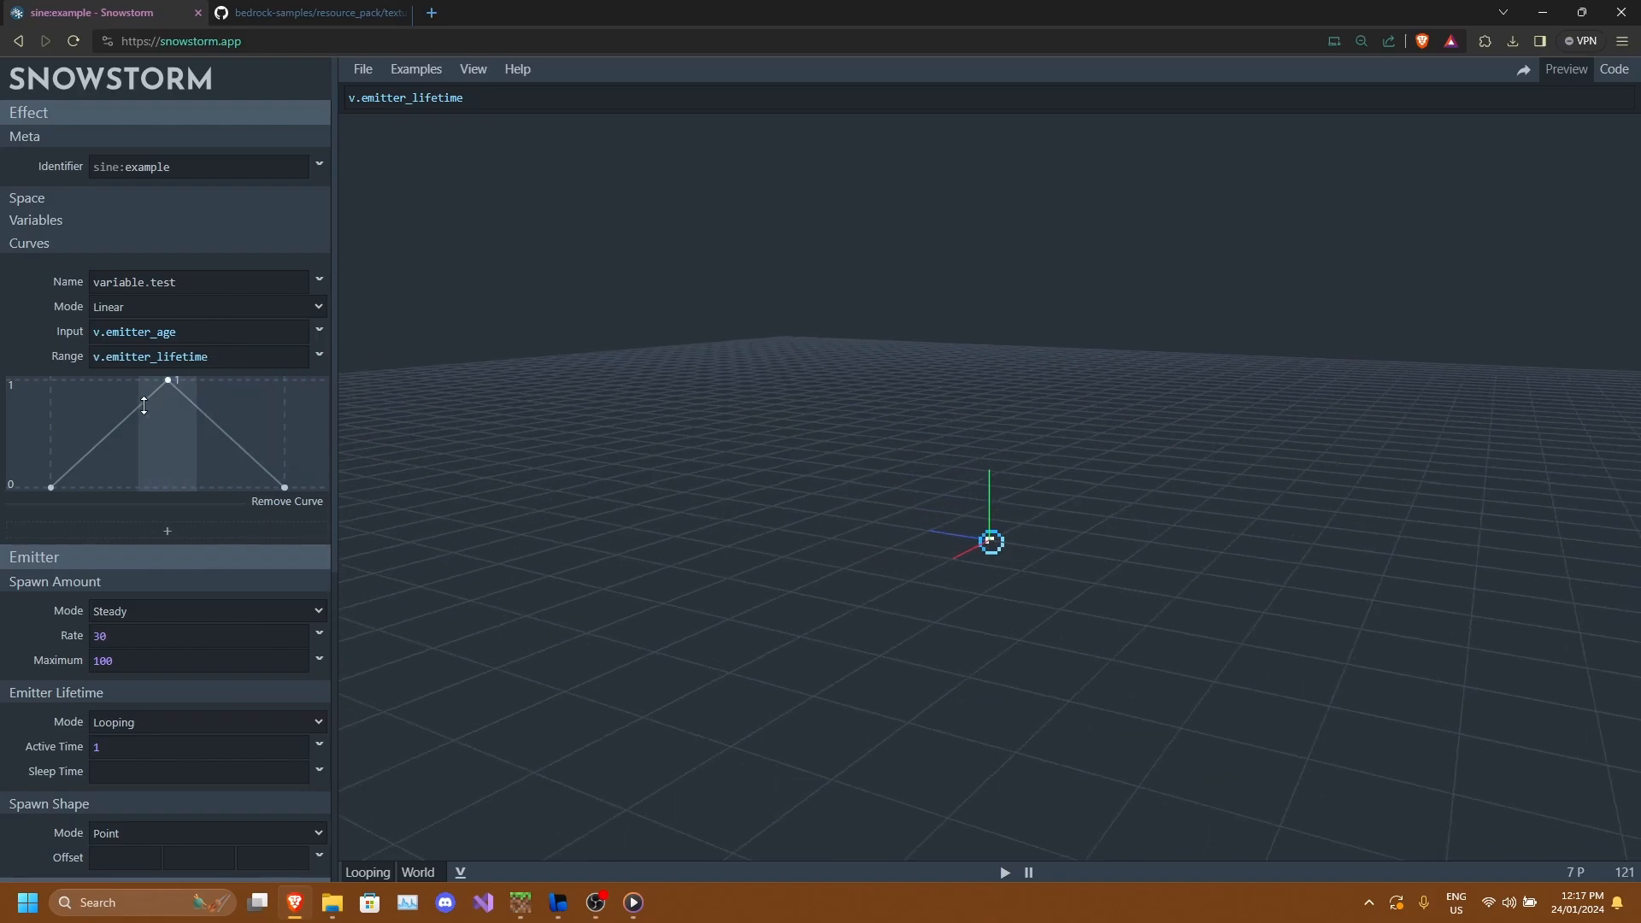
pyautogui.click(187, 284)
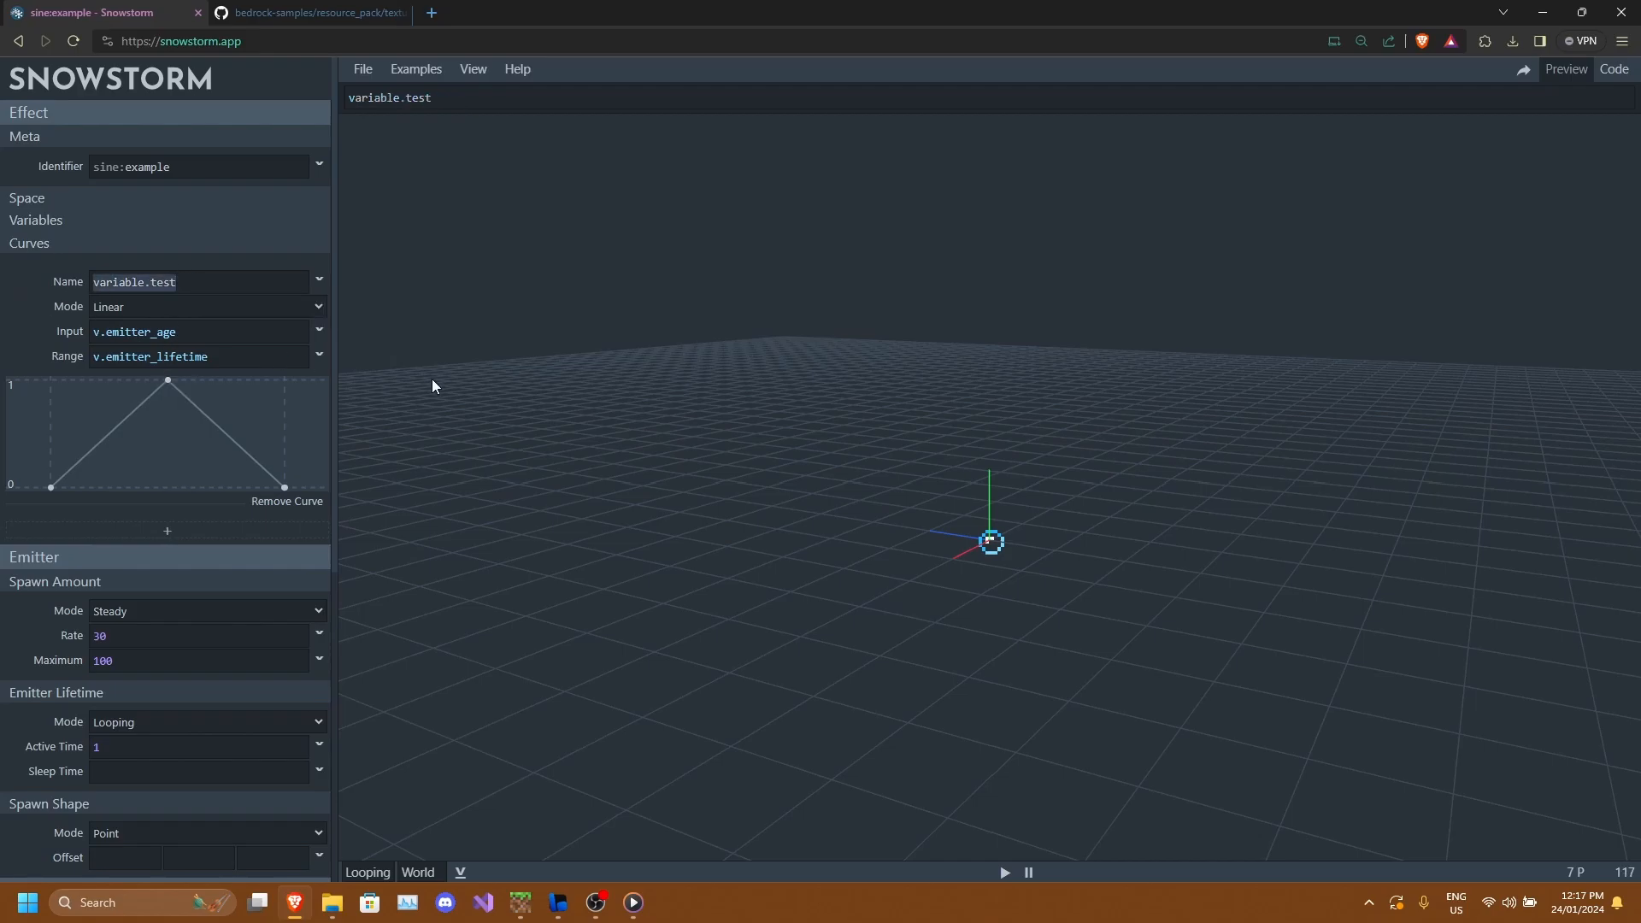
pyautogui.scroll(-4, 185, 529)
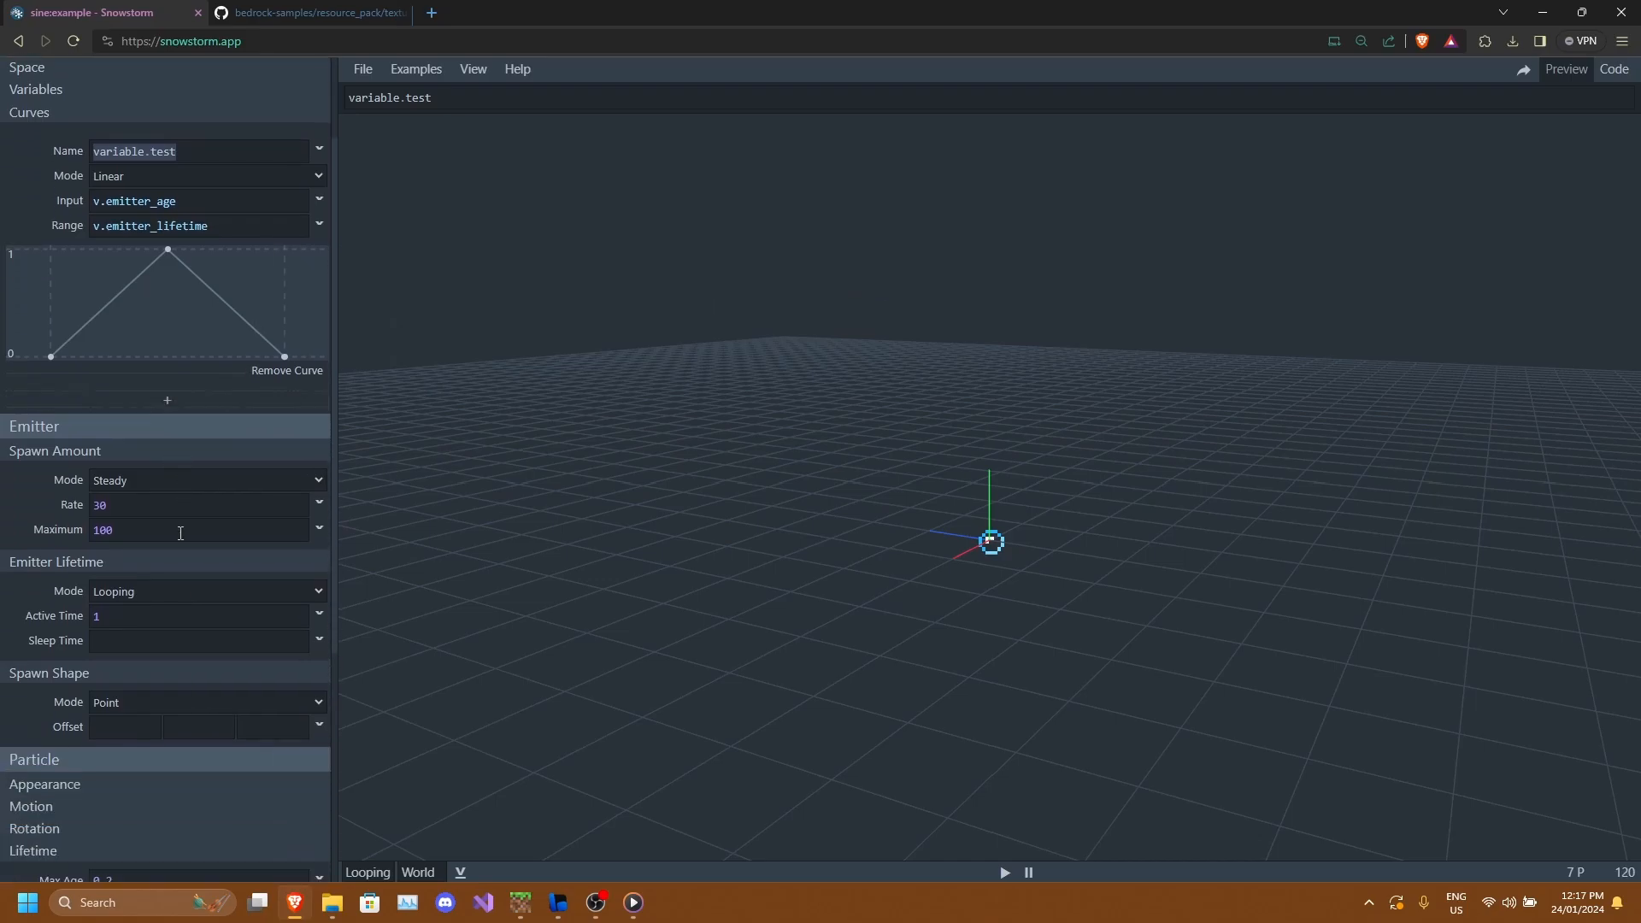
pyautogui.click(231, 518)
pyautogui.write('variable.test')
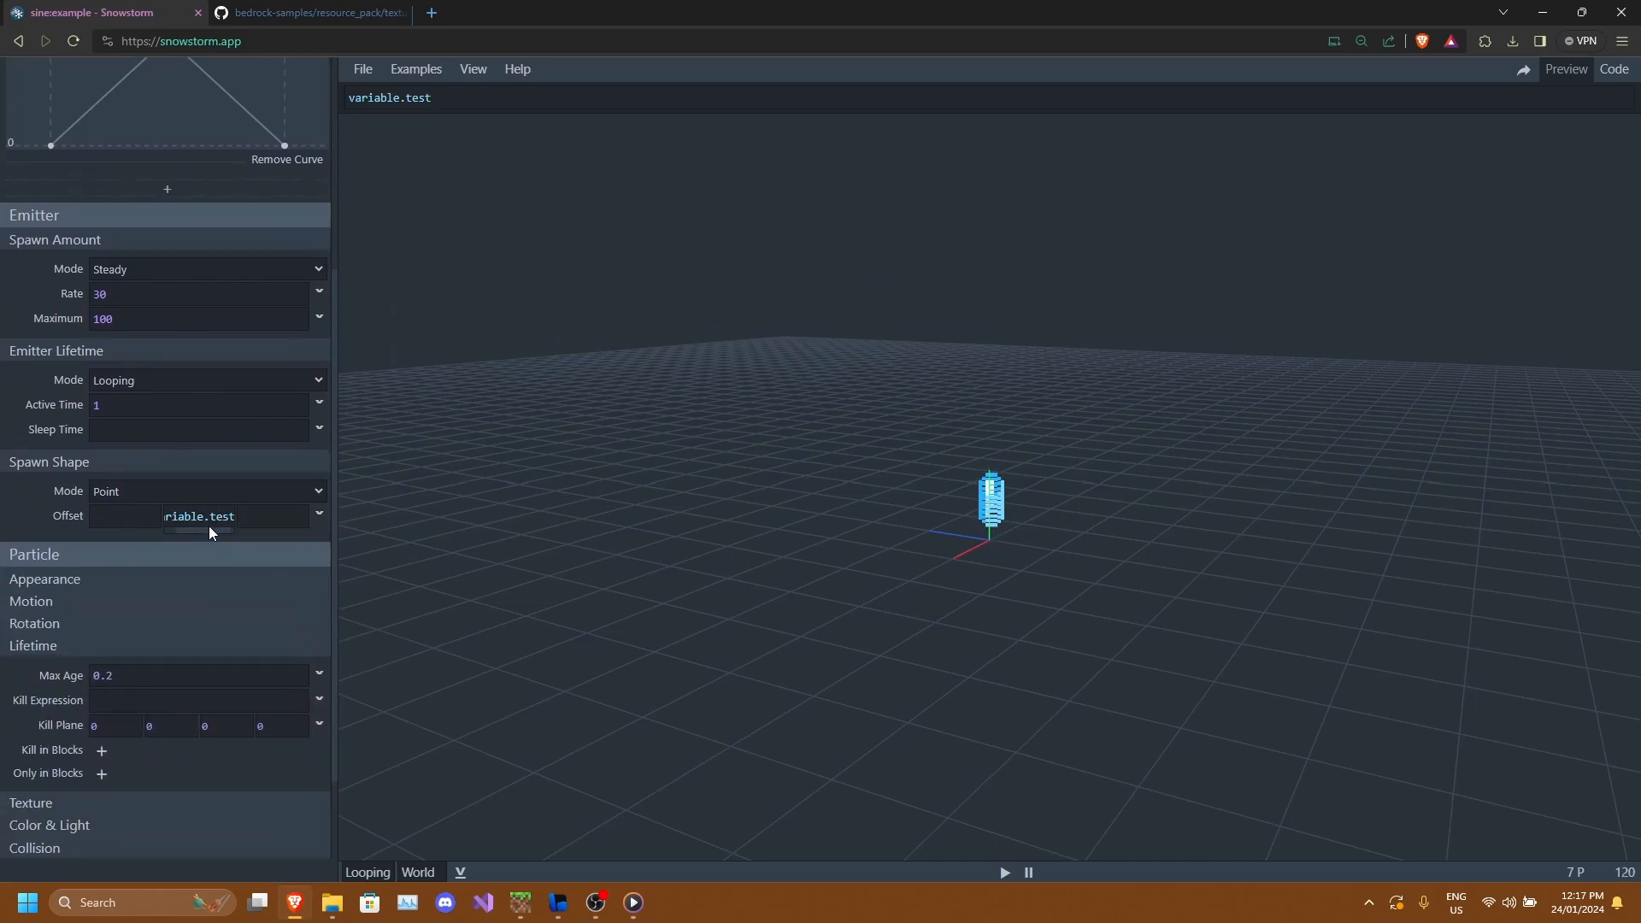
# Set the value of the curve's peak point to 2.
pyautogui.scroll(5, 1002, 571)
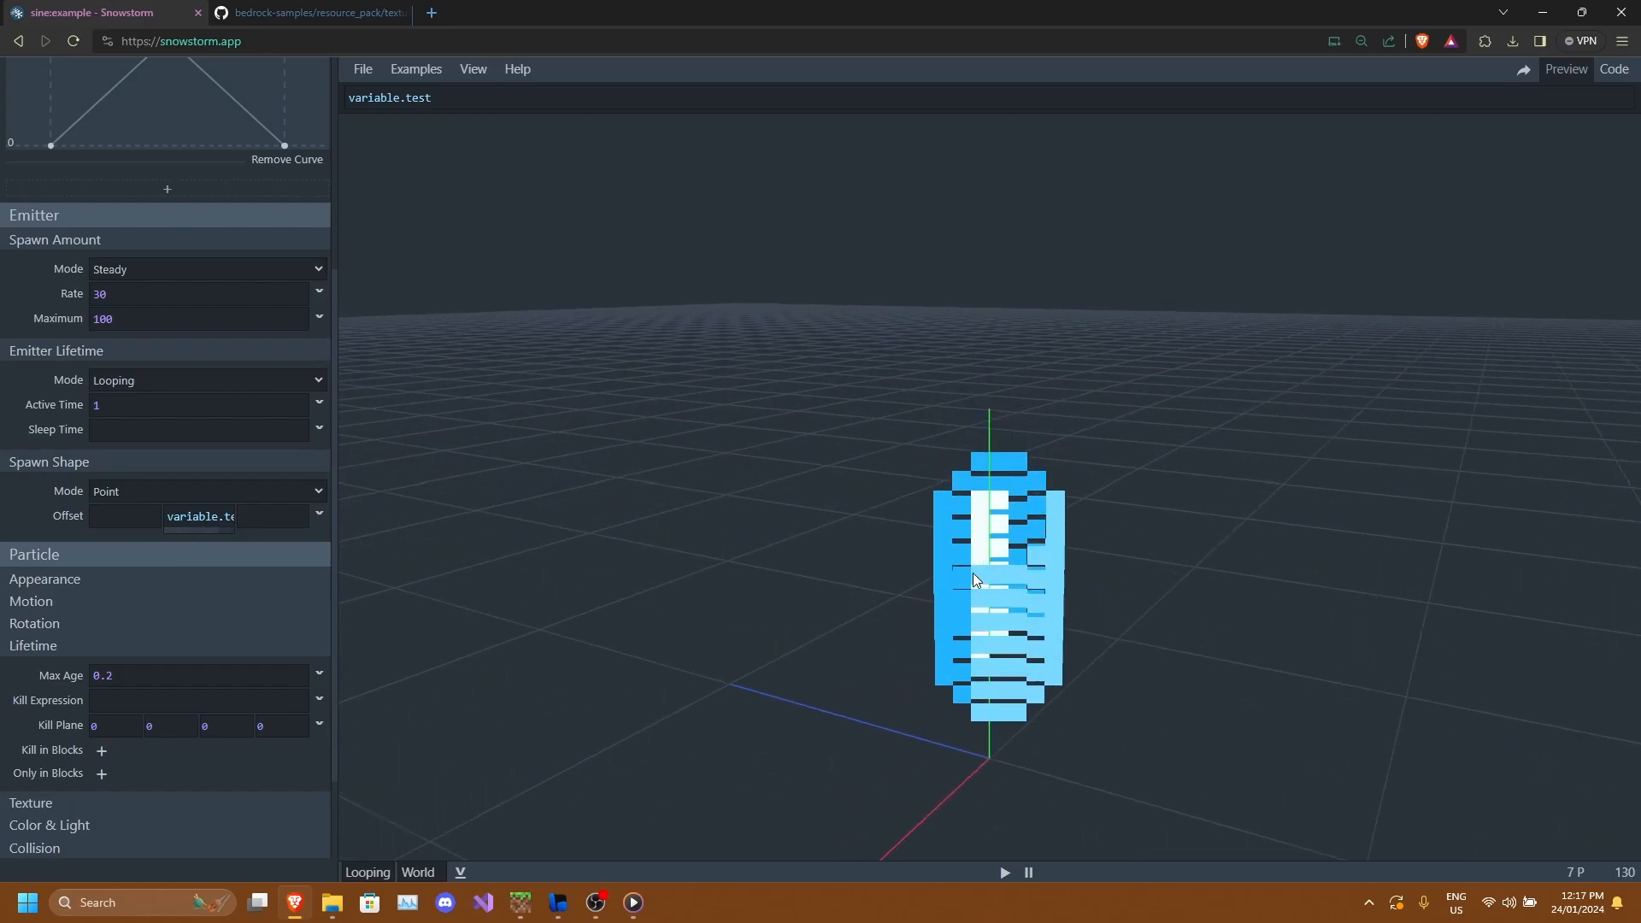
pyautogui.scroll(-2, 991, 590)
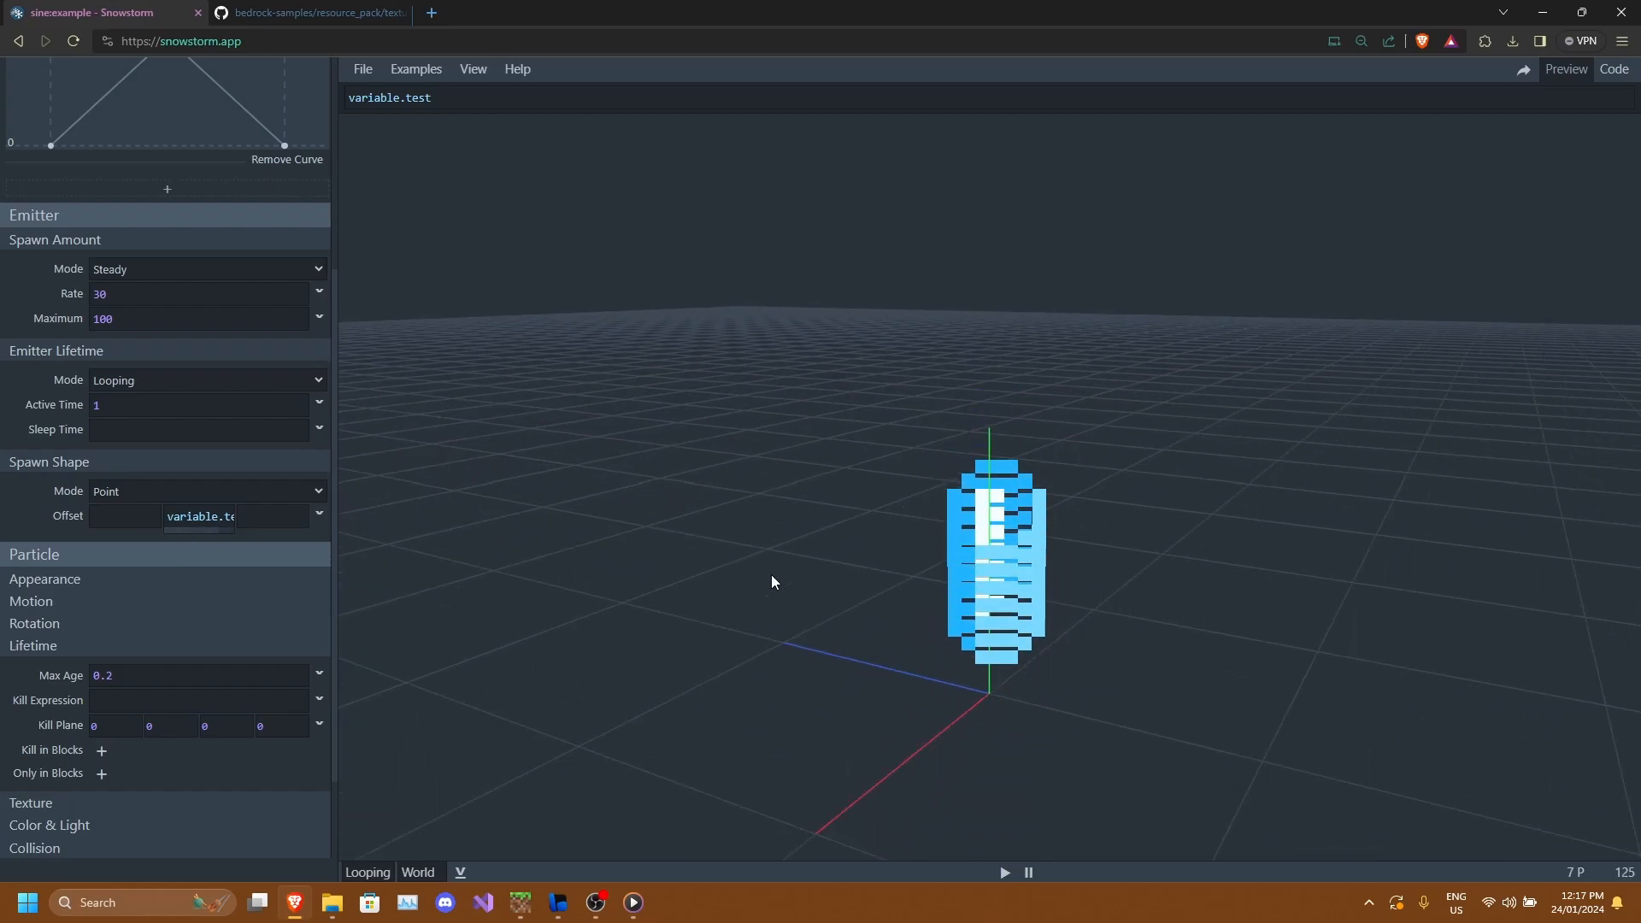
pyautogui.scroll(3, 263, 407)
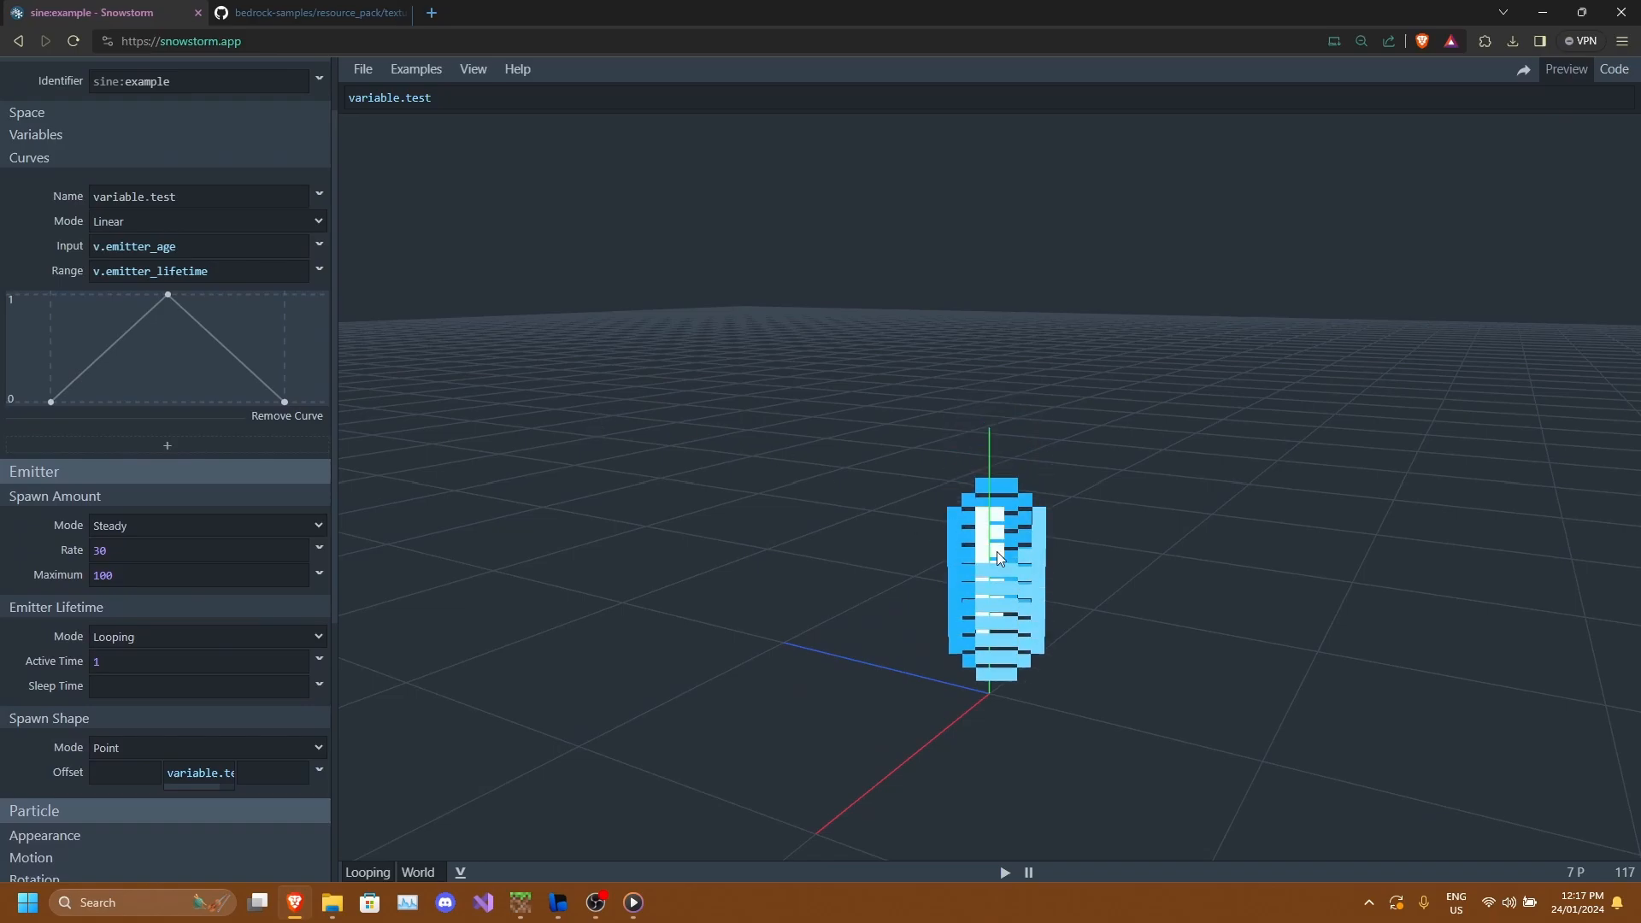
pyautogui.click(168, 294)
pyautogui.press('BackSpace')
pyautogui.write('2')
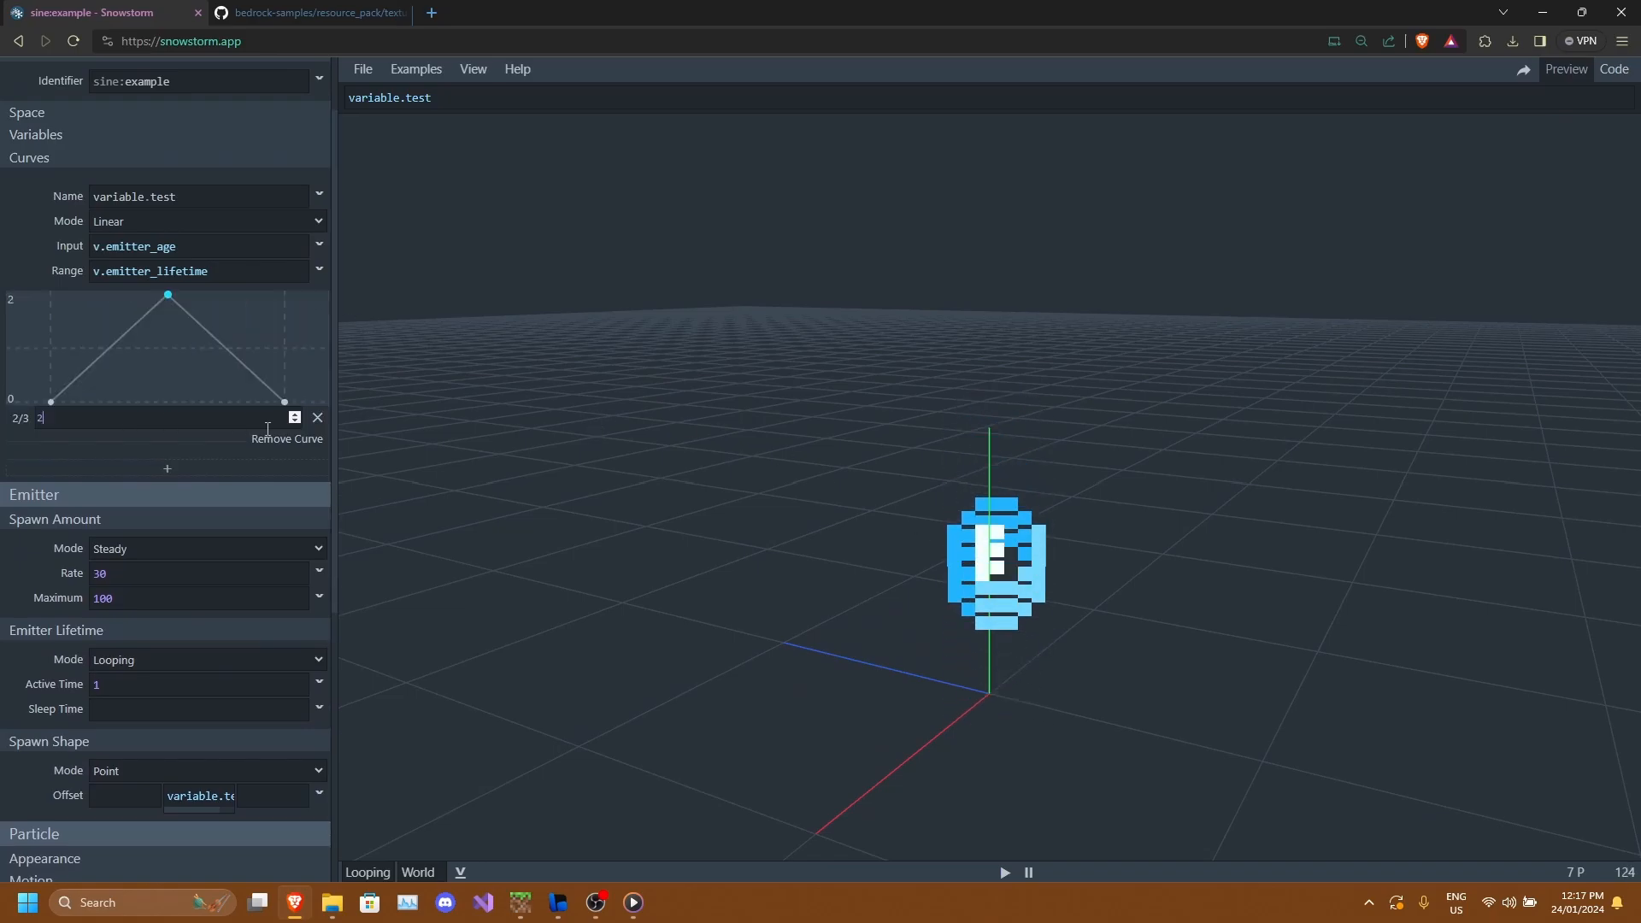
# Change the curve's peak point value to 3.
pyautogui.scroll(-1, 1036, 436)
pyautogui.scroll(-2, 1034, 429)
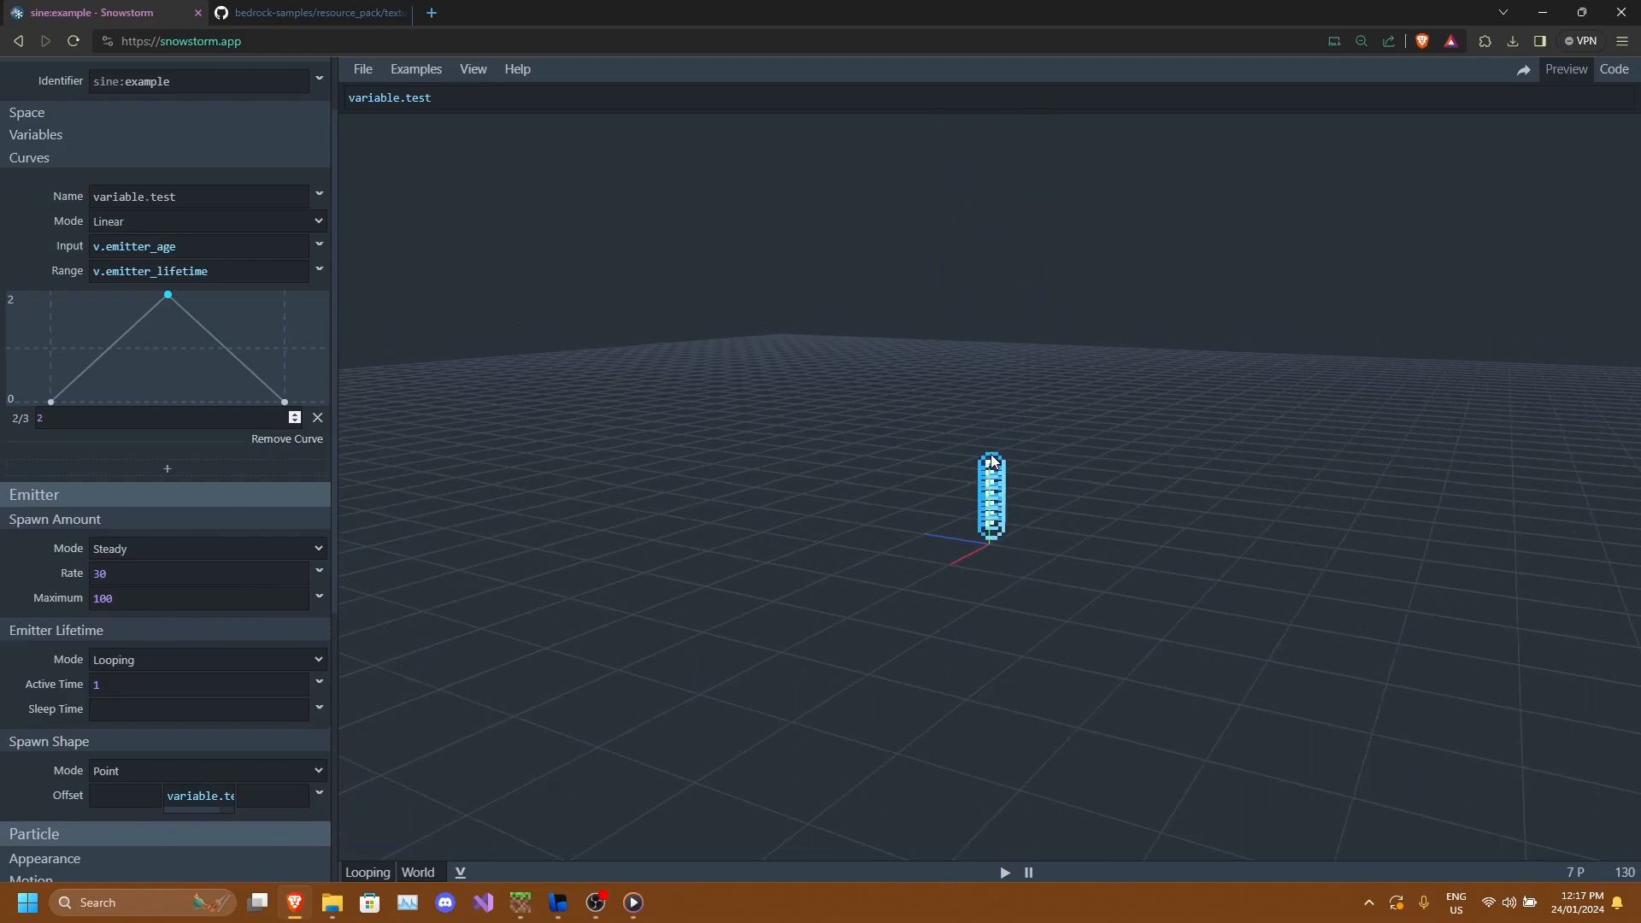
pyautogui.click(136, 421)
pyautogui.press('BackSpace')
pyautogui.write('3')
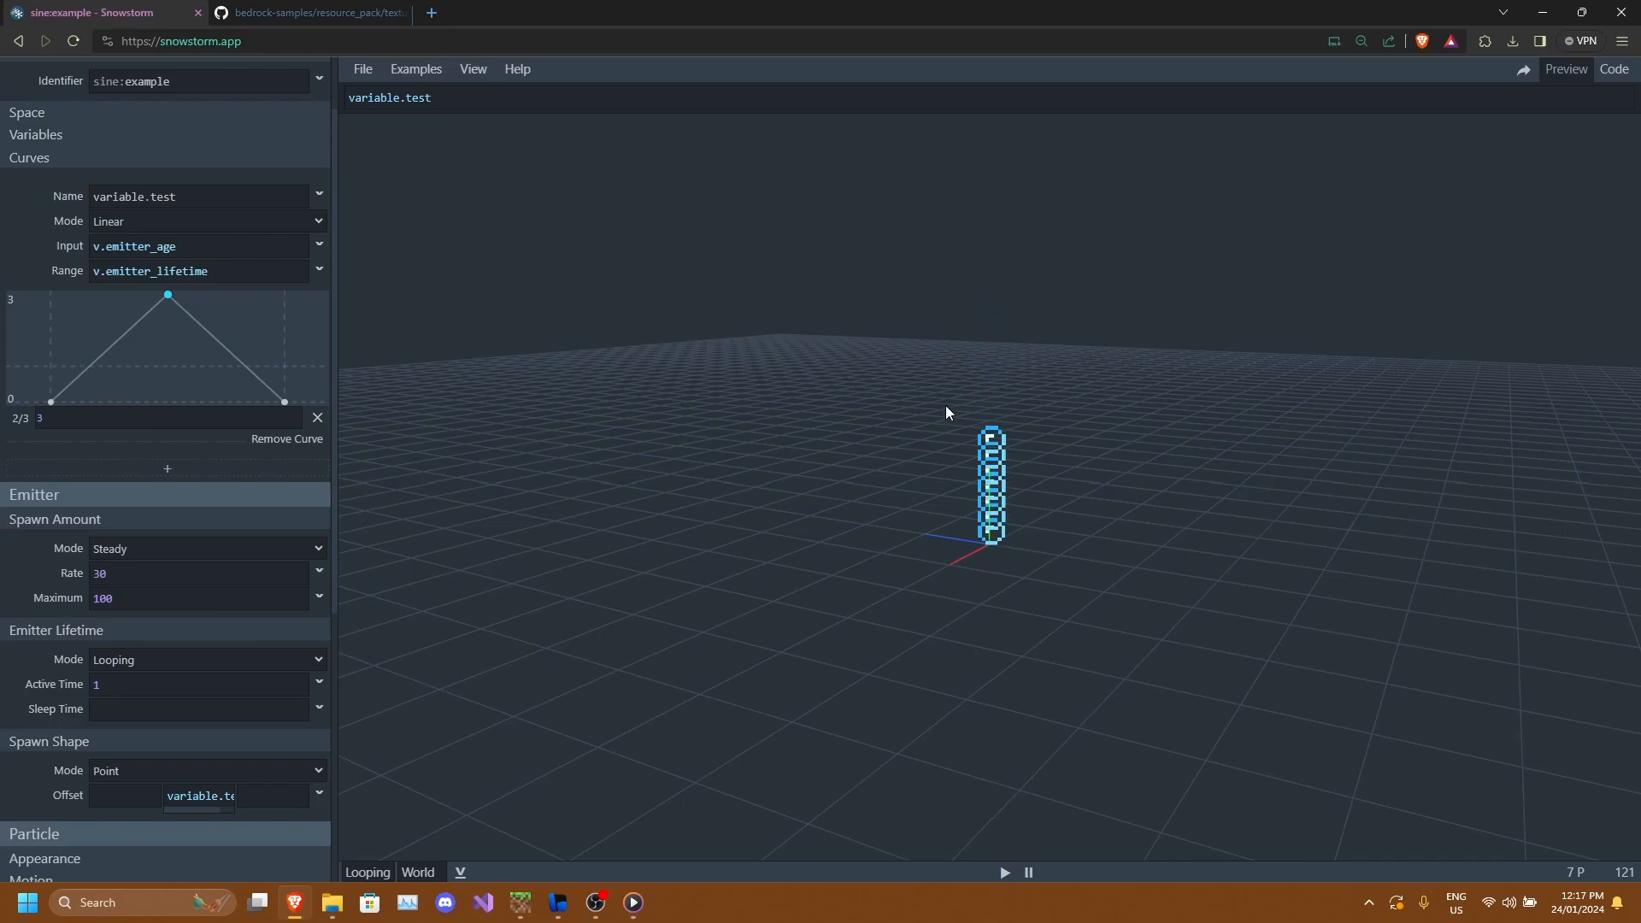
# Add two extra points to the curve and delete them again.
pyautogui.click(230, 342)
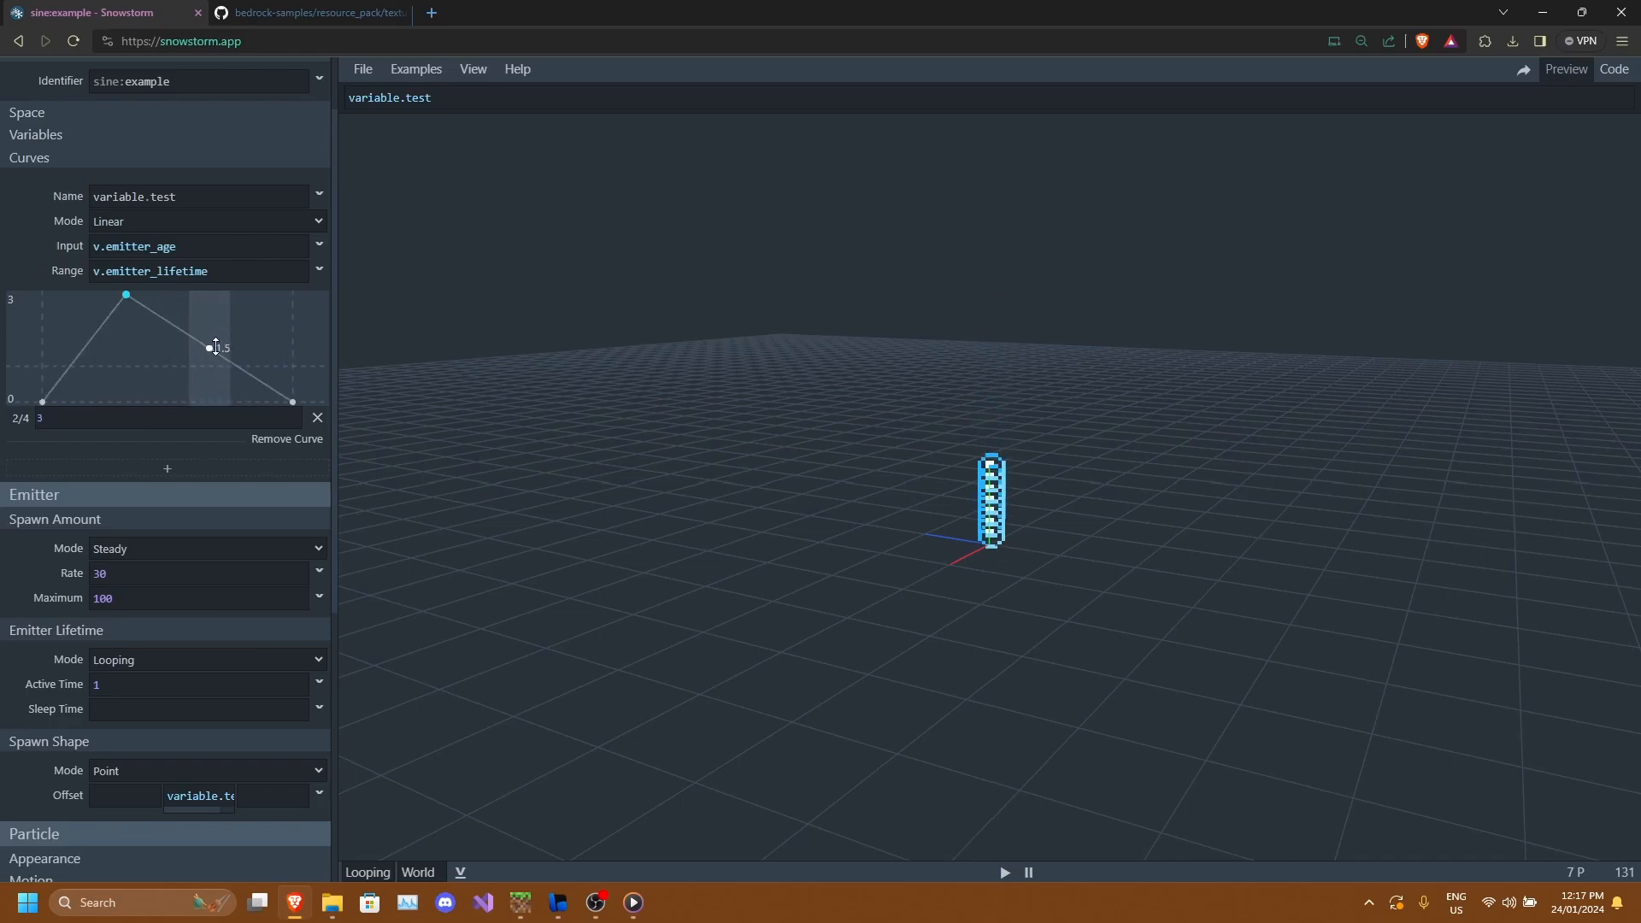
pyautogui.moveTo(229, 342); pyautogui.dragTo(168, 366)
pyautogui.moveTo(993, 513); pyautogui.dragTo(1200, 530)
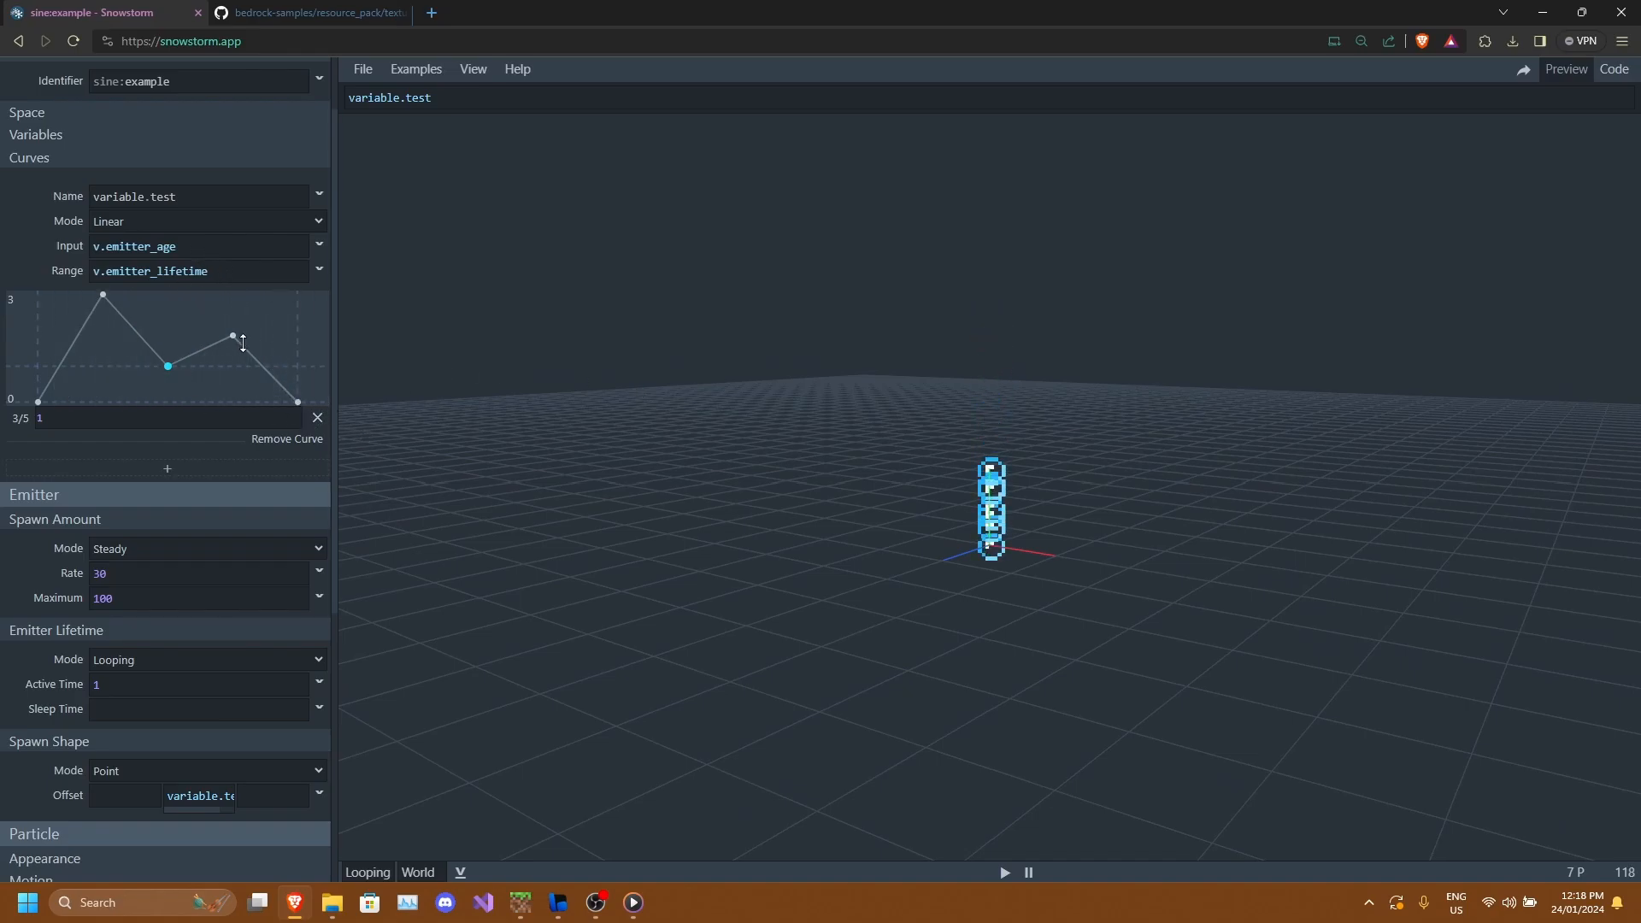
pyautogui.click(317, 418)
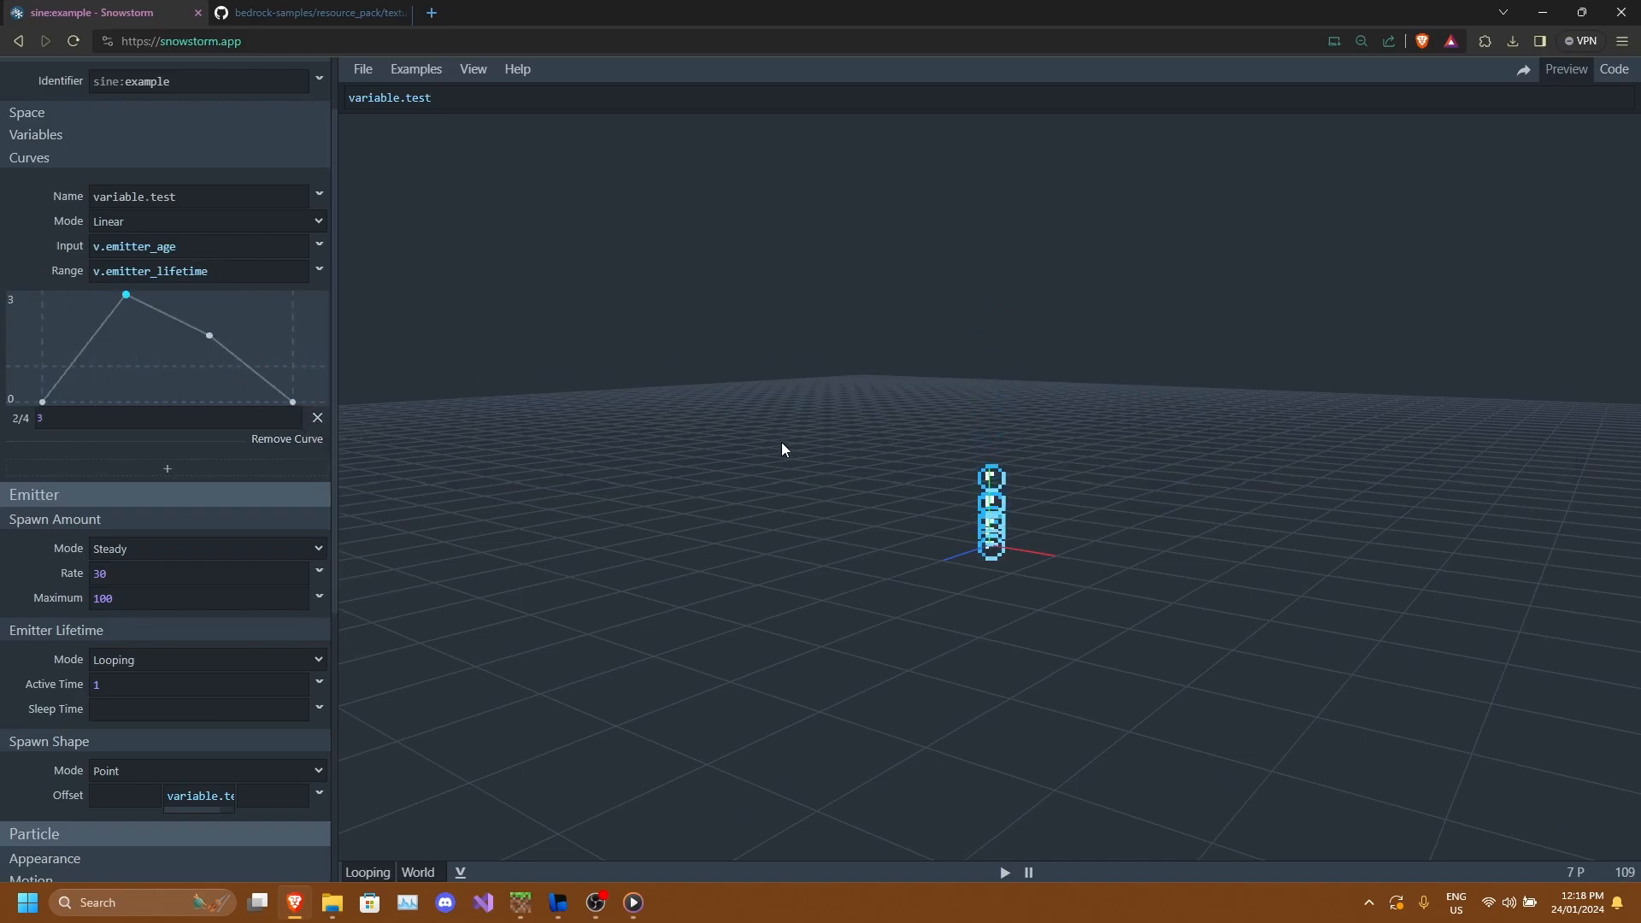
pyautogui.moveTo(780, 446); pyautogui.dragTo(712, 435)
pyautogui.click(212, 349)
pyautogui.click(317, 417)
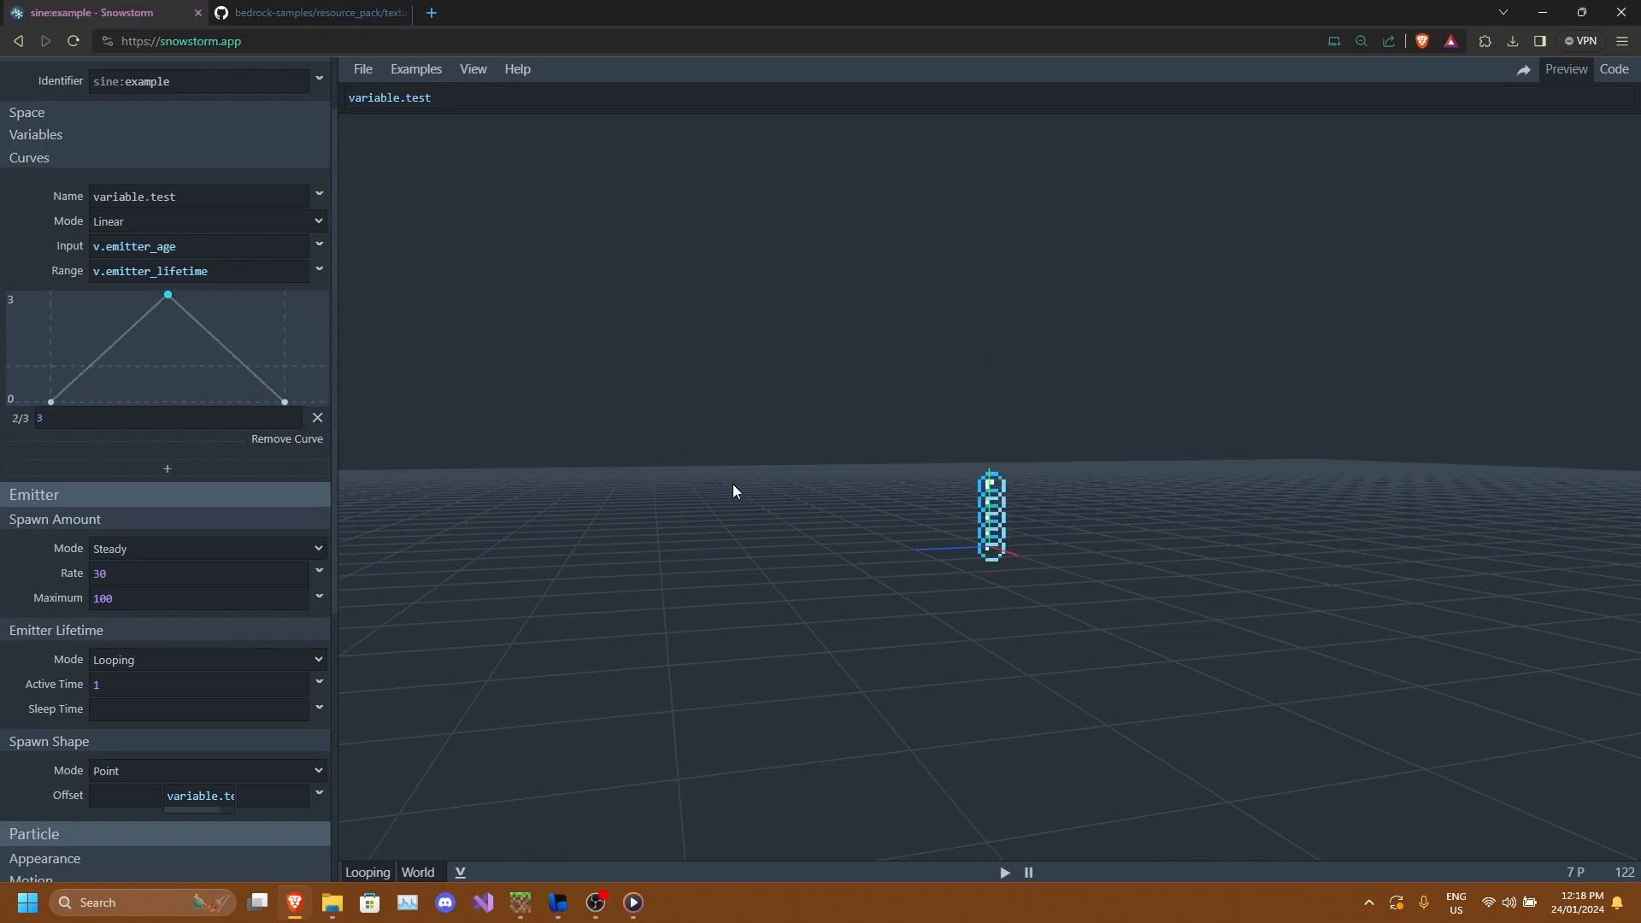
# Switch the curve mode to Bézier.
pyautogui.click(198, 223)
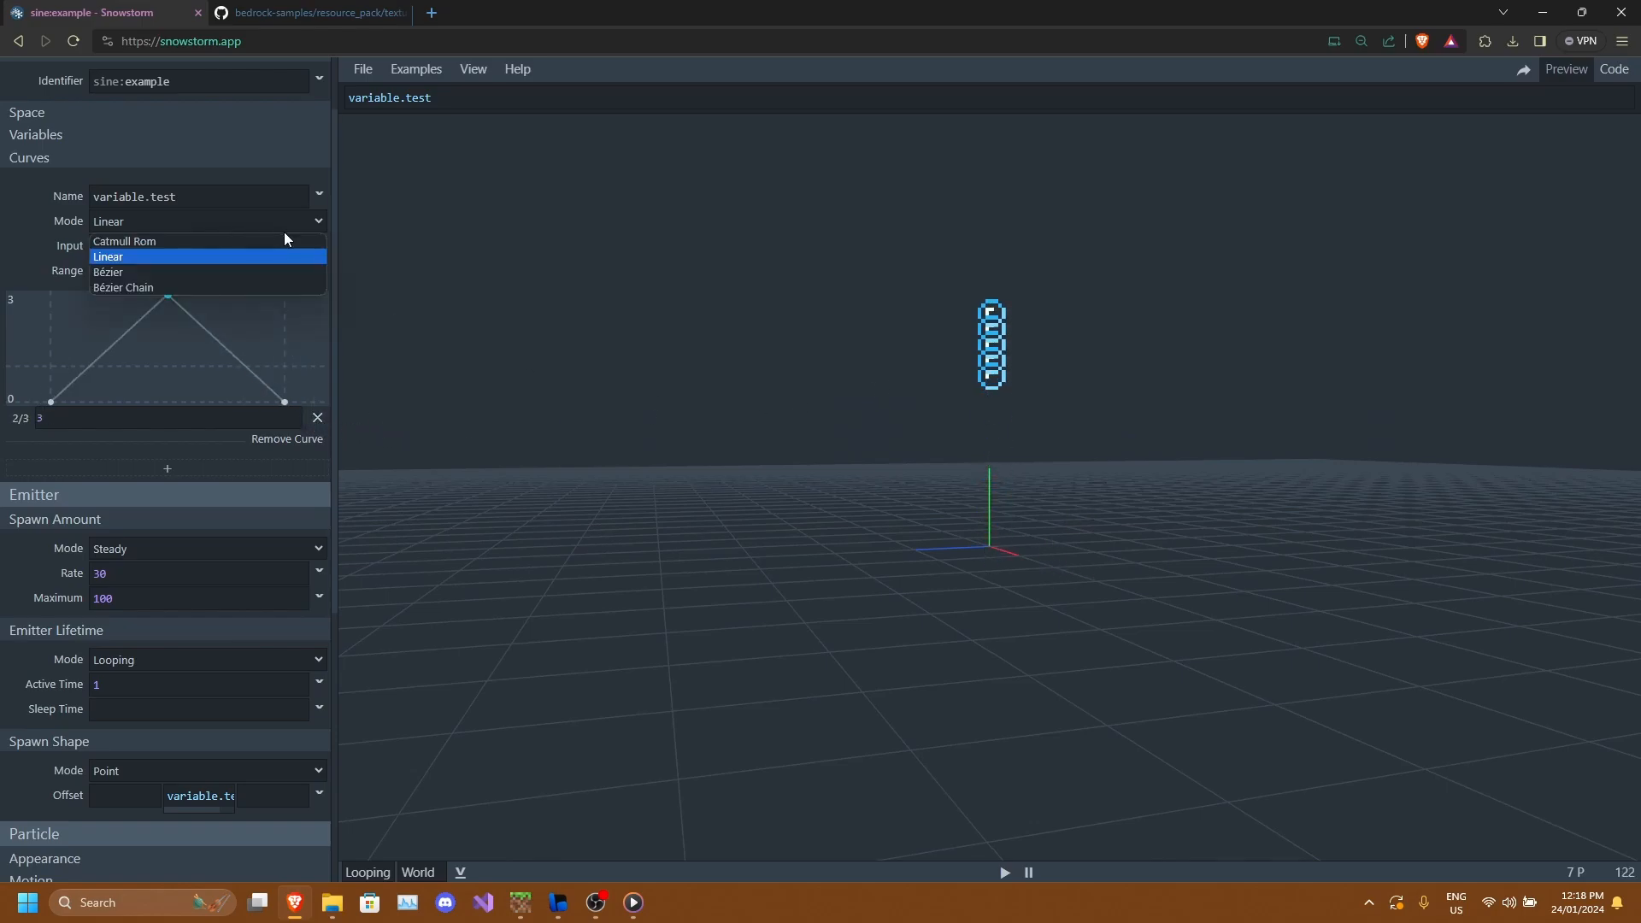
pyautogui.click(141, 272)
pyautogui.moveTo(992, 522); pyautogui.dragTo(1035, 530)
pyautogui.scroll(8, 1035, 534)
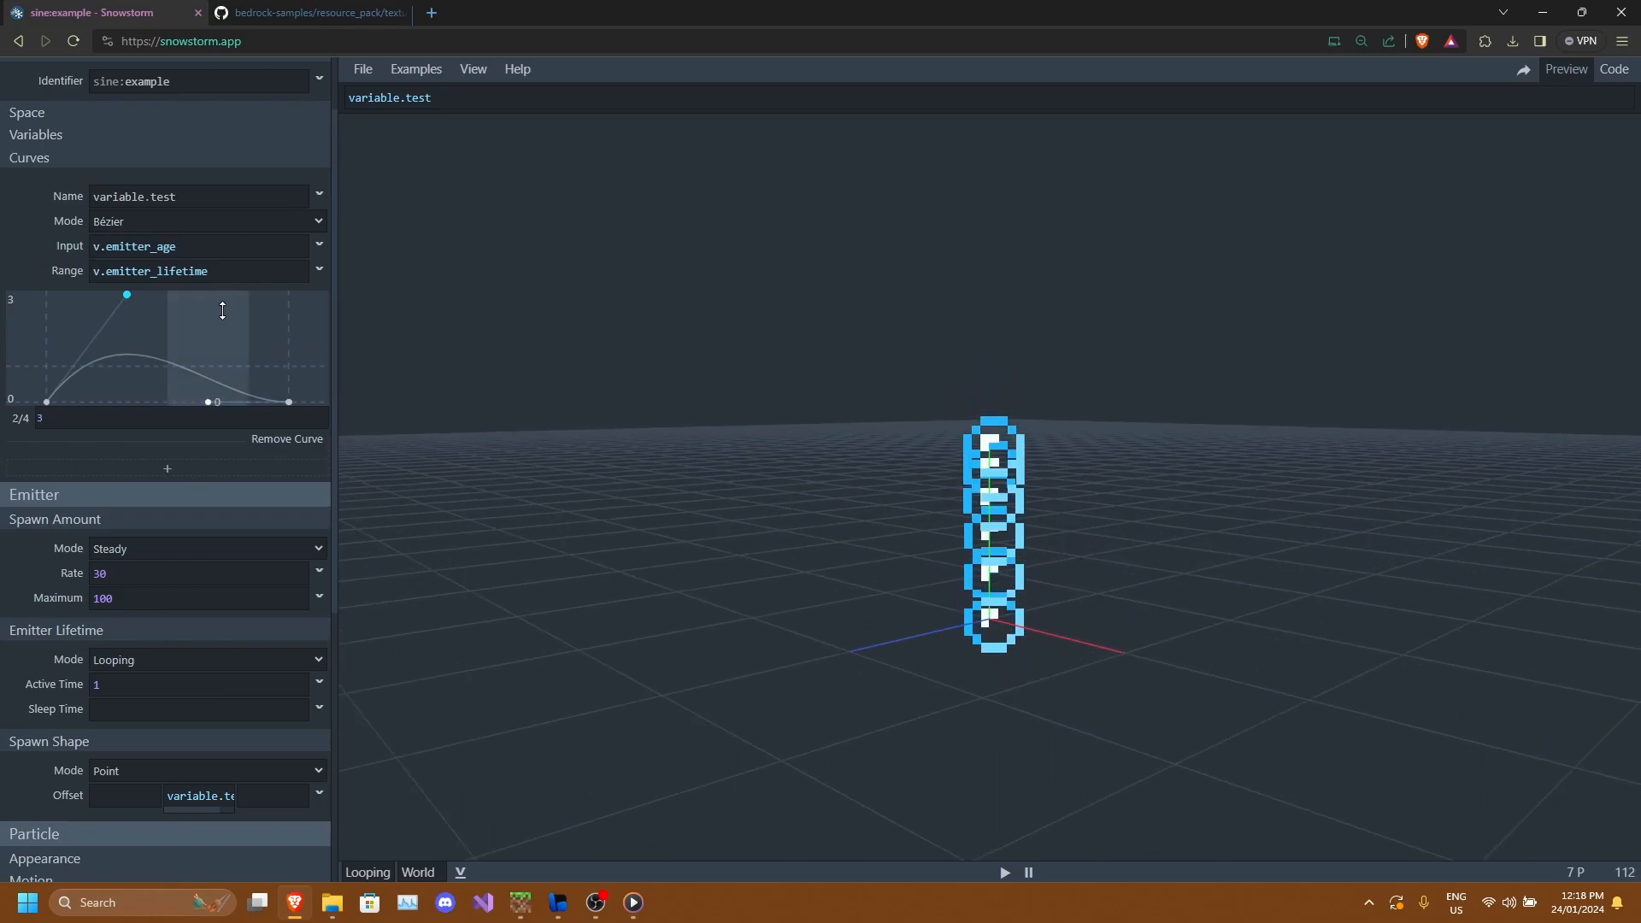
# Drag the curve's peak point far upward, then remove the curve entirely.
pyautogui.moveTo(127, 296); pyautogui.dragTo(33, 135)
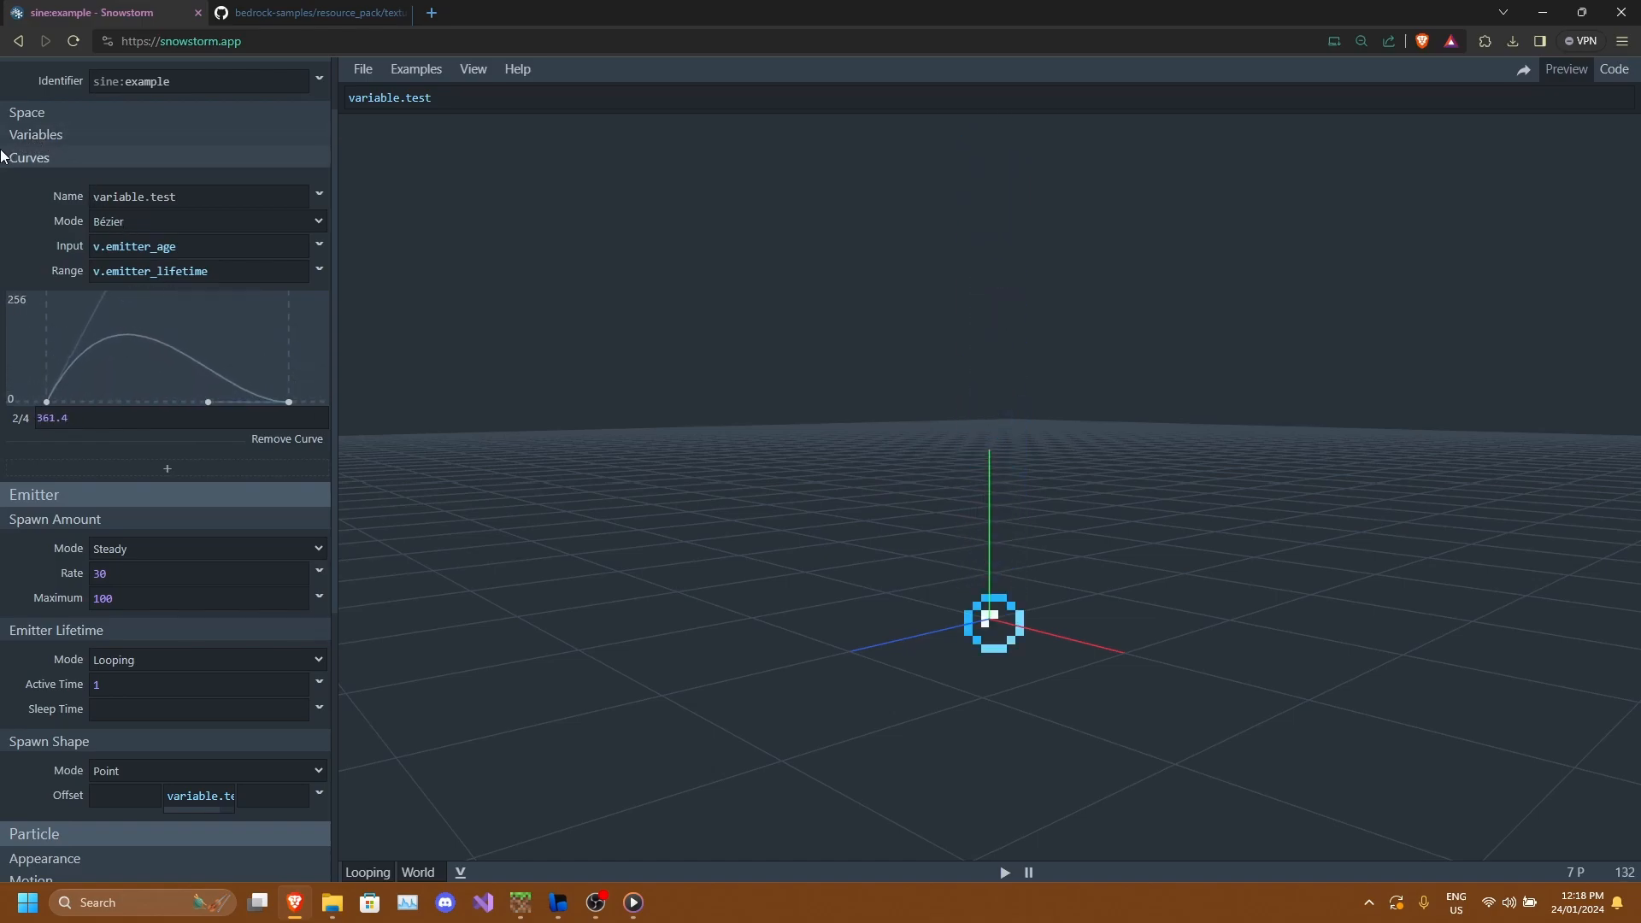
pyautogui.scroll(-5, 1028, 355)
pyautogui.scroll(-5, 1027, 359)
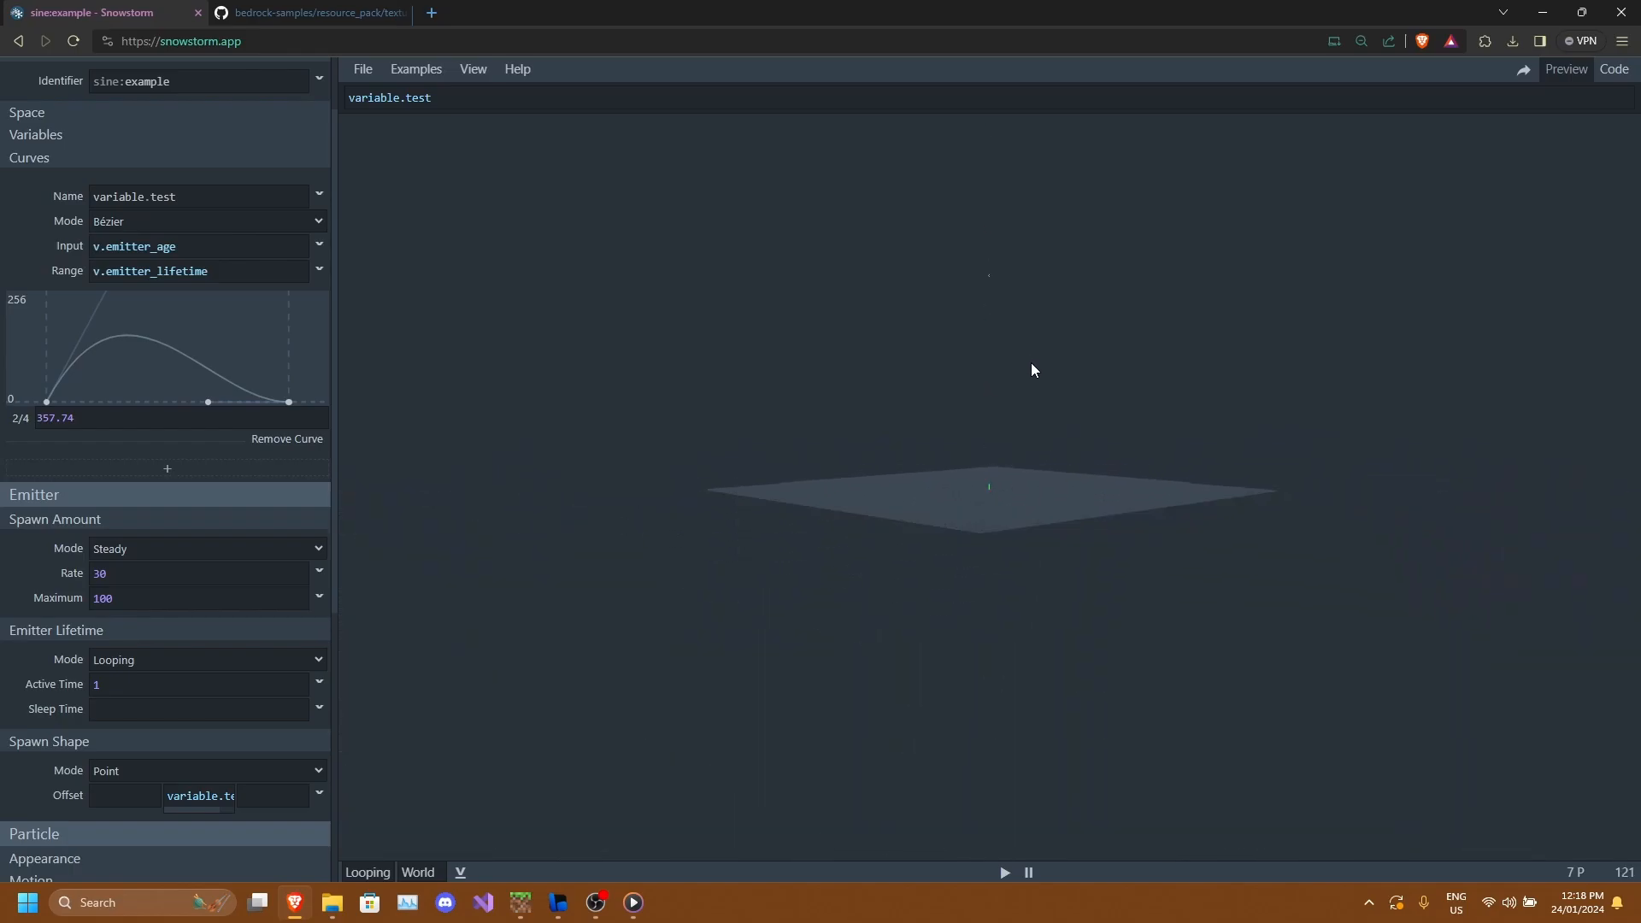
pyautogui.scroll(8, 1054, 337)
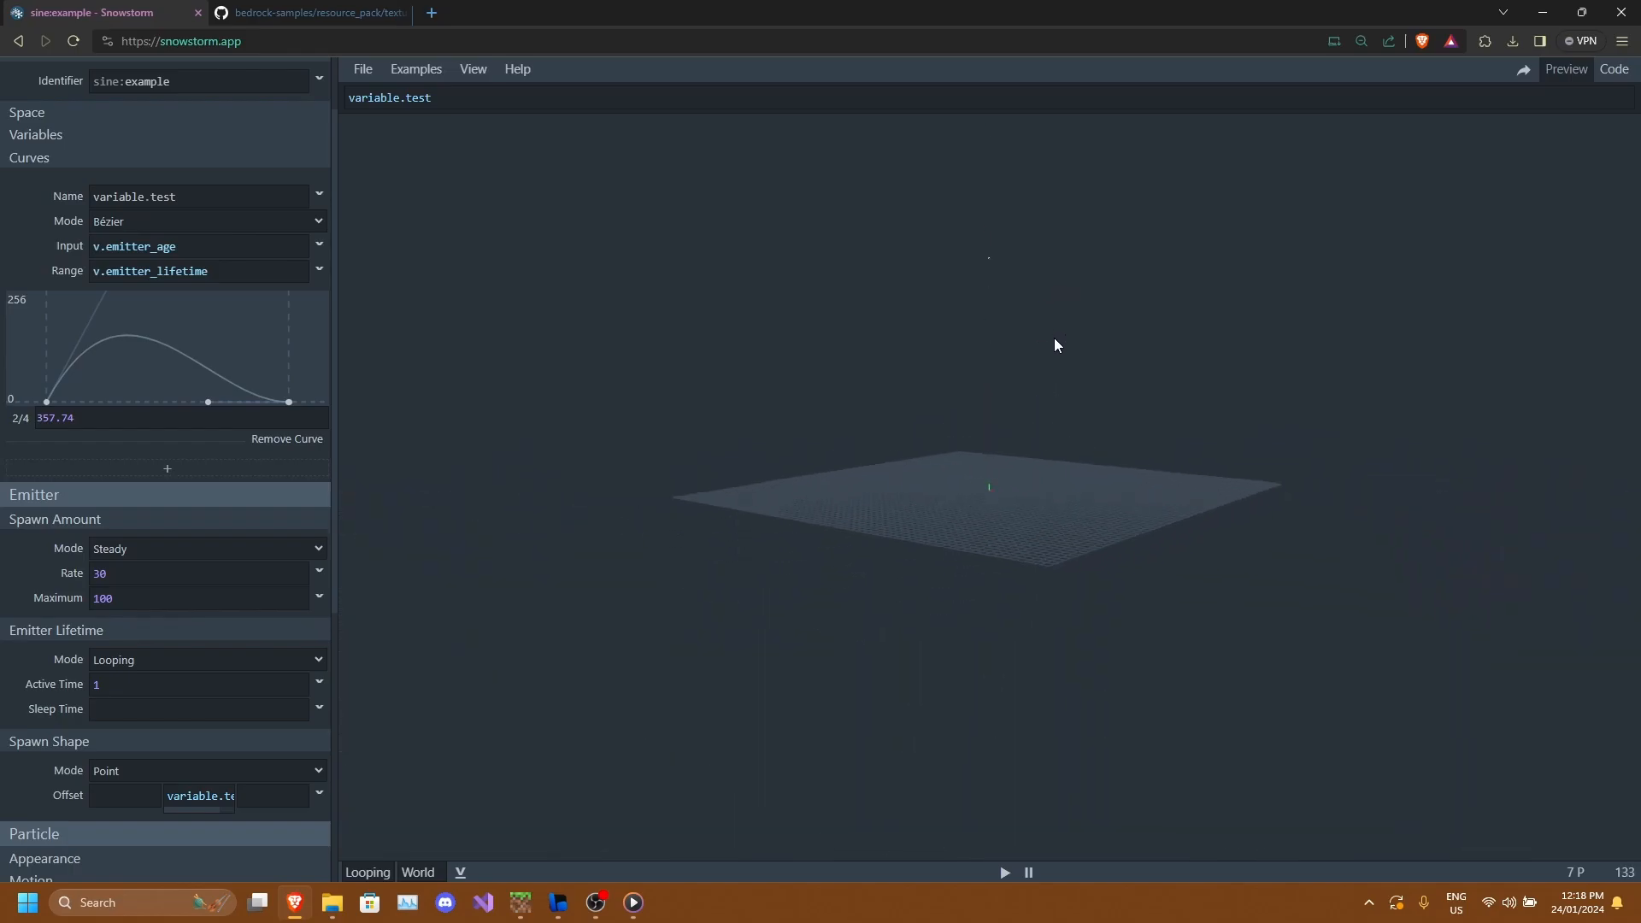
pyautogui.click(313, 439)
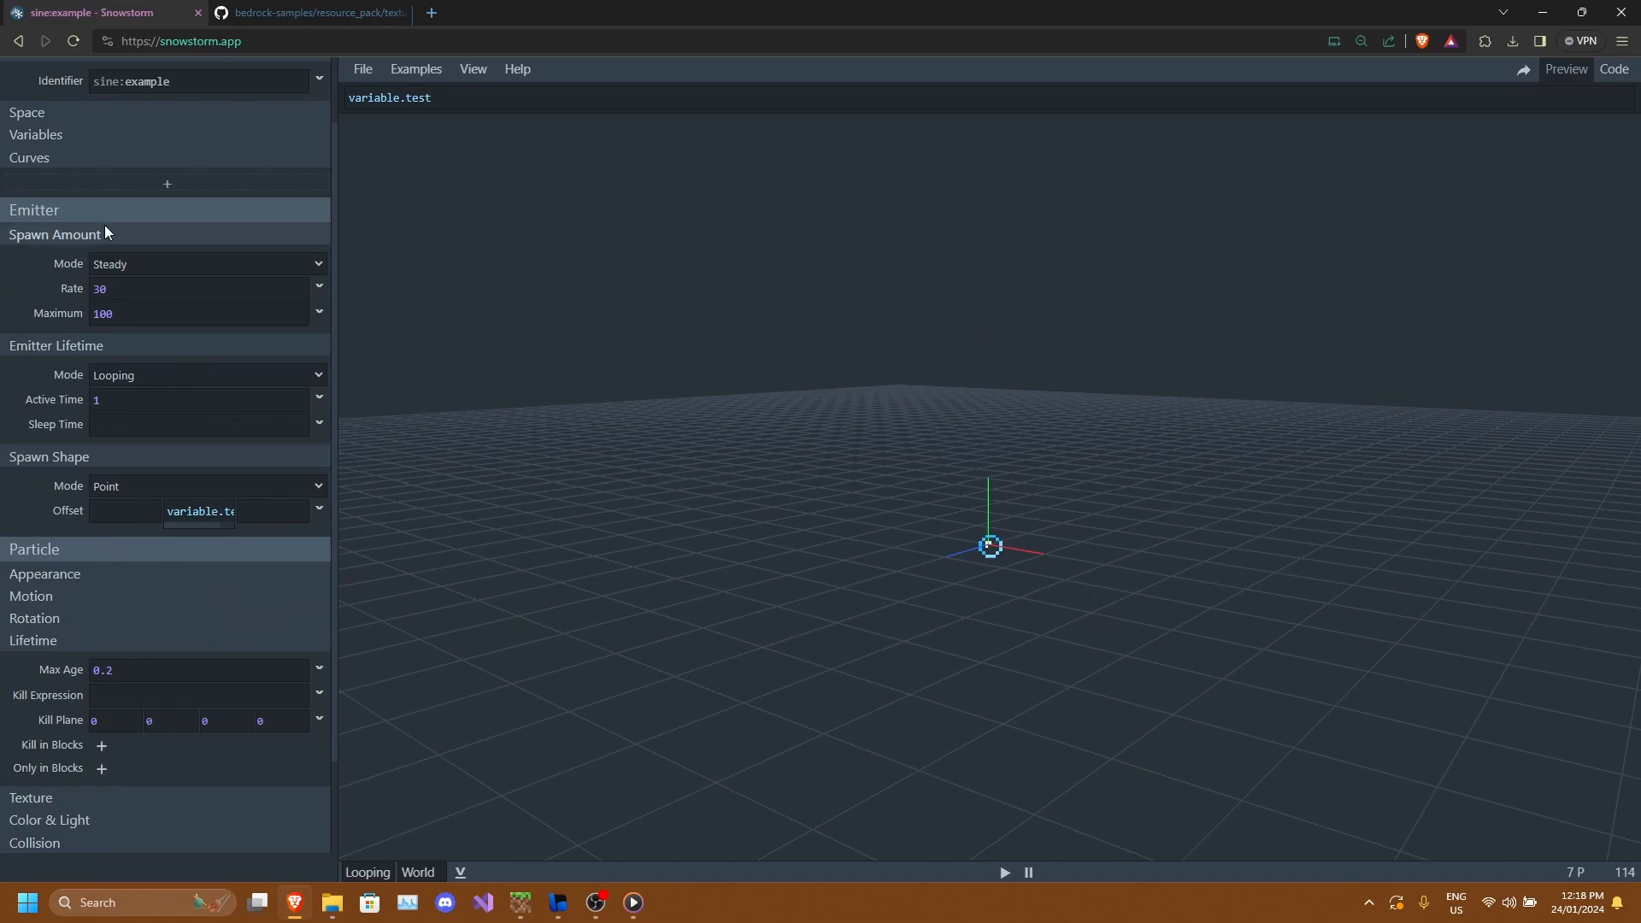
# Add a new curve named variable.test and set its input to v.emitter_age.
pyautogui.click(154, 185)
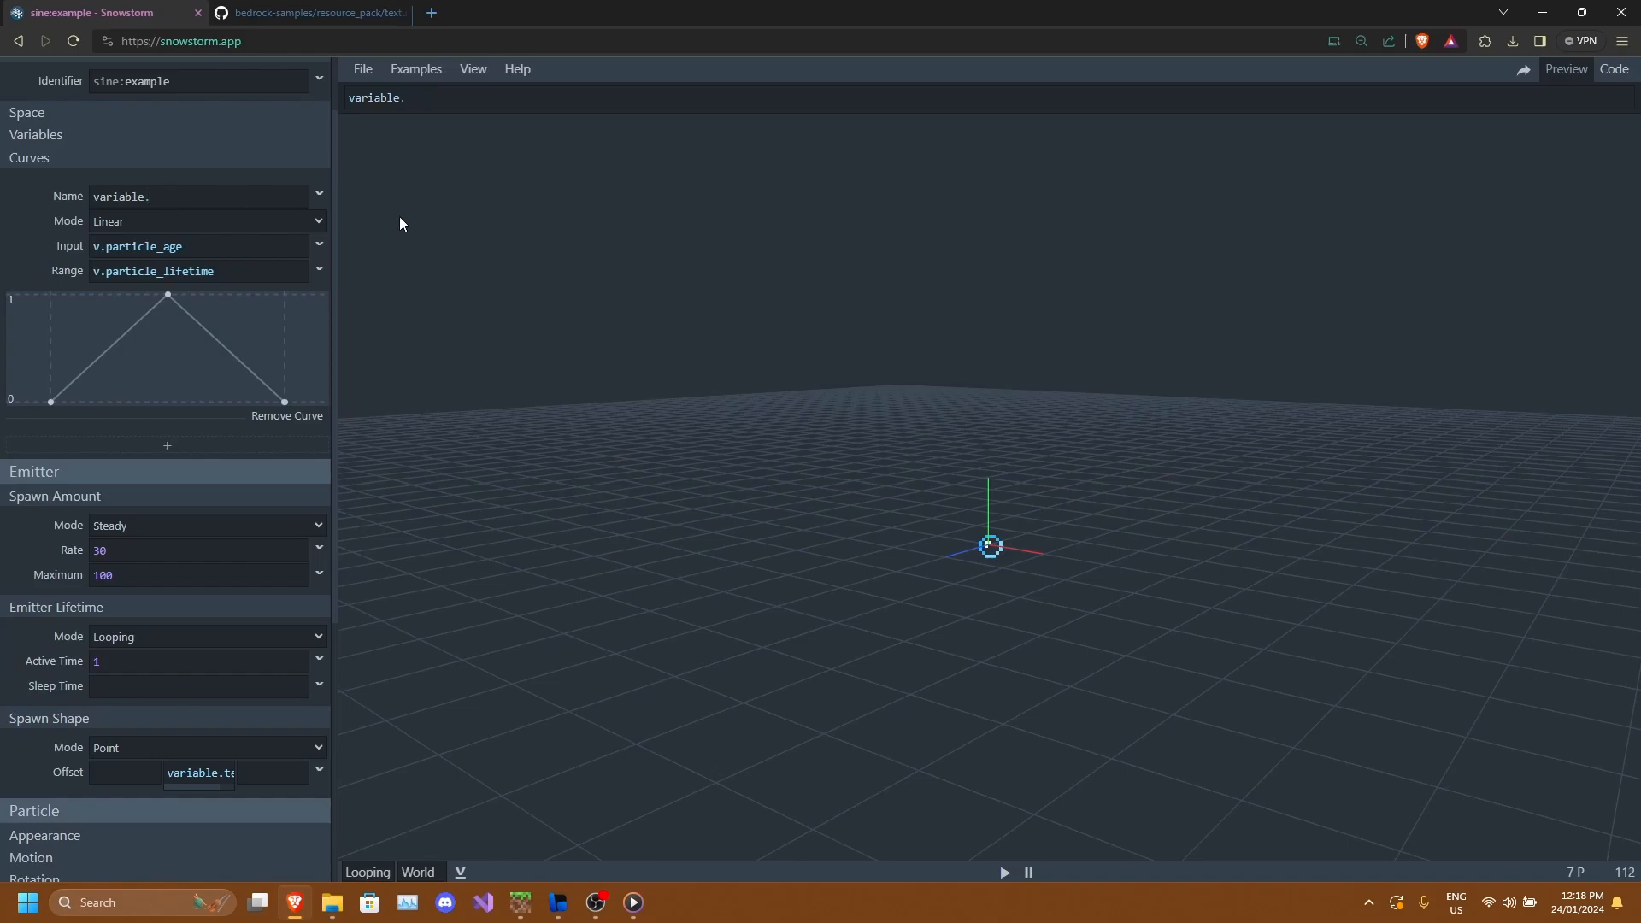
pyautogui.write('test')
pyautogui.click(38, 249)
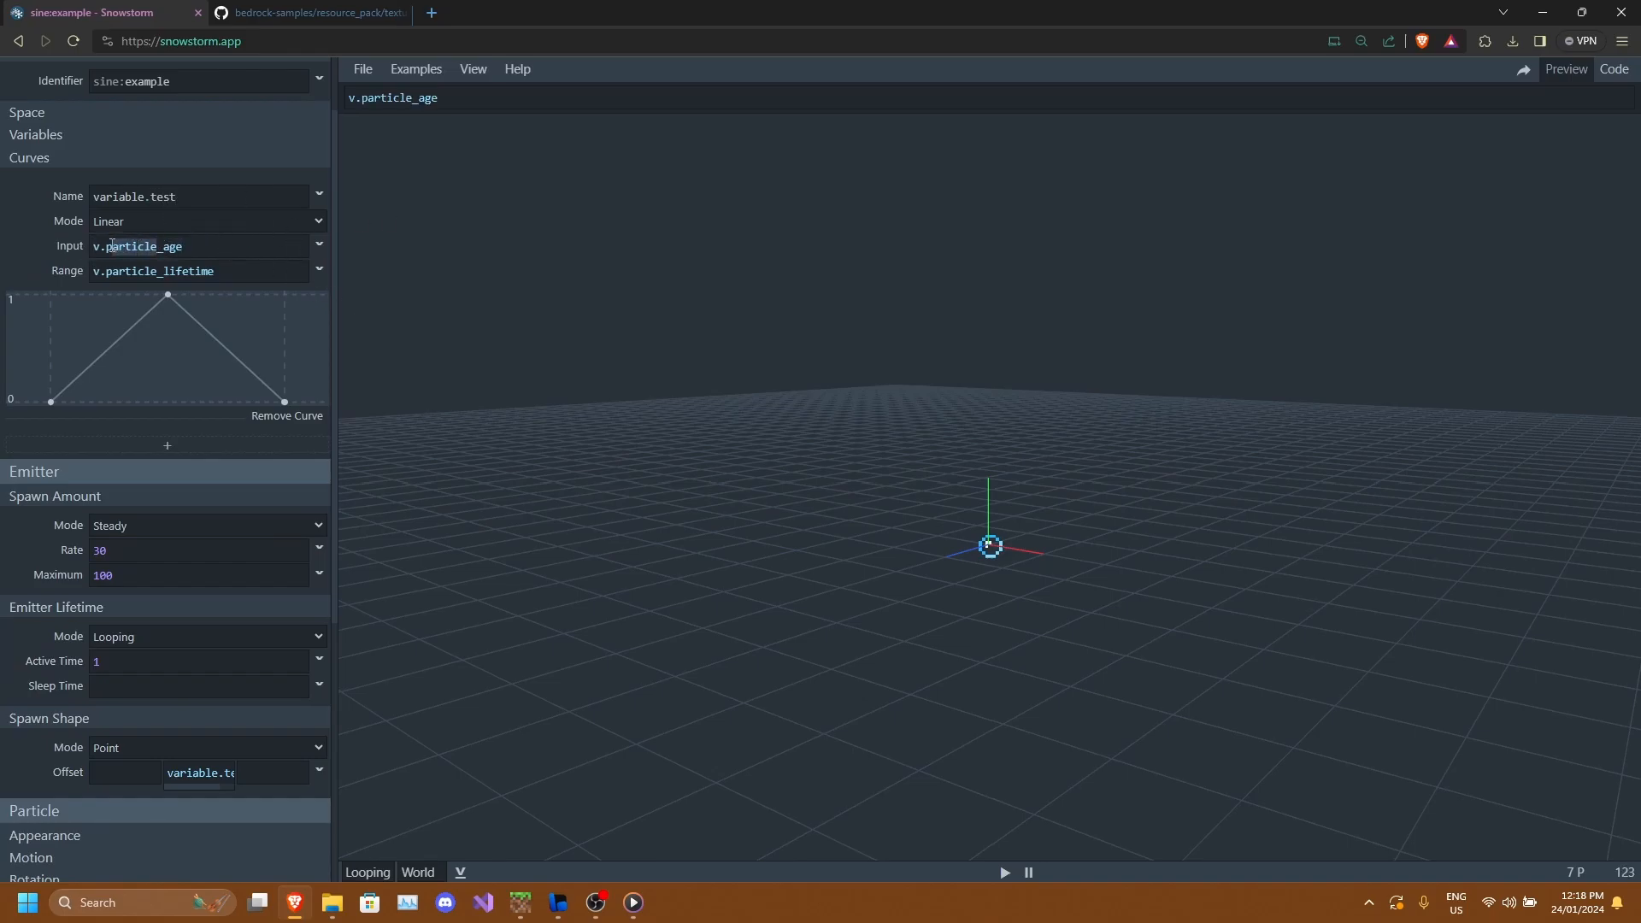
pyautogui.write('emittter')
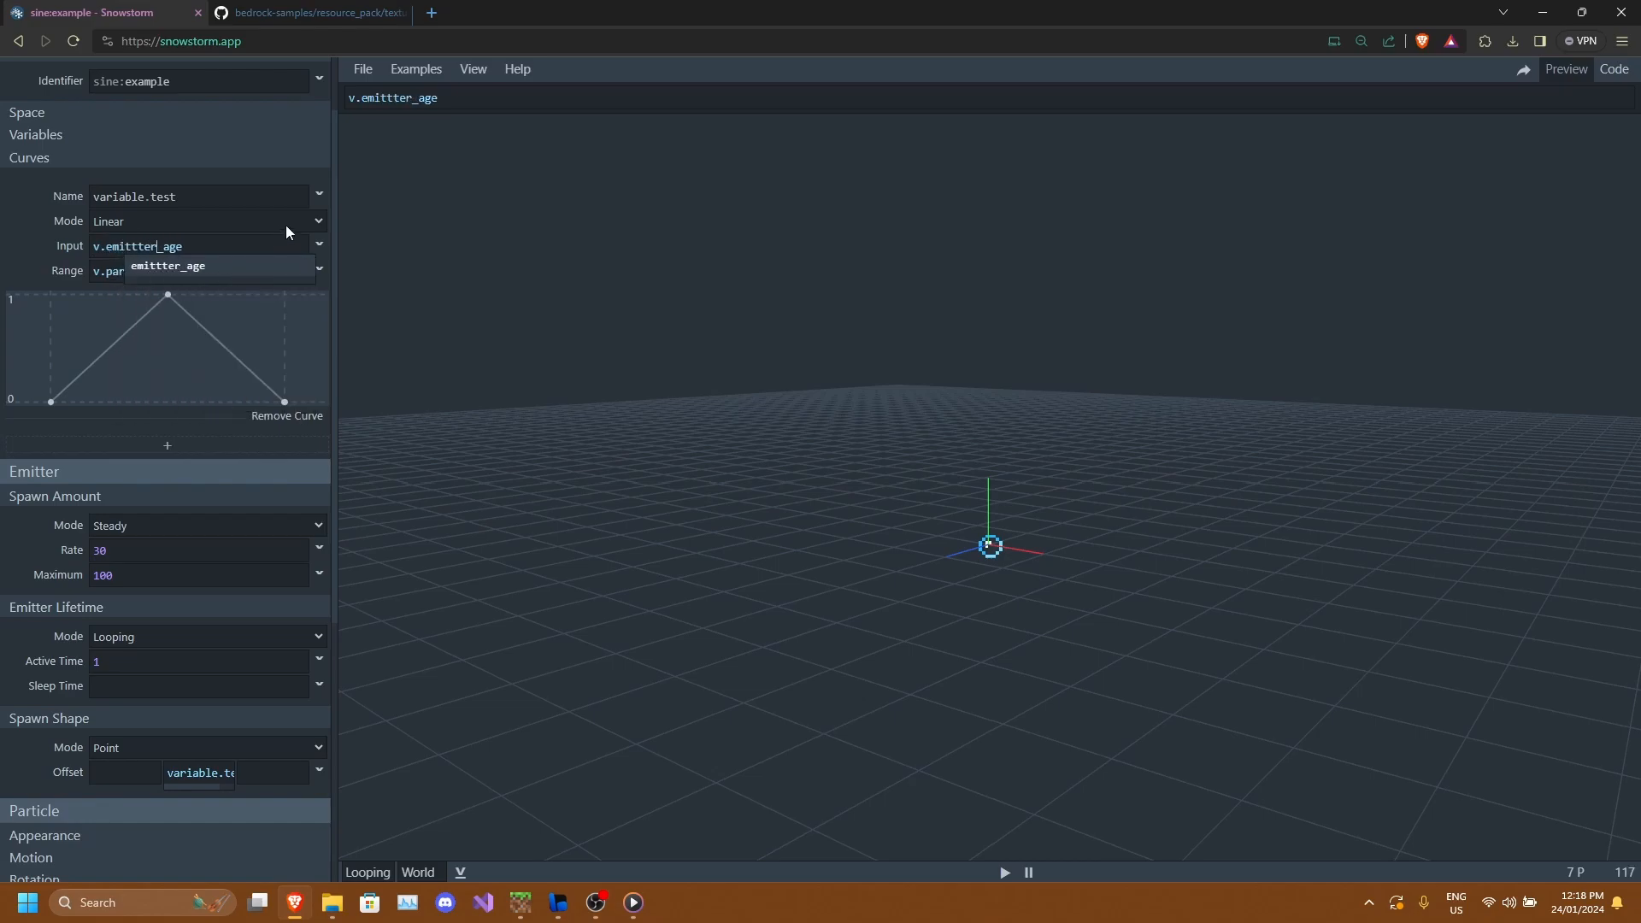
pyautogui.press('BackSpace')
pyautogui.click(181, 264)
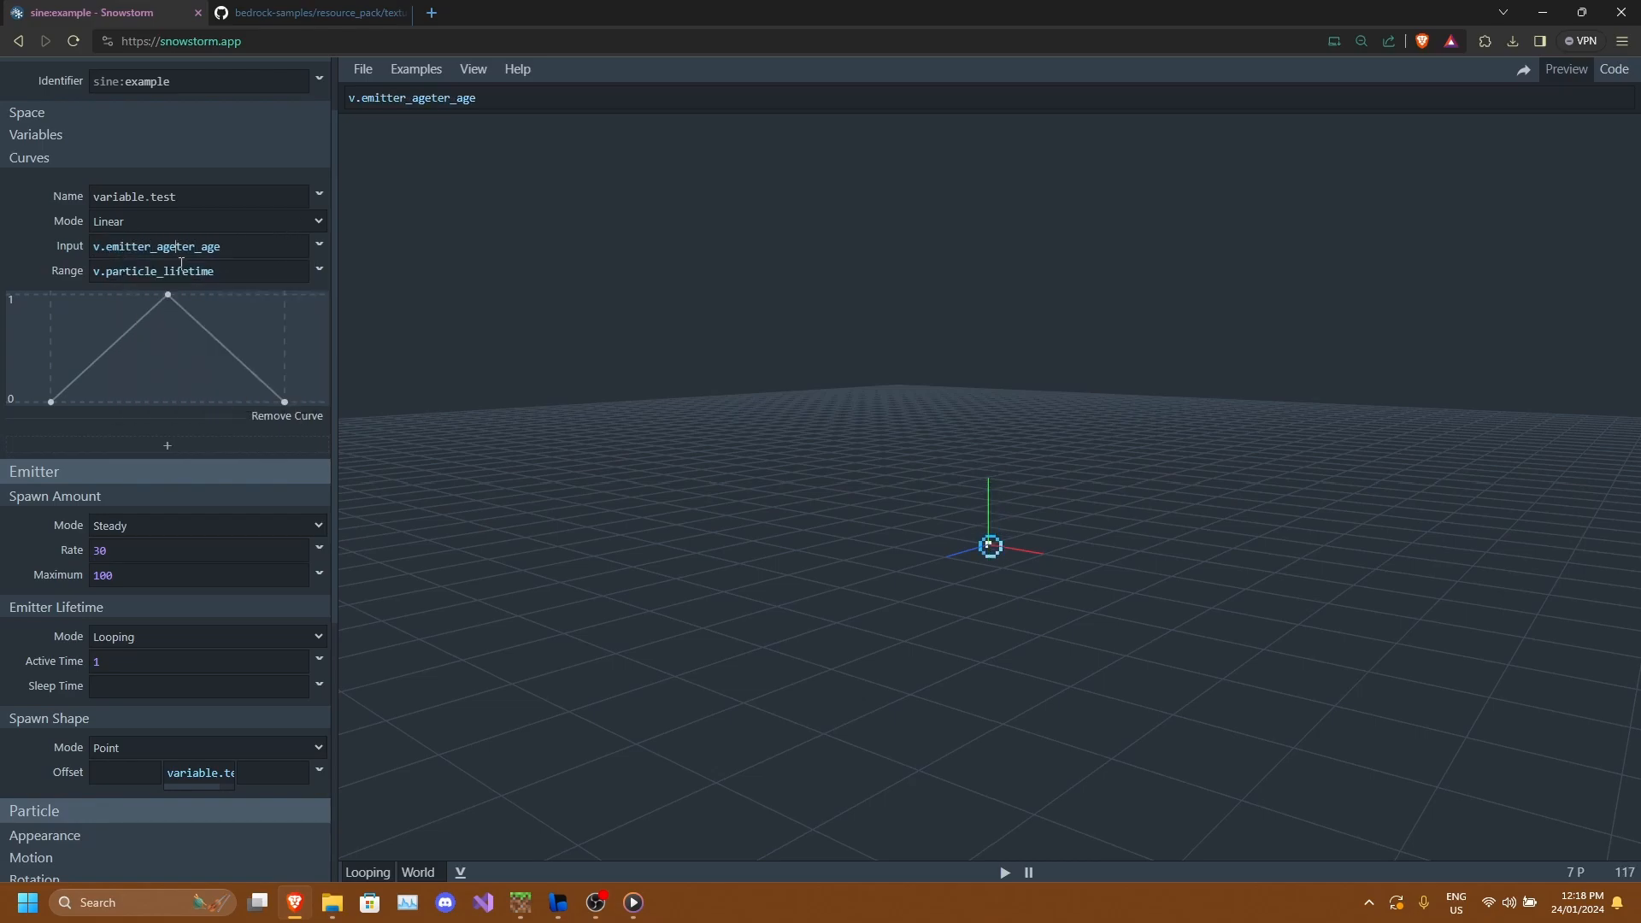
pyautogui.press('BackSpace')
pyautogui.press('BackSpace')
pyautogui.press('BackSpace')
pyautogui.press('BackSpace')
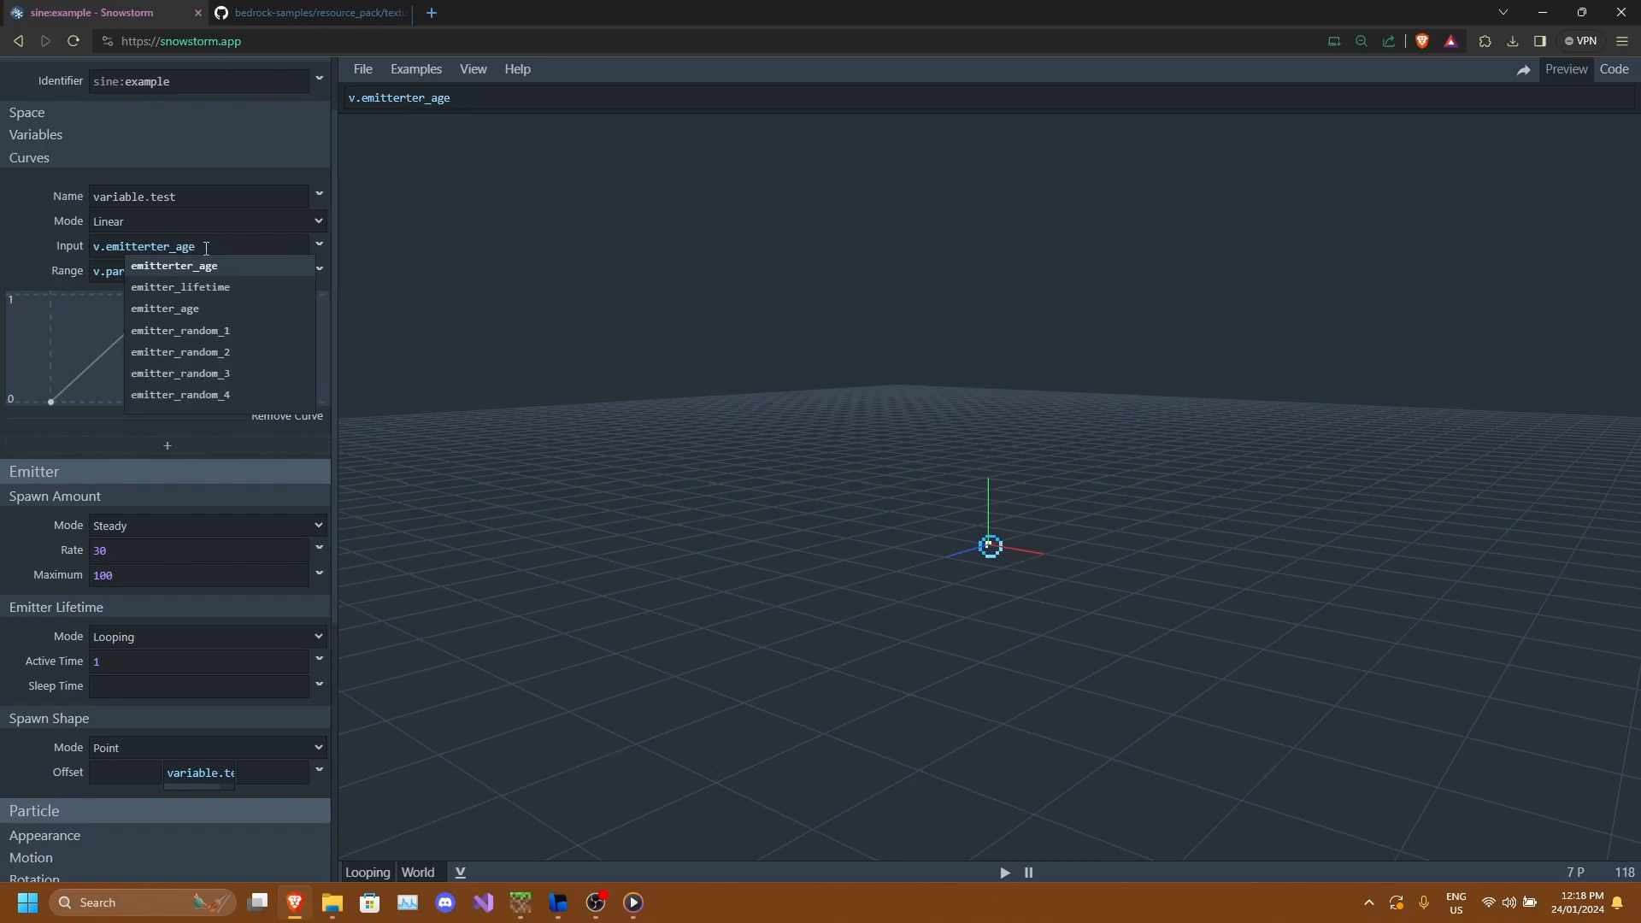
pyautogui.press('BackSpace')
pyautogui.press('BackSpace')
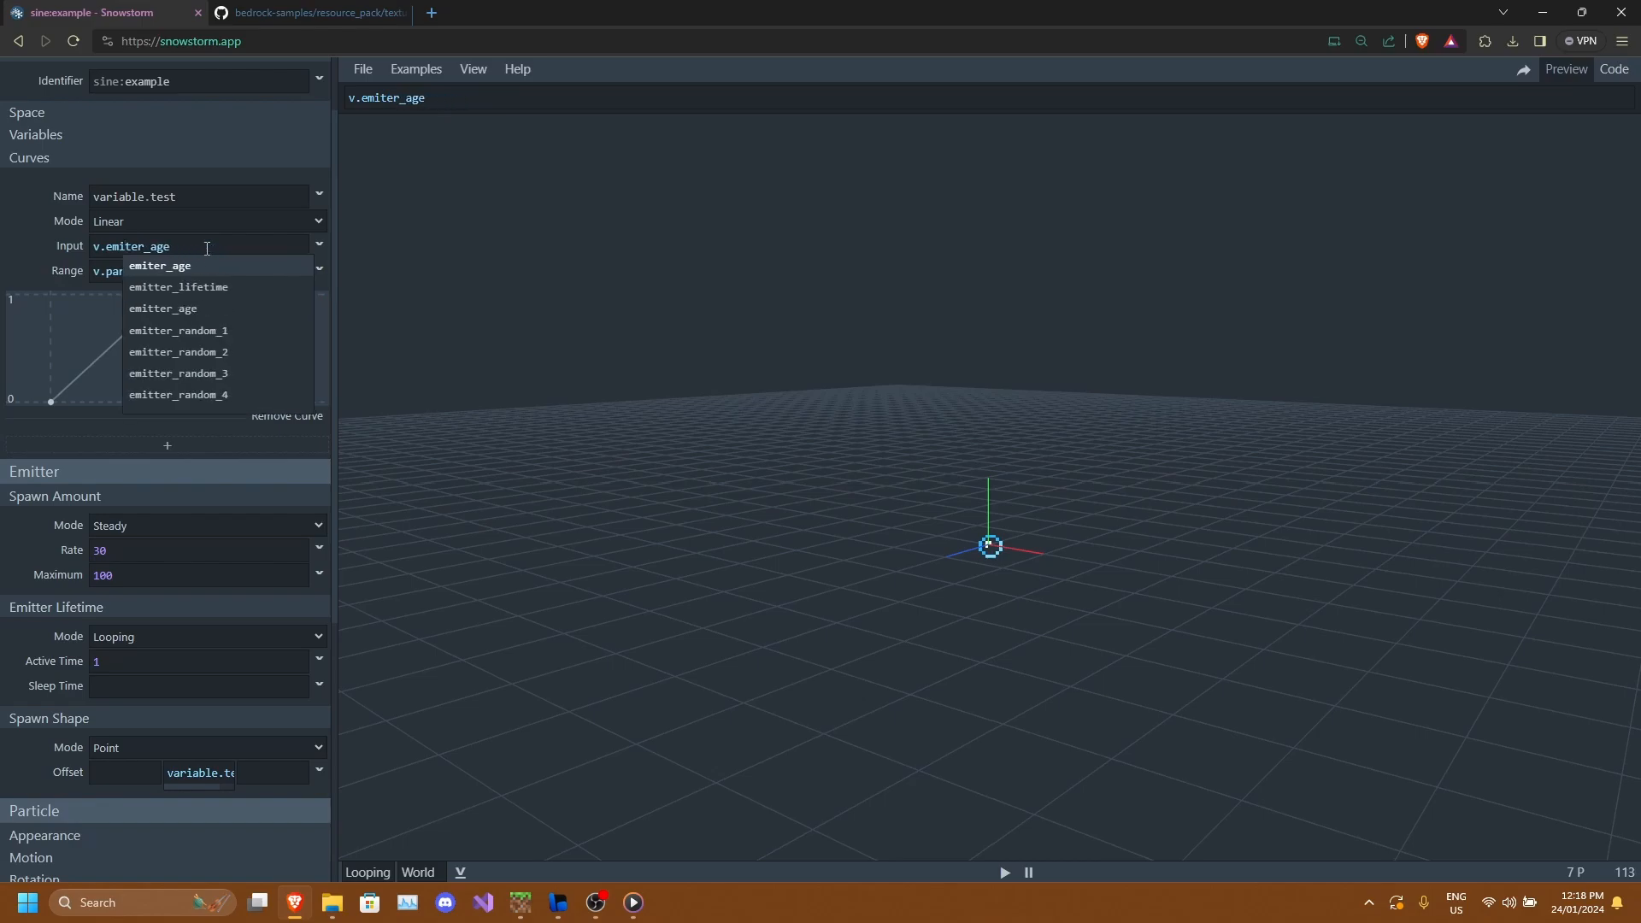
pyautogui.write('t')
pyautogui.click(204, 229)
pyautogui.click(360, 219)
# Set the curve's range to v.emitter_lifetime and switch its mode to Catmull Rom.
pyautogui.click(240, 275)
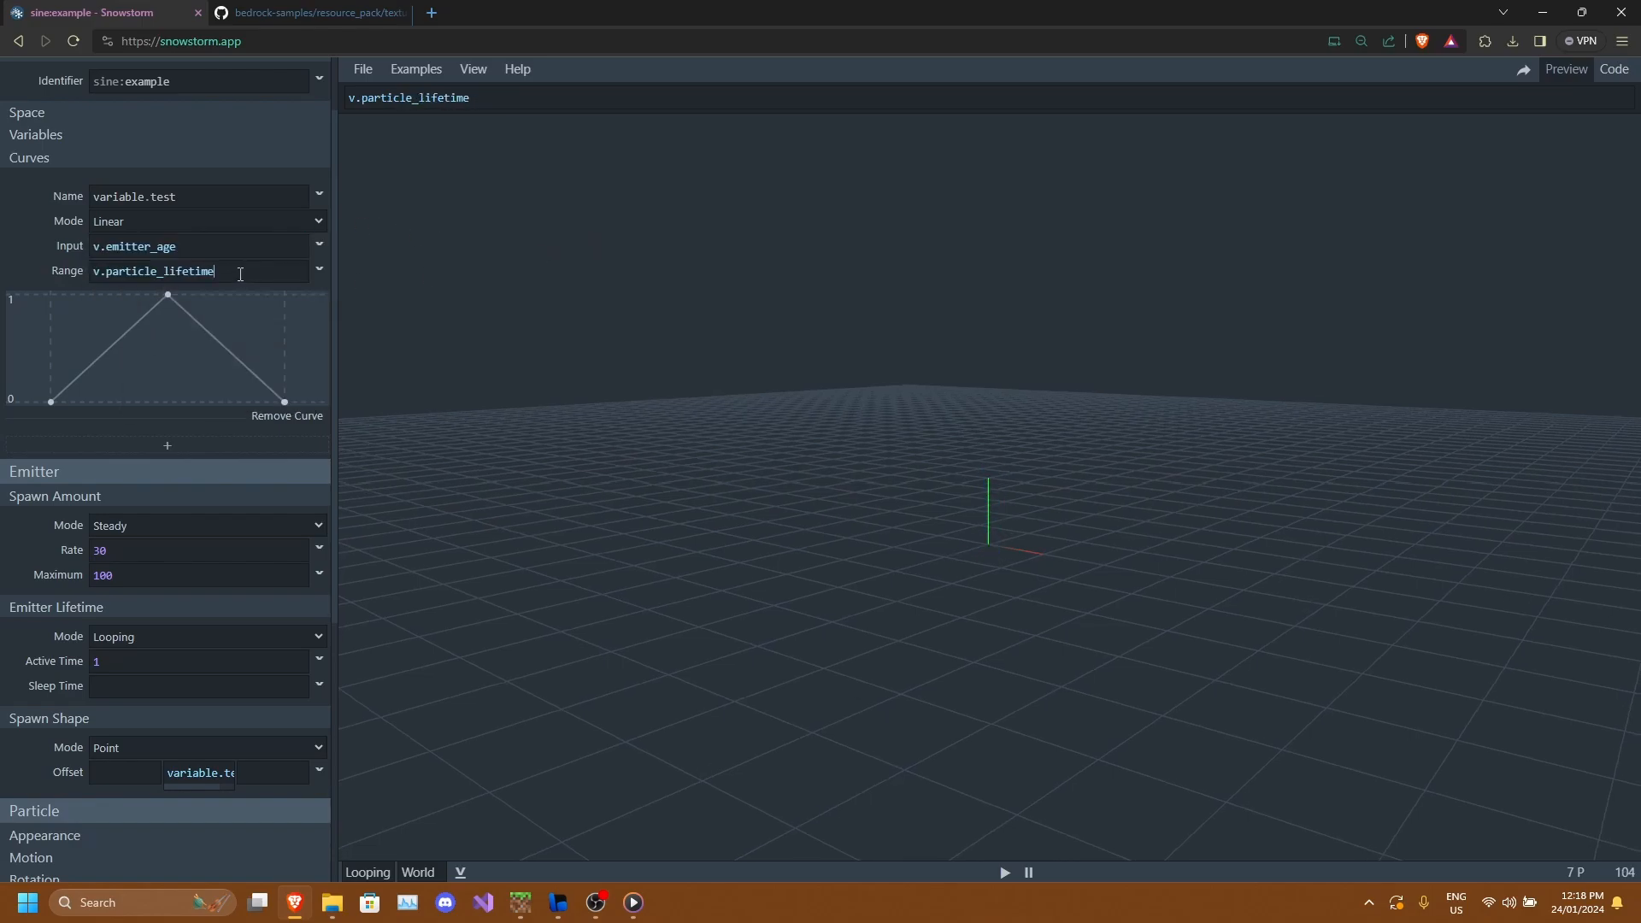
pyautogui.click(155, 270)
pyautogui.moveTo(149, 272); pyautogui.dragTo(105, 273)
pyautogui.write('emitter')
pyautogui.click(559, 244)
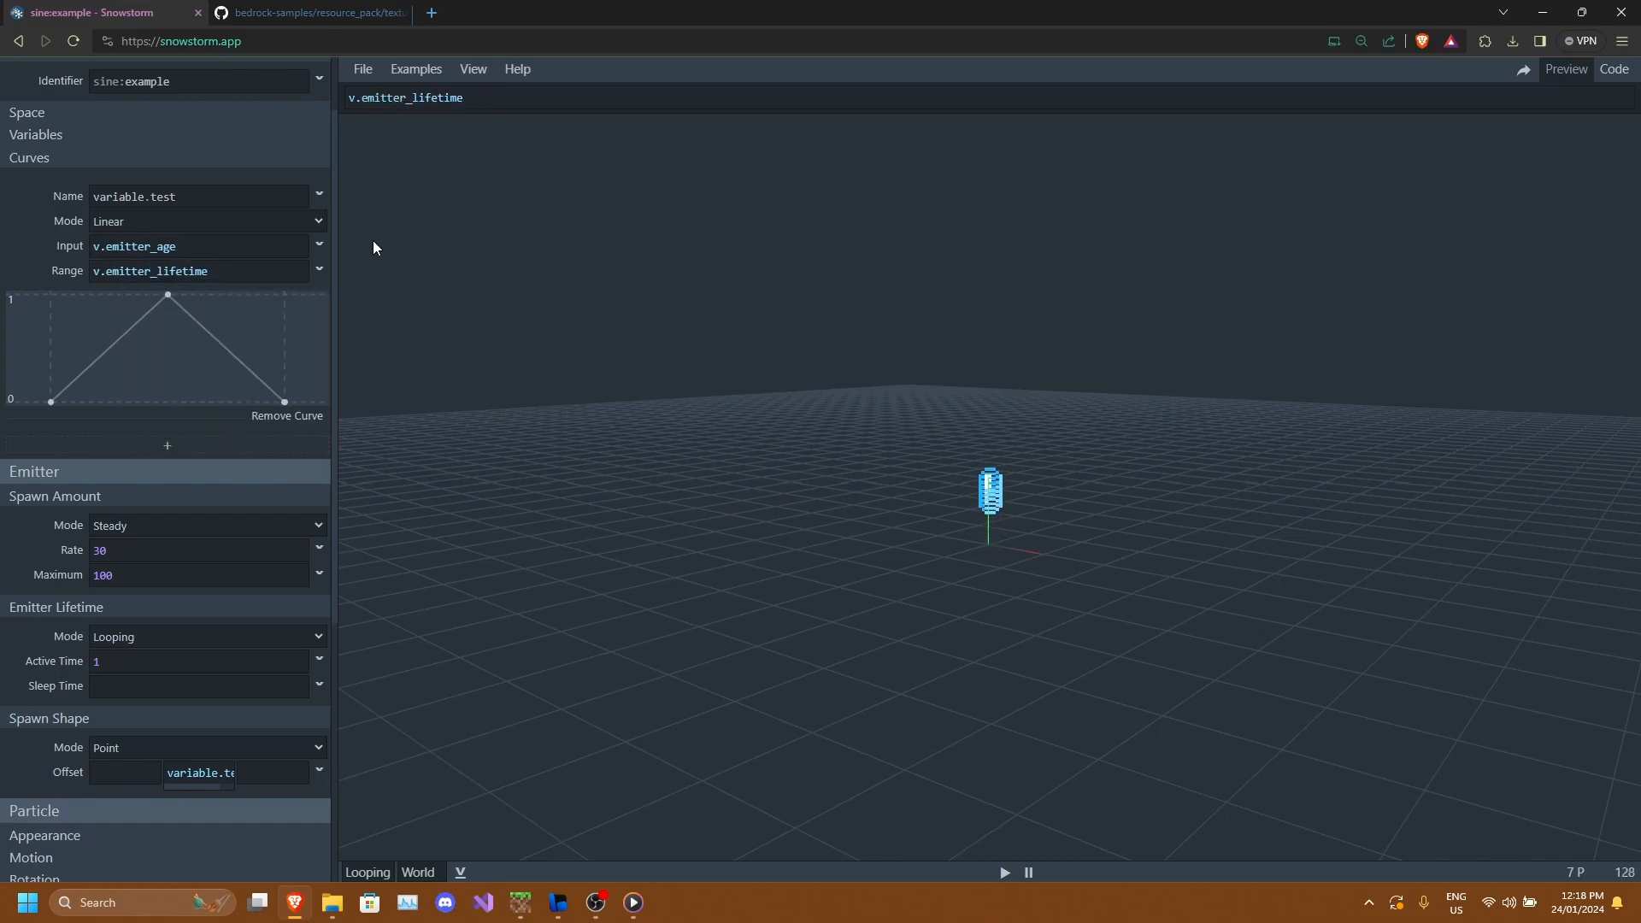
pyautogui.click(205, 219)
pyautogui.click(148, 242)
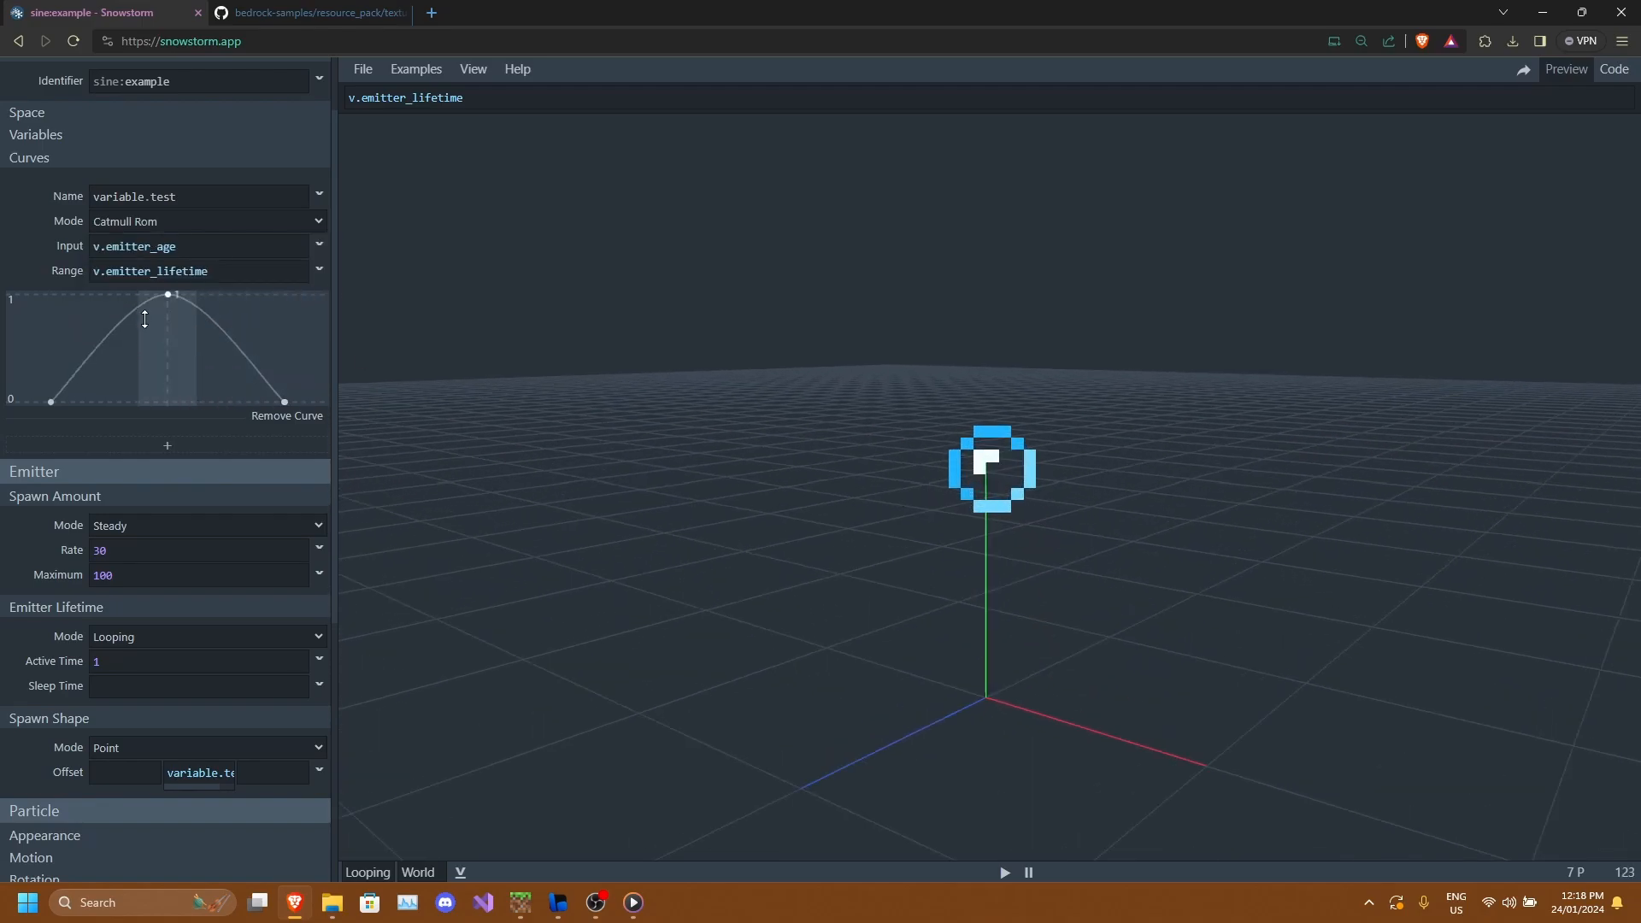
# Add two points to the curve on either side of the peak and pull both down to 0.
pyautogui.click(168, 296)
pyautogui.moveTo(169, 301)
pyautogui.mouseDown()
pyautogui.moveTo(172, 350)
pyautogui.moveTo(169, 294)
pyautogui.mouseUp()
pyautogui.click(51, 401)
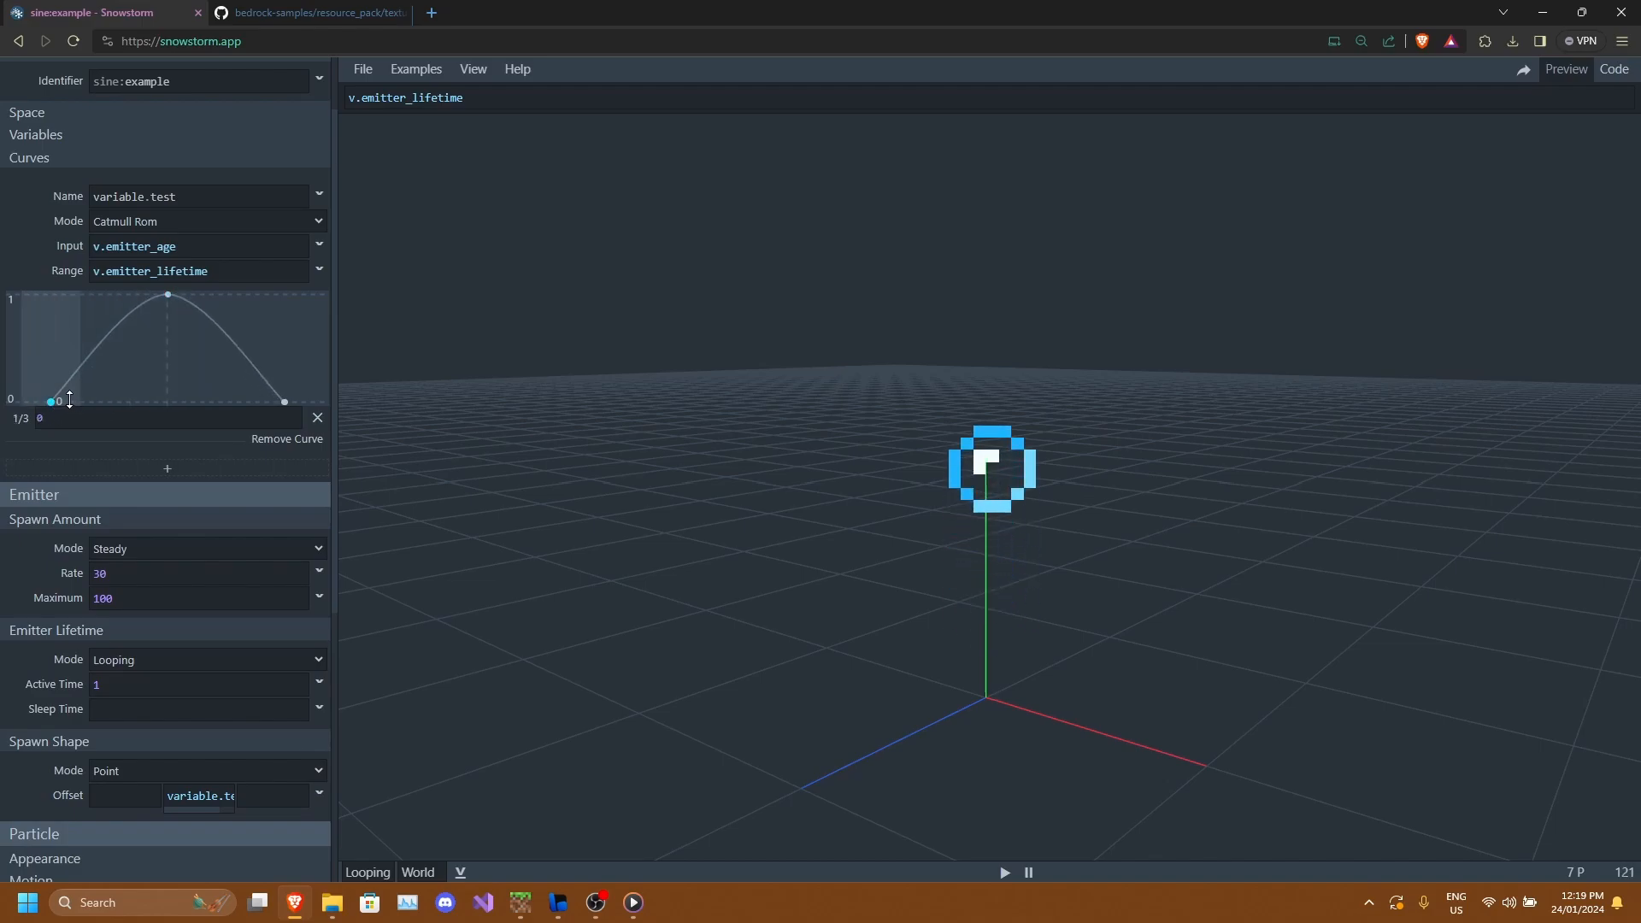
pyautogui.click(107, 359)
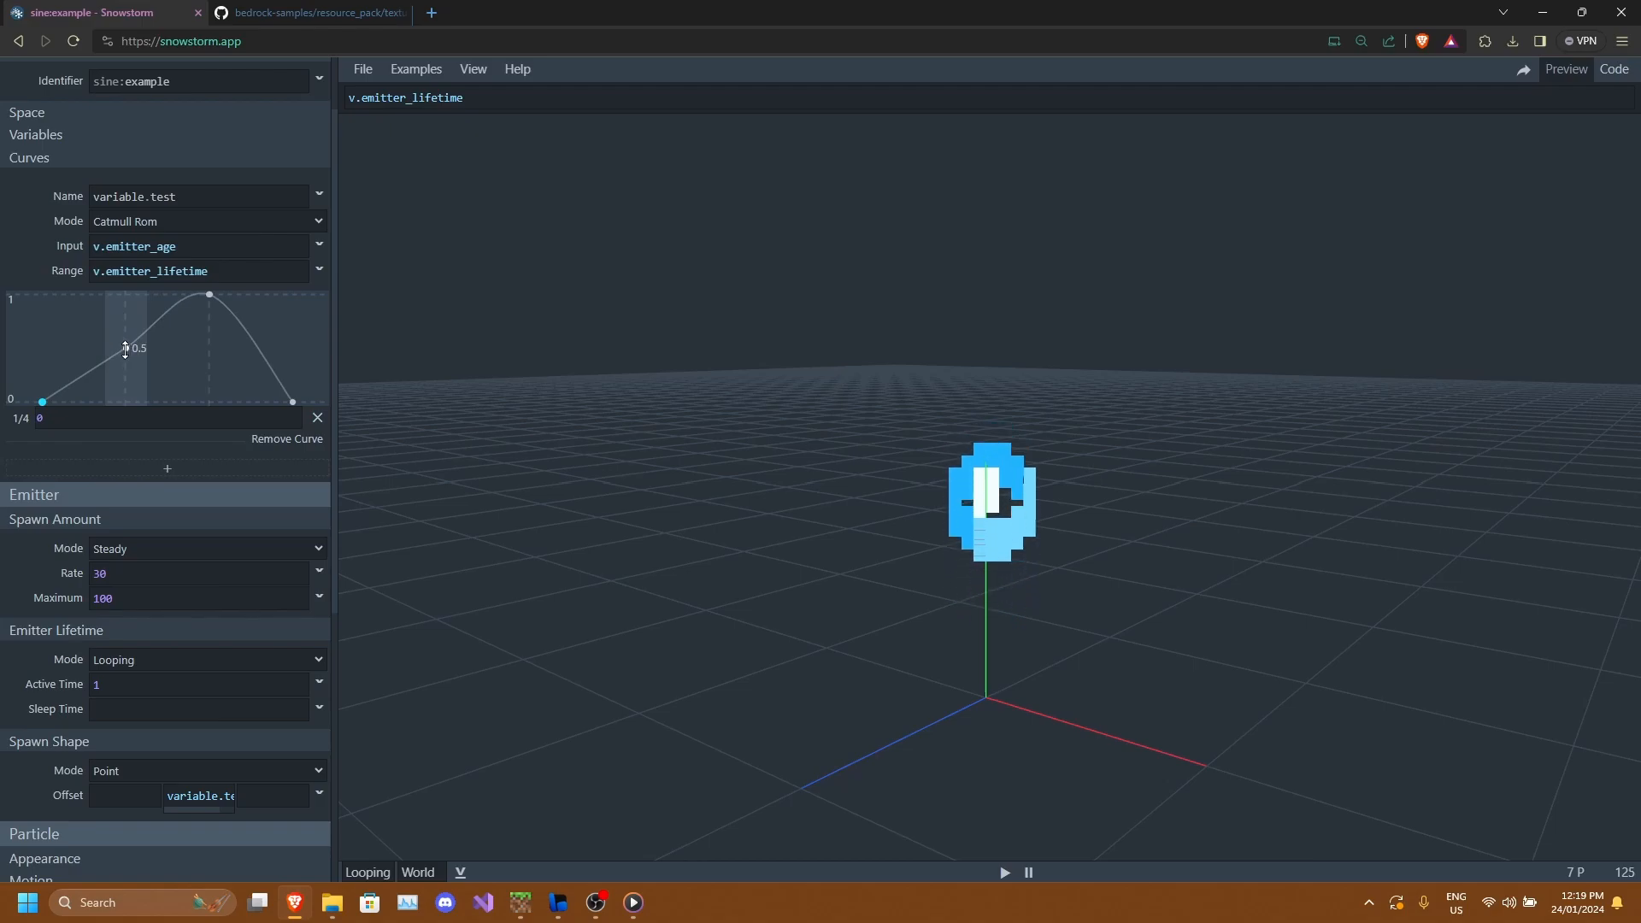
pyautogui.moveTo(128, 349); pyautogui.dragTo(128, 402)
pyautogui.click(252, 363)
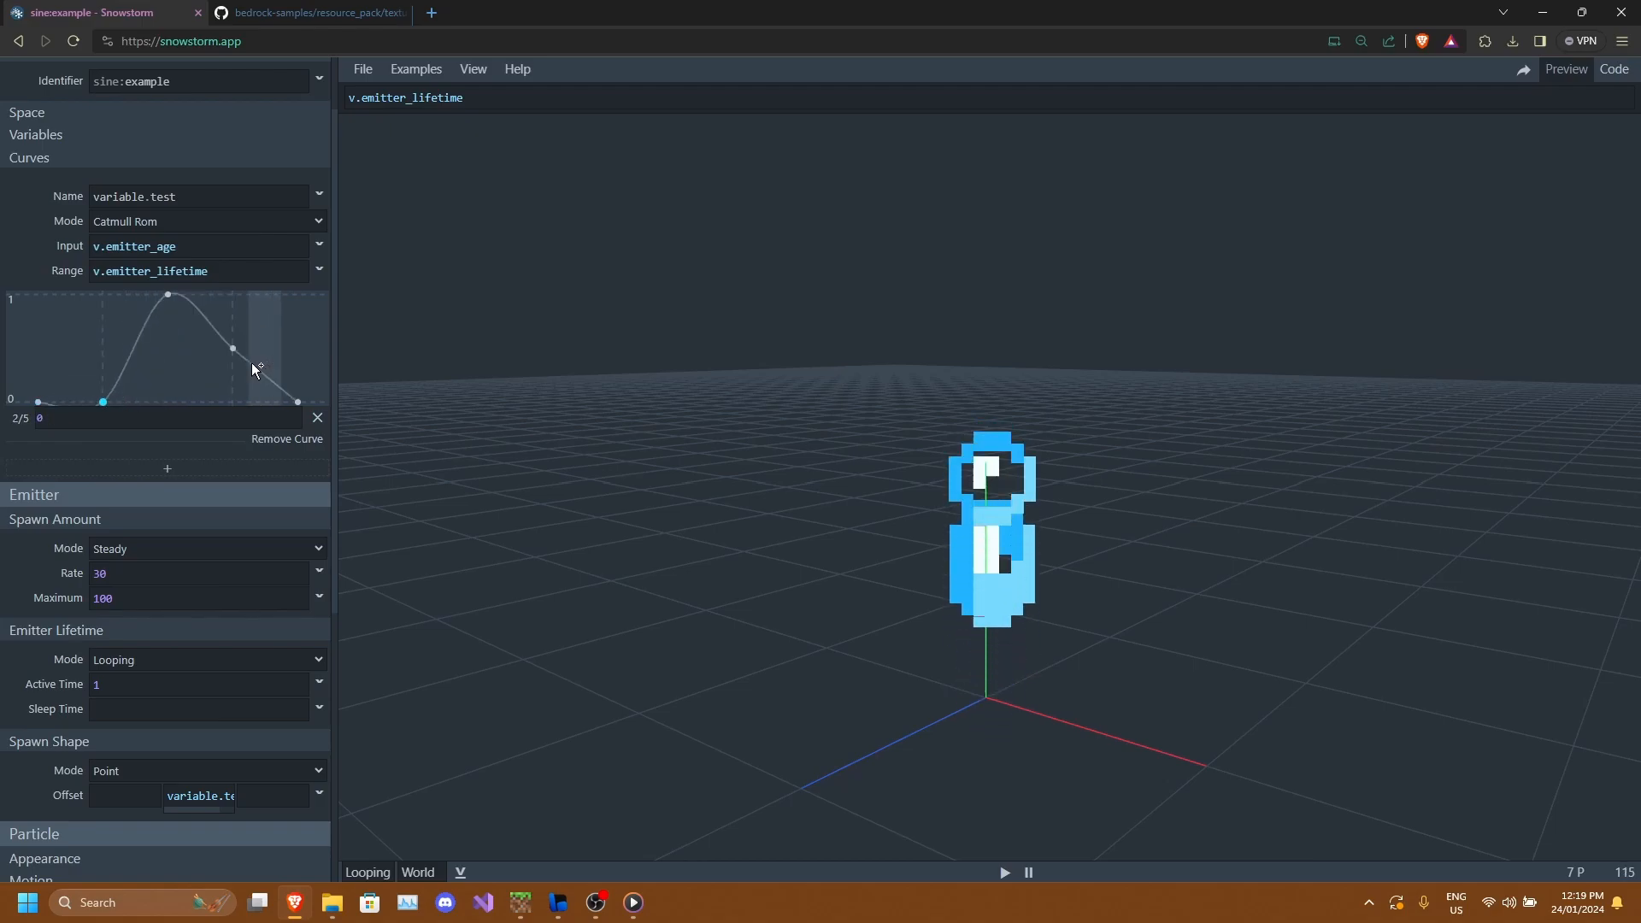
pyautogui.moveTo(229, 349); pyautogui.dragTo(233, 401)
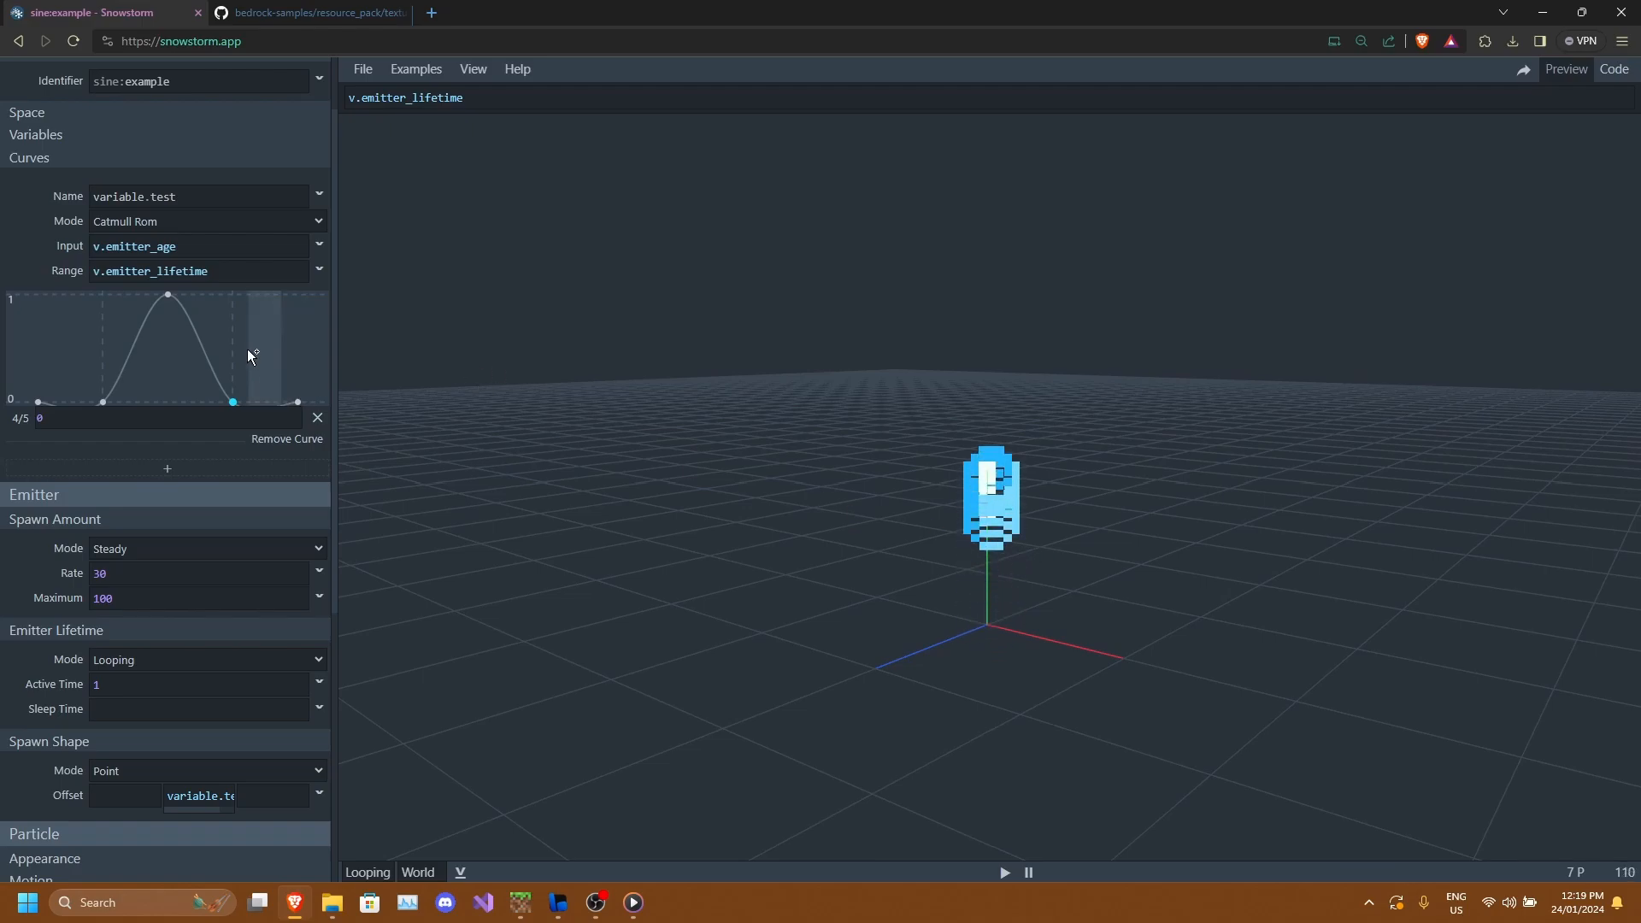
# Raise the second curve point to about 0.56.
pyautogui.scroll(1, 256, 359)
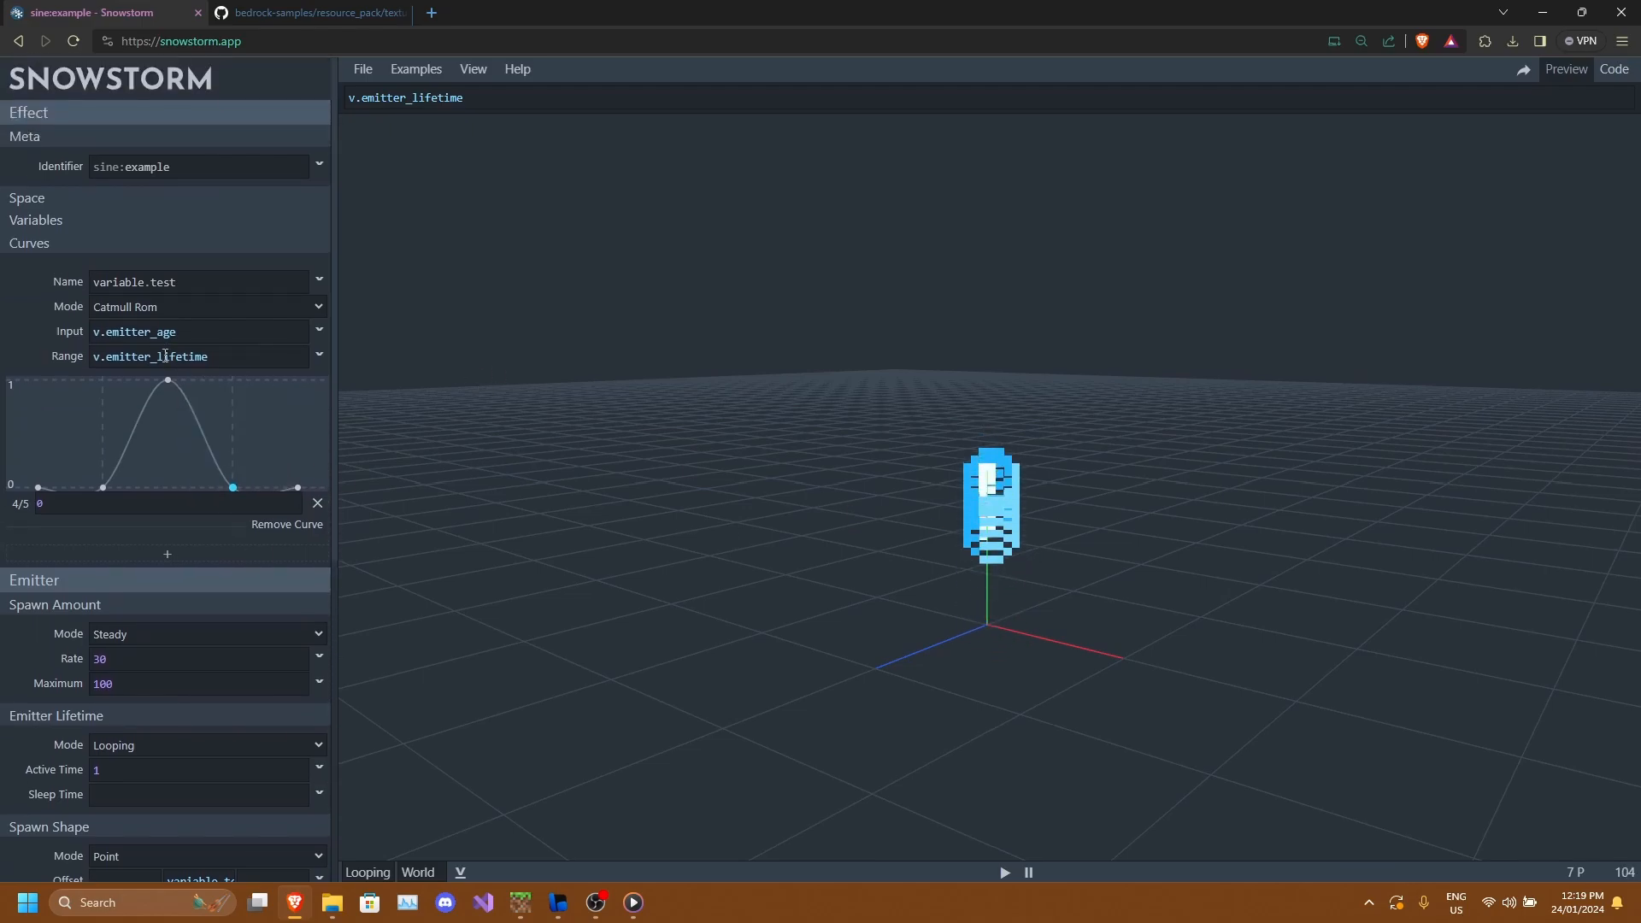
pyautogui.scroll(-1, 167, 425)
pyautogui.moveTo(102, 402); pyautogui.dragTo(104, 341)
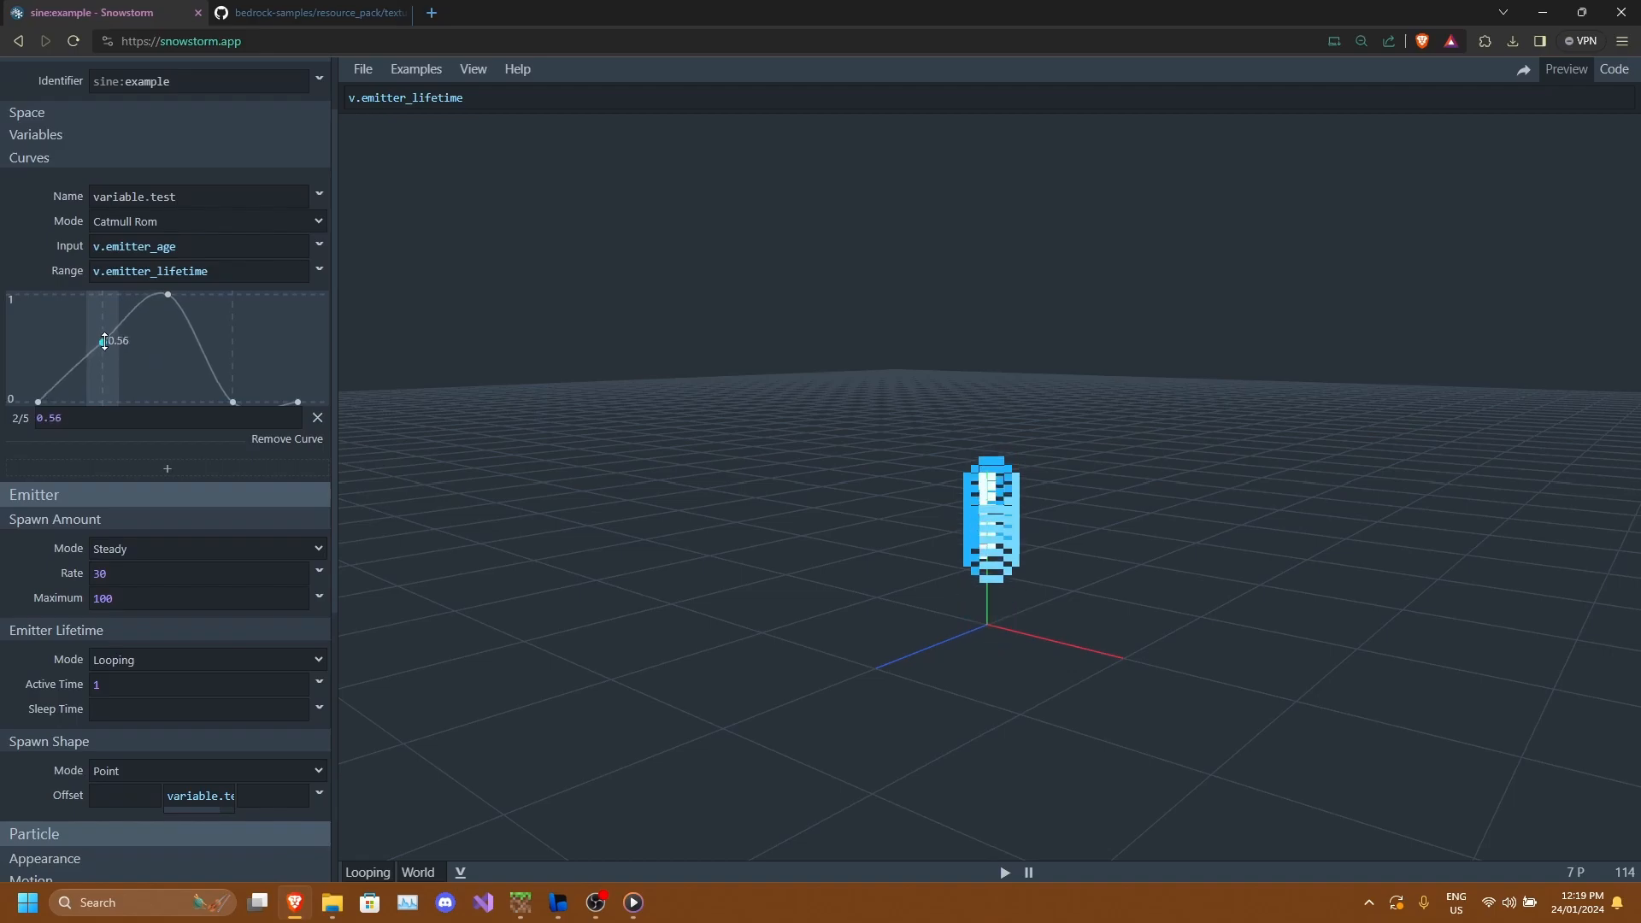
# Raise the curve's peak point to about 2.62.
pyautogui.moveTo(780, 535); pyautogui.dragTo(1063, 627)
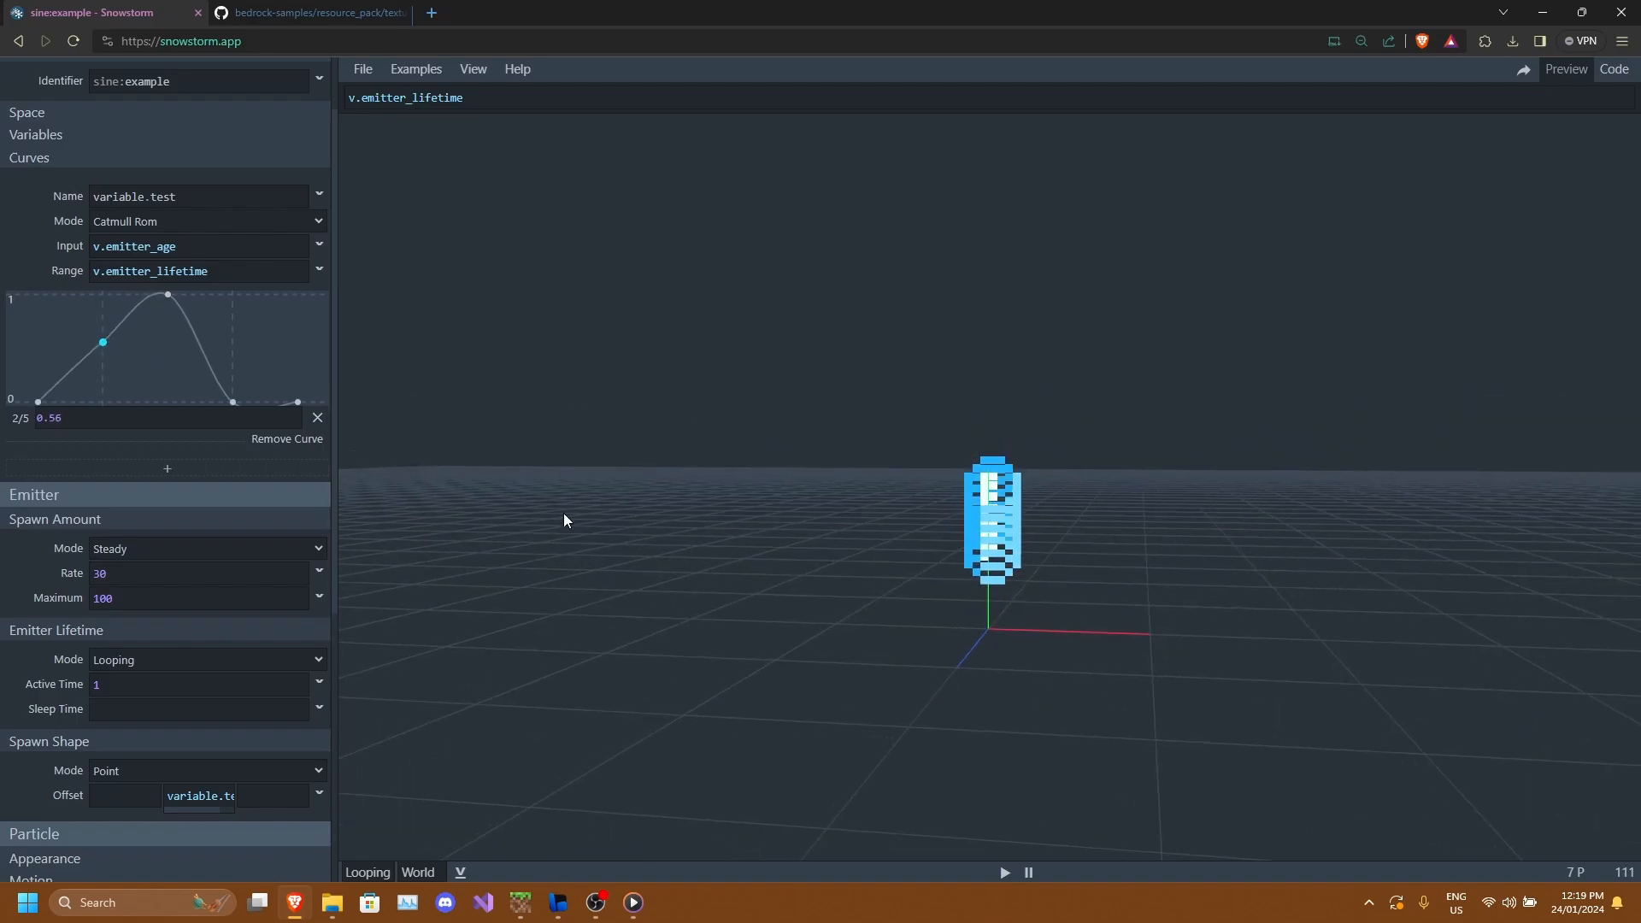
pyautogui.scroll(1, 190, 394)
pyautogui.moveTo(168, 380); pyautogui.dragTo(178, 325)
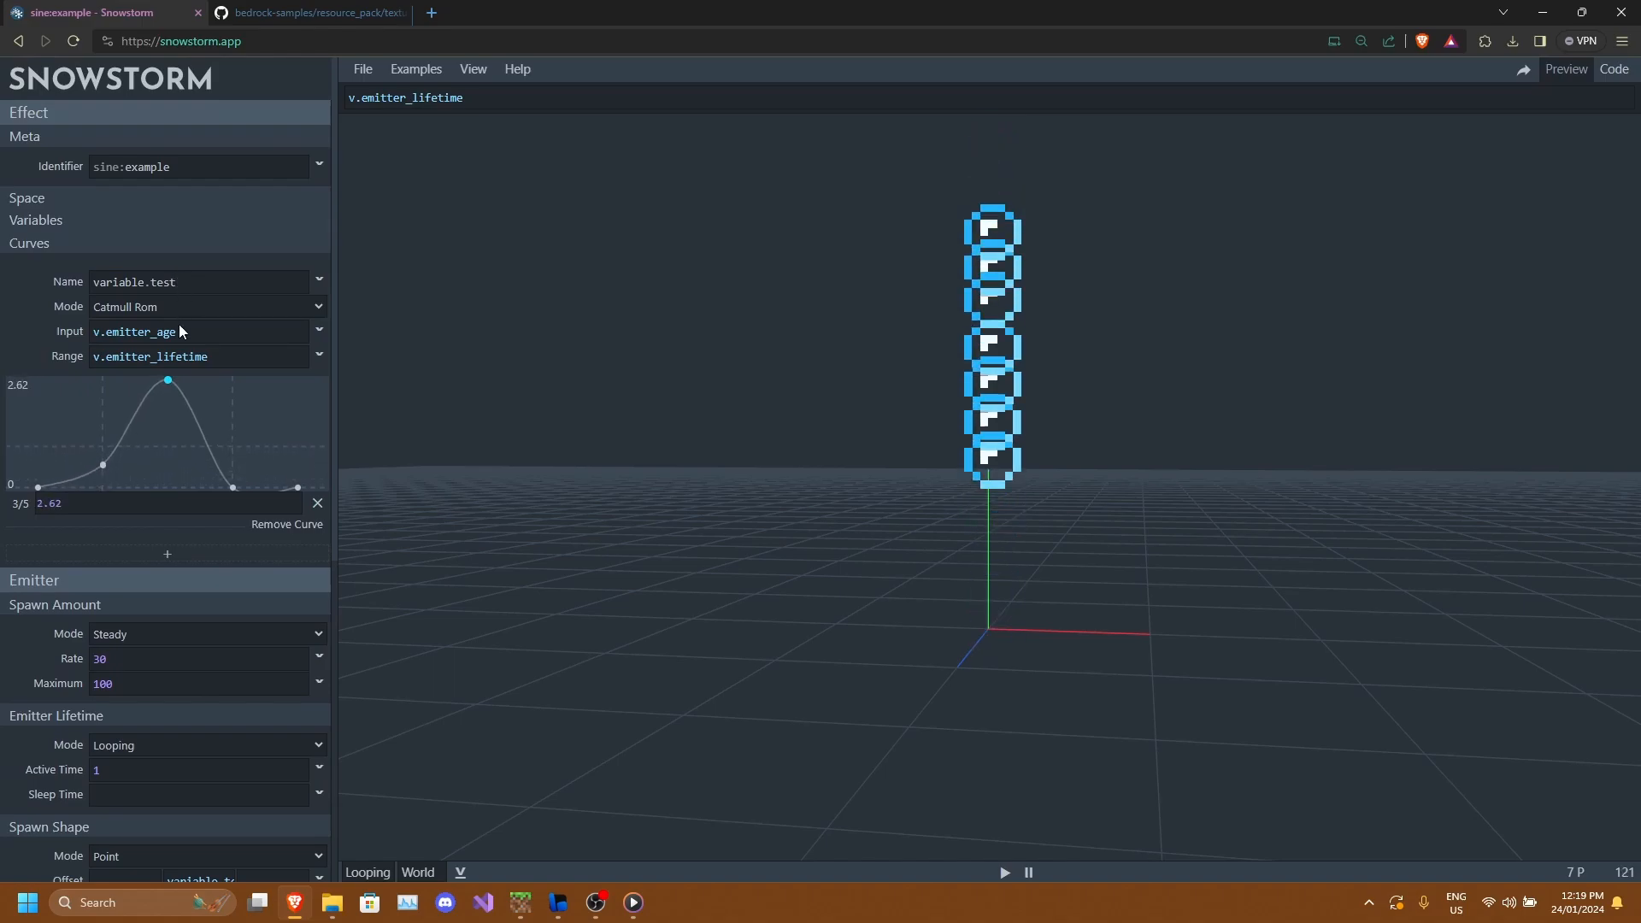
# Drag the fourth curve point down to about -2.24.
pyautogui.scroll(-2, 966, 435)
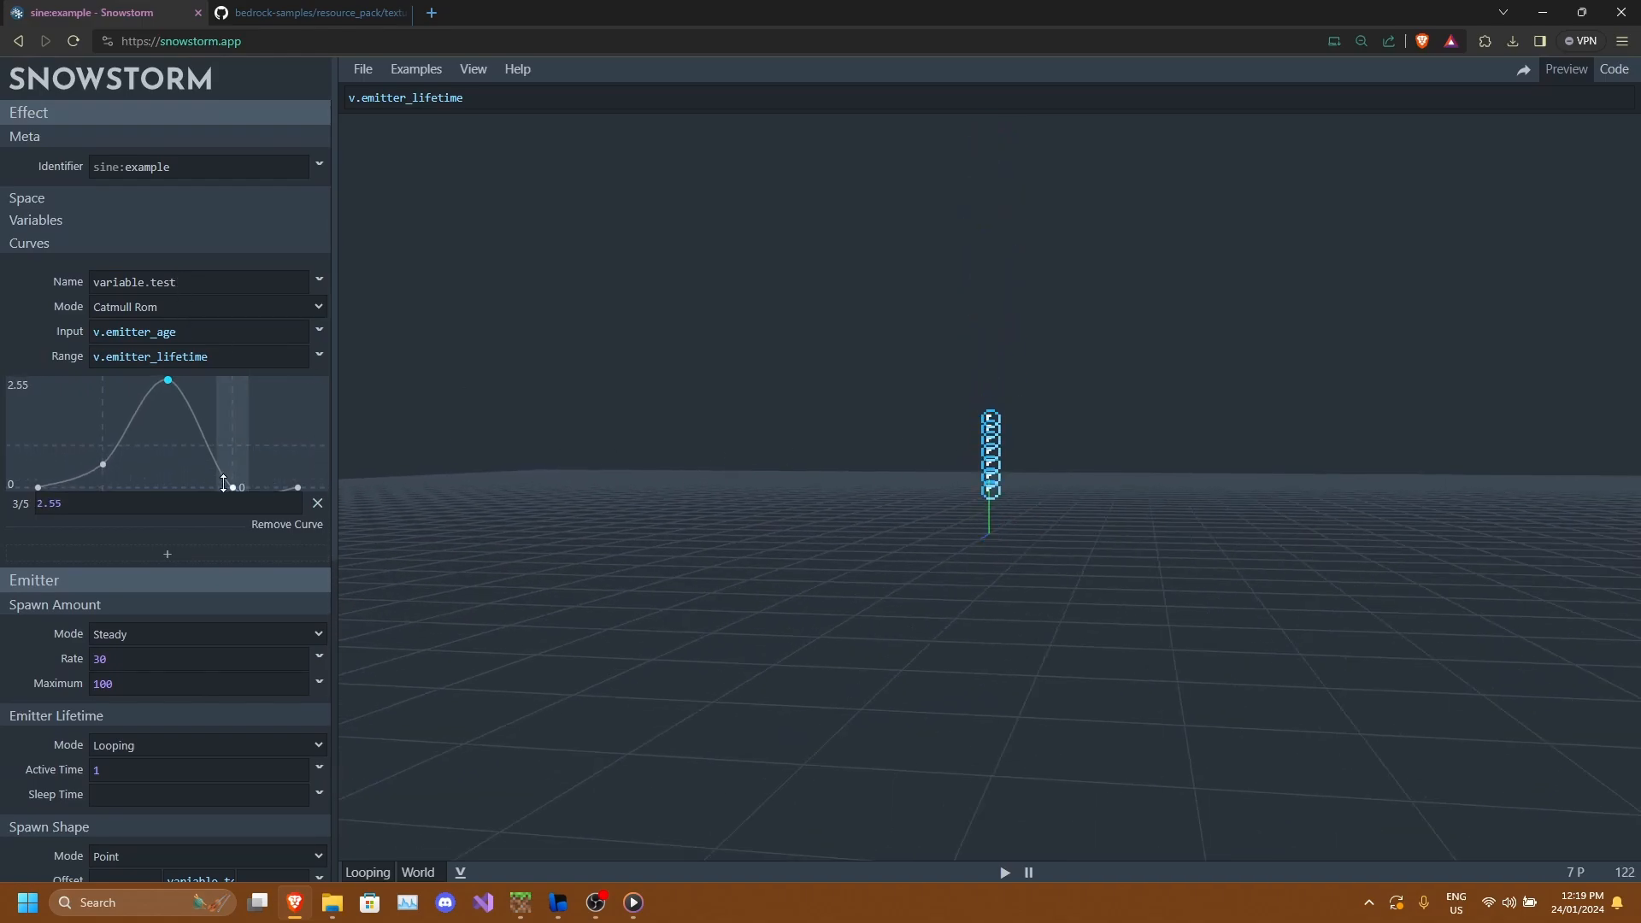
pyautogui.moveTo(234, 487); pyautogui.dragTo(296, 543)
pyautogui.moveTo(1120, 662); pyautogui.dragTo(968, 469)
pyautogui.moveTo(1005, 708); pyautogui.dragTo(991, 537)
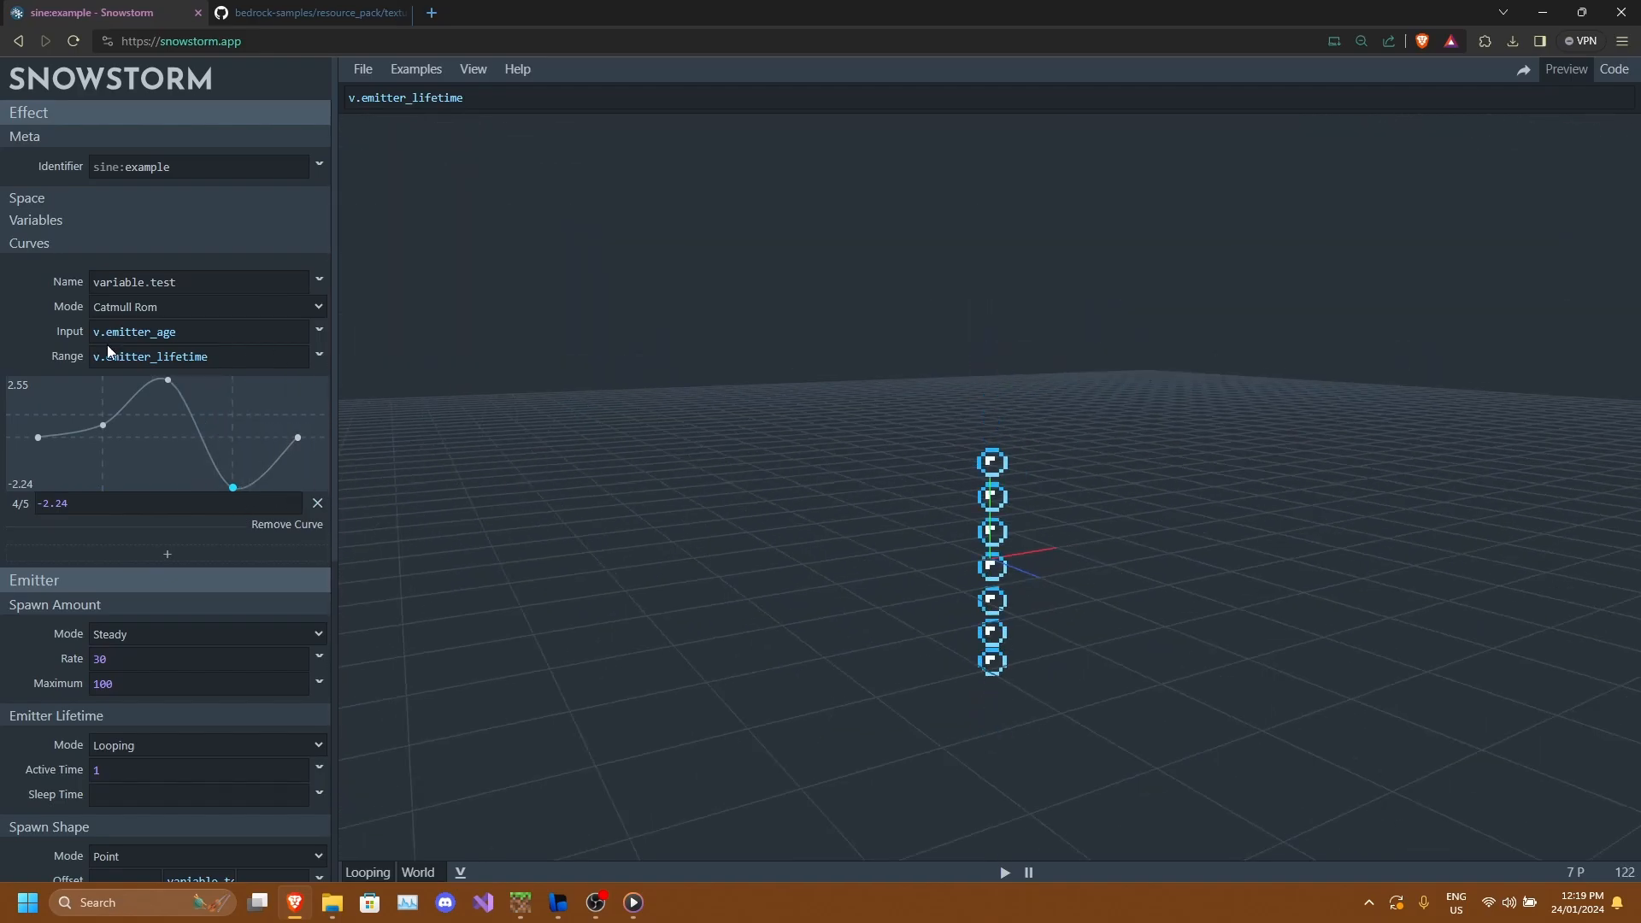
# Delete the two added points from the curve.
pyautogui.click(317, 502)
pyautogui.click(317, 502)
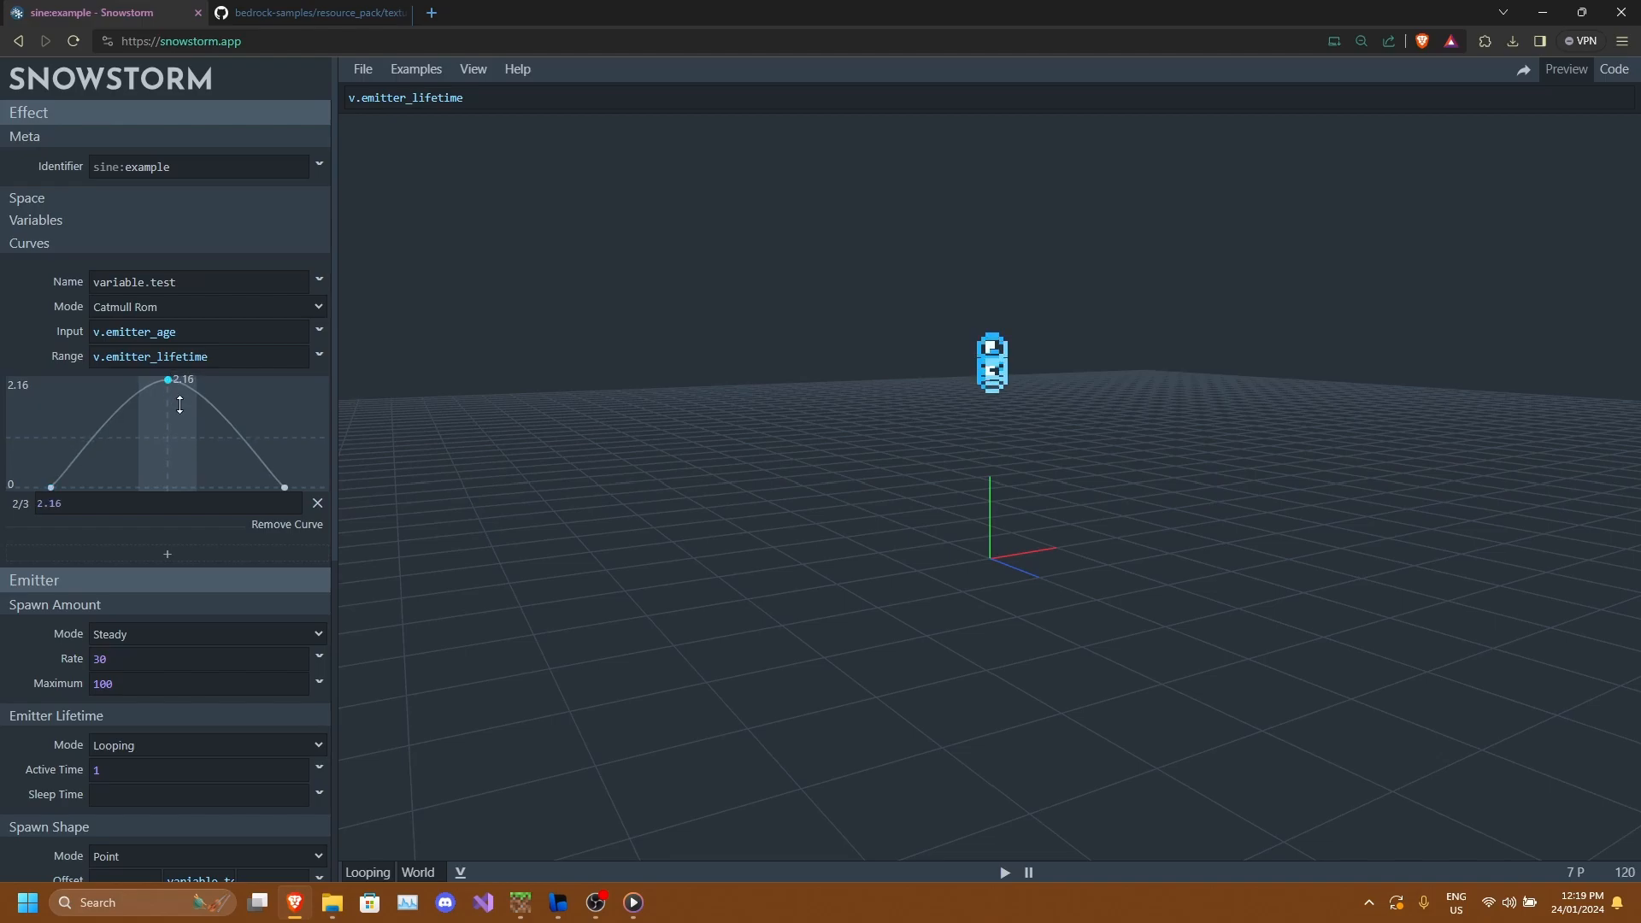
# Set the curve's peak point value to 1.
pyautogui.moveTo(179, 404); pyautogui.dragTo(166, 501)
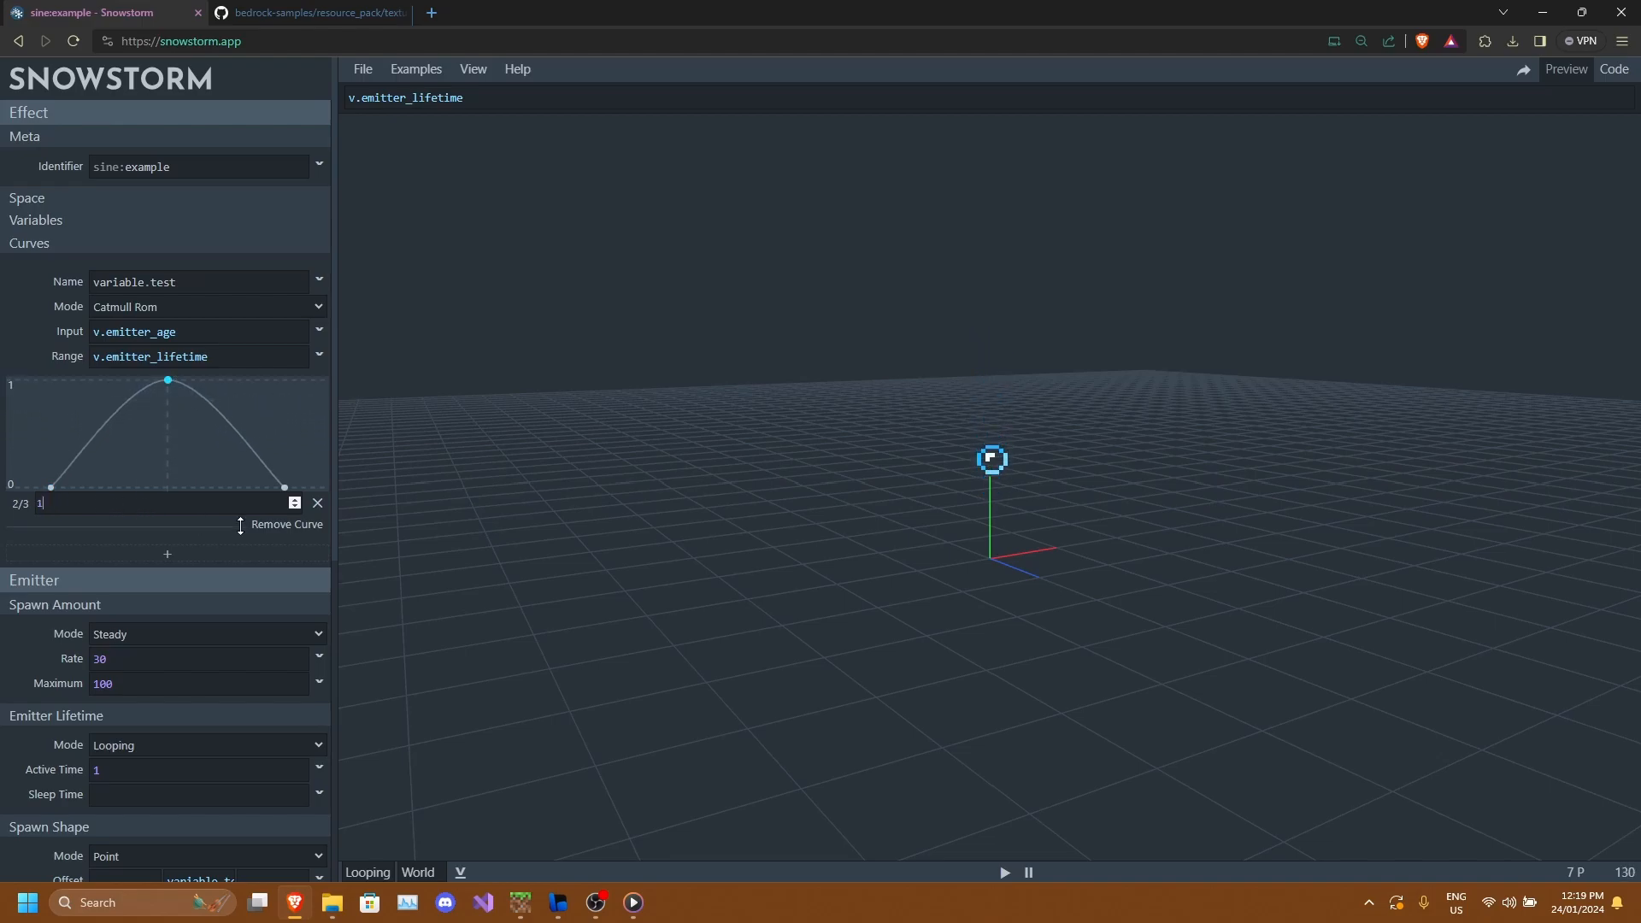
pyautogui.moveTo(969, 502); pyautogui.dragTo(402, 370)
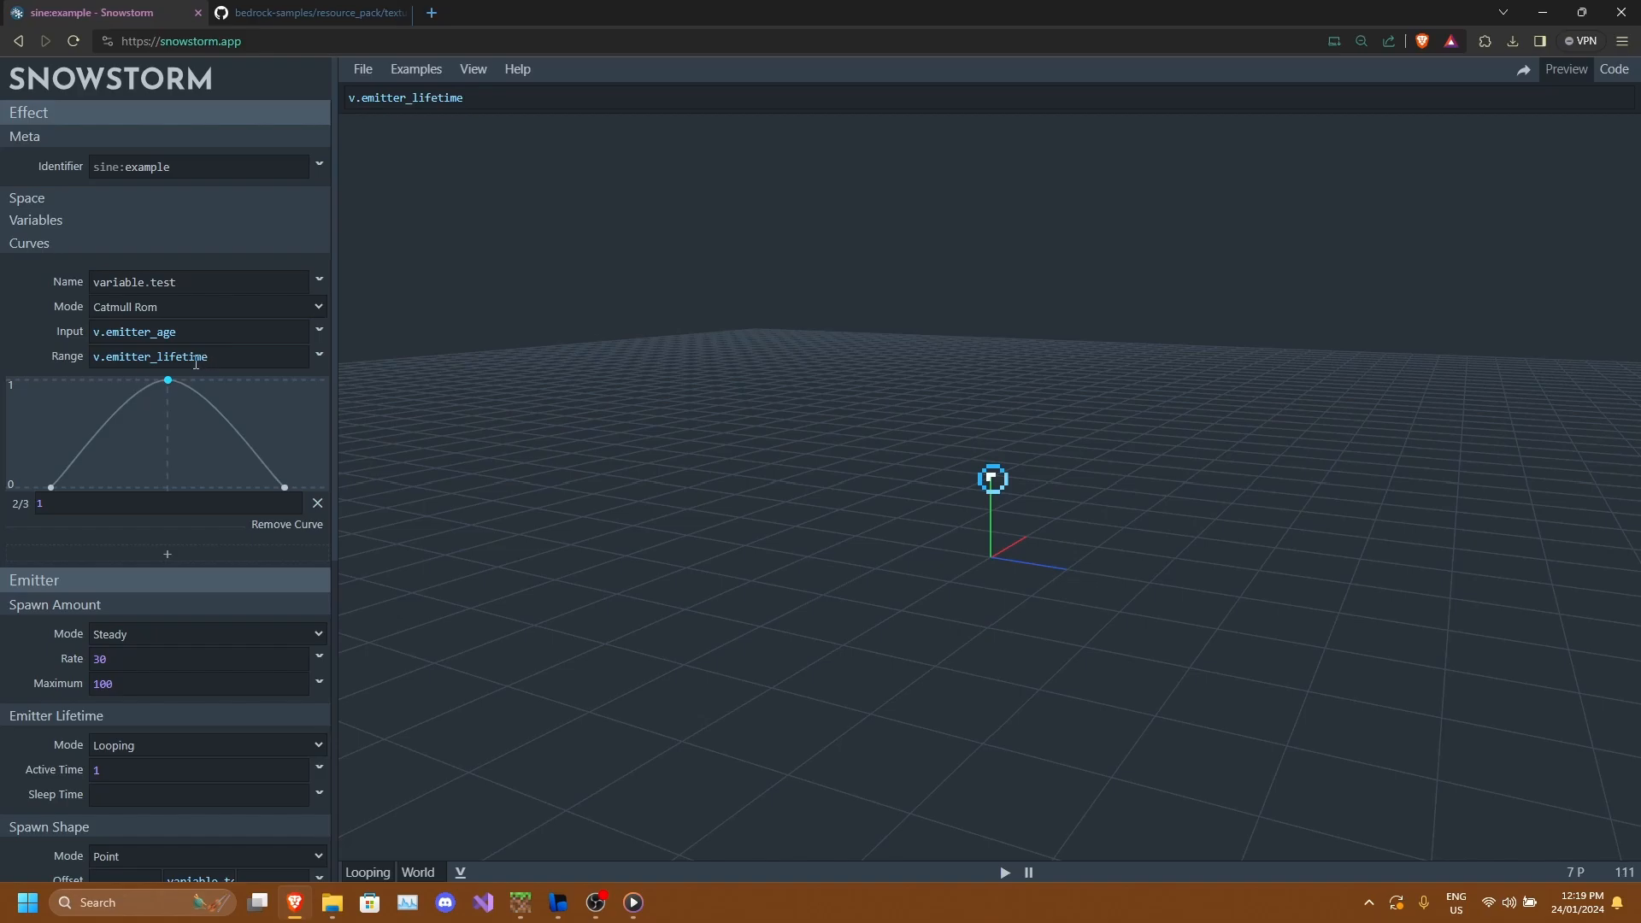
pyautogui.moveTo(477, 390); pyautogui.dragTo(1005, 500)
pyautogui.scroll(2, 1004, 500)
pyautogui.click(174, 224)
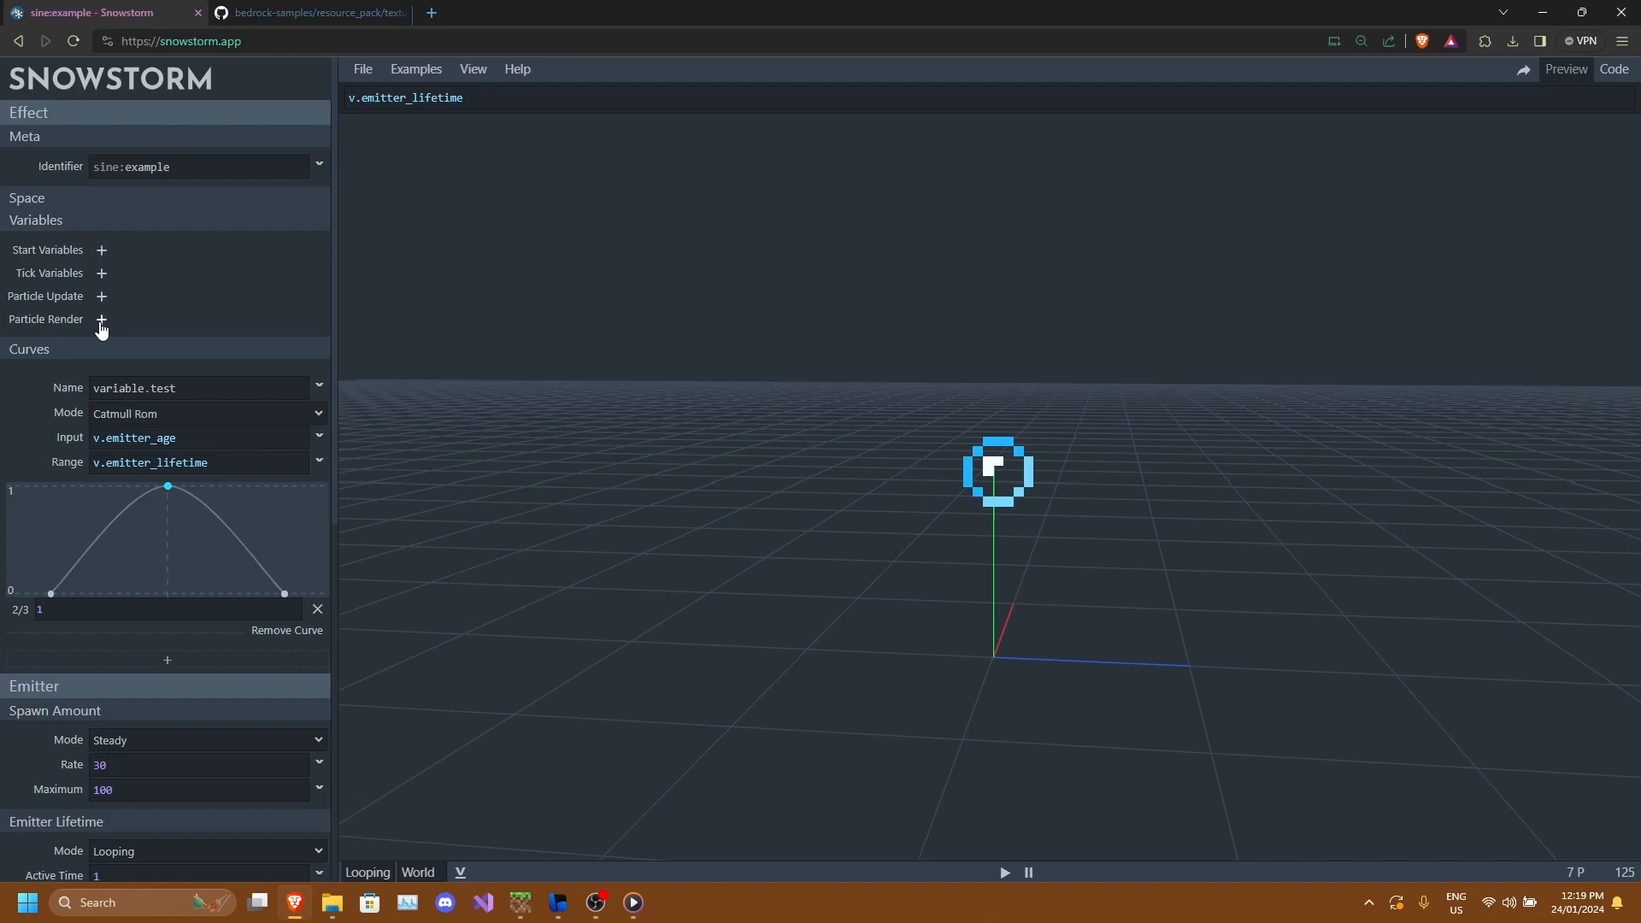
pyautogui.click(101, 272)
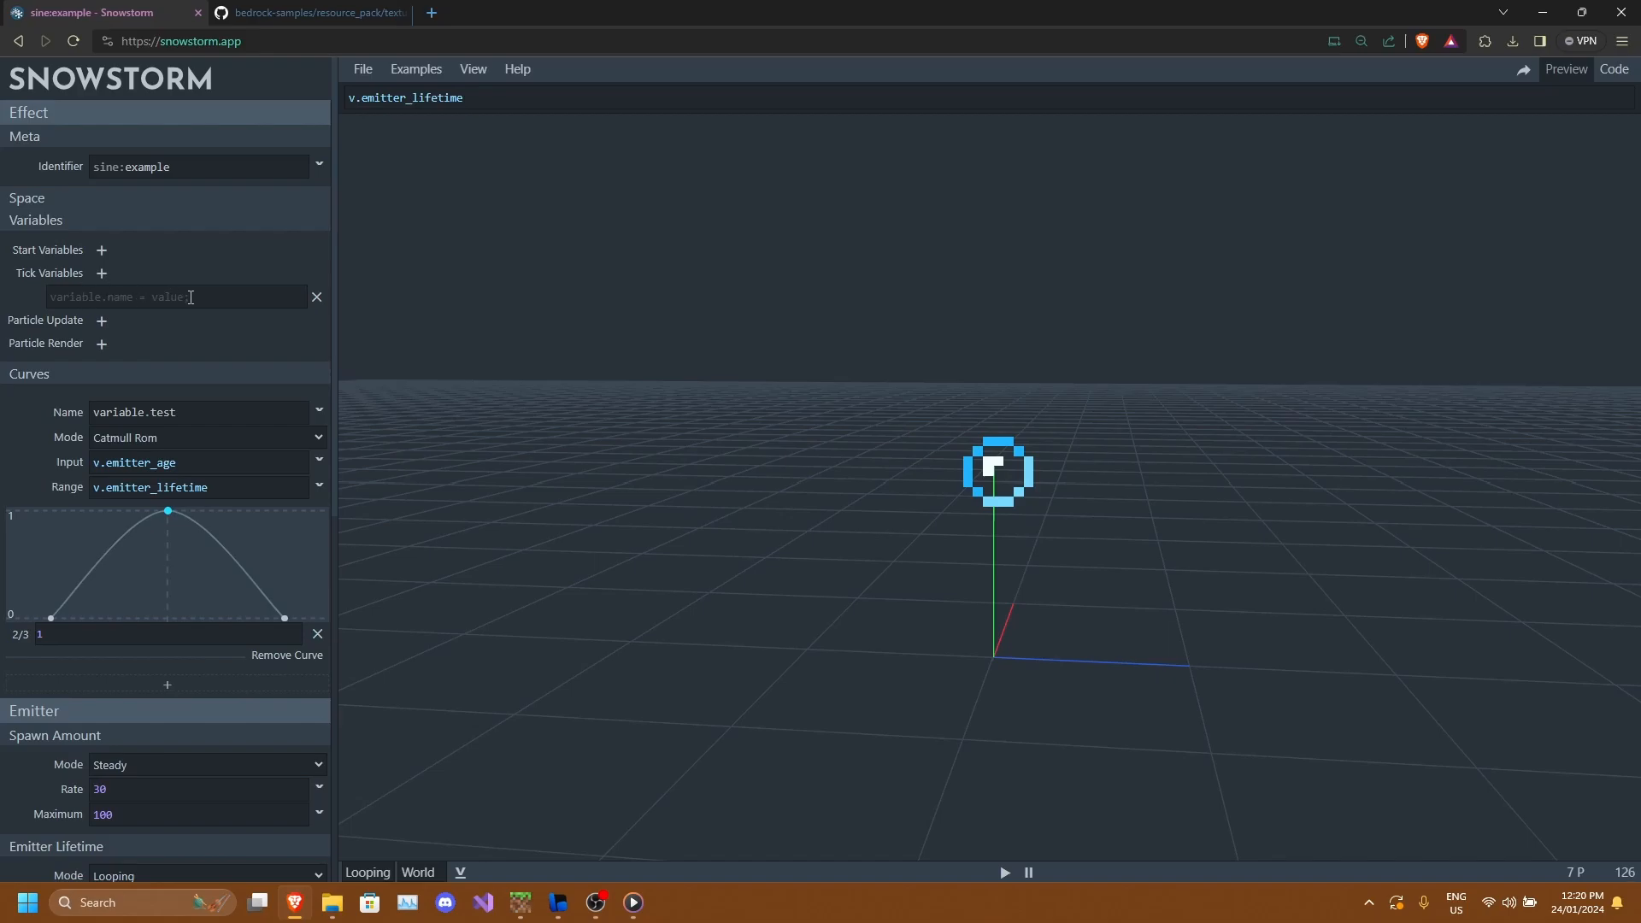
pyautogui.click(312, 300)
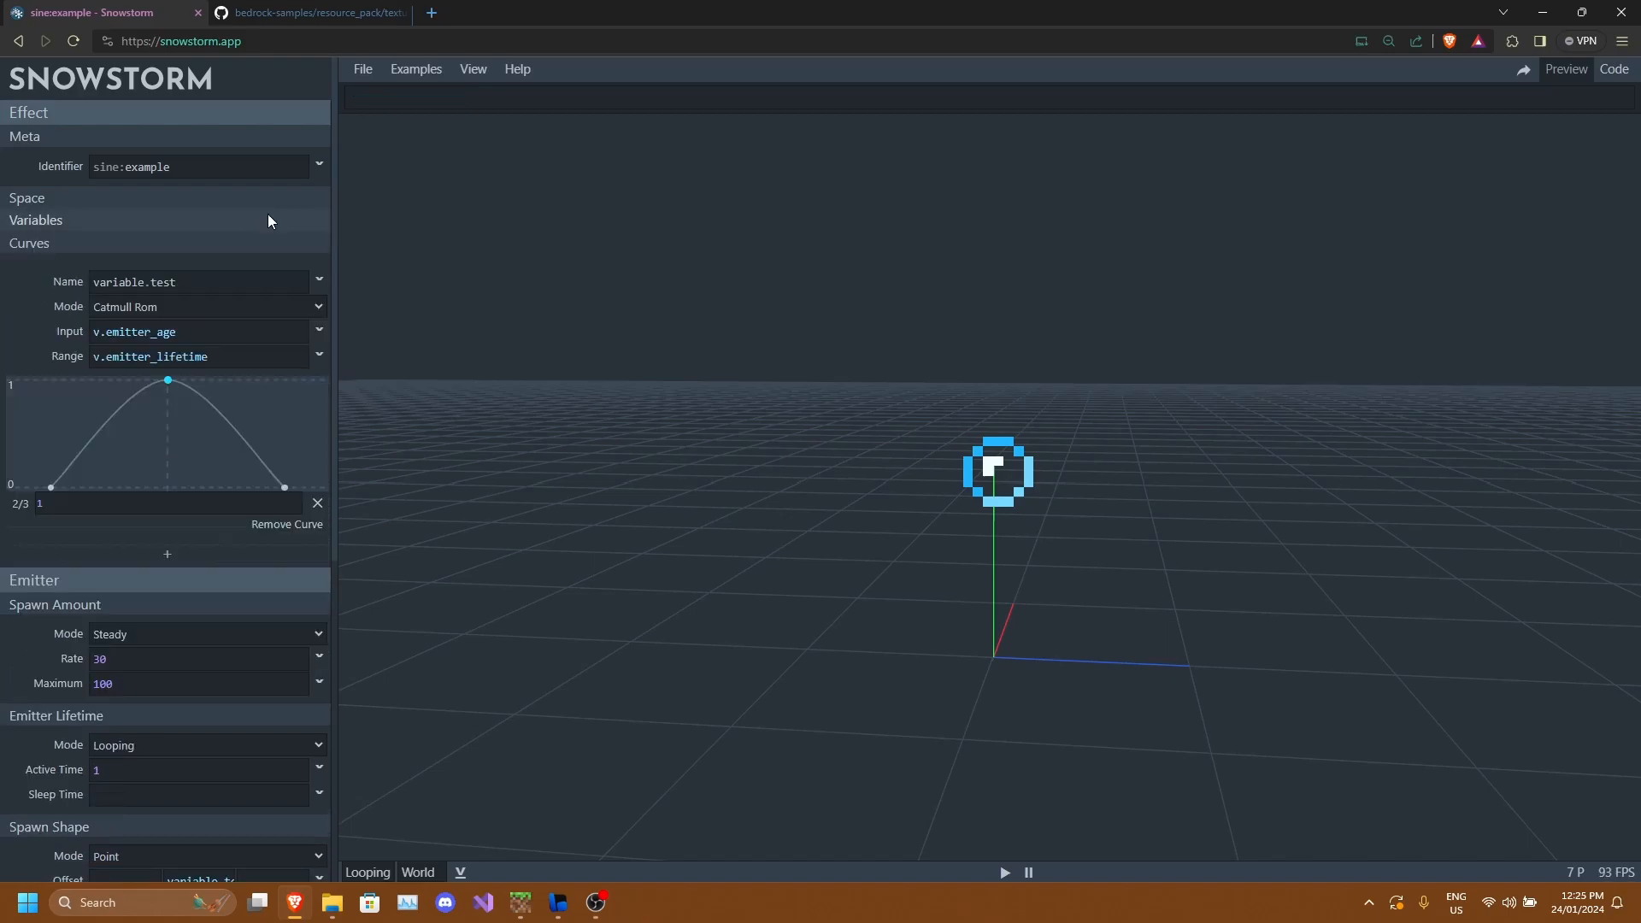
# Open the Space settings and orbit the preview to examine the local position, rotation and velocity options.
pyautogui.click(138, 204)
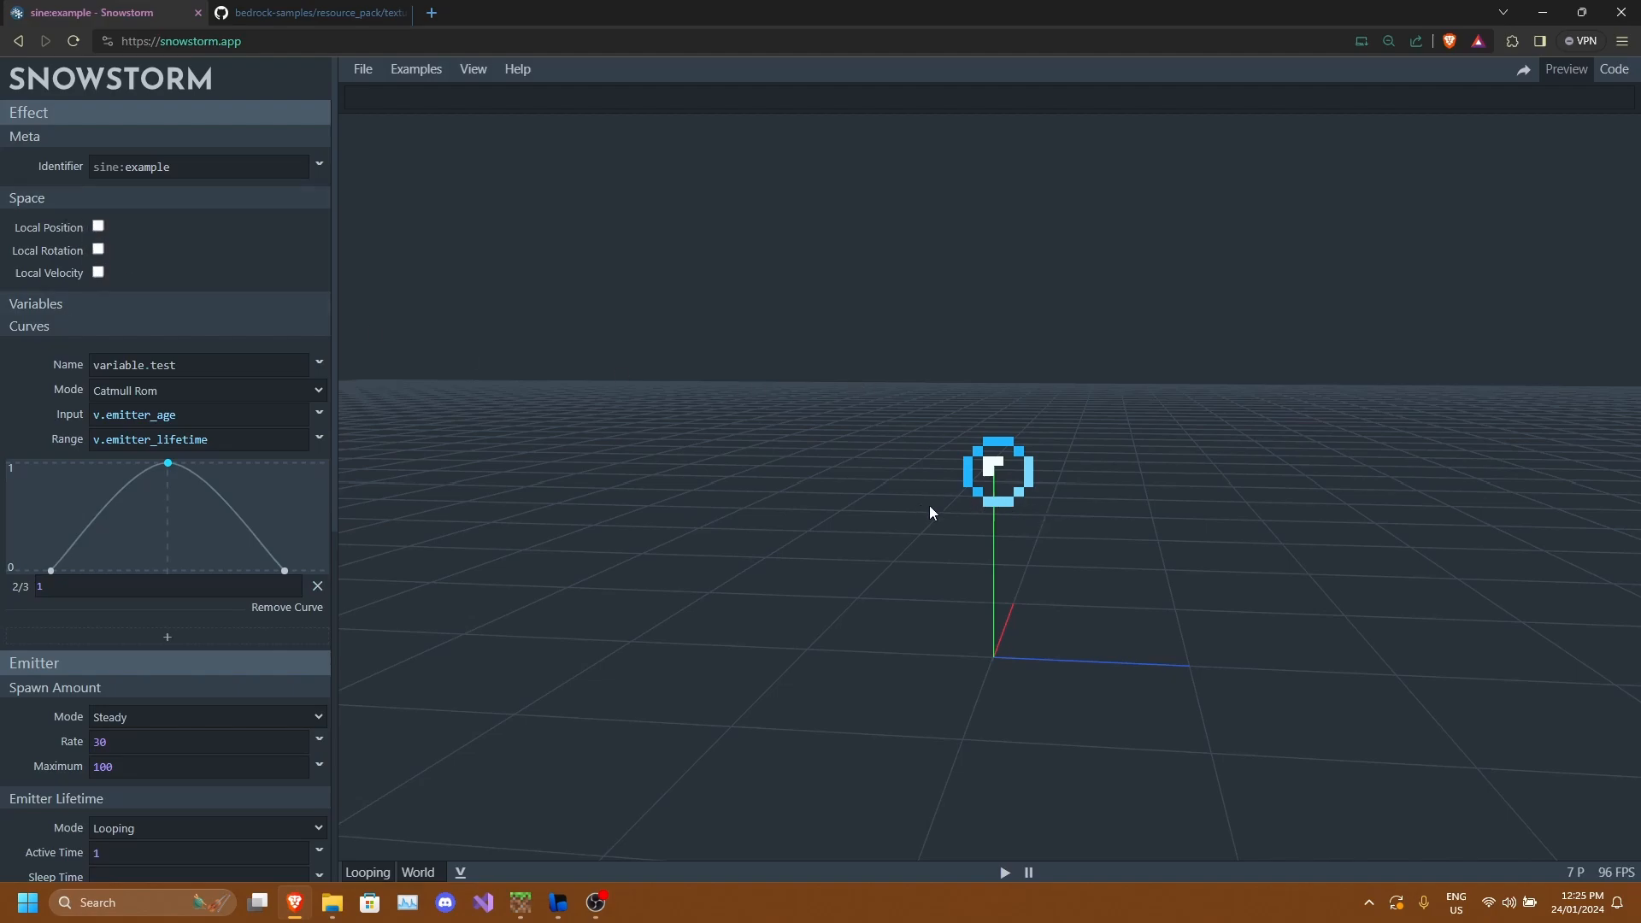
pyautogui.moveTo(930, 505); pyautogui.dragTo(925, 504)
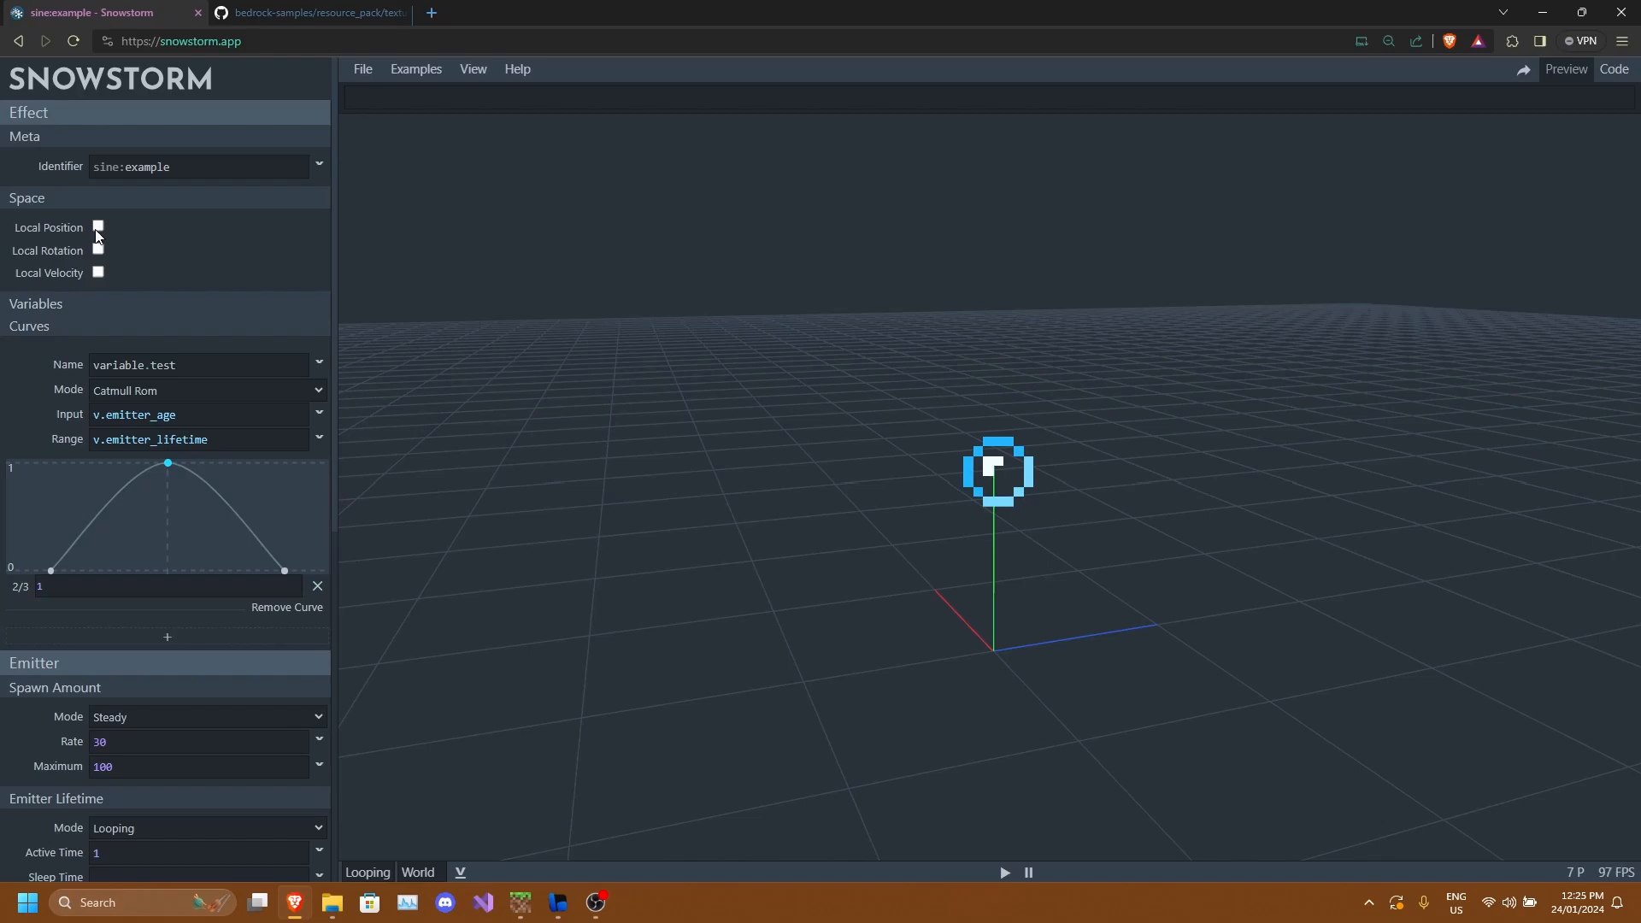
pyautogui.moveTo(1010, 493); pyautogui.dragTo(1075, 518)
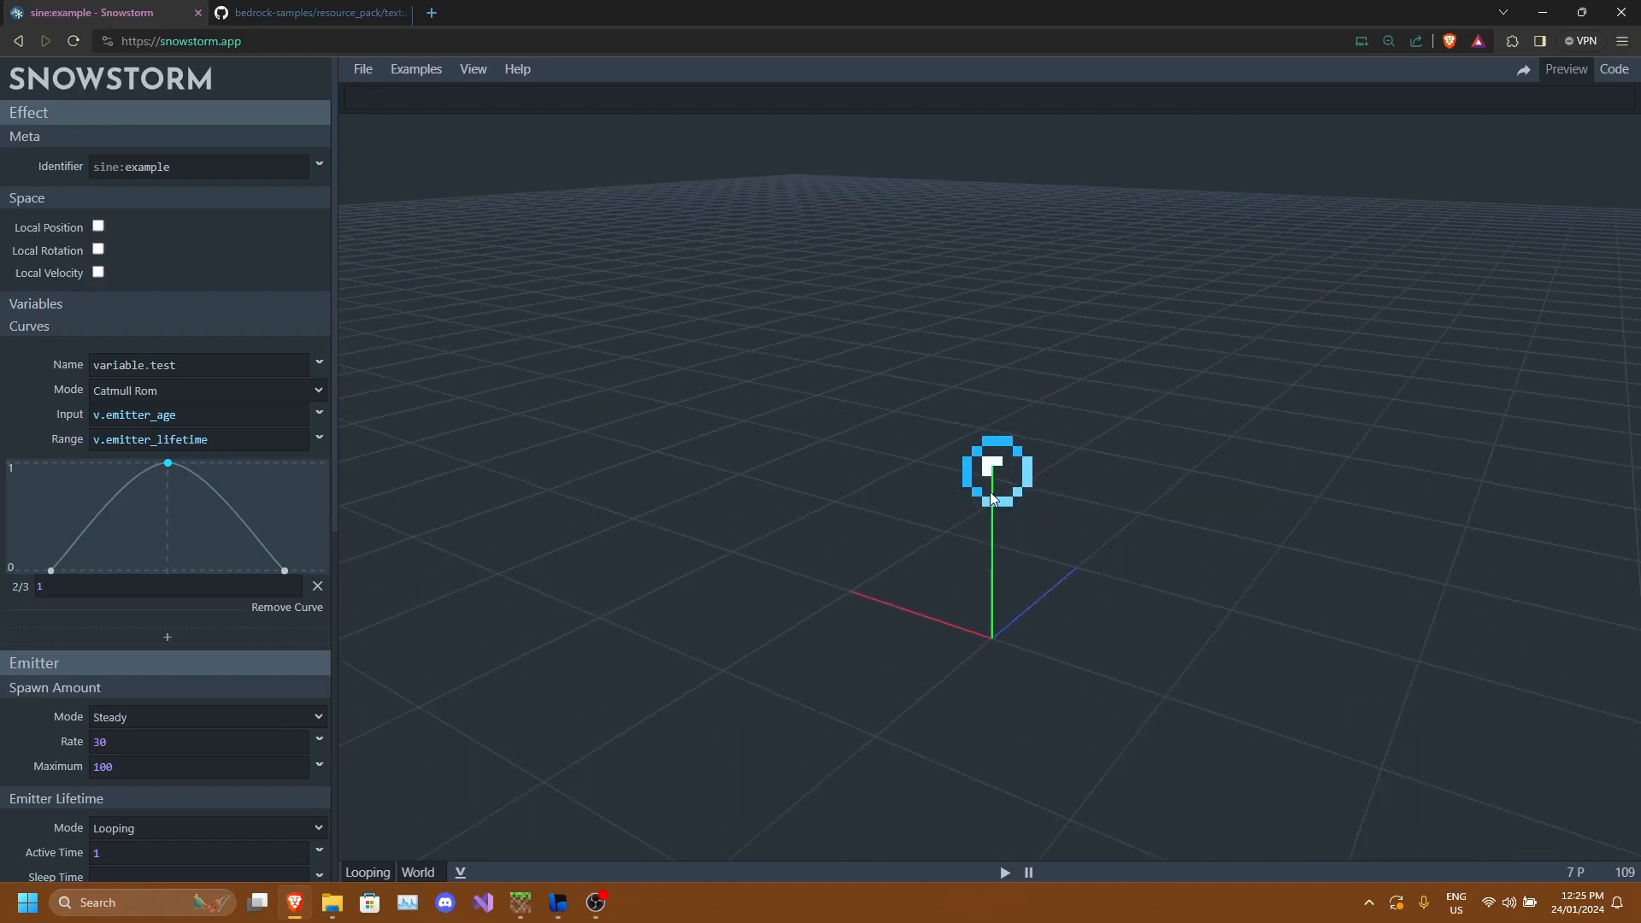
pyautogui.moveTo(979, 437); pyautogui.dragTo(988, 476)
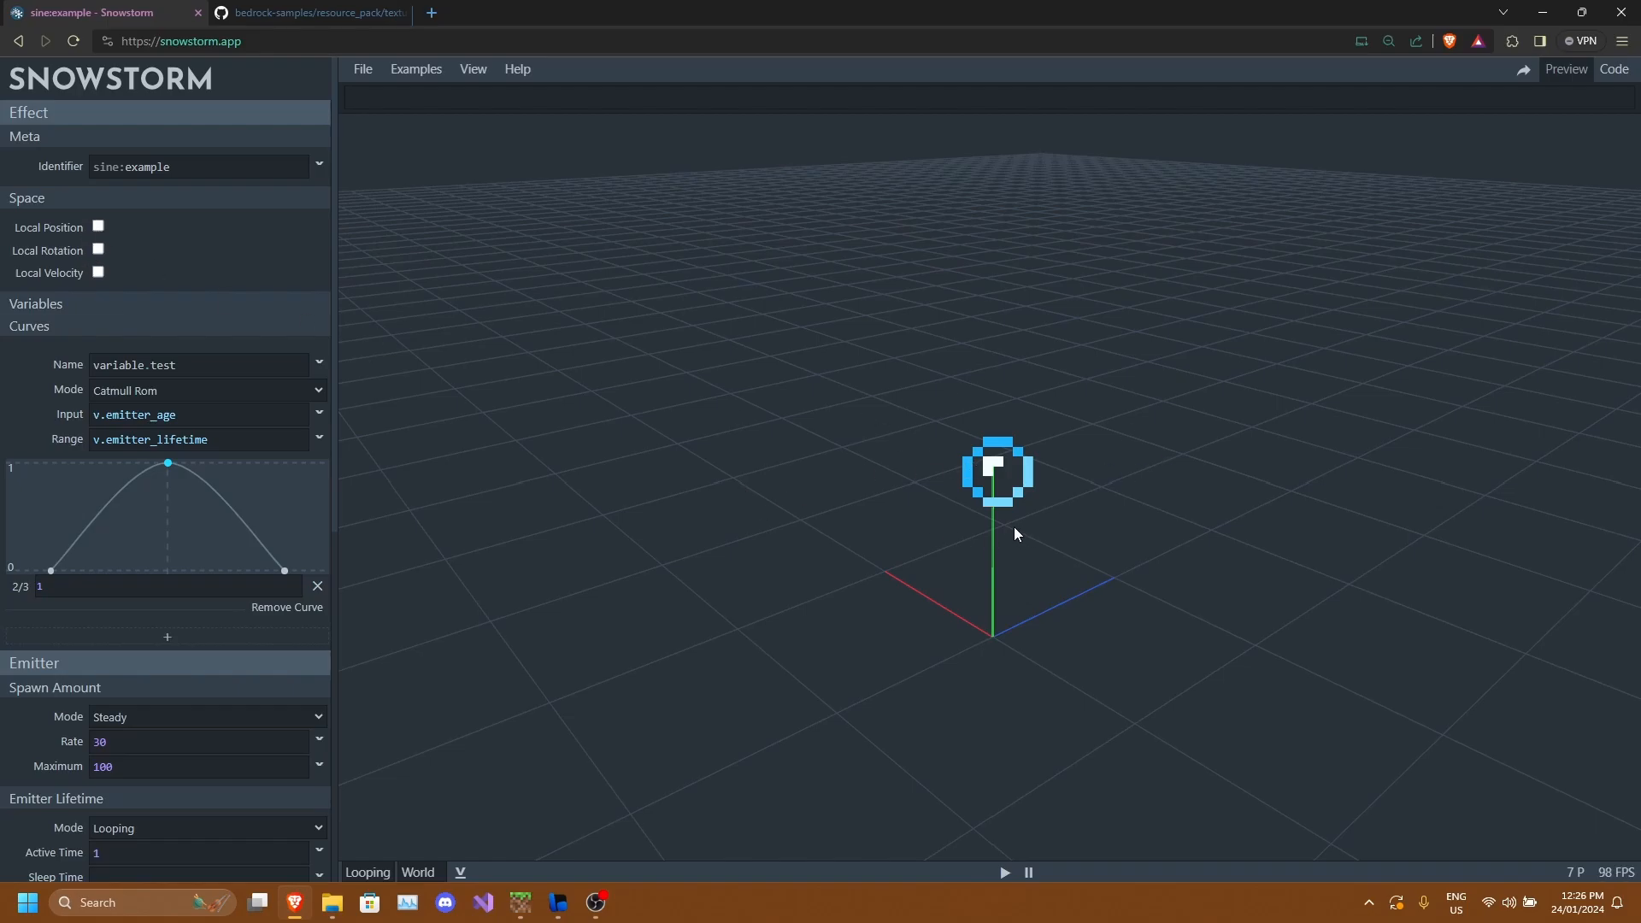
pyautogui.moveTo(1015, 535); pyautogui.dragTo(1026, 453)
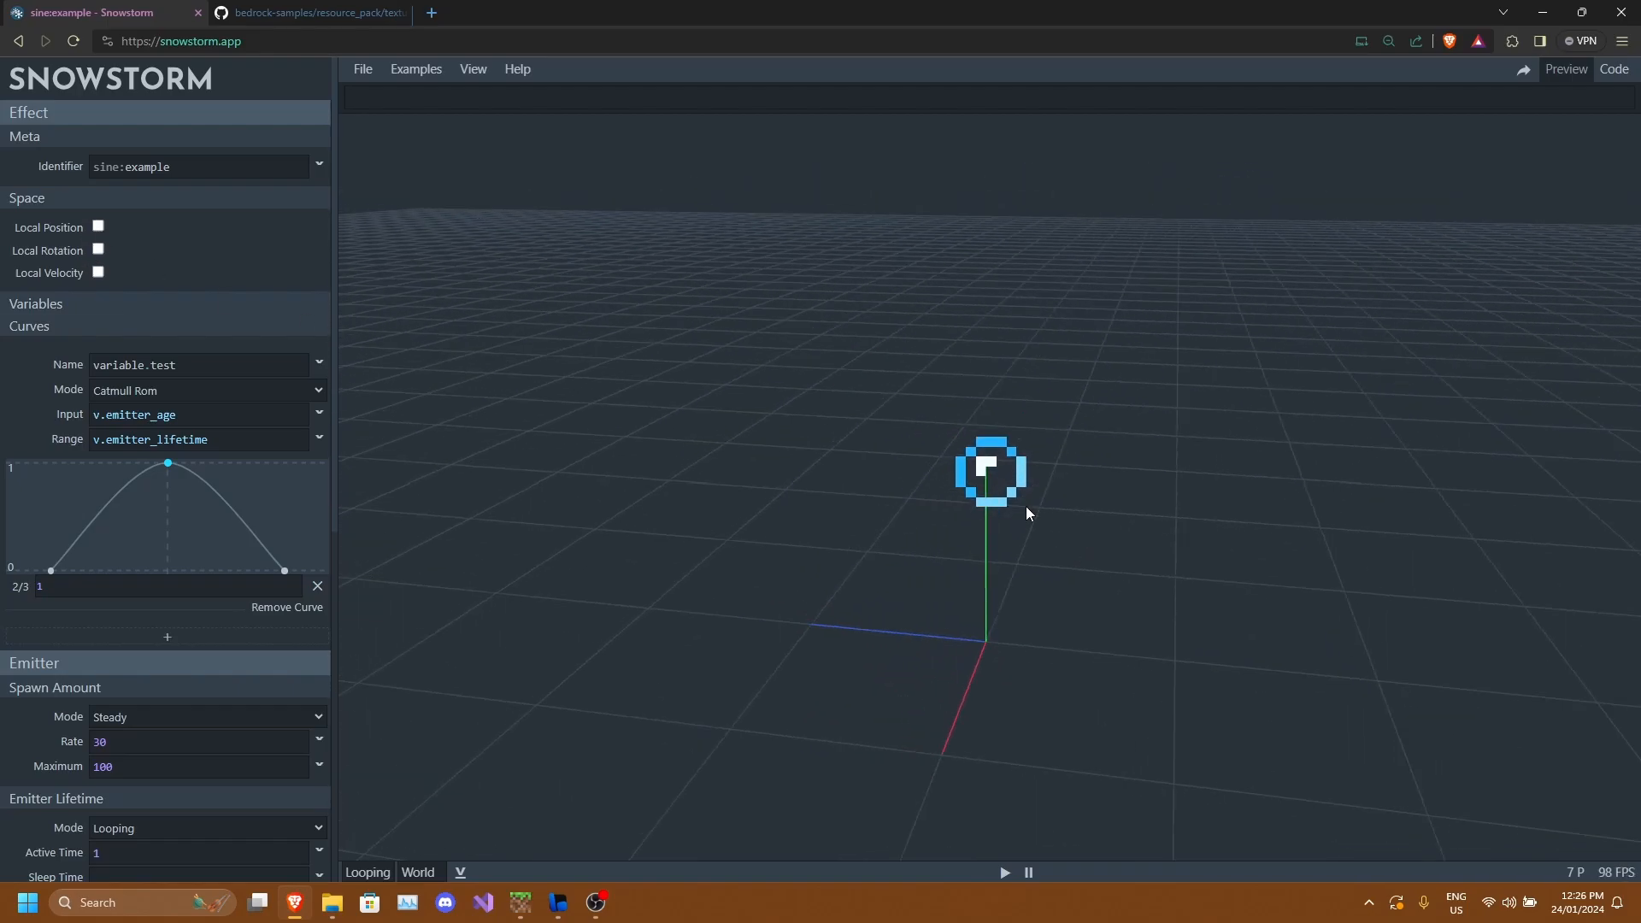
pyautogui.moveTo(1026, 513); pyautogui.dragTo(1040, 535)
pyautogui.moveTo(1072, 477); pyautogui.dragTo(529, 349)
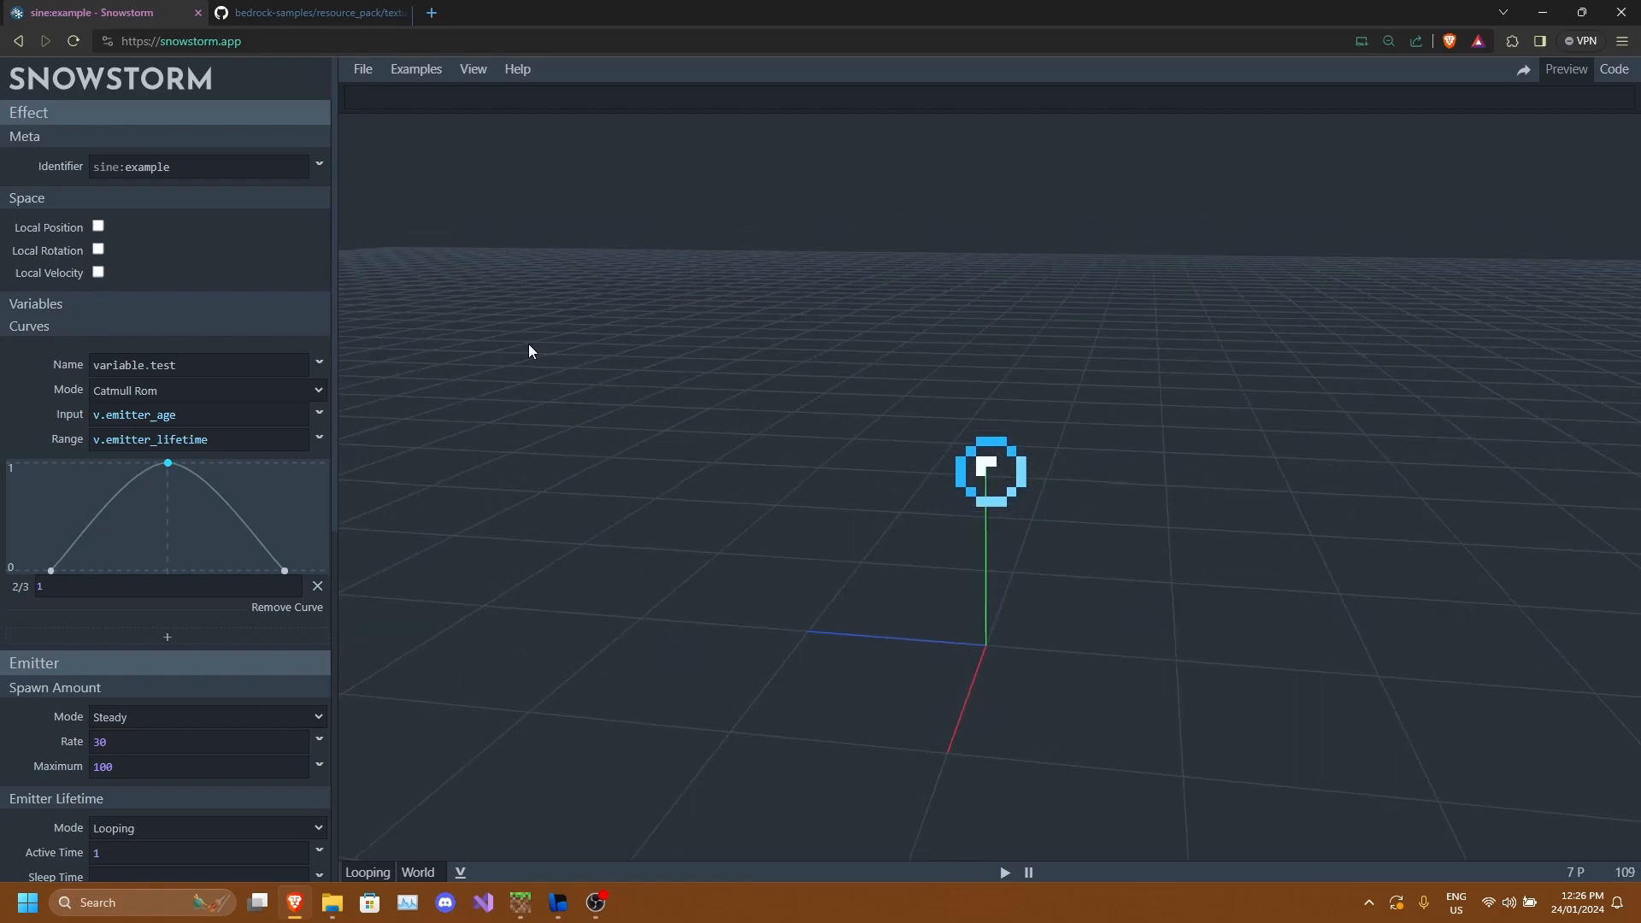
# Remove the variable.test curve from the effect.
pyautogui.click(132, 198)
pyautogui.moveTo(991, 459); pyautogui.dragTo(995, 519)
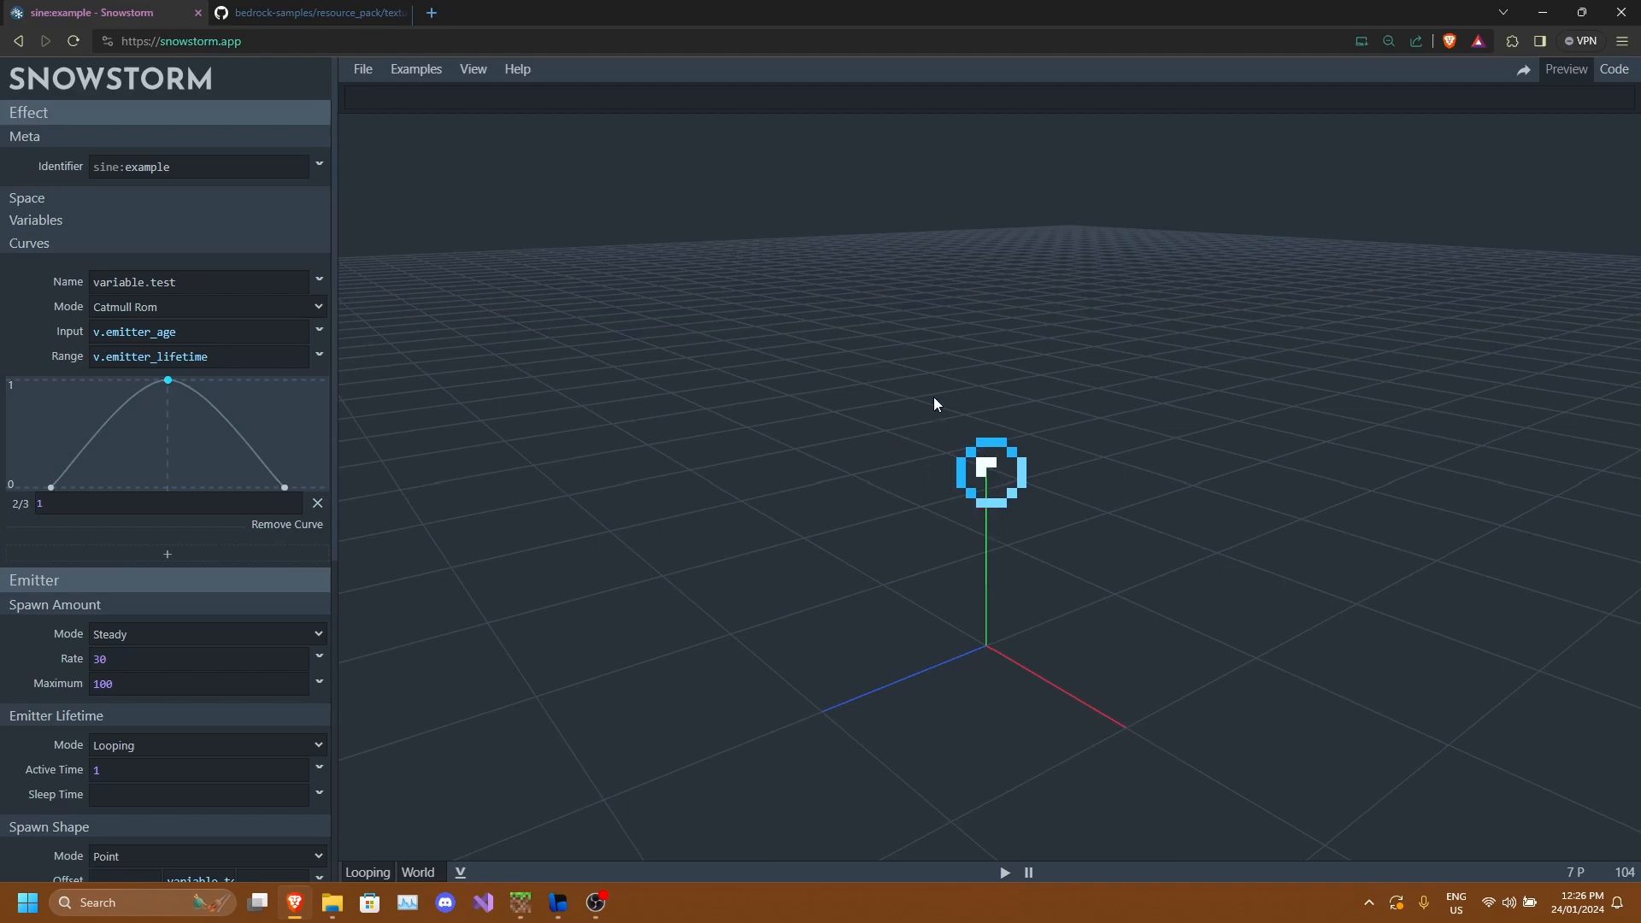
pyautogui.click(318, 503)
pyautogui.click(304, 525)
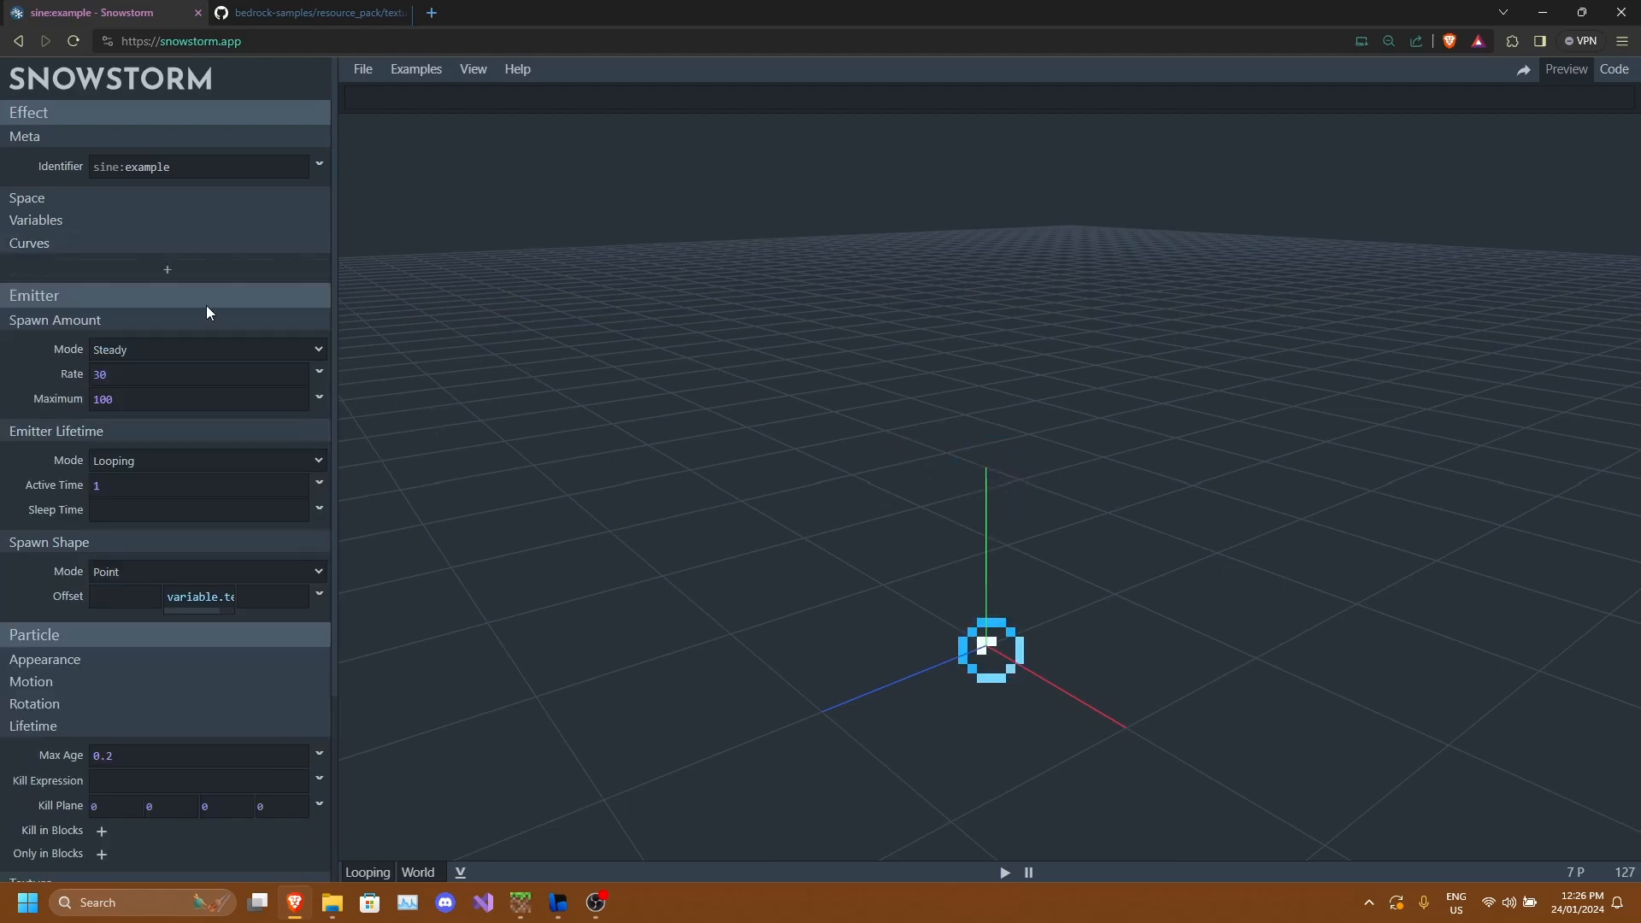
# Collapse the effect's property sections and orbit the preview to inspect the emitter.
pyautogui.click(90, 290)
pyautogui.click(86, 312)
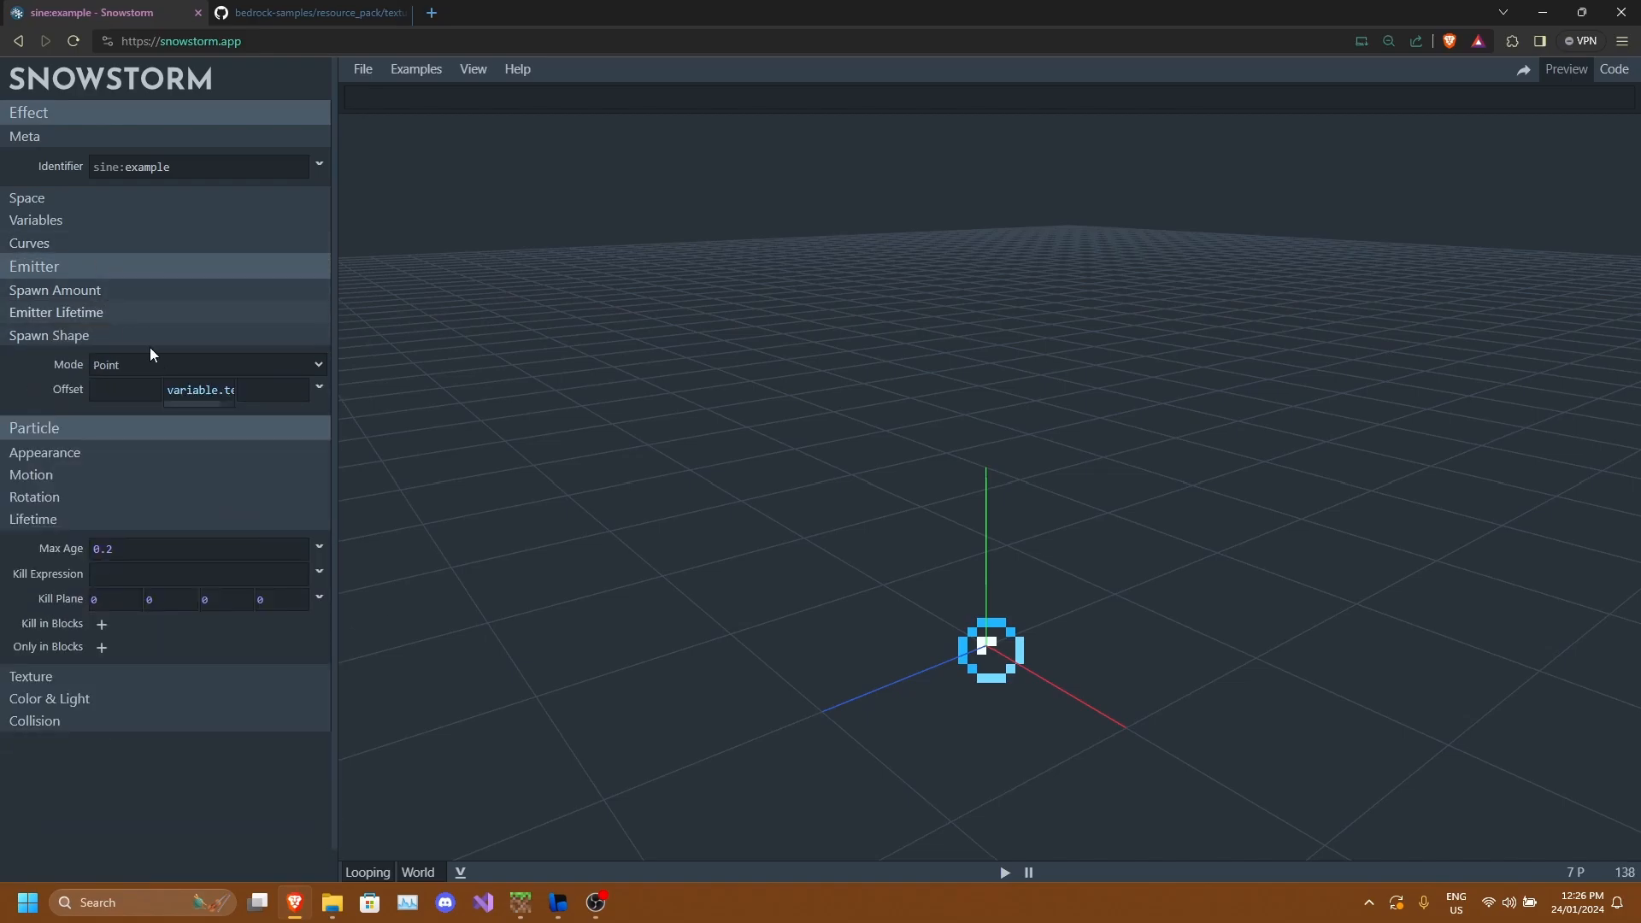
pyautogui.click(93, 337)
pyautogui.click(125, 453)
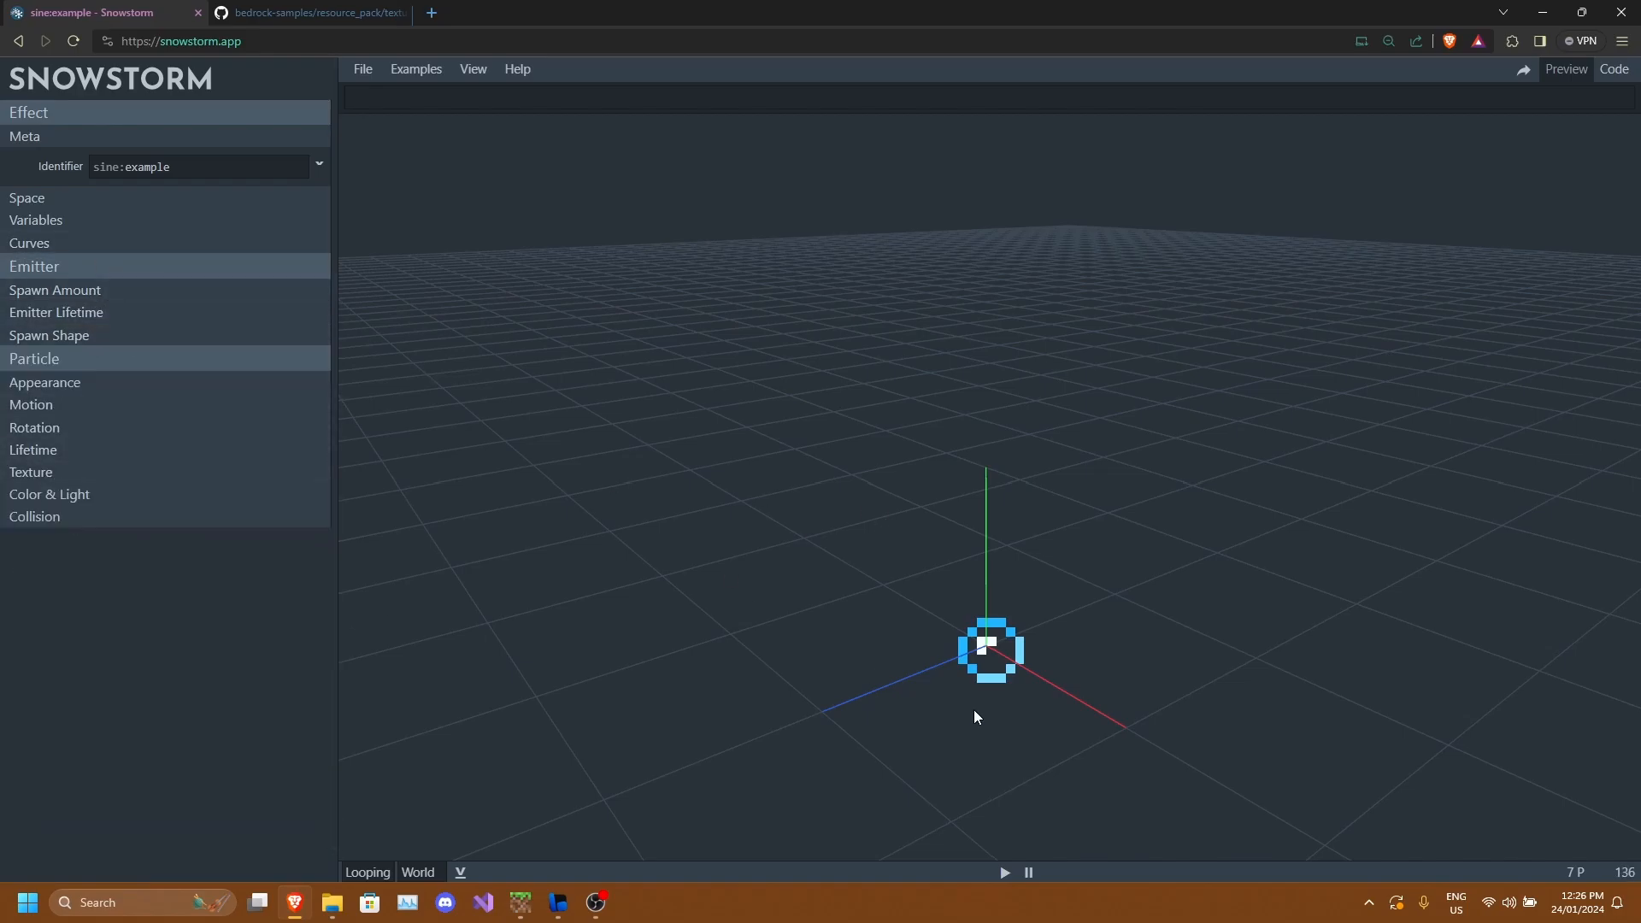
pyautogui.moveTo(973, 709); pyautogui.dragTo(928, 515)
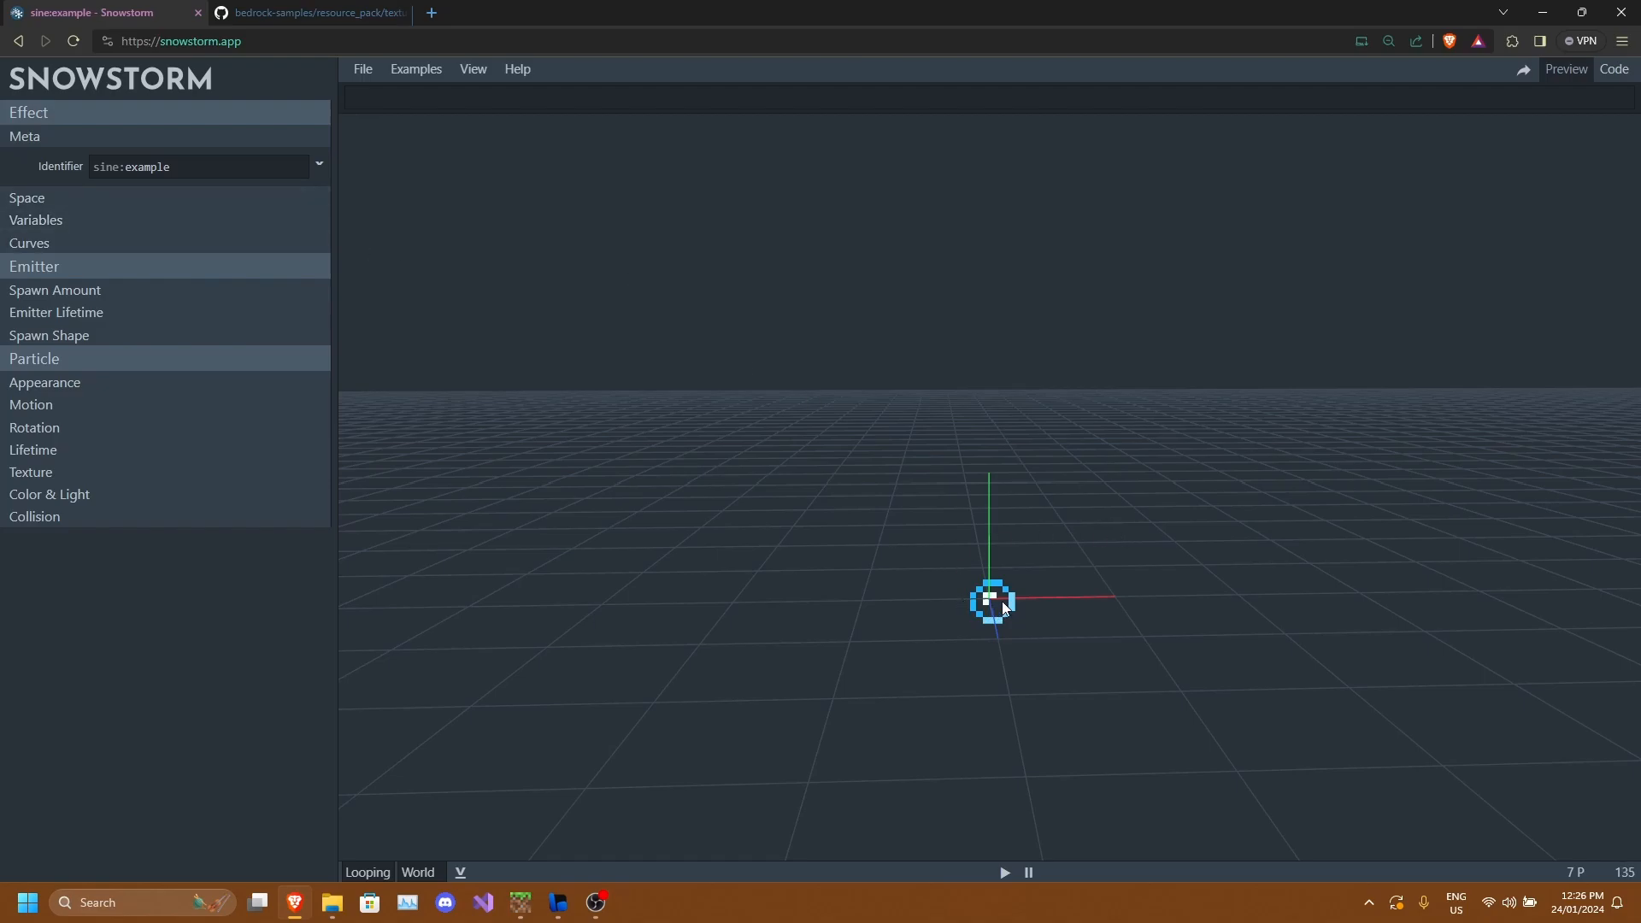
pyautogui.moveTo(963, 530); pyautogui.dragTo(1172, 615)
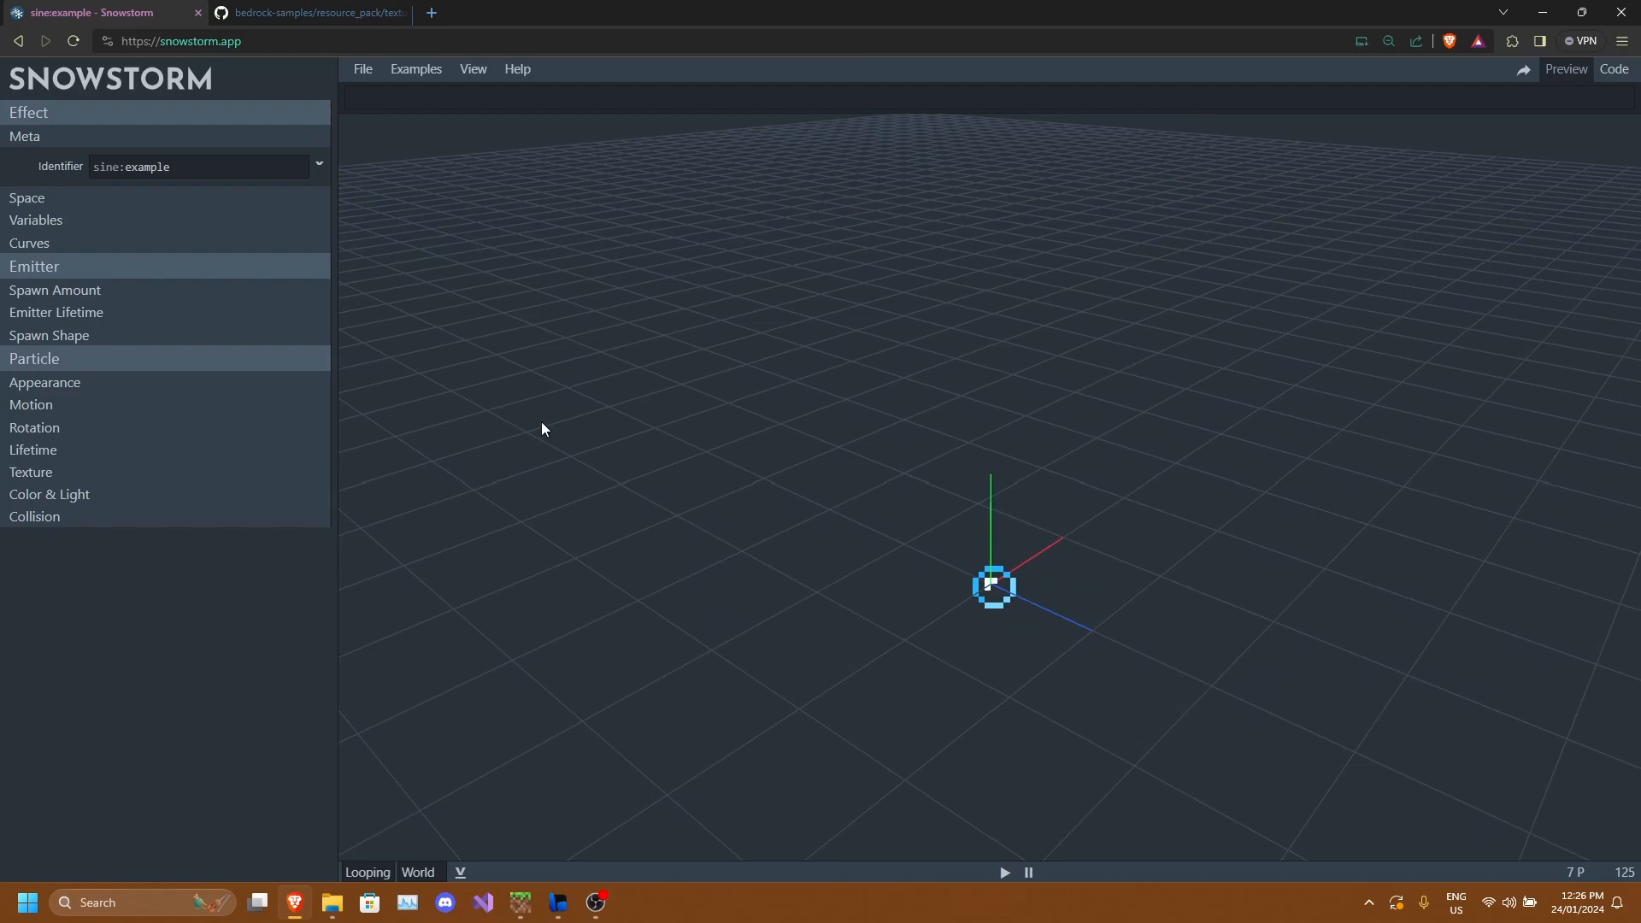
# Enter math.cos(v.emitter_age / v.emitter_lifetime * 180) * v.emitter_random_1 as the spawn shape's Y offset.
pyautogui.click(55, 290)
pyautogui.click(161, 350)
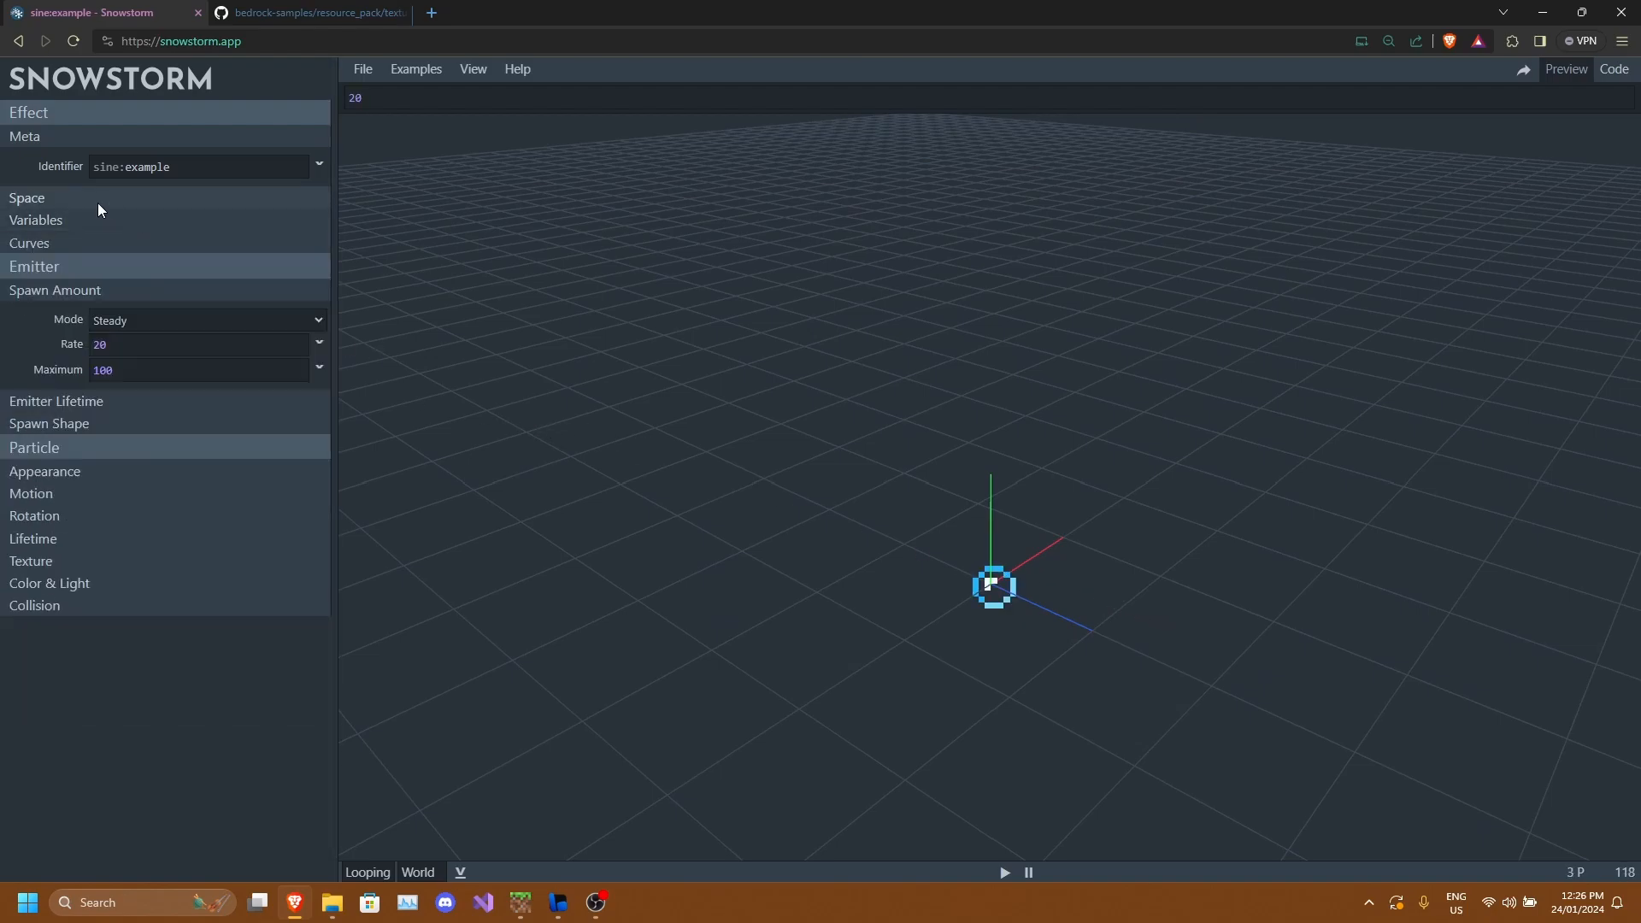
pyautogui.click(55, 401)
pyautogui.click(102, 512)
pyautogui.doubleClick(225, 571)
pyautogui.press('BackSpace')
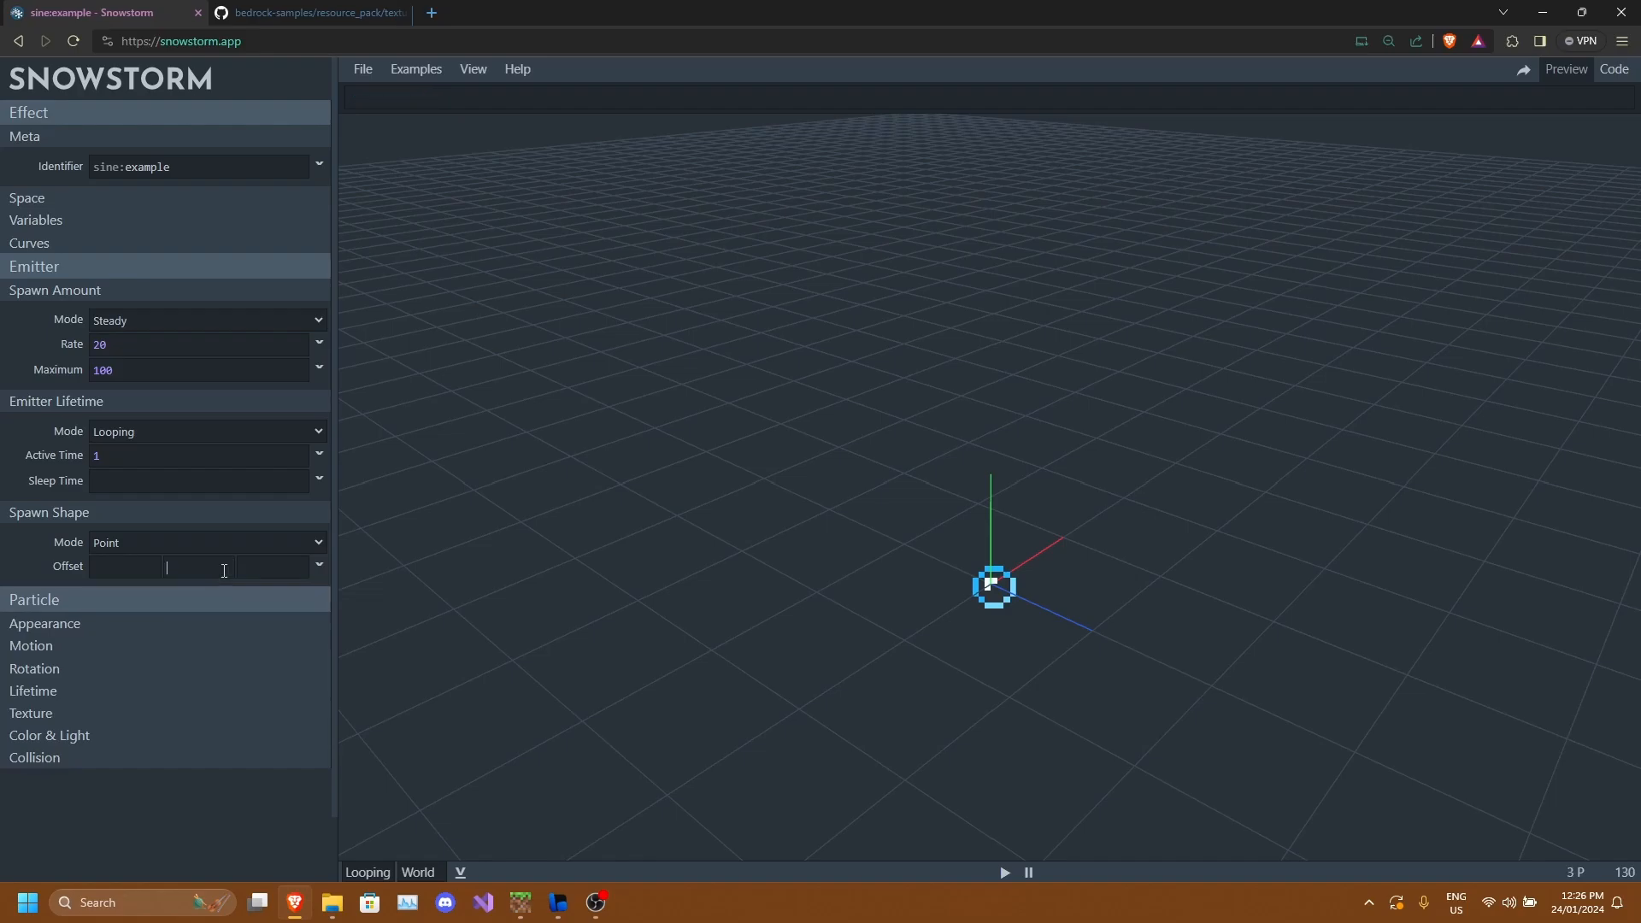
pyautogui.write('math.cos(emitter')
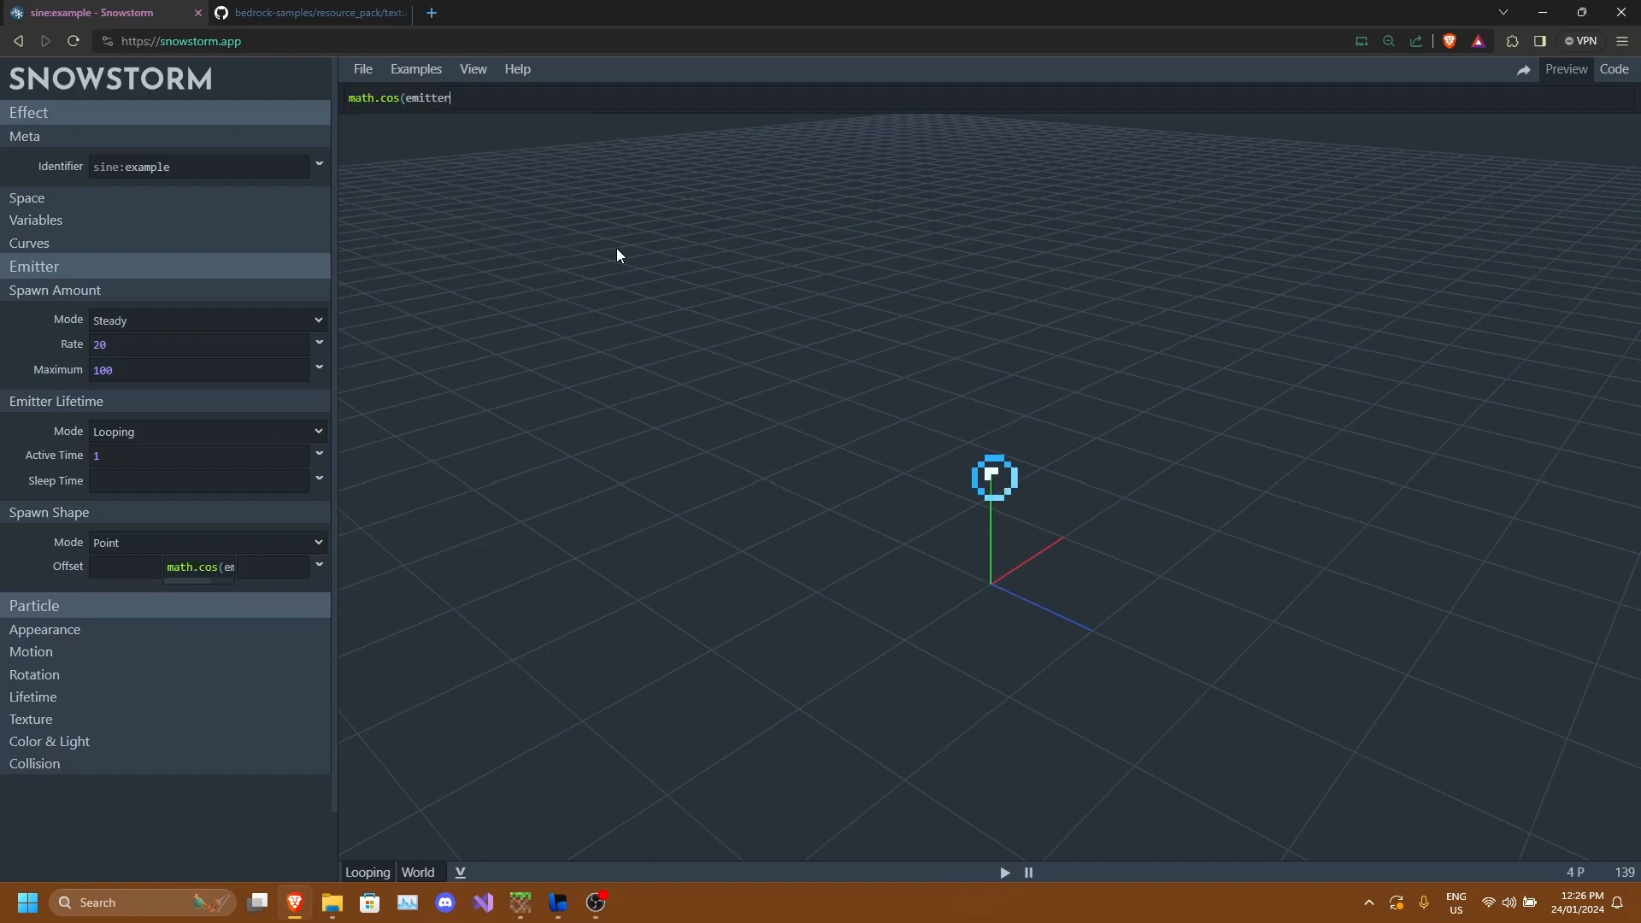
pyautogui.press('BackSpace')
pyautogui.press('BackSpace')
pyautogui.write('v.emitter_age / em')
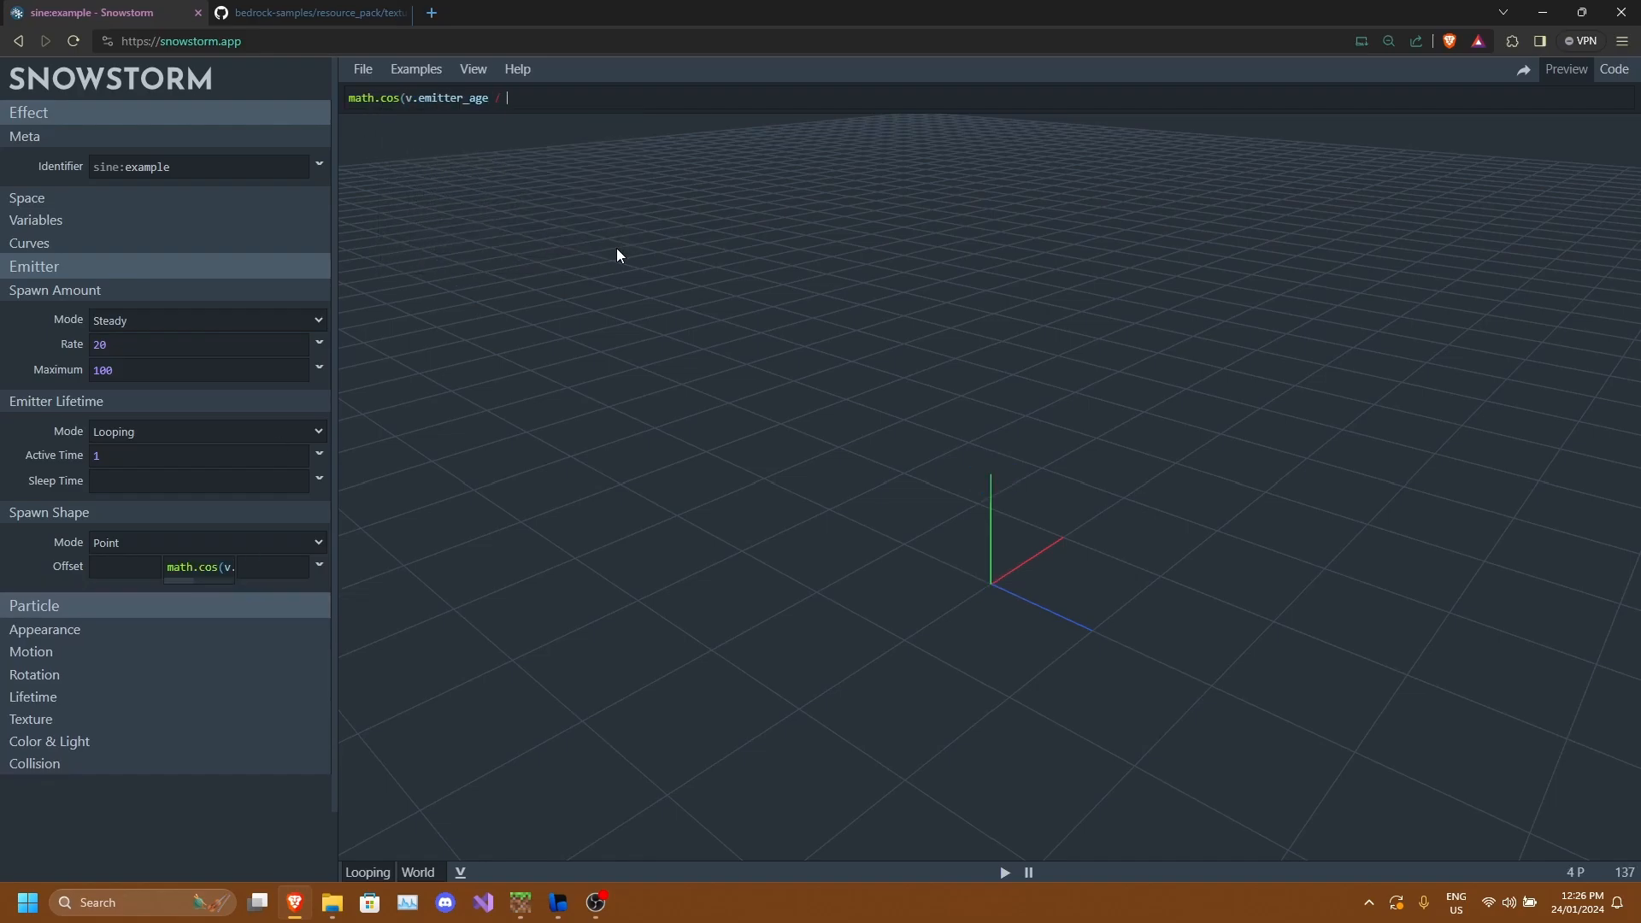
pyautogui.press('BackSpace')
pyautogui.press('BackSpace')
pyautogui.write('v.emitter_lifetime * 180) * ')
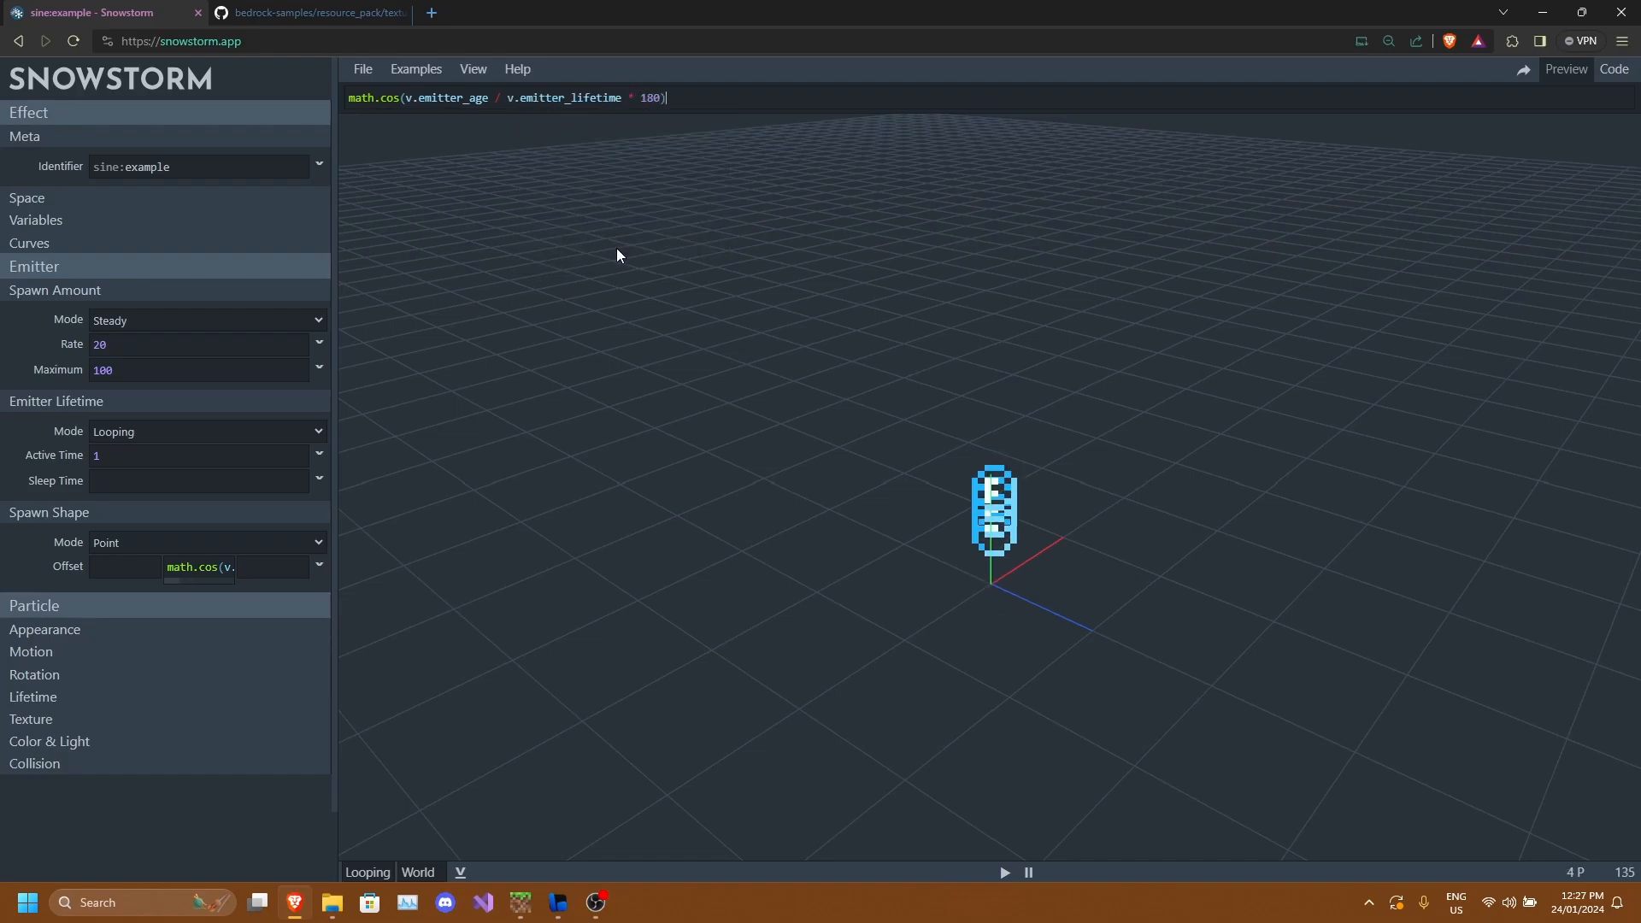
pyautogui.write('v.emitter_random_1')
# Negate v.emitter_random_1 and change 180 to 360 in the Y offset expression.
pyautogui.moveTo(617, 254); pyautogui.dragTo(771, 140)
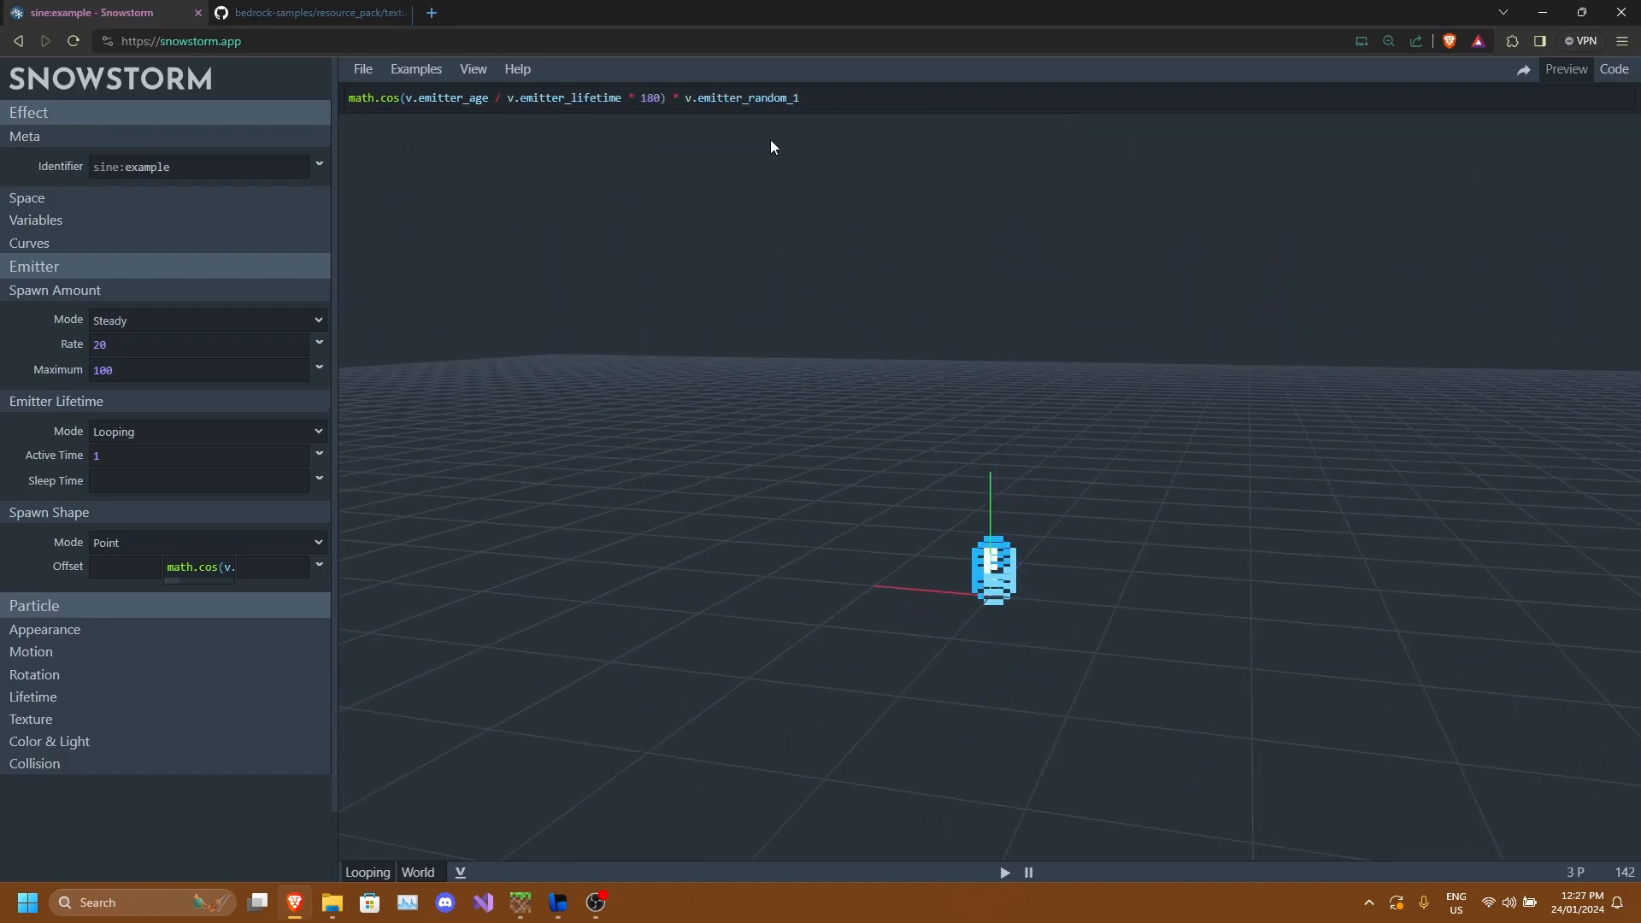
pyautogui.write('-')
pyautogui.click(660, 98)
pyautogui.press('BackSpace')
pyautogui.press('BackSpace')
pyautogui.press('BackSpace')
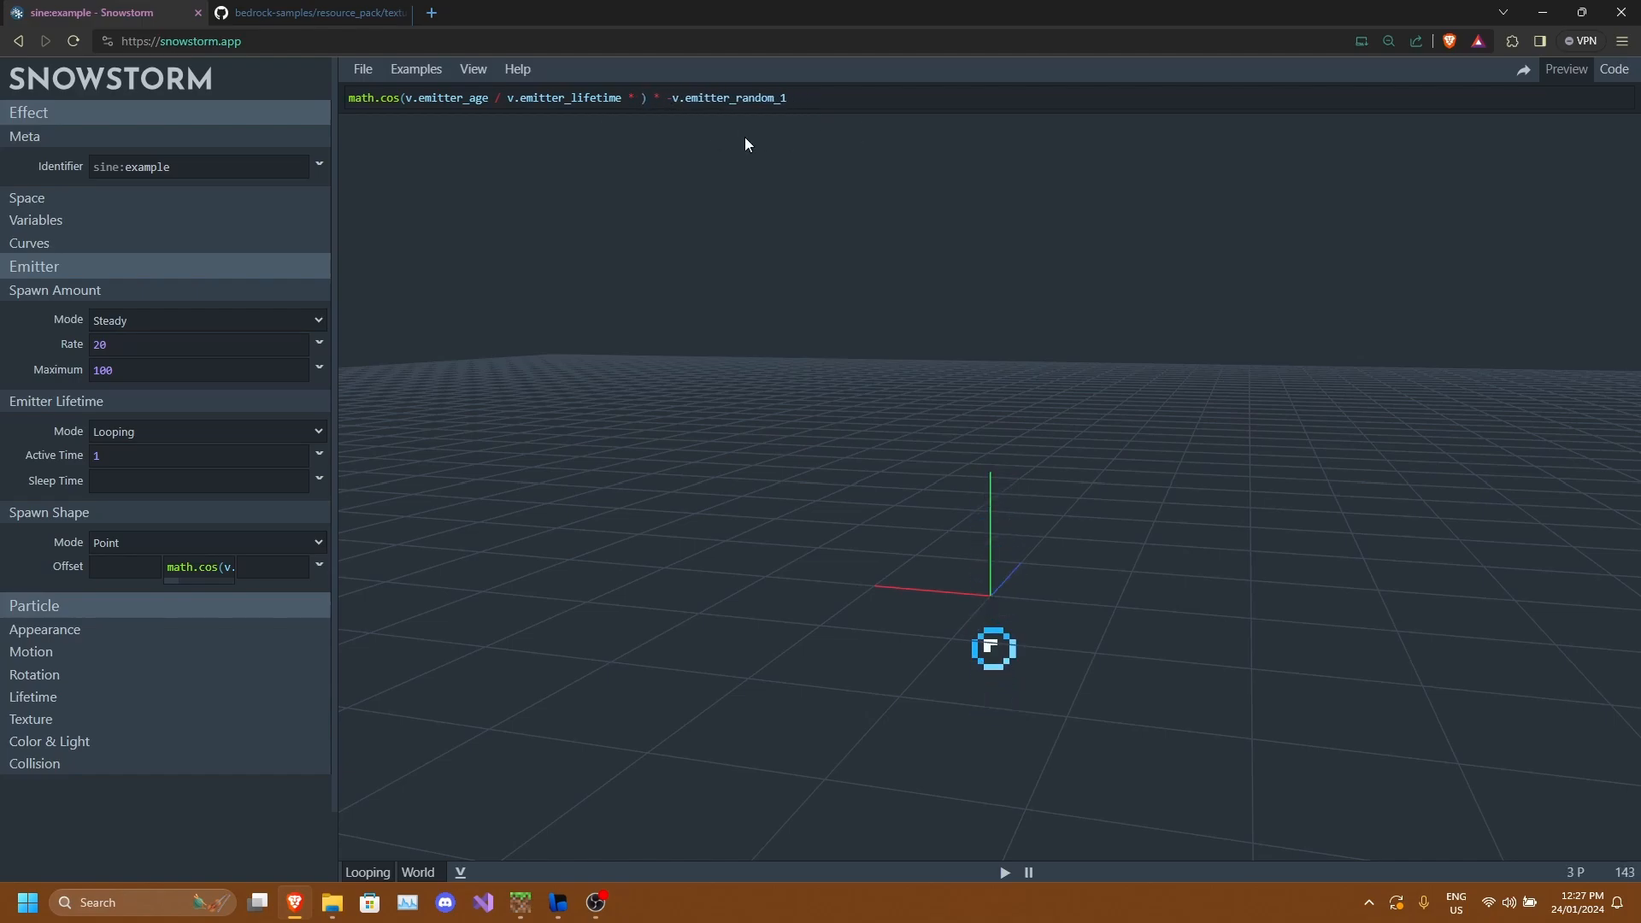
pyautogui.write('360')
# Set the spawn amount rate to 30.
pyautogui.moveTo(993, 470); pyautogui.dragTo(1088, 436)
pyautogui.scroll(-1, 134, 500)
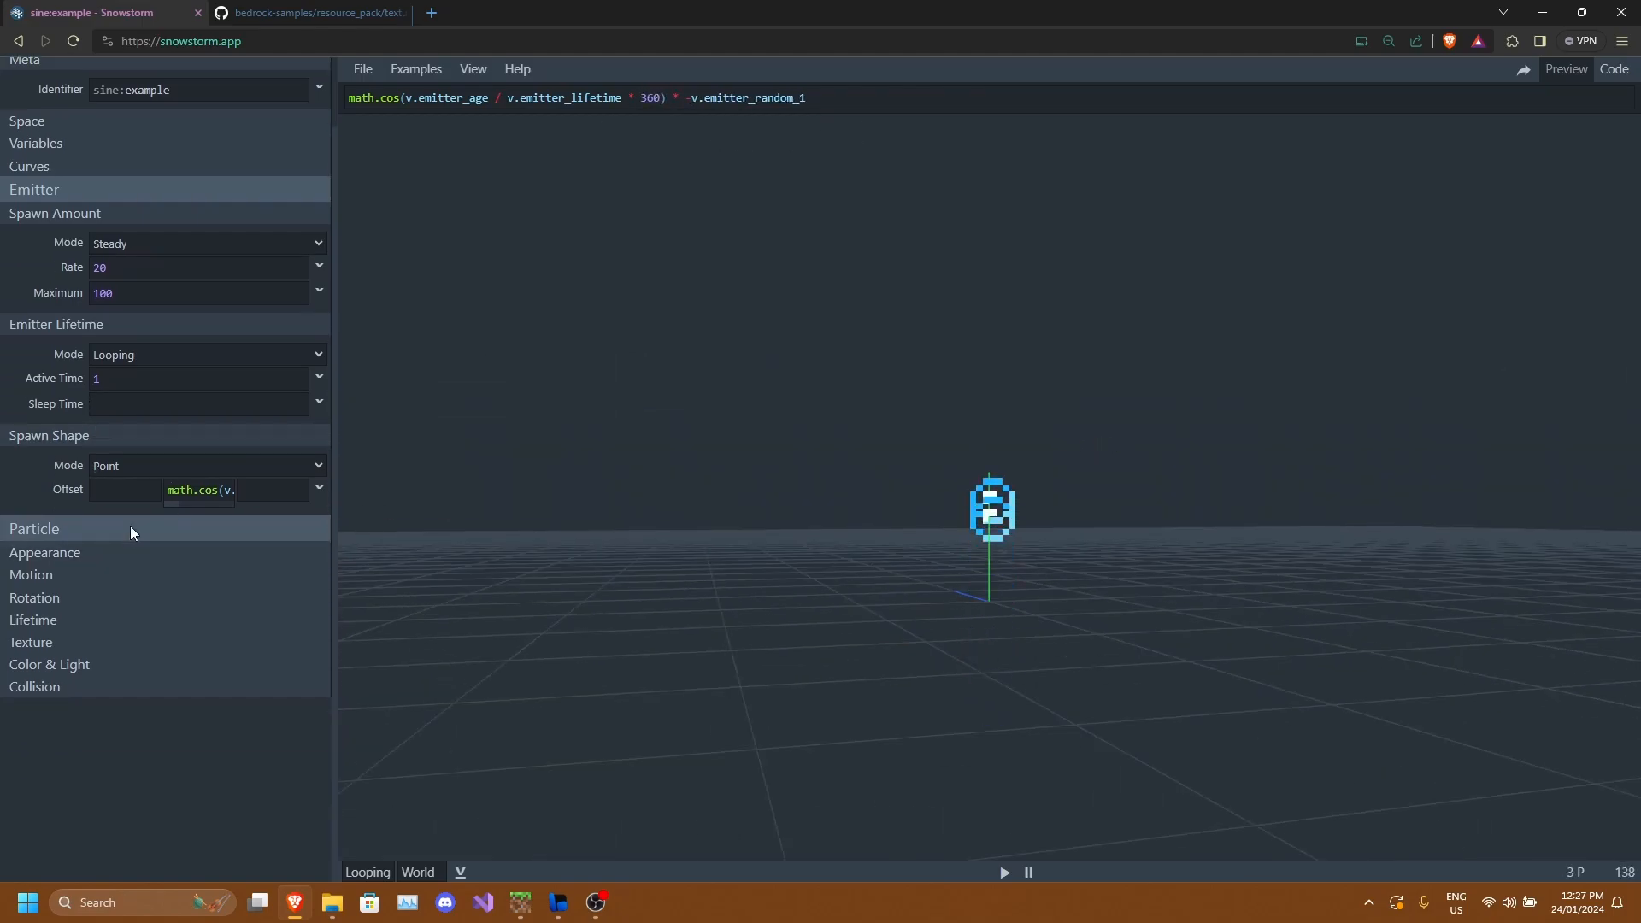
pyautogui.click(128, 551)
pyautogui.scroll(1, 120, 601)
pyautogui.click(162, 349)
pyautogui.press('BackSpace')
pyautogui.press('BackSpace')
pyautogui.write('30')
pyautogui.scroll(5, 466, 675)
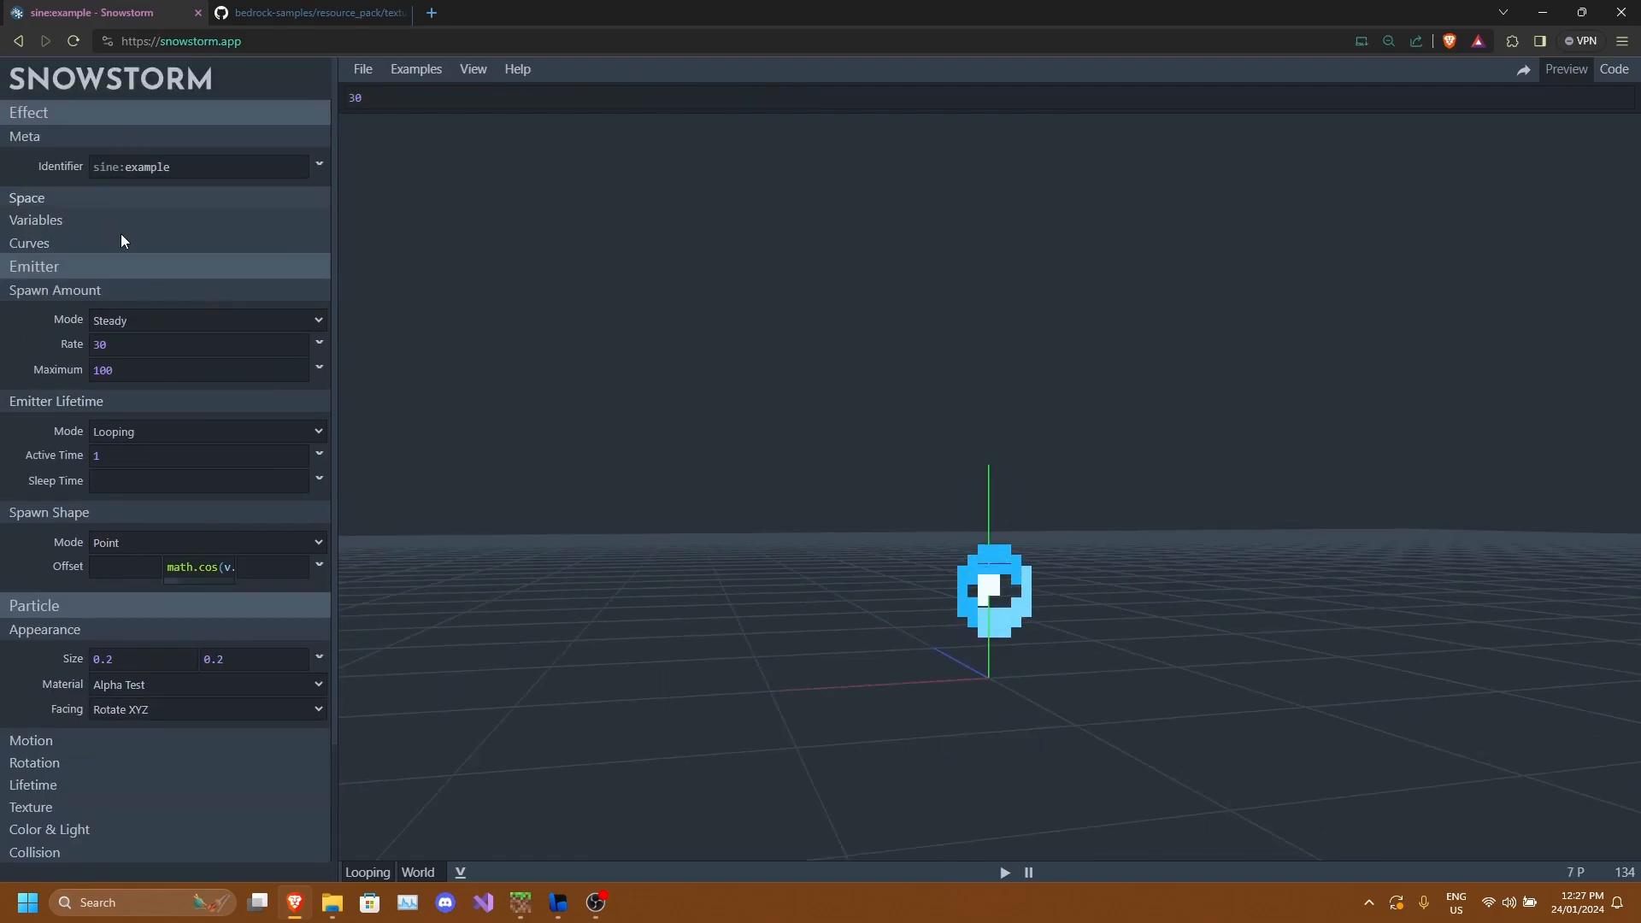
# Multiply the Y offset expression by 10.
pyautogui.click(202, 567)
pyautogui.moveTo(937, 121); pyautogui.dragTo(934, 114)
pyautogui.click(923, 99)
pyautogui.write('* 10')
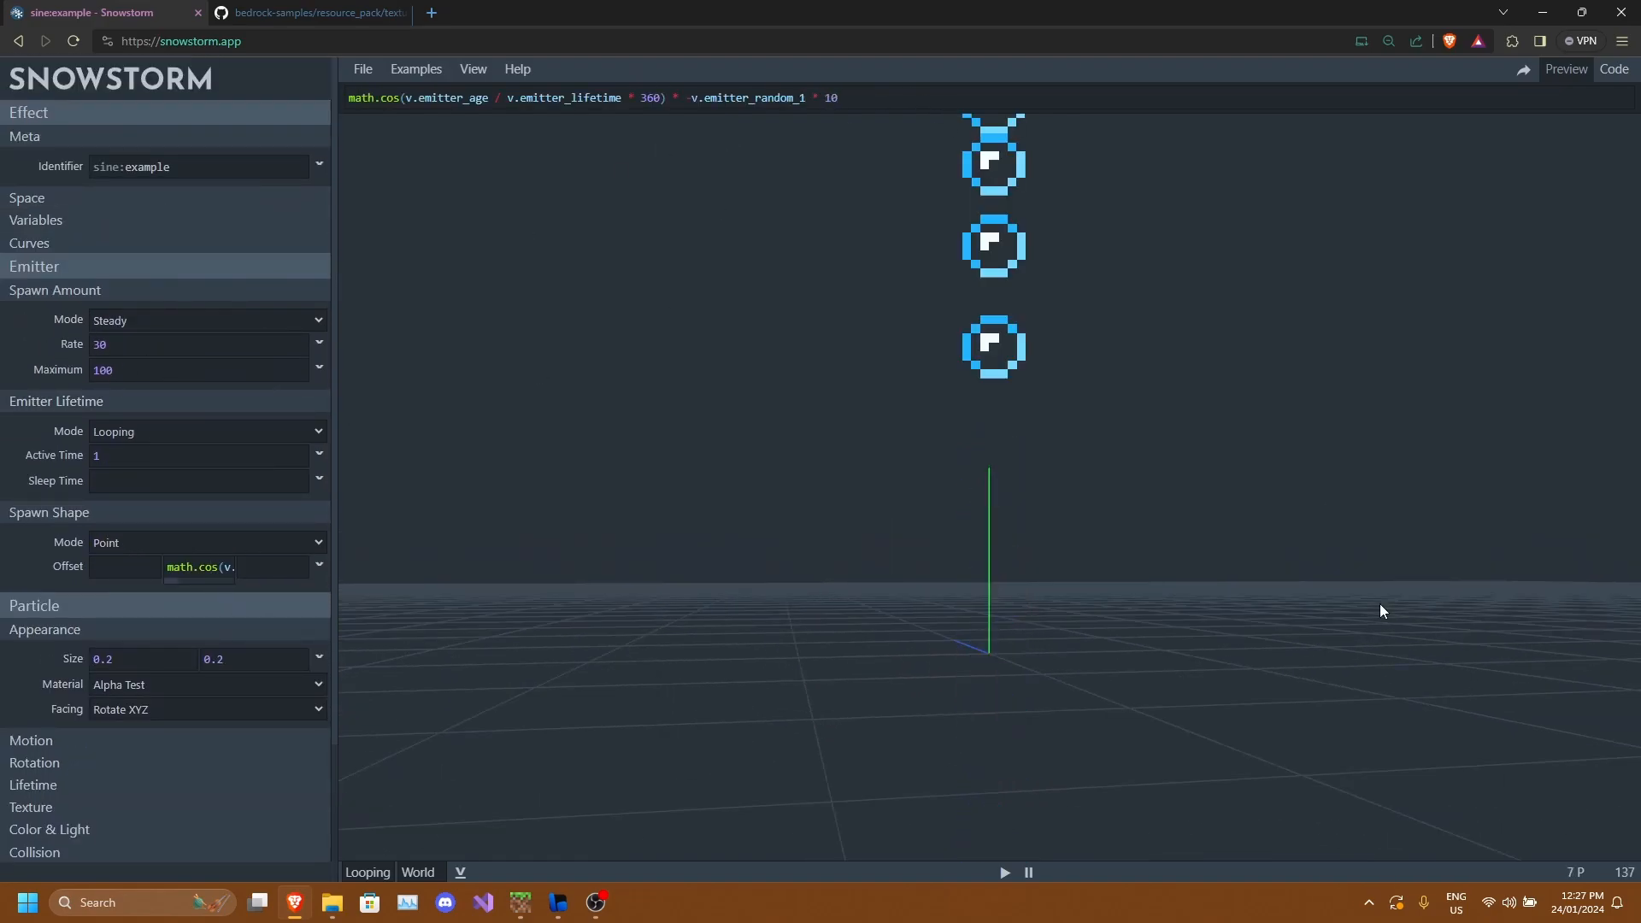
# Change the Y offset expression's multiplier to 2.
pyautogui.scroll(-8, 1379, 605)
pyautogui.press('BackSpace')
pyautogui.press('BackSpace')
pyautogui.write('2')
# Set the particle motion's speed to 2.
pyautogui.scroll(-3, 1157, 494)
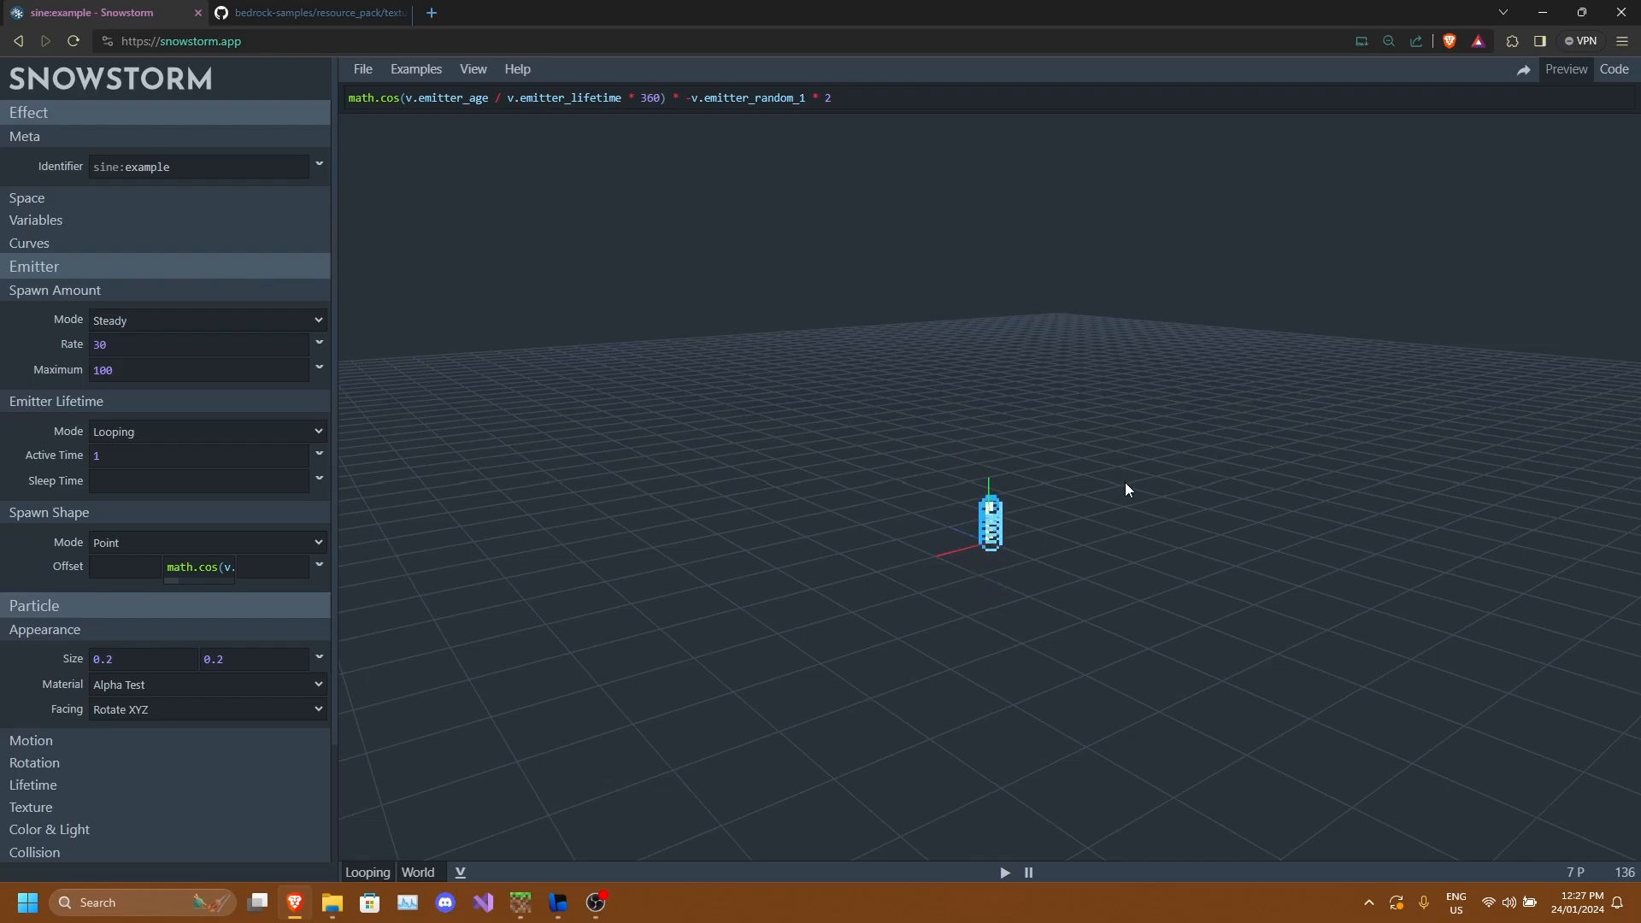
pyautogui.scroll(-2, 96, 598)
pyautogui.click(92, 595)
pyautogui.click(83, 582)
pyautogui.click(189, 657)
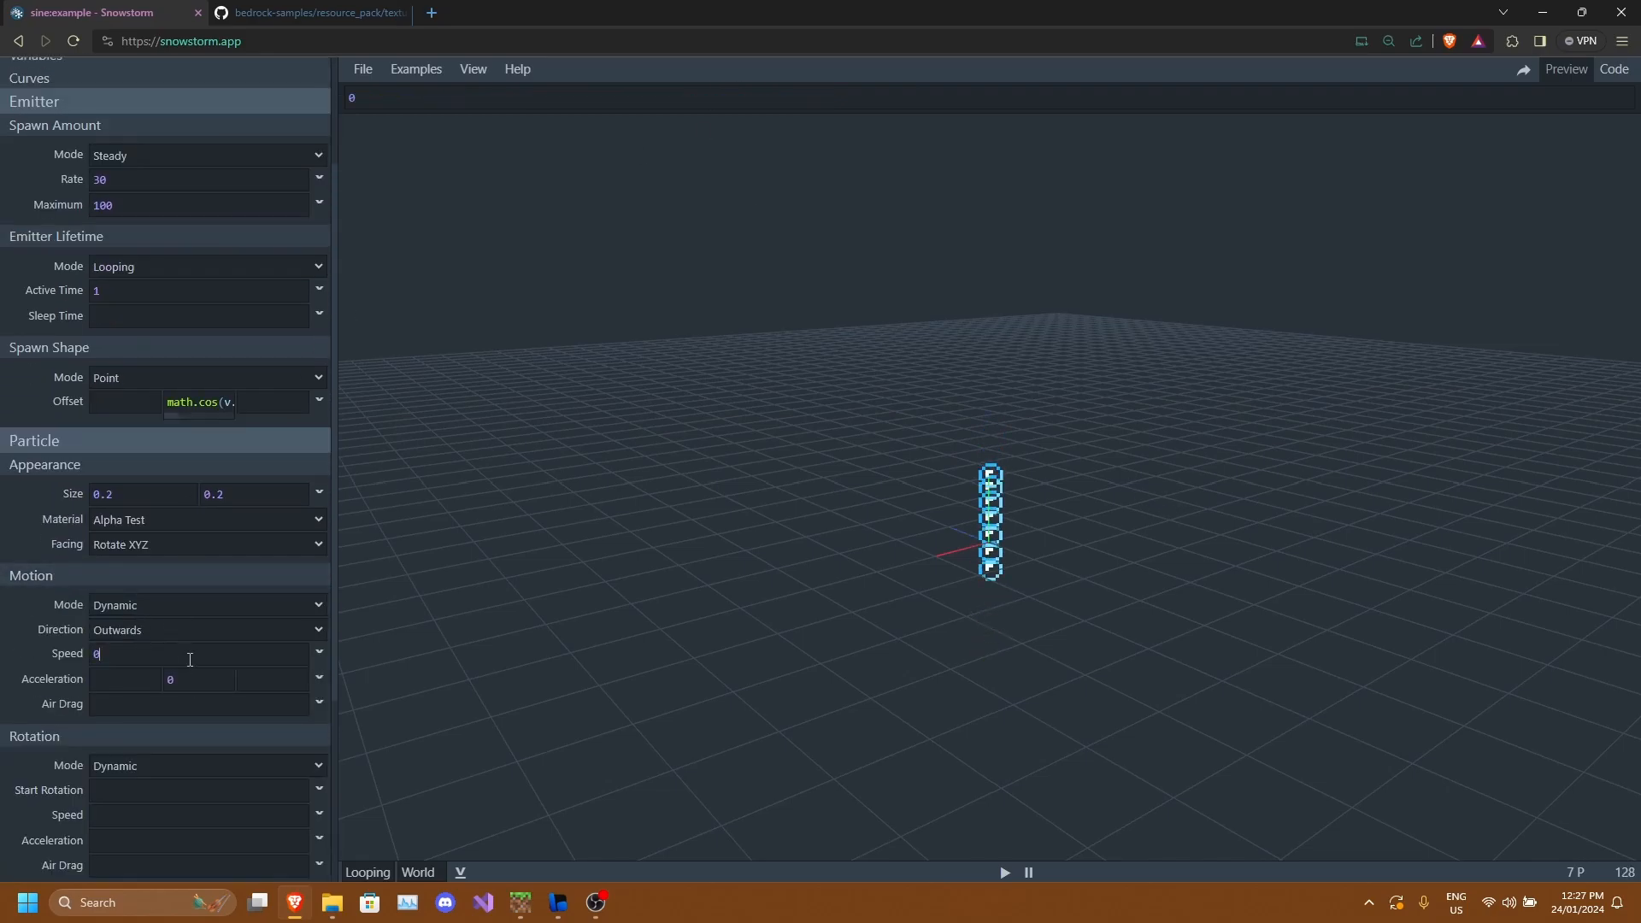
pyautogui.press('BackSpace')
pyautogui.write('2')
# Set the motion's Y acceleration to 1.
pyautogui.moveTo(849, 512); pyautogui.dragTo(803, 542)
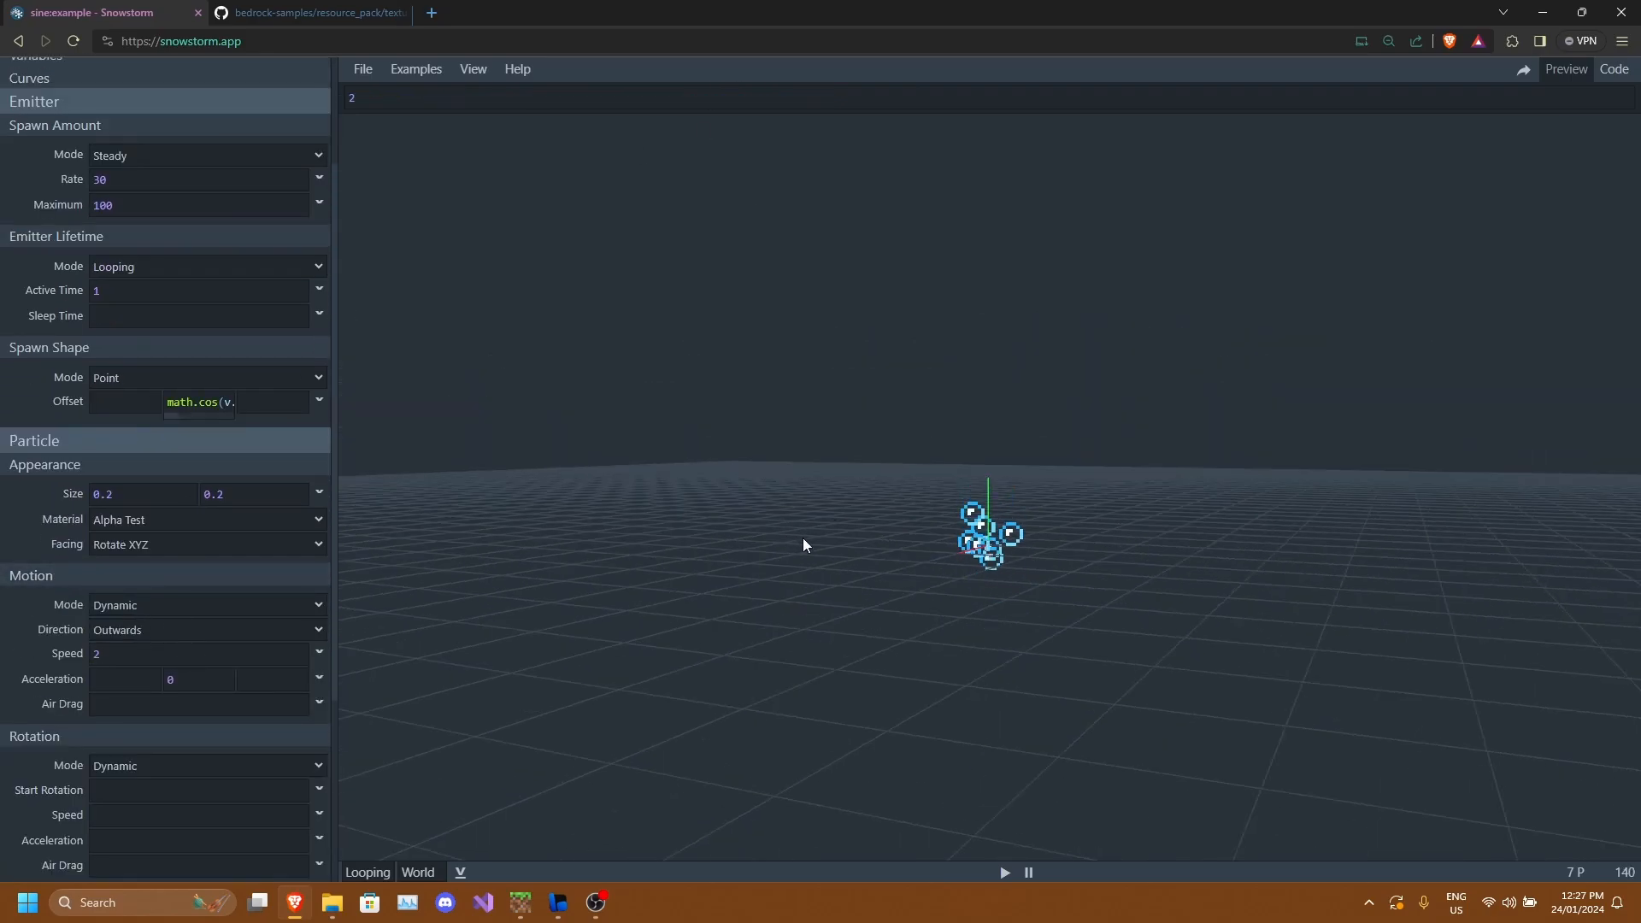
pyautogui.click(205, 680)
pyautogui.press('BackSpace')
pyautogui.write('1')
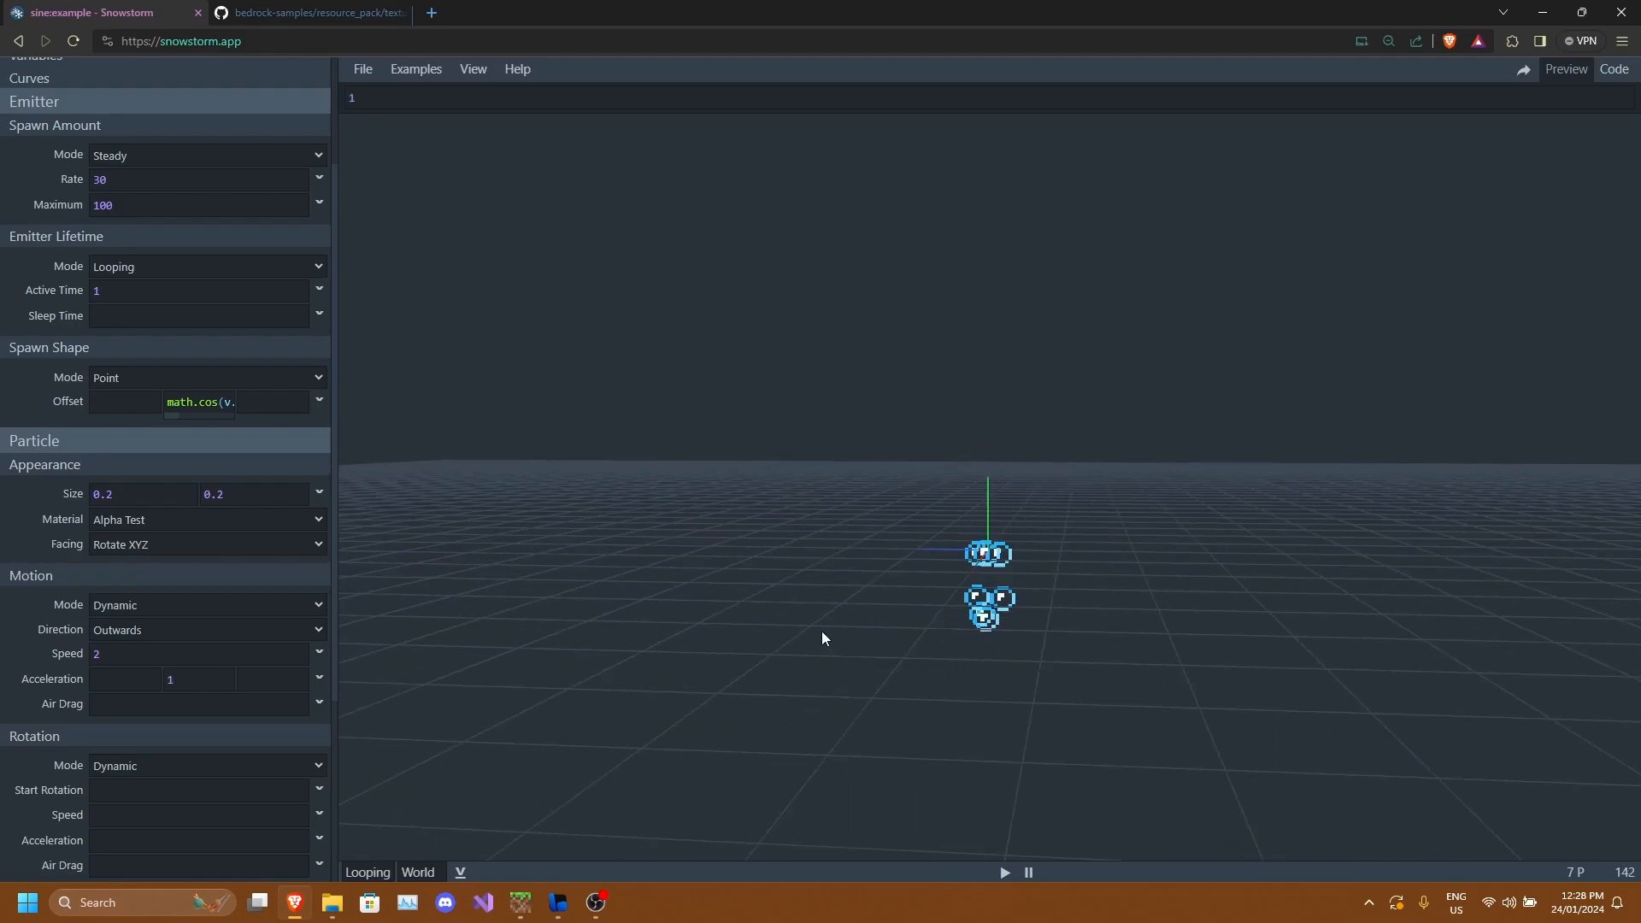
# Scroll through the particle settings to review them.
pyautogui.scroll(-4, 125, 623)
pyautogui.scroll(6, 125, 623)
pyautogui.scroll(-6, 85, 645)
pyautogui.click(76, 649)
pyautogui.scroll(-3, 80, 656)
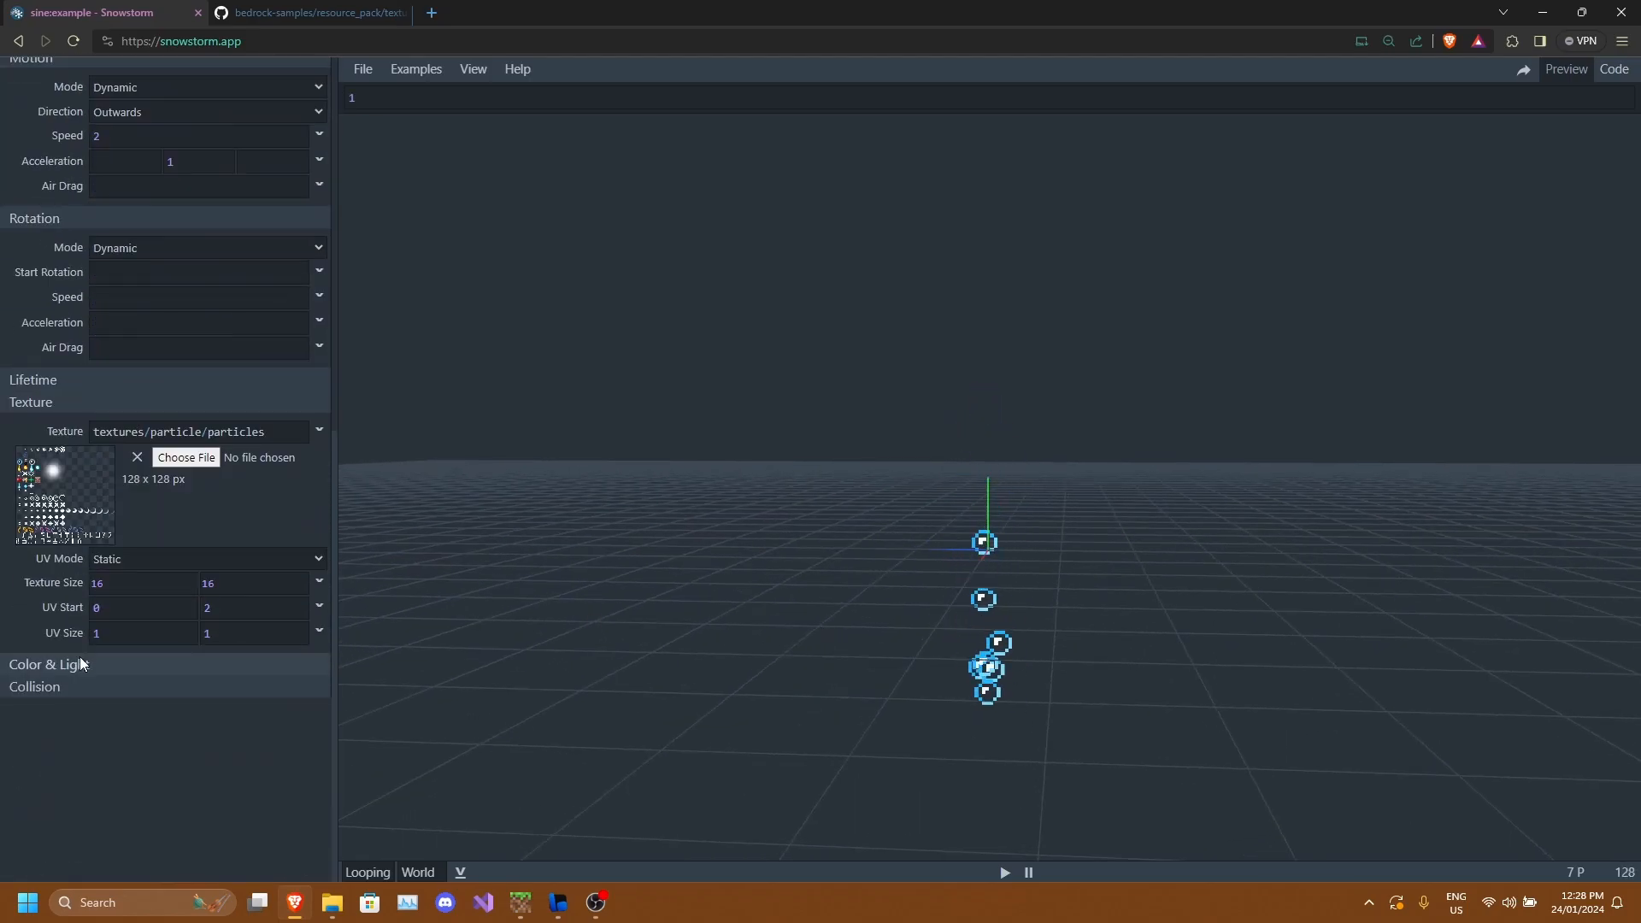
pyautogui.scroll(3, 154, 530)
pyautogui.scroll(5, 161, 516)
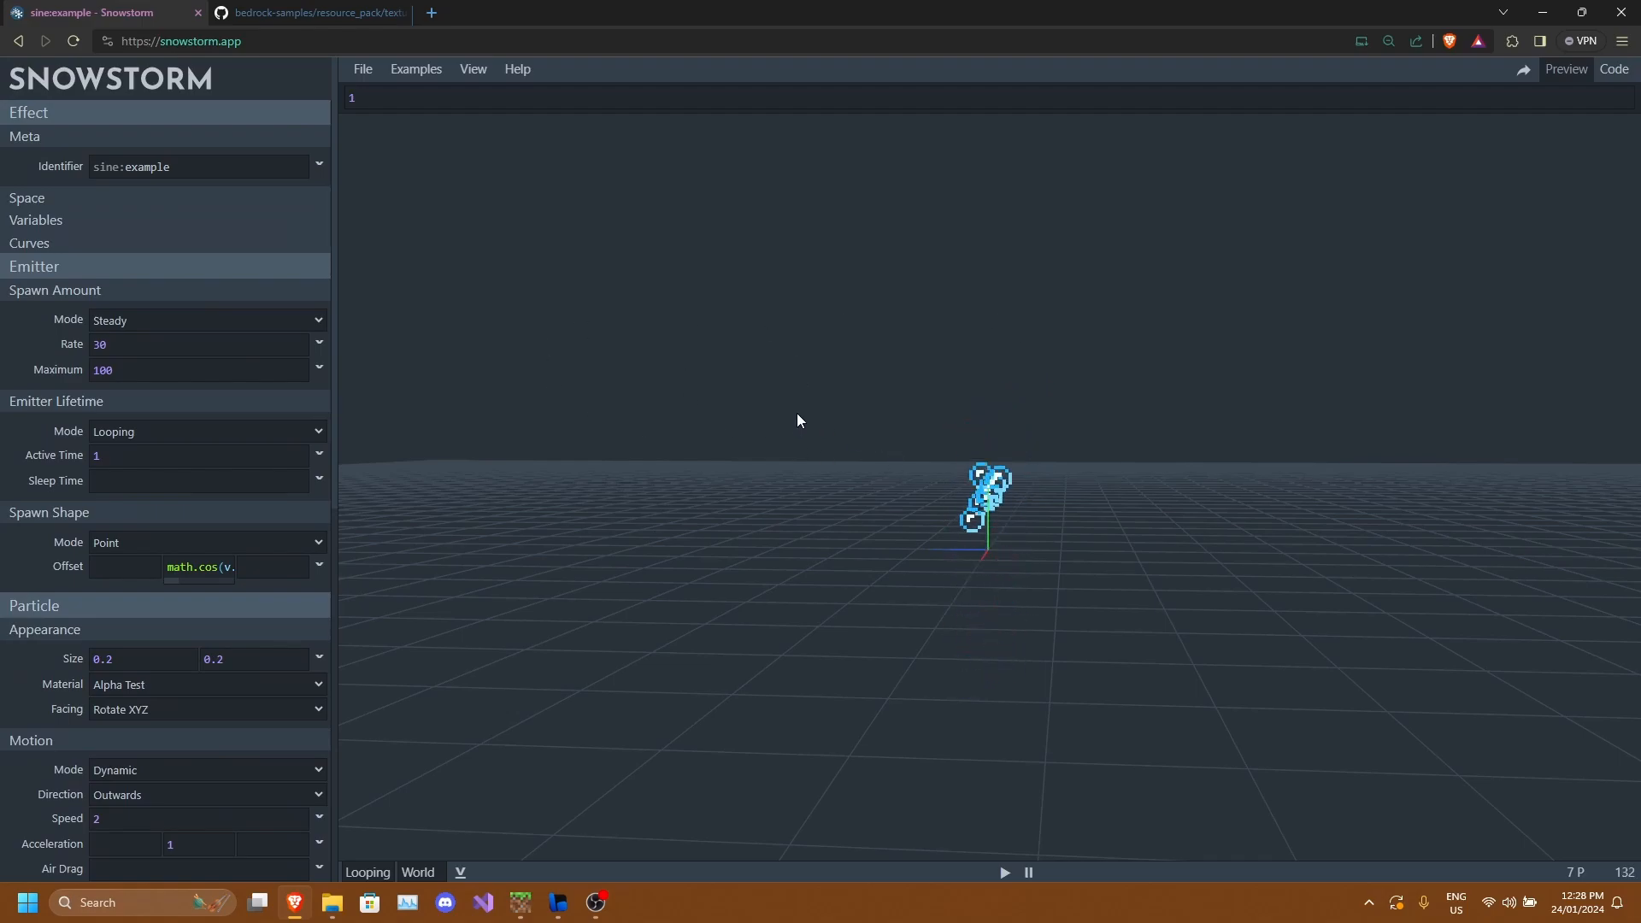
# Open the code view, review the generated particle JSON and copy it.
pyautogui.click(1613, 71)
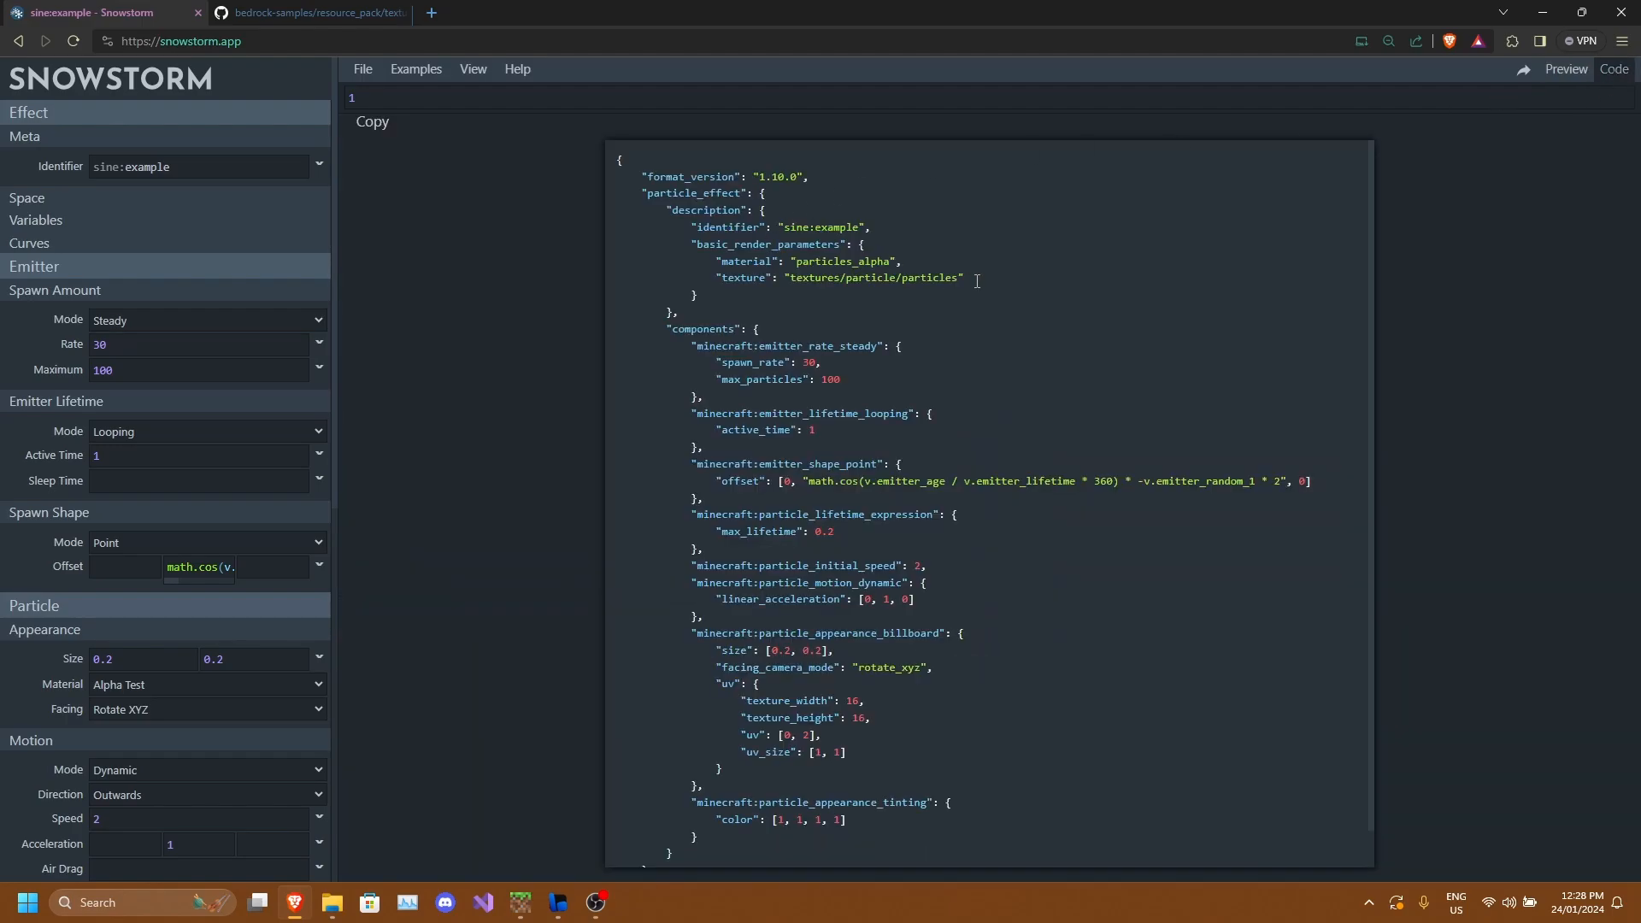
pyautogui.scroll(-2, 684, 231)
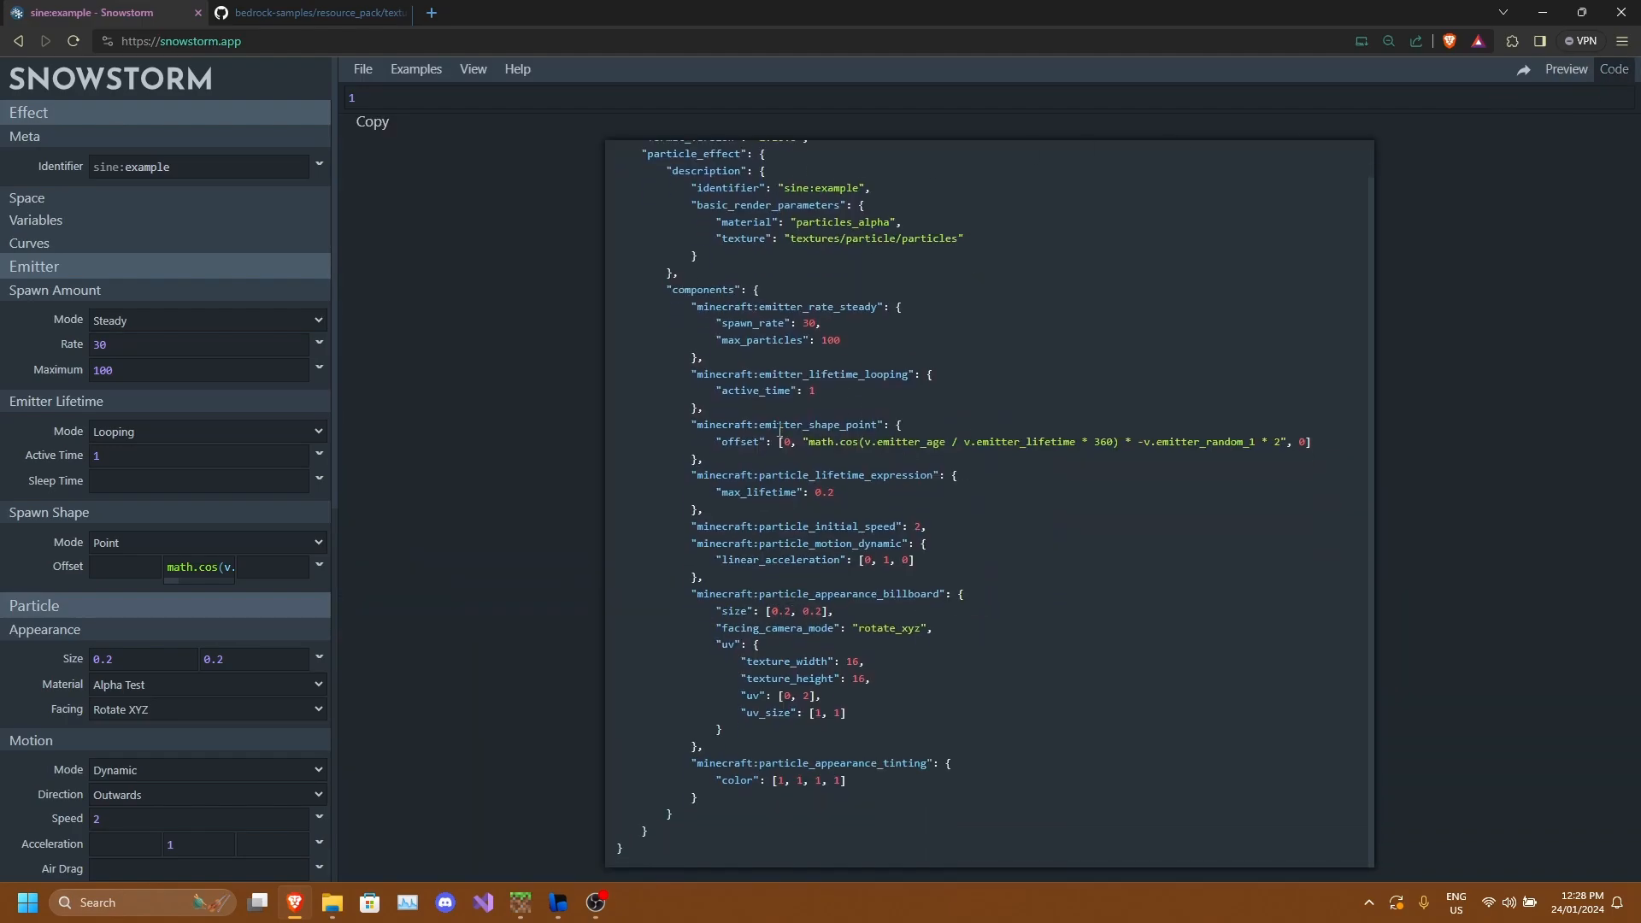
pyautogui.scroll(2, 721, 284)
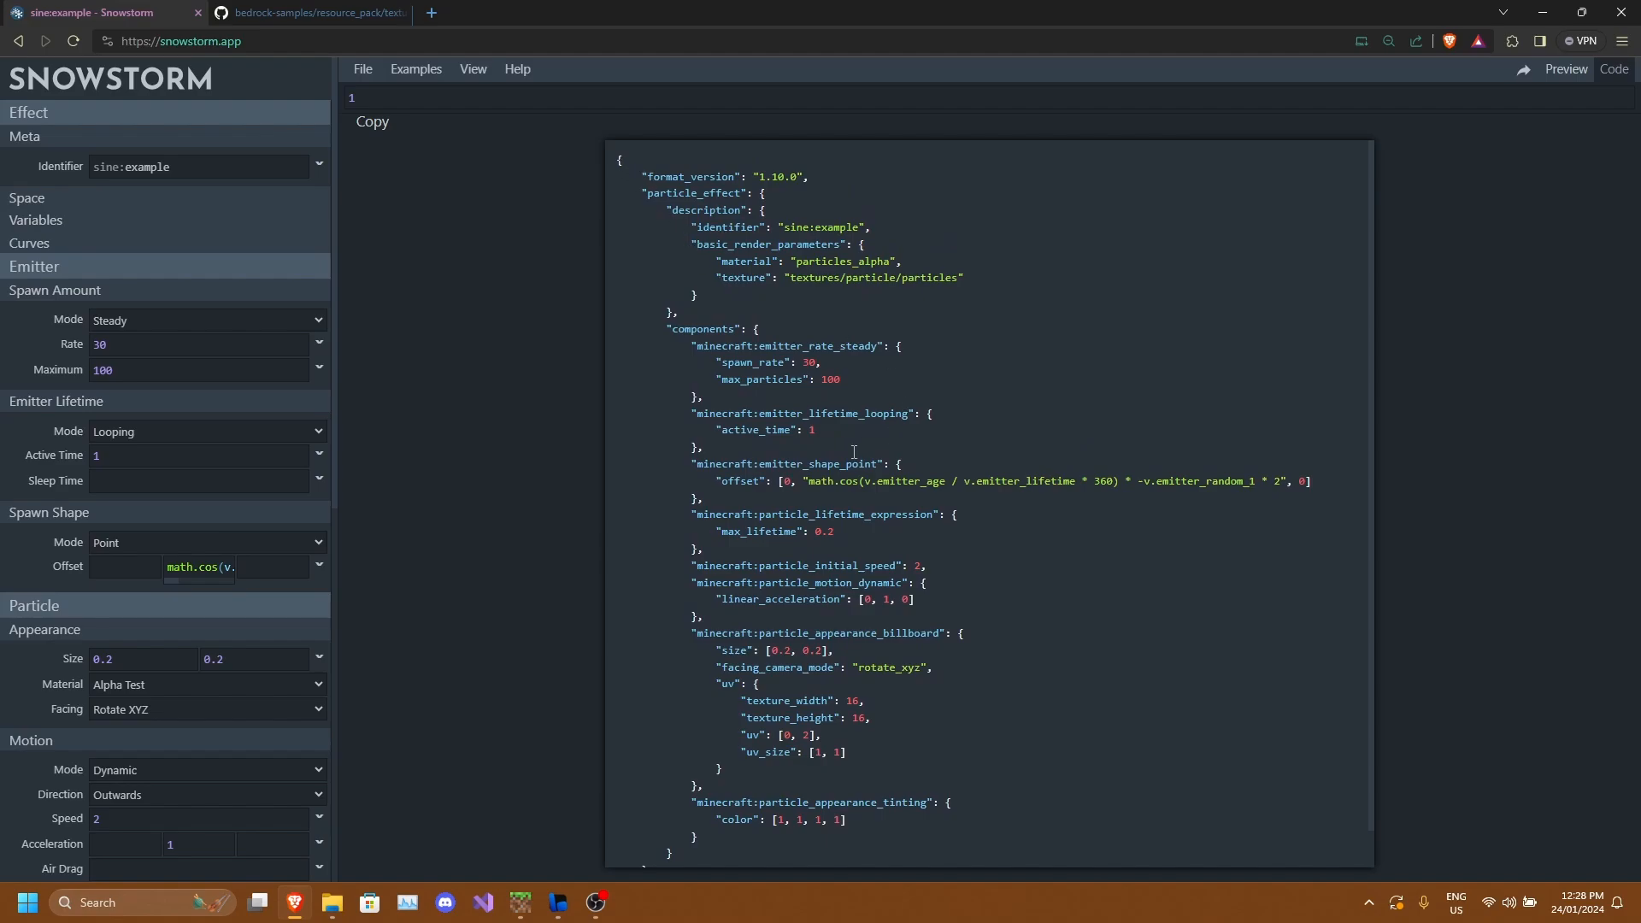
pyautogui.scroll(-1, 854, 452)
pyautogui.scroll(1, 832, 435)
pyautogui.click(371, 123)
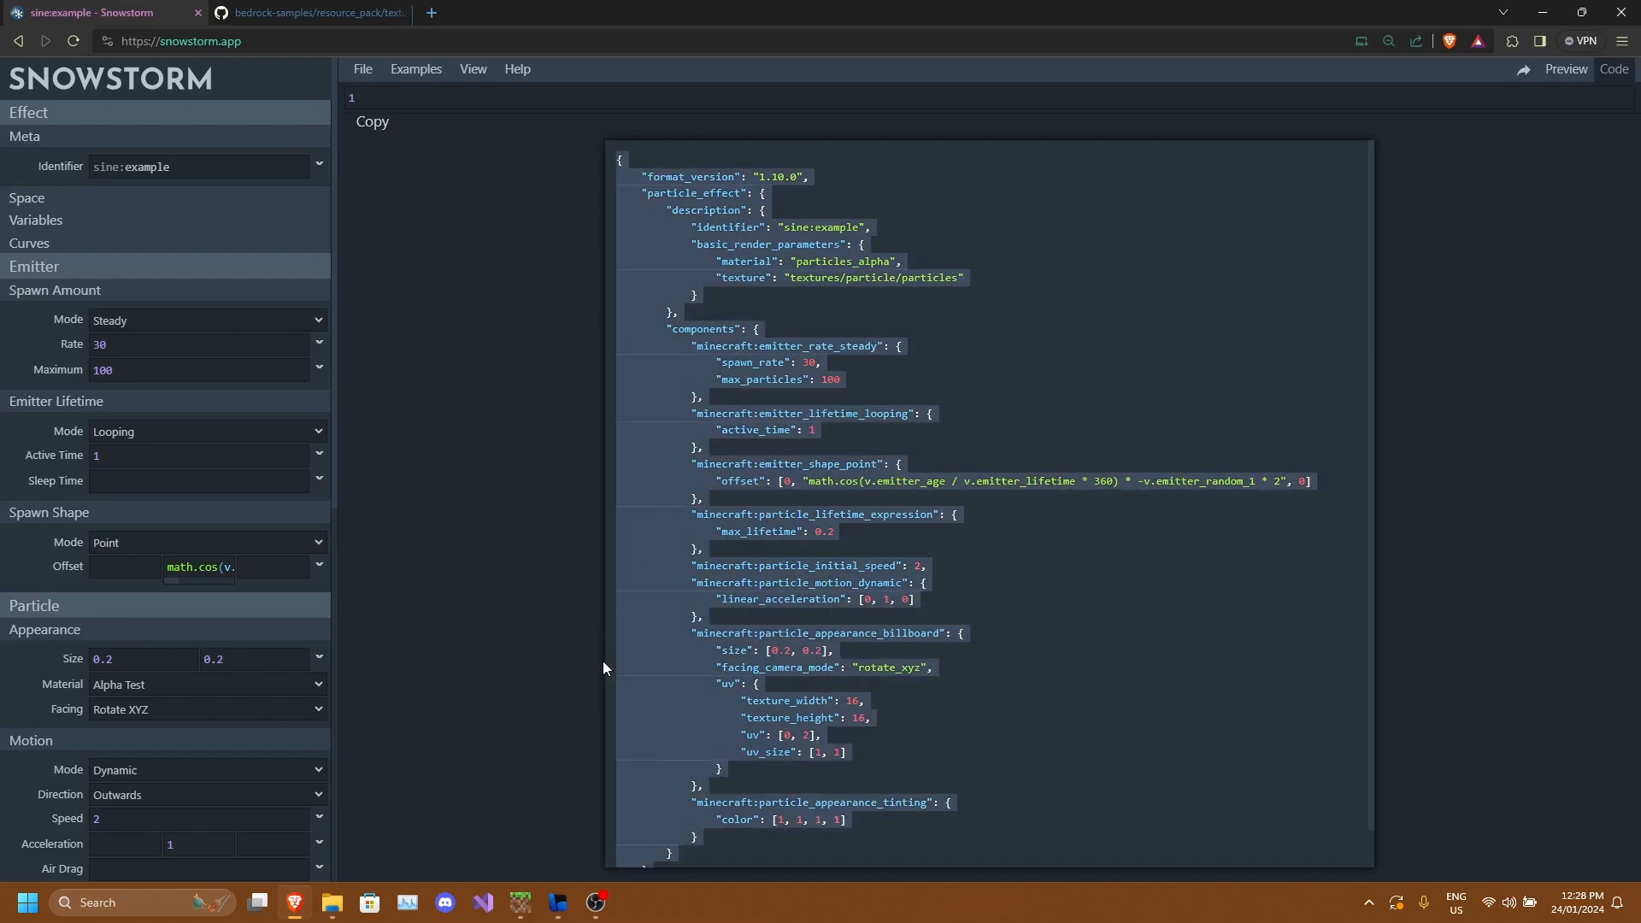
# Switch to bridge. and create a new particle file named example.
pyautogui.click(567, 902)
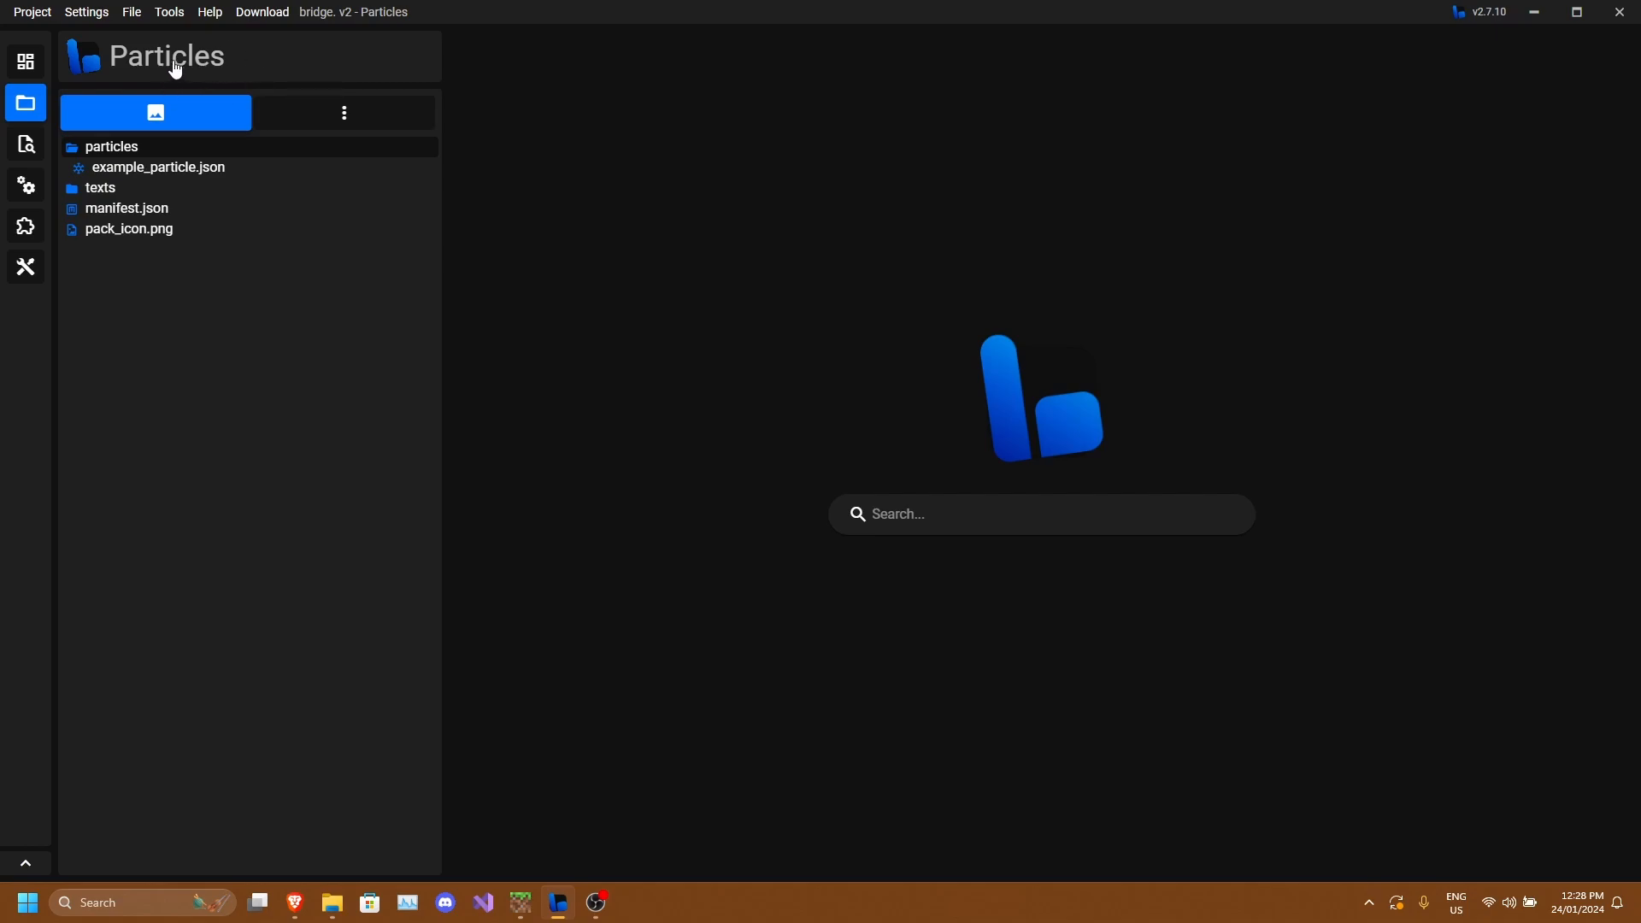
pyautogui.click(304, 123)
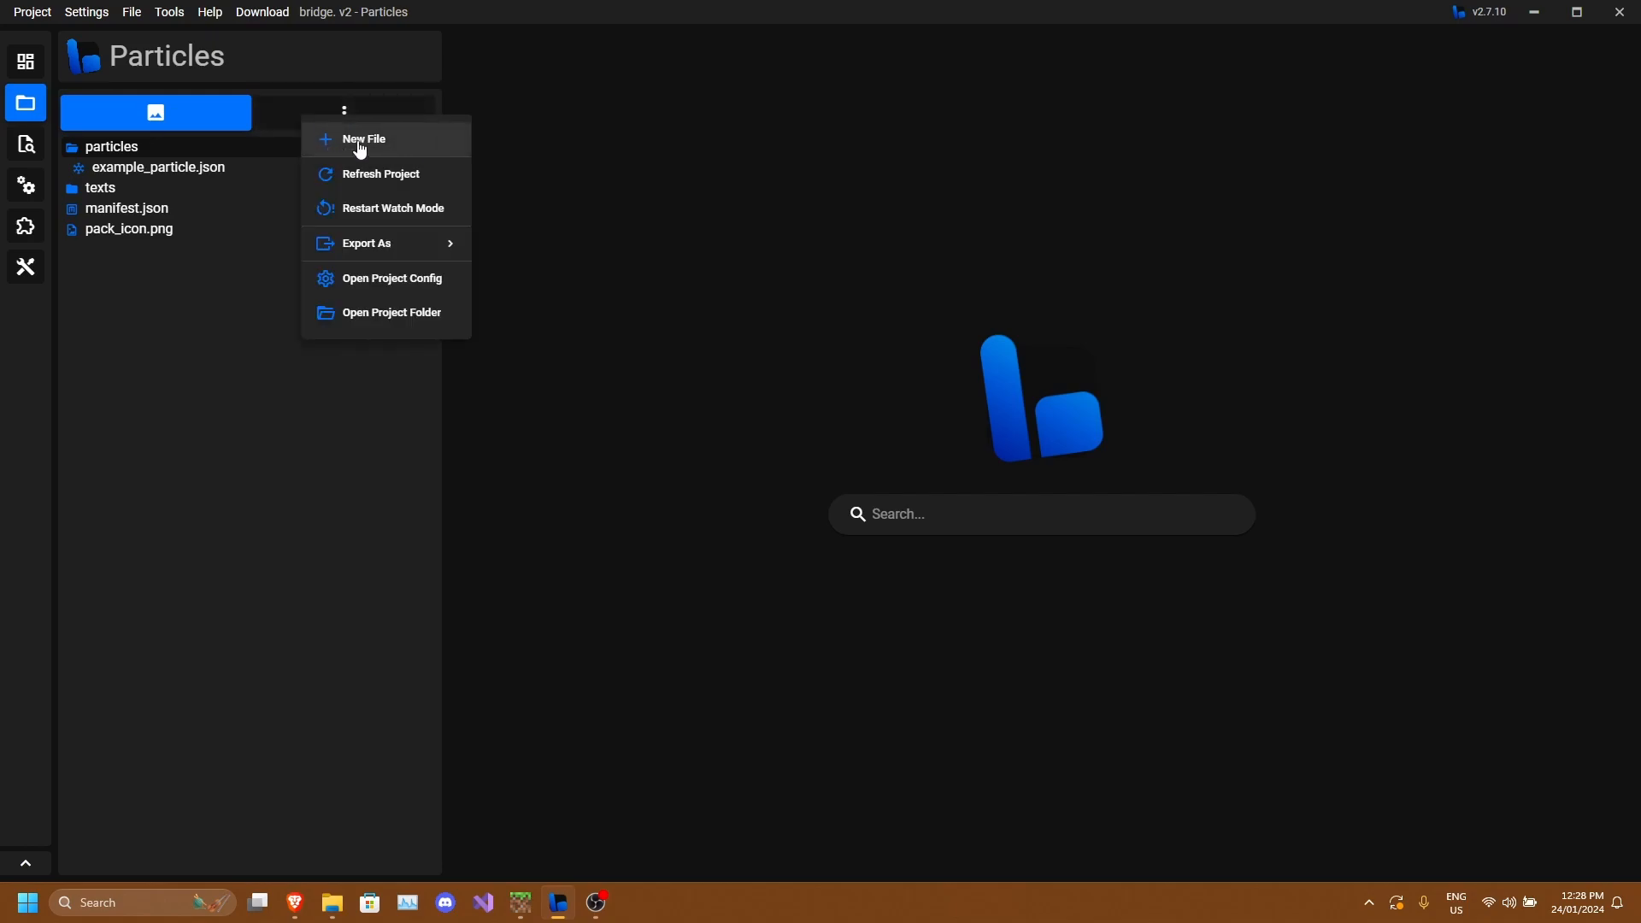
pyautogui.click(358, 143)
pyautogui.click(673, 317)
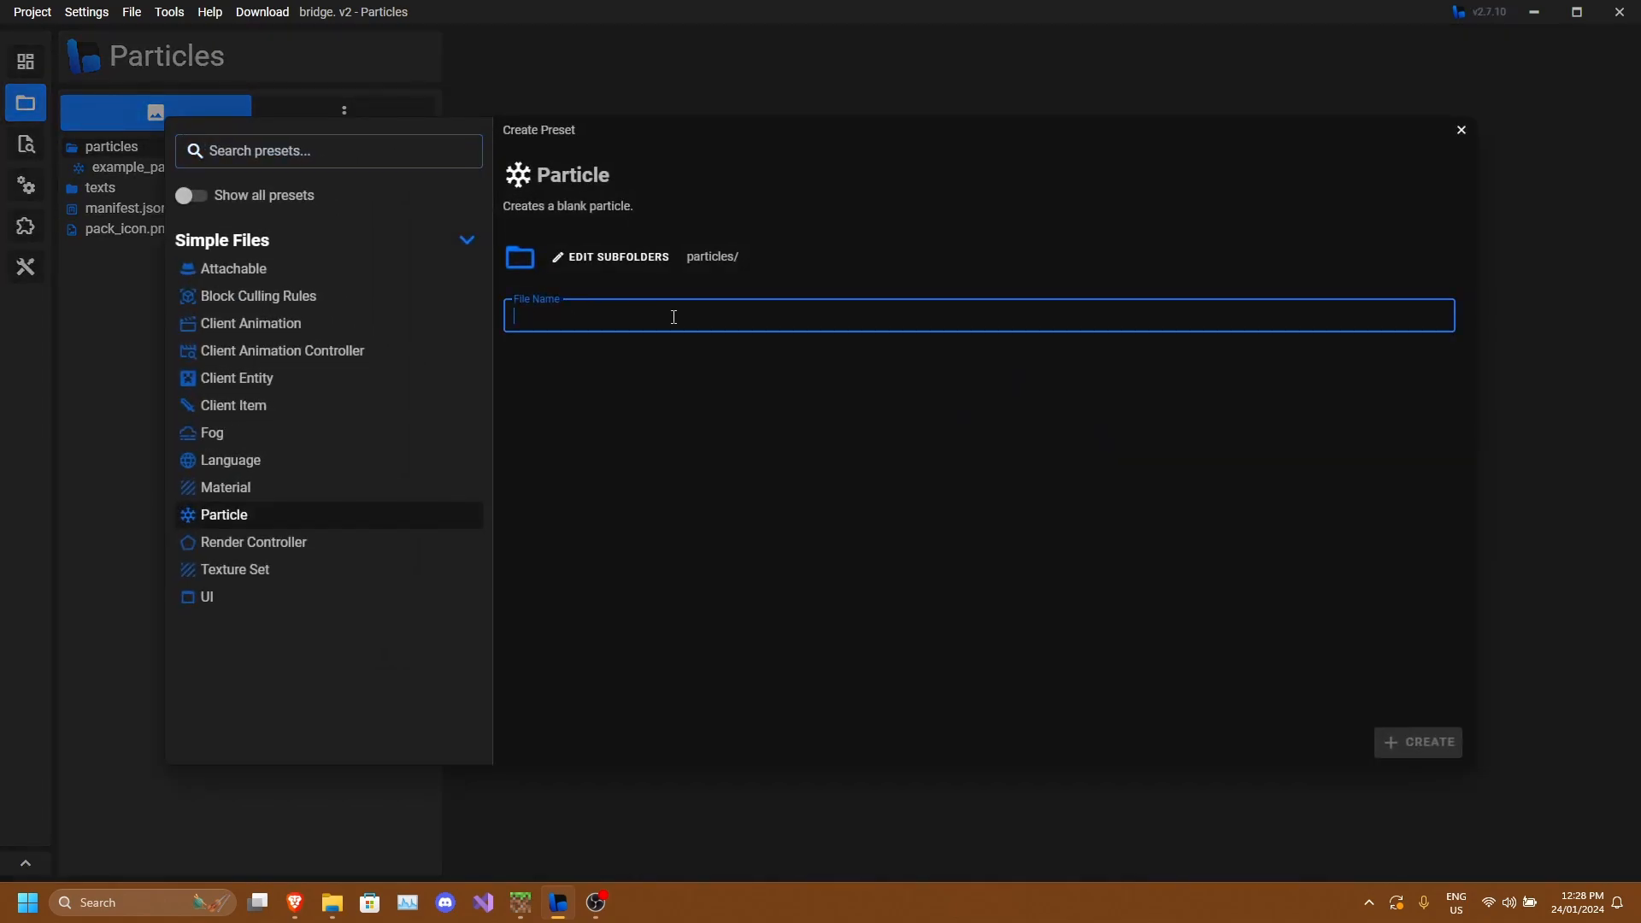
pyautogui.write('example')
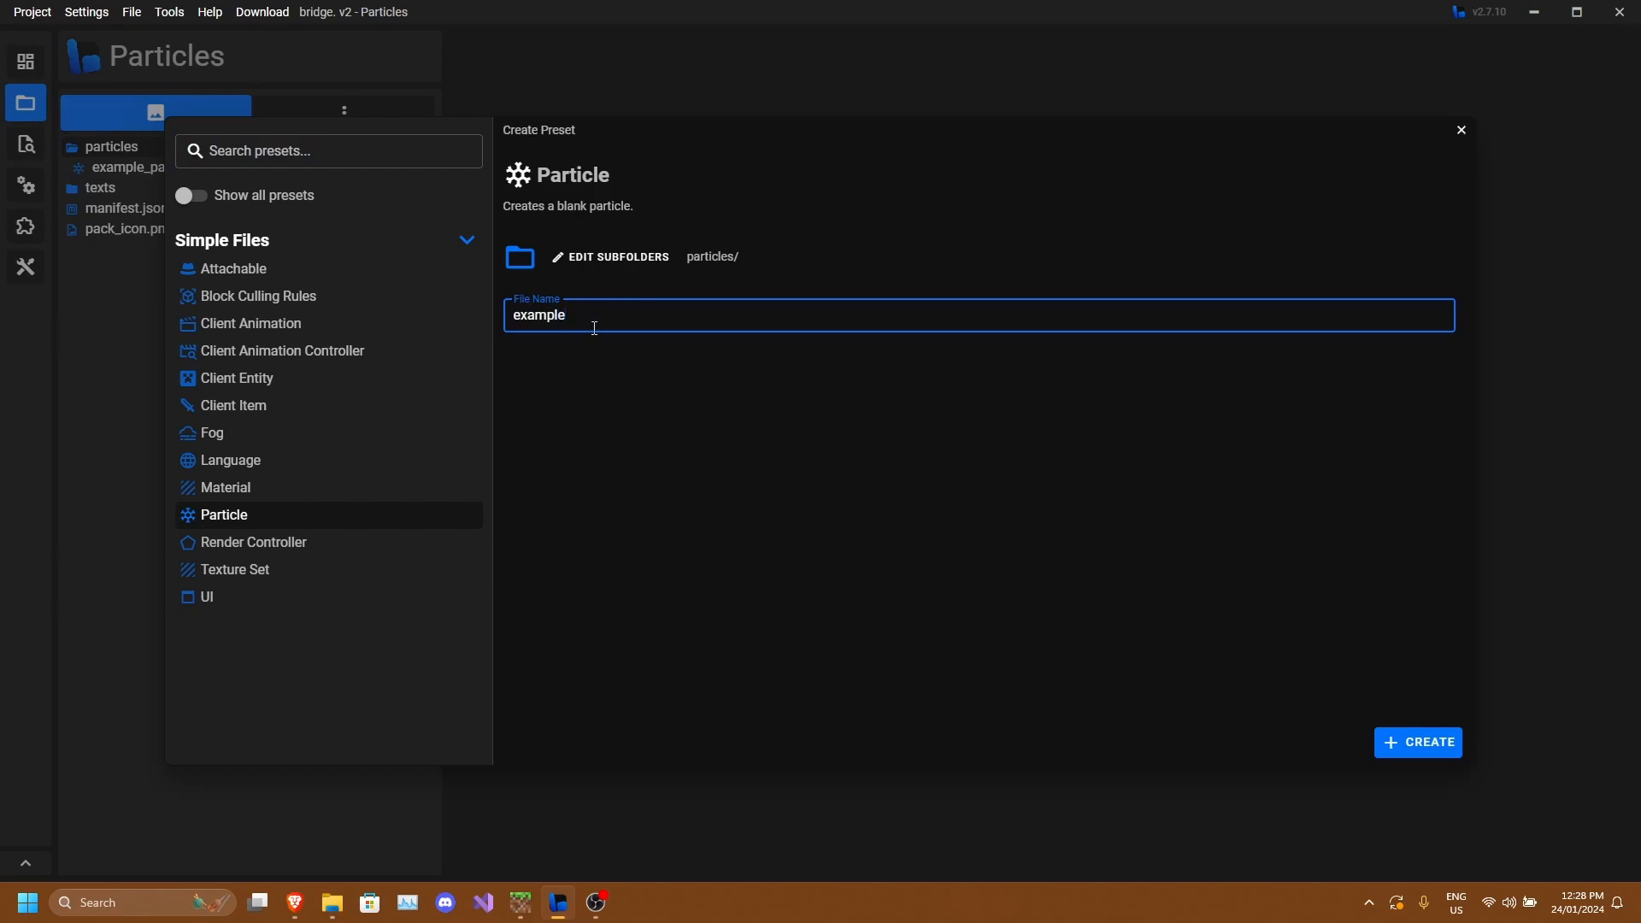
pyautogui.click(1438, 743)
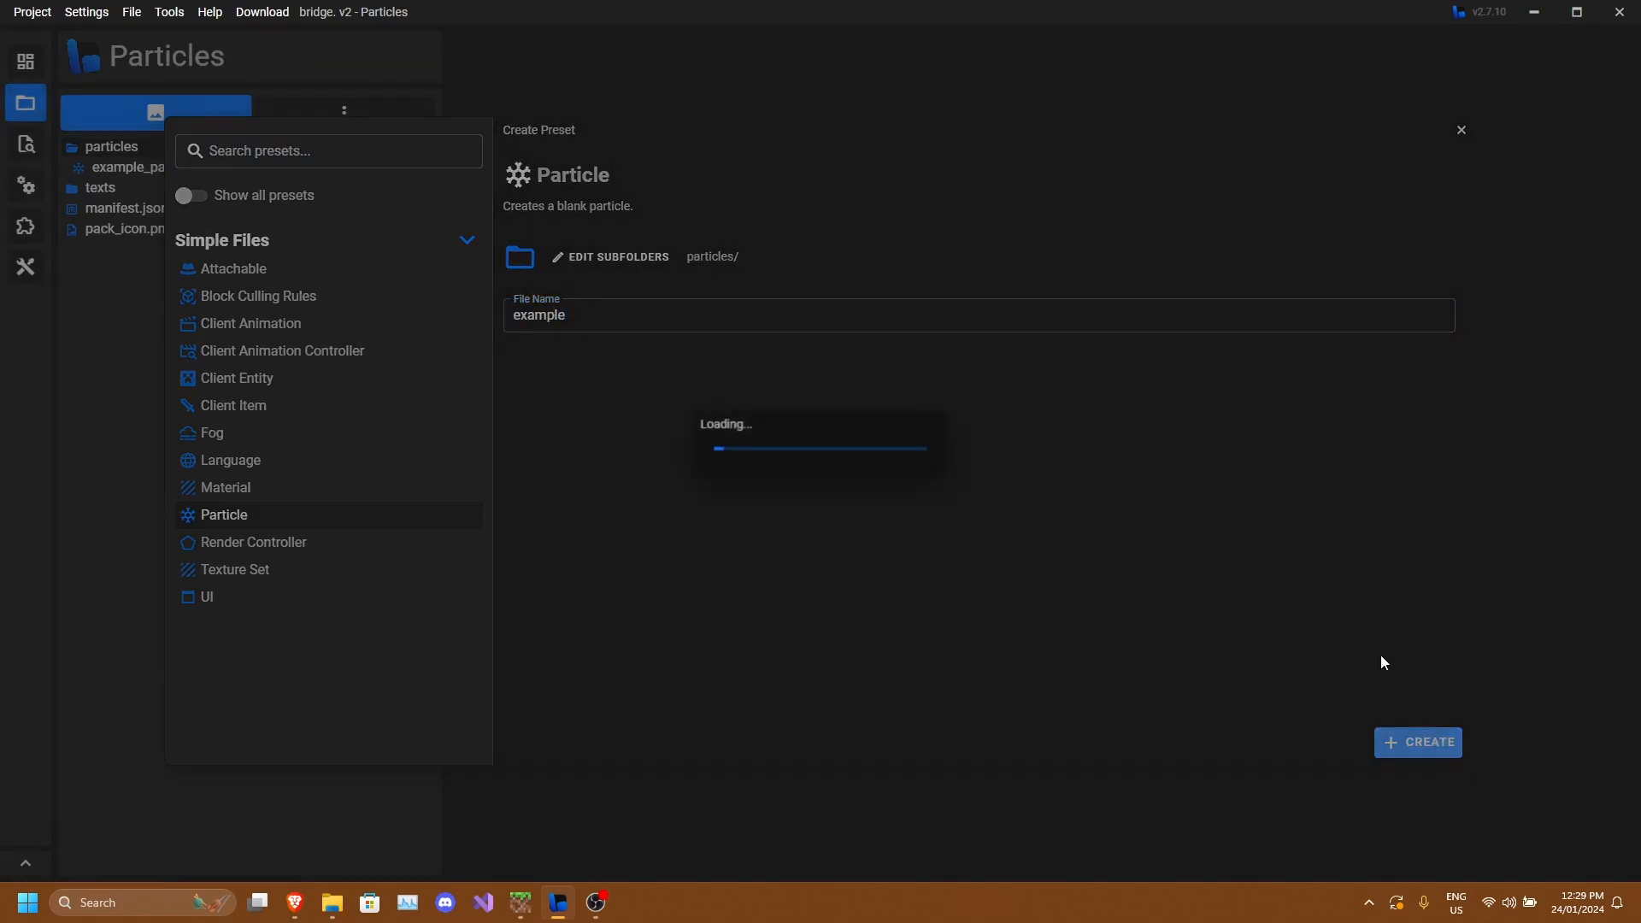
# Replace the new file's contents with the copied JSON and save it.
pyautogui.click(740, 370)
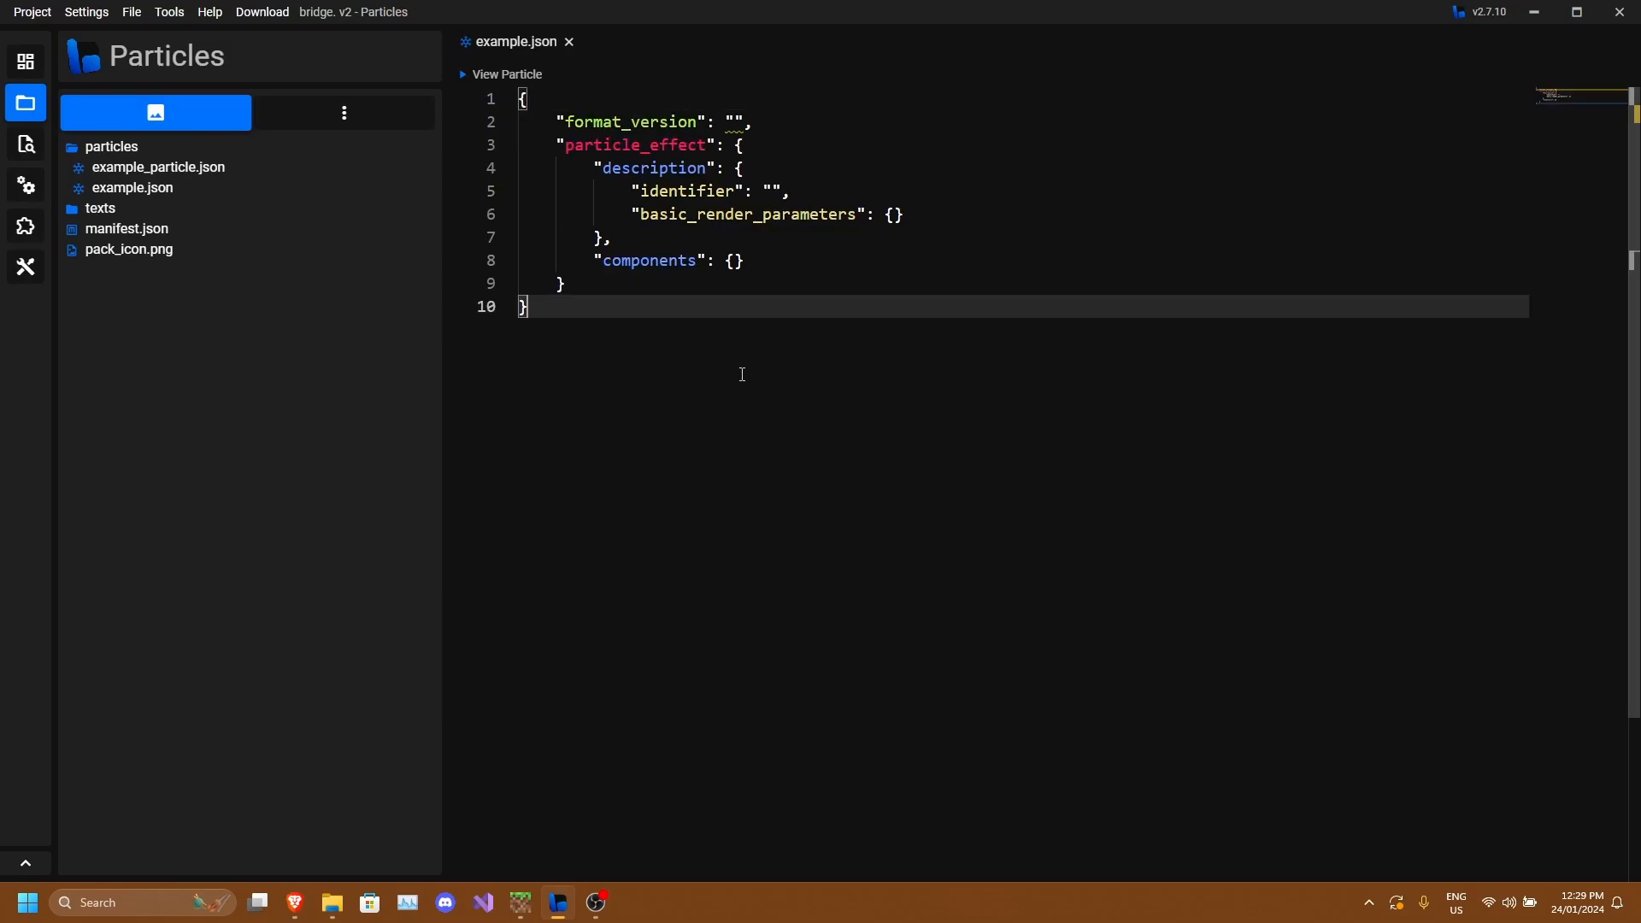
pyautogui.hotkey('ctrl', 'a')
pyautogui.press('BackSpace')
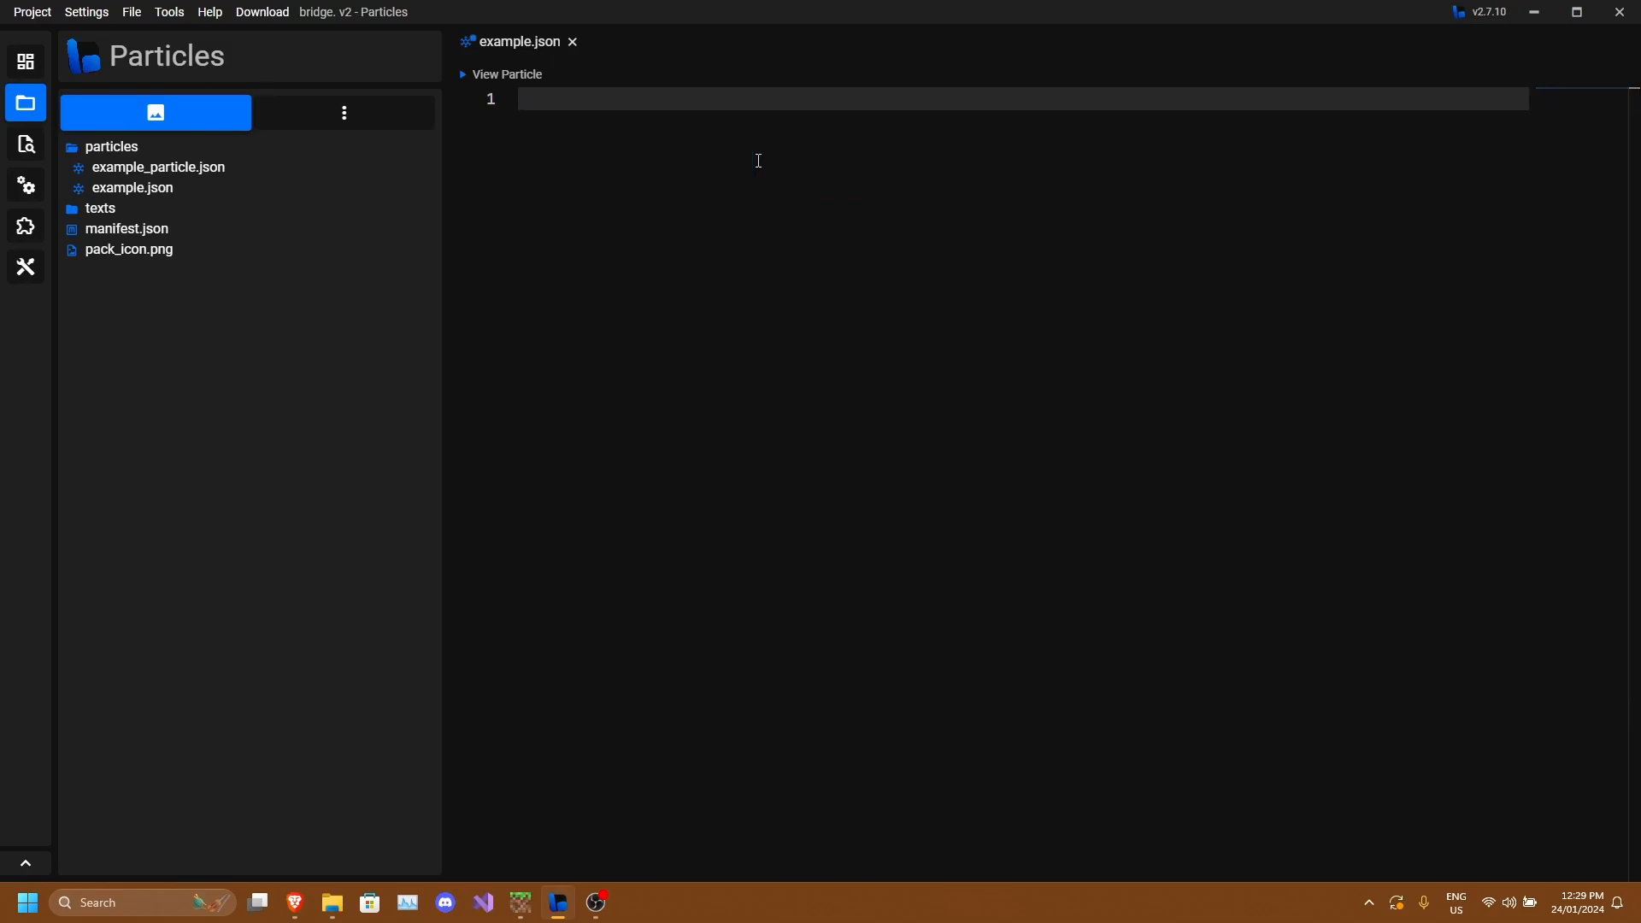
pyautogui.hotkey('ctrl', 'v')
pyautogui.scroll(5, 983, 347)
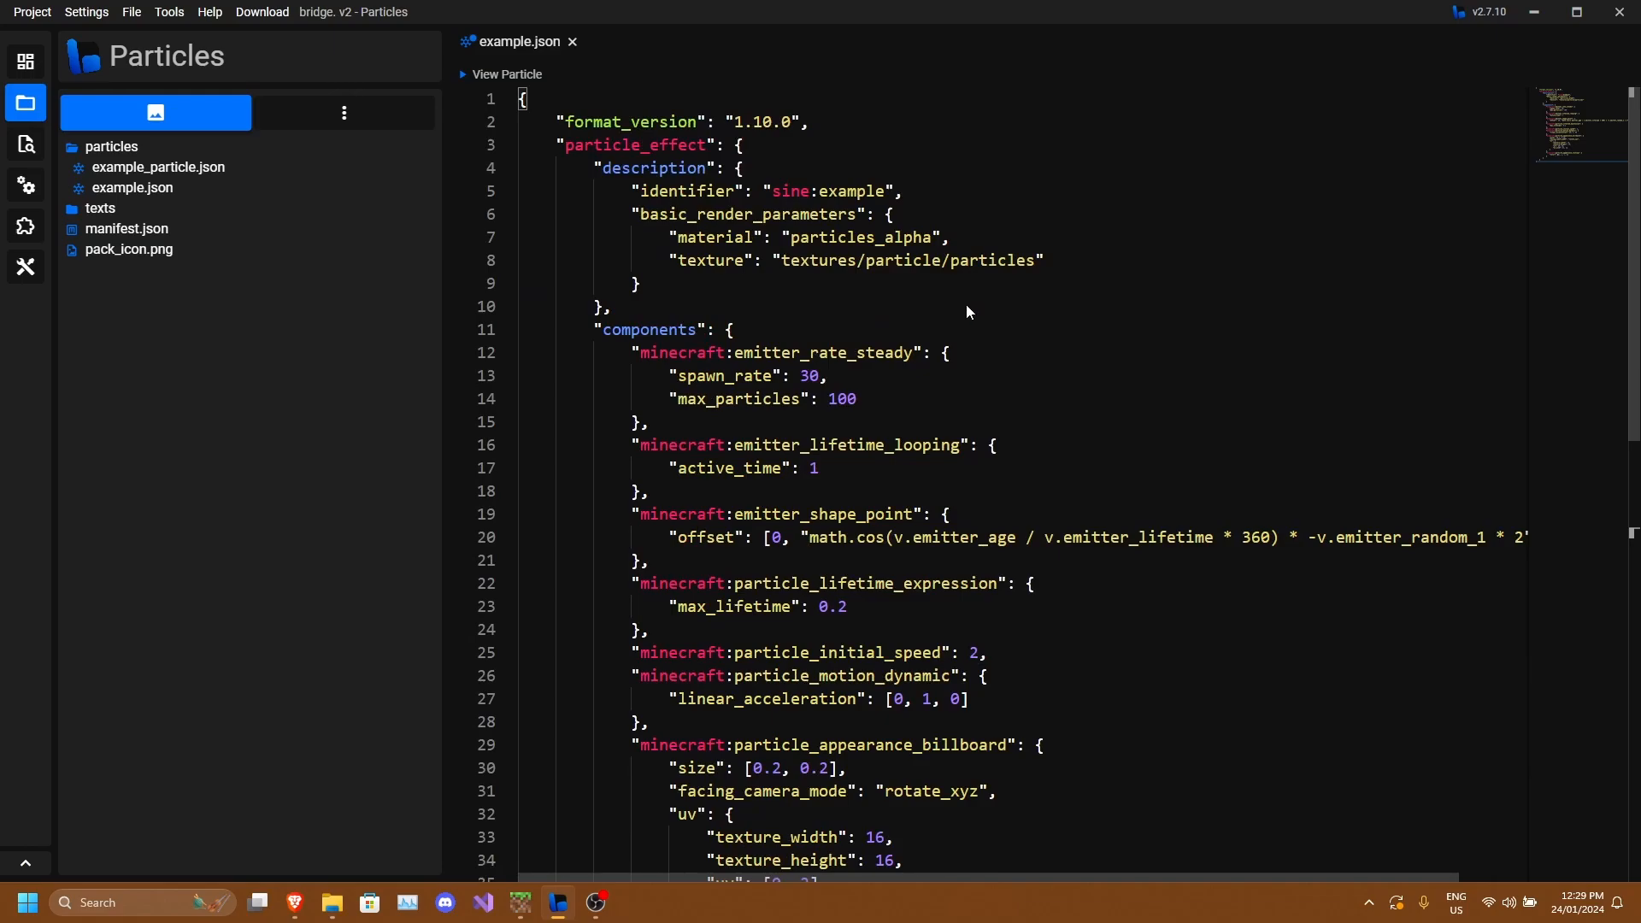
pyautogui.click(962, 192)
pyautogui.hotkey('ctrl', 's')
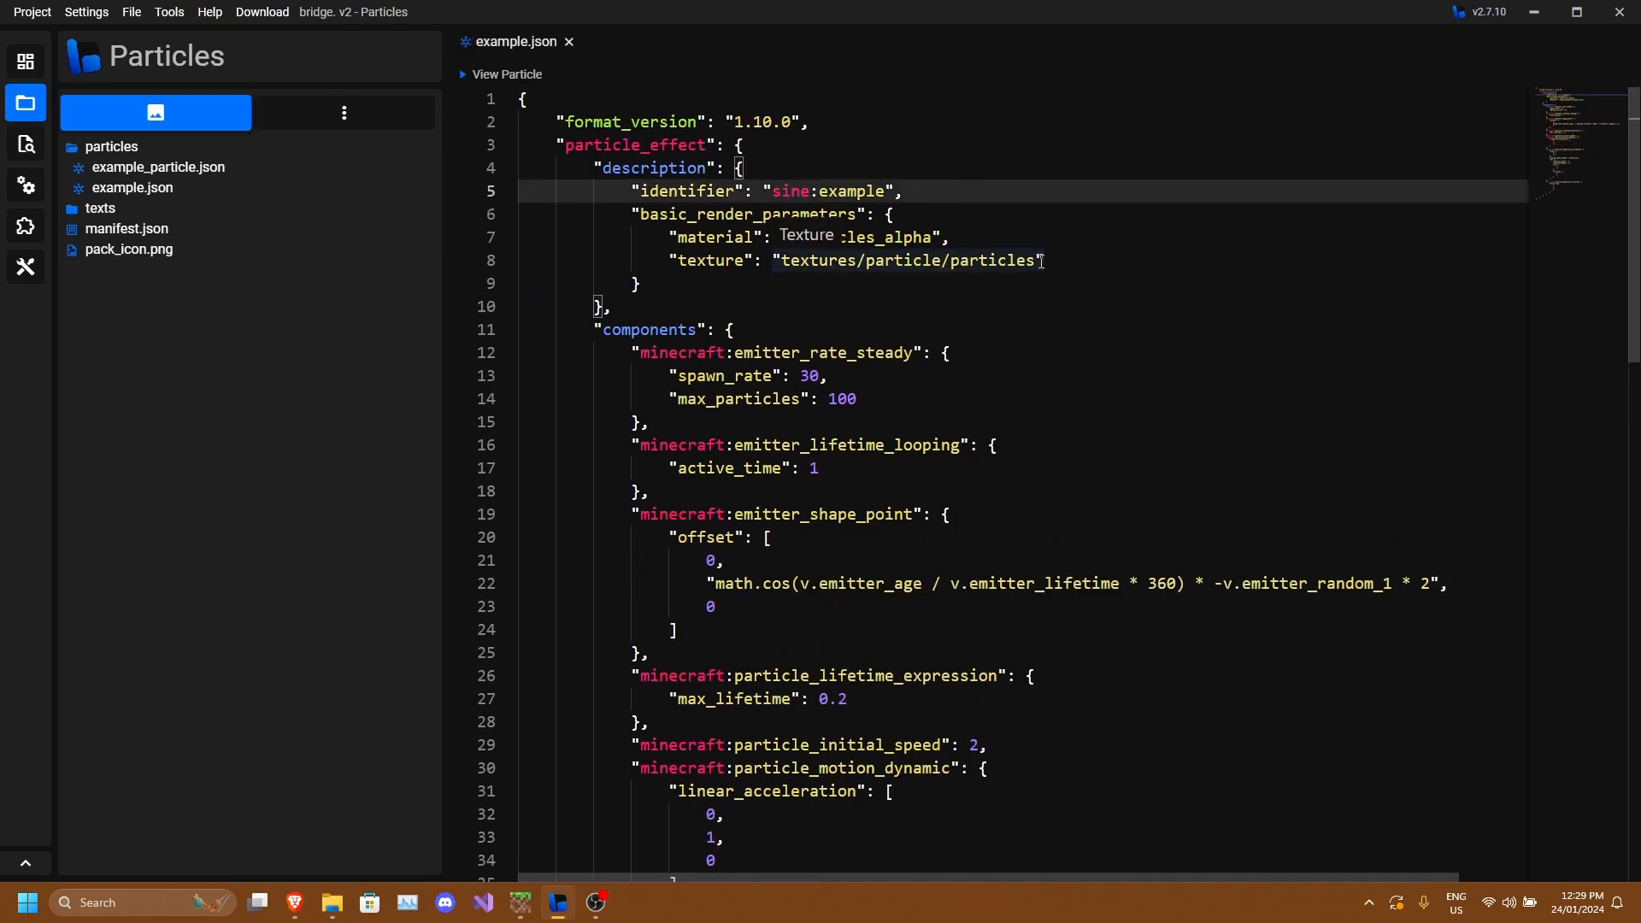
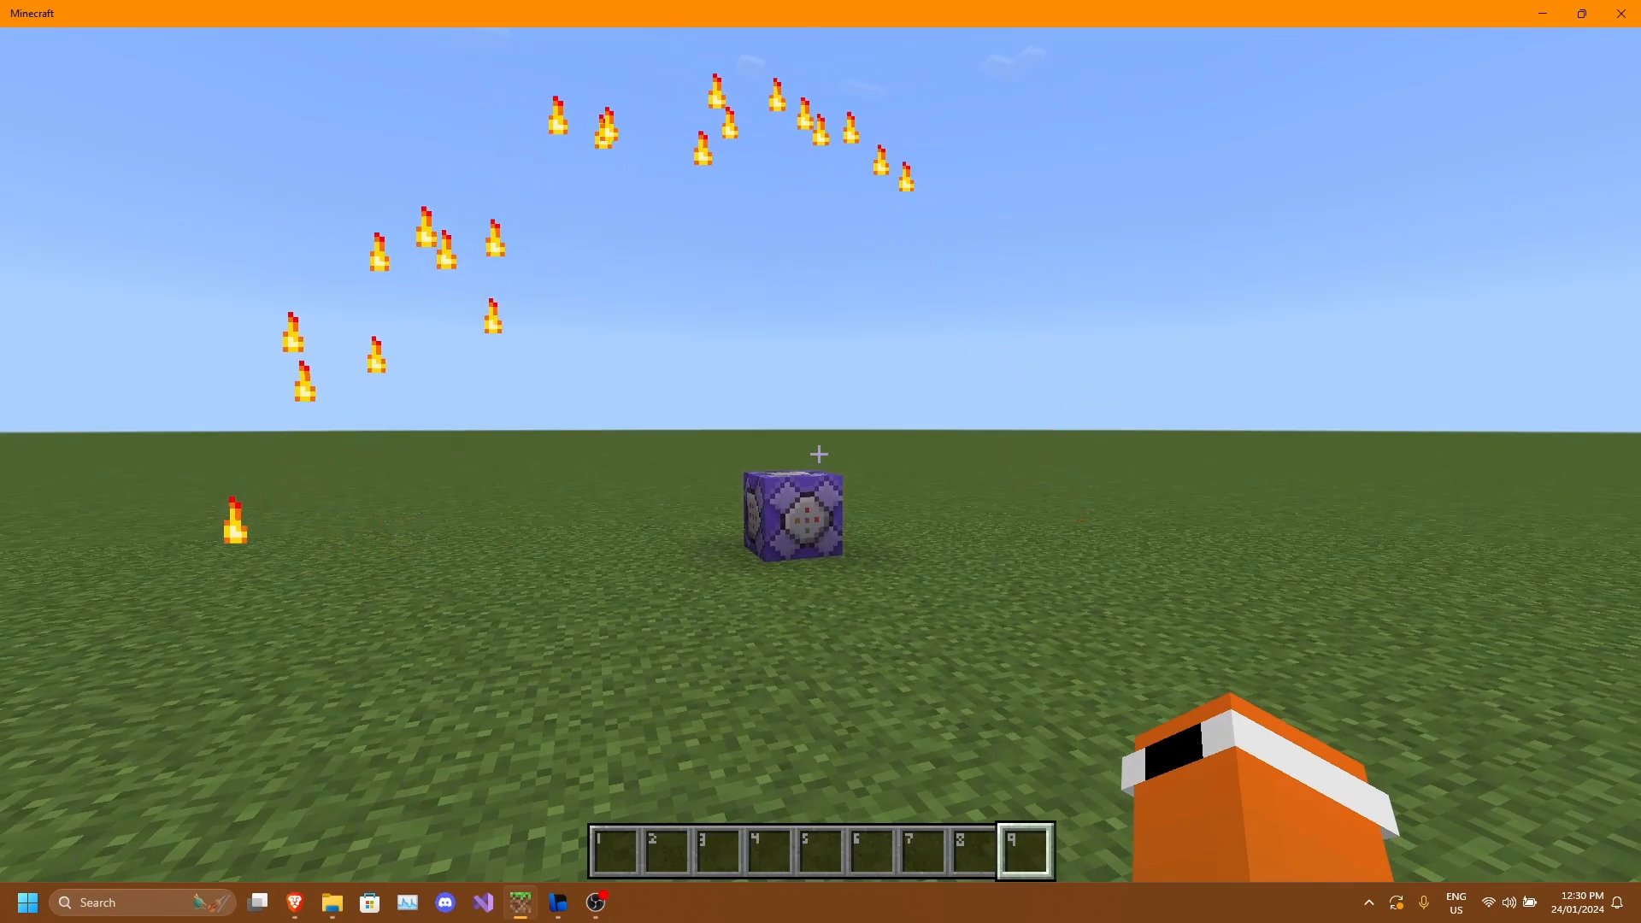
# Switch back to Minecraft and run the chat command /particle sine:example to spawn the particle.
pyautogui.press('Escape')
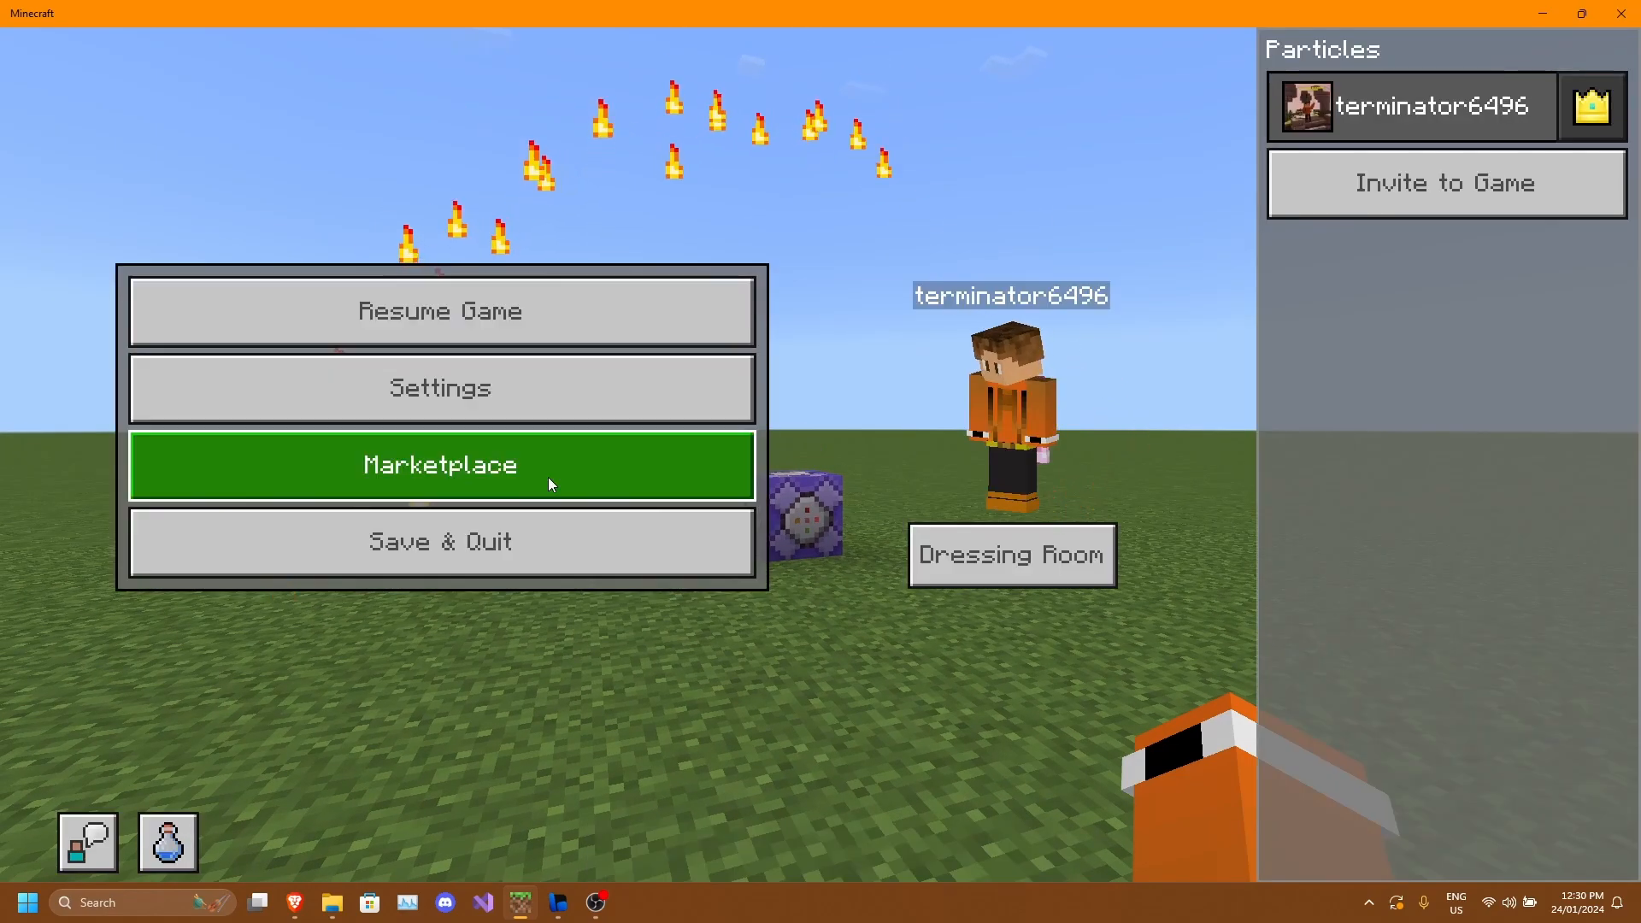
pyautogui.click(559, 899)
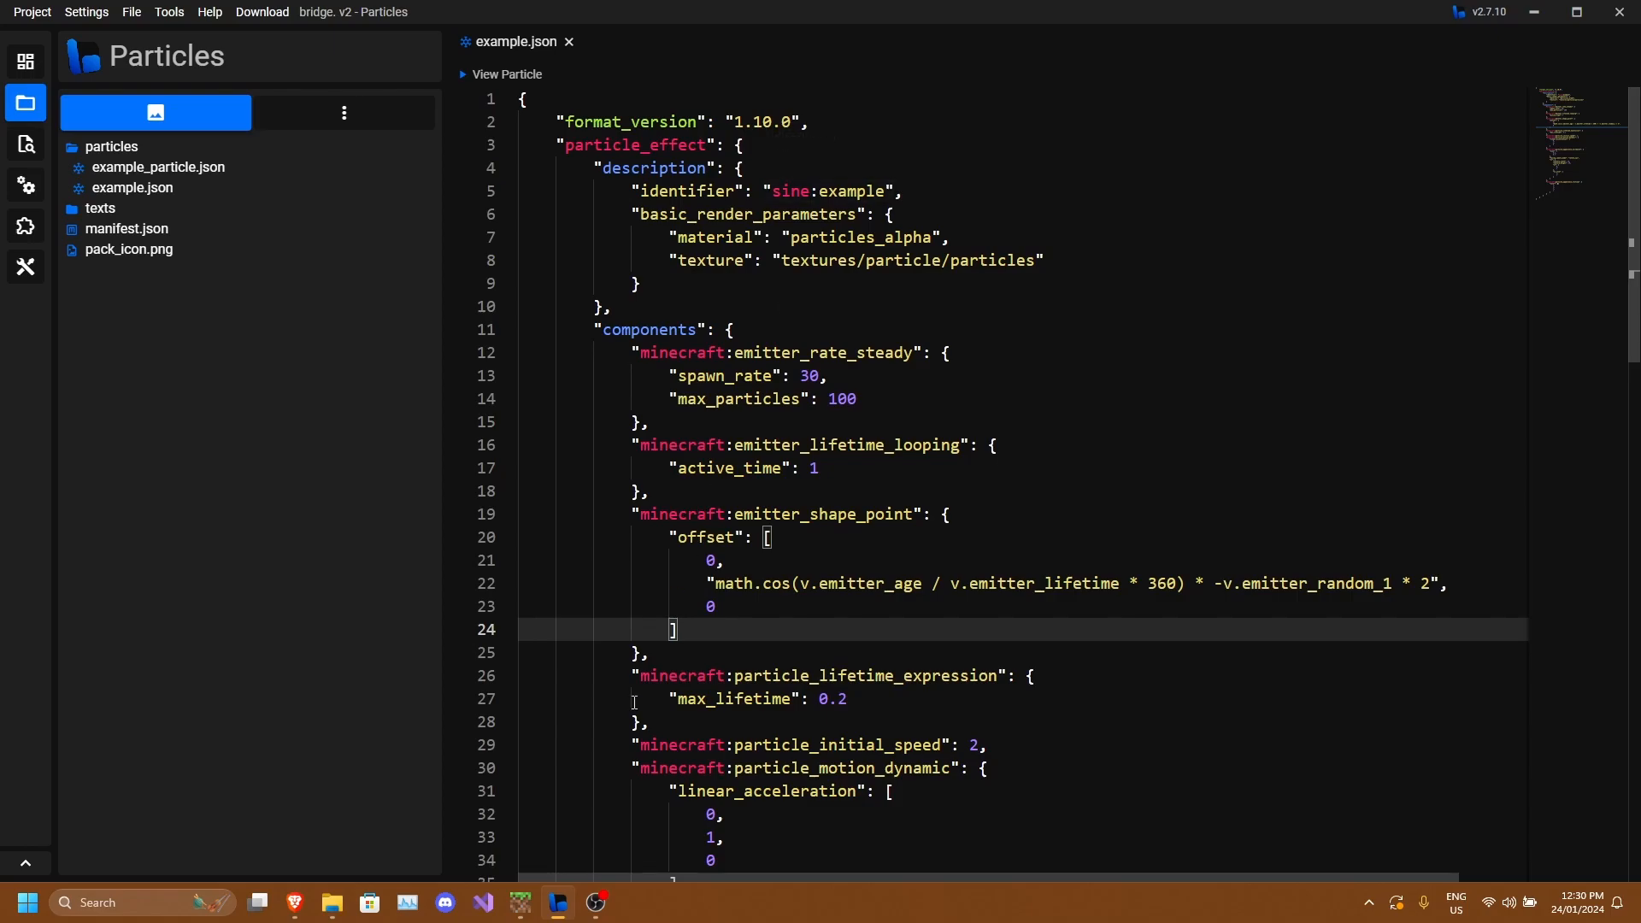
pyautogui.click(521, 903)
pyautogui.press('Escape')
pyautogui.press('t')
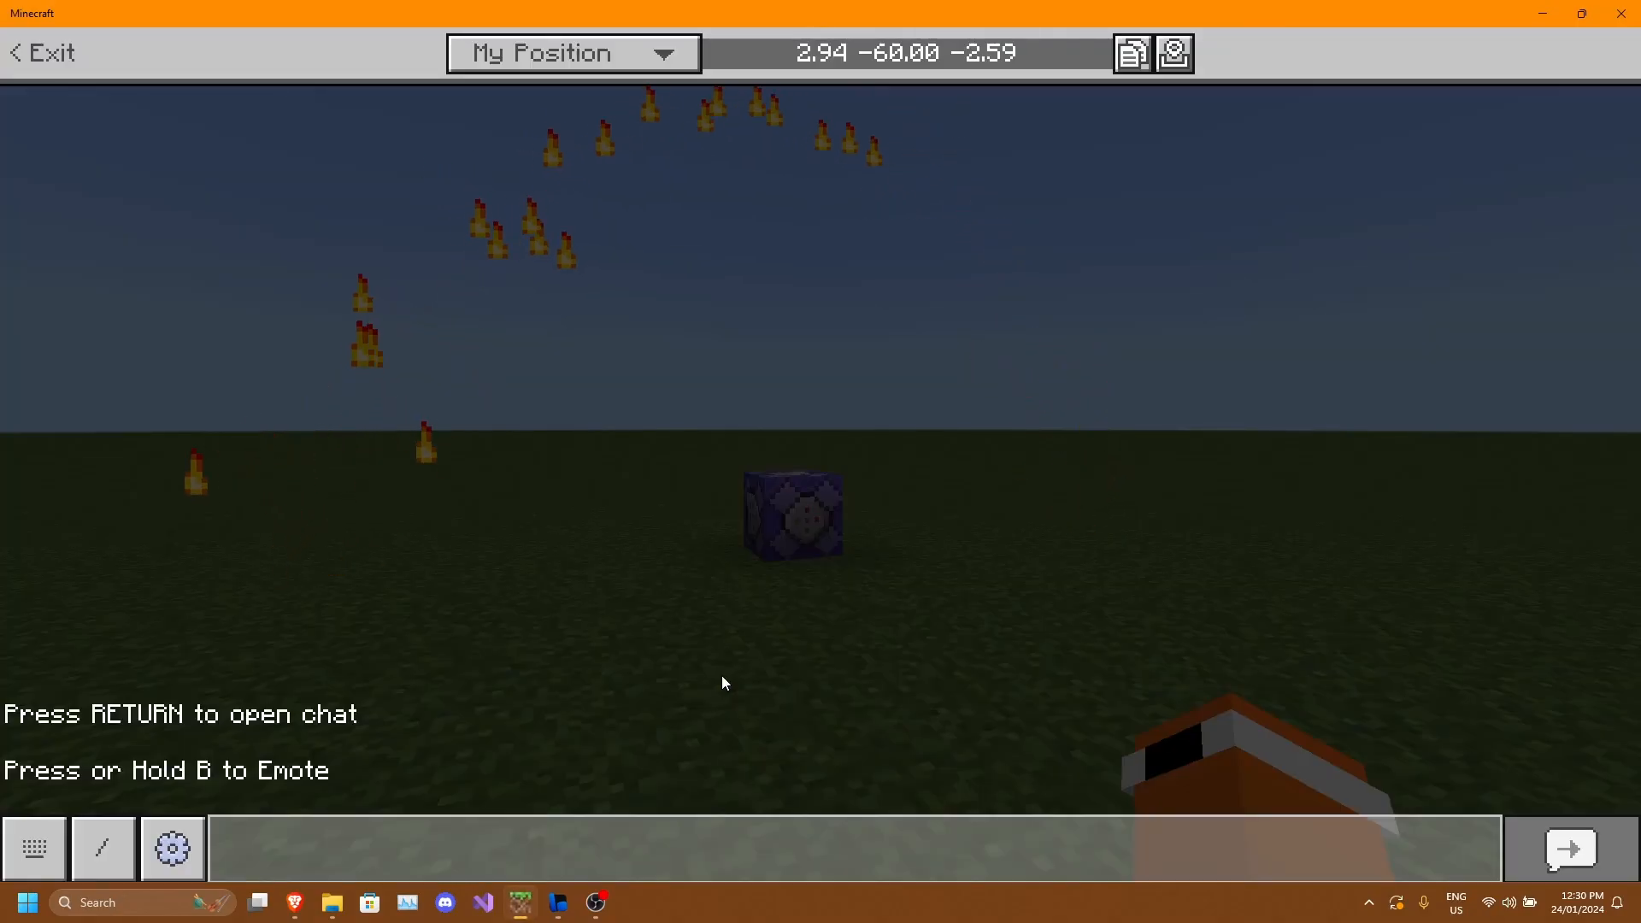
pyautogui.write('/particle')
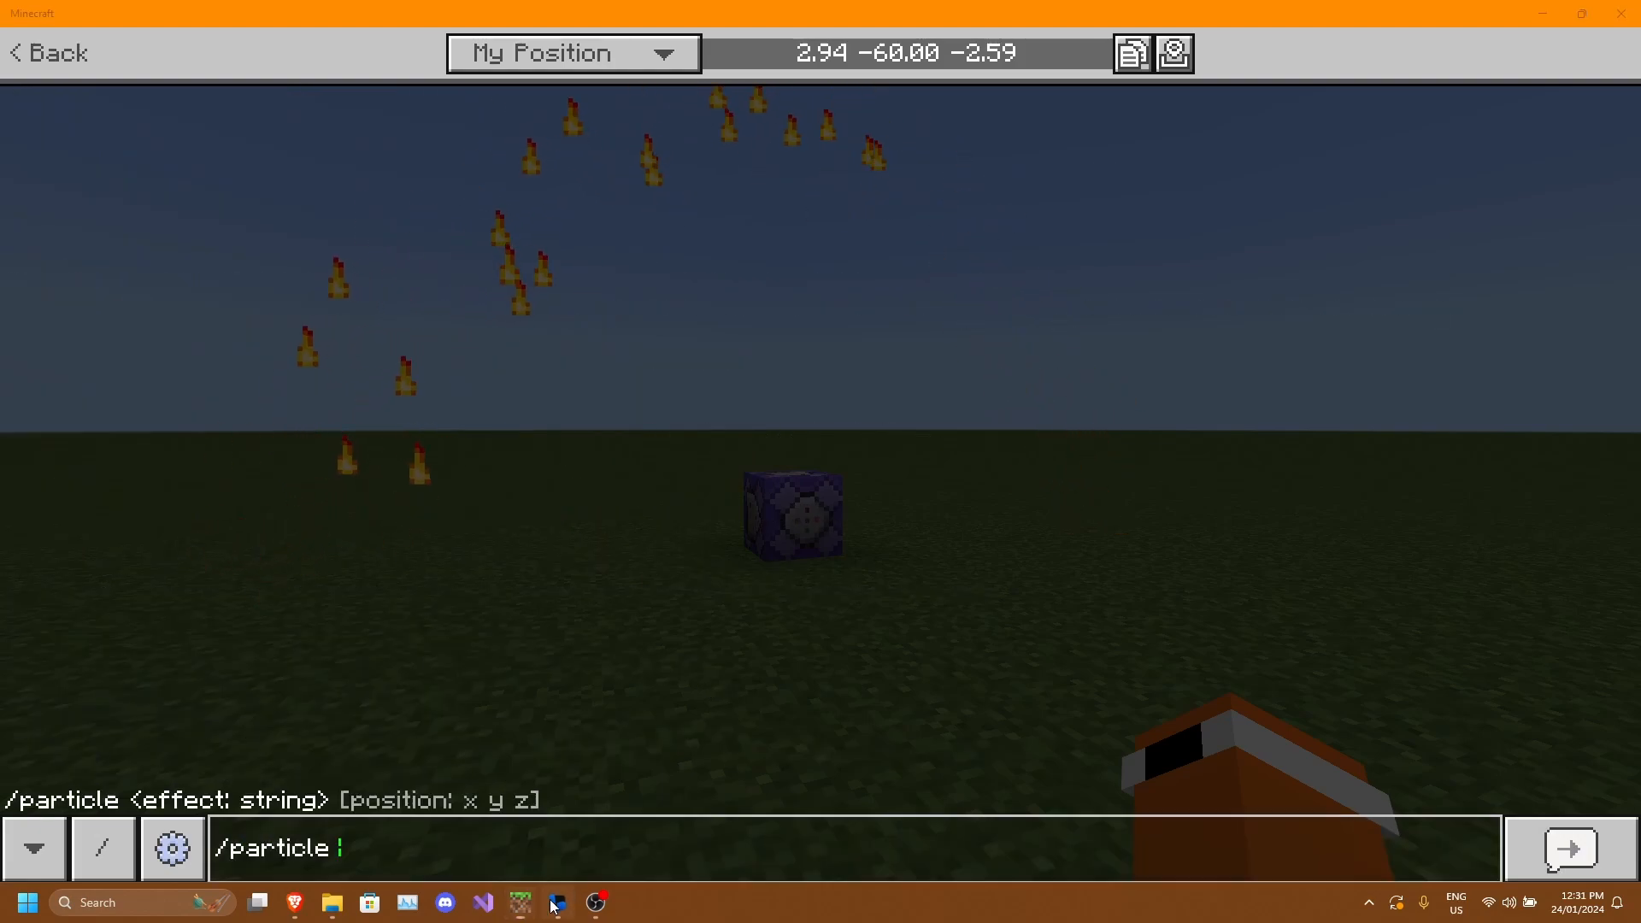
pyautogui.hotkey('alt', 'Tab')
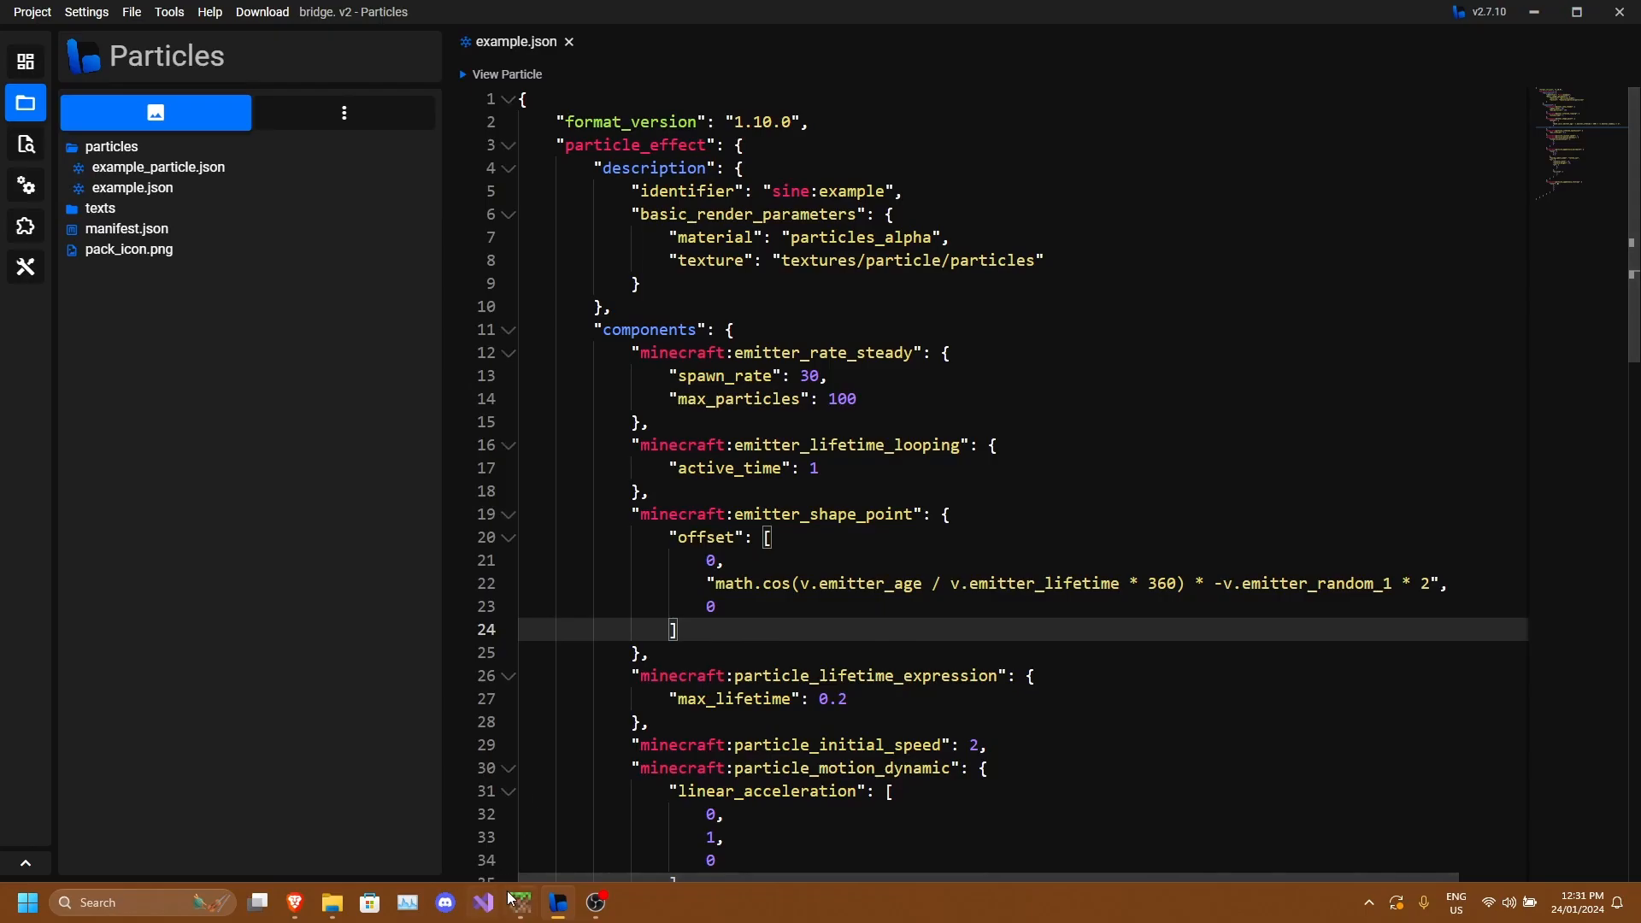
pyautogui.click(513, 899)
pyautogui.write('sine')
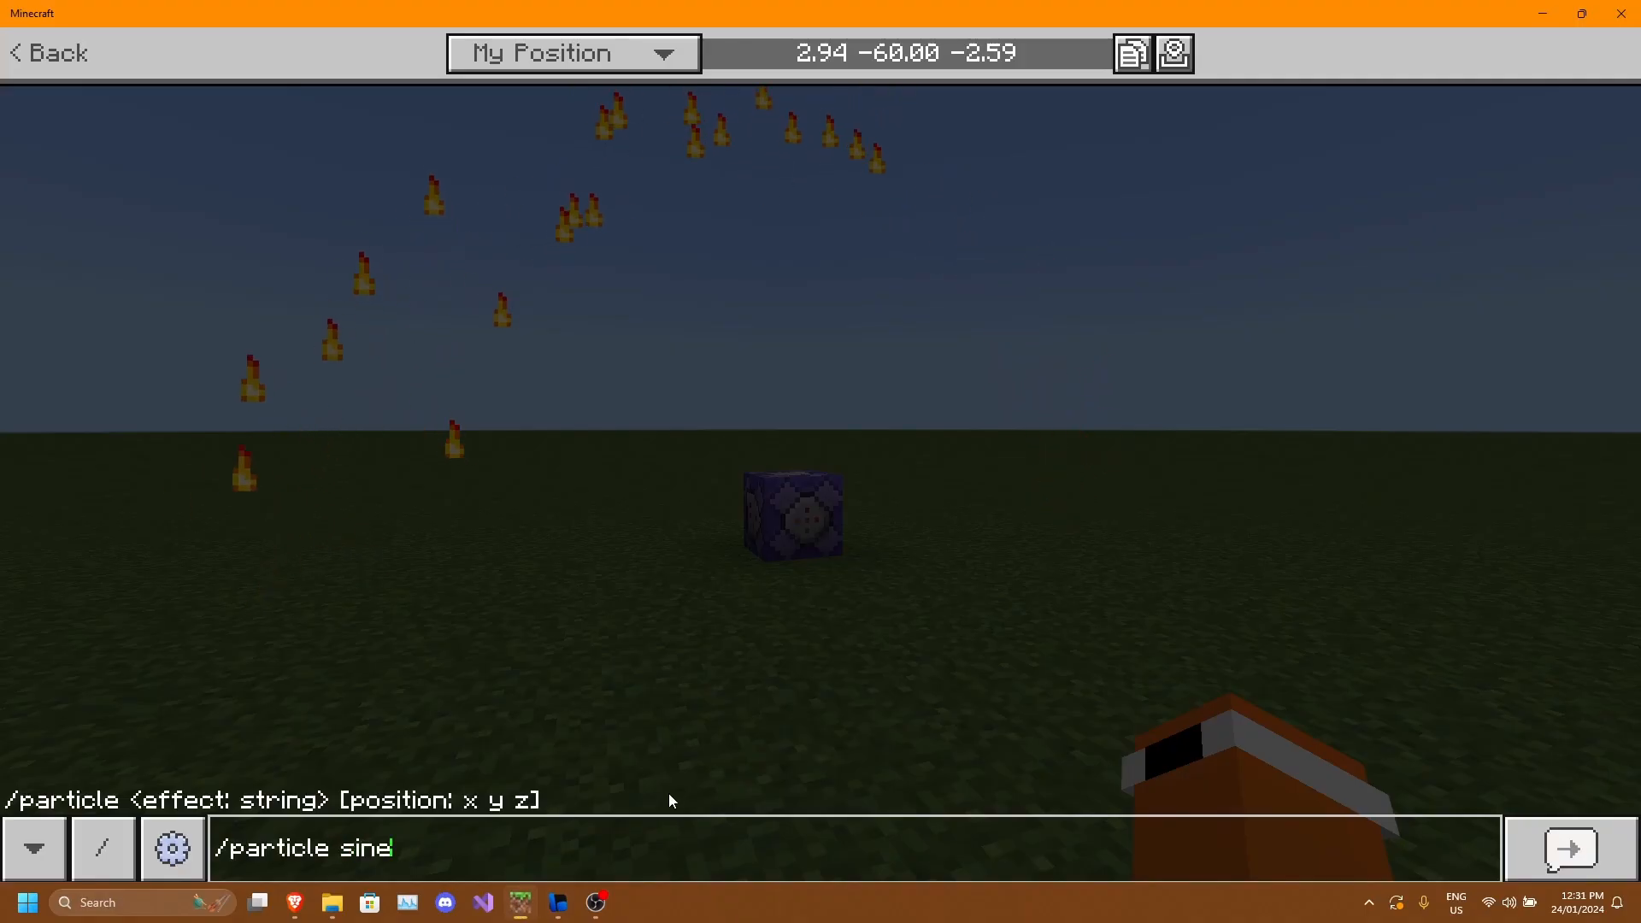
pyautogui.write(':example')
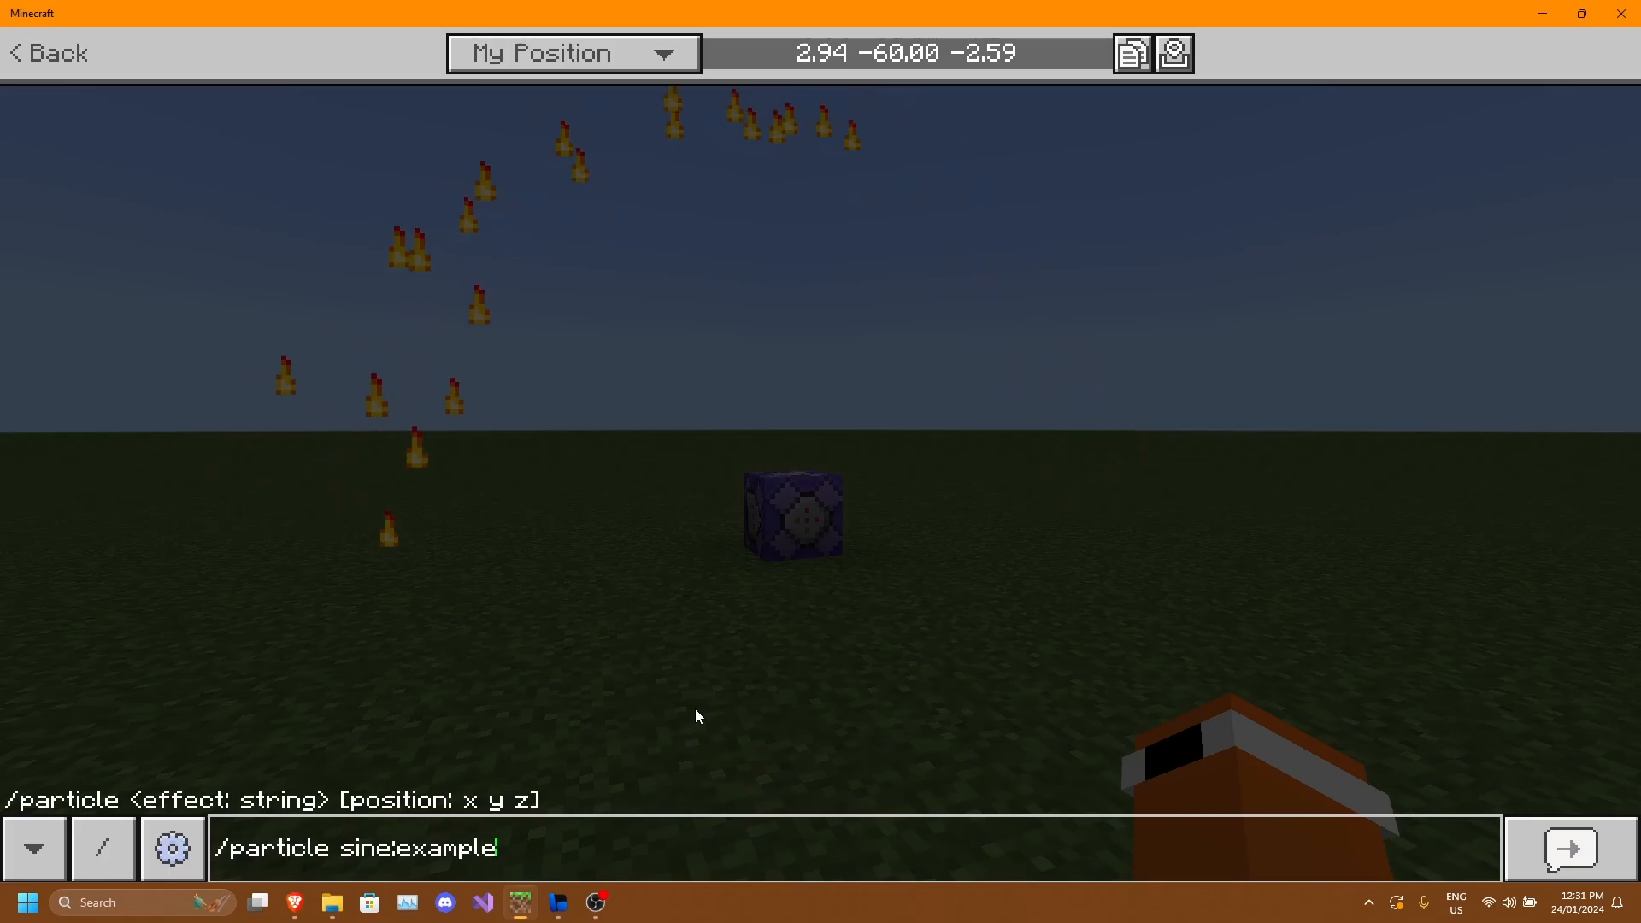
pyautogui.press('Return')
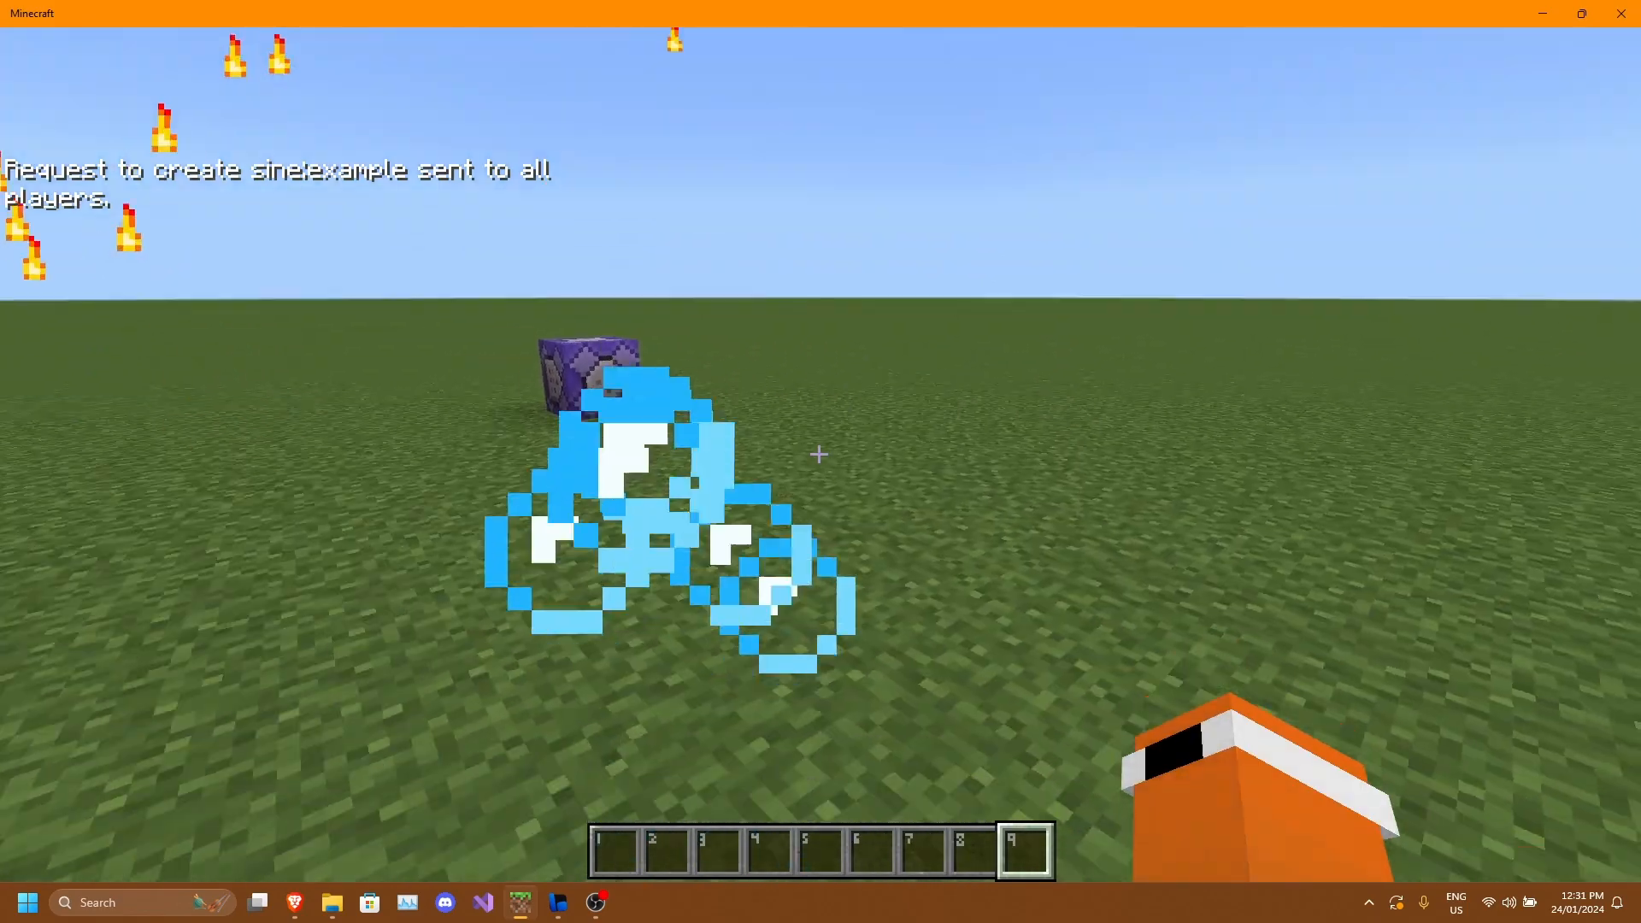
# Fly to an open spot, pick the repeating command block and place a new one on the ground.
pyautogui.press('w')
pyautogui.press('space')
pyautogui.press('space')
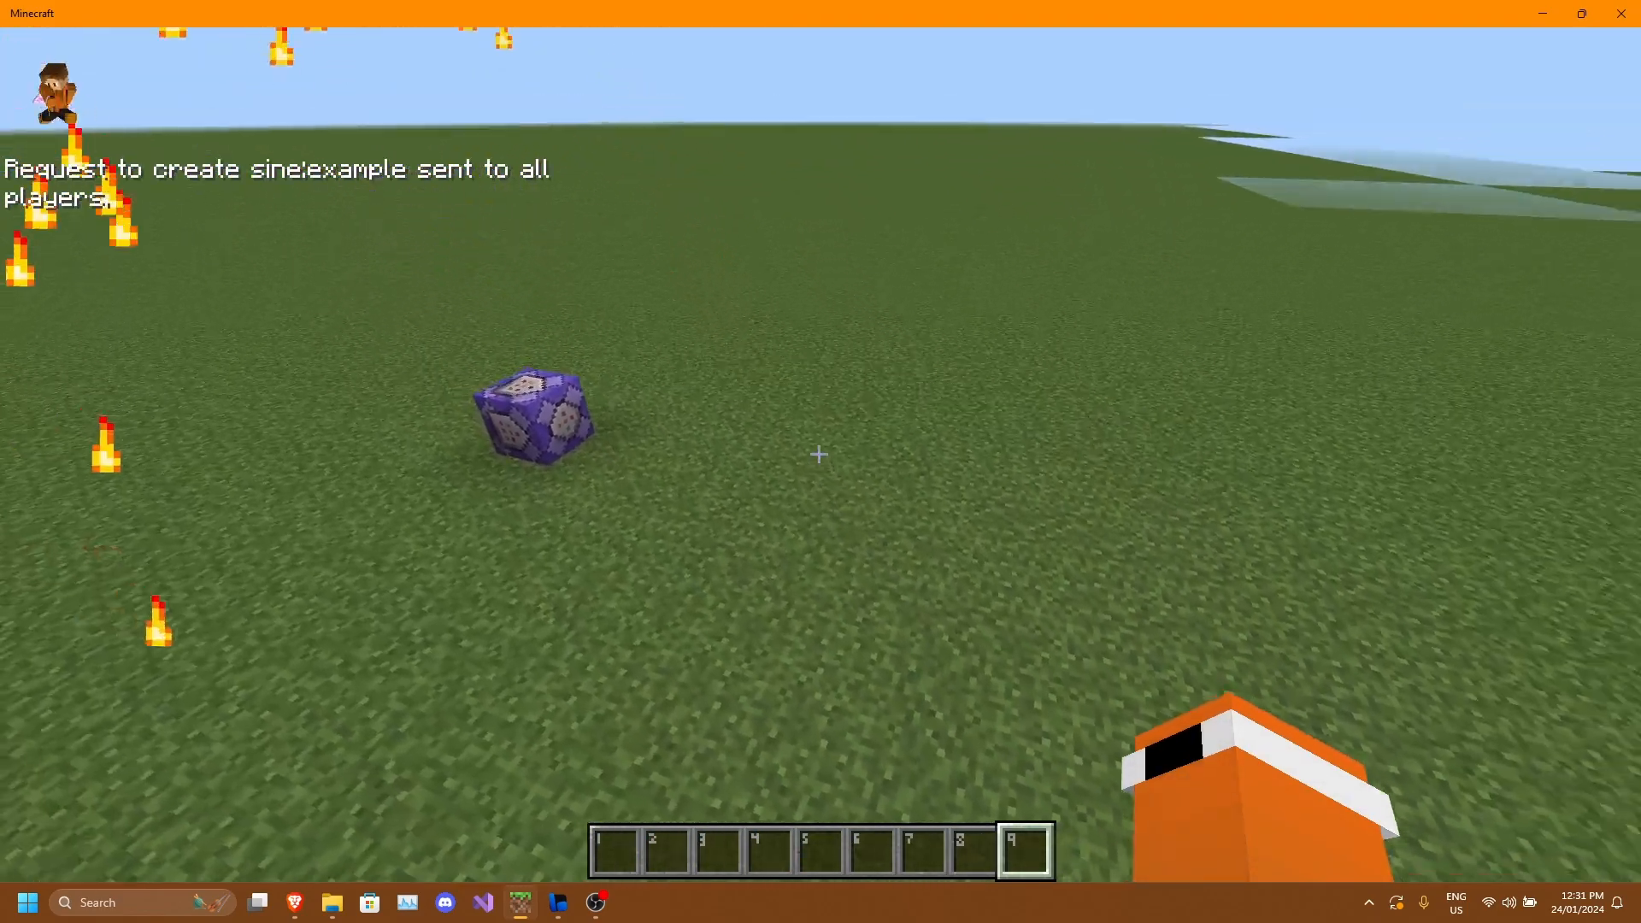
pyautogui.press('w')
pyautogui.press('shift')
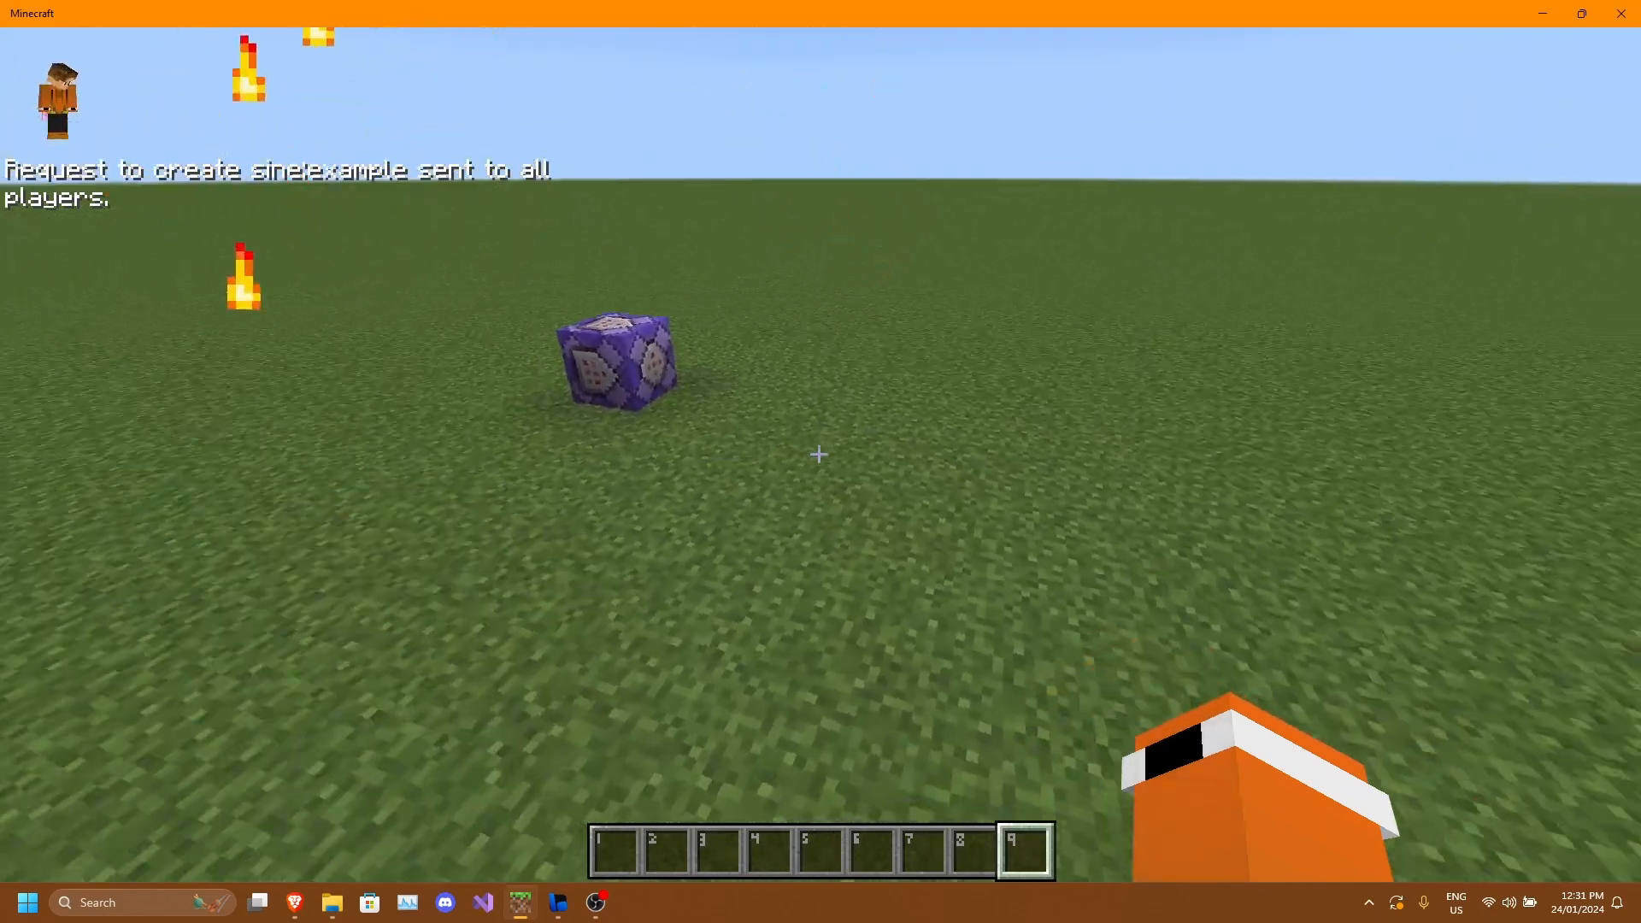
pyautogui.middleClick(818, 454)
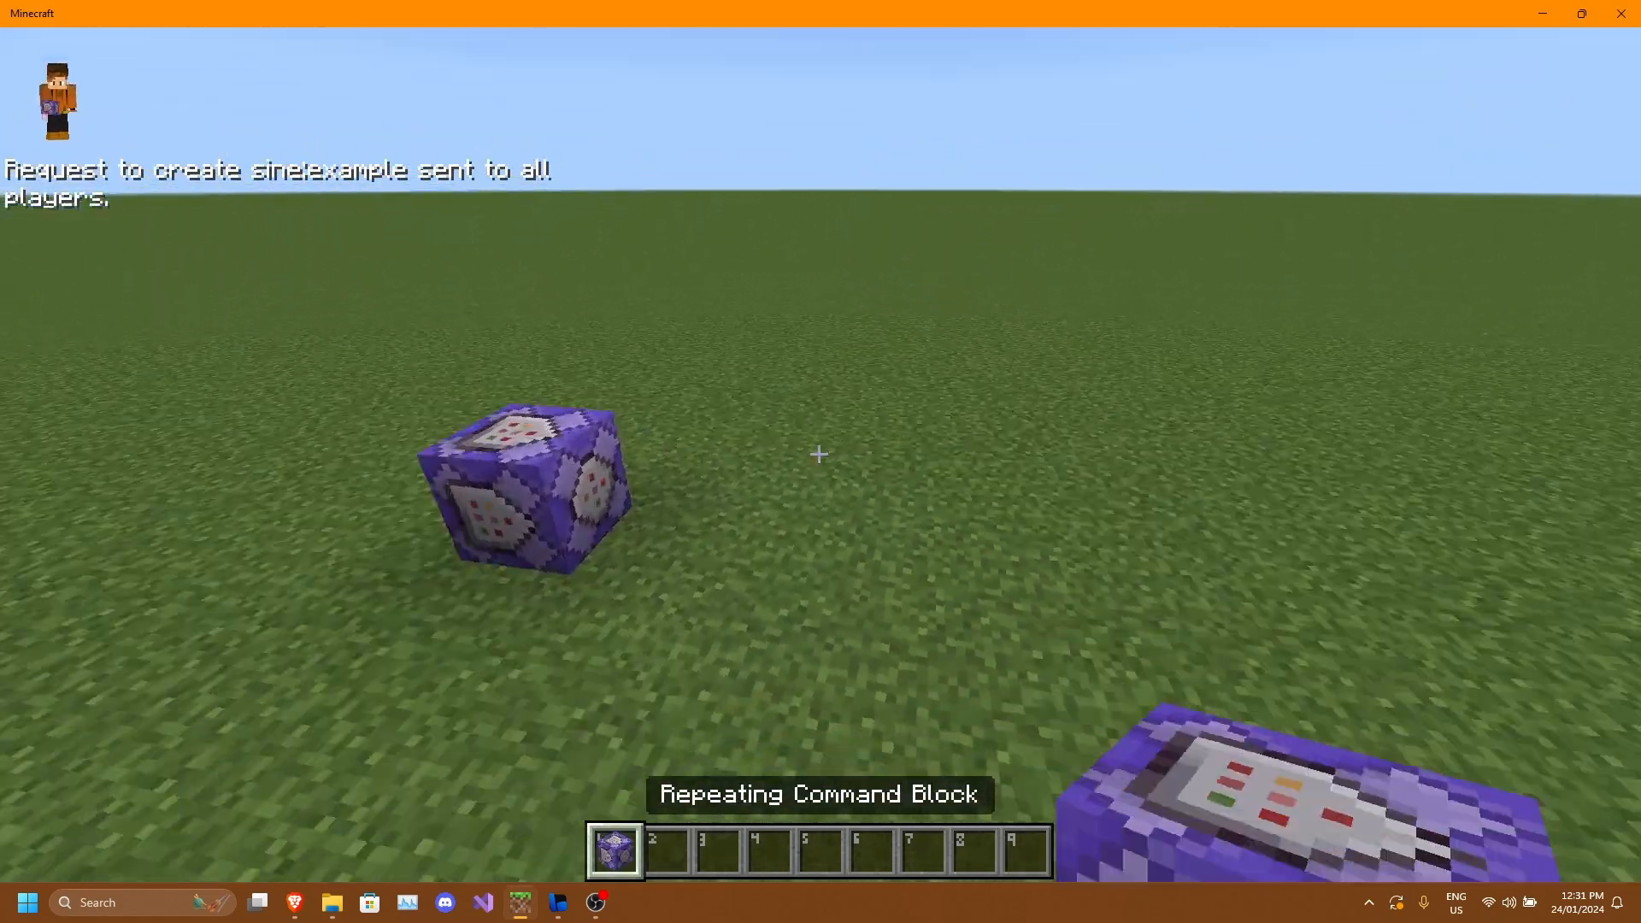
pyautogui.rightClick(818, 454)
pyautogui.press('2')
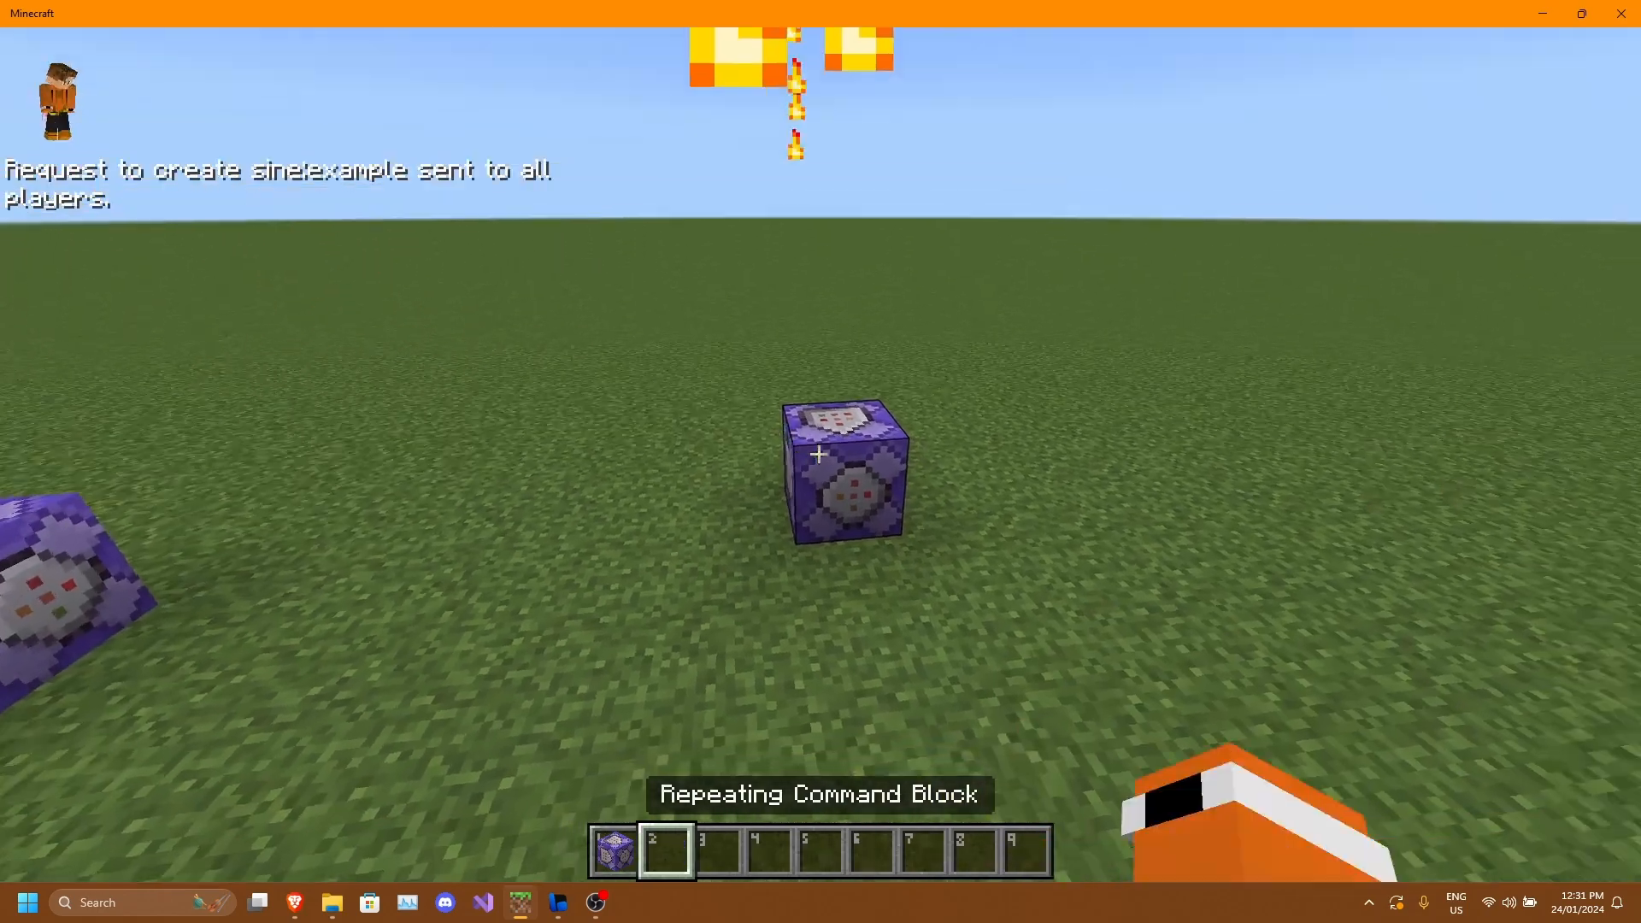
# Set the new command block's command to /particle sine:example.
pyautogui.rightClick(818, 453)
pyautogui.click(1228, 249)
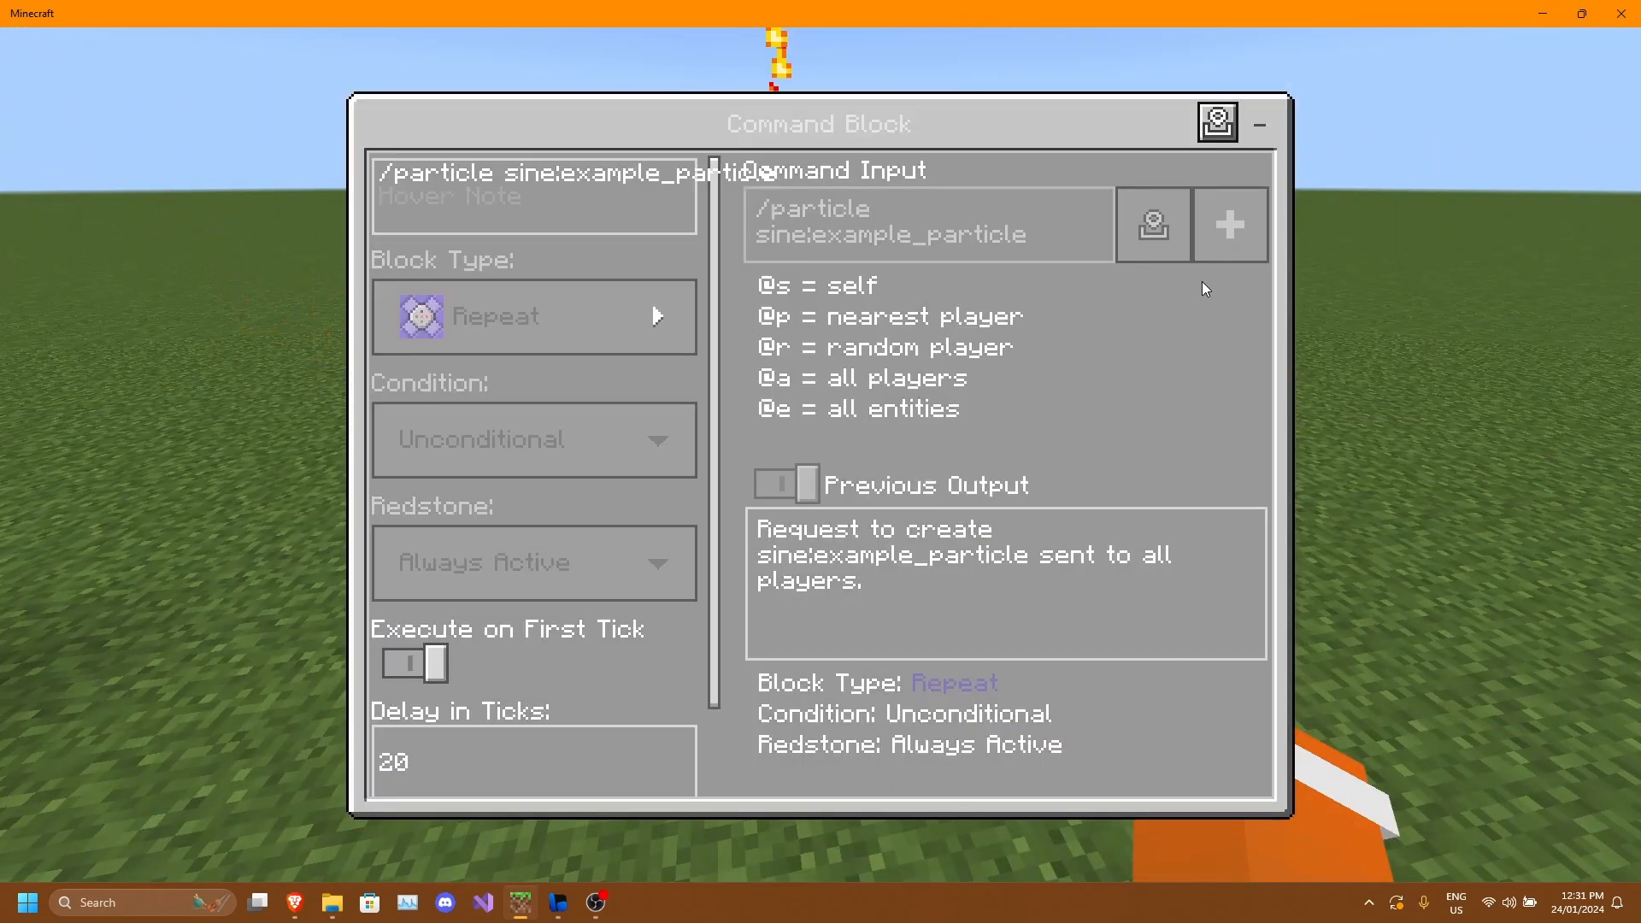
pyautogui.press('BackSpace')
pyautogui.press('BackSpace')
pyautogui.press('BackSpace')
pyautogui.press('BackSpace')
pyautogui.press('BackSpace')
pyautogui.press('BackSpace')
pyautogui.press('BackSpace')
pyautogui.press('BackSpace')
pyautogui.press('BackSpace')
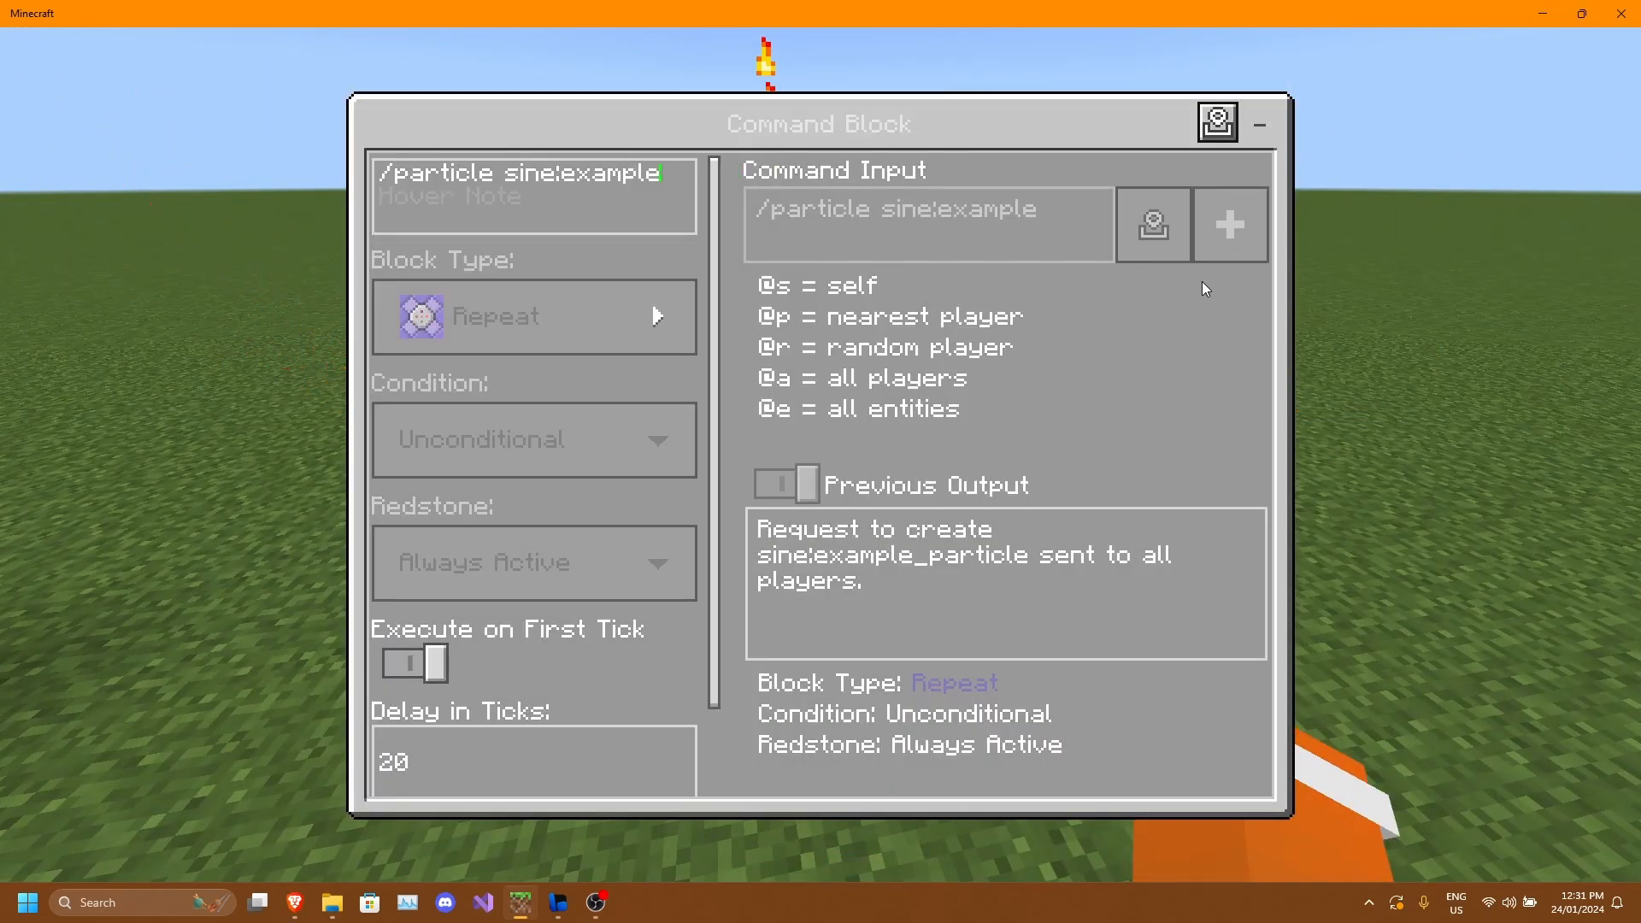
pyautogui.press('Escape')
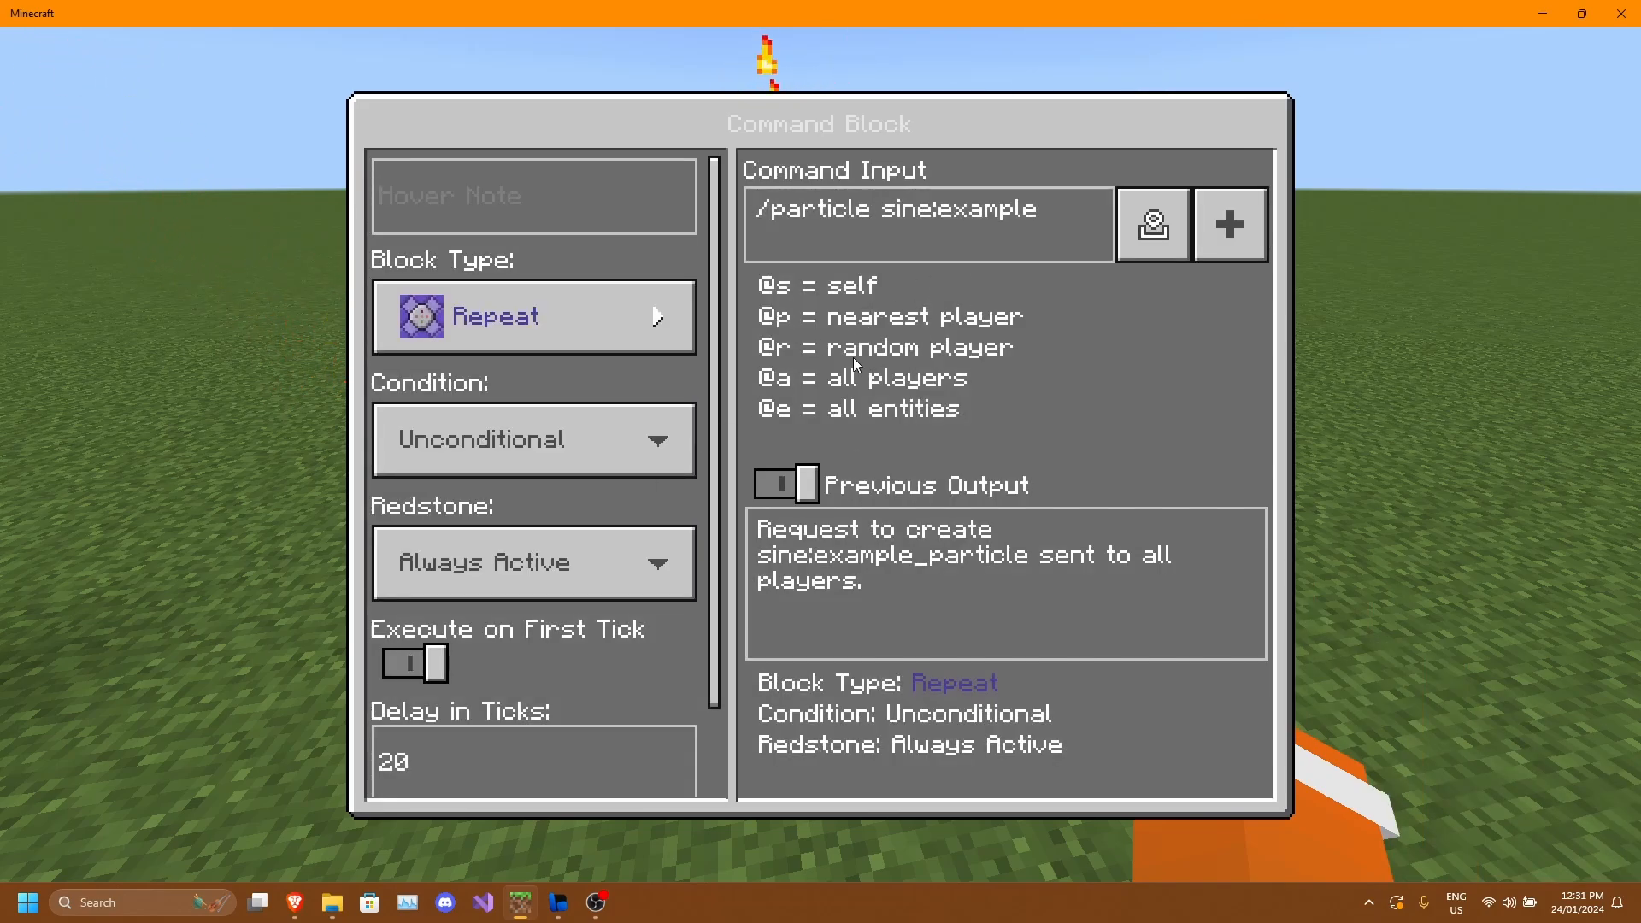
pyautogui.scroll(-3, 534, 556)
pyautogui.press('Escape')
# Add the spawn position ~ ~20 ~ to the command block's particle command.
pyautogui.press('d')
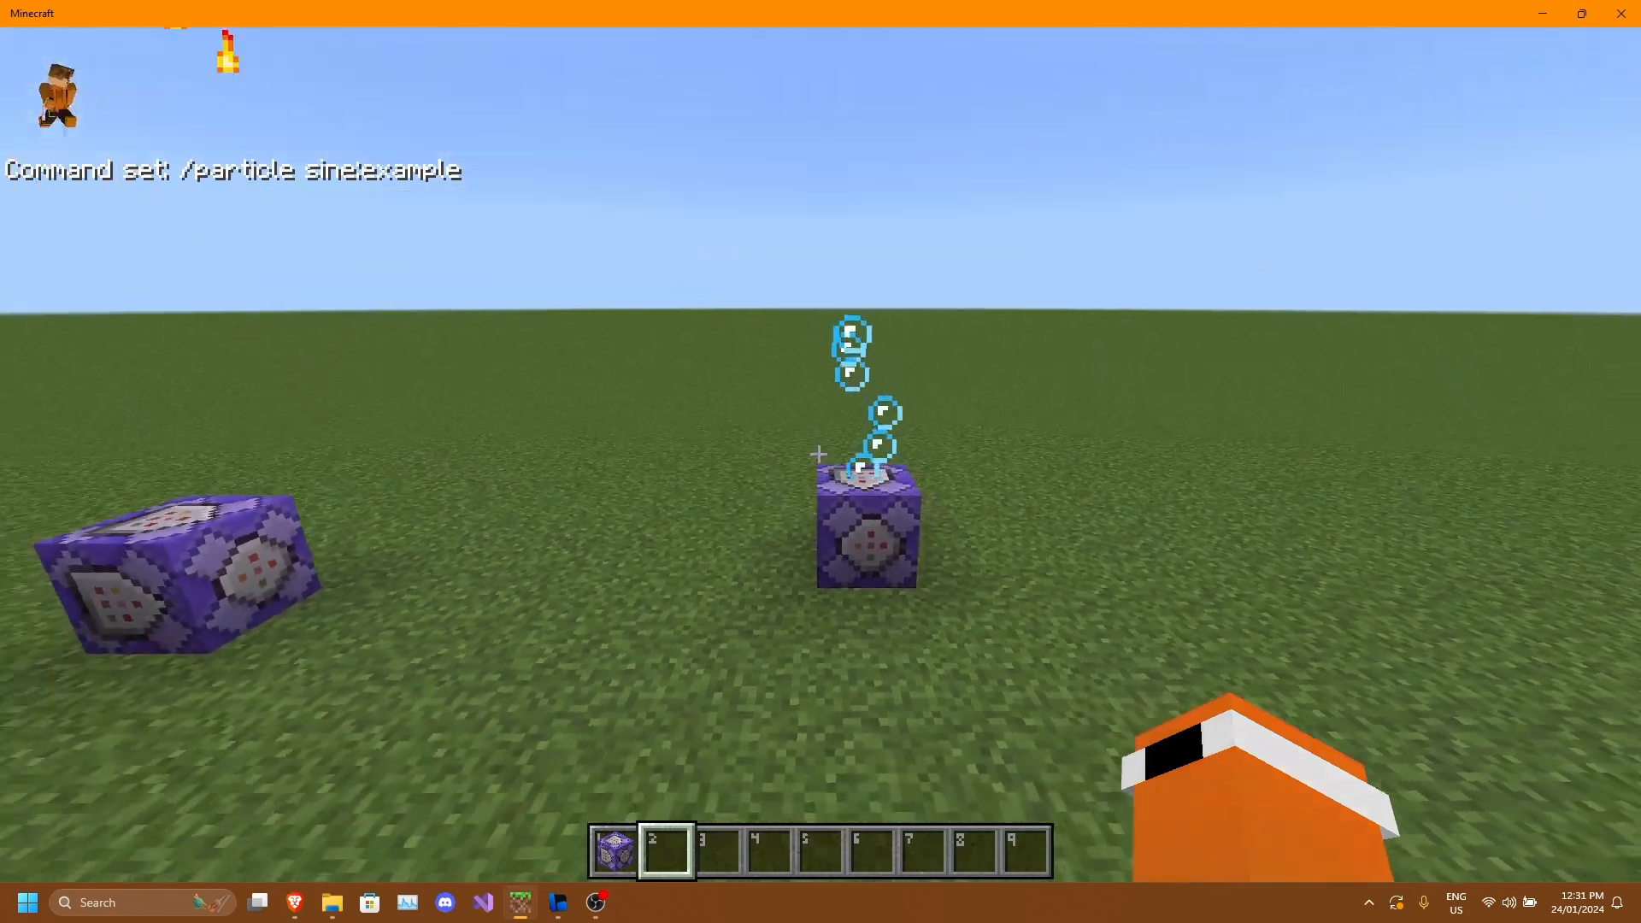
pyautogui.press('w')
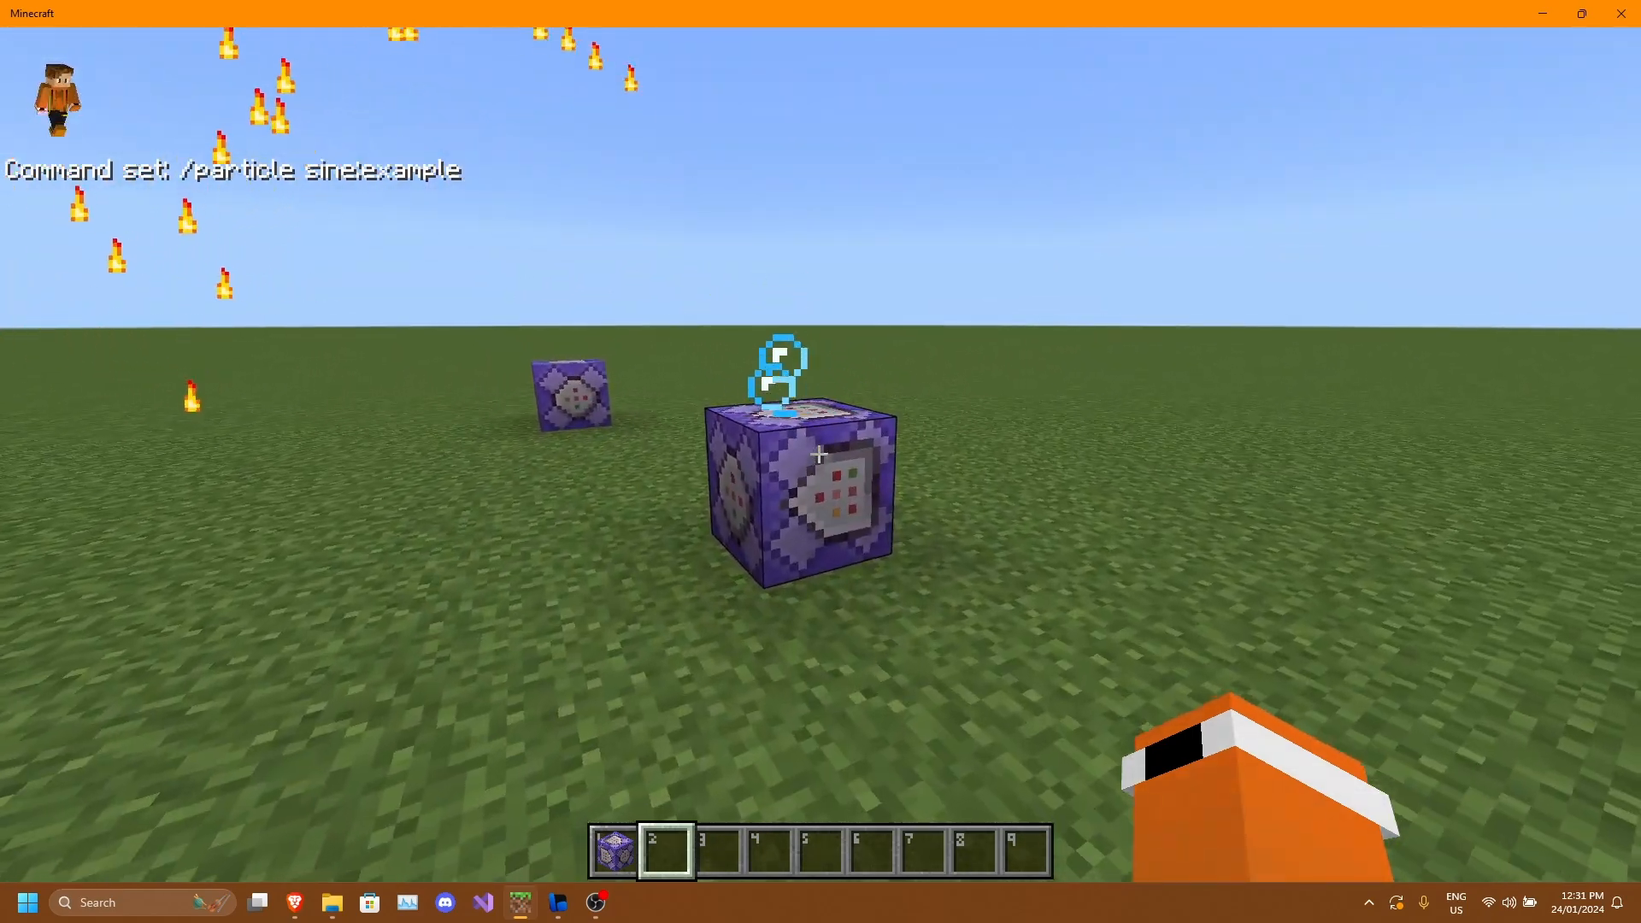
pyautogui.rightClick(820, 454)
pyautogui.click(1180, 239)
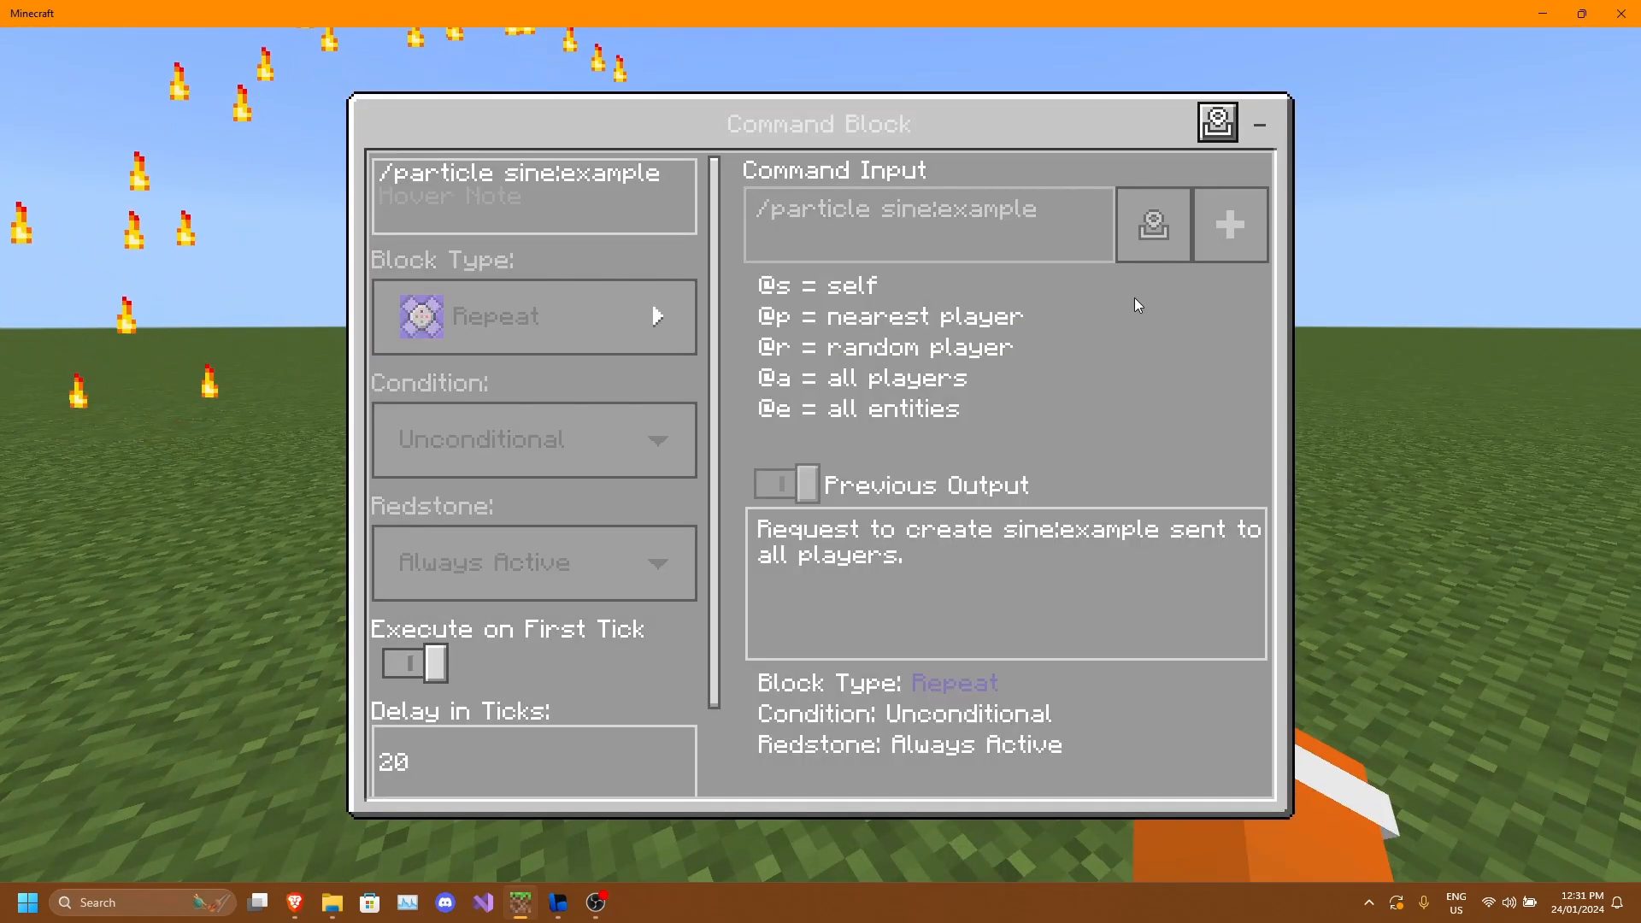
pyautogui.write('0 54')
pyautogui.press('BackSpace')
pyautogui.press('BackSpace')
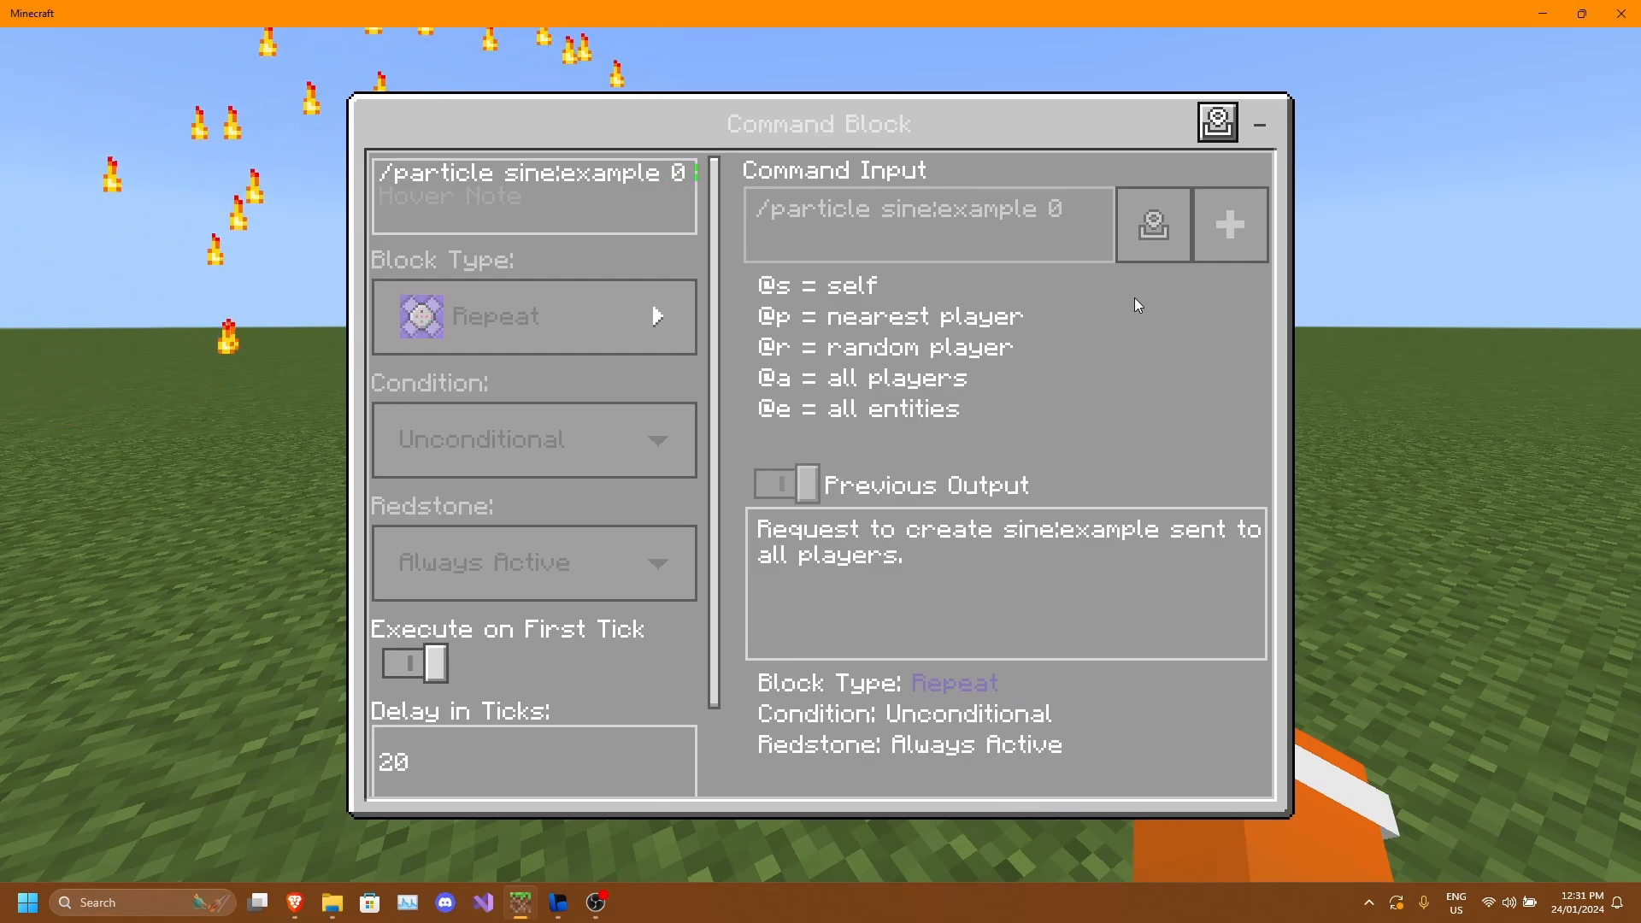
pyautogui.press('BackSpace')
pyautogui.write('~')
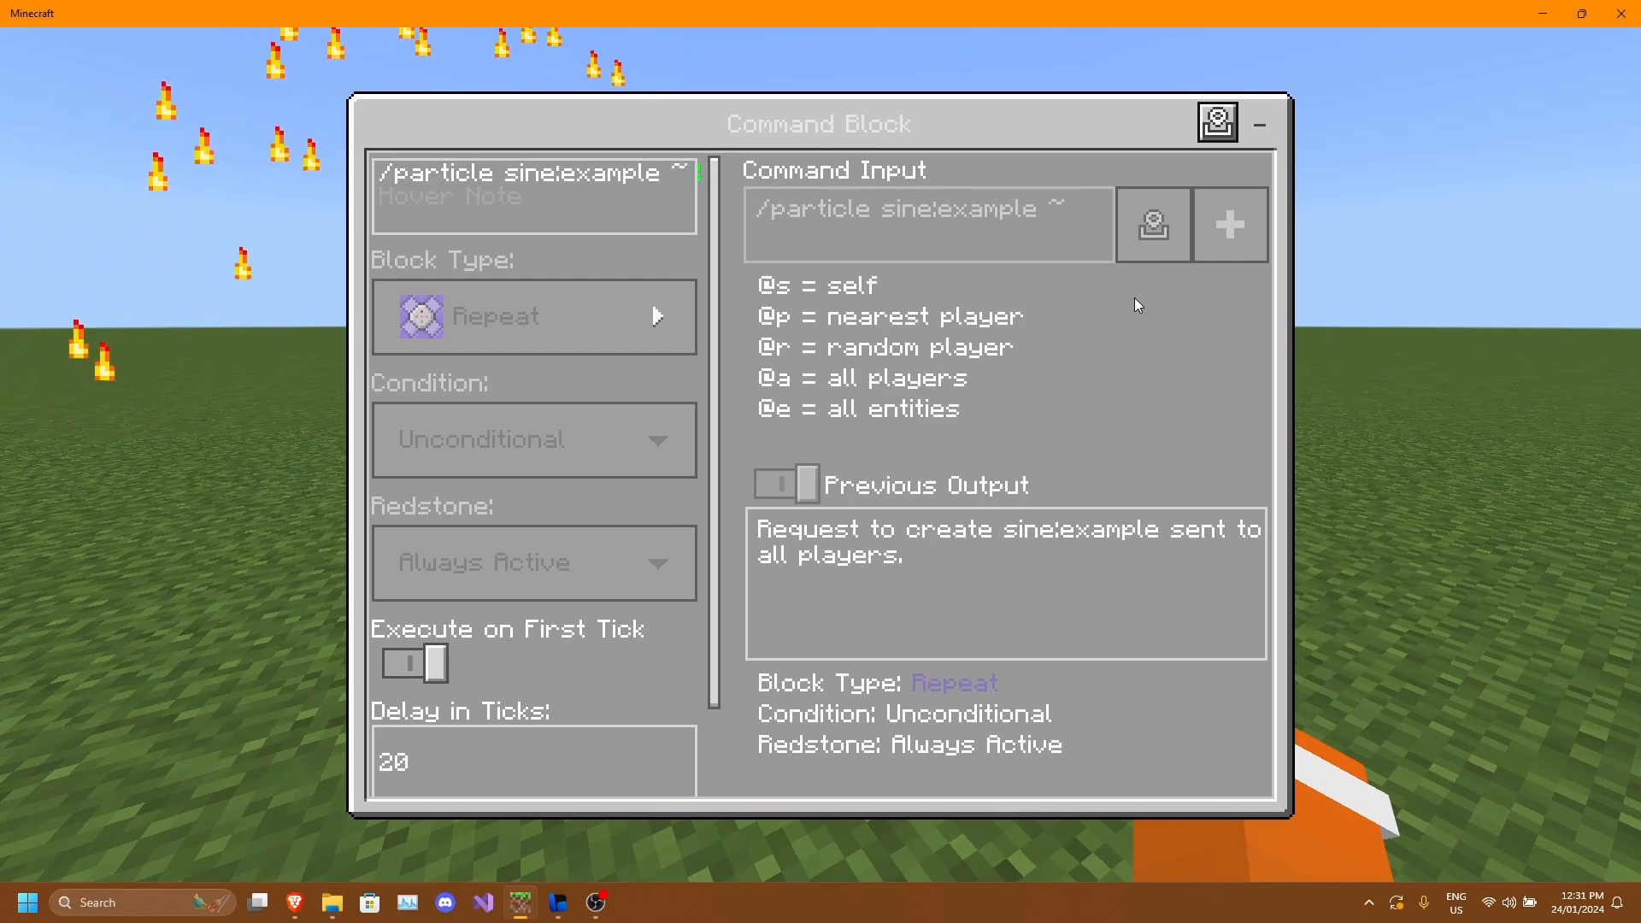
pyautogui.write(' ~')
pyautogui.write('20 ~')
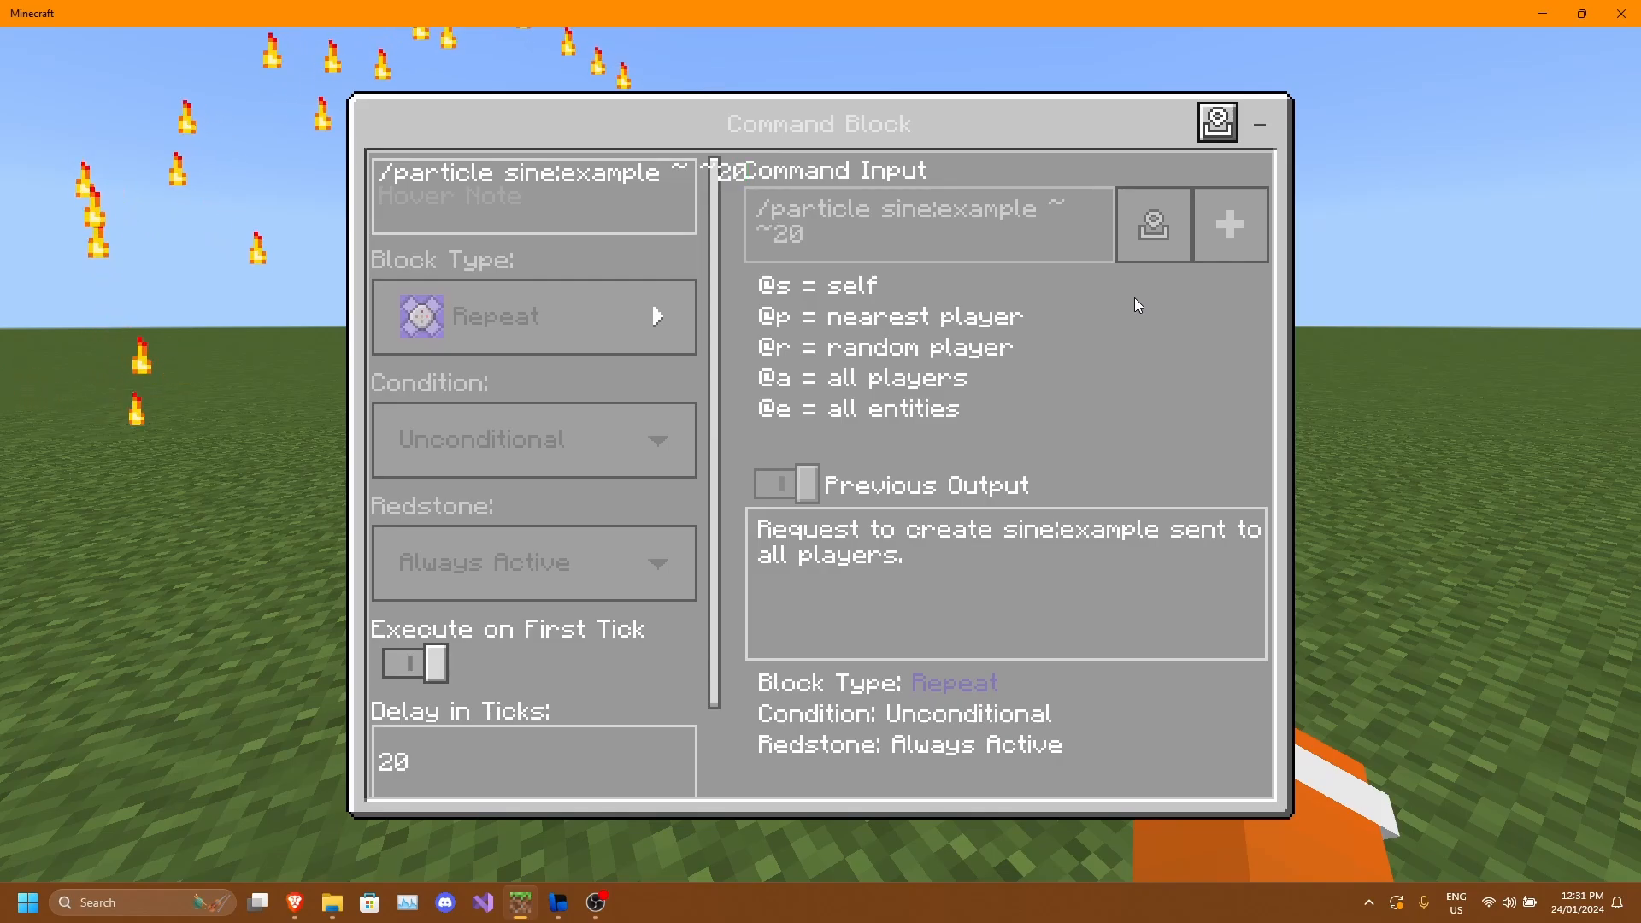
pyautogui.press('Escape')
# Change the command's spawn position to ~ ~2 ~.
pyautogui.press('s')
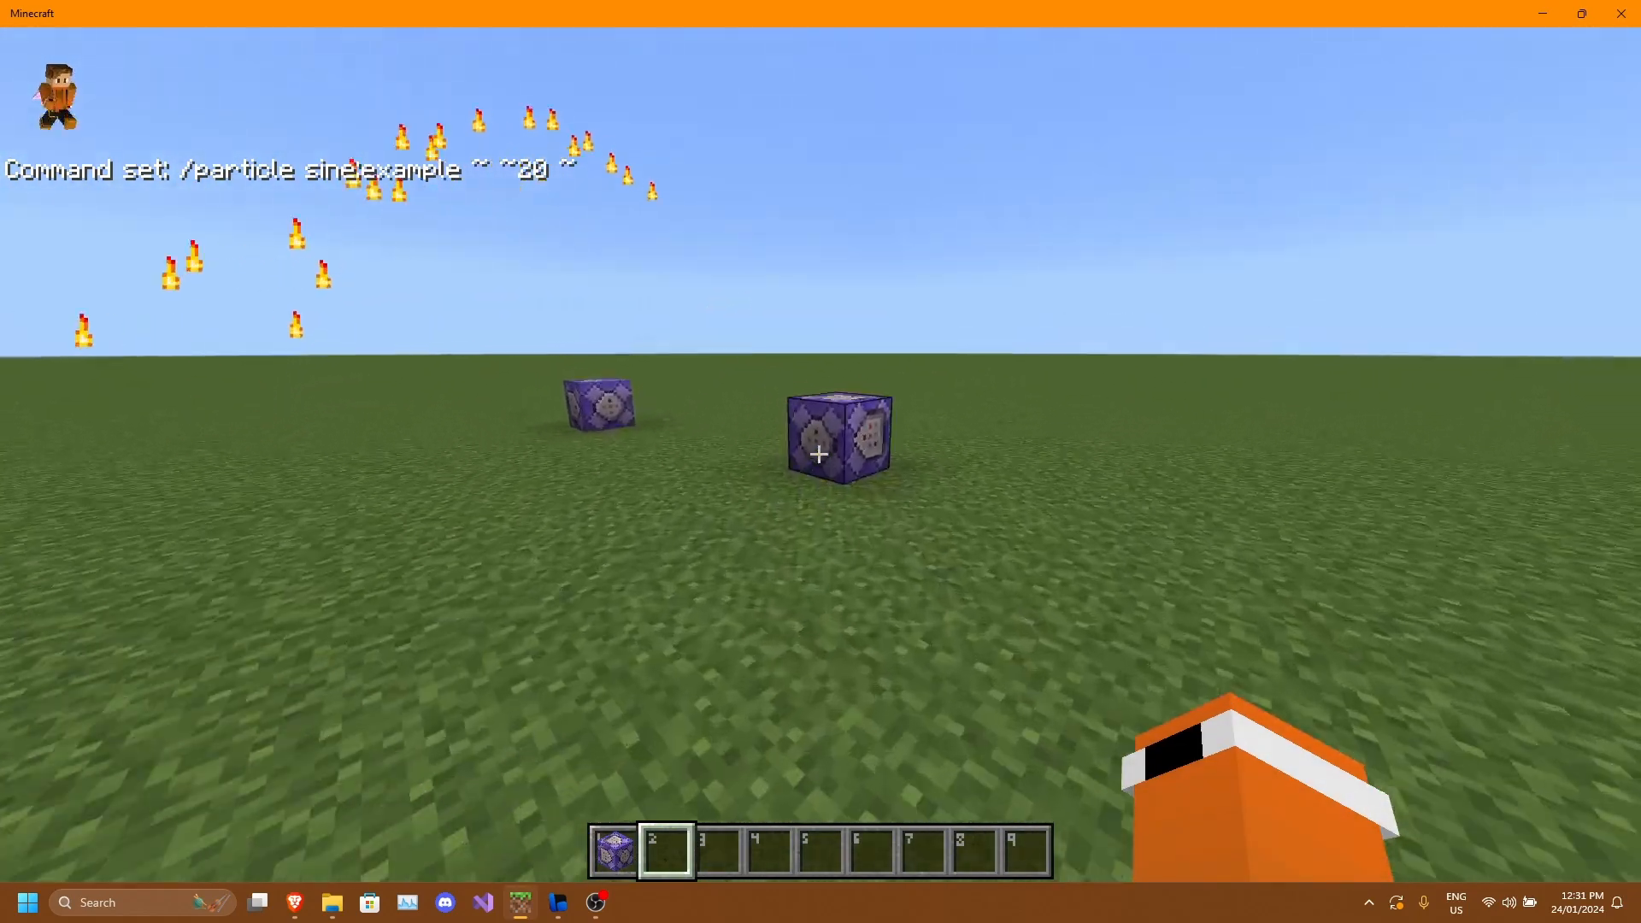
pyautogui.rightClick(819, 454)
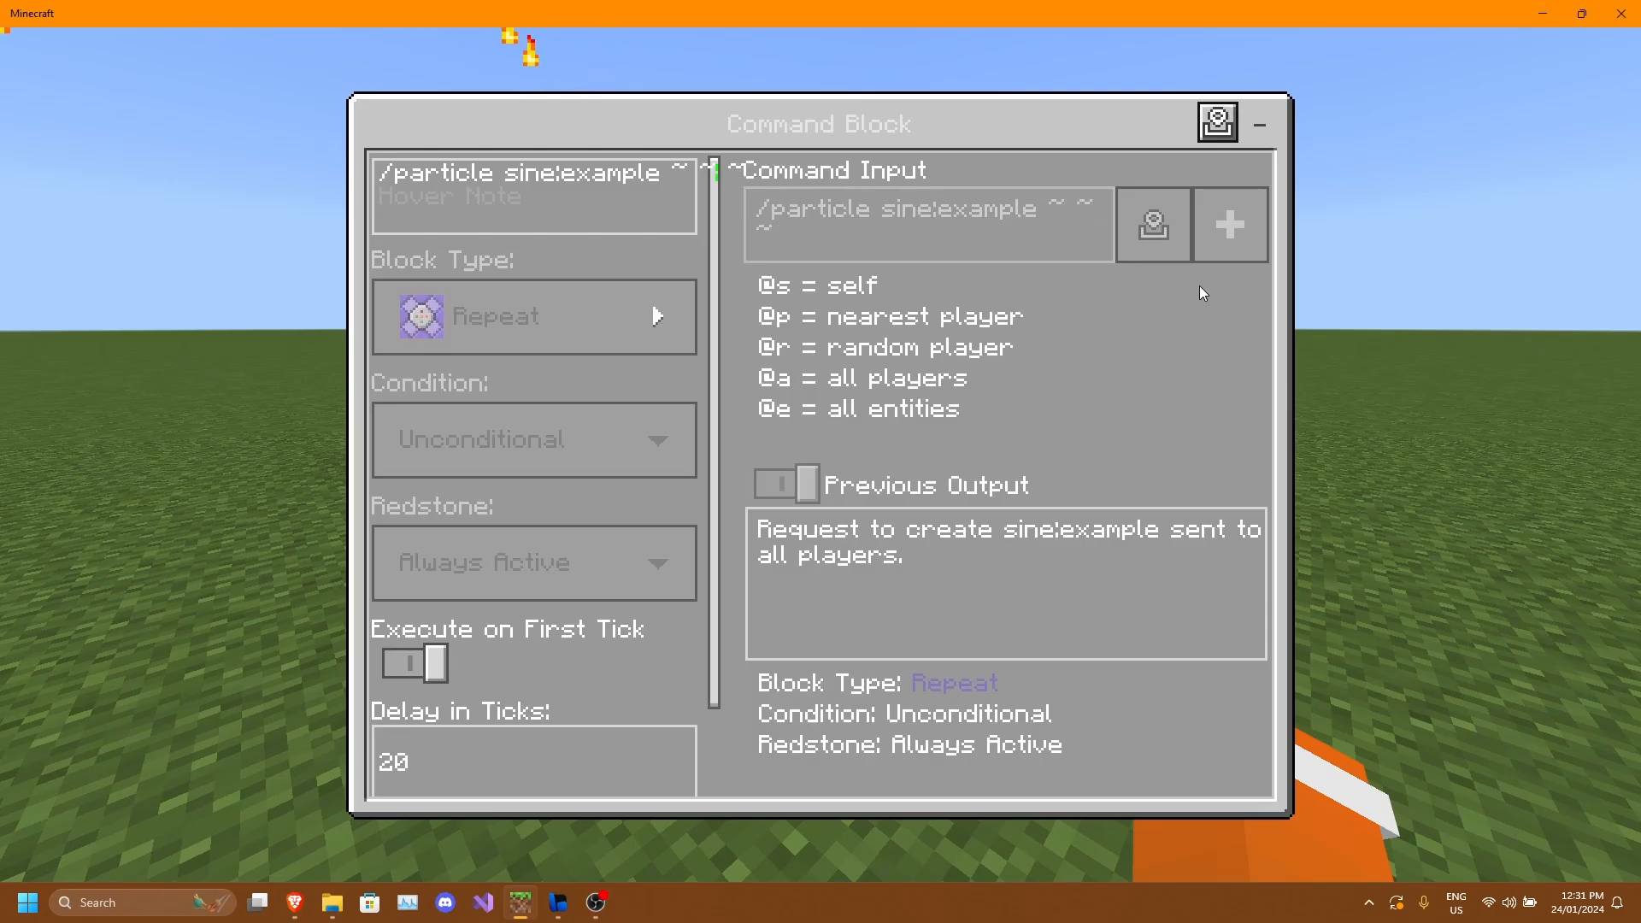
pyautogui.press('Escape')
pyautogui.press('s')
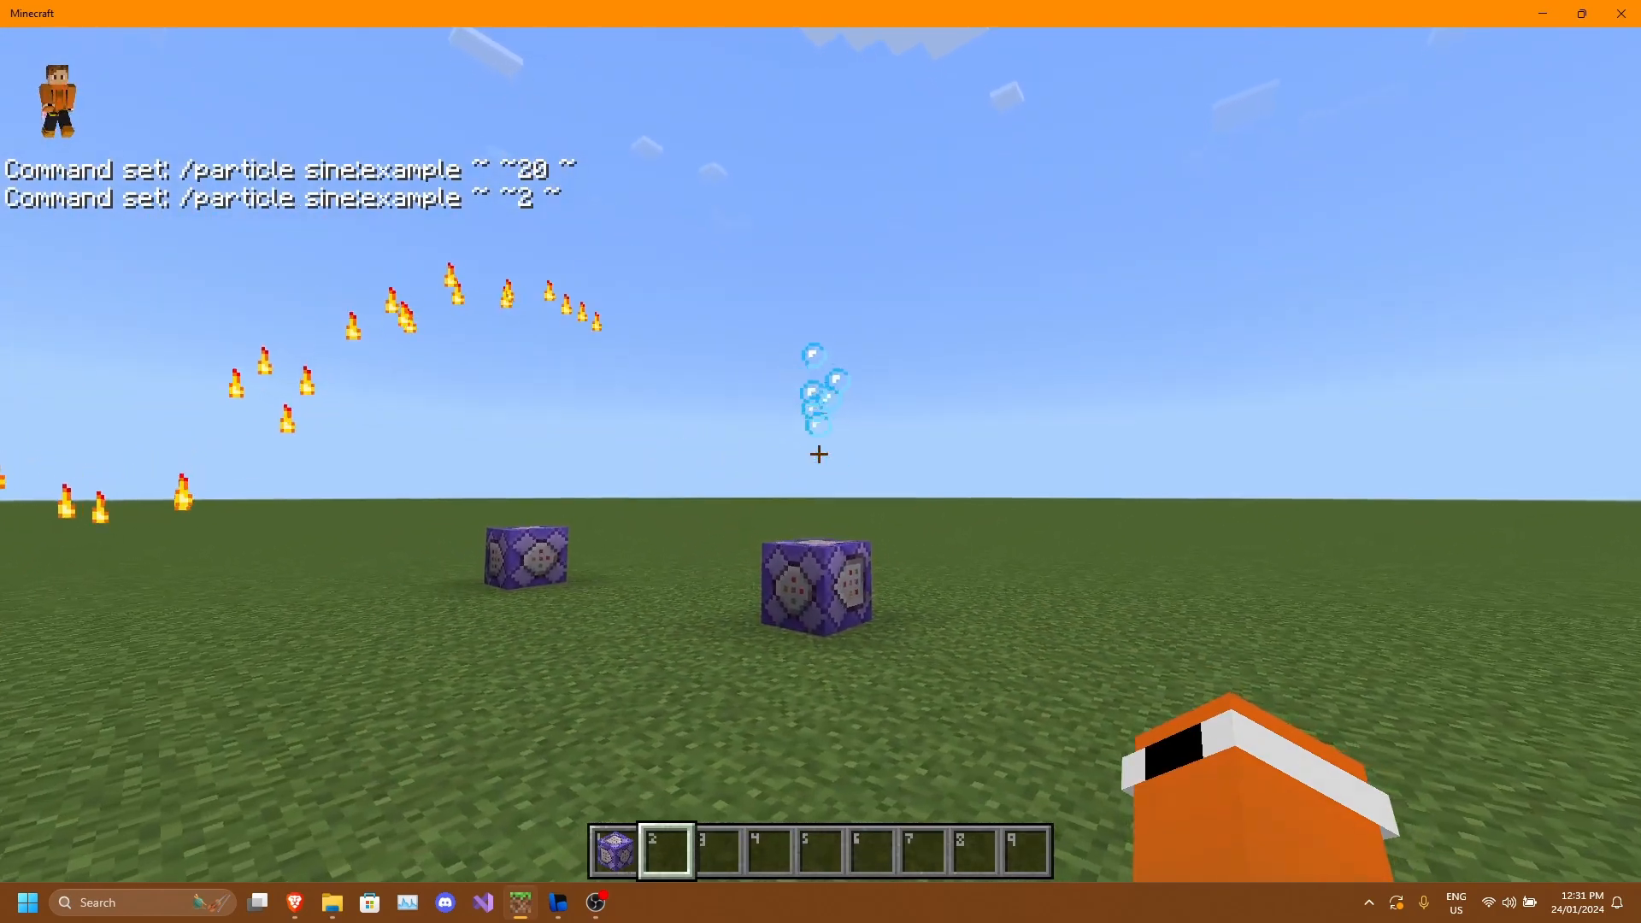
# Move around and switch to third-person view to watch the particle effect above the command block.
pyautogui.press('w')
pyautogui.press('a')
pyautogui.press('s')
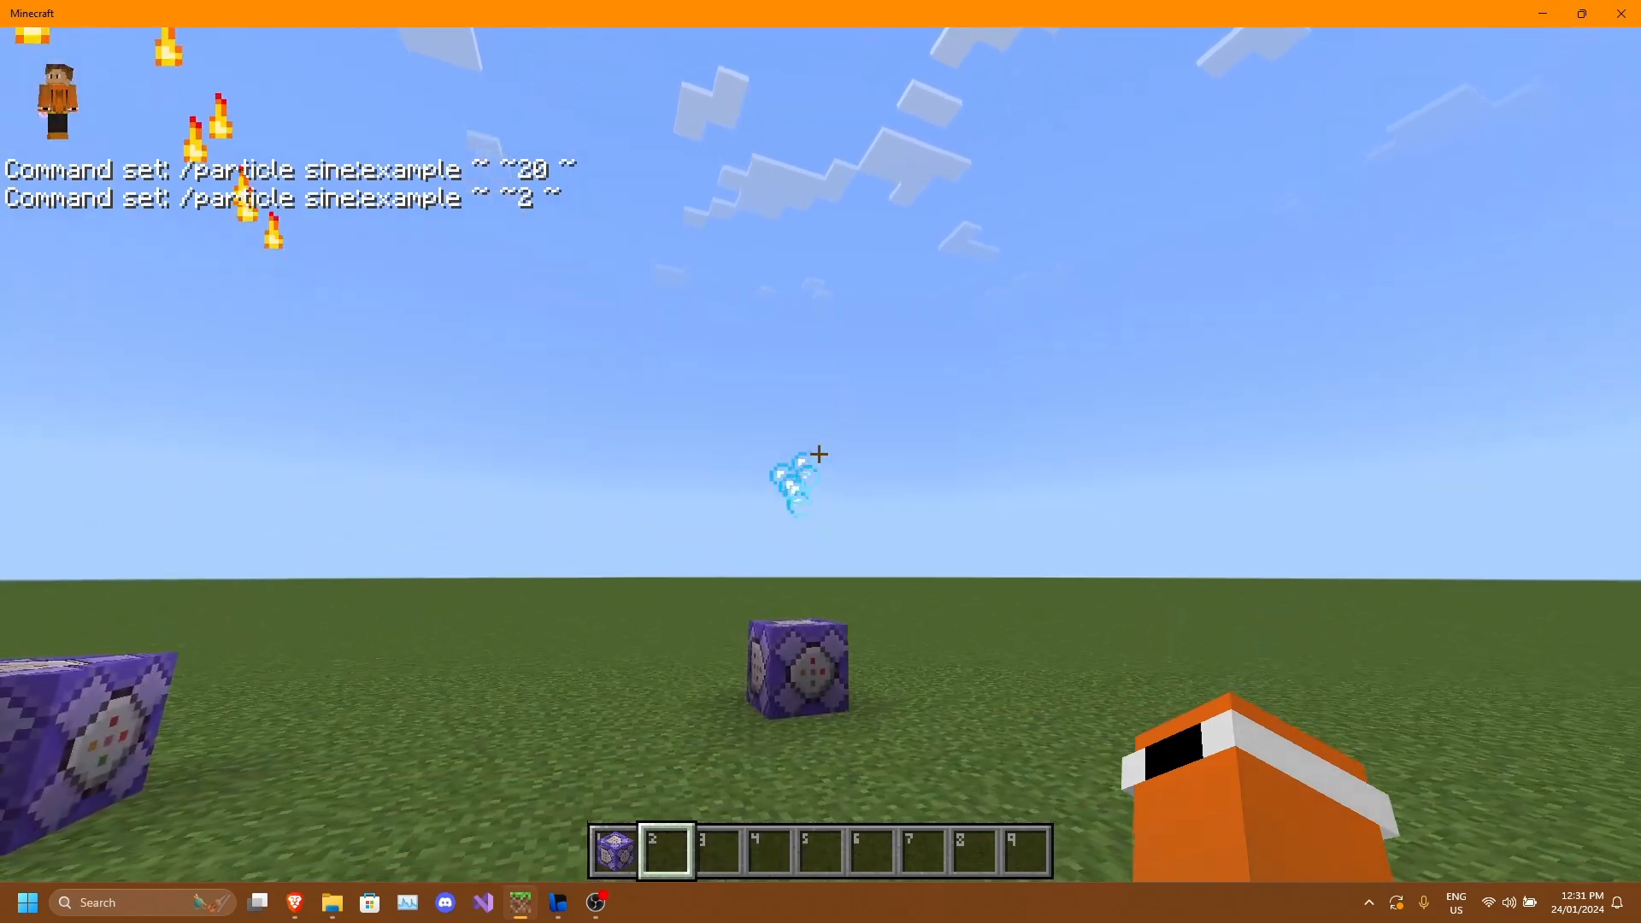
pyautogui.press('w')
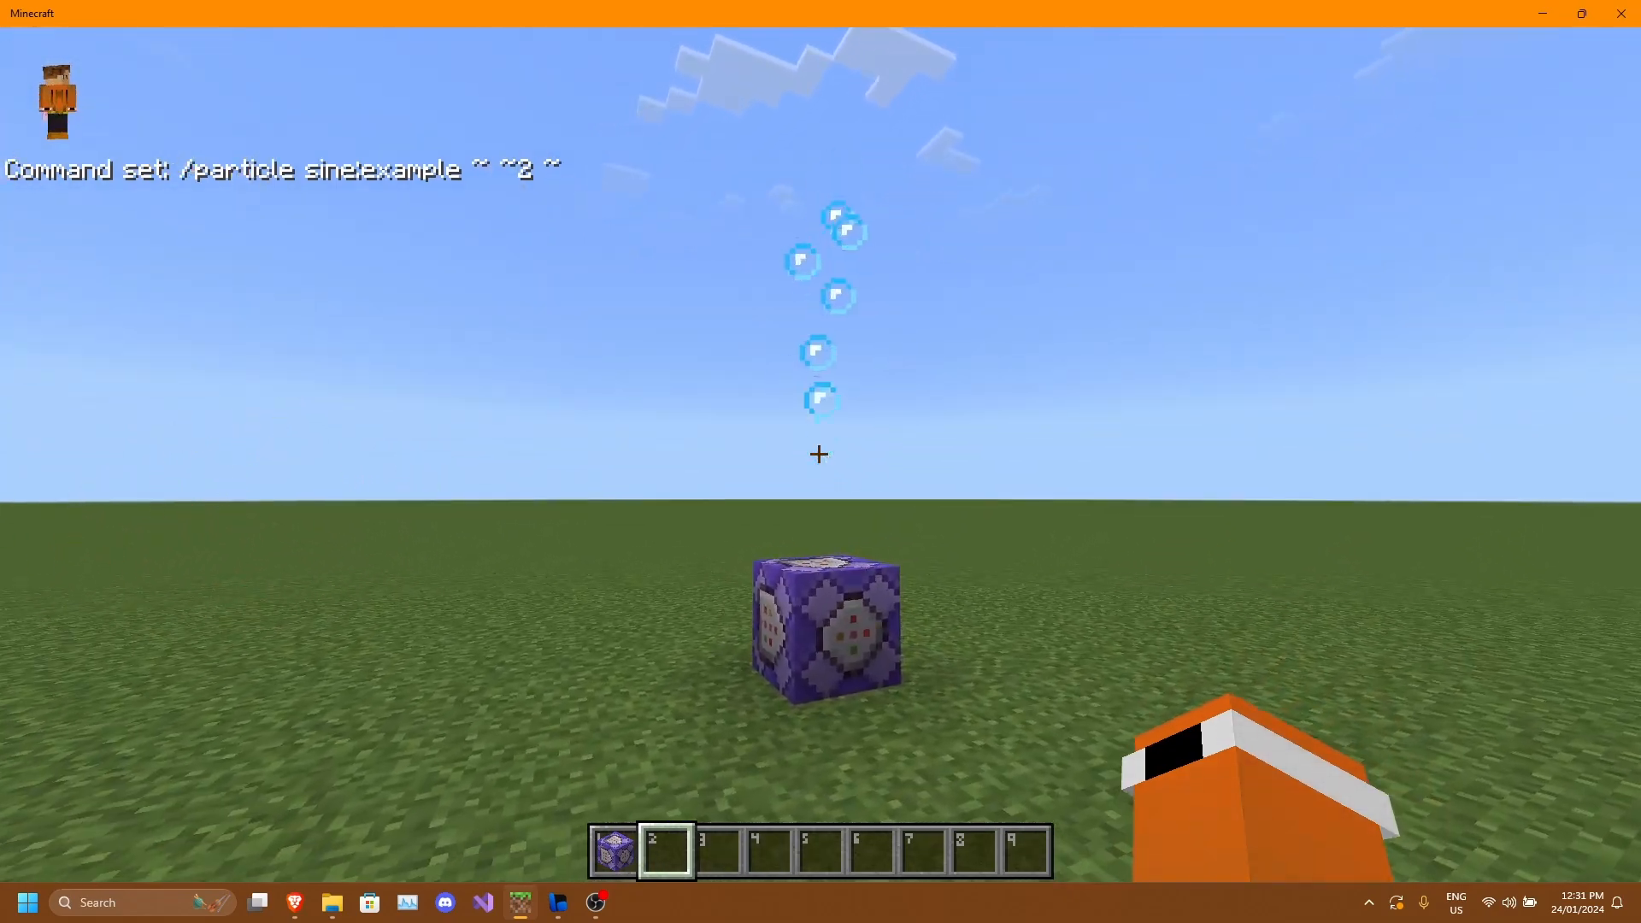
pyautogui.press('F5')
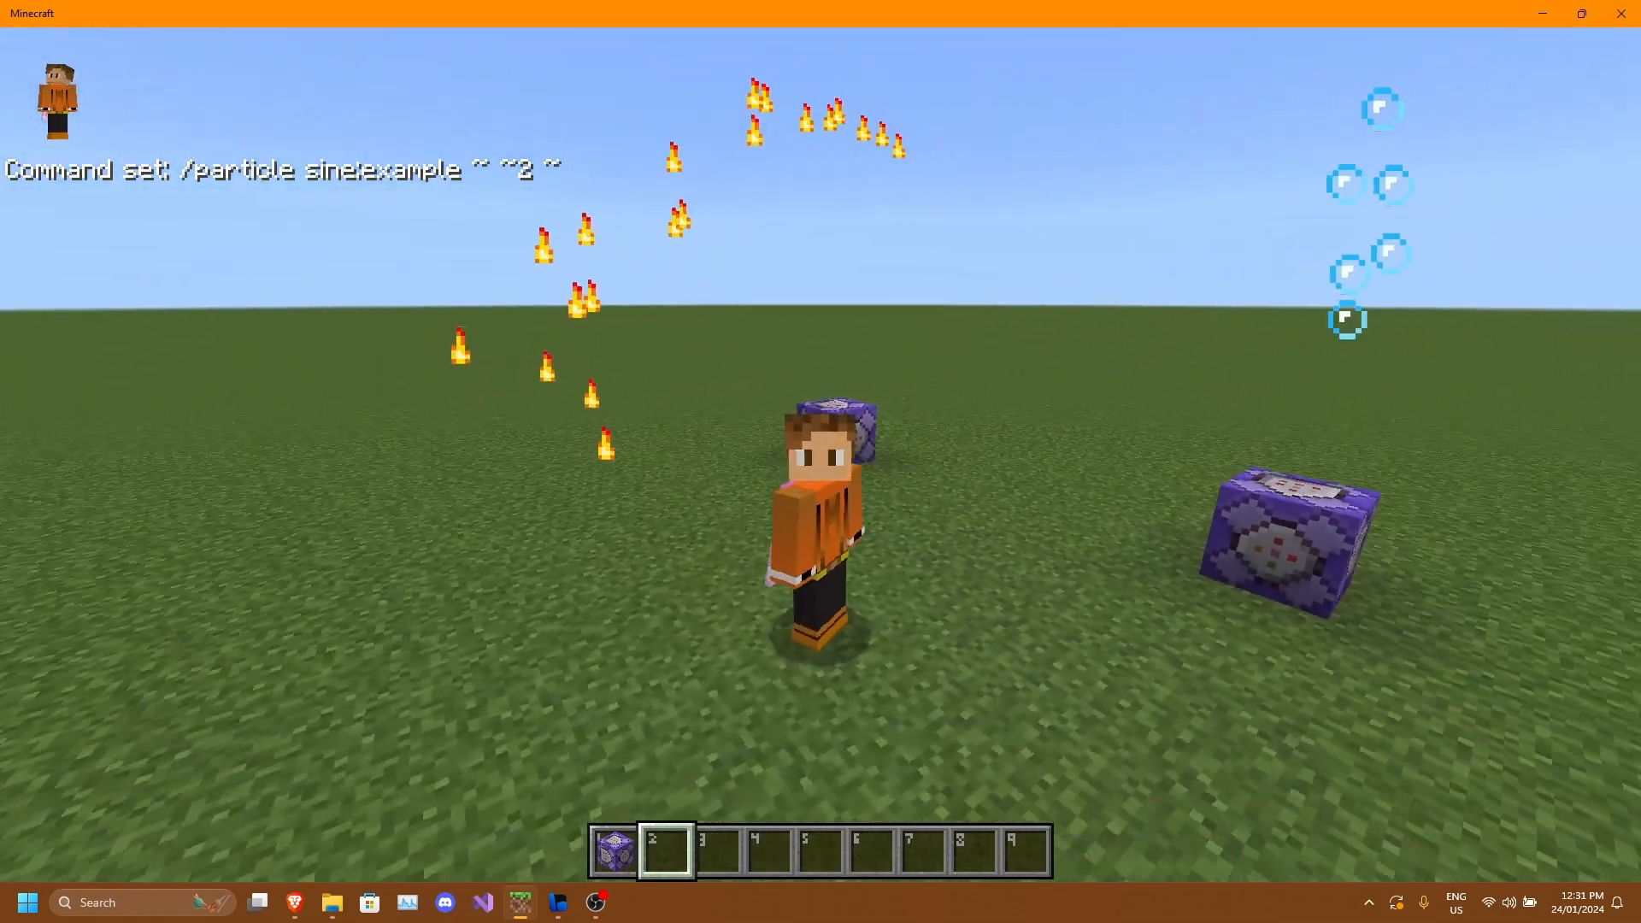
pyautogui.press('shift')
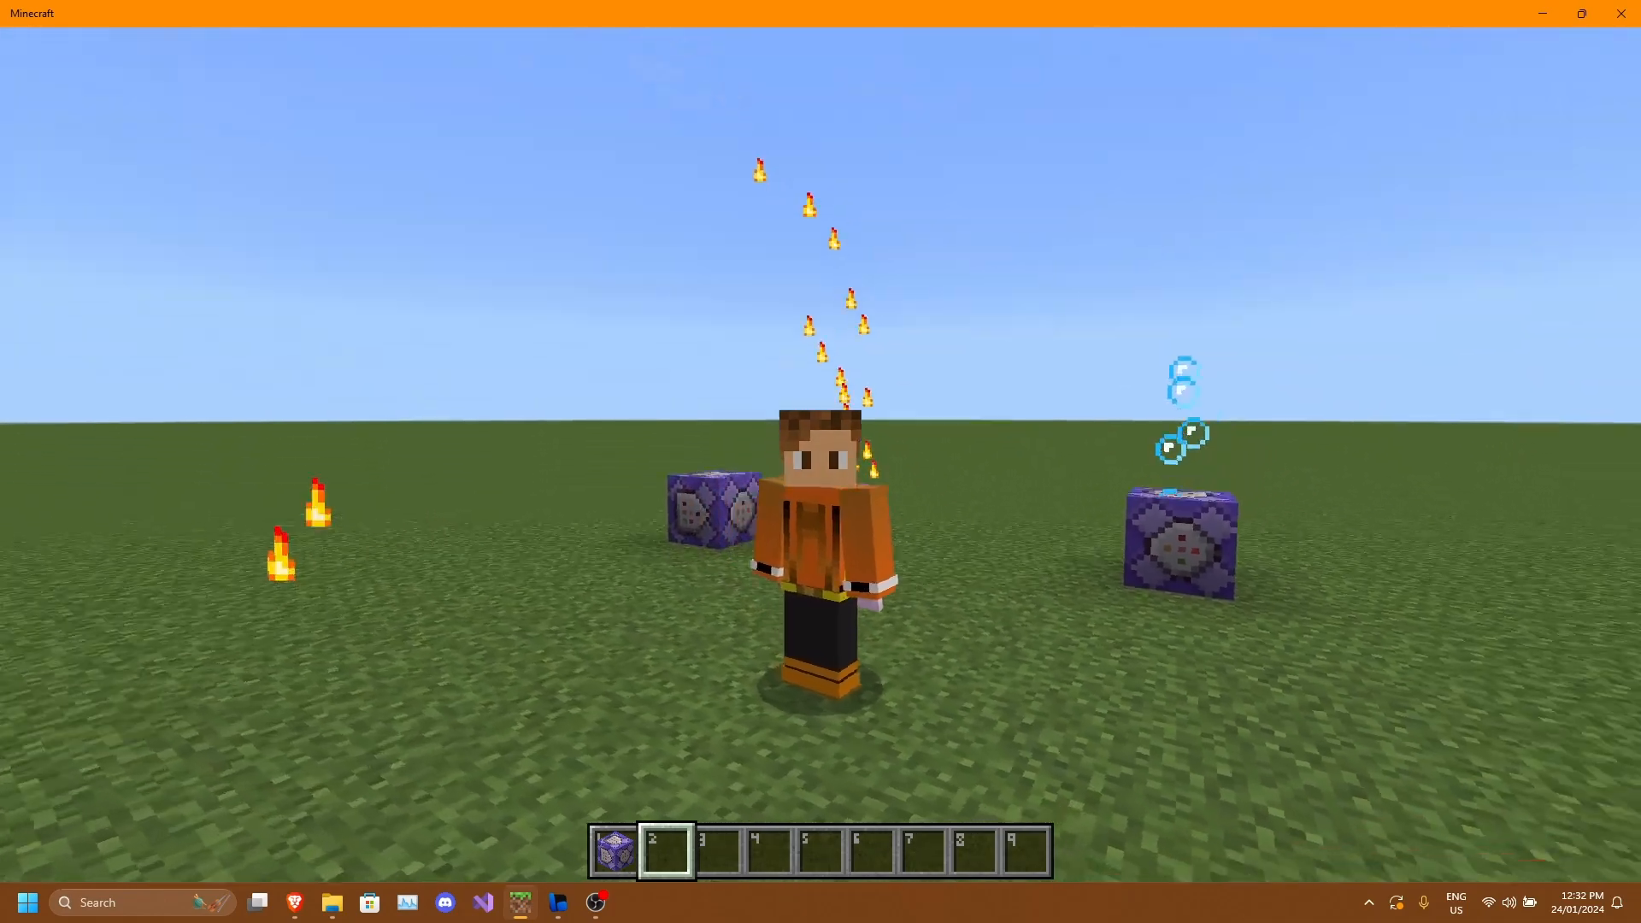
pyautogui.press('shift')
pyautogui.click(820, 455)
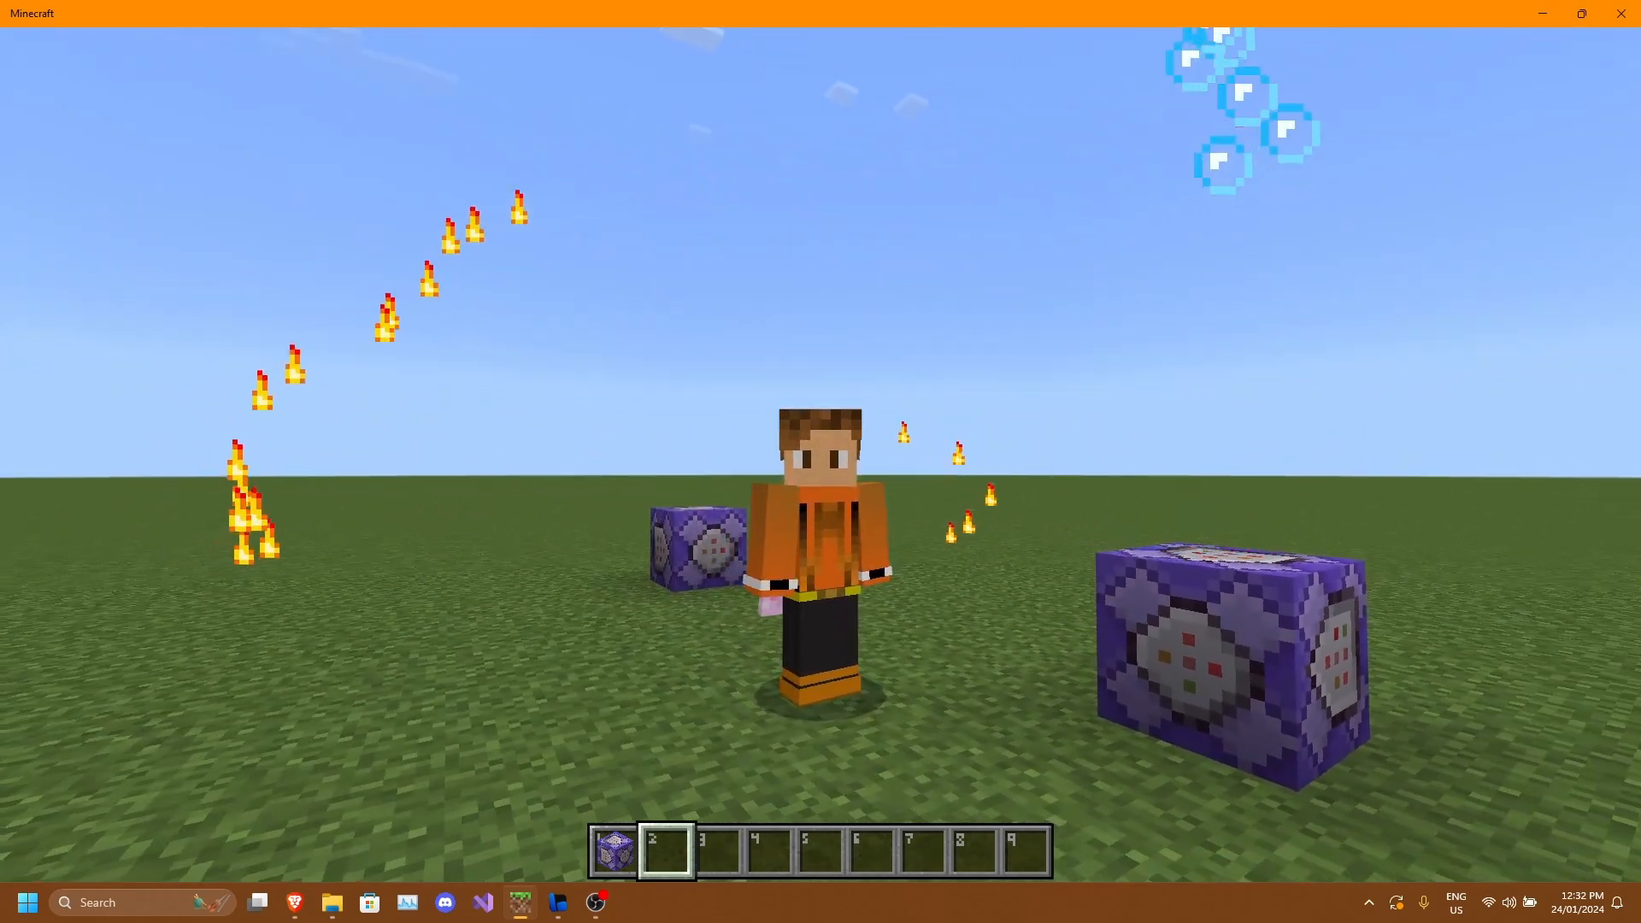
pyautogui.press('shift')
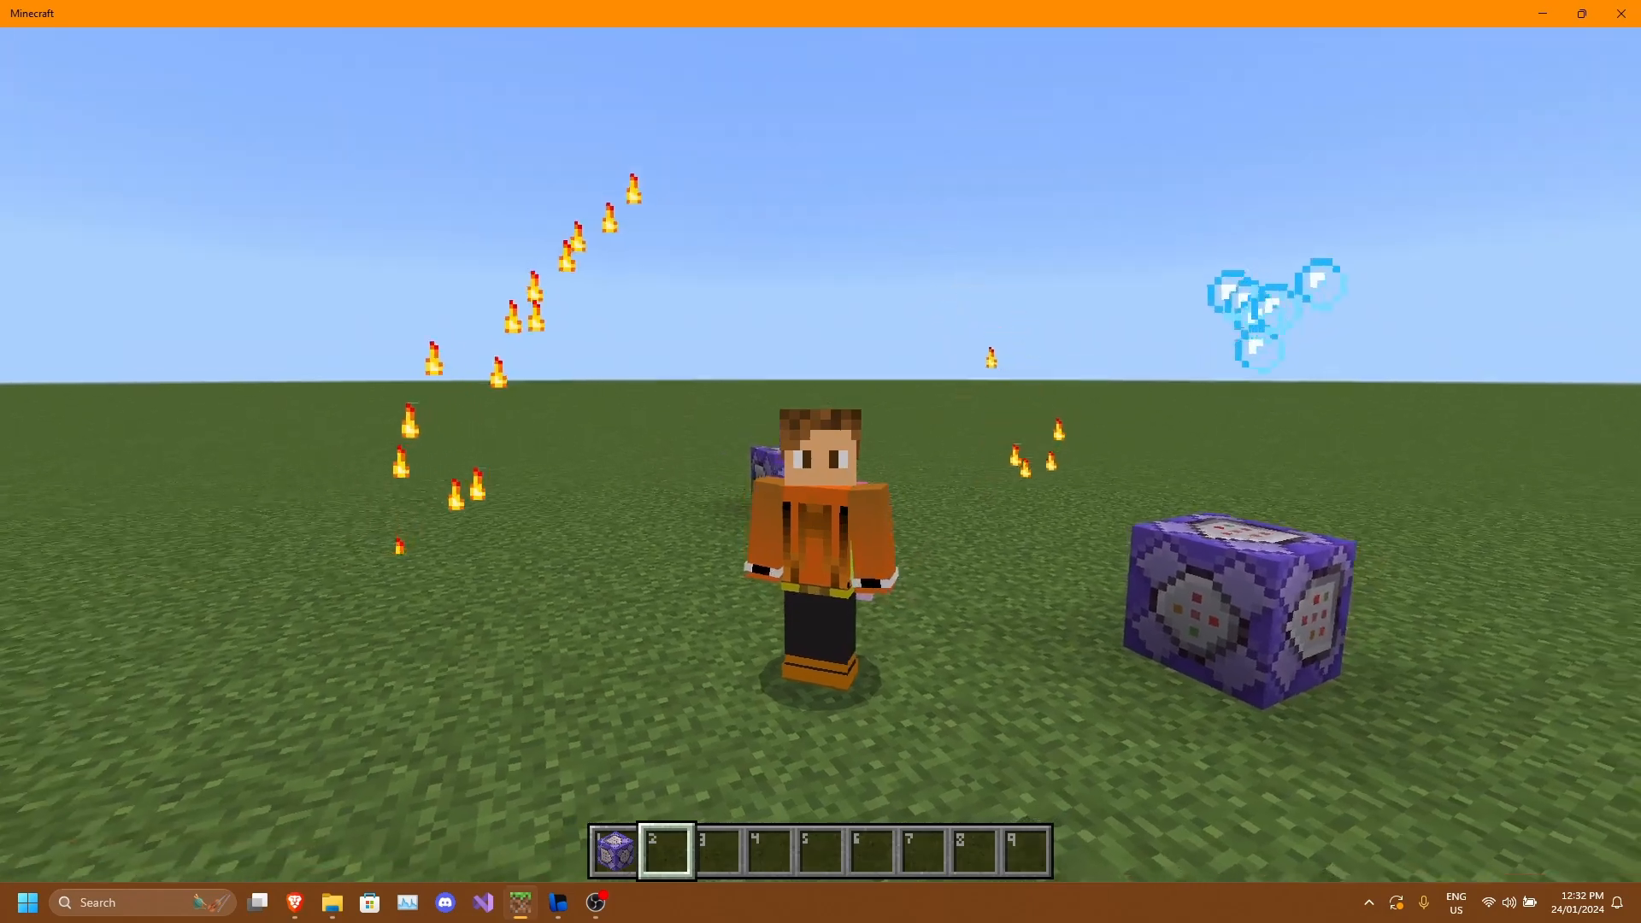
pyautogui.press('shift')
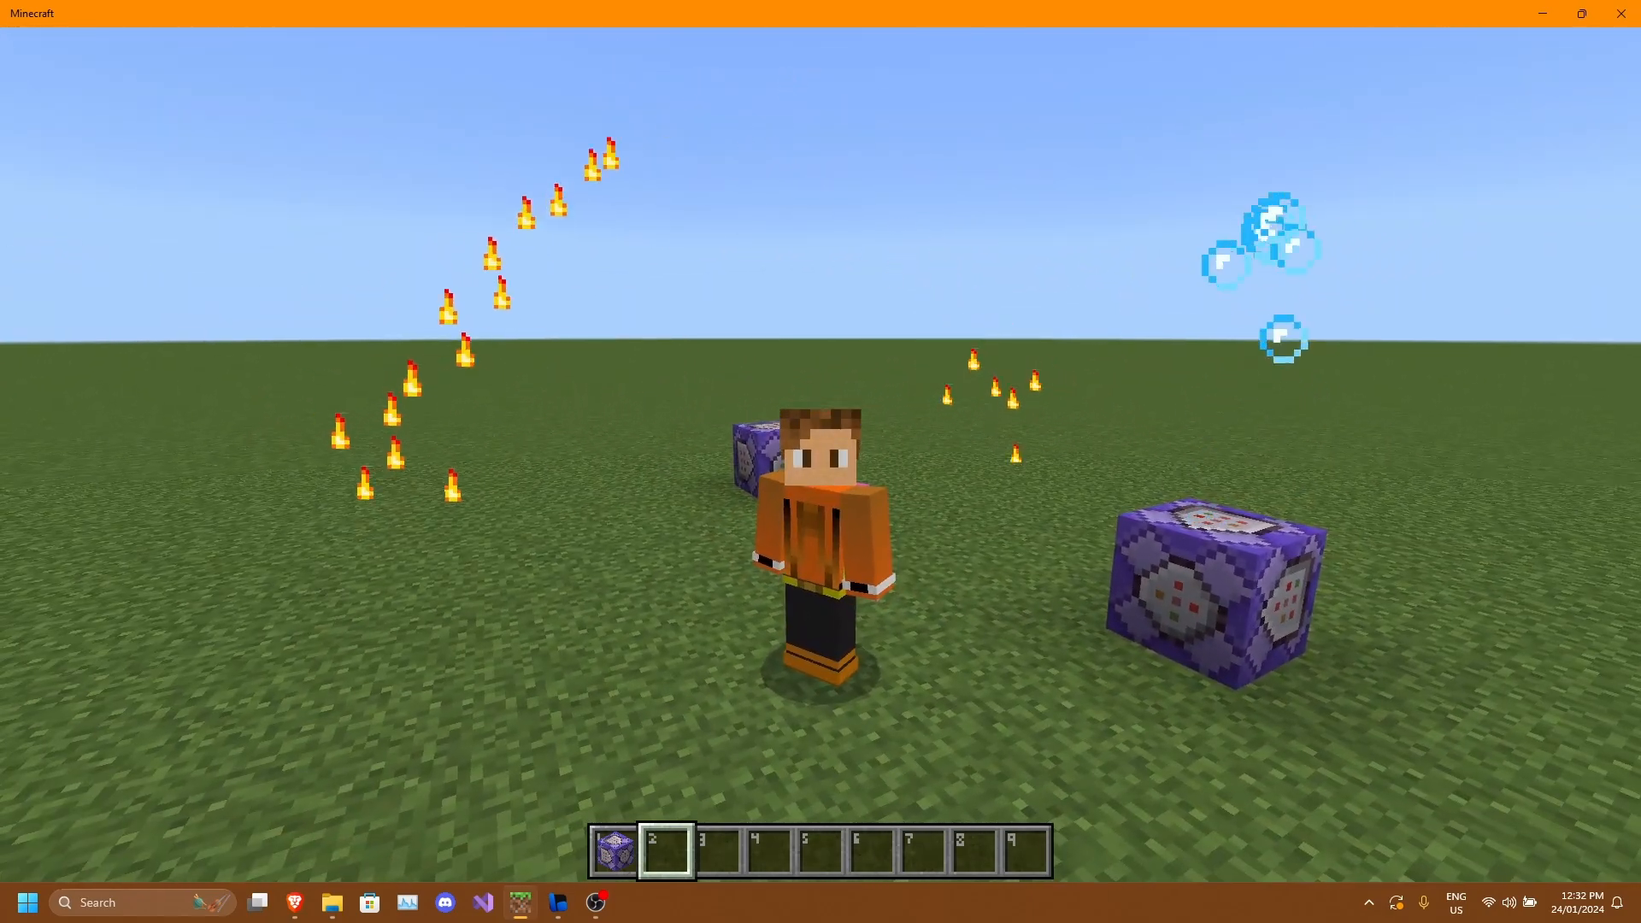
pyautogui.press('shift')
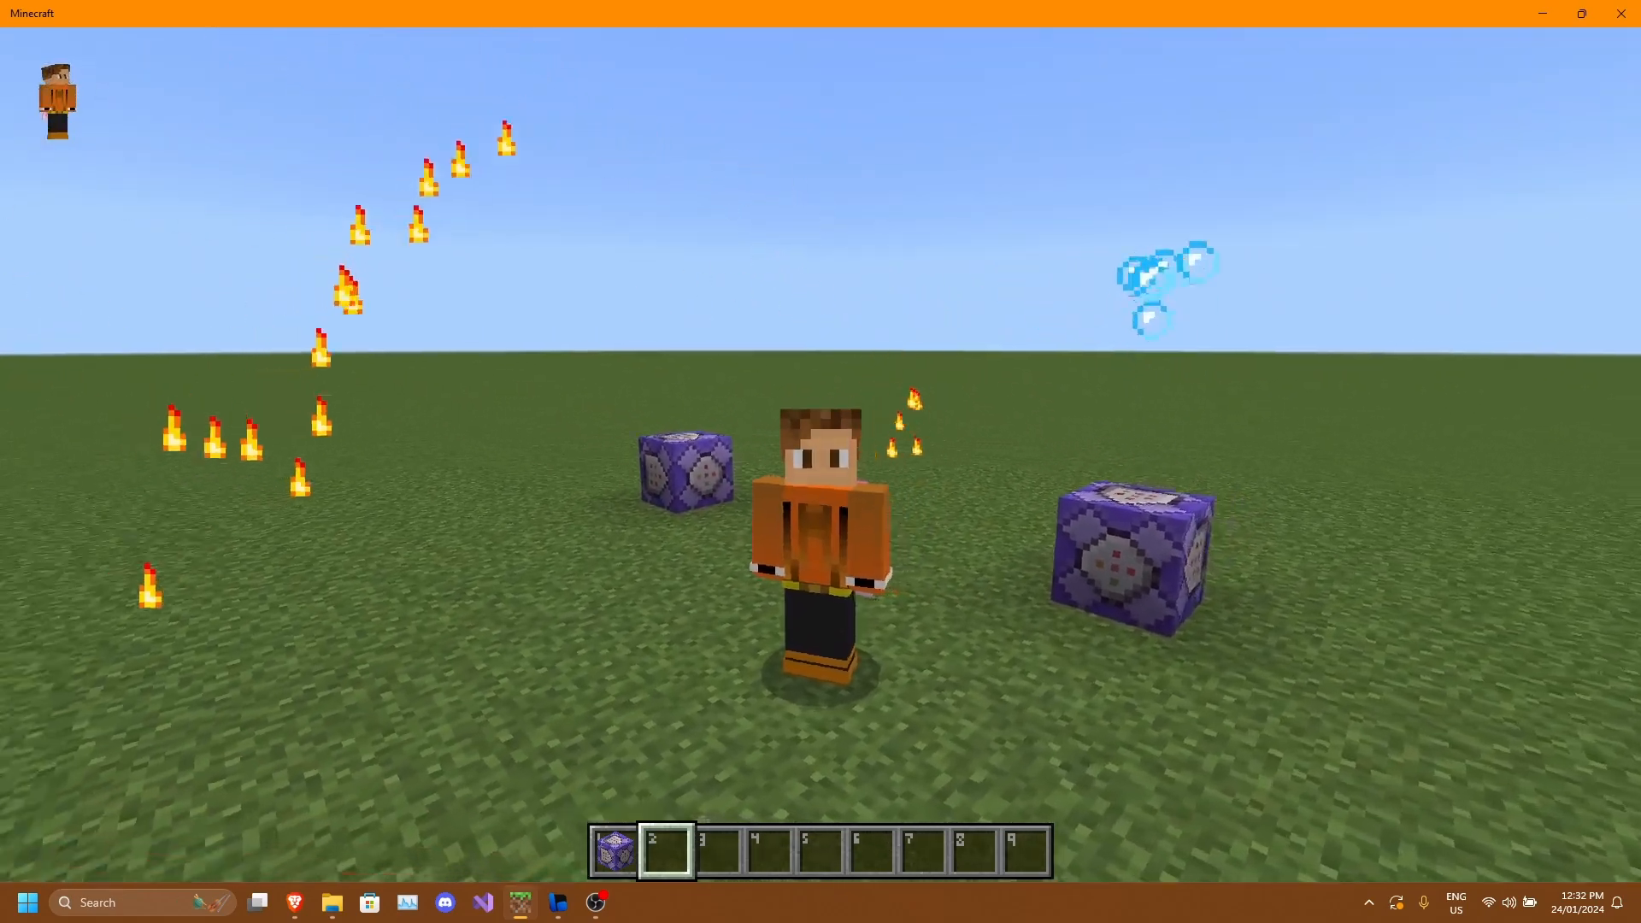